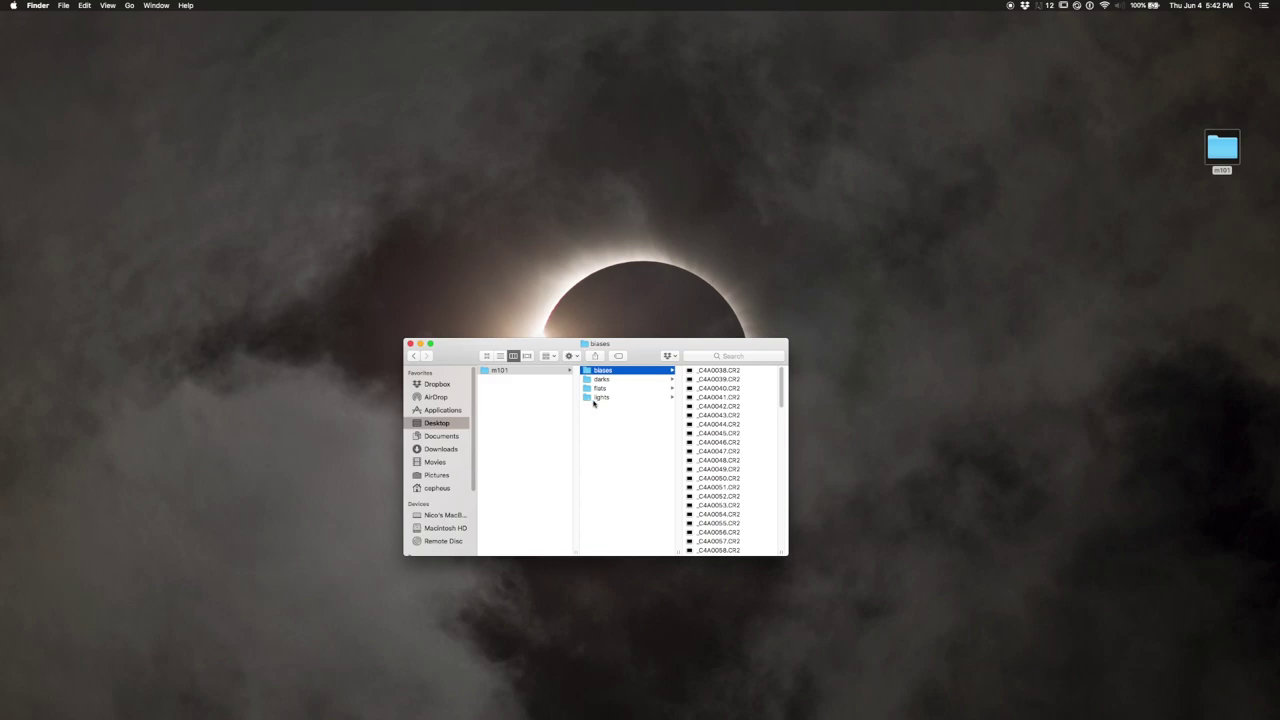
# - Browse the raw frames in the lights, flats, darks and biases folders of m101
pyautogui.click(596, 398)
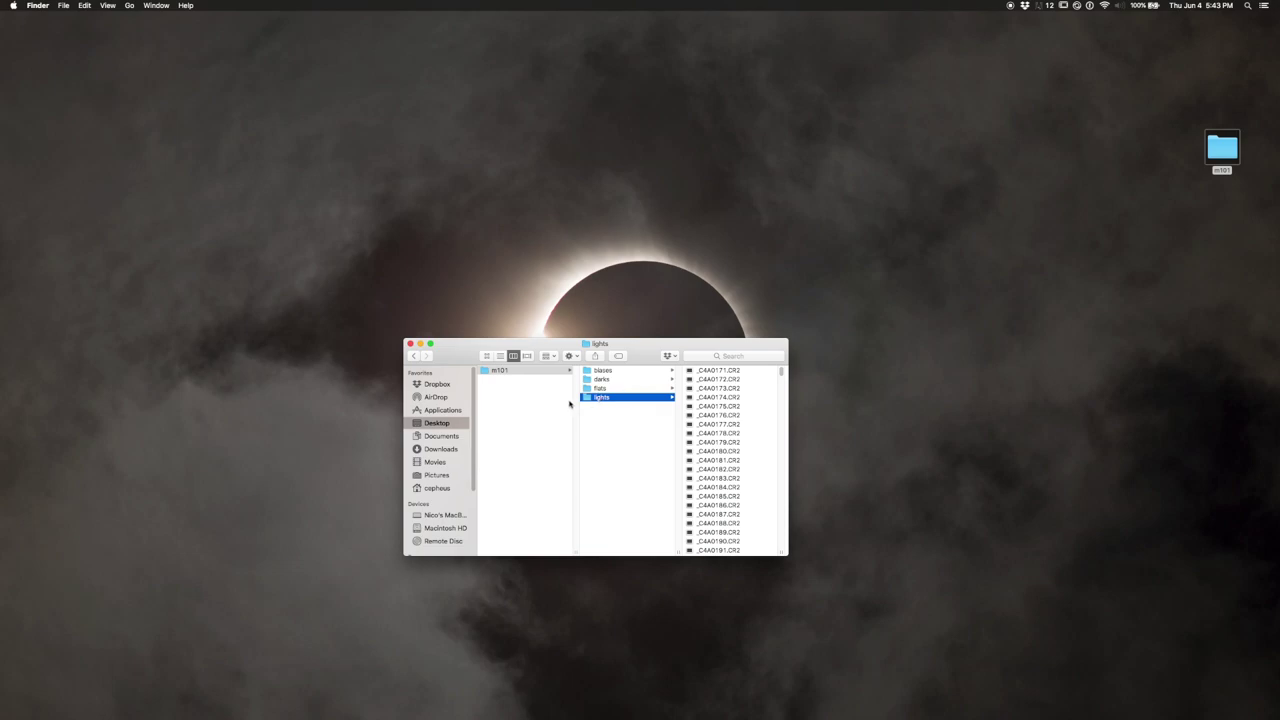
pyautogui.click(705, 433)
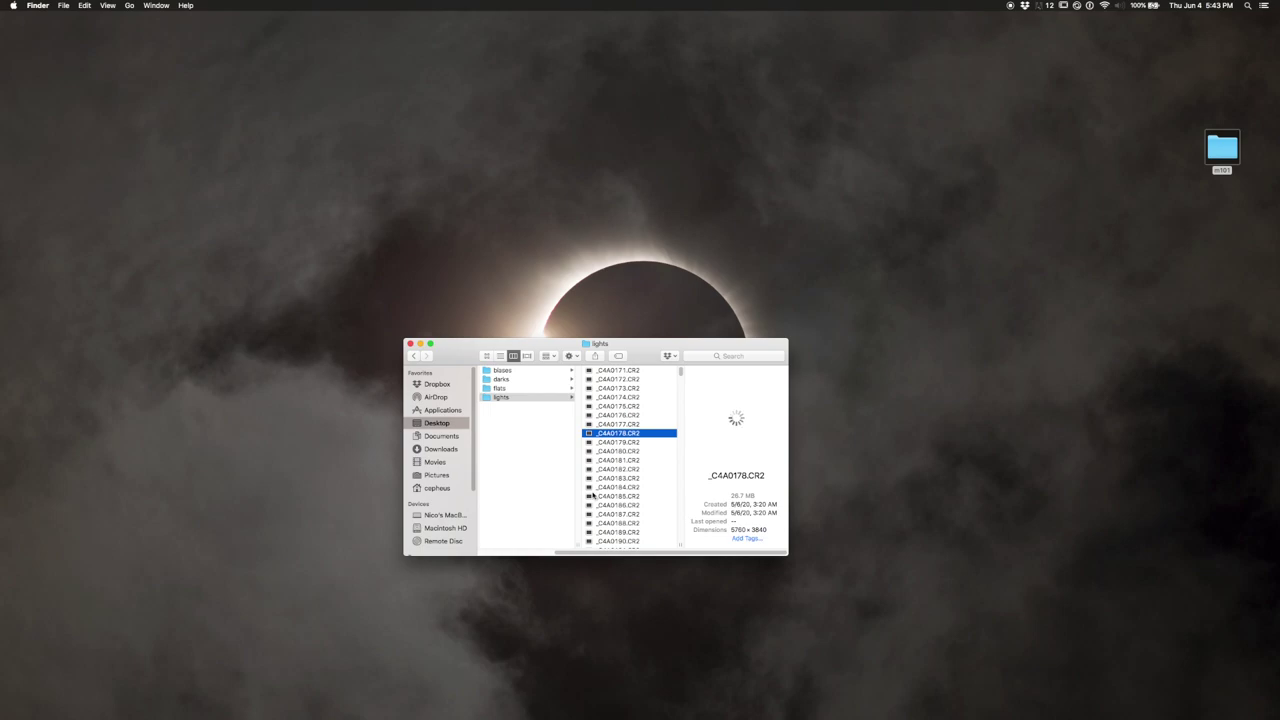
pyautogui.click(530, 388)
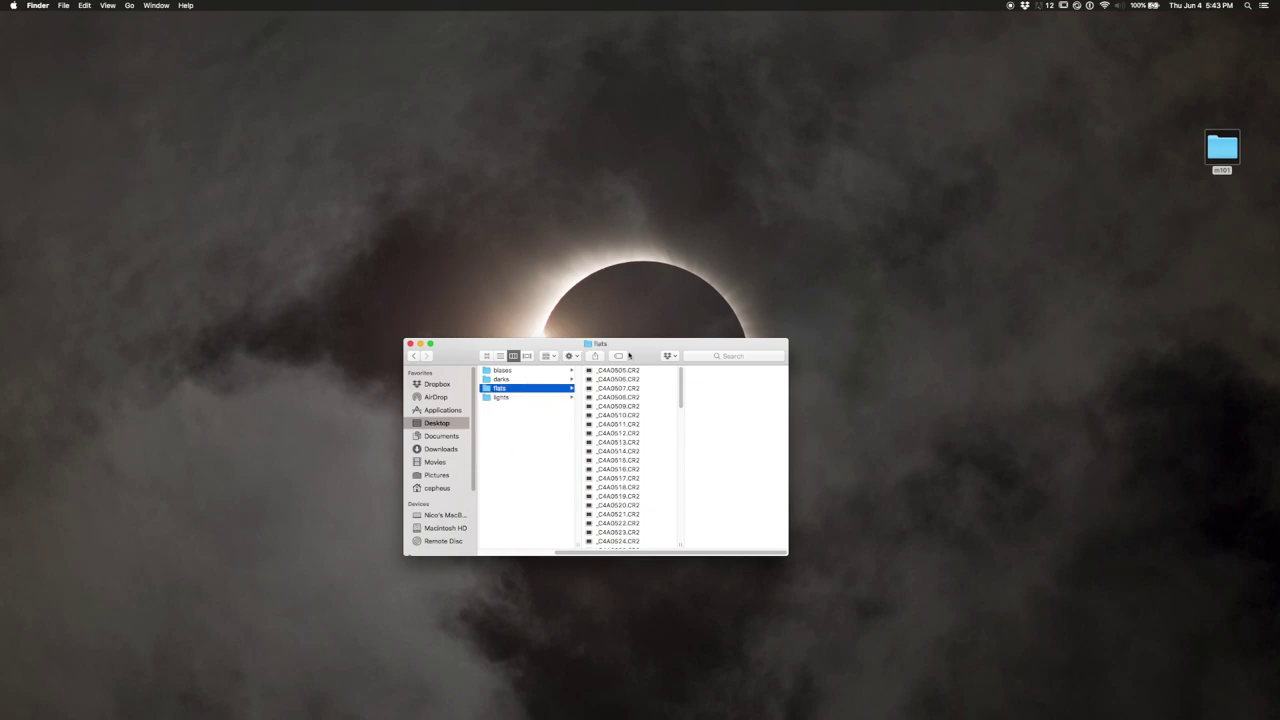
pyautogui.click(537, 398)
pyautogui.click(512, 388)
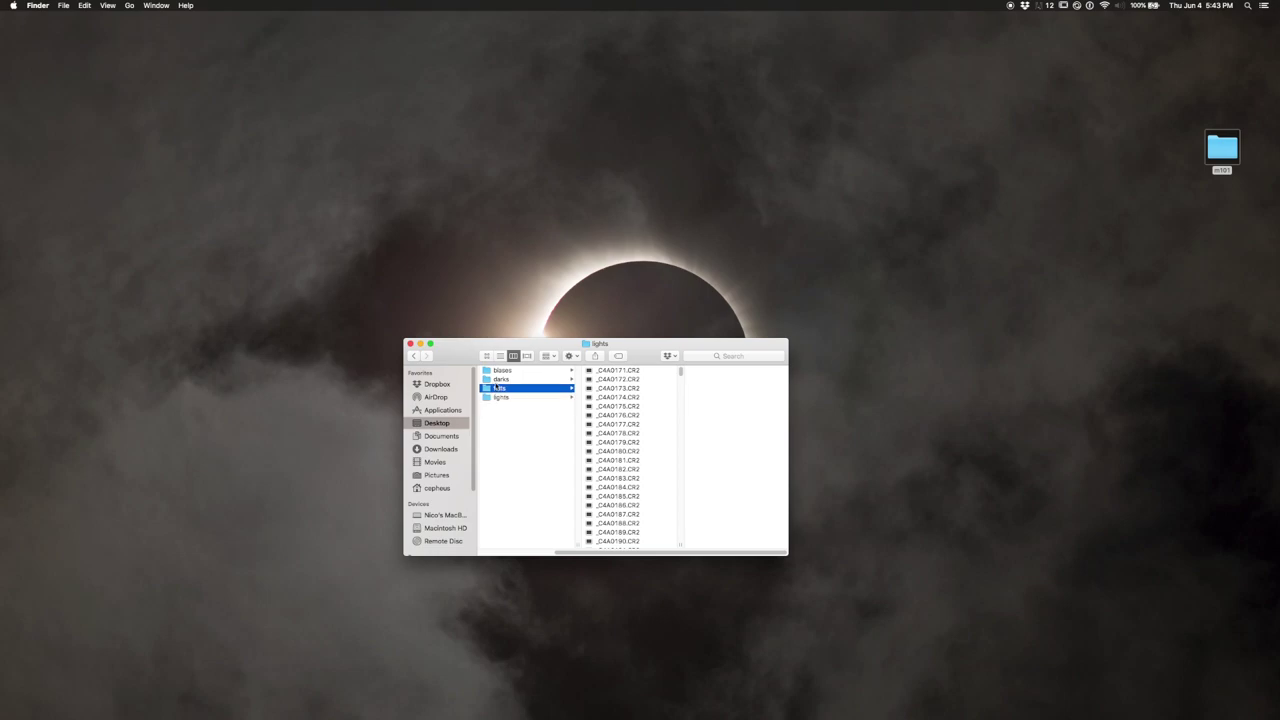
pyautogui.click(508, 379)
pyautogui.click(506, 371)
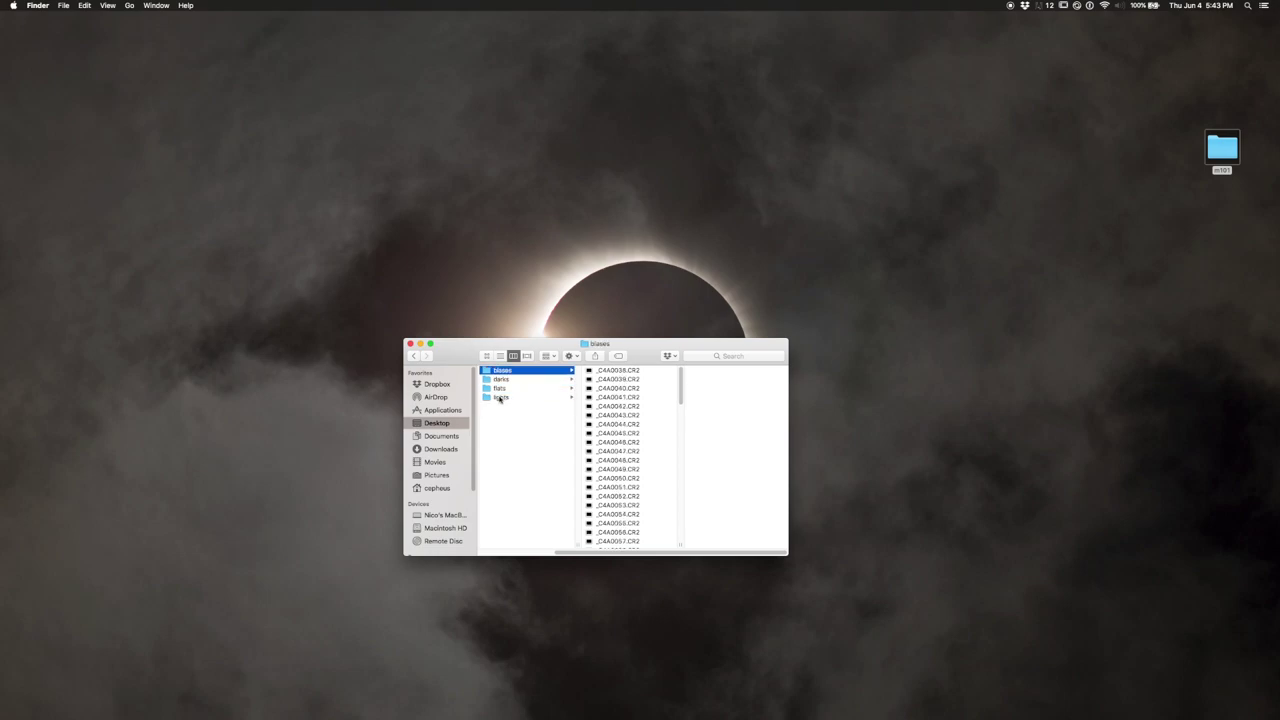
pyautogui.click(505, 398)
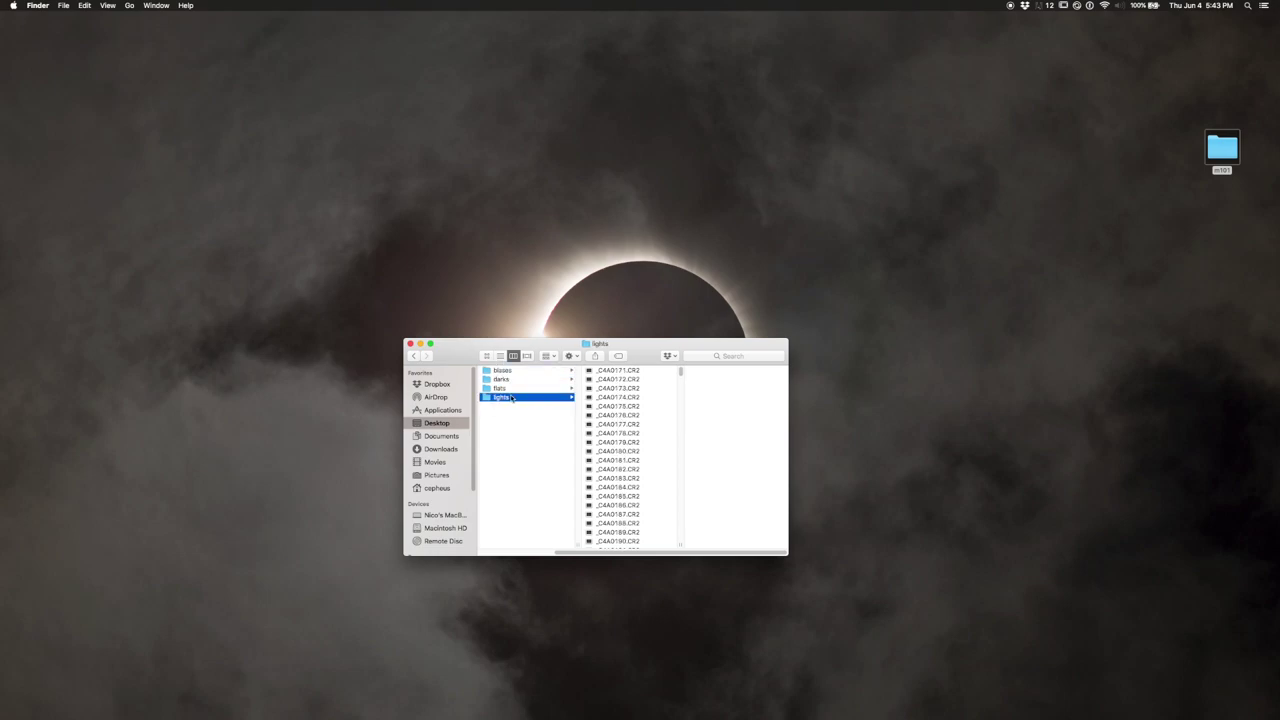
# - Preview the flat frame _C4A0508.CR2 from the flats folder at large size and close the preview
pyautogui.click(511, 389)
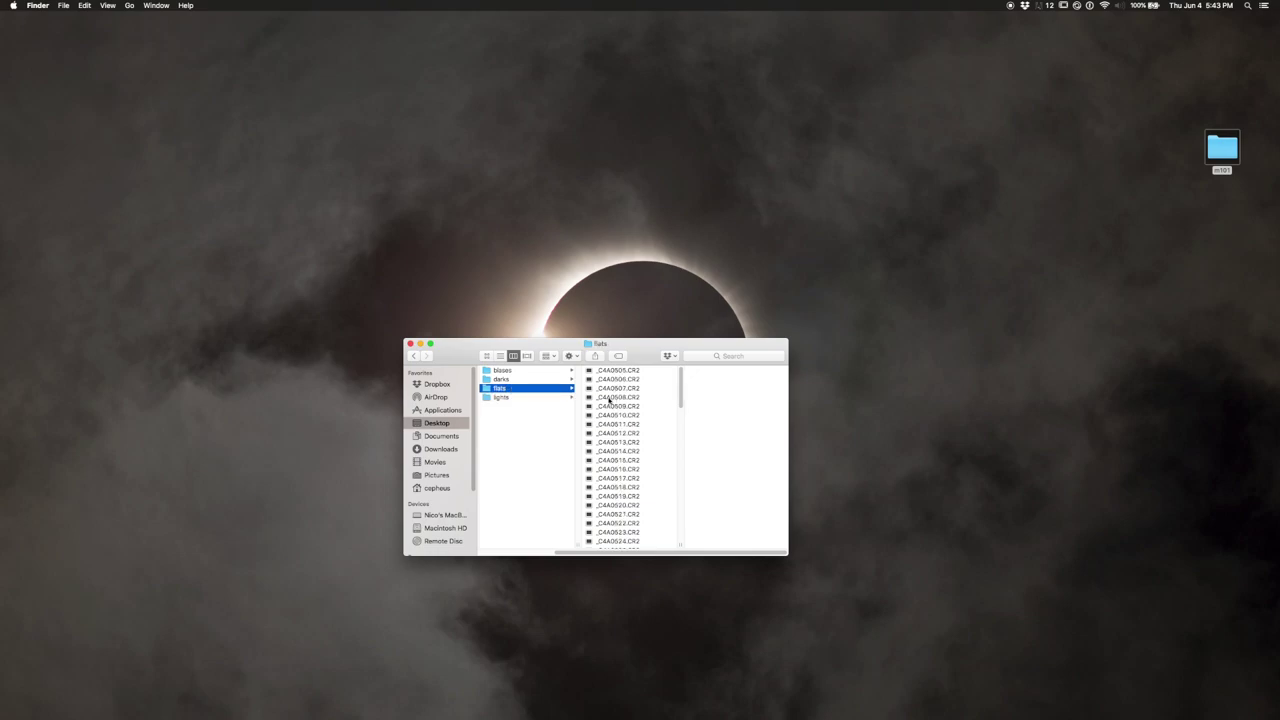
pyautogui.click(609, 398)
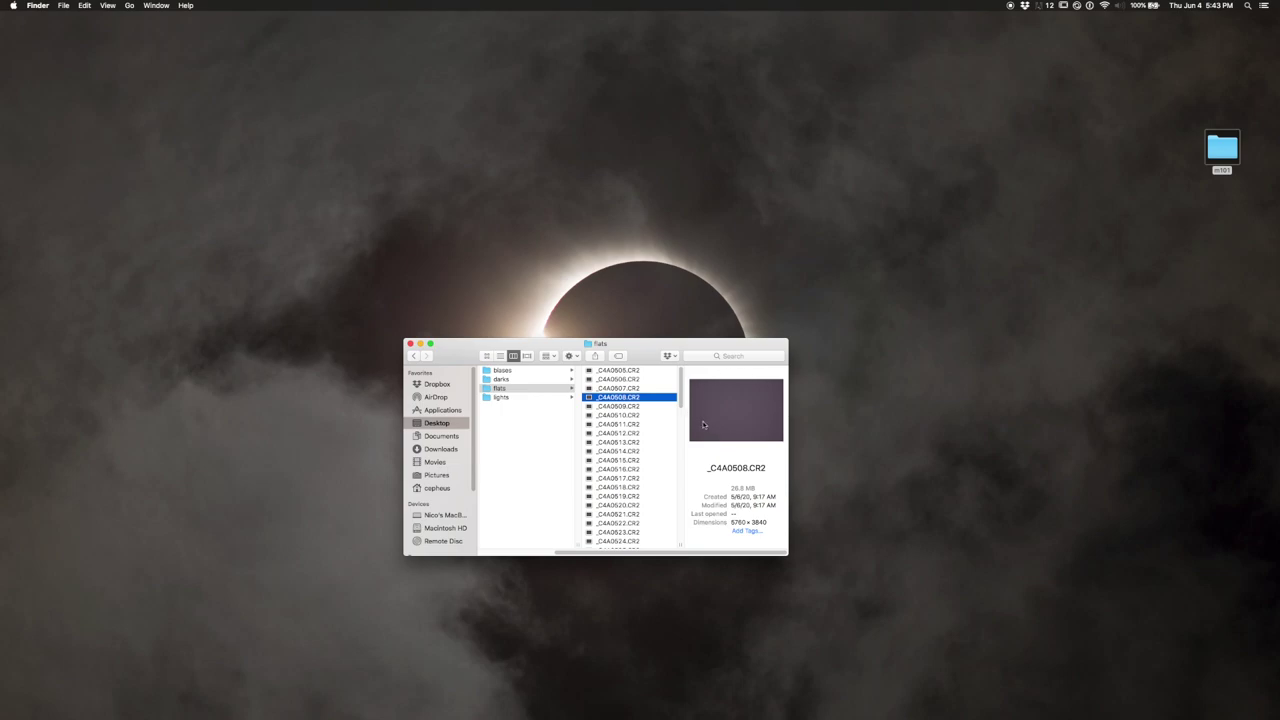
pyautogui.press('space')
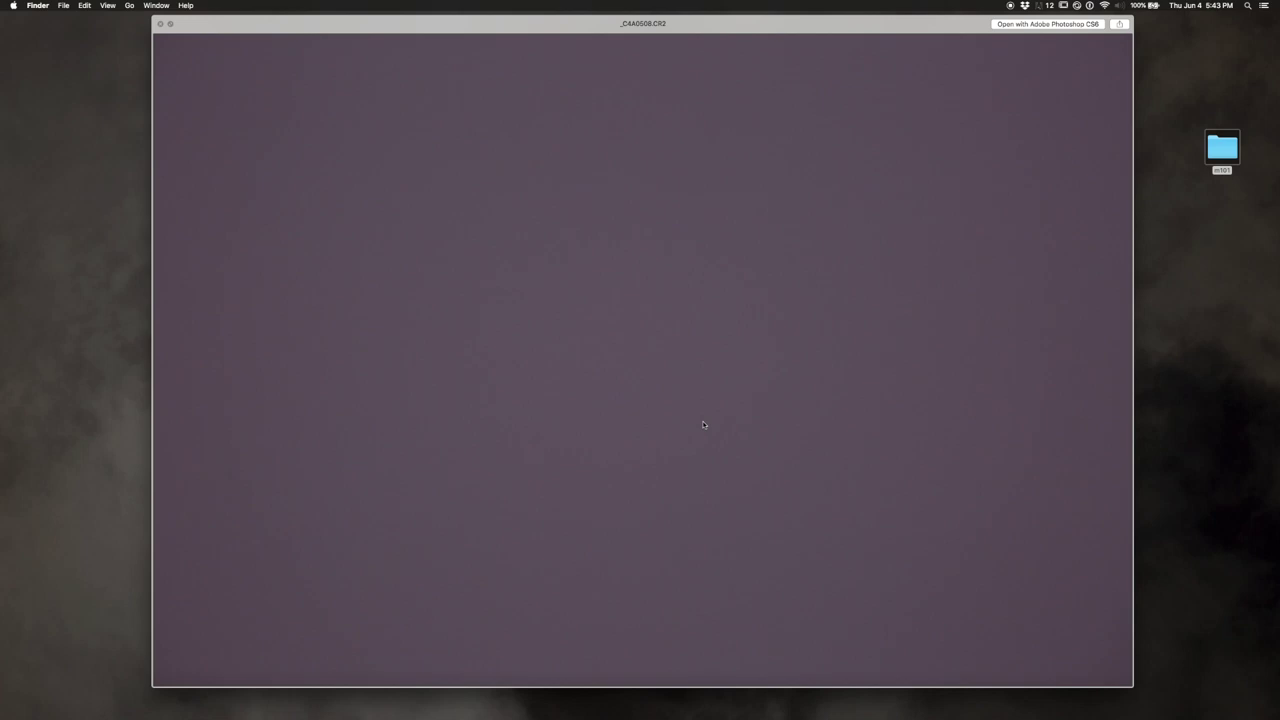
pyautogui.press('space')
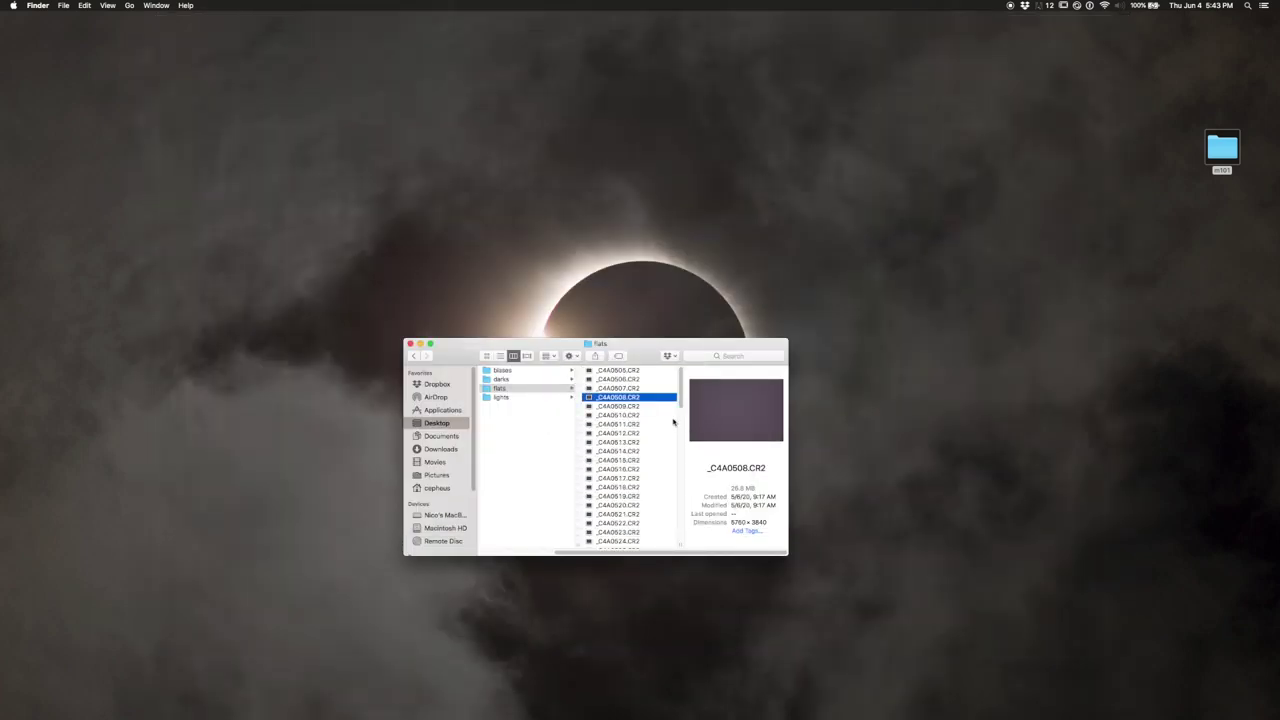
# - Preview the light frame _C4A0174.CR2 from the lights folder at large size and close the preview
pyautogui.click(533, 400)
pyautogui.click(625, 397)
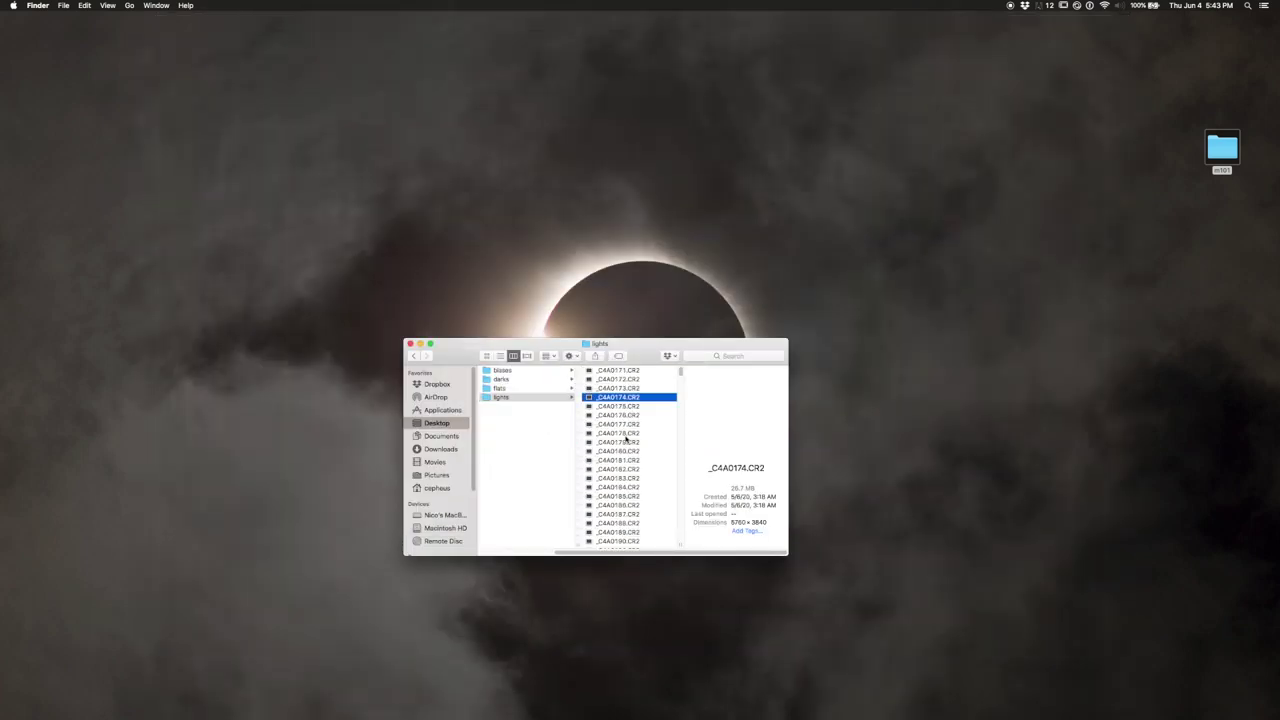
pyautogui.press('space')
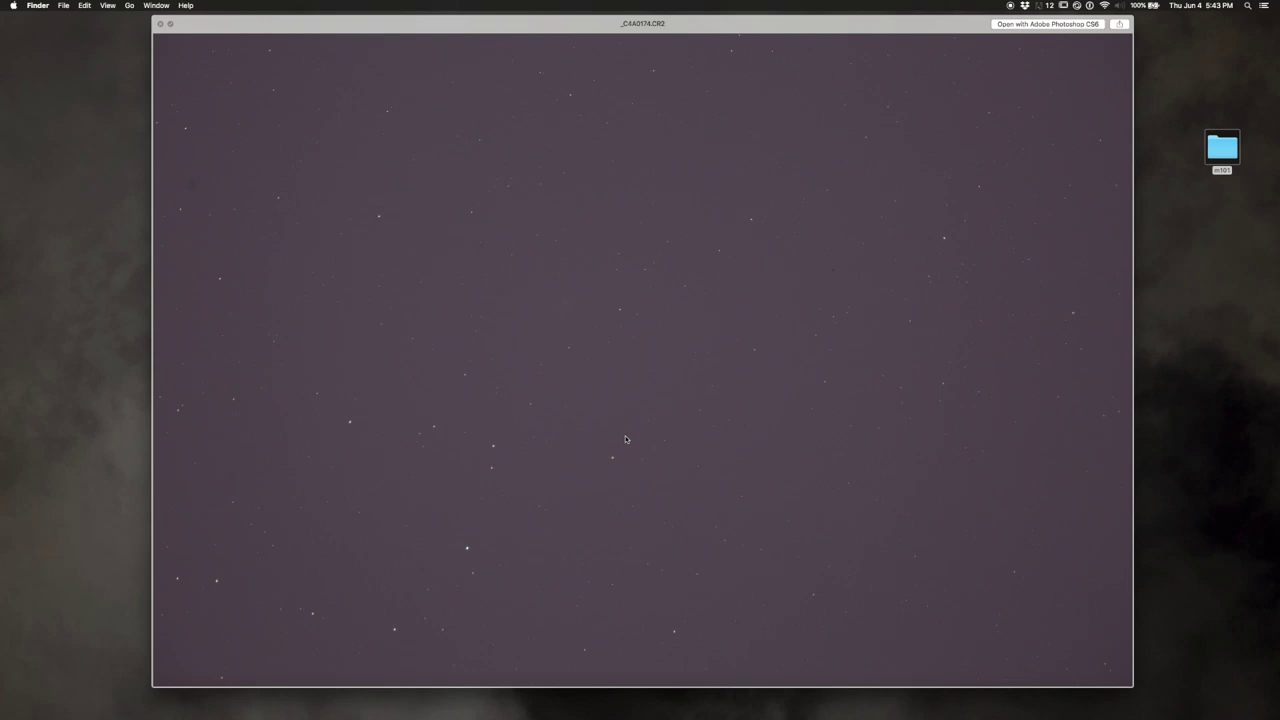
pyautogui.press('space')
# - Check the exposure time in the file information of bias frame _C4A0040.CR2 and close the information window
pyautogui.click(548, 381)
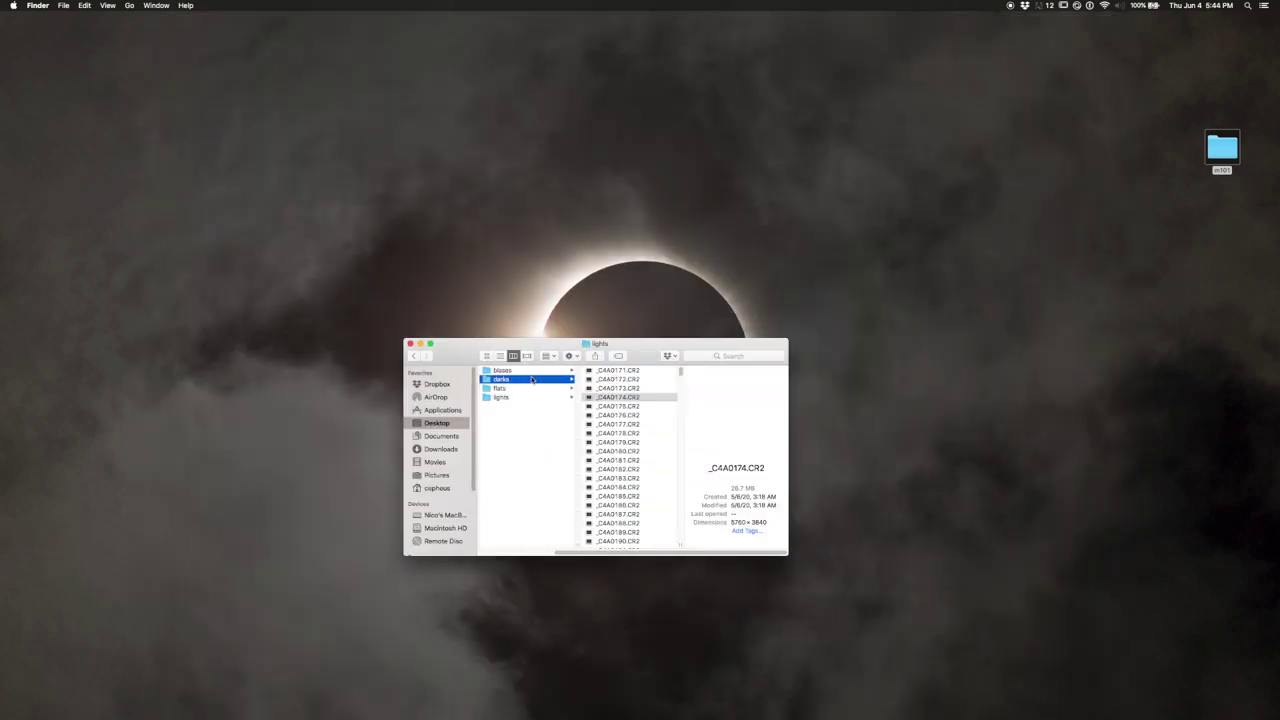
pyautogui.press('Up')
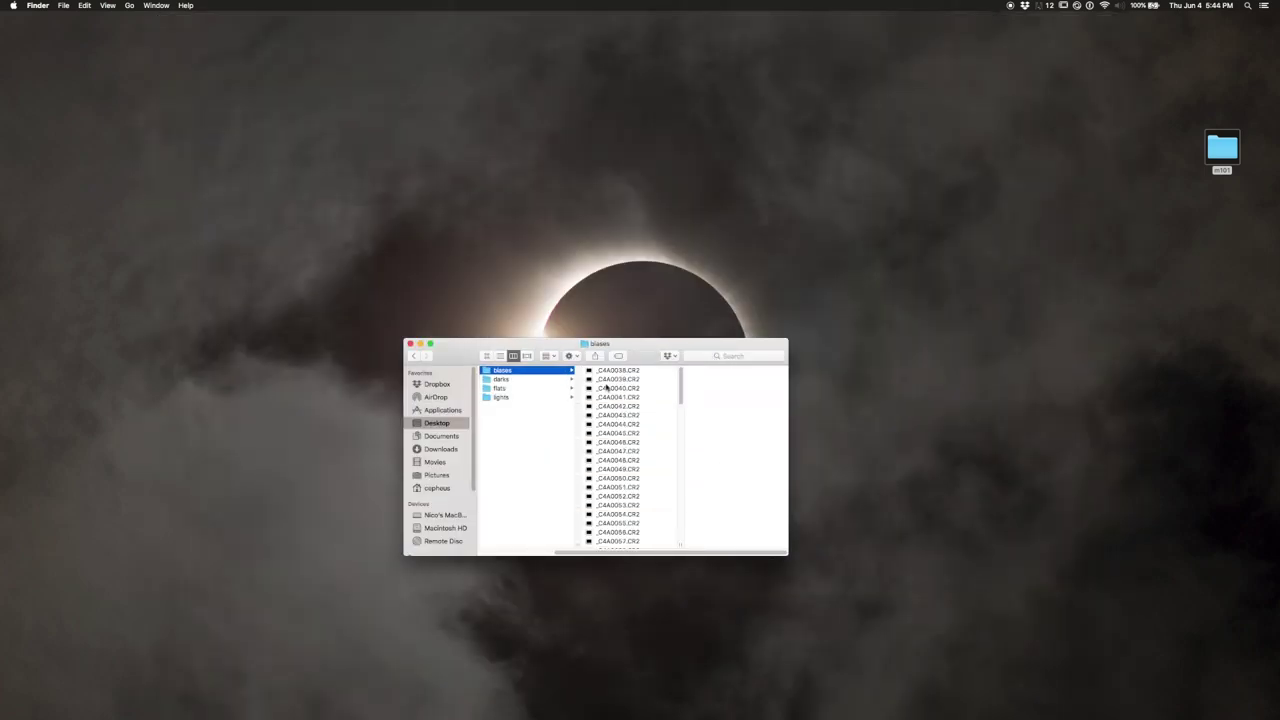
pyautogui.click(606, 388)
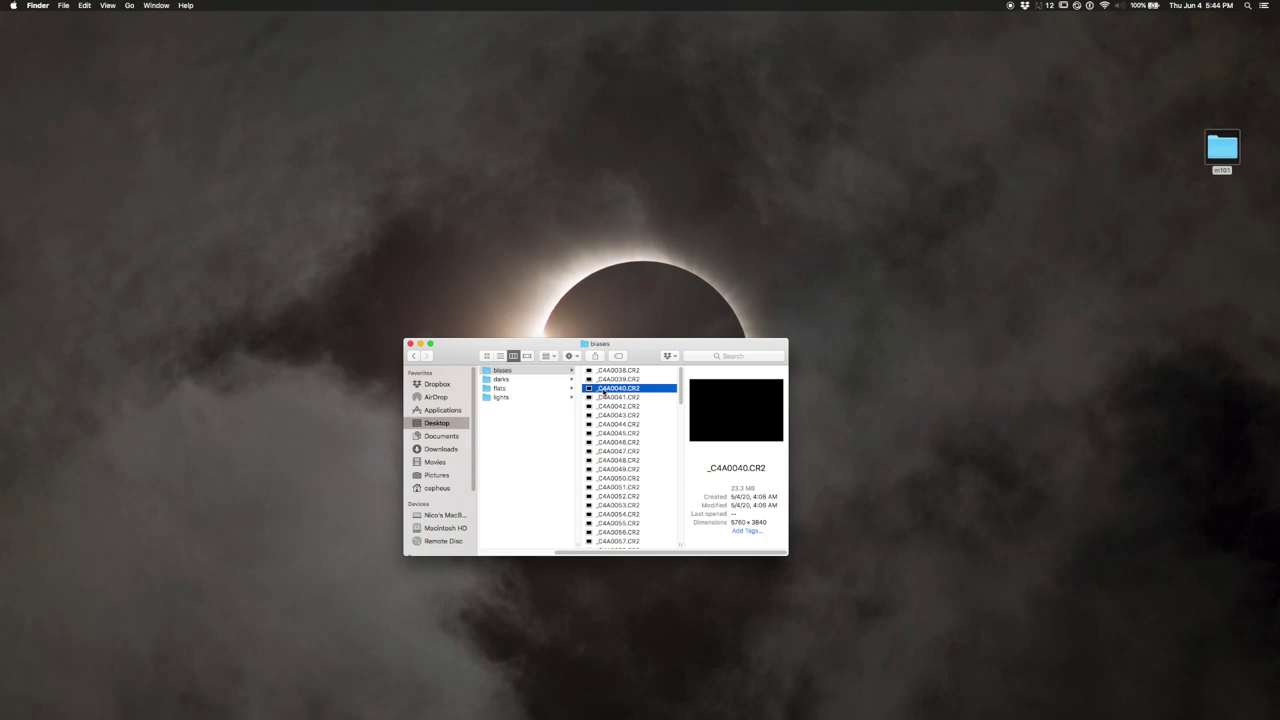
pyautogui.rightClick(603, 392)
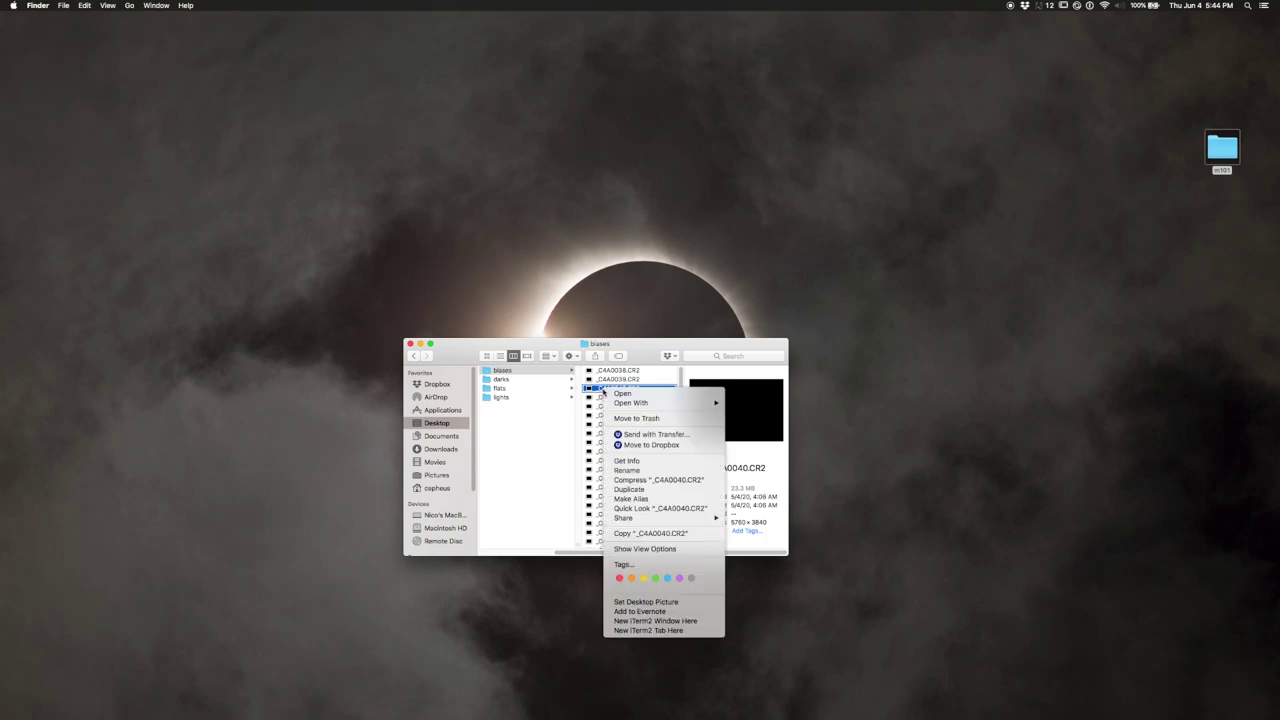
pyautogui.moveTo(659, 407)
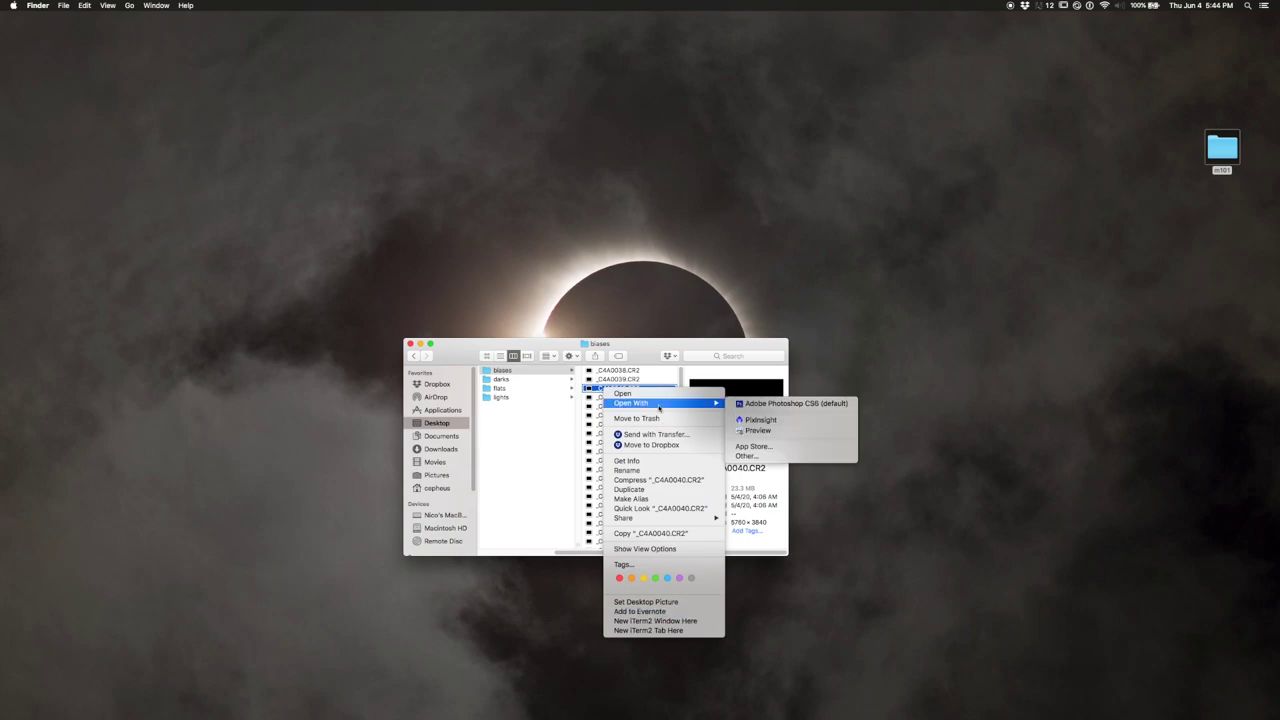
pyautogui.click(649, 461)
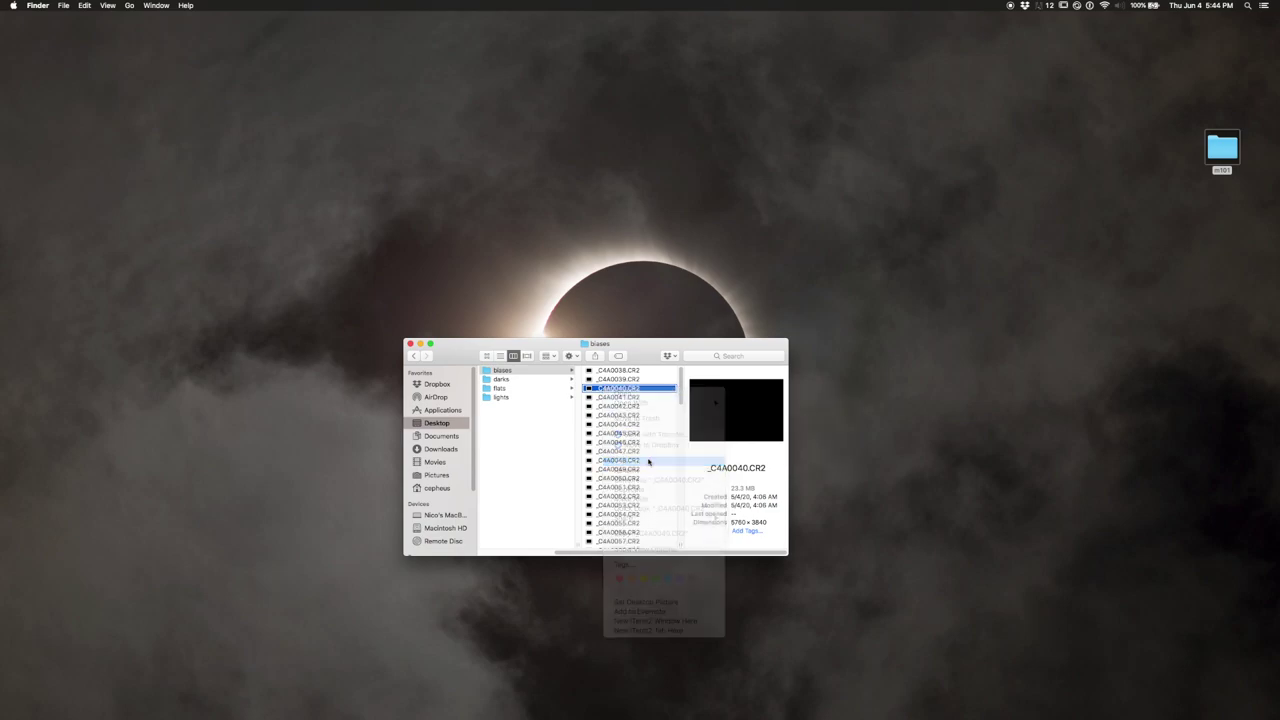
pyautogui.moveTo(143, 27); pyautogui.dragTo(868, 295)
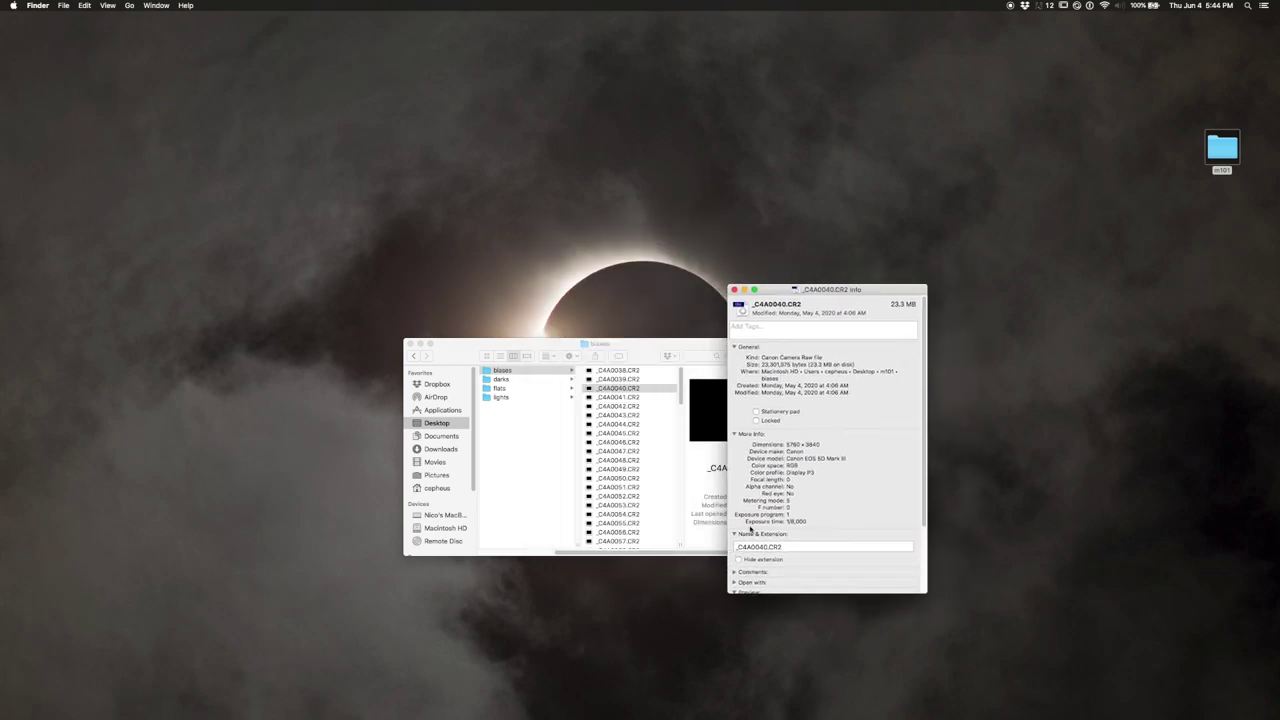
pyautogui.moveTo(813, 521); pyautogui.dragTo(774, 526)
pyautogui.click(734, 289)
# - Check the exposure time in the file information of dark frame _C4A0537.CR2 and close the information window
pyautogui.click(543, 380)
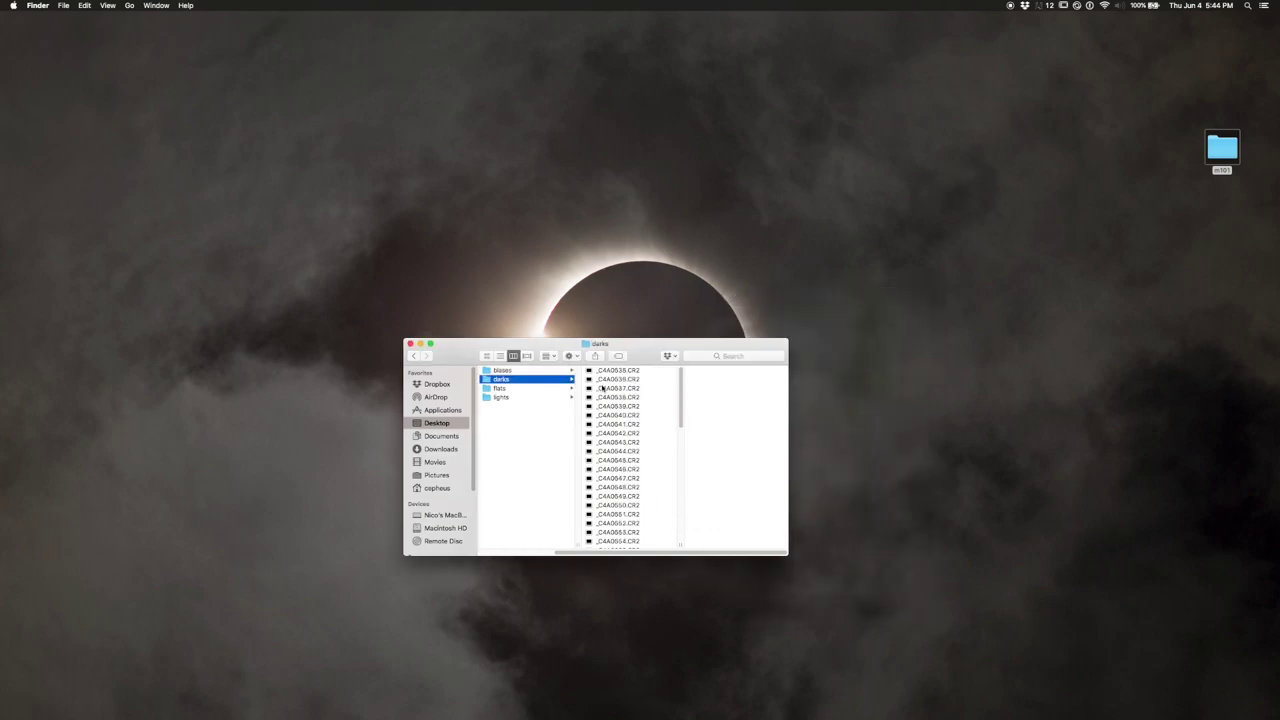
pyautogui.click(615, 389)
pyautogui.rightClick(615, 389)
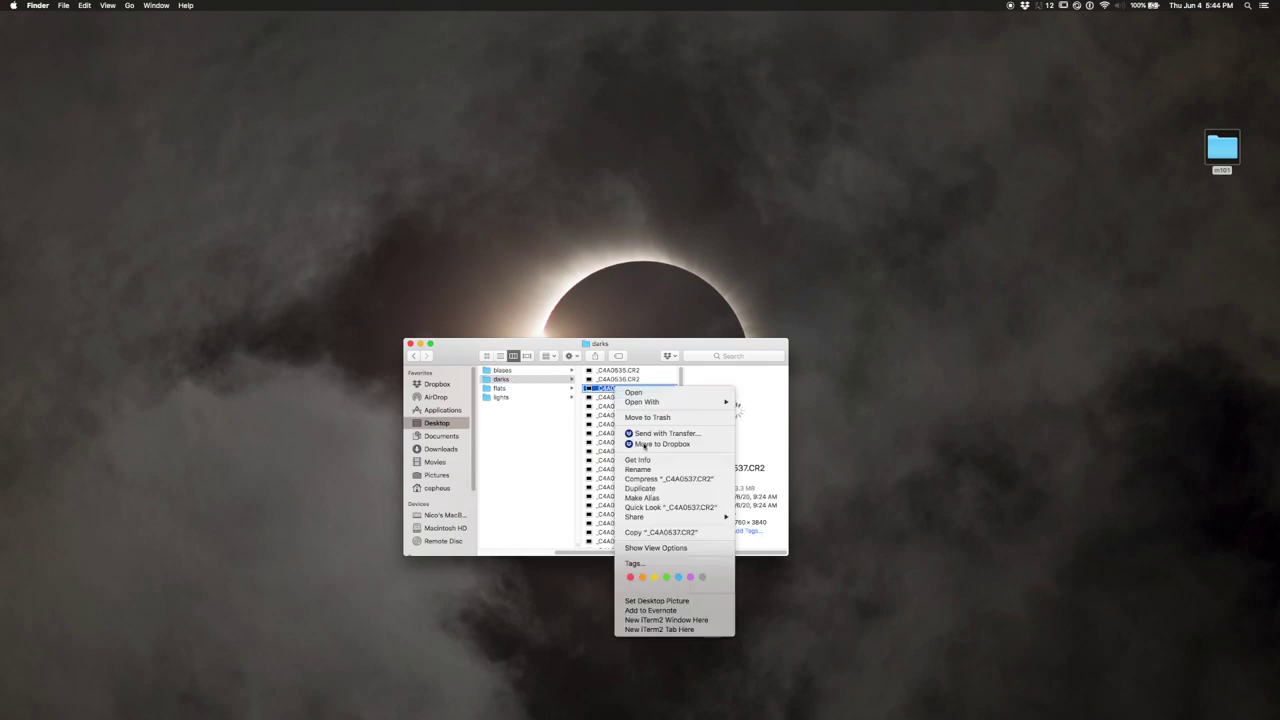
pyautogui.click(666, 462)
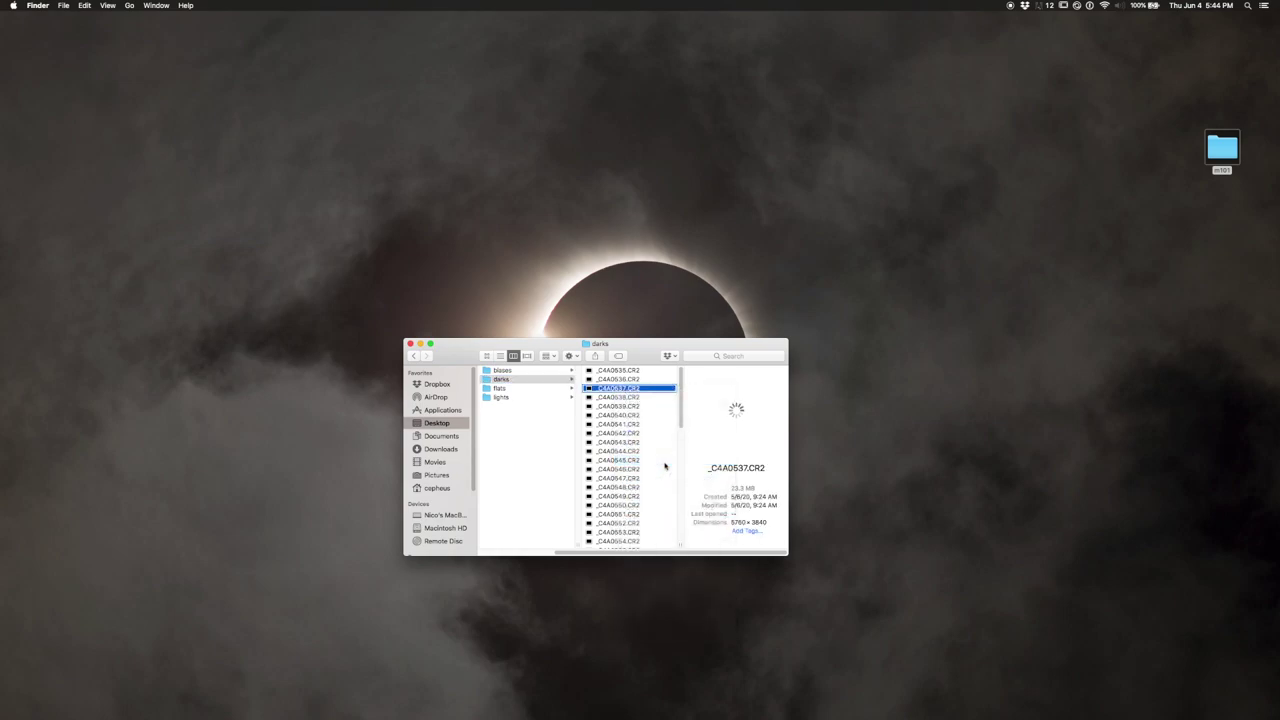
pyautogui.moveTo(166, 29); pyautogui.dragTo(745, 262)
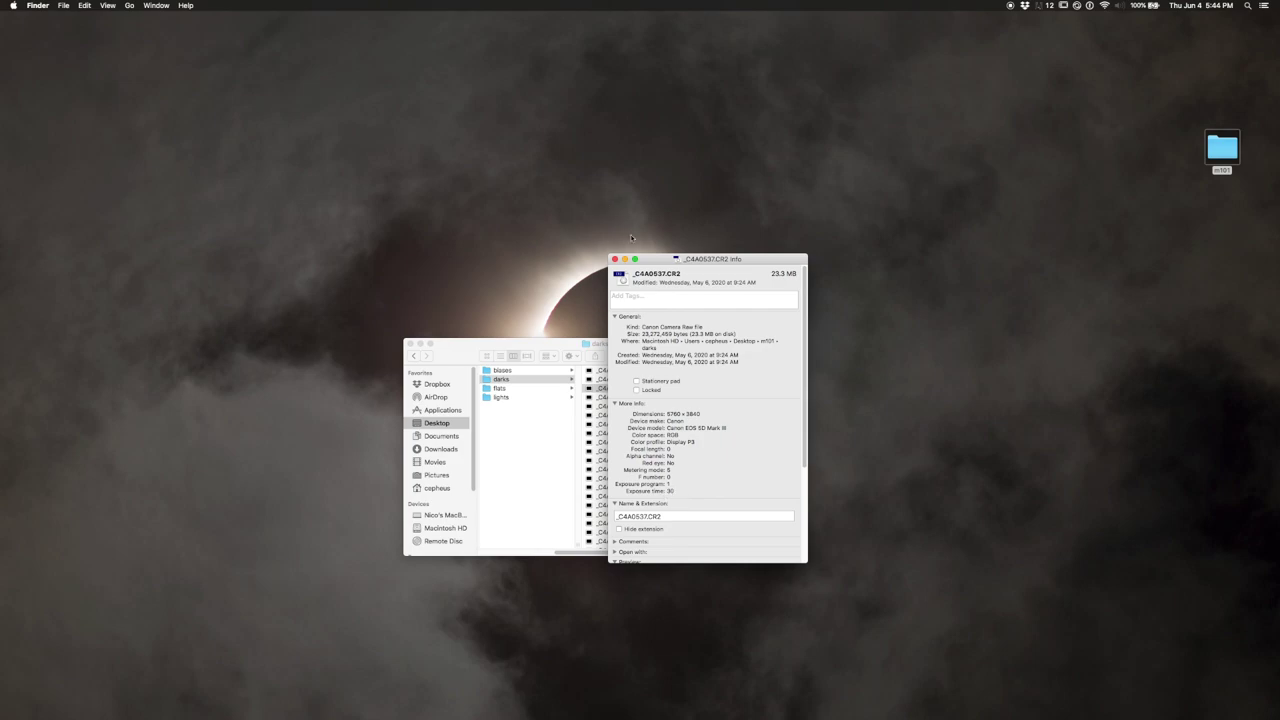
pyautogui.click(615, 259)
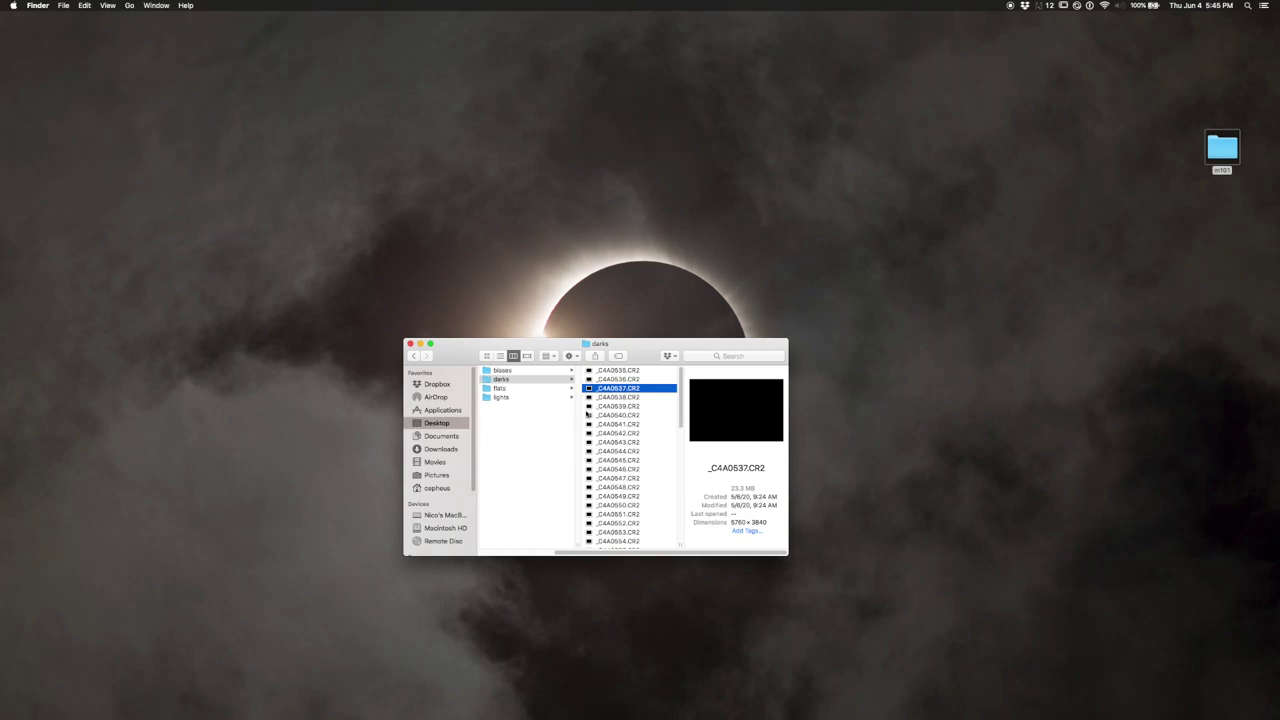
# - Review the contents of the biases, darks and flats folders once more, ending on the lights folder
pyautogui.click(517, 398)
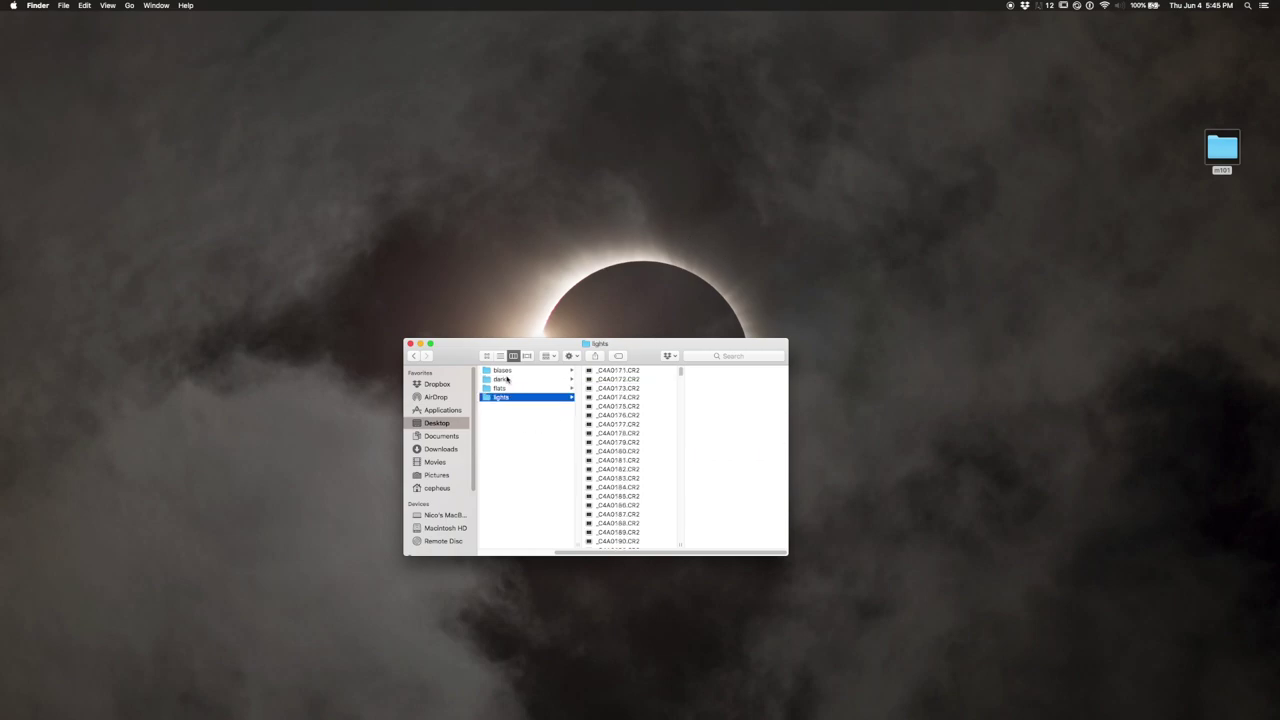
pyautogui.click(507, 374)
pyautogui.click(505, 380)
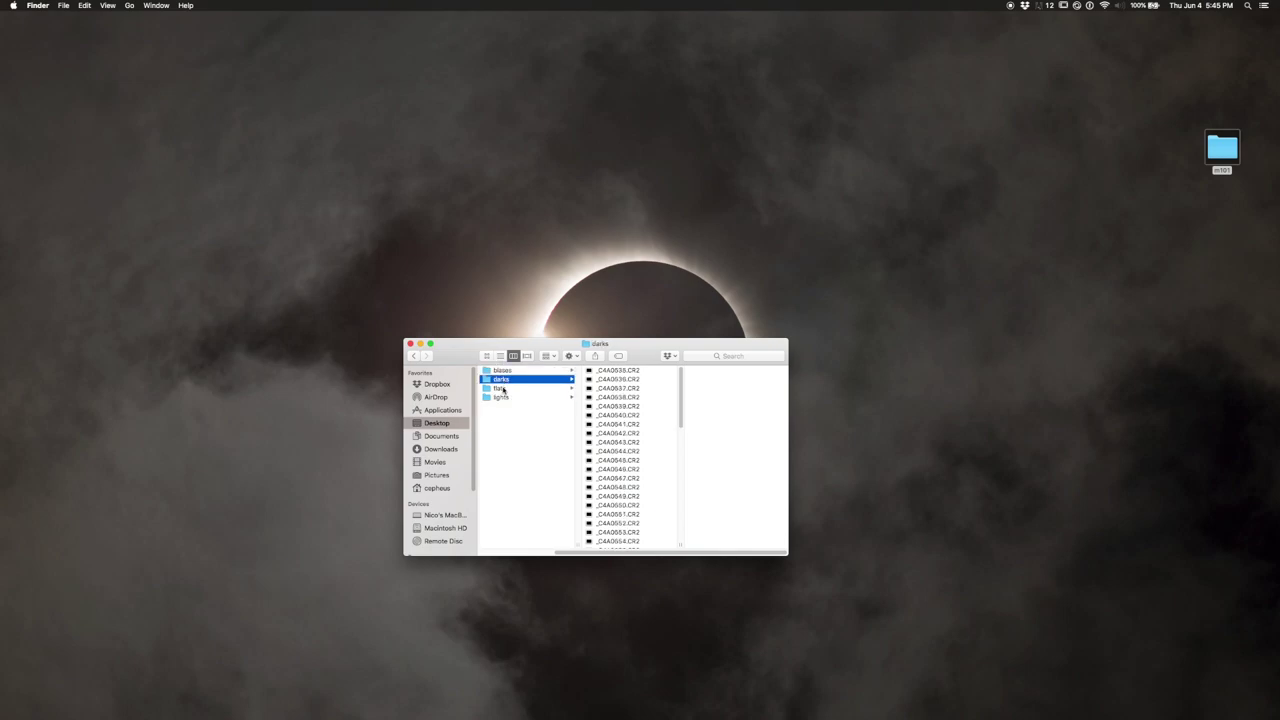
pyautogui.click(504, 388)
pyautogui.click(506, 398)
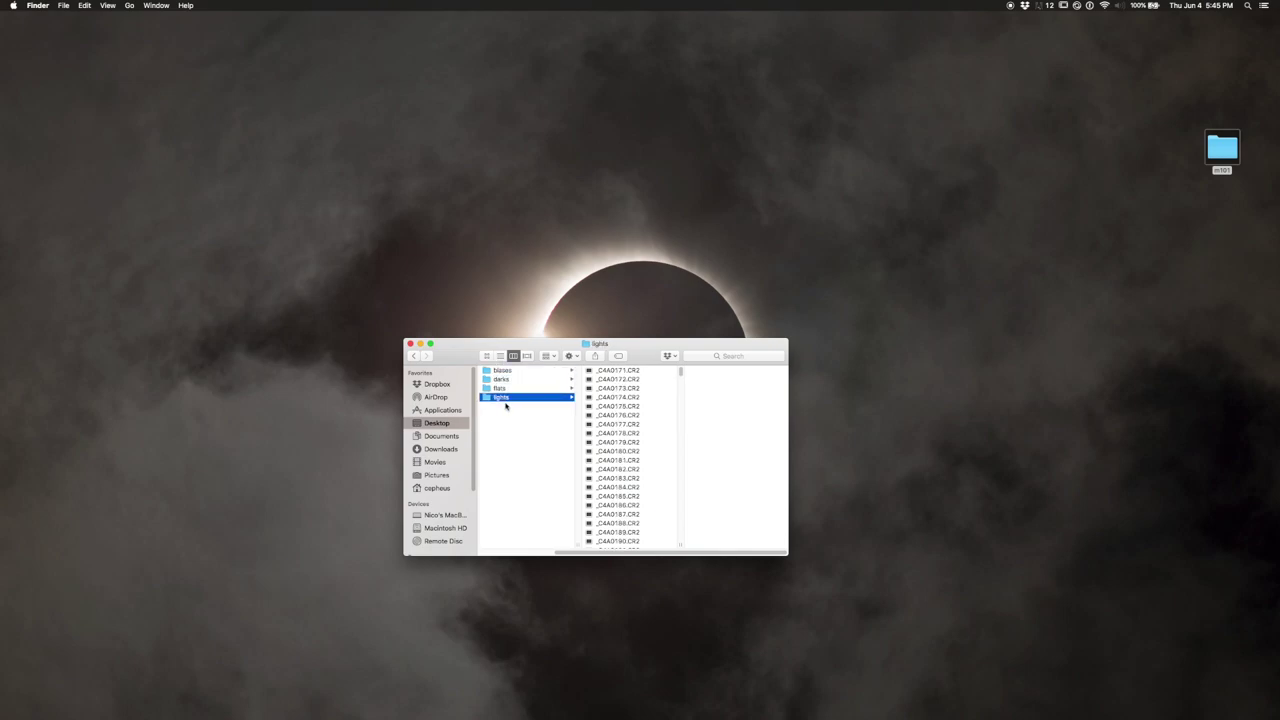
# - Close the m101 folder window and launch PixInsight
pyautogui.click(410, 343)
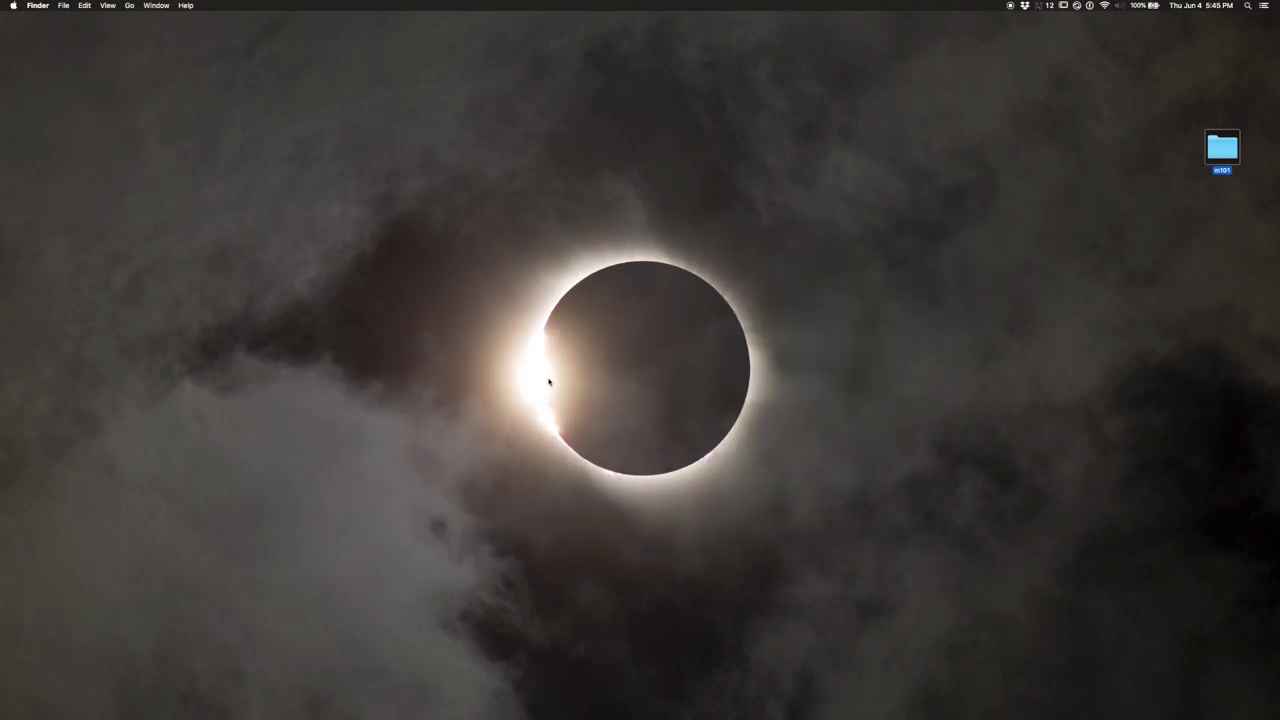
pyautogui.press('super+space')
pyautogui.write('pixin')
pyautogui.press('Return')
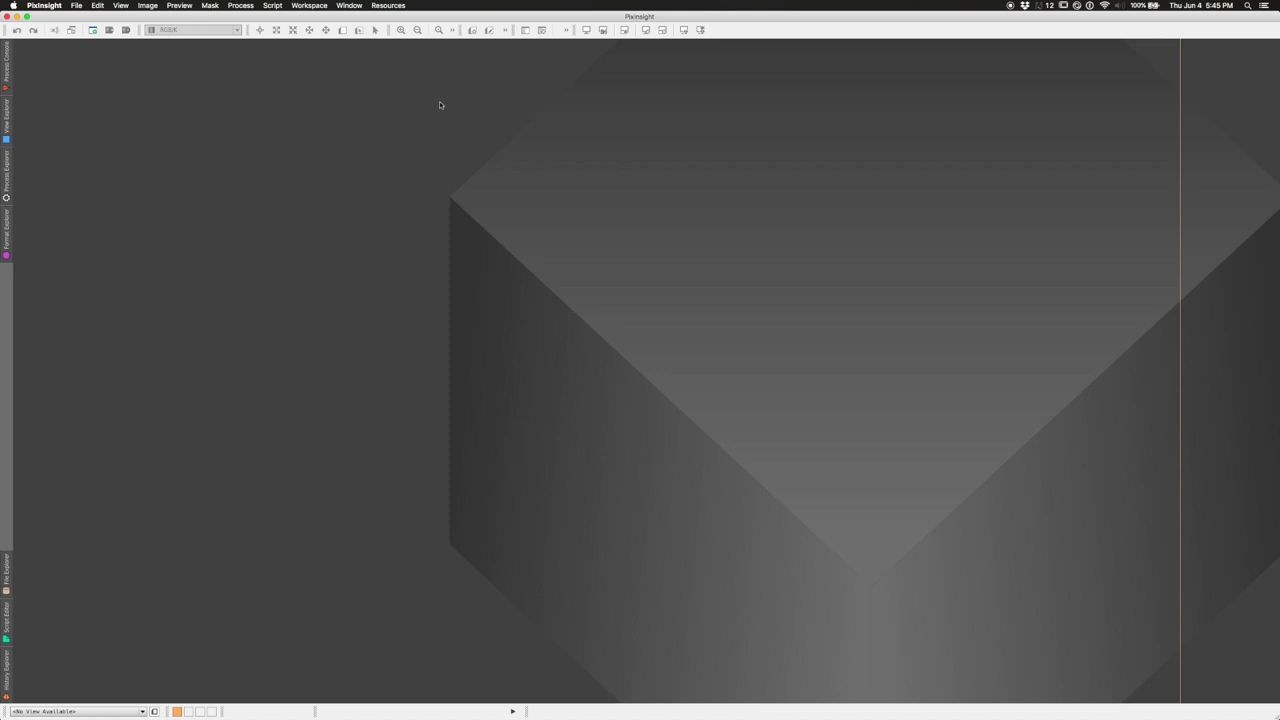
# - Open the light frame _C4A0173.CR2 from the m101 lights folder on the Desktop and auto-stretch its screen display
pyautogui.click(78, 6)
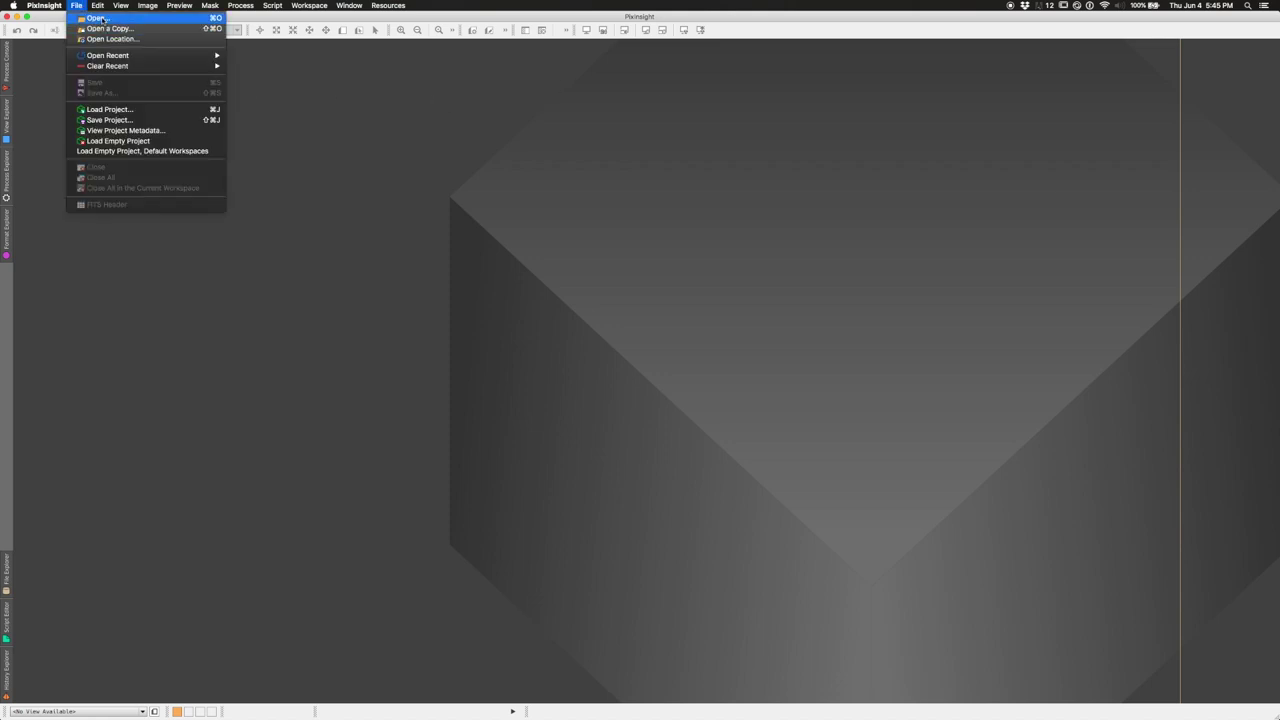
pyautogui.click(102, 18)
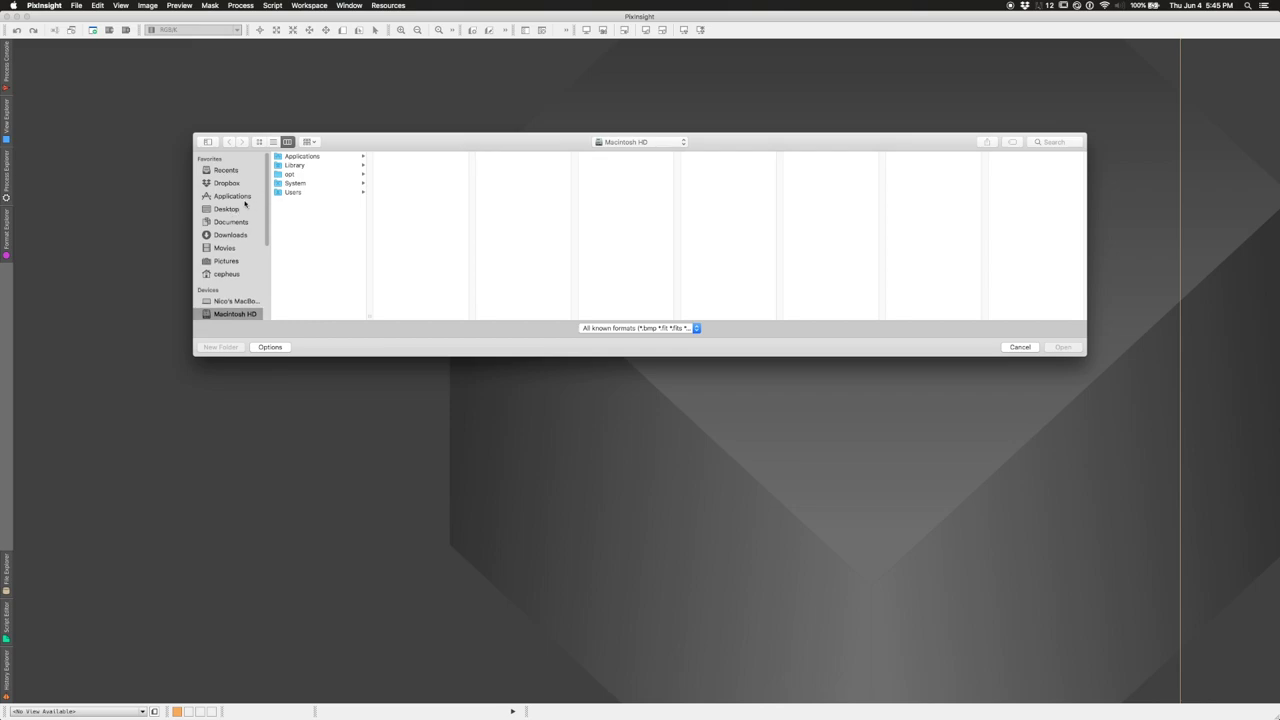
pyautogui.click(234, 209)
pyautogui.click(333, 157)
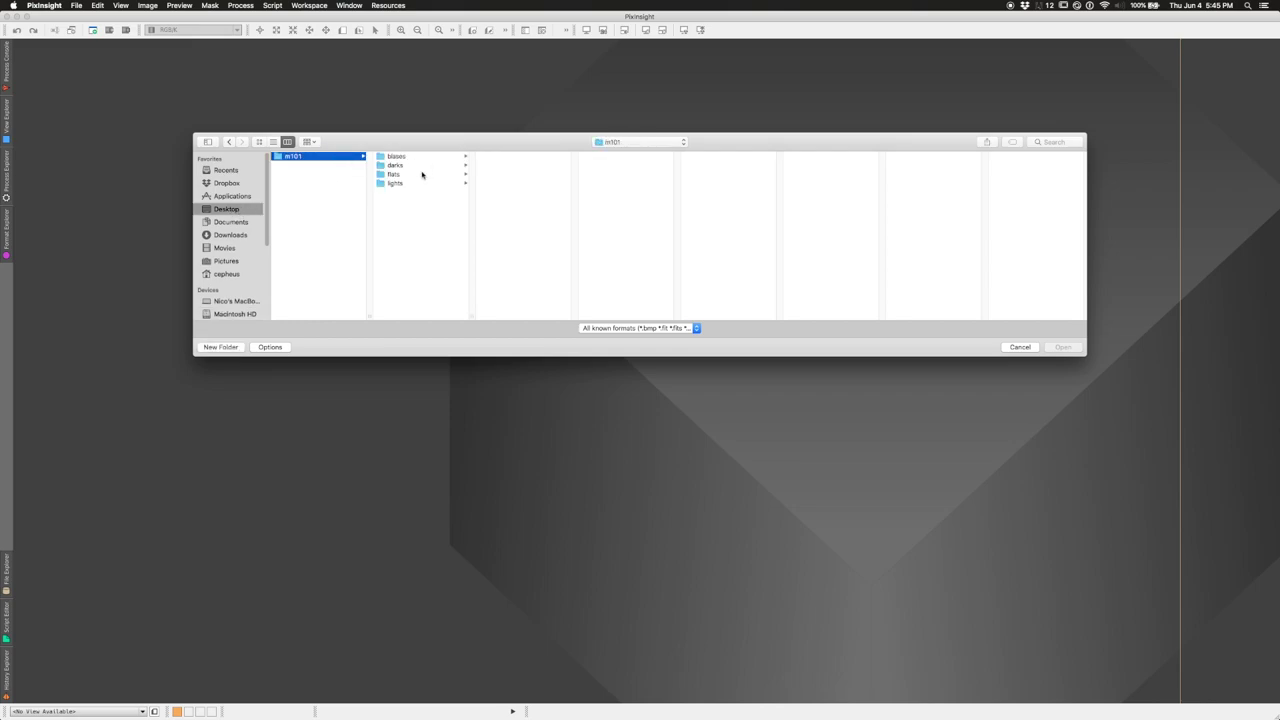
pyautogui.click(419, 185)
pyautogui.click(550, 175)
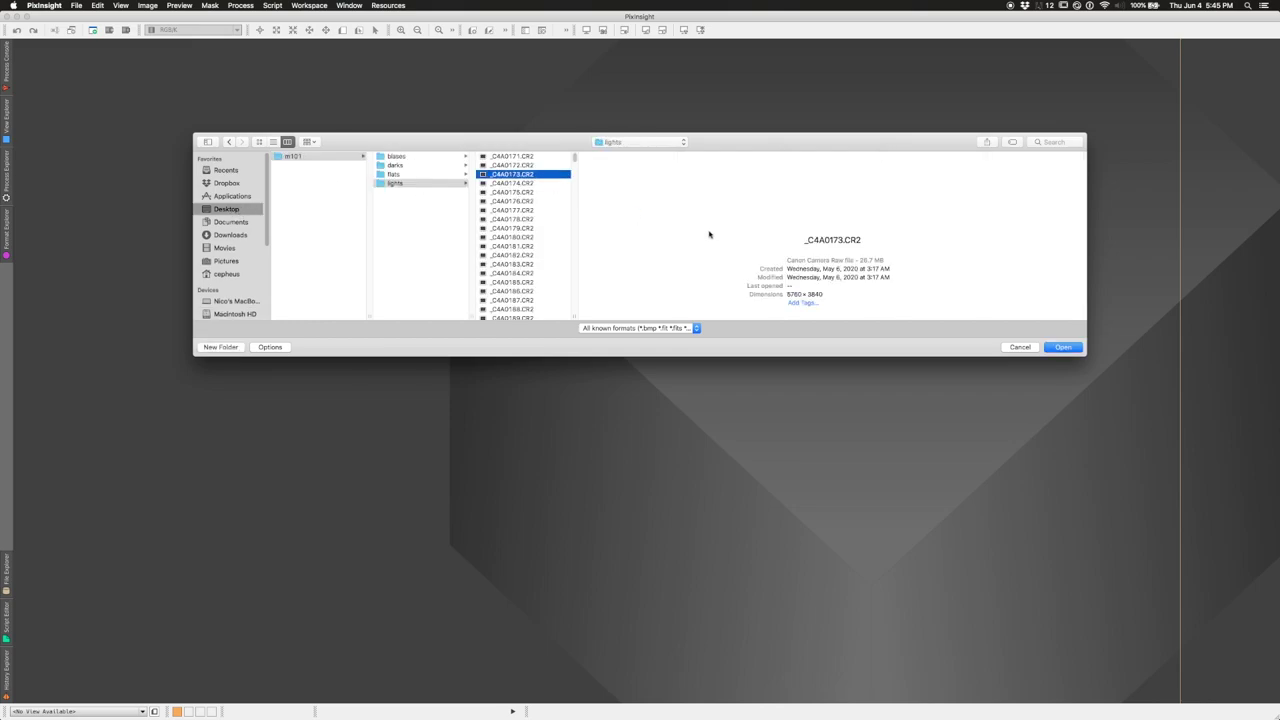
pyautogui.click(1063, 347)
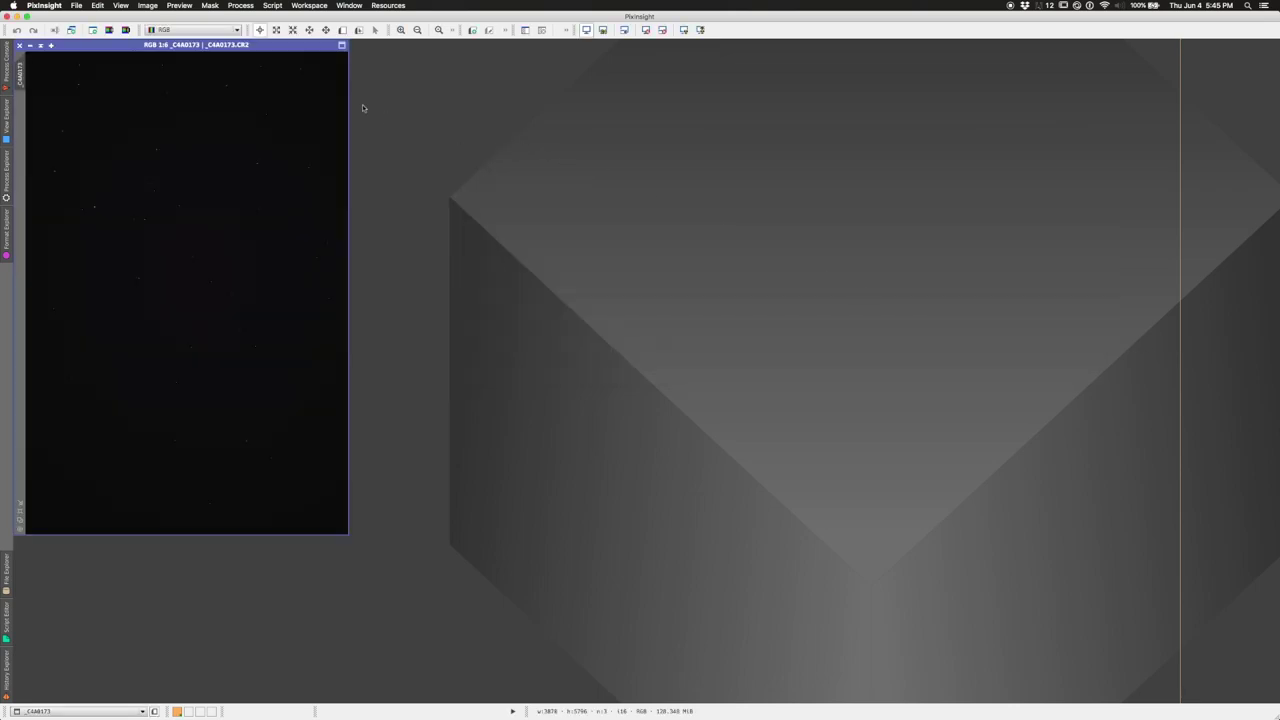
pyautogui.click(683, 30)
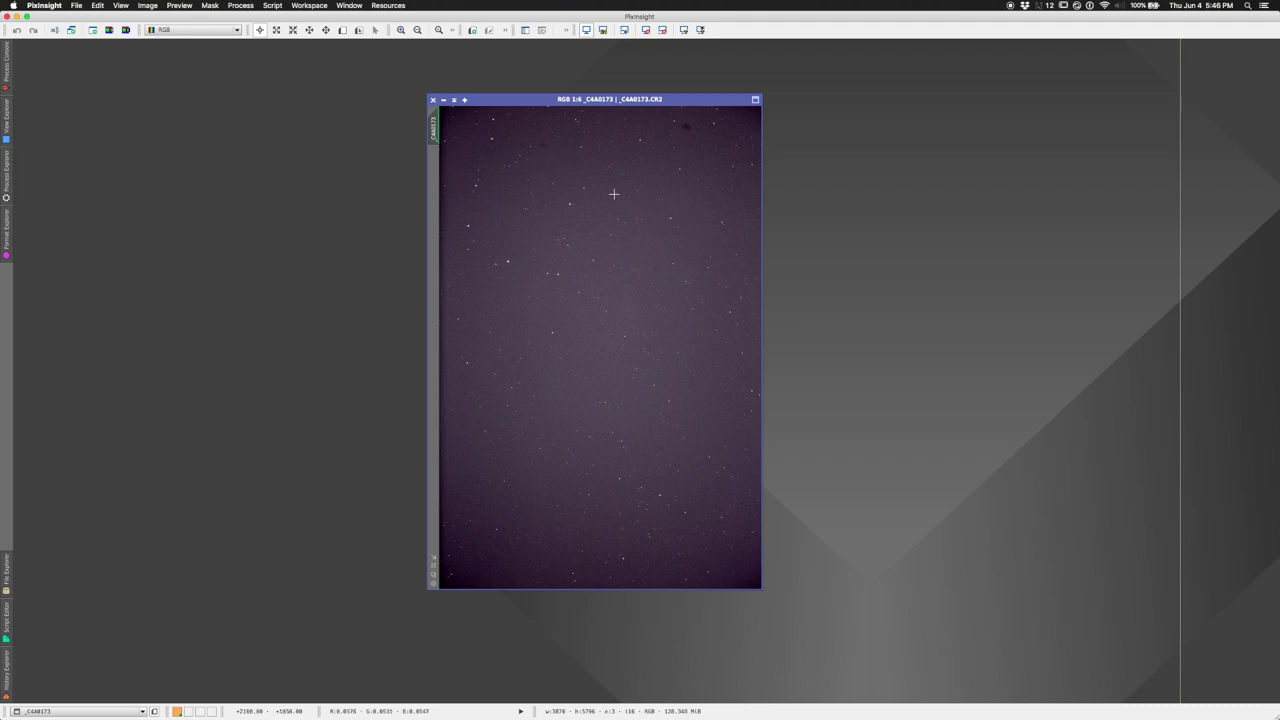
# - Examine the stars and noise of light frame _C4A0173 at 1:1 scale and close the image
pyautogui.scroll(4, 613, 193)
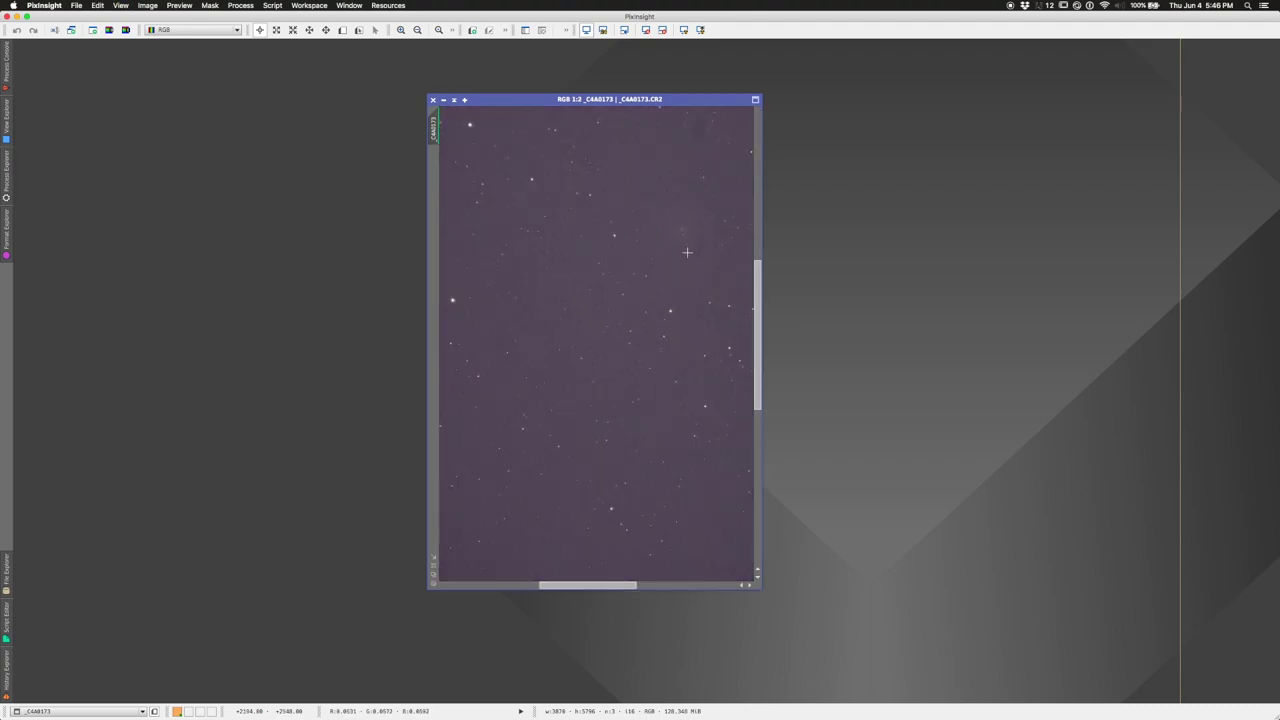
pyautogui.scroll(1, 687, 233)
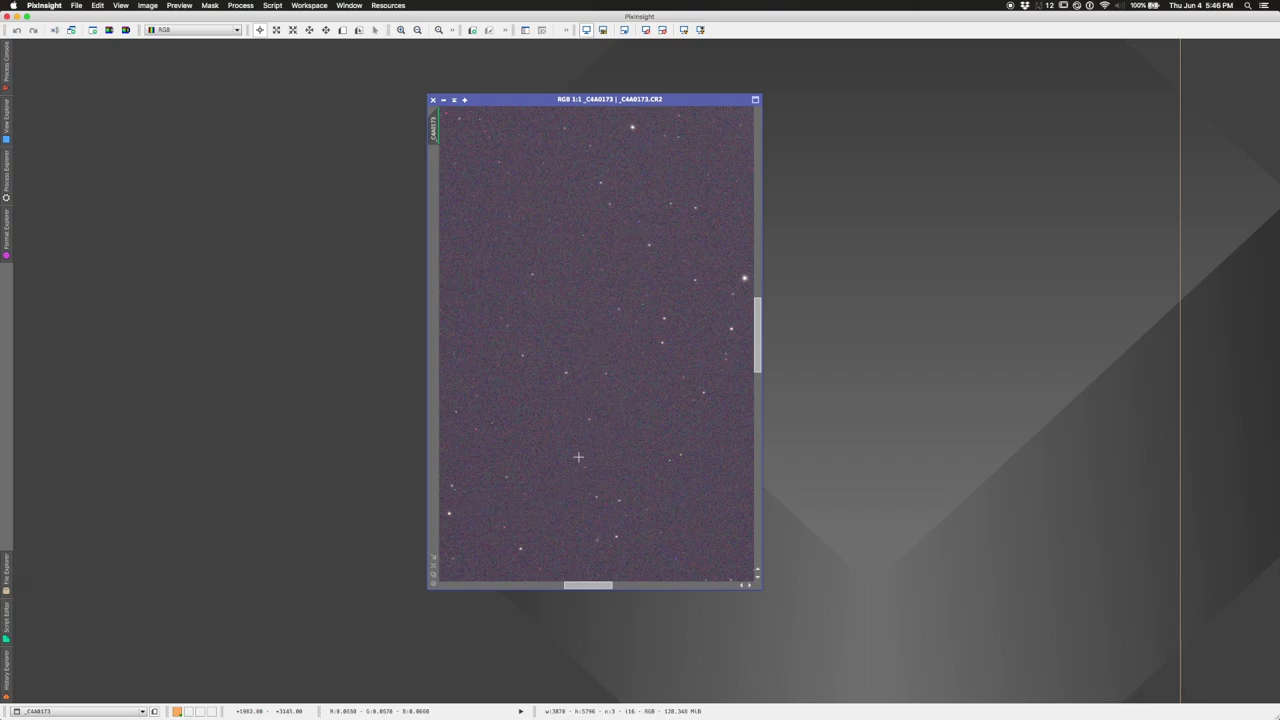
pyautogui.press('super+shift+z')
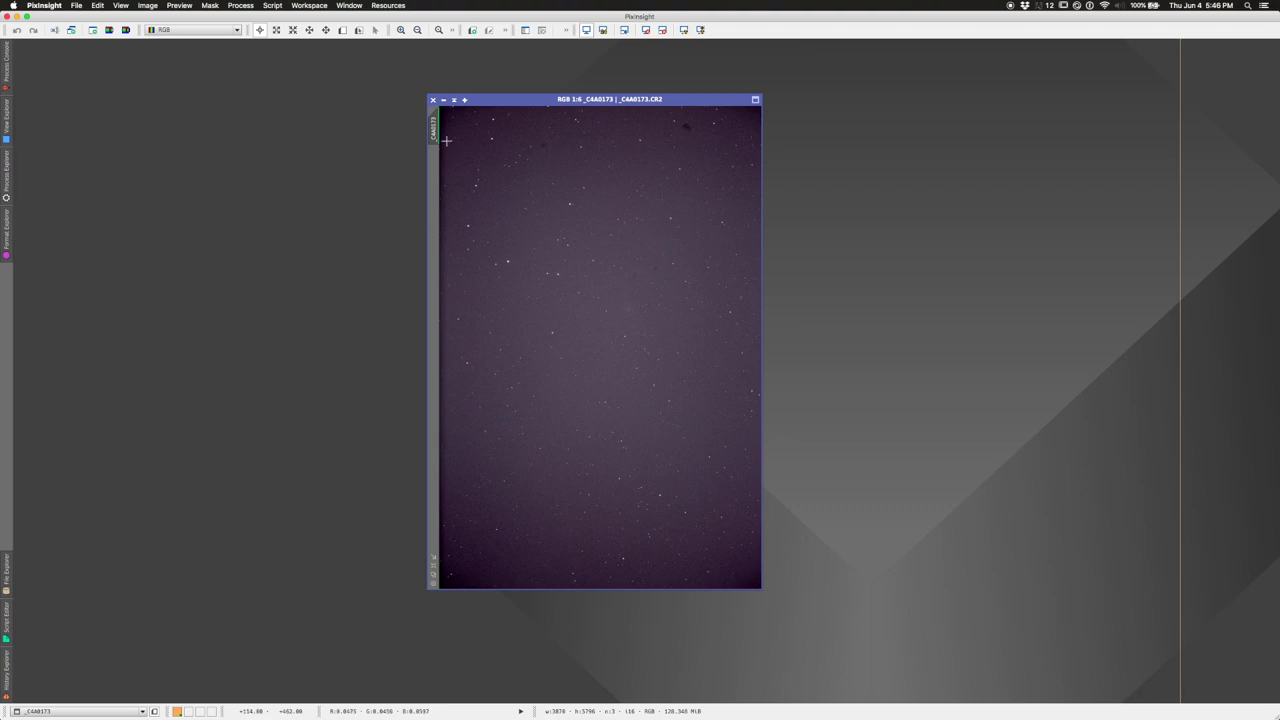
pyautogui.click(432, 100)
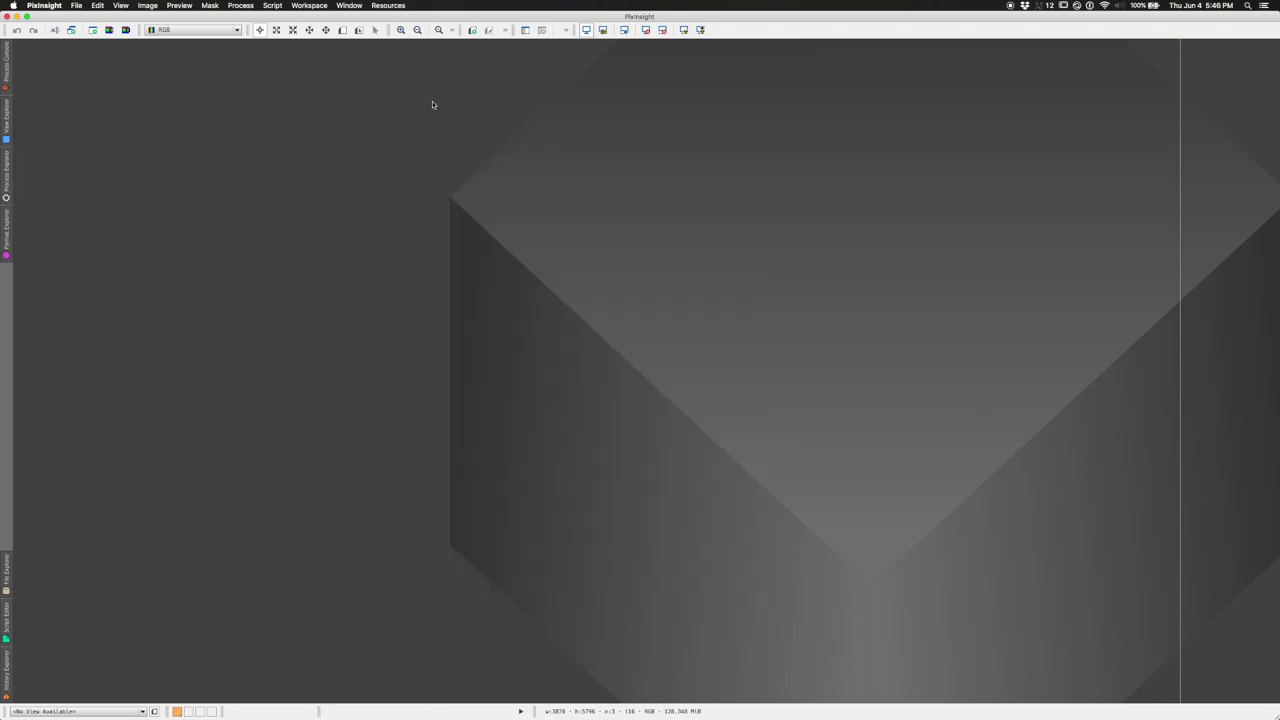
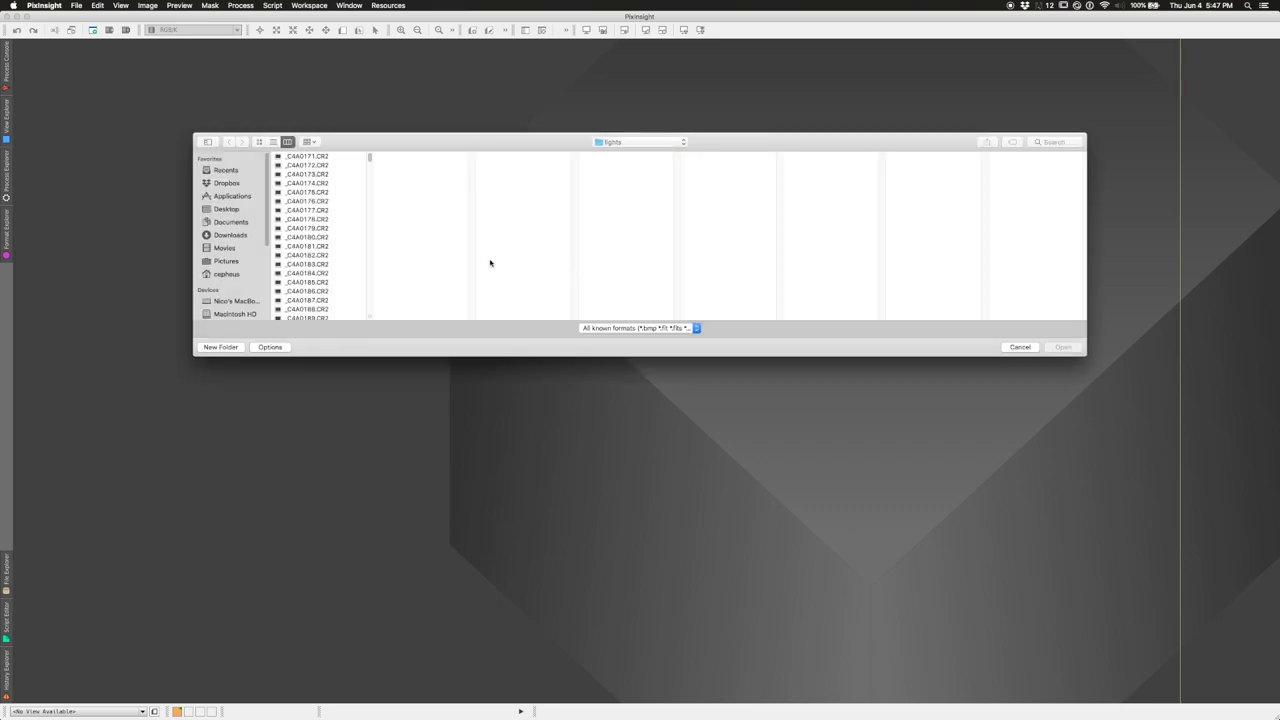
# - Load the light frames _C4A0171.CR2 through _C4A0177.CR2 from the lights folder into the Blink process
pyautogui.click(310, 158)
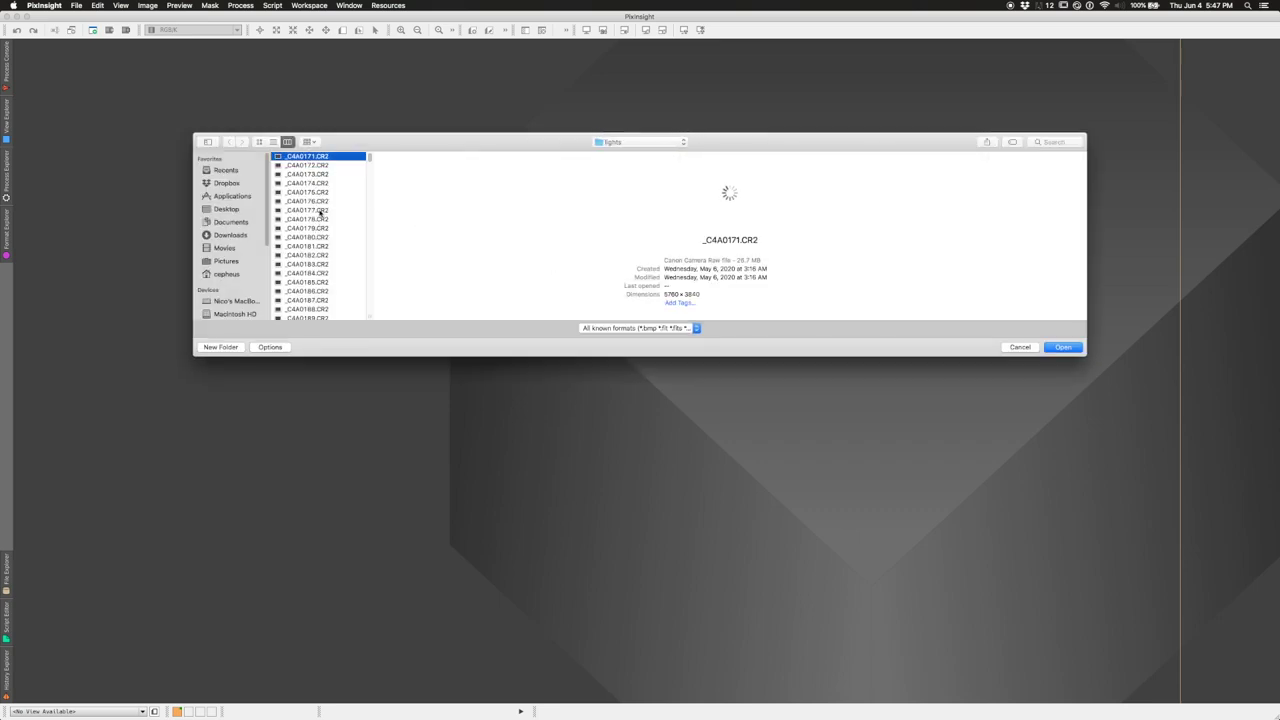
pyautogui.keyDown('shift'); pyautogui.click(352, 211); pyautogui.keyUp('shift')
pyautogui.click(1063, 347)
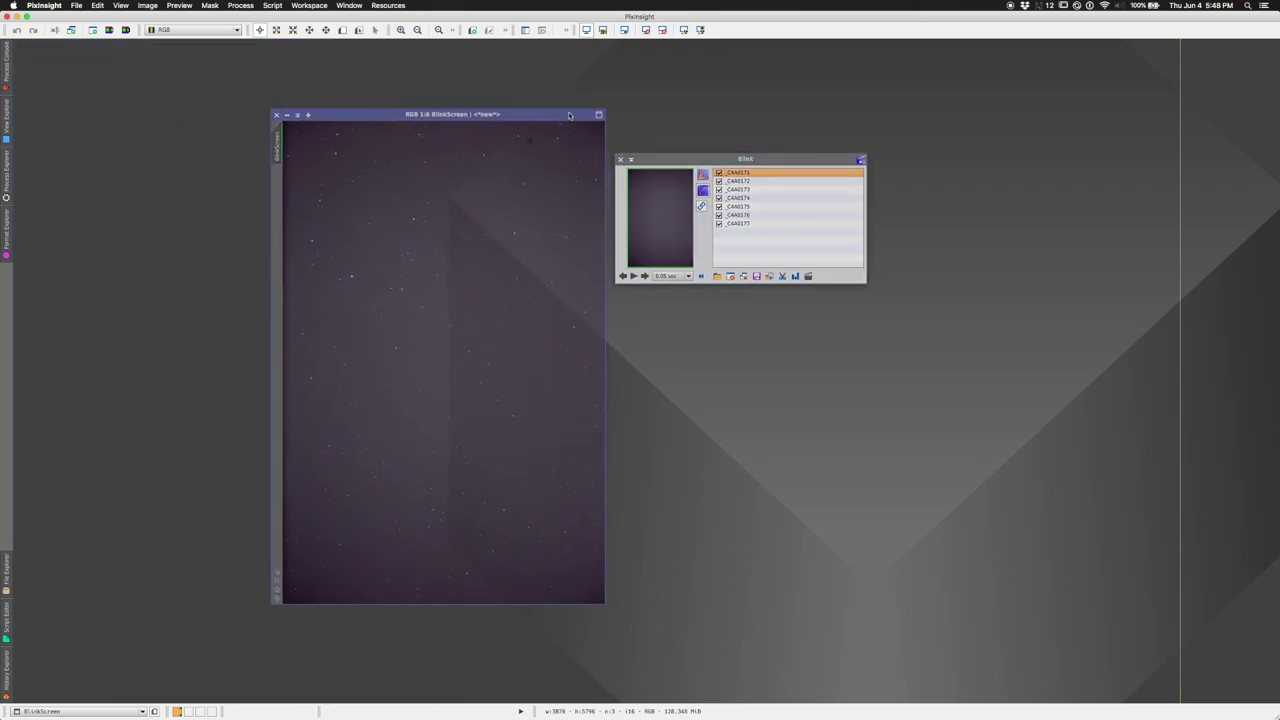
# - Play the loaded light frames as a Blink animation with a 1.00 sec delay between frames
pyautogui.click(738, 189)
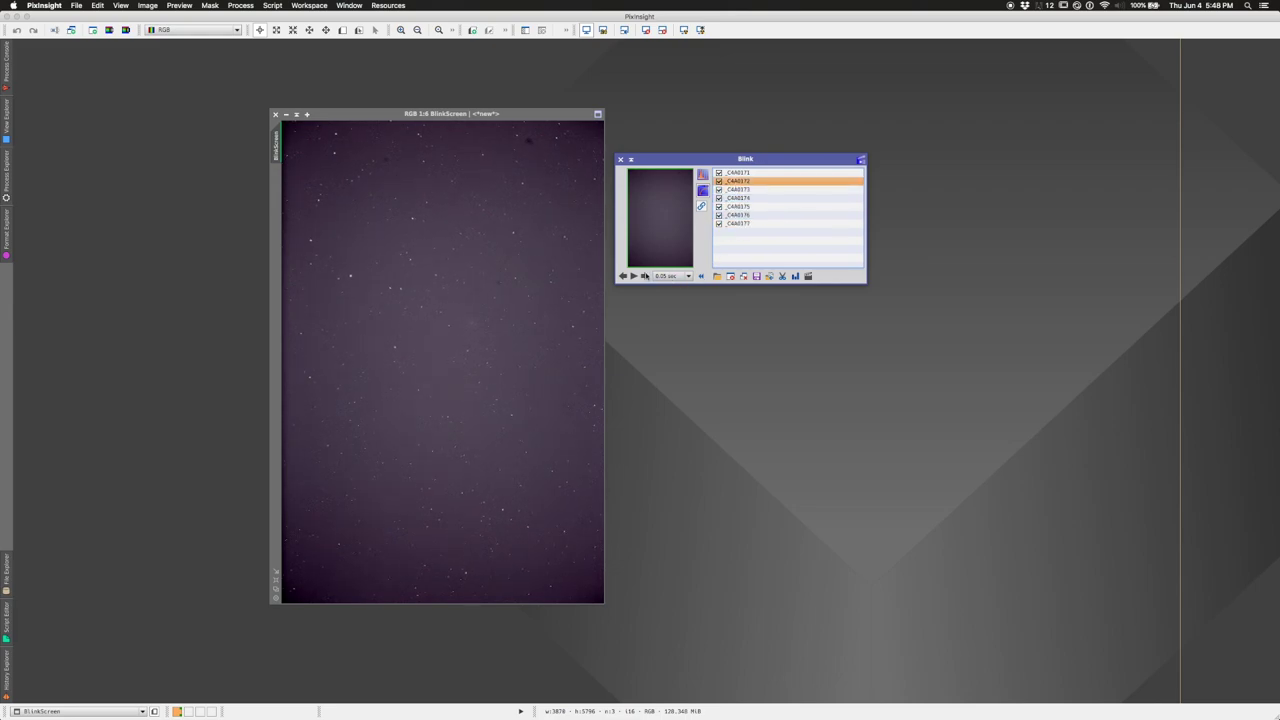
pyautogui.click(633, 276)
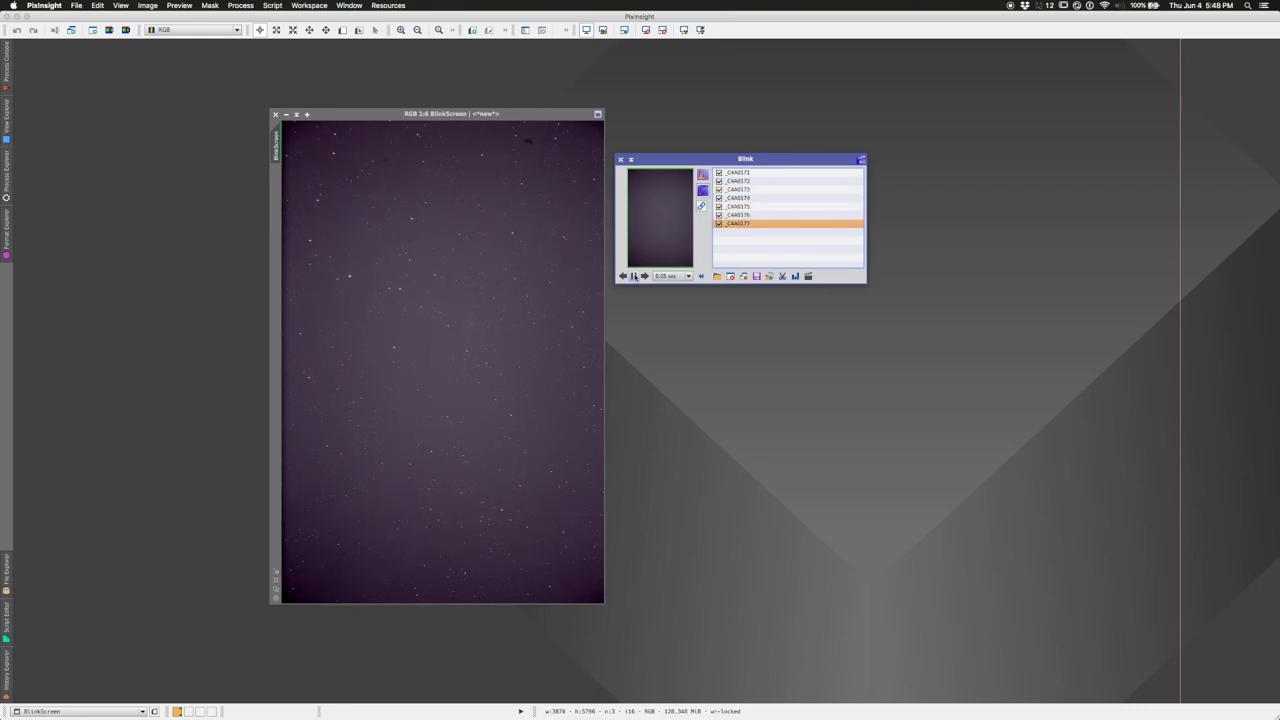
pyautogui.click(687, 277)
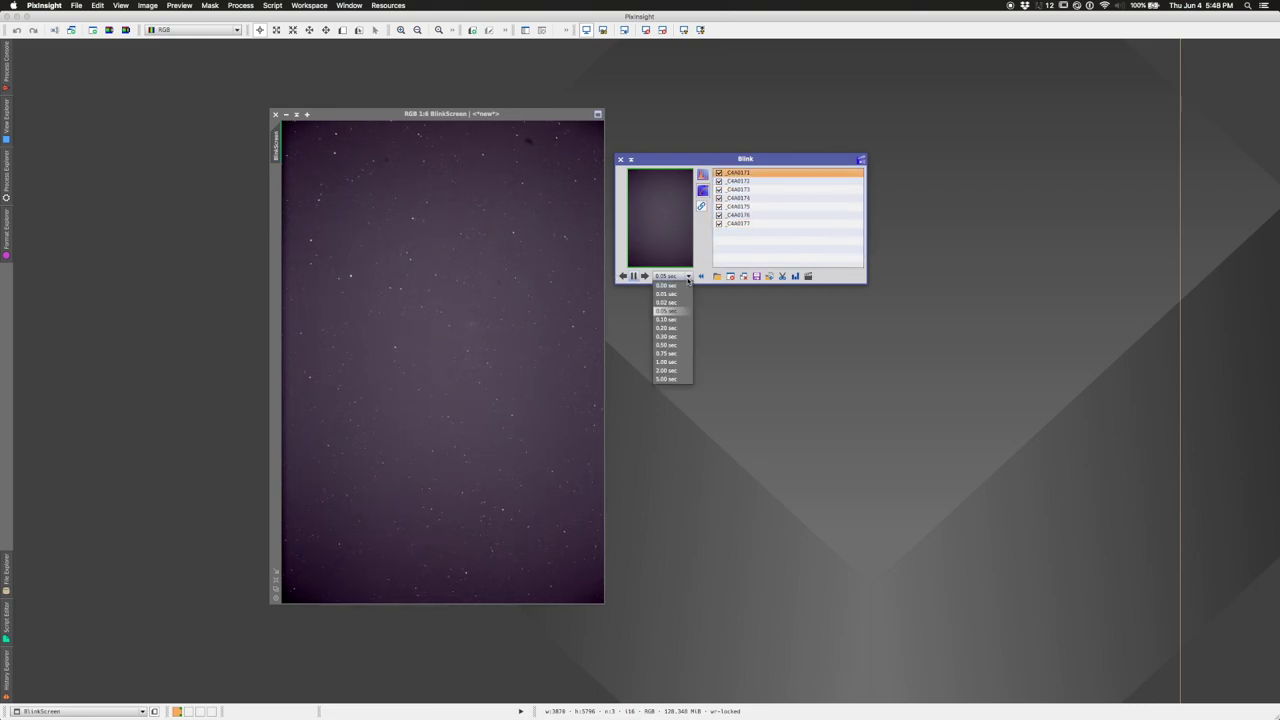
pyautogui.click(679, 362)
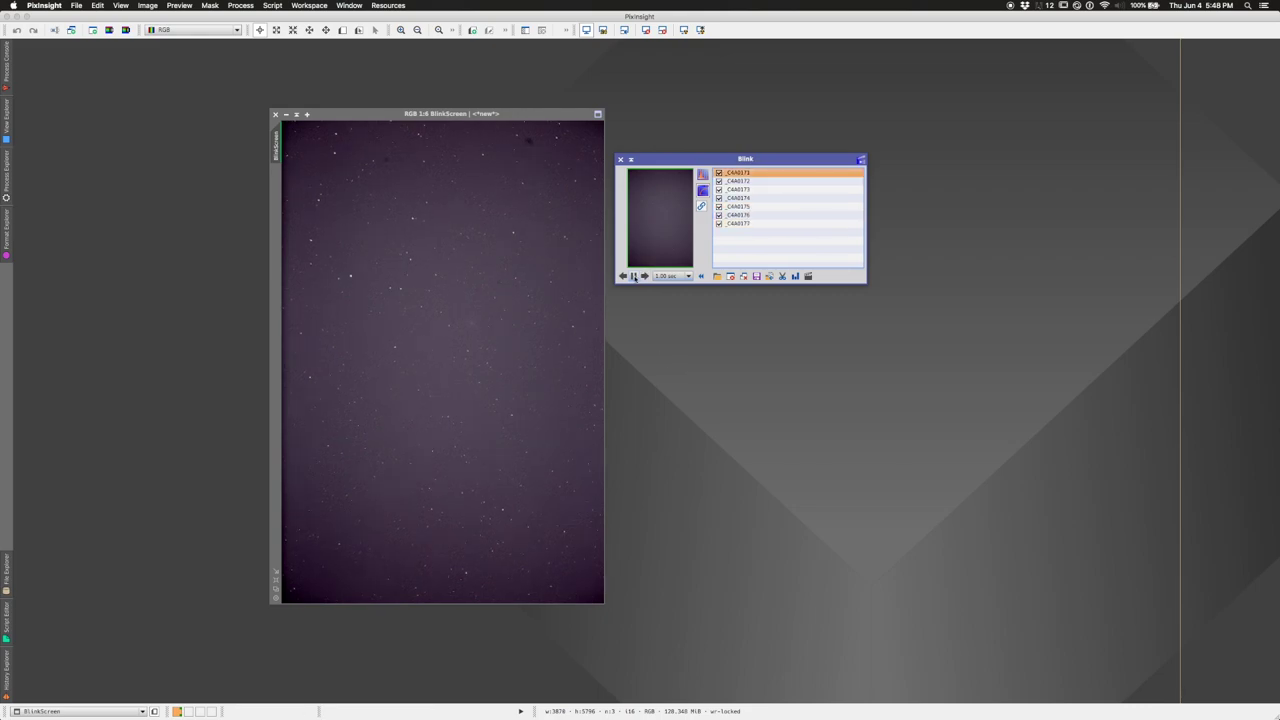
# - Pause the Blink animation, frame the faint galaxy at 1:1 scale and resume playback to compare the light frames
pyautogui.click(634, 276)
pyautogui.press('super+plus')
pyautogui.press('super+plus')
pyautogui.press('super+plus')
pyautogui.press('super+plus')
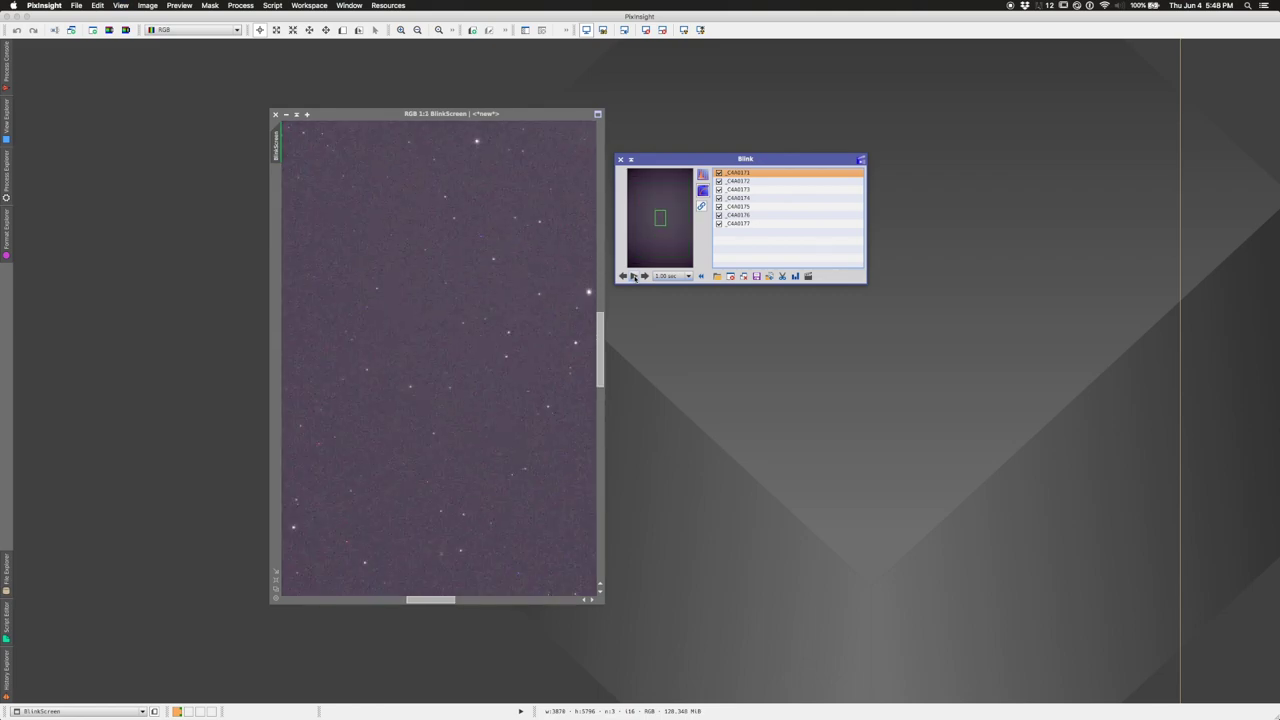
pyautogui.moveTo(448, 598); pyautogui.dragTo(482, 598)
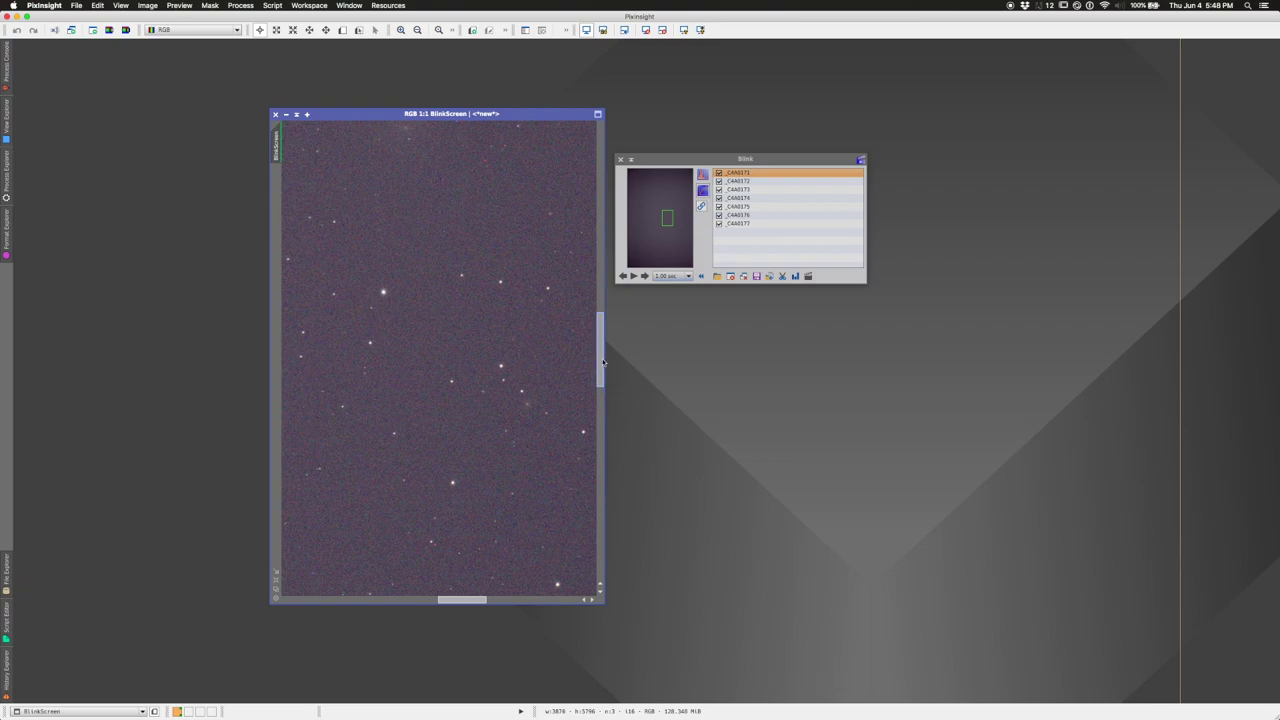
pyautogui.moveTo(603, 362); pyautogui.dragTo(603, 326)
pyautogui.click(634, 277)
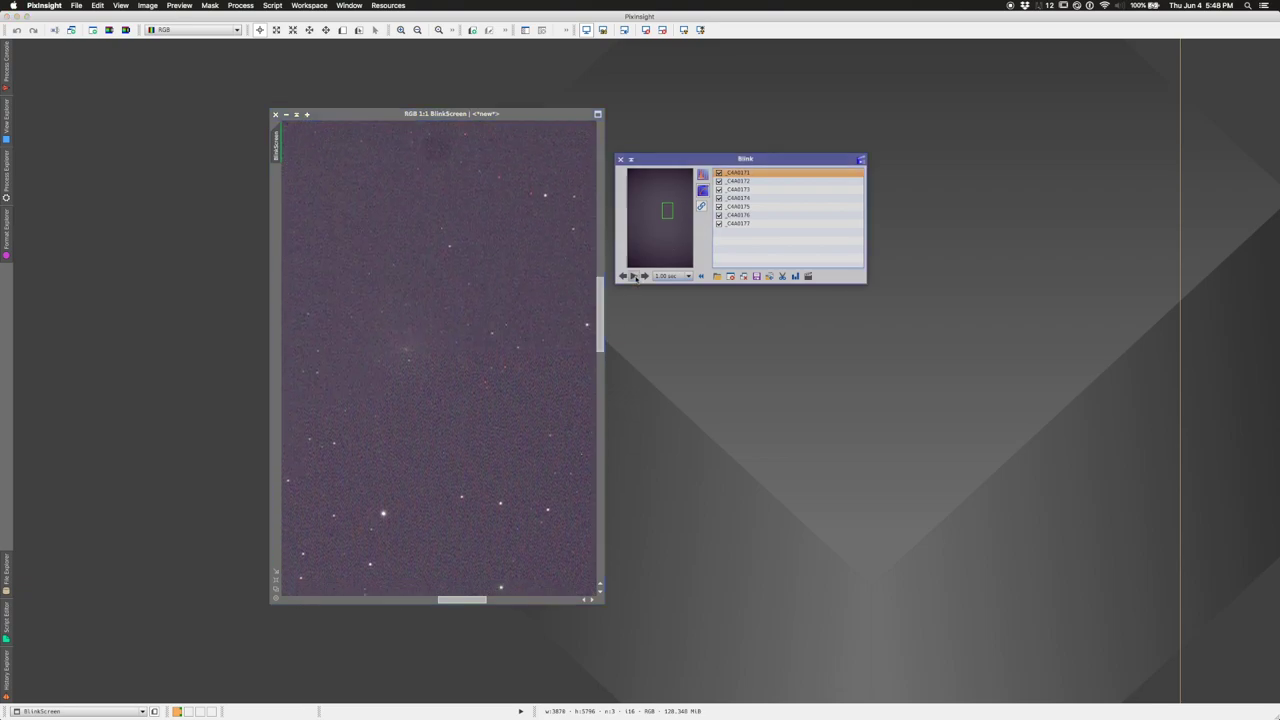
pyautogui.click(634, 277)
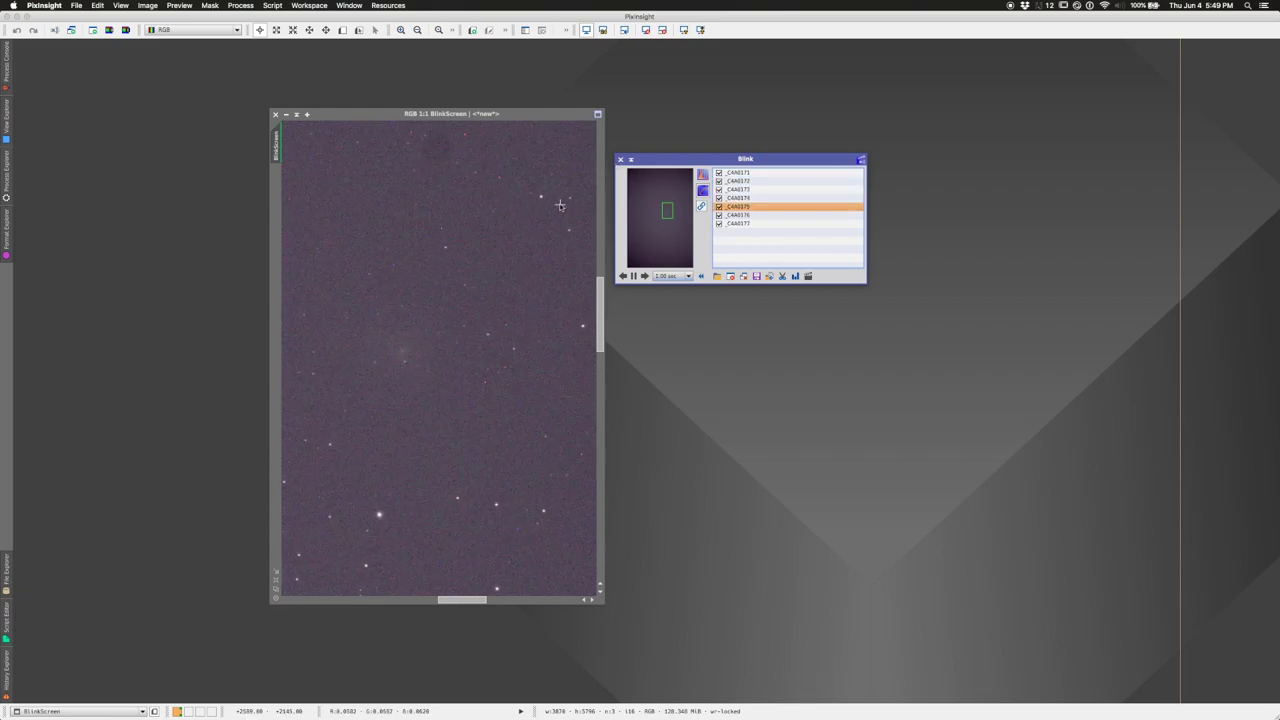
# - Close the Blink process and its BlinkScreen image
pyautogui.scroll(-5, 560, 205)
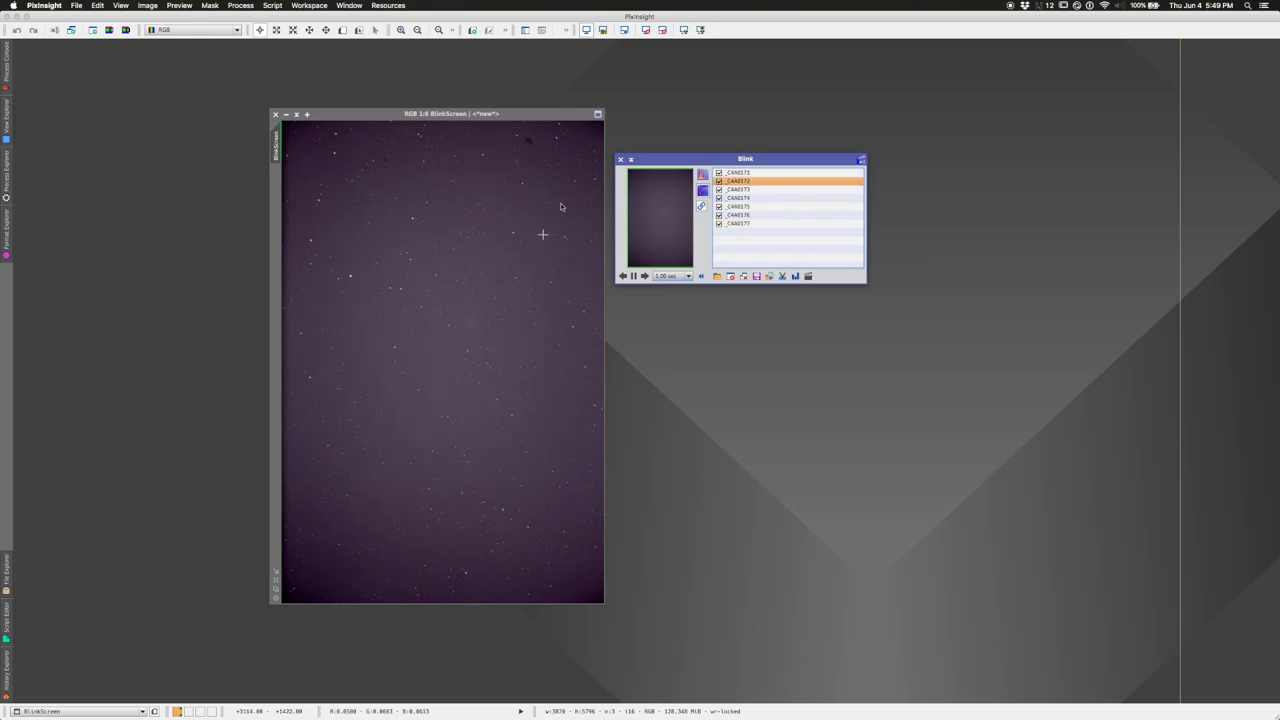
pyautogui.click(620, 159)
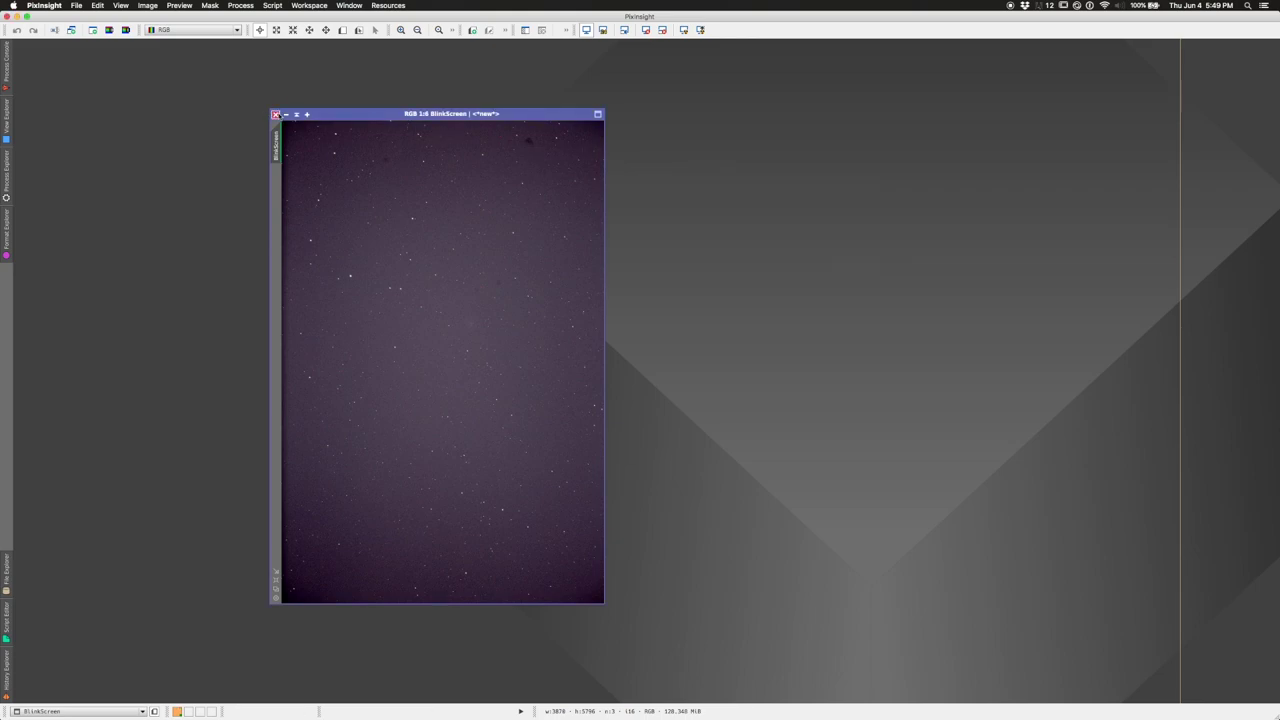
pyautogui.click(275, 114)
# - Apply the Pure Raw preset in the RAW format preferences and confirm
pyautogui.click(6, 229)
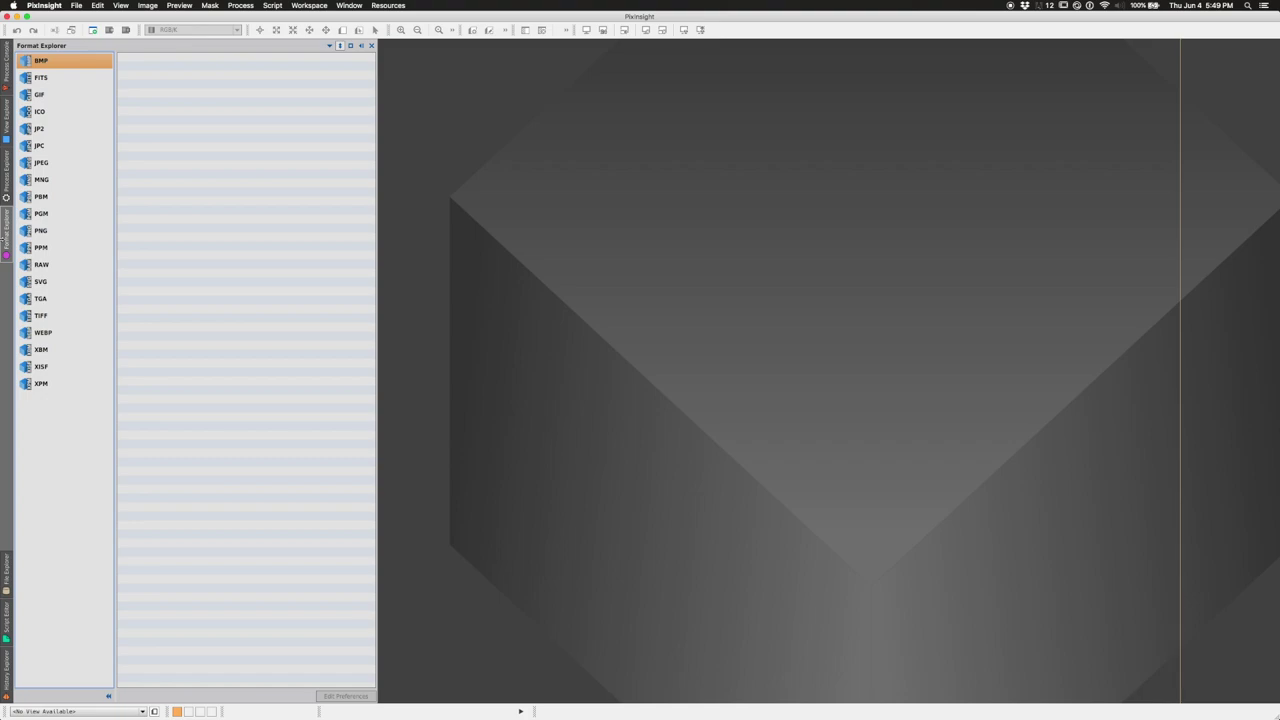
pyautogui.click(43, 266)
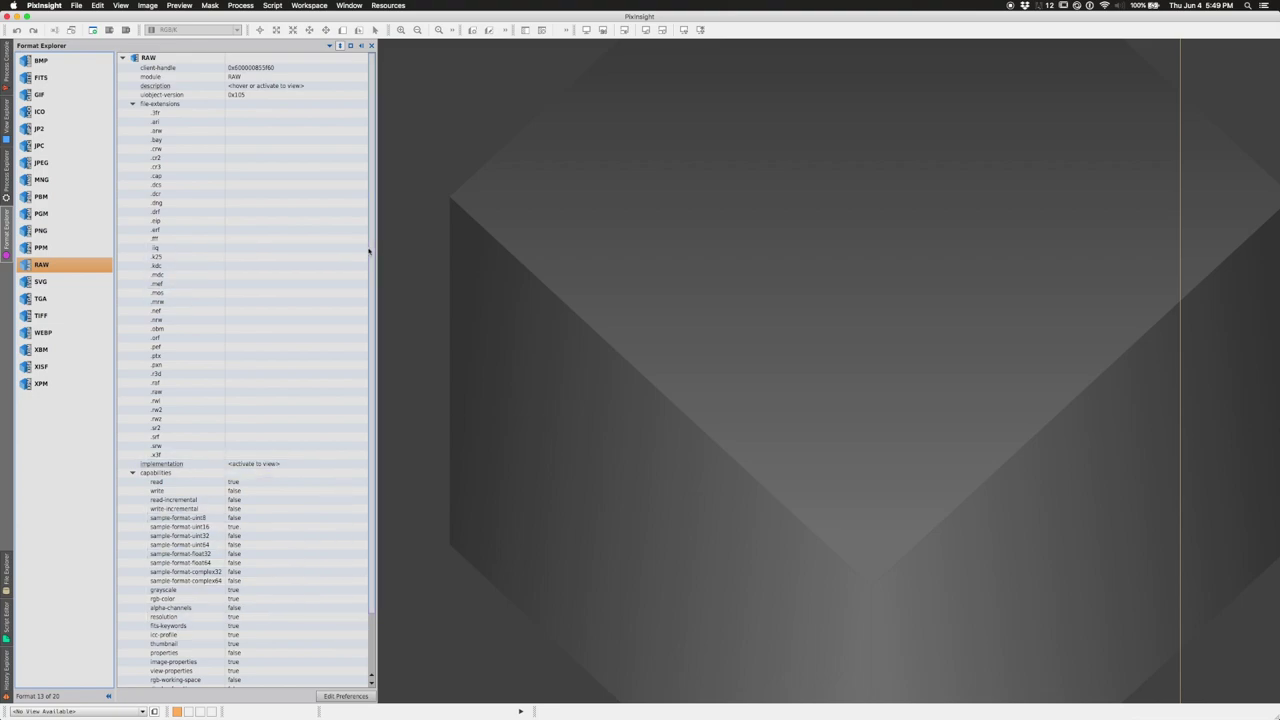
pyautogui.scroll(-3, 372, 446)
pyautogui.moveTo(371, 306); pyautogui.dragTo(380, 520)
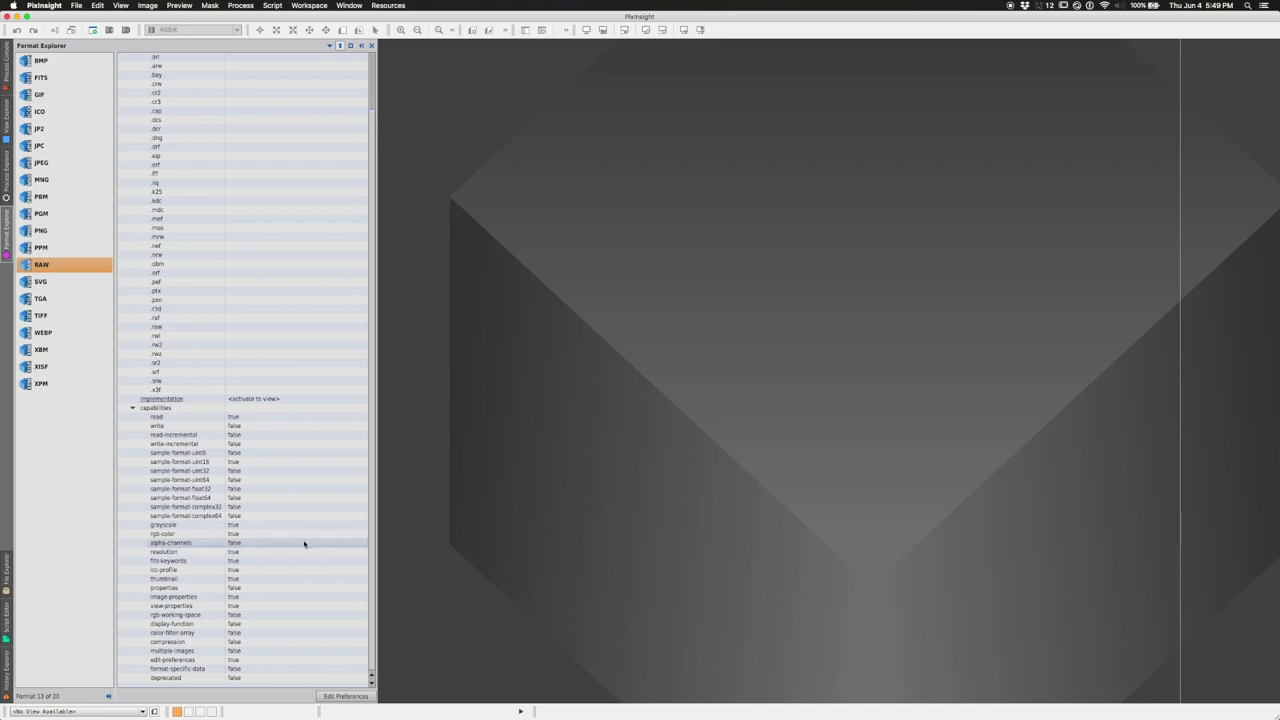
pyautogui.click(341, 697)
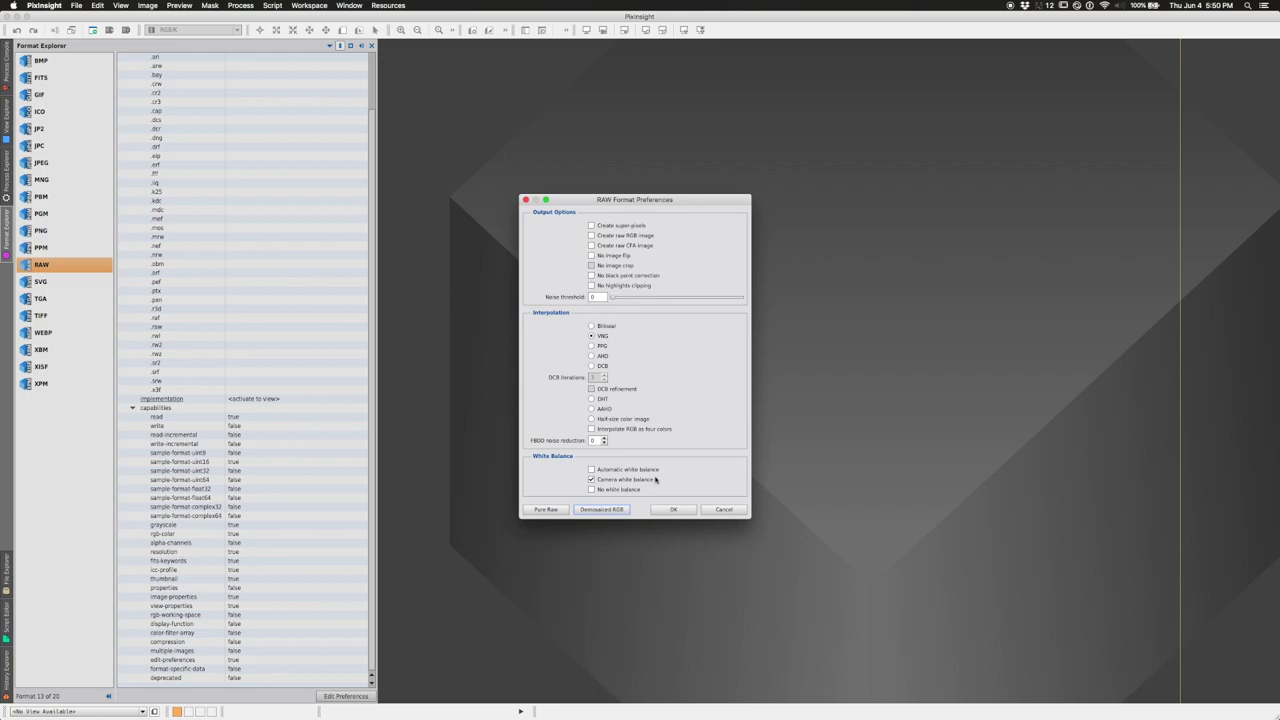
pyautogui.click(547, 509)
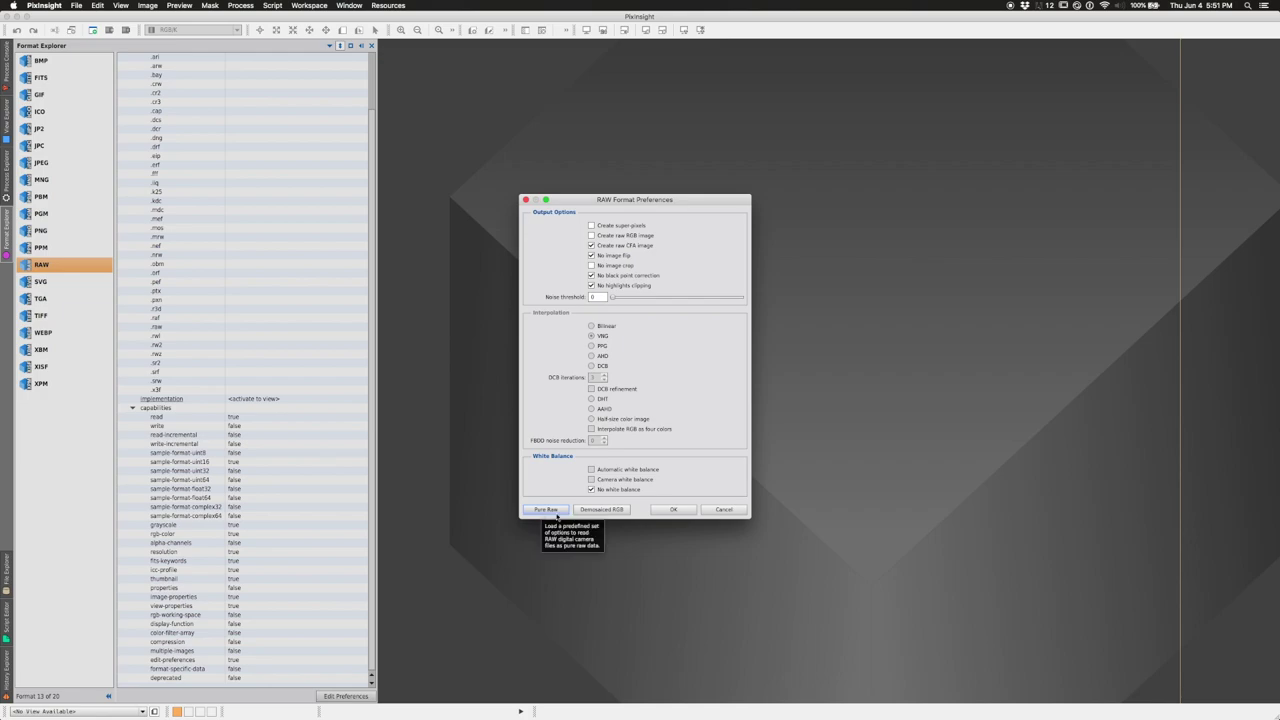
pyautogui.click(664, 510)
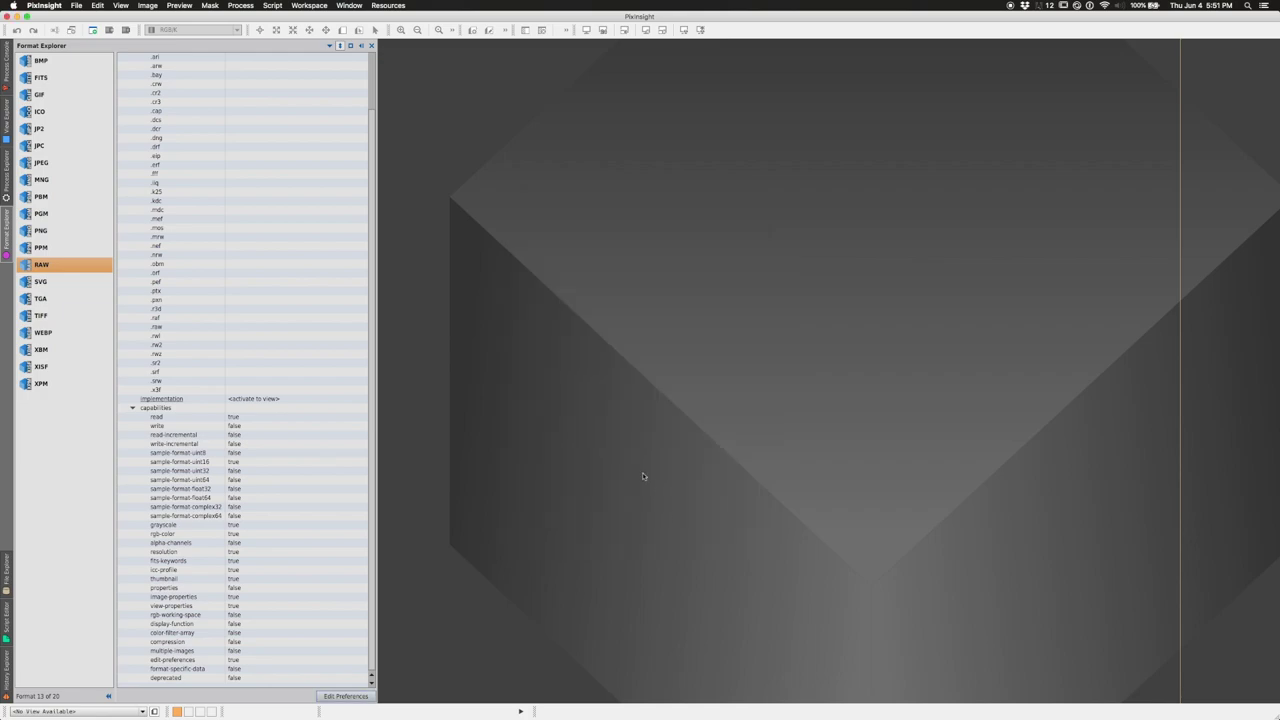
# - Open the light frame _C4A0171.CR2 from the lights folder and auto-stretch its screen display
pyautogui.click(77, 6)
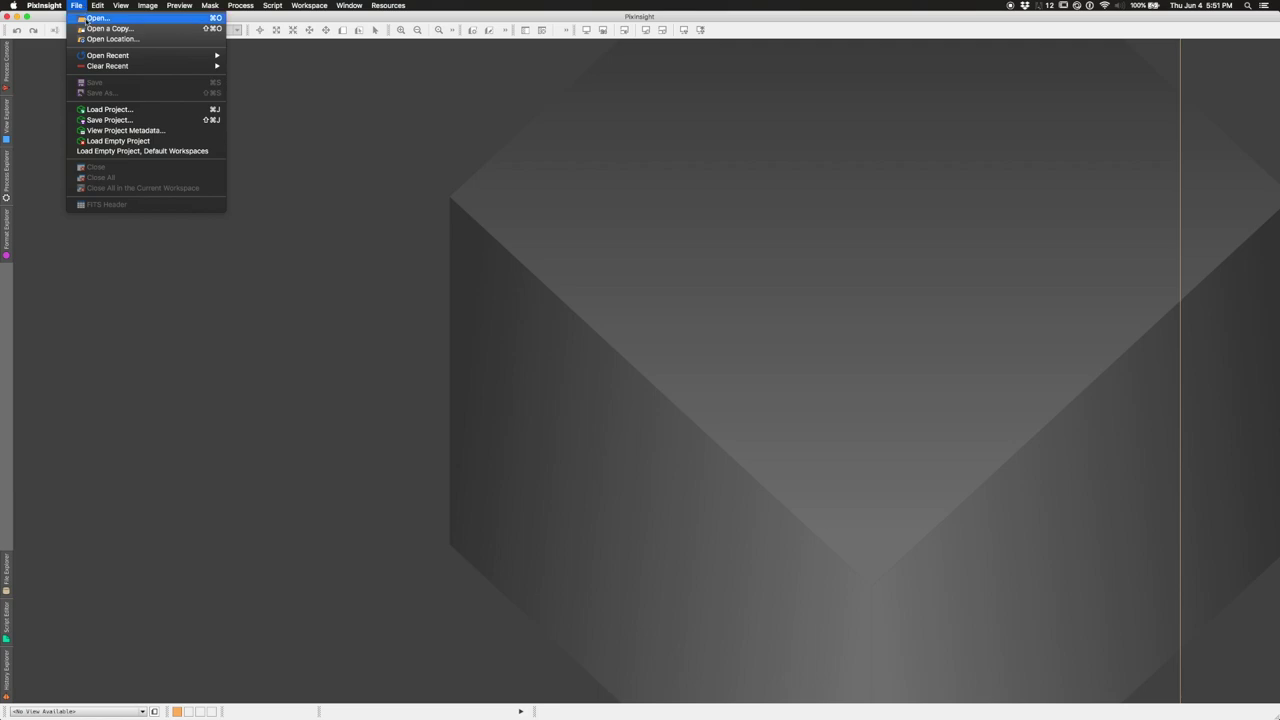
pyautogui.click(90, 18)
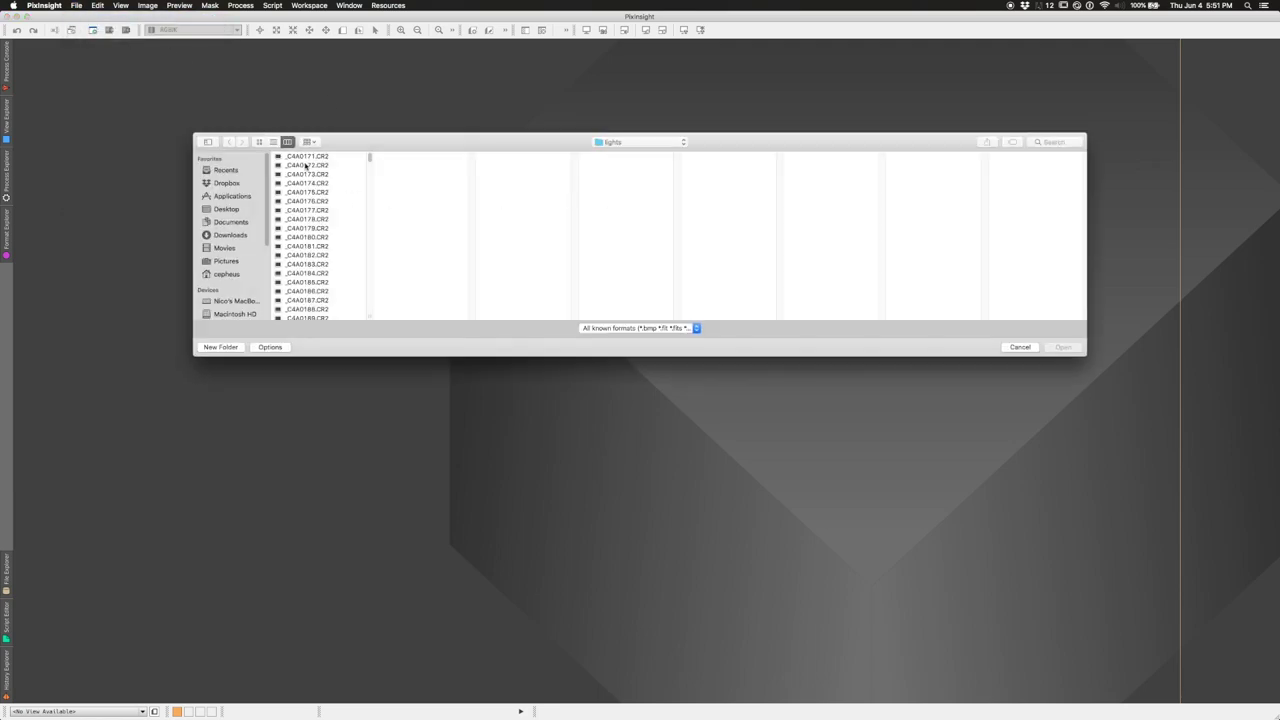
pyautogui.click(307, 157)
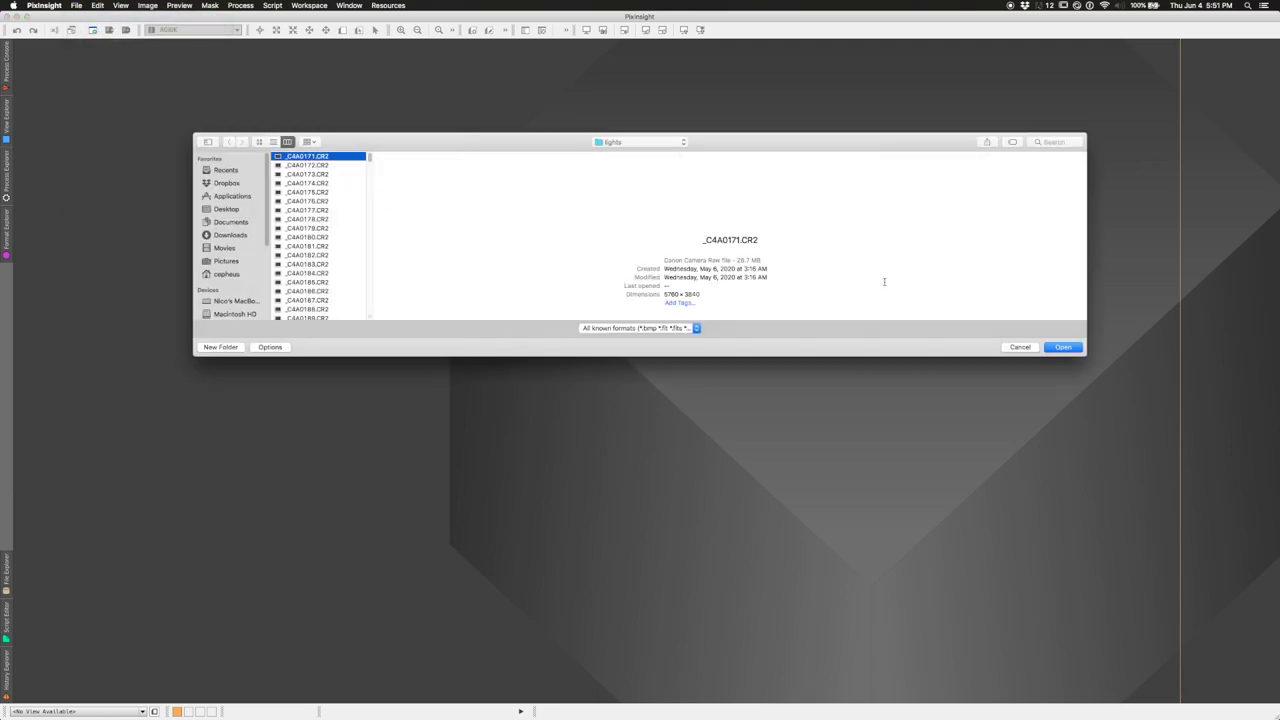
pyautogui.click(1061, 347)
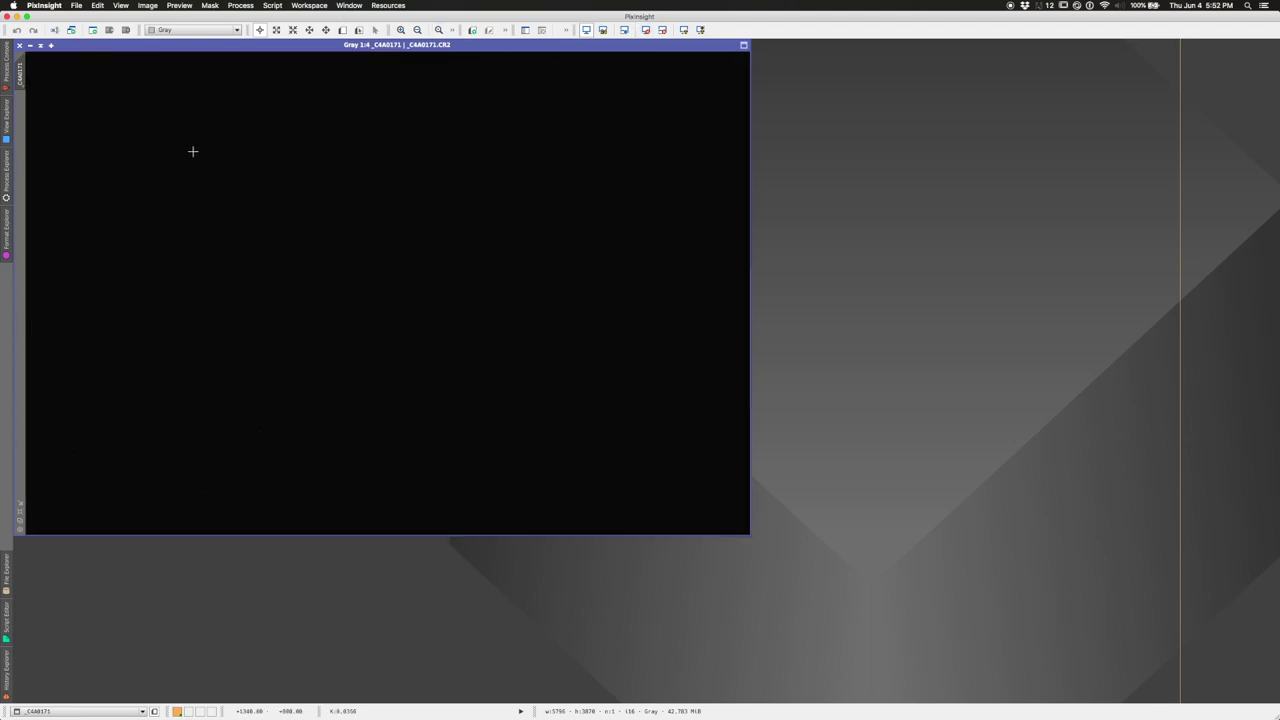
pyautogui.click(684, 30)
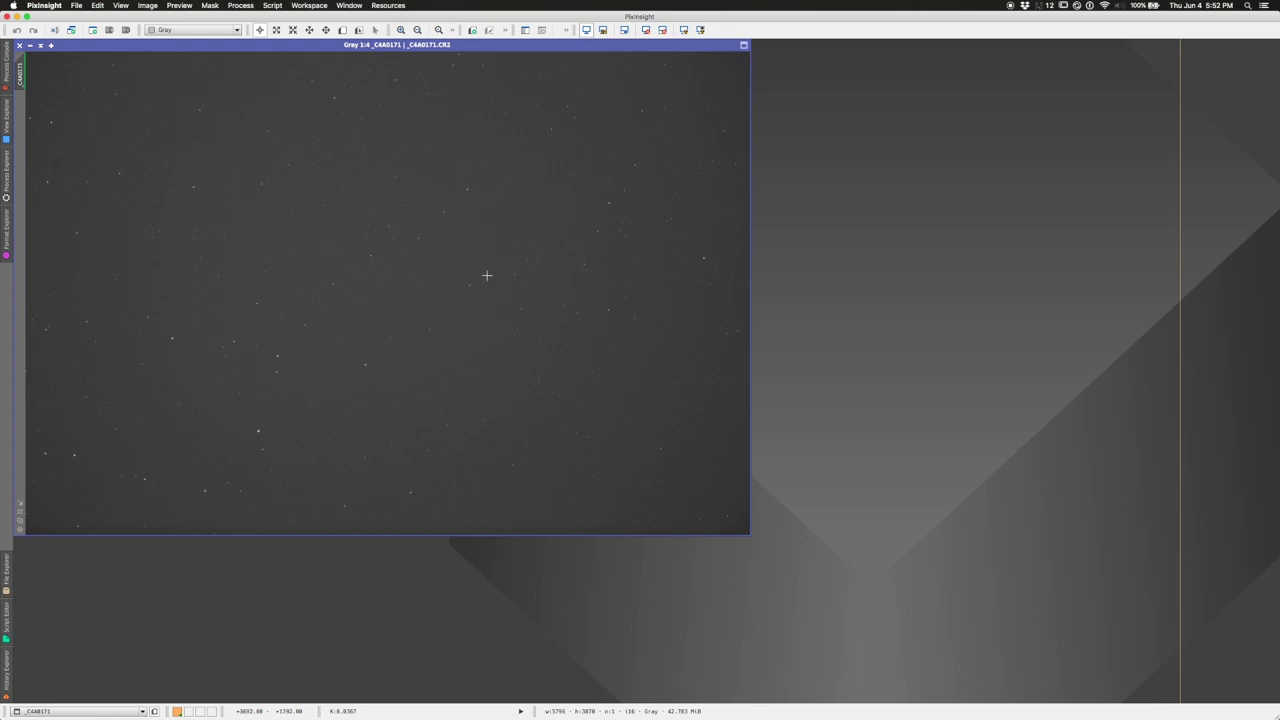
# - Examine the Bayer pixel pattern of the raw frame _C4A0171 at up to 19:1 scale and return to 1:4
pyautogui.press('super+plus')
pyautogui.press('super+plus')
pyautogui.press('super+plus')
pyautogui.press('super+plus')
pyautogui.press('super+plus')
pyautogui.press('super+plus')
pyautogui.press('super+plus')
pyautogui.press('super+plus')
pyautogui.press('super+plus')
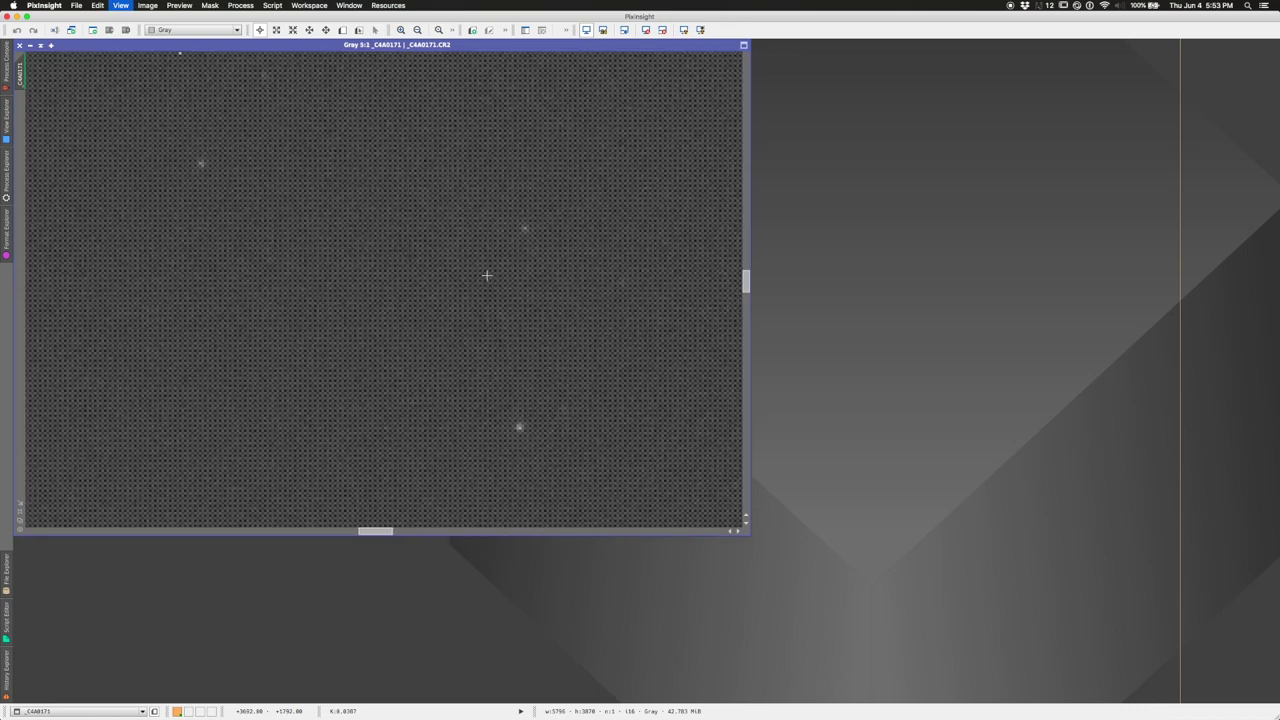
pyautogui.press('super+plus')
pyautogui.press('super+plus')
pyautogui.press('super+plus')
pyautogui.press('super+plus')
pyautogui.press('super+plus')
pyautogui.press('super+plus')
pyautogui.press('super+plus')
pyautogui.press('super+plus')
pyautogui.press('super+plus')
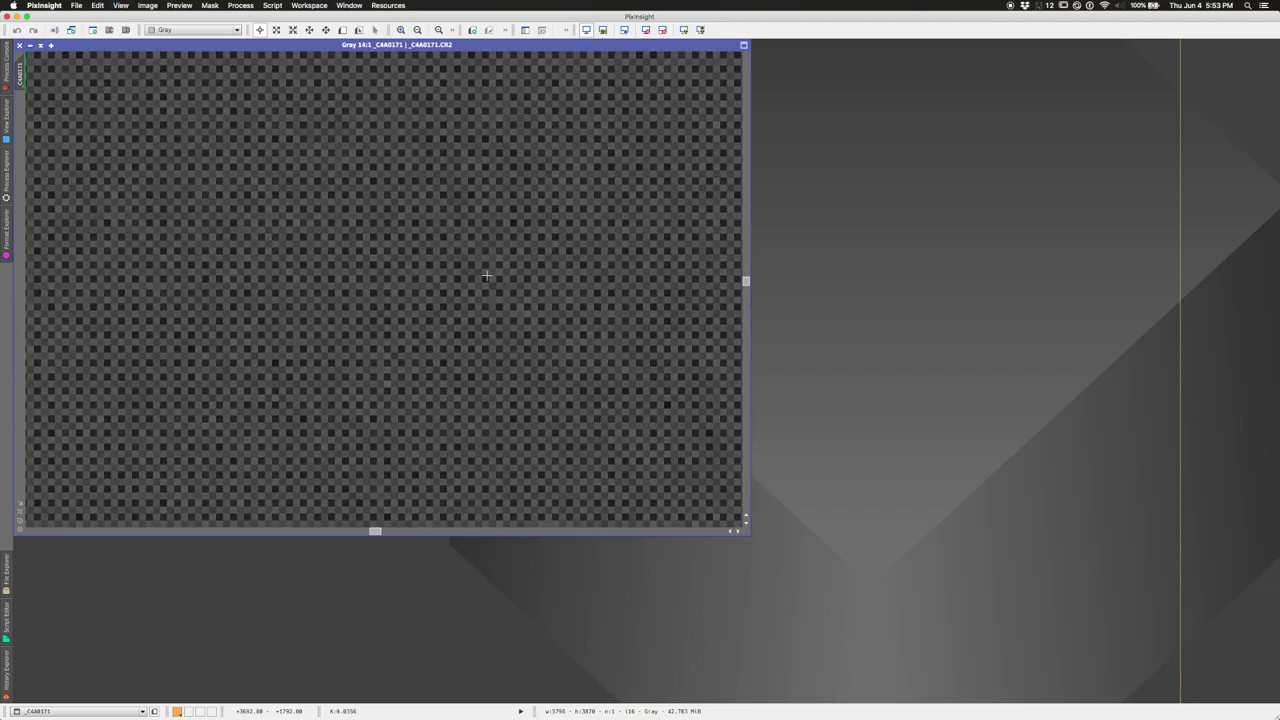
pyautogui.press('super+plus')
pyautogui.press('super+plus')
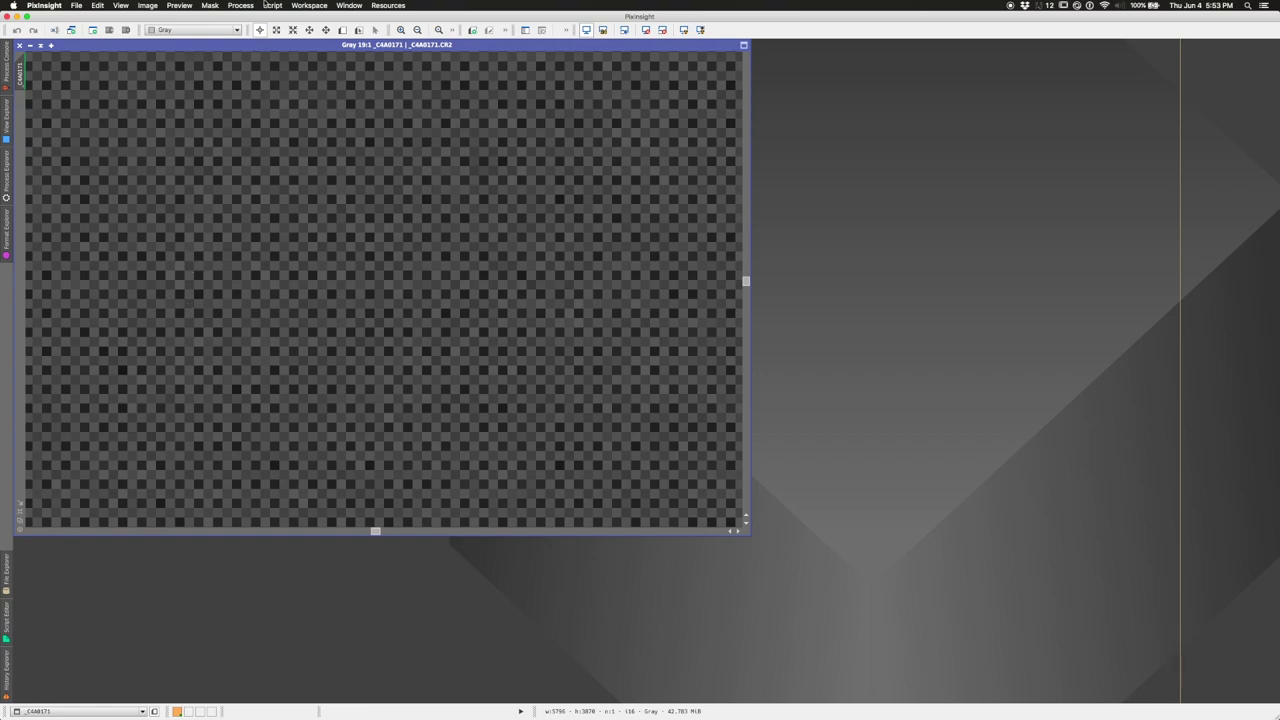
pyautogui.press('super+minus')
pyautogui.press('super+minus')
pyautogui.press('super+minus')
pyautogui.press('super+minus')
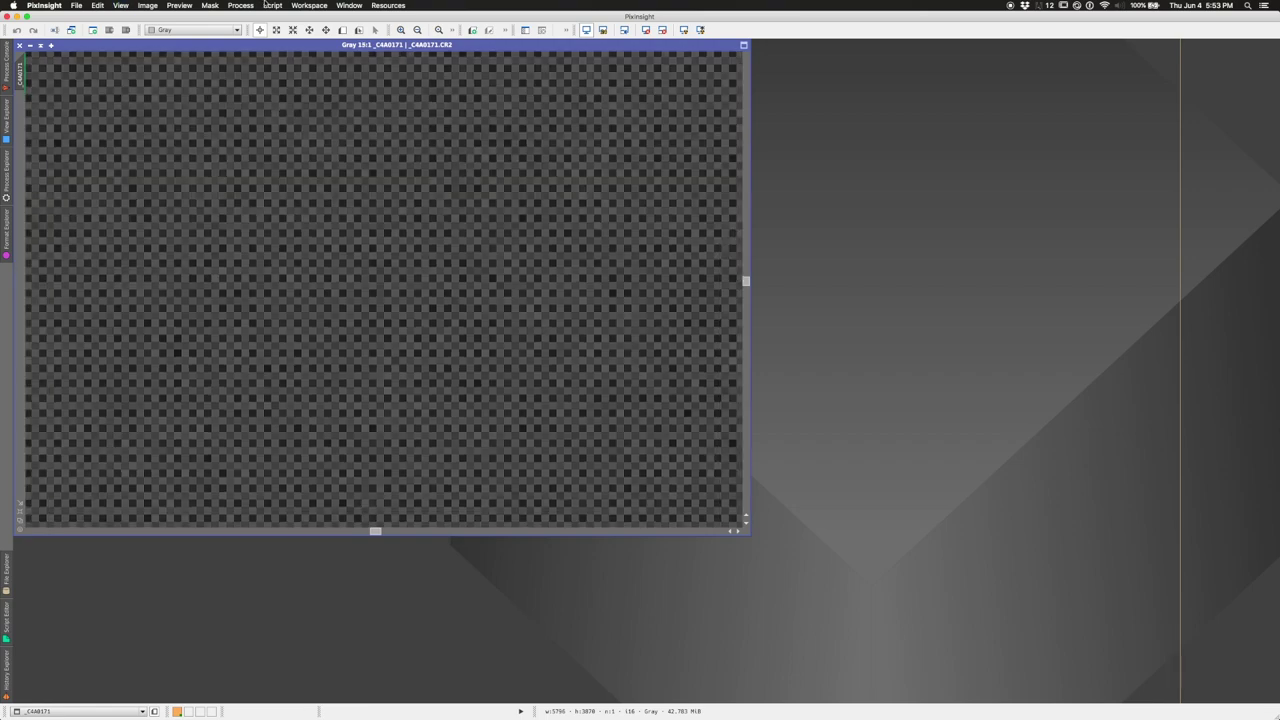
pyautogui.press('super+minus')
pyautogui.press('super+minus')
pyautogui.press('super+minus')
pyautogui.press('super+minus')
pyautogui.press('super+minus')
pyautogui.press('super+minus')
pyautogui.press('super+minus')
pyautogui.press('super+minus')
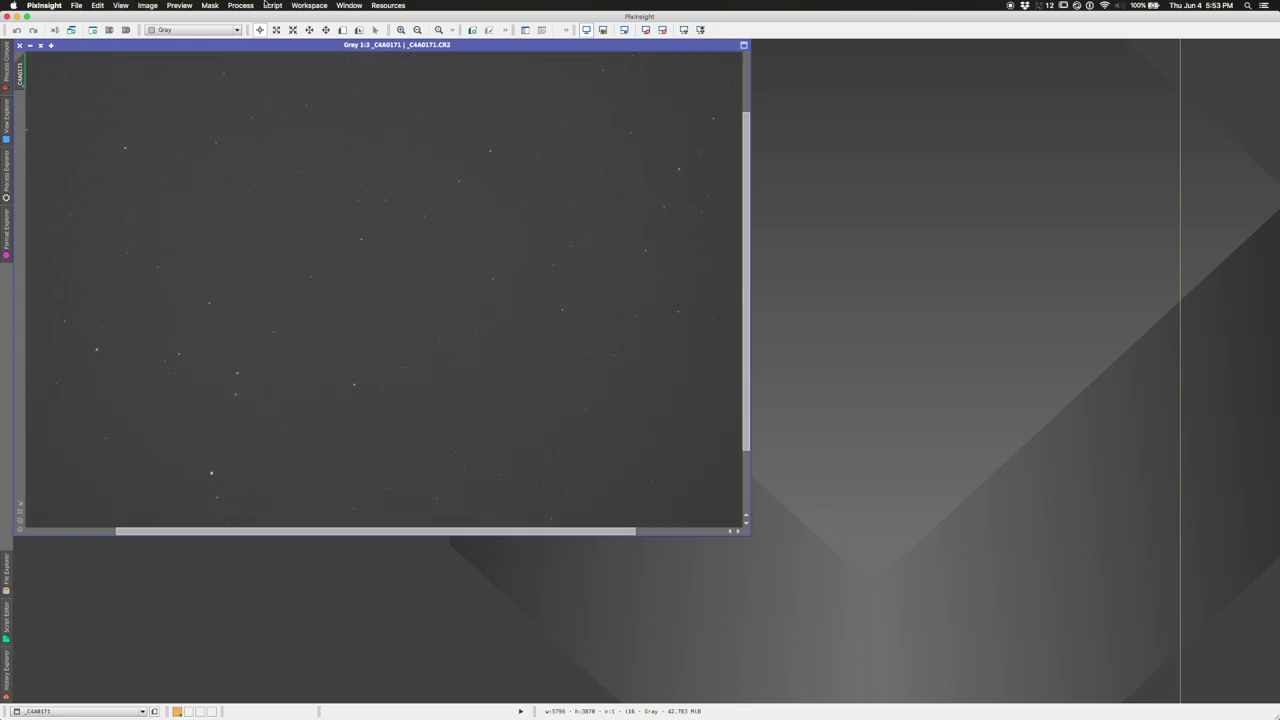
pyautogui.press('super+minus')
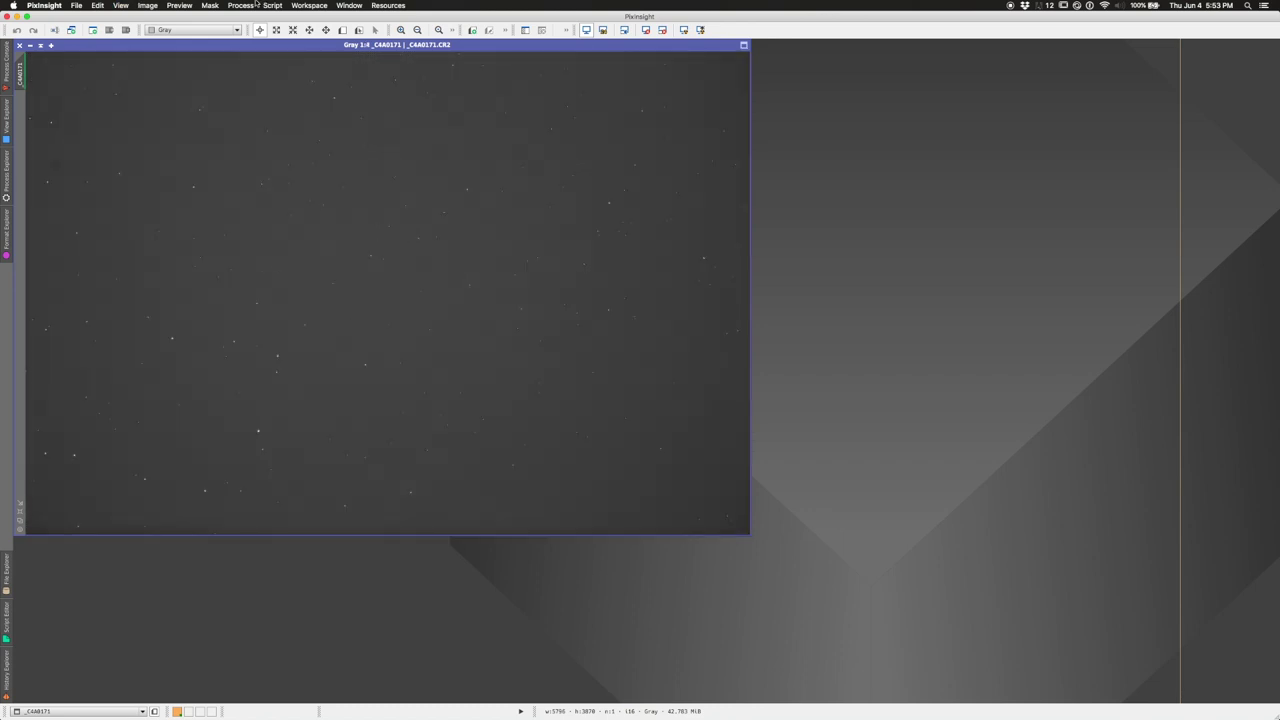
# - Debayer the raw frame _C4A0171 using the RGGB mosaic pattern and the VNG demosaicing method, and close the Debayer process
pyautogui.click(242, 5)
pyautogui.moveTo(248, 20)
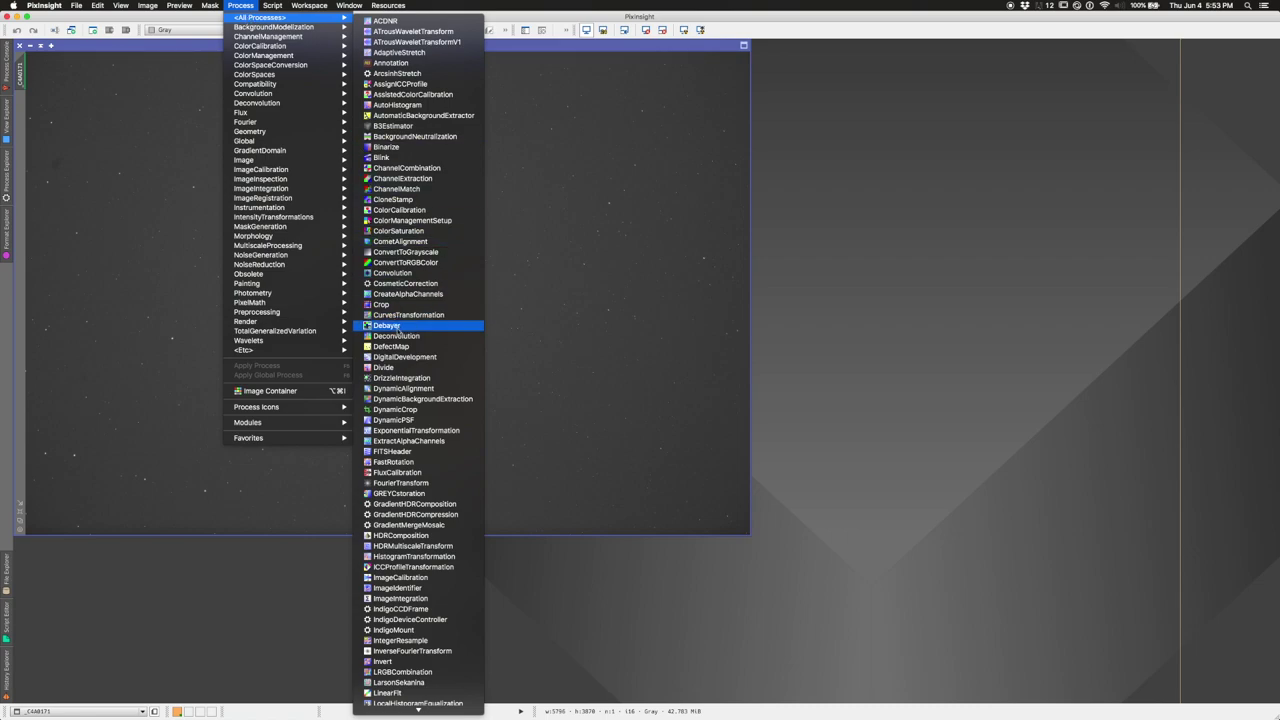
pyautogui.click(387, 326)
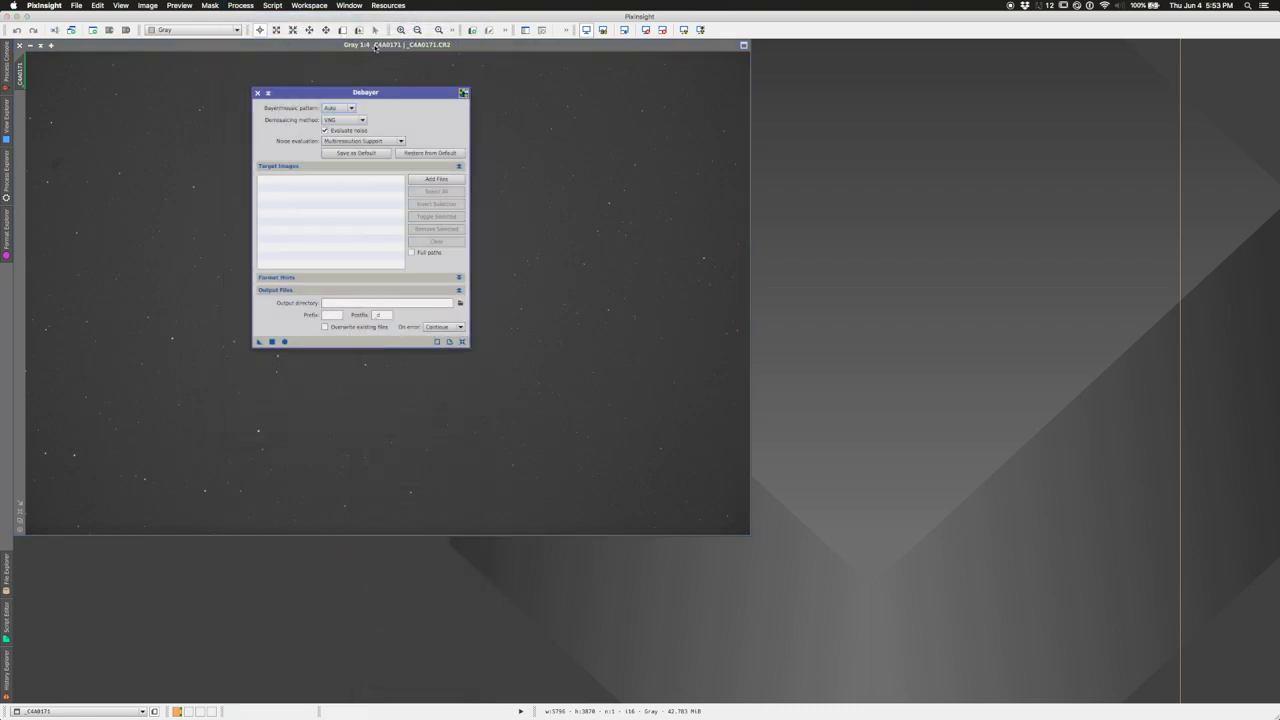
pyautogui.moveTo(388, 93); pyautogui.dragTo(803, 344)
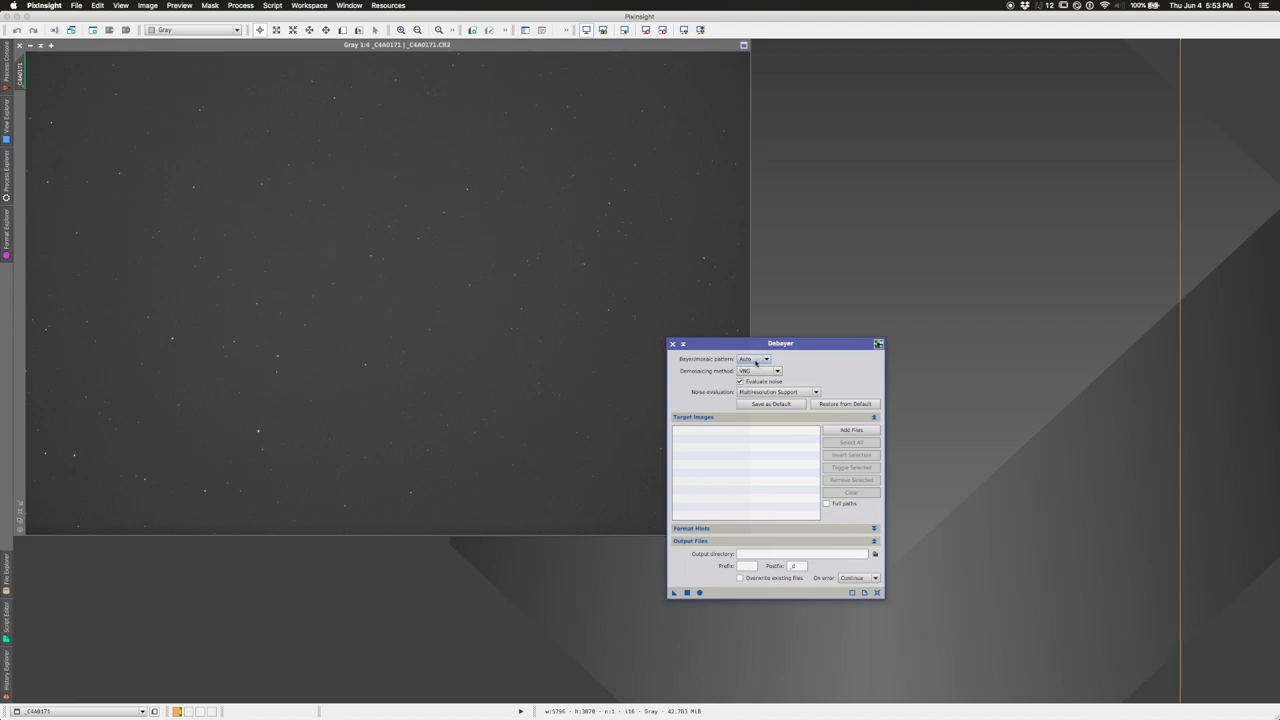
pyautogui.click(756, 360)
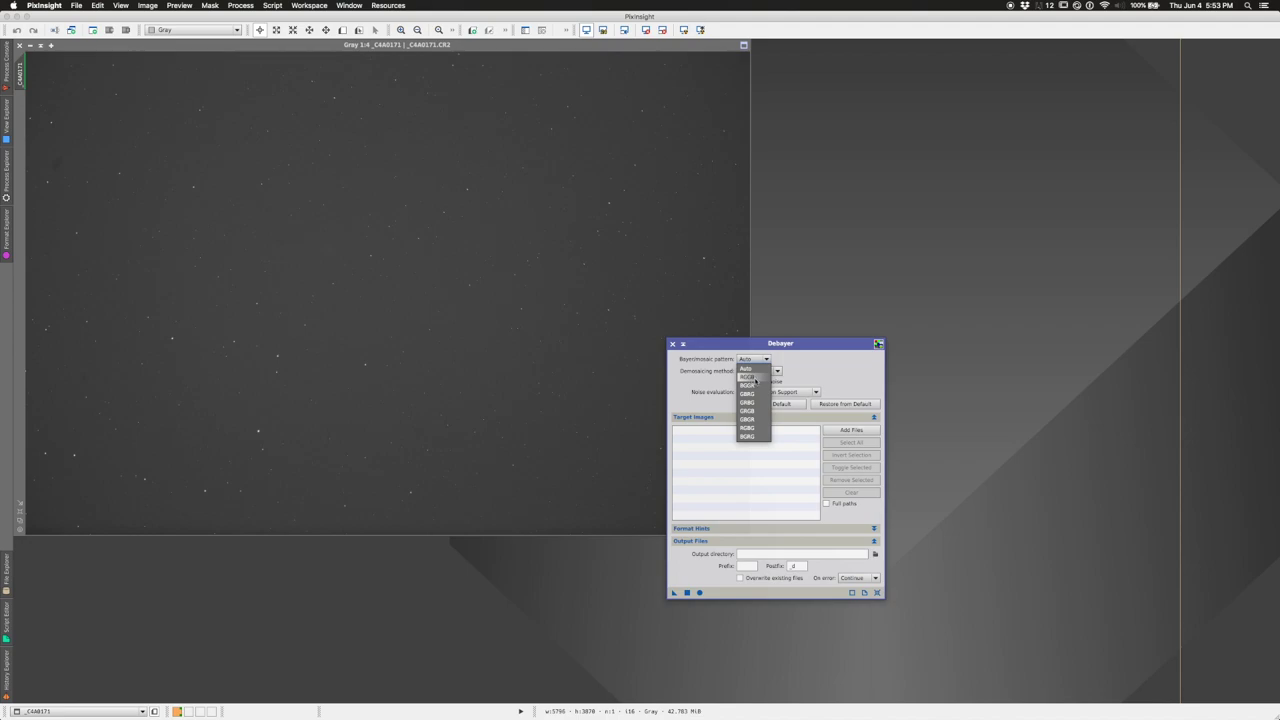
pyautogui.click(755, 378)
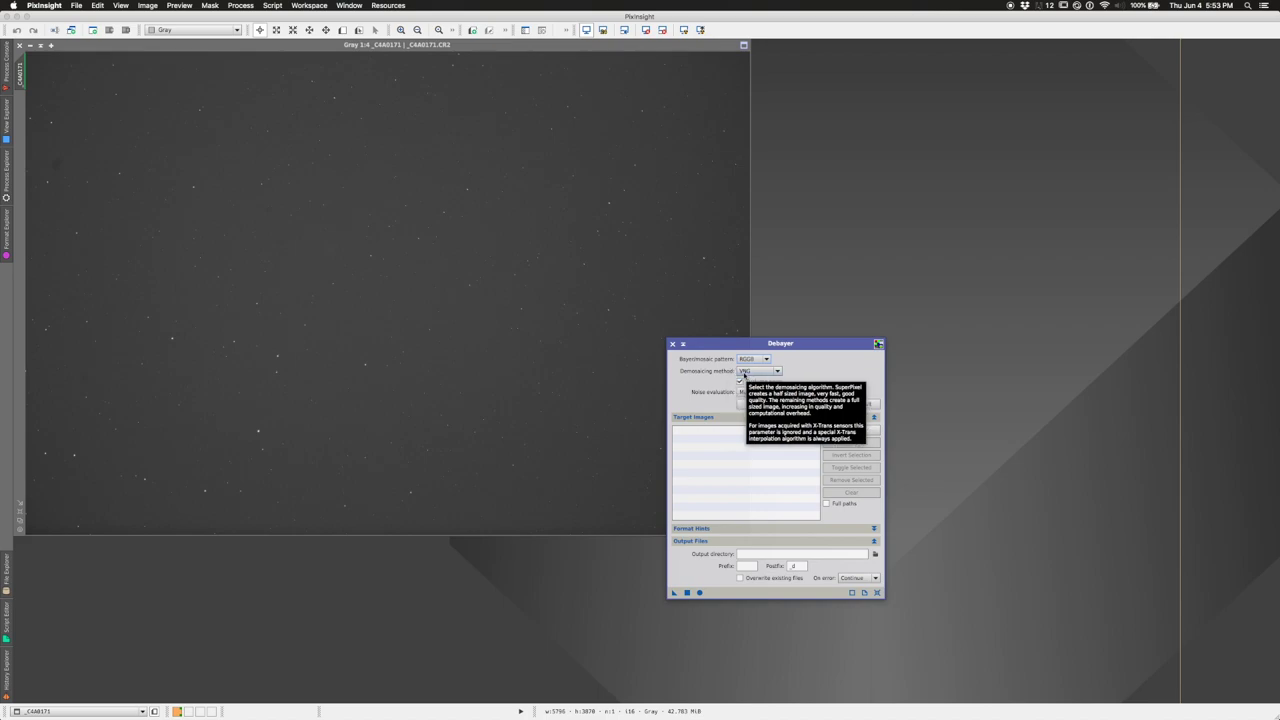
pyautogui.click(743, 373)
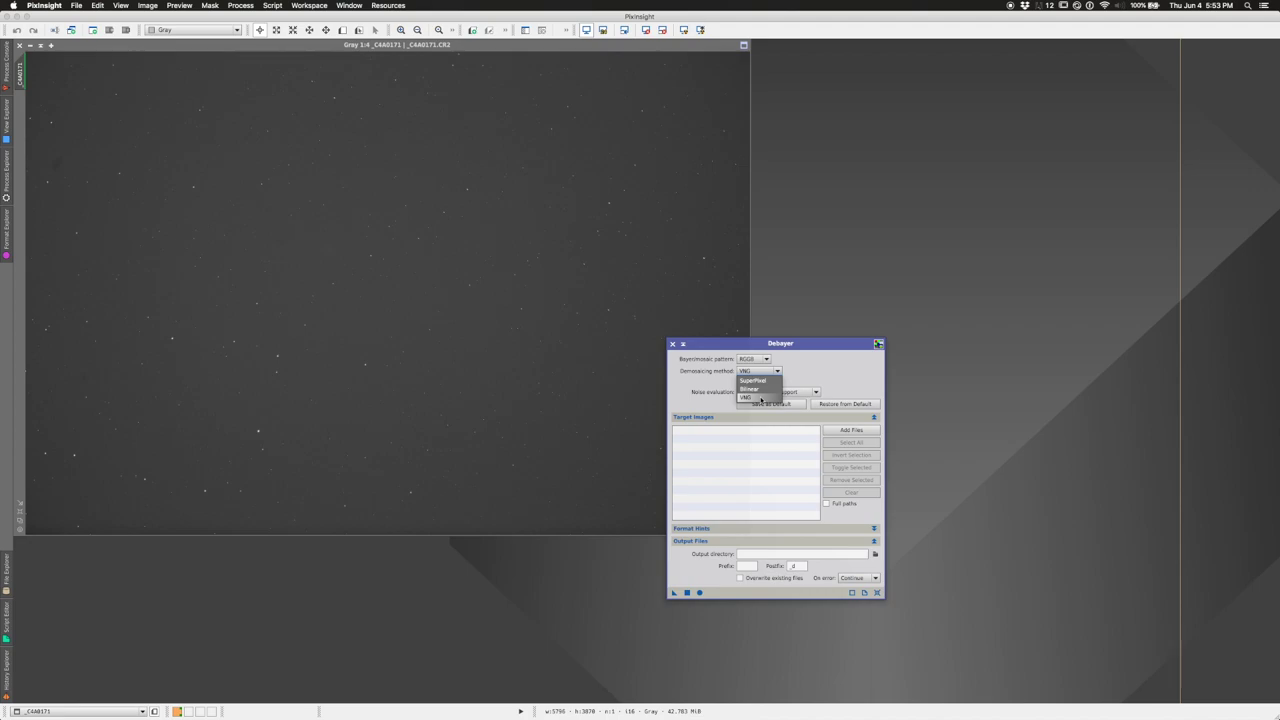
pyautogui.click(761, 398)
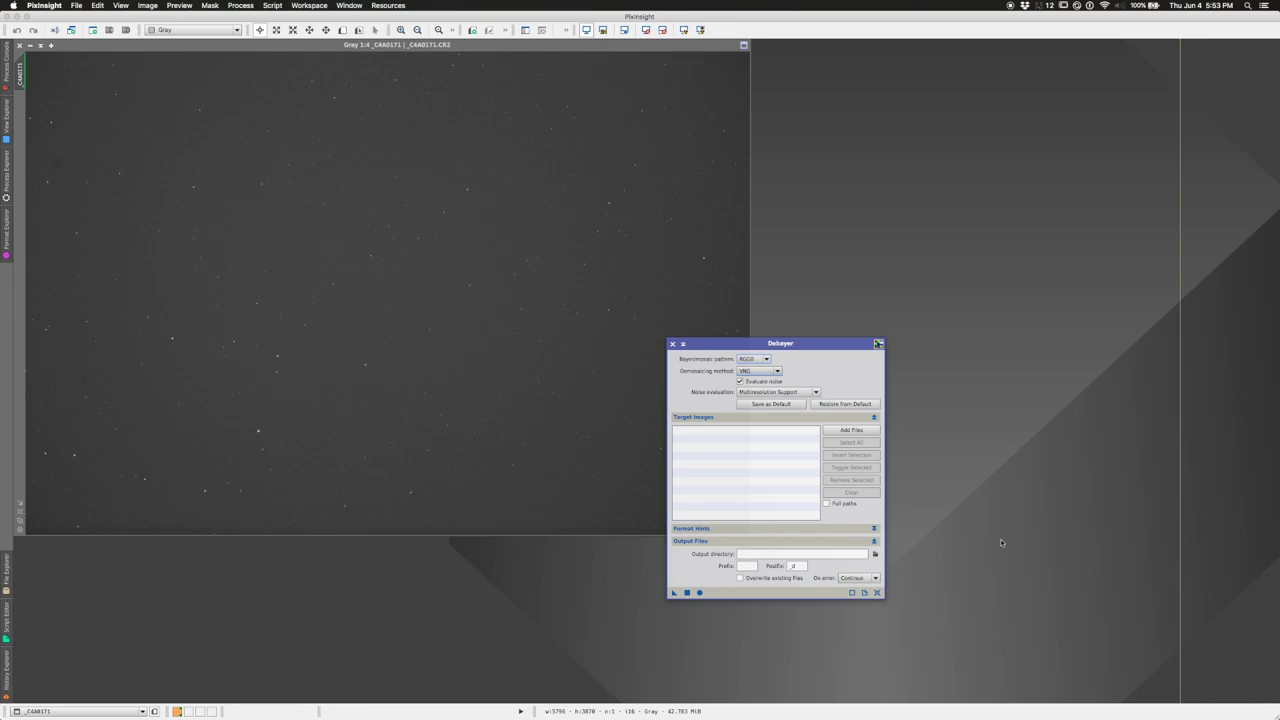
pyautogui.moveTo(674, 592); pyautogui.dragTo(552, 362)
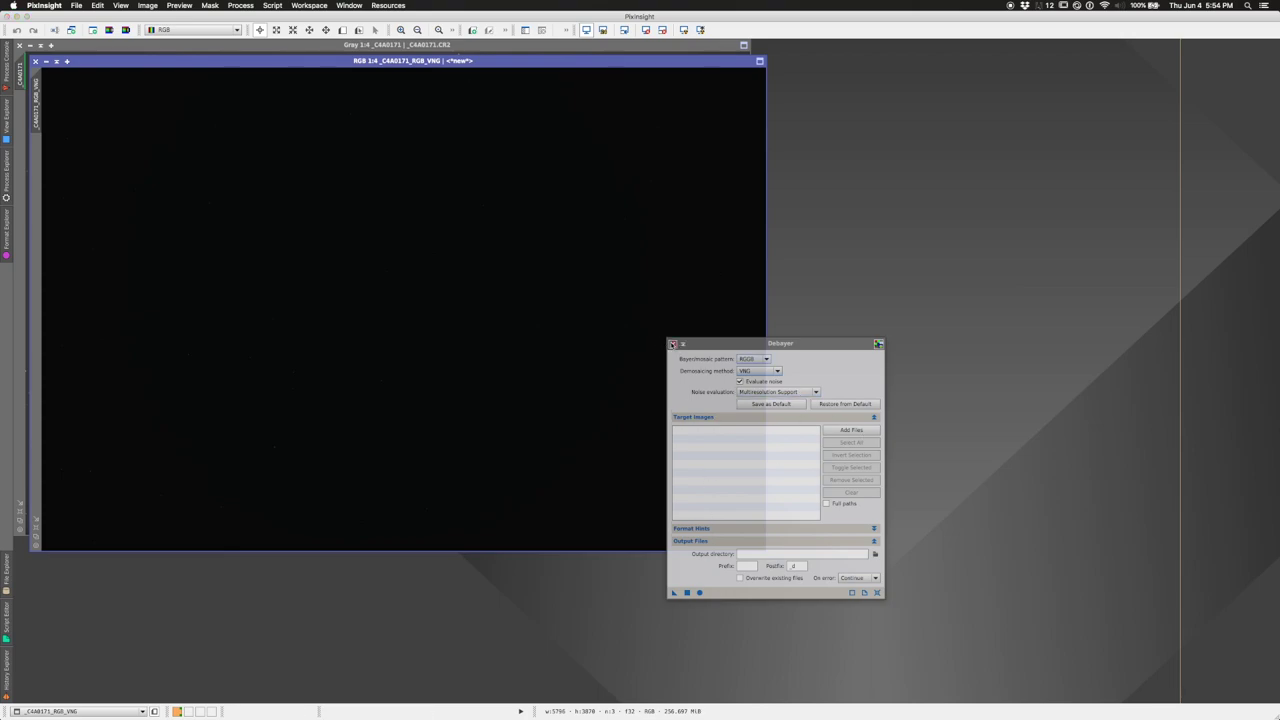
pyautogui.click(672, 344)
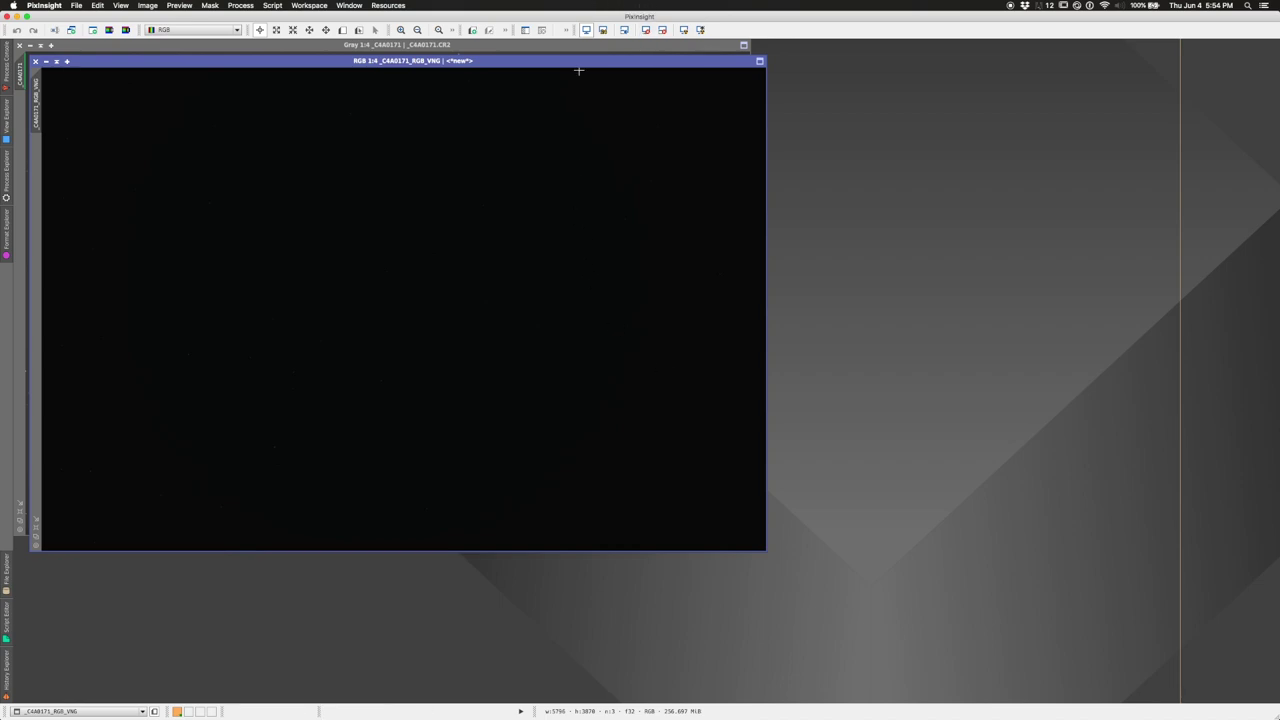
# - Try an auto-stretch on the debayered image's screen display, and reset that stretch
pyautogui.click(700, 29)
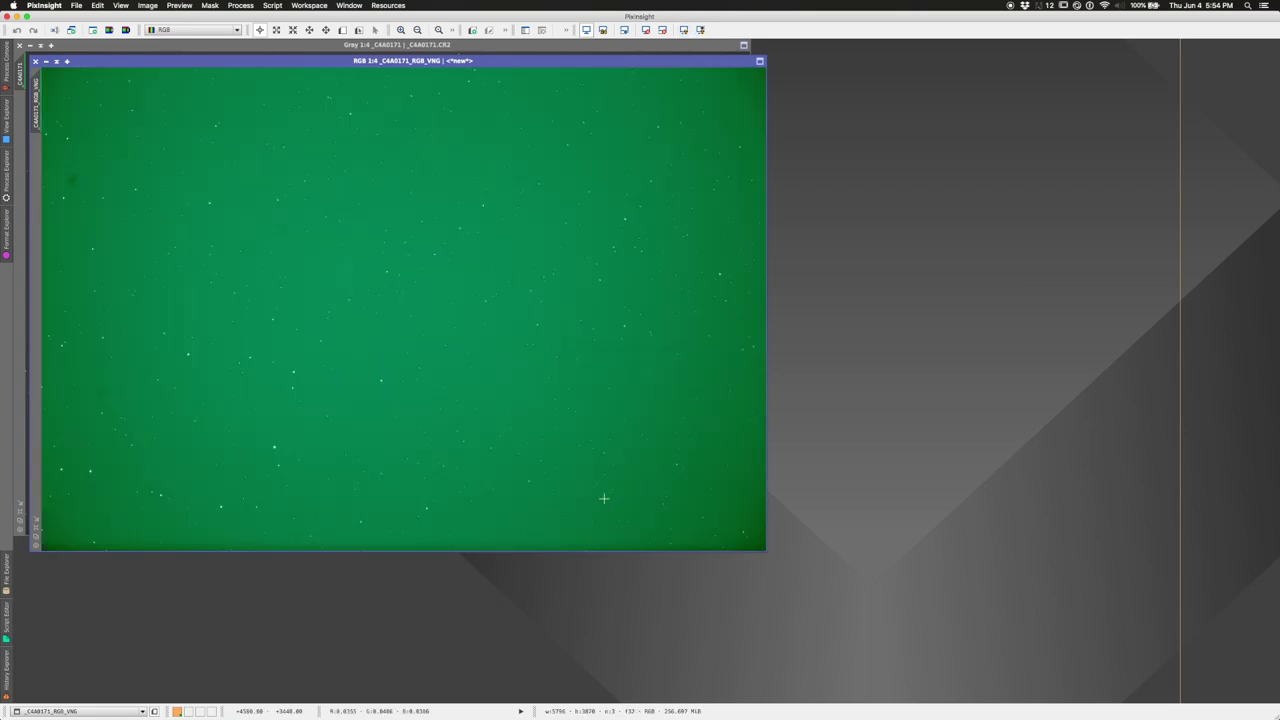
pyautogui.moveTo(329, 61); pyautogui.dragTo(623, 119)
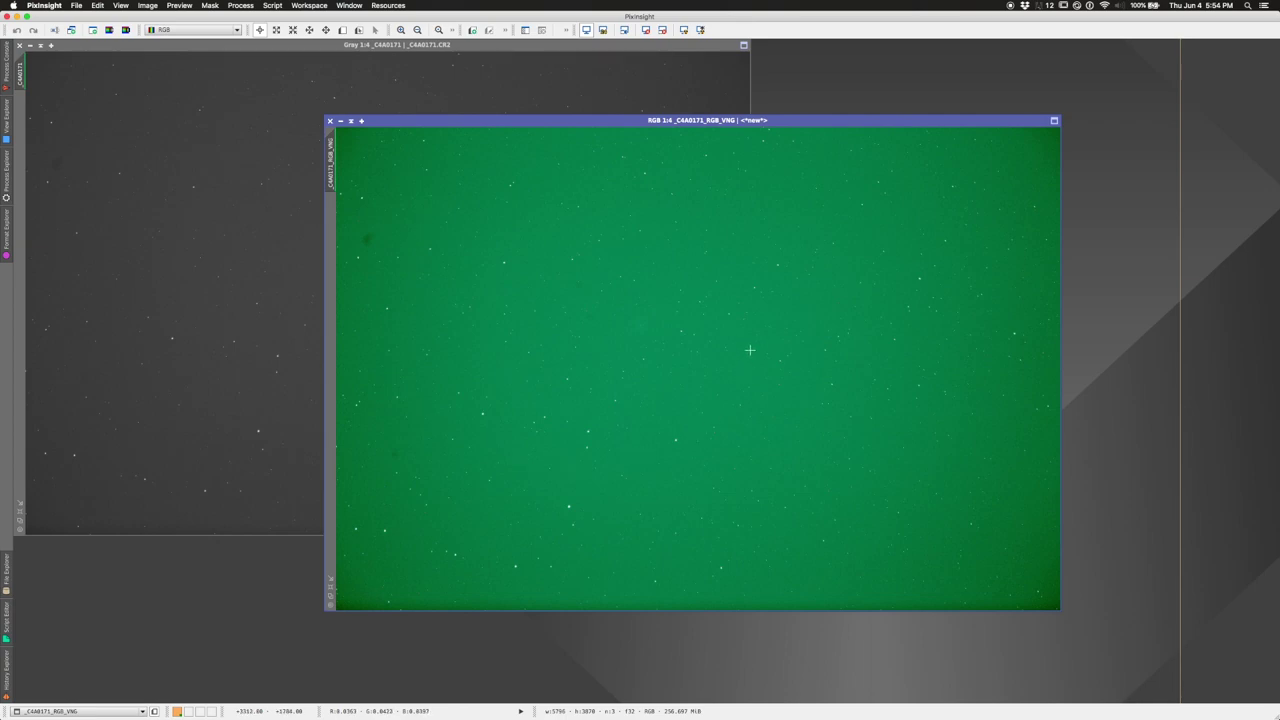
pyautogui.click(645, 30)
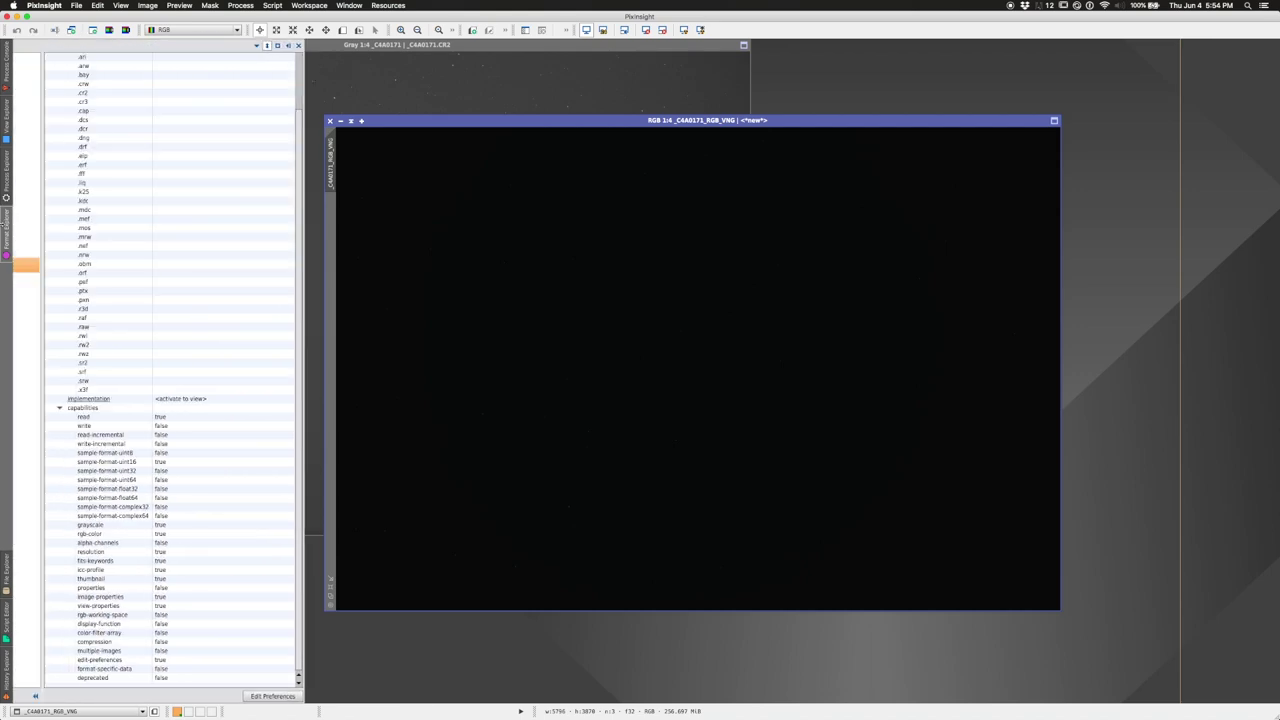
# - Auto-stretch the debayered image's display with unlinked RGB channels using ScreenTransferFunction, and close the process after inspecting the image
pyautogui.moveTo(6, 158)
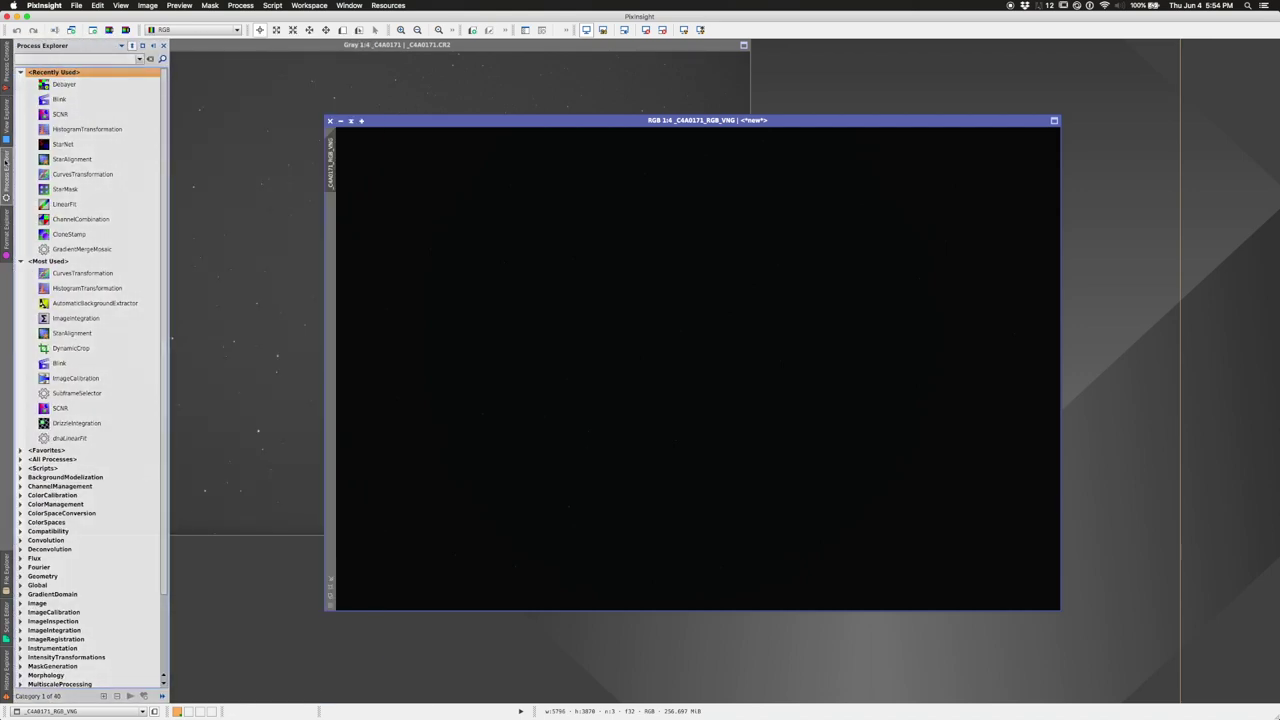
pyautogui.click(21, 262)
pyautogui.click(20, 270)
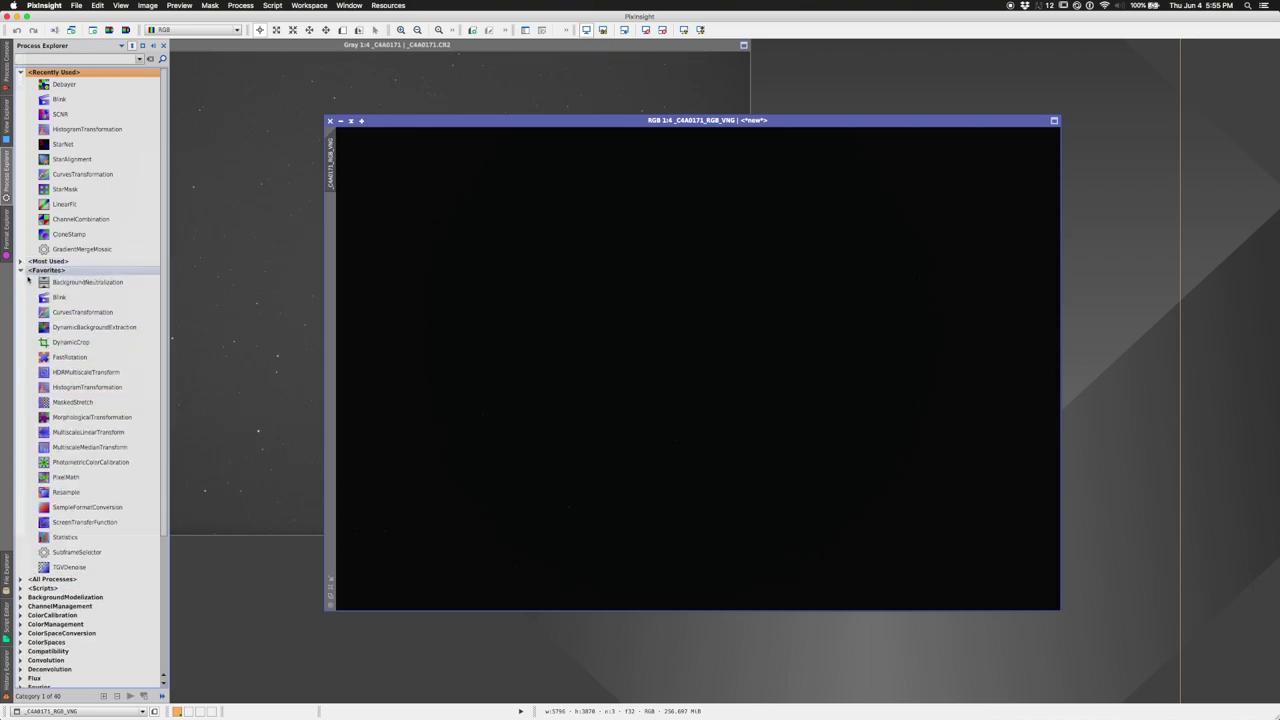
pyautogui.click(100, 523)
pyautogui.doubleClick(100, 523)
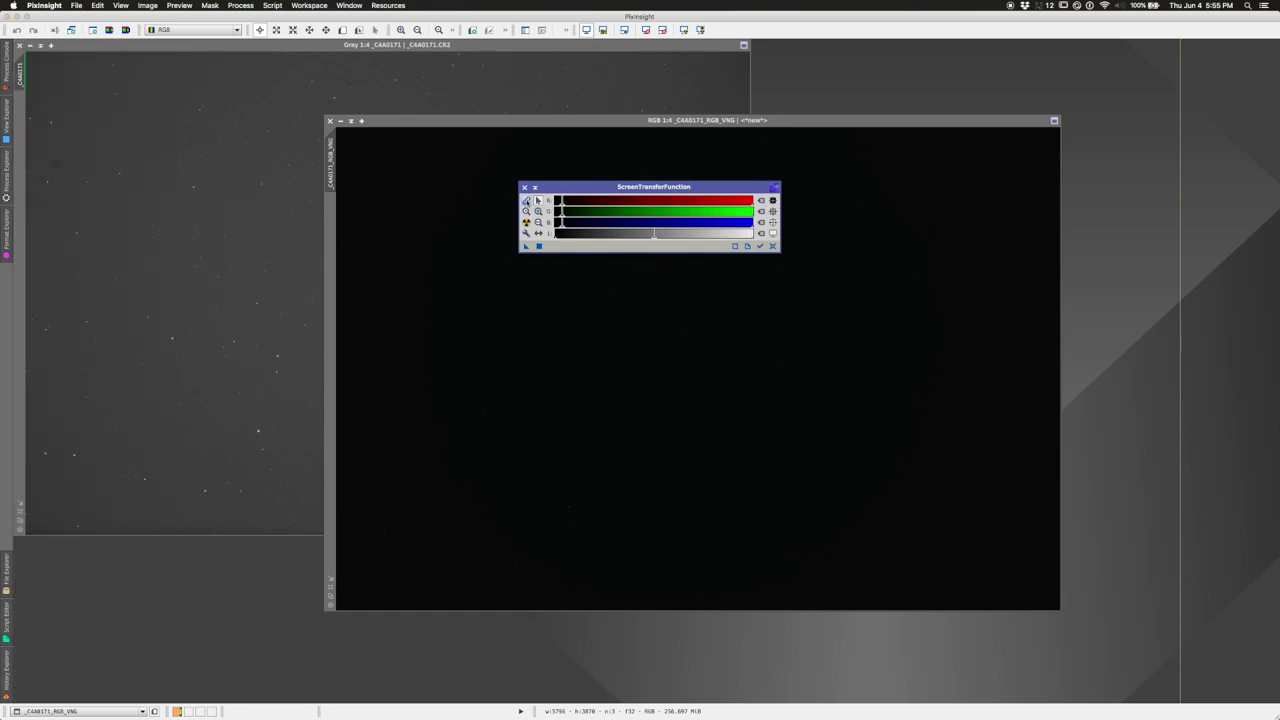
pyautogui.click(526, 222)
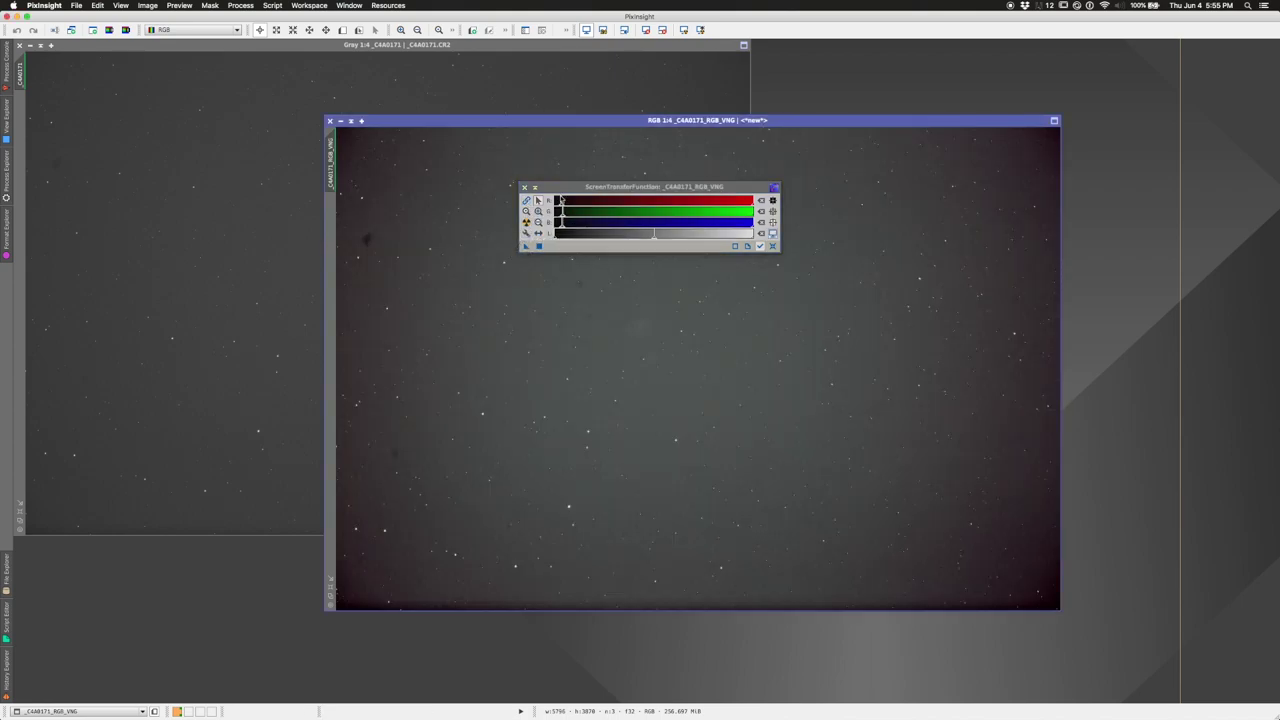
pyautogui.moveTo(564, 188); pyautogui.dragTo(1003, 343)
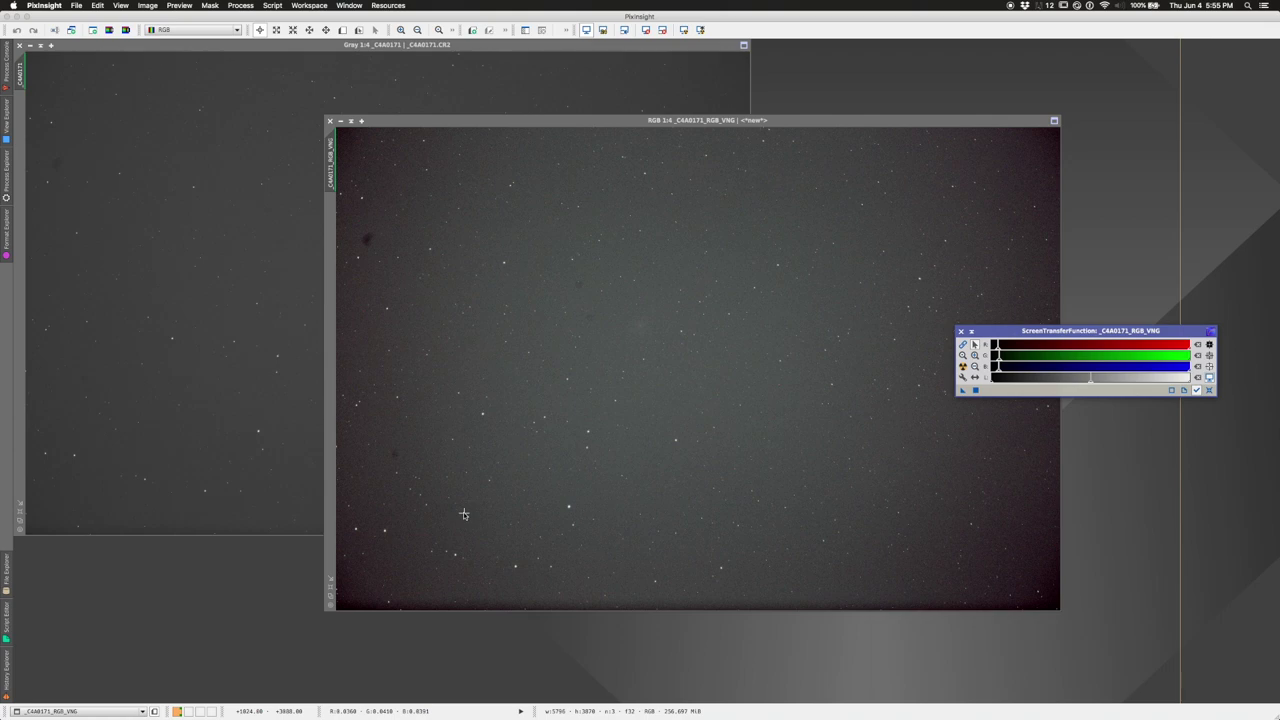
pyautogui.hotkey('ctrl', '1')
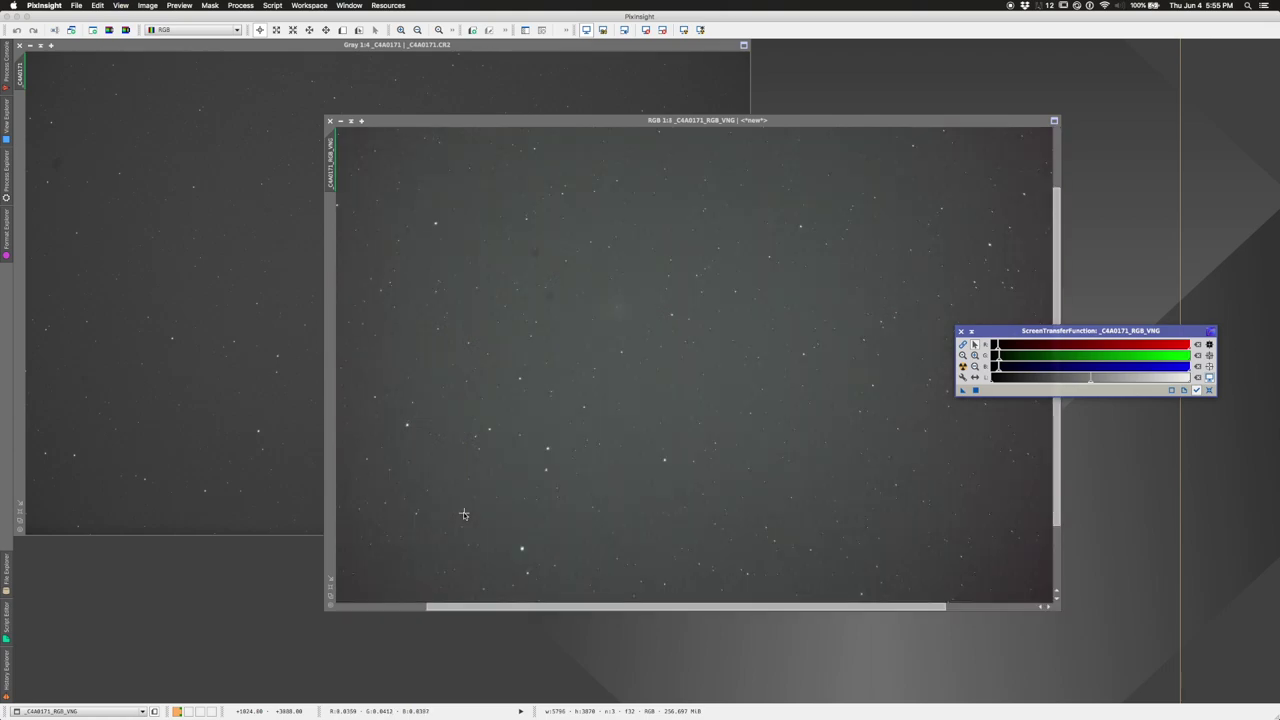
pyautogui.scroll(-3, 463, 514)
pyautogui.click(961, 331)
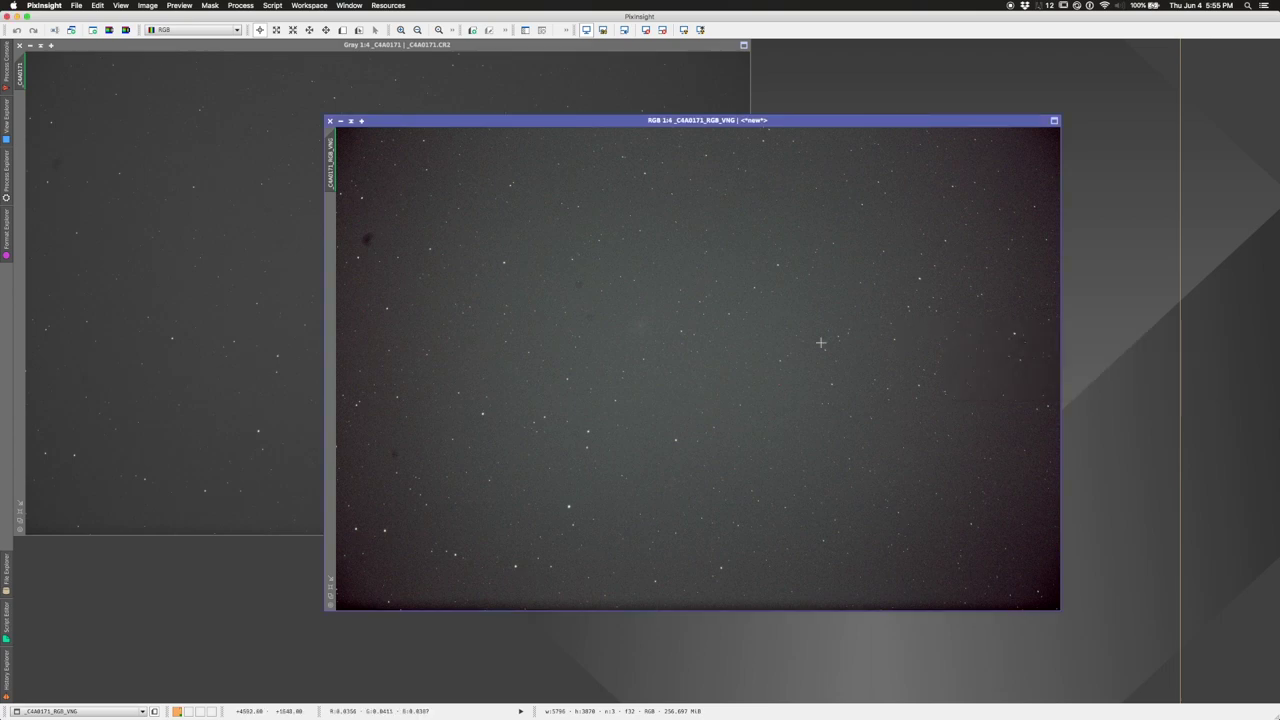
# - Close the debayered and raw images and open the WeightedBatchPreprocessing script
pyautogui.click(330, 120)
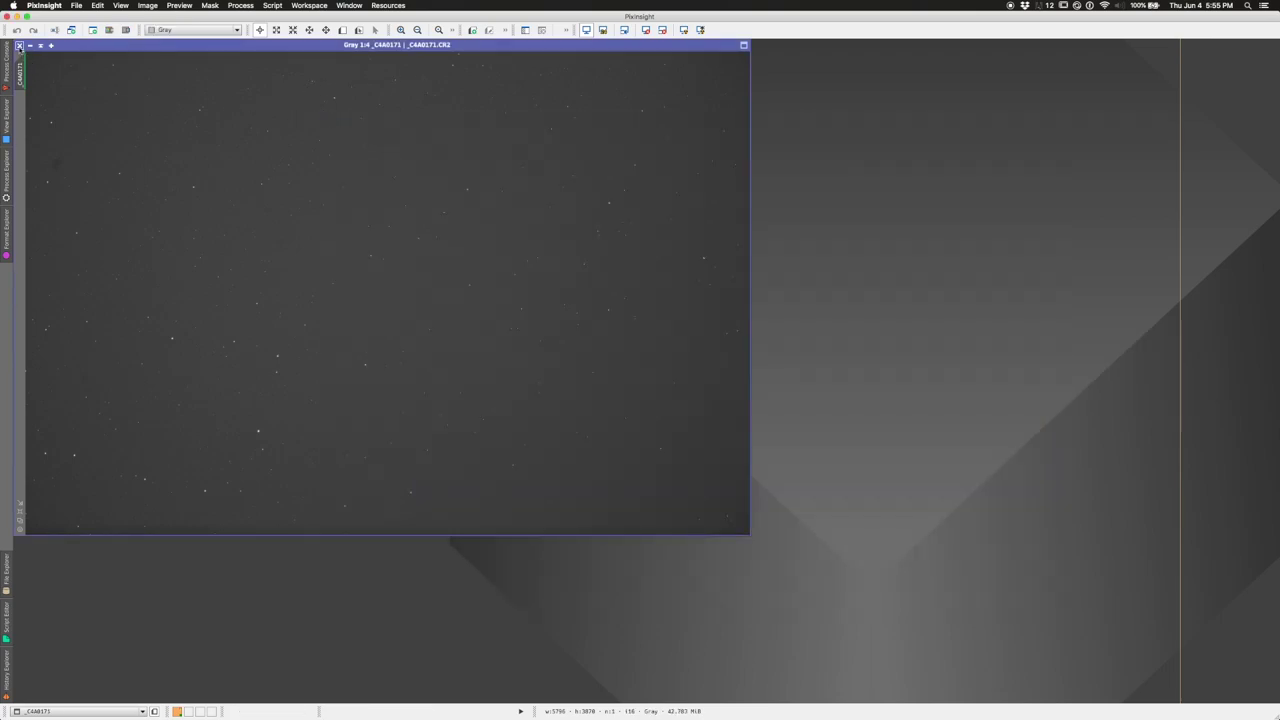
pyautogui.click(18, 45)
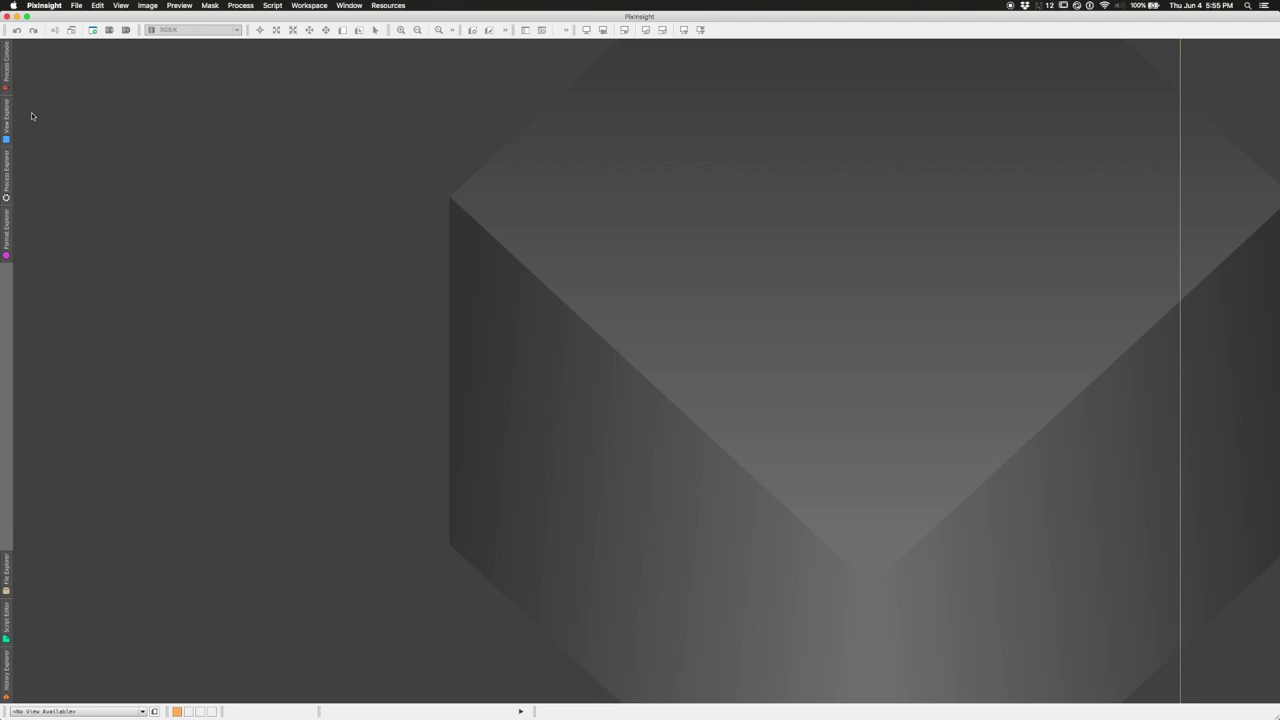
pyautogui.click(270, 5)
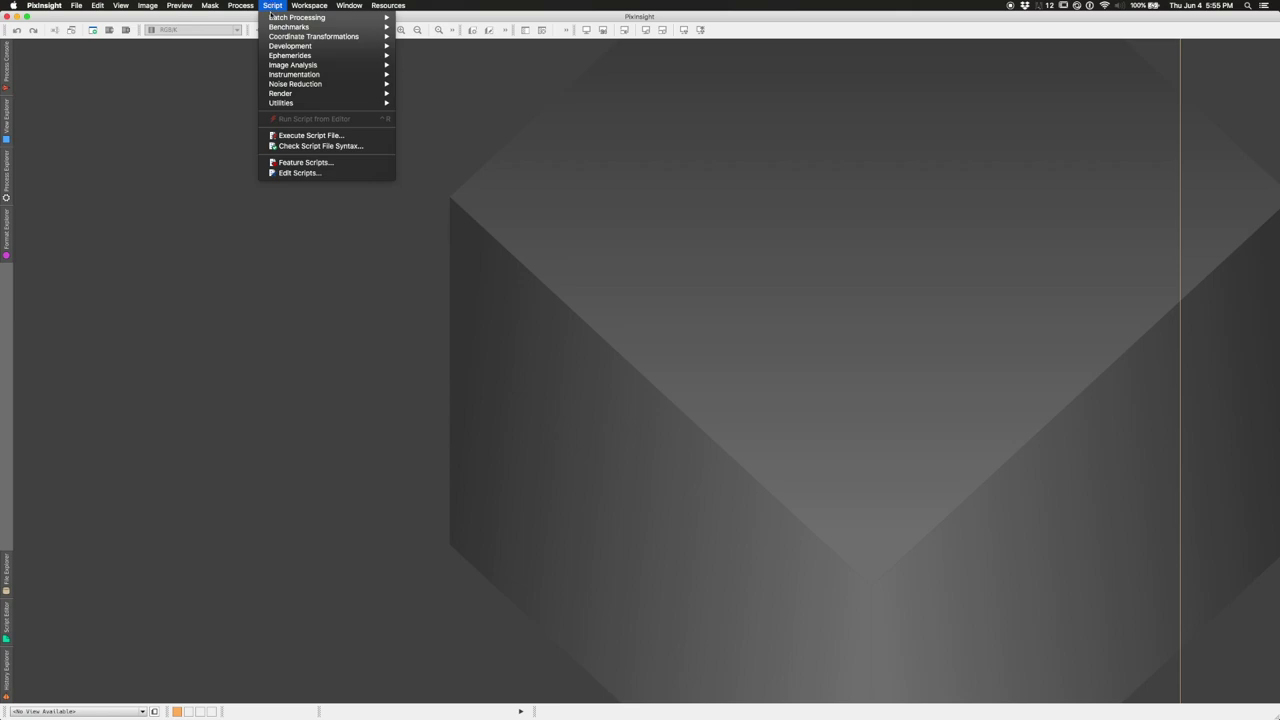
pyautogui.moveTo(270, 17)
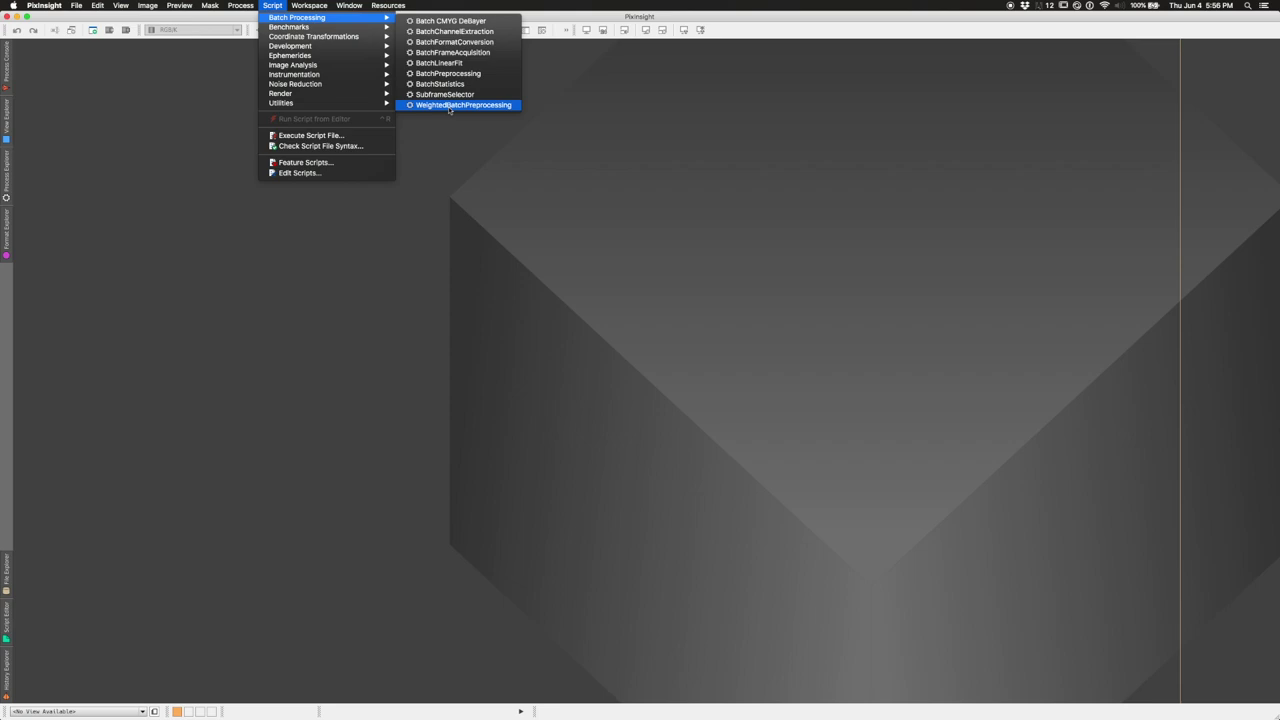
pyautogui.click(449, 106)
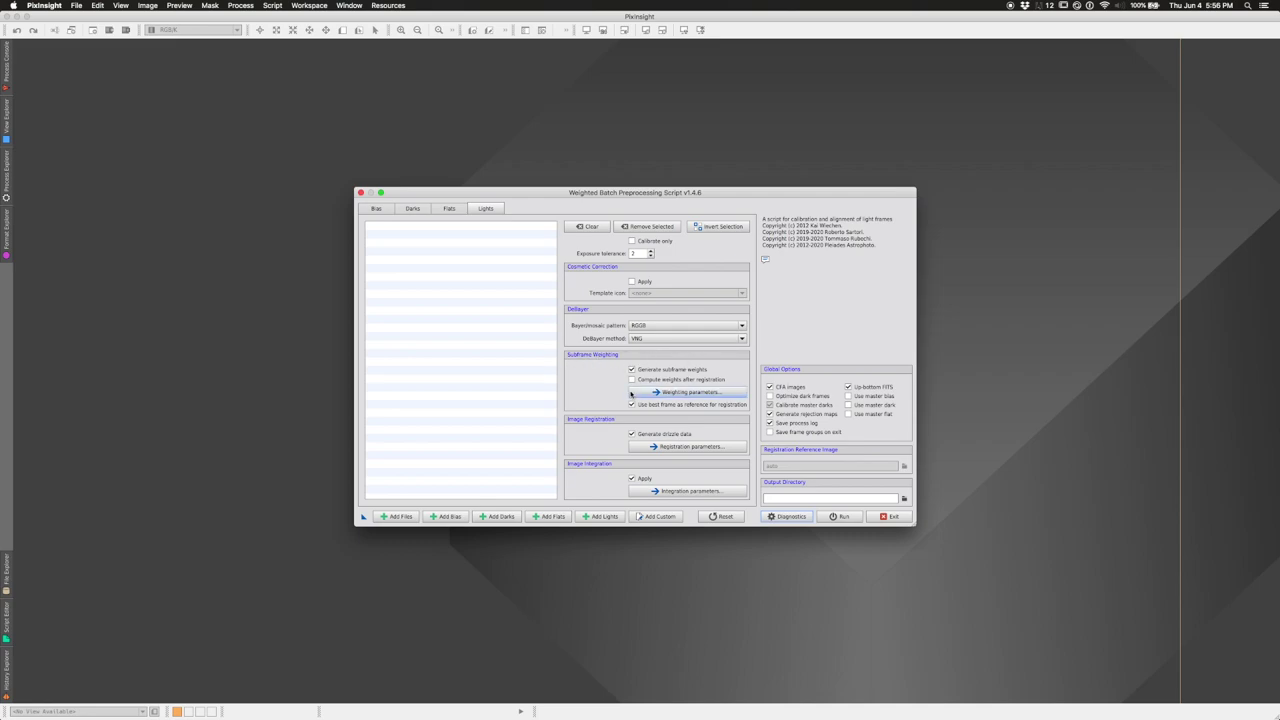
# - Add the bias frames _C4A0038.CR2 through _C4A0087.CR2 from the biases folder to the preprocessing script
pyautogui.click(376, 208)
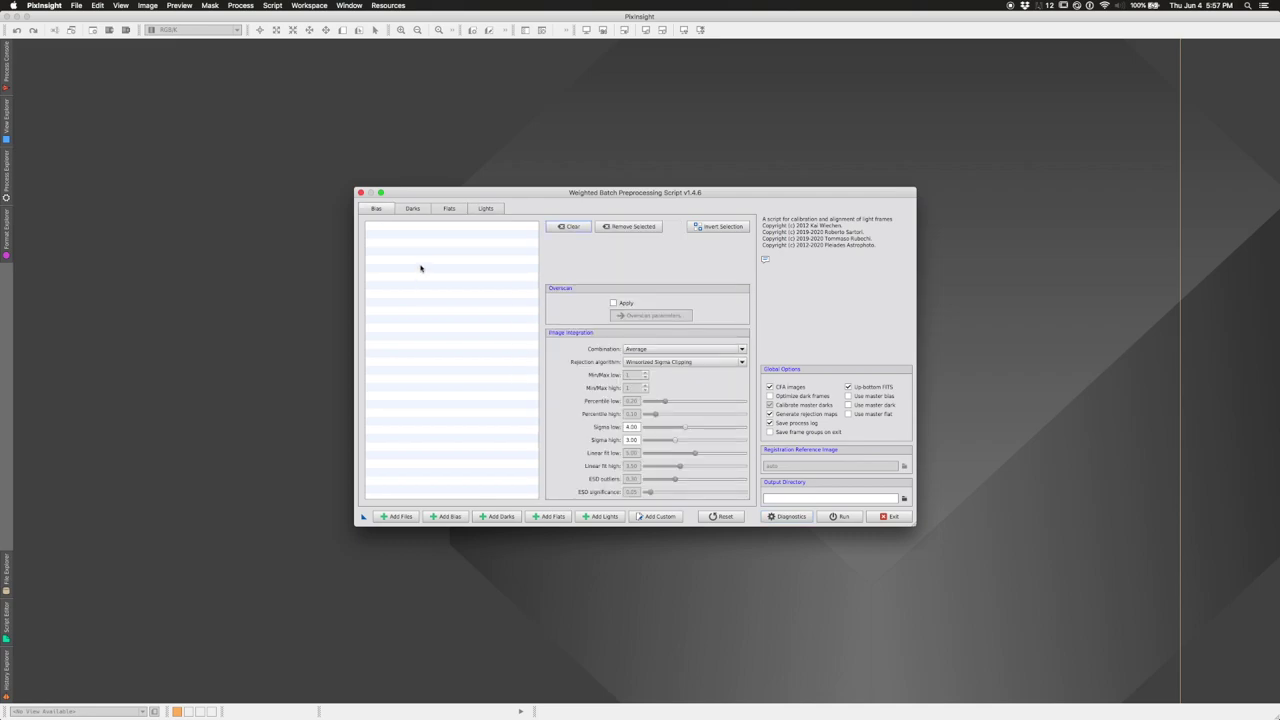
pyautogui.click(449, 516)
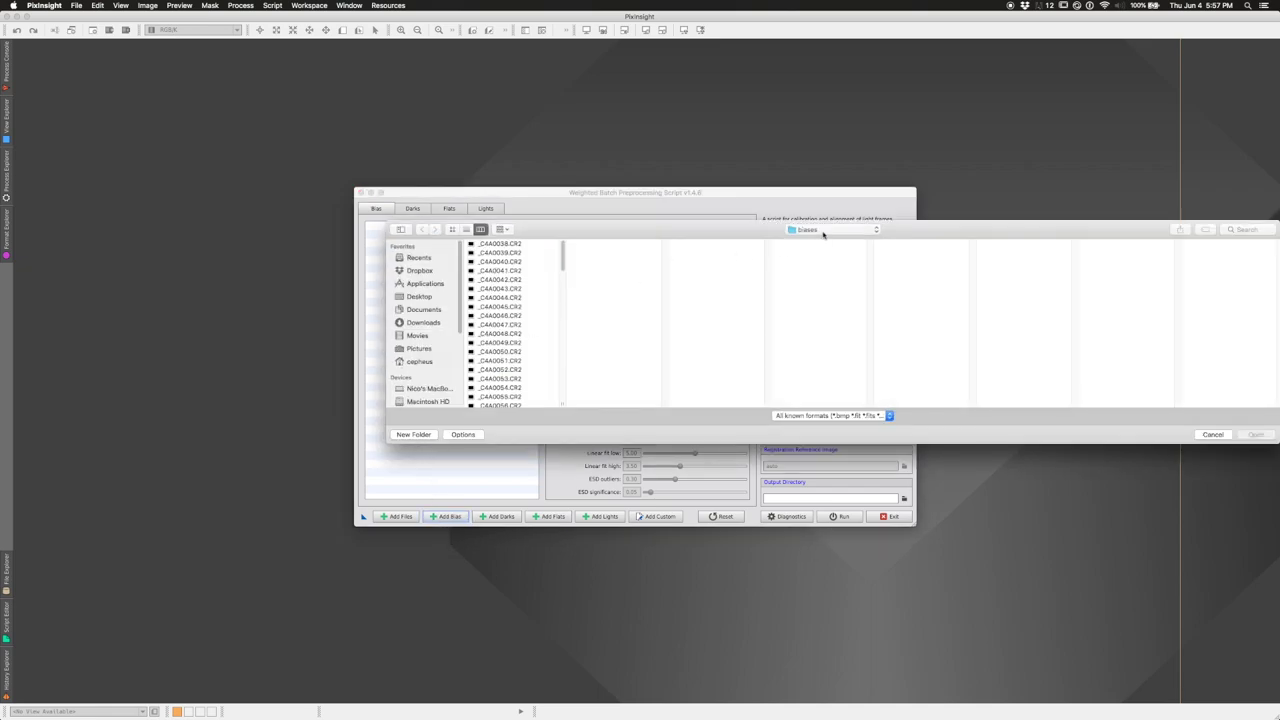
pyautogui.click(550, 245)
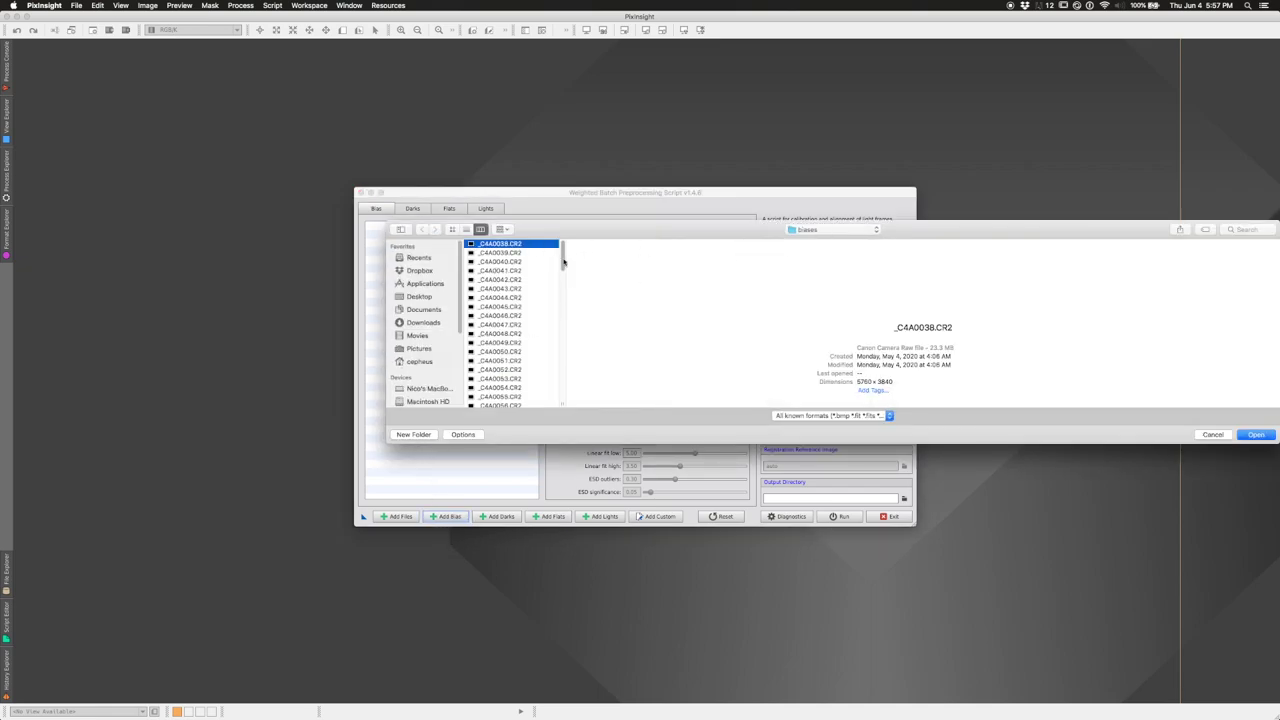
pyautogui.moveTo(563, 262); pyautogui.dragTo(563, 310)
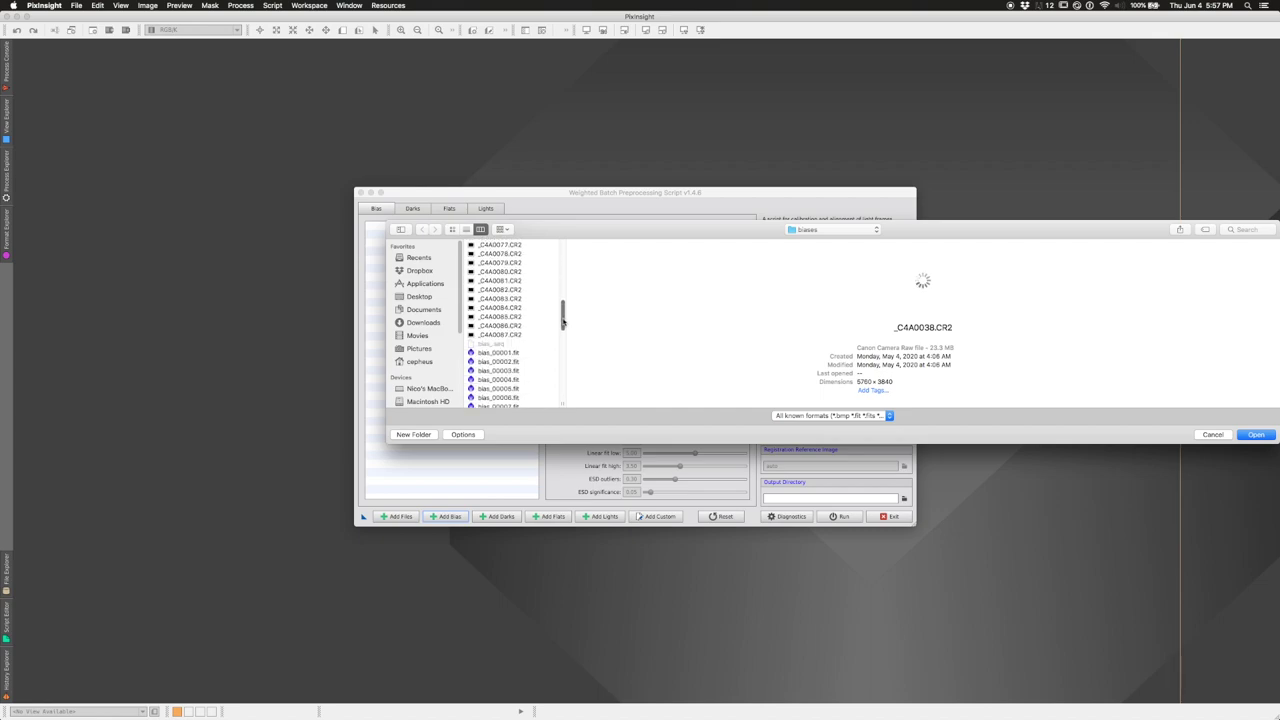
pyautogui.keyDown('shift'); pyautogui.click(530, 335); pyautogui.keyUp('shift')
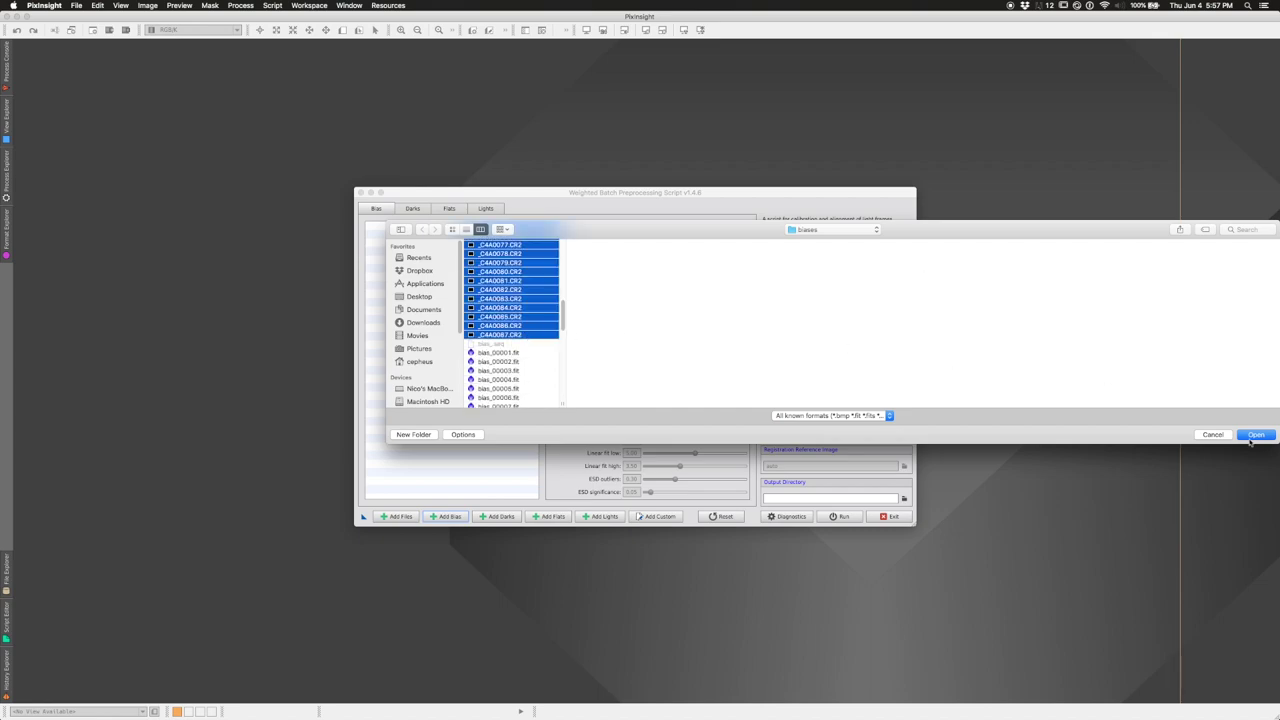
pyautogui.click(1250, 439)
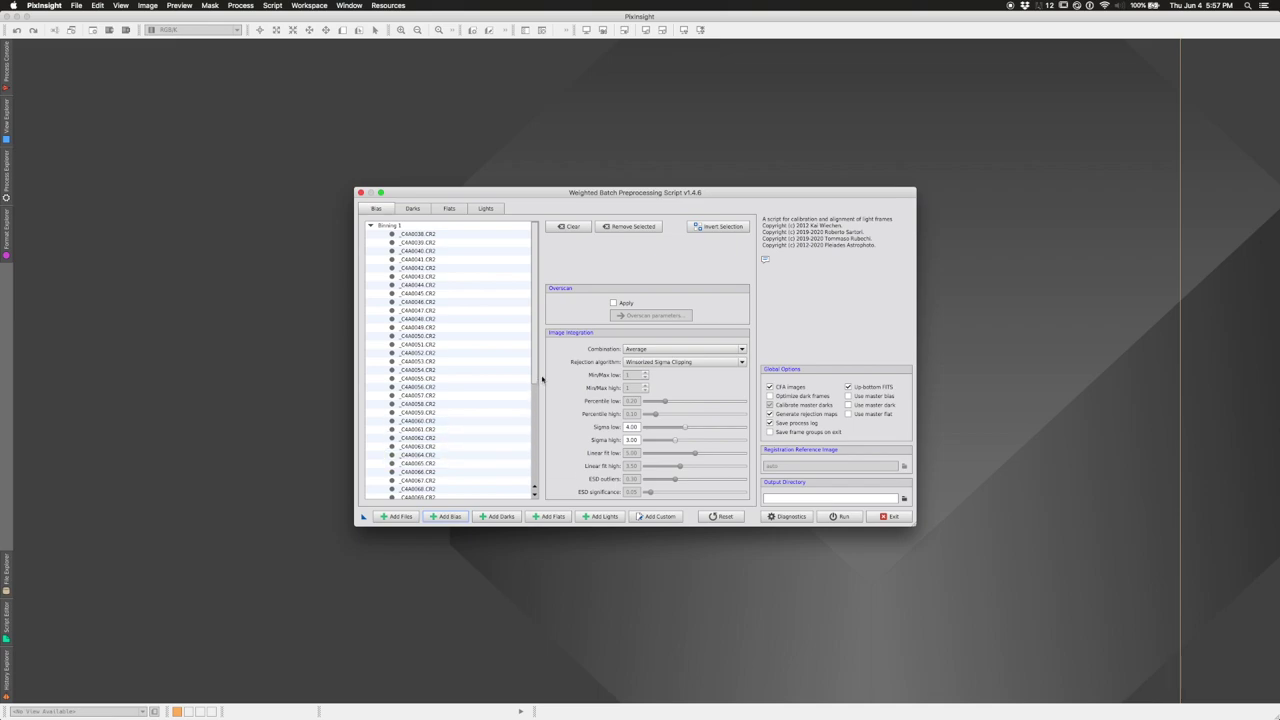
pyautogui.moveTo(537, 334); pyautogui.dragTo(546, 289)
# - Add the dark frames _C4A0535.CR2 through _C4A0564.CR2 from the darks folder to the preprocessing script
pyautogui.click(412, 208)
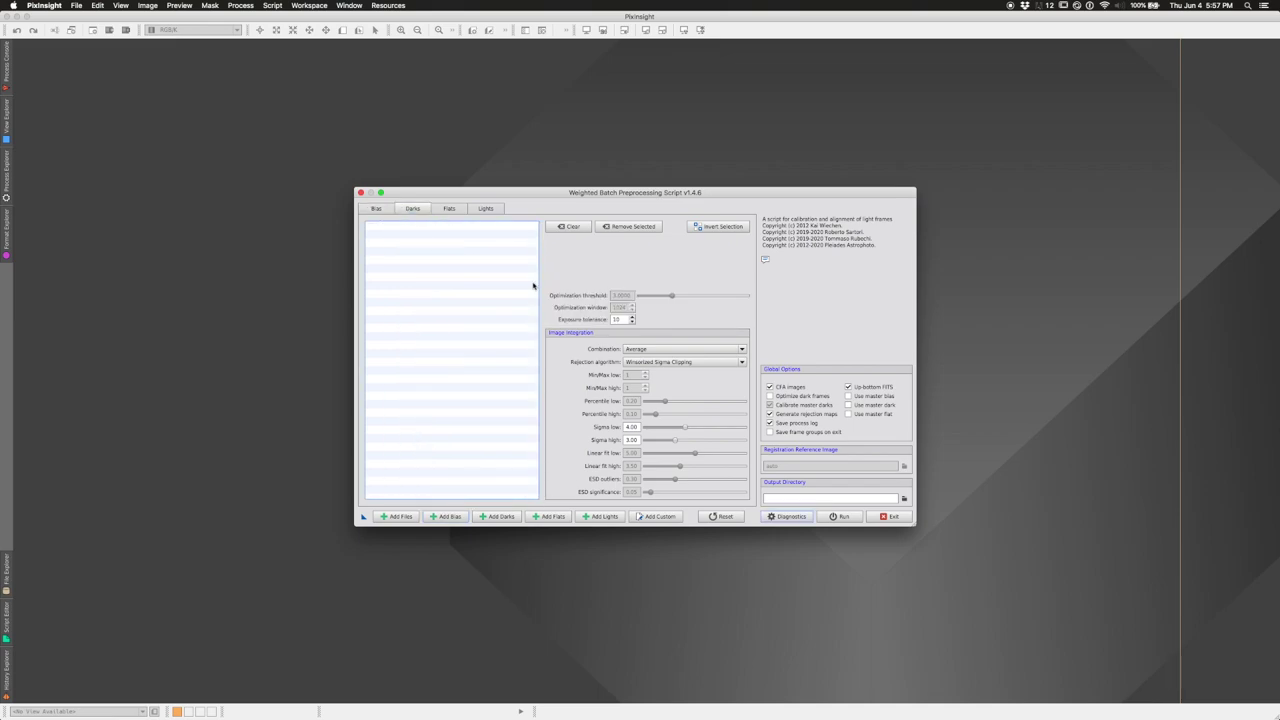
pyautogui.click(482, 516)
pyautogui.click(588, 252)
pyautogui.scroll(-3, 757, 329)
pyautogui.press('super+a')
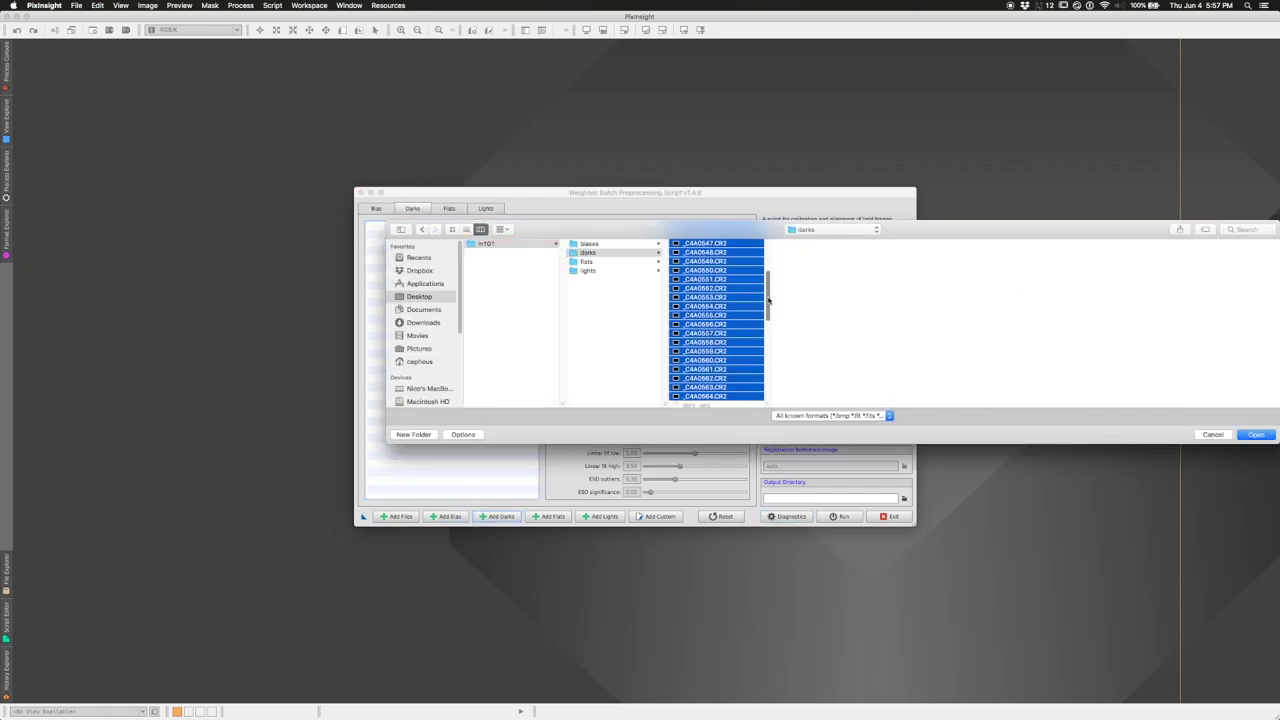
pyautogui.scroll(-3, 768, 300)
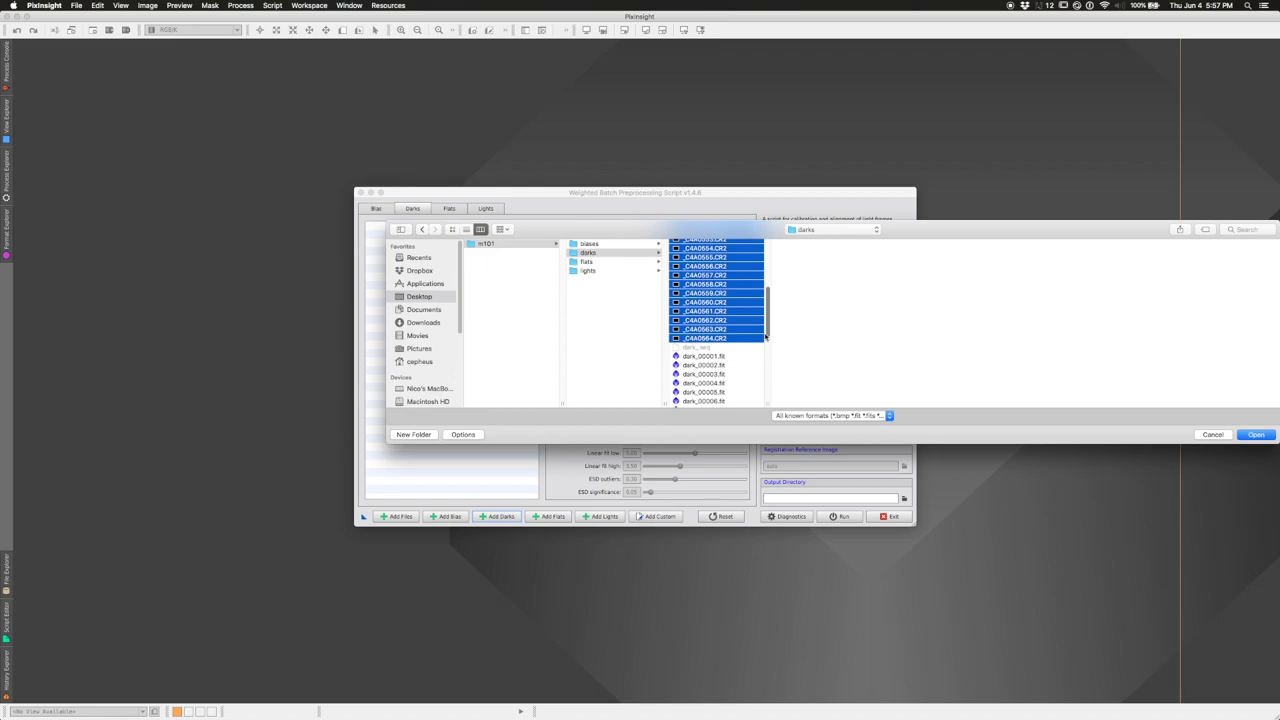
pyautogui.moveTo(765, 337); pyautogui.dragTo(768, 317)
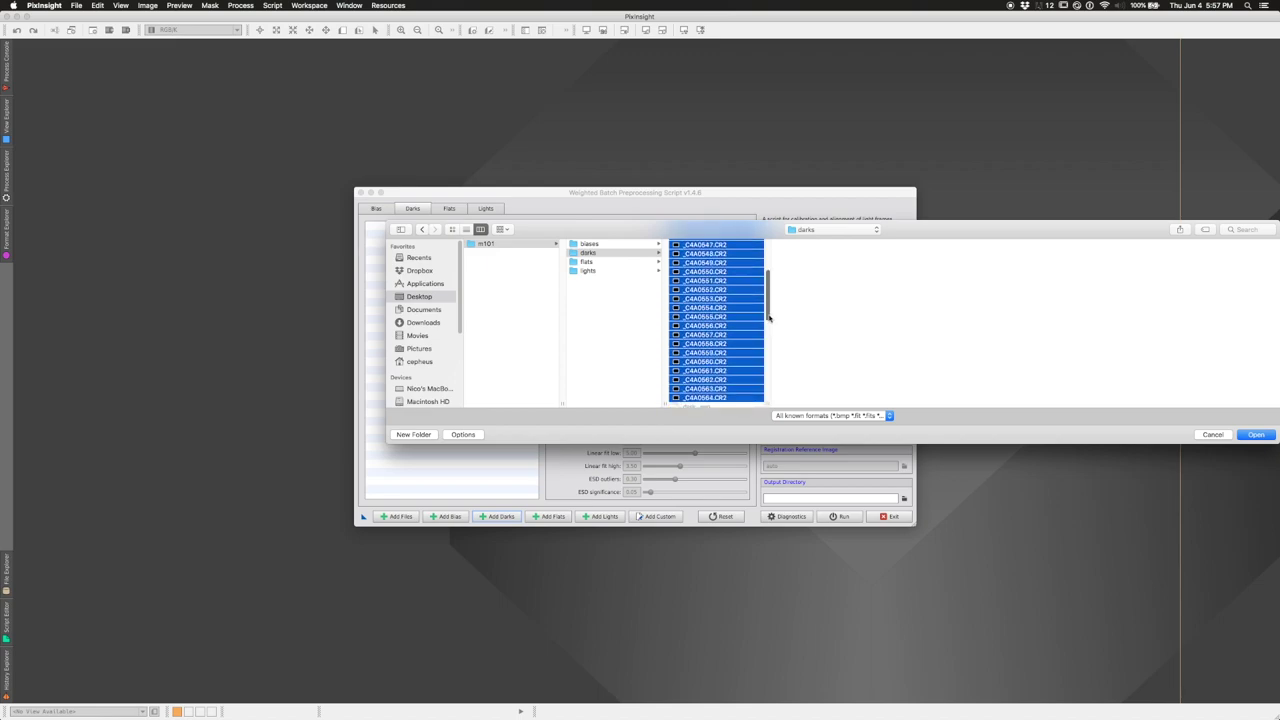
pyautogui.click(1255, 436)
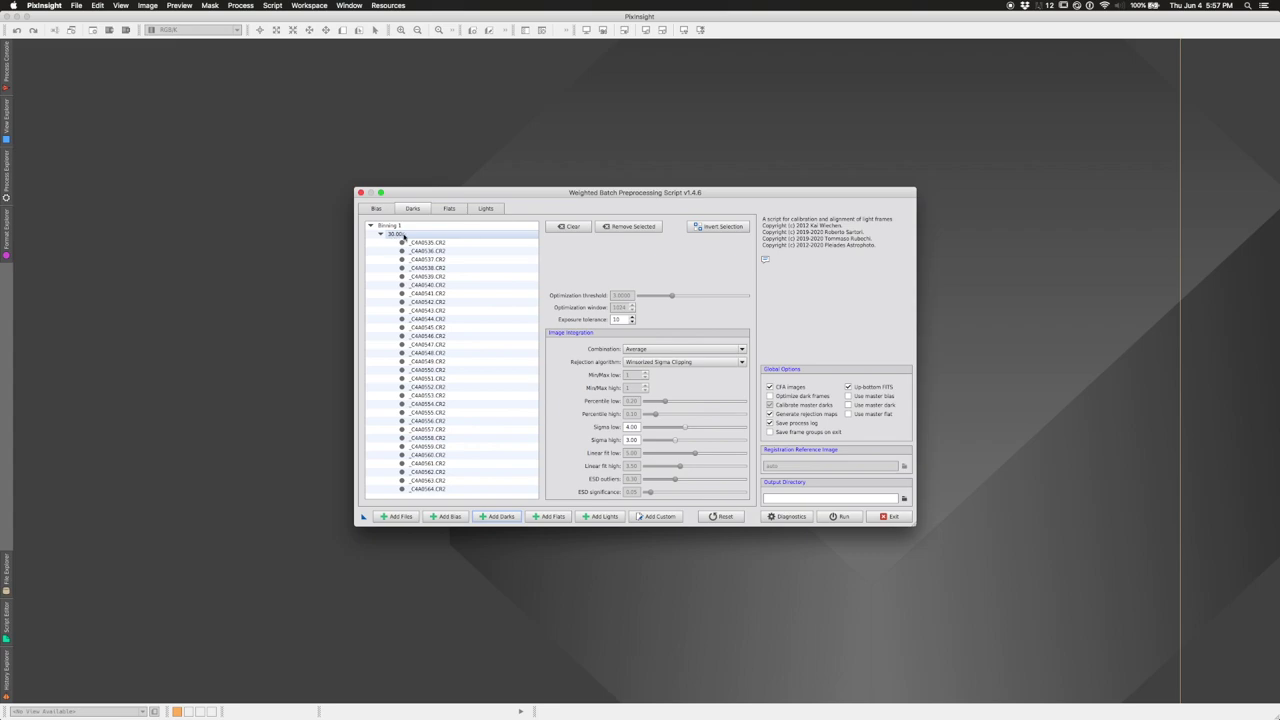
# - Add the flat frames, starting with _C4A0505.CR2, from the flats folder to the preprocessing script
pyautogui.click(448, 209)
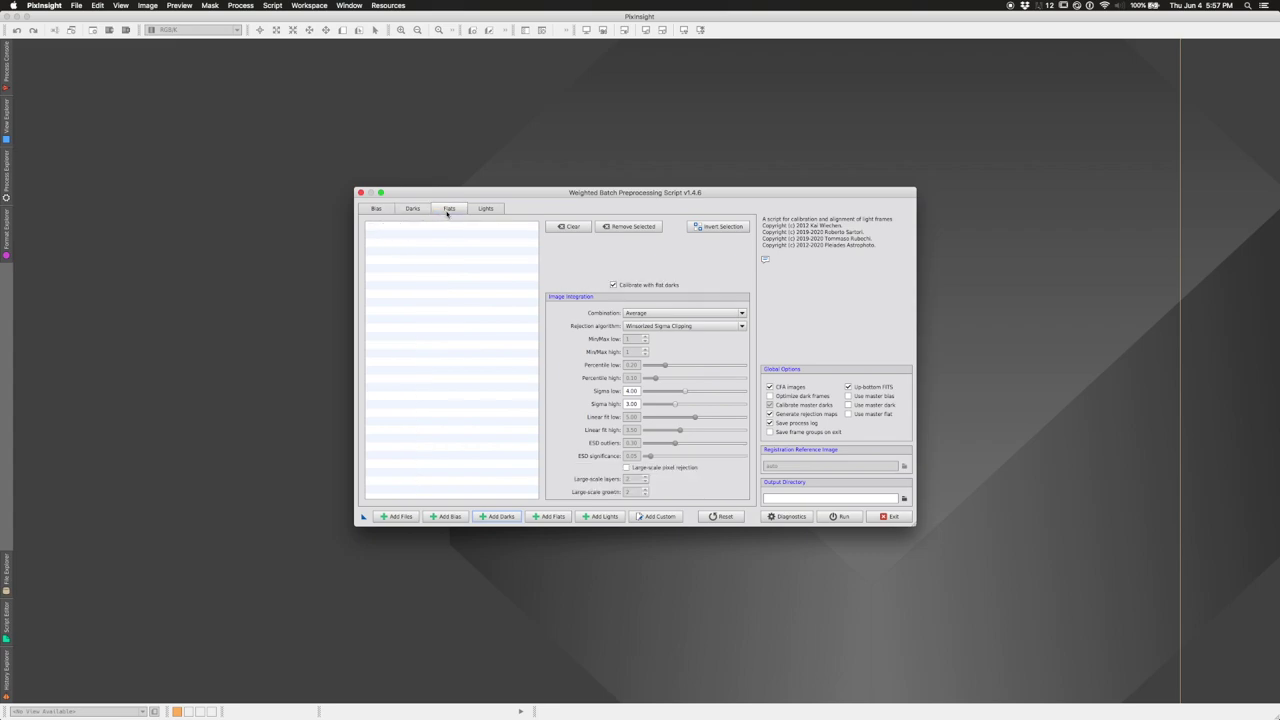
pyautogui.click(547, 516)
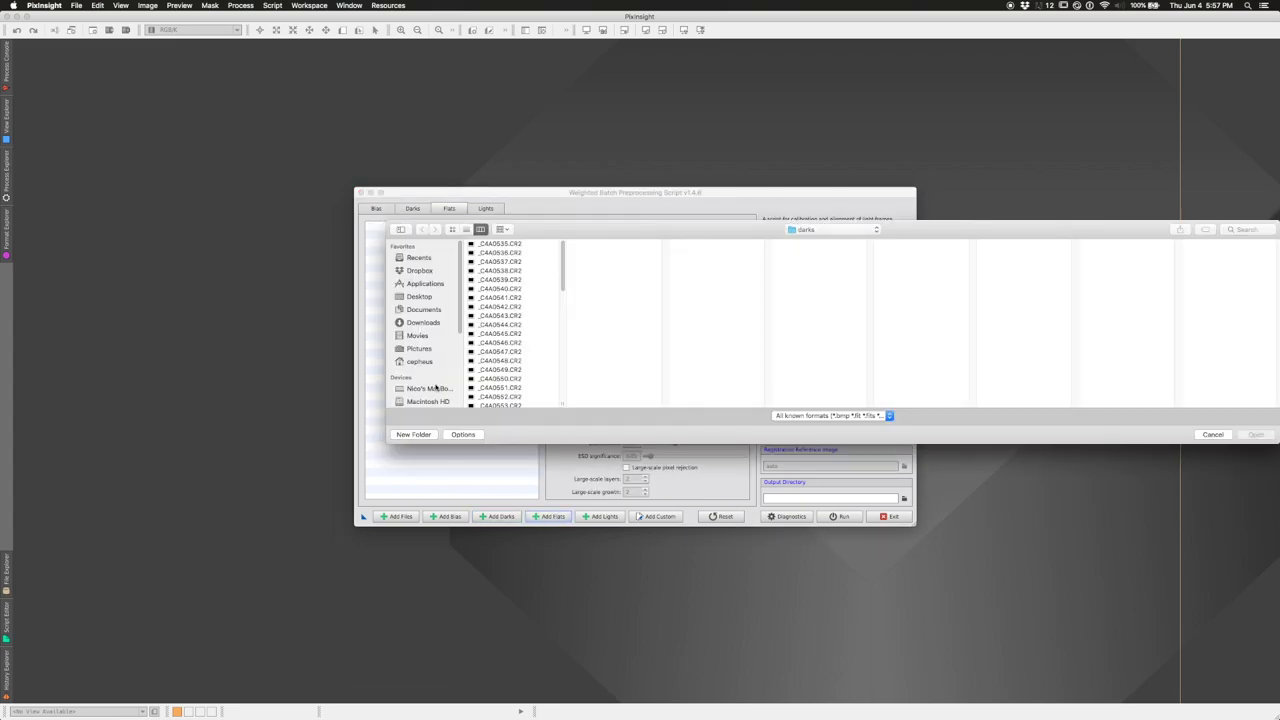
pyautogui.click(804, 229)
pyautogui.click(804, 229)
pyautogui.press('Return')
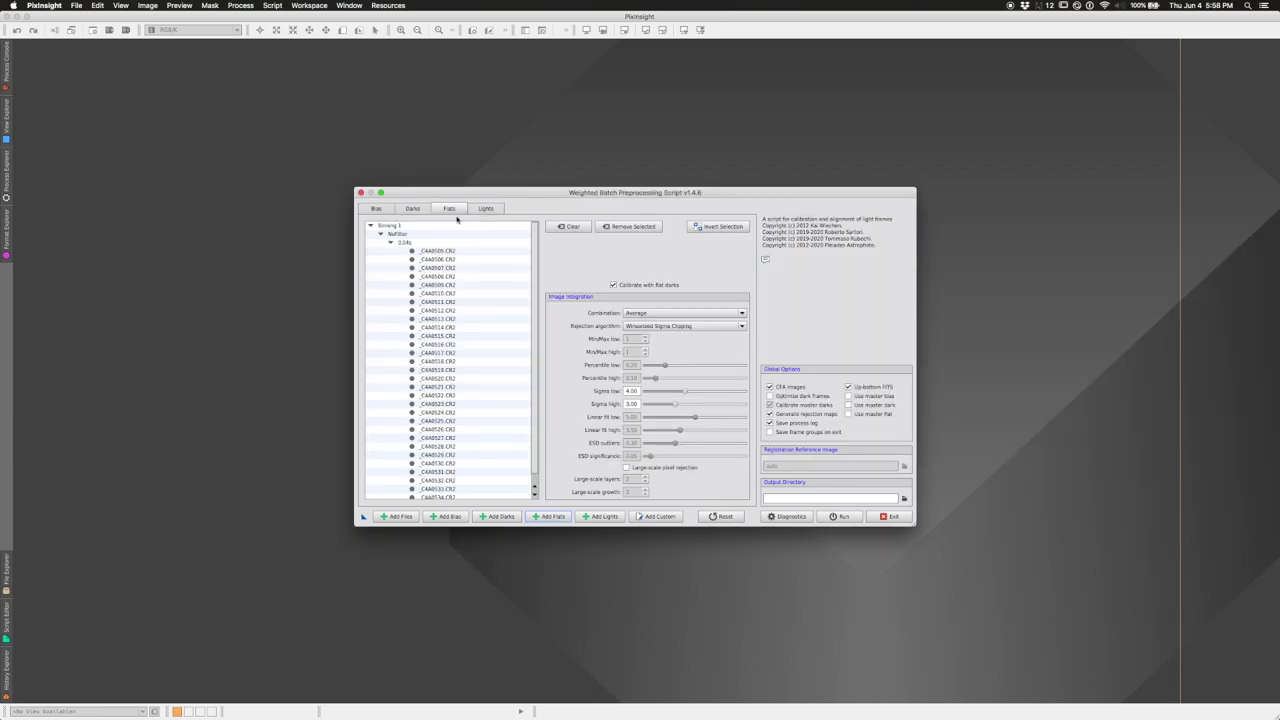
# - Add the light frames, starting with _C4A0171.CR2, from the lights folder to the preprocessing script
pyautogui.click(485, 208)
pyautogui.click(600, 516)
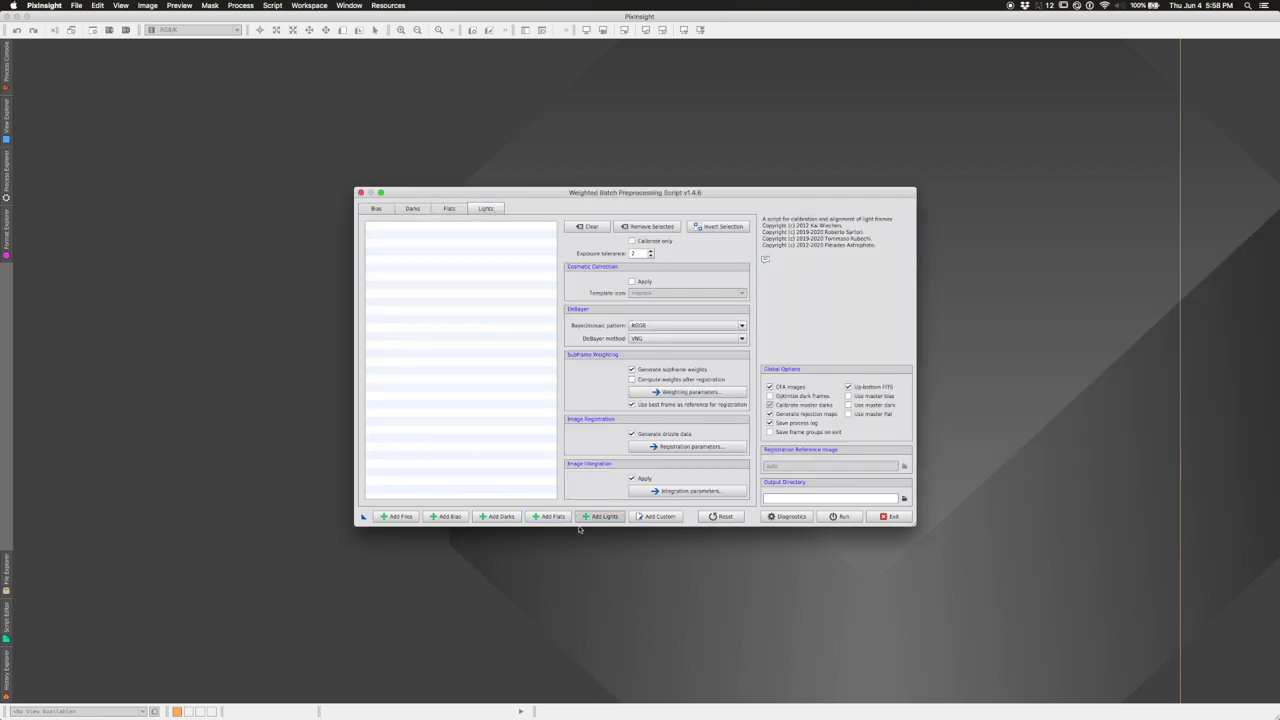
pyautogui.moveTo(769, 300); pyautogui.dragTo(769, 280)
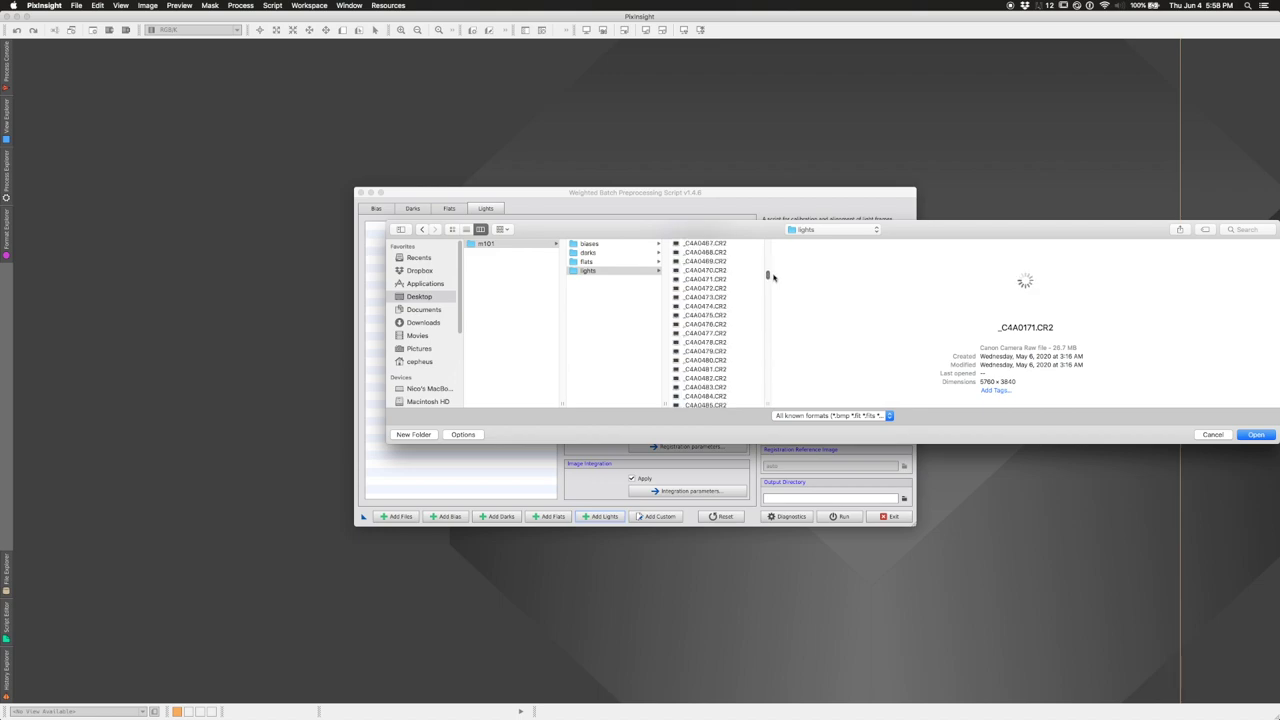
pyautogui.keyDown('shift'); pyautogui.click(703, 272); pyautogui.keyUp('shift')
pyautogui.press('Return')
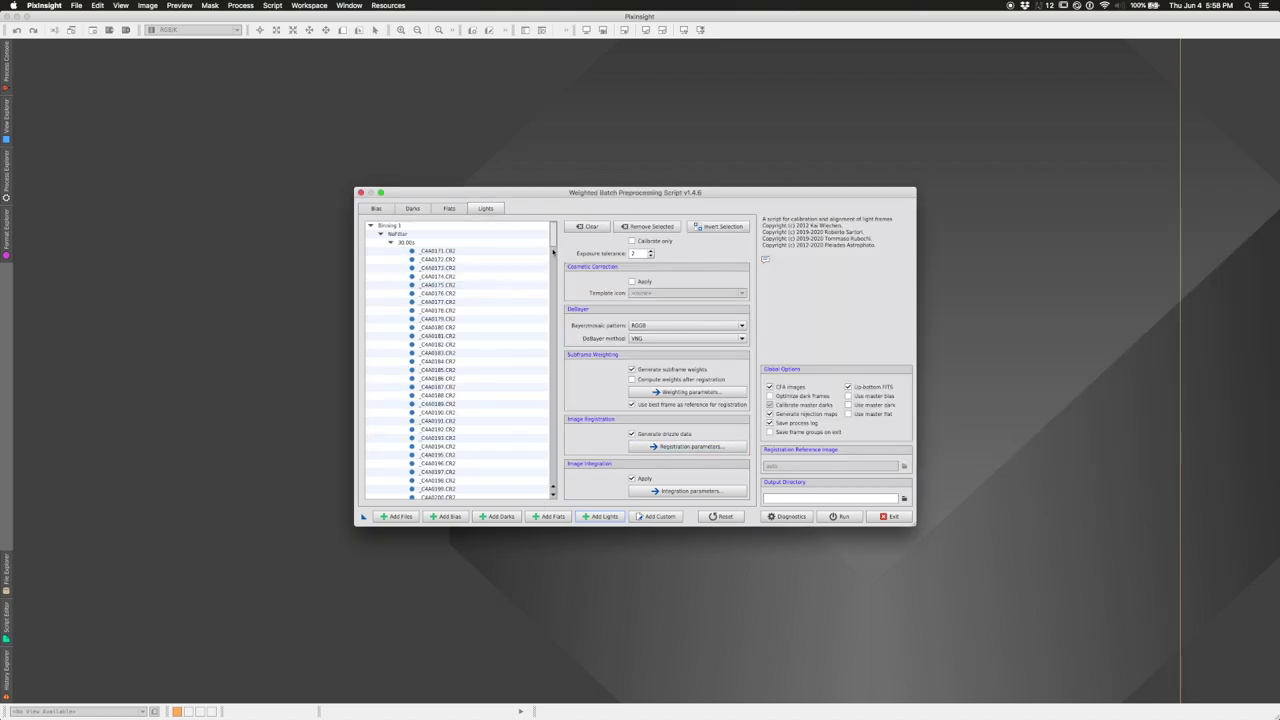
# - Review the loaded light, flat, dark and bias frame lists, and return to the light frames
pyautogui.scroll(-2, 547, 233)
pyautogui.scroll(2, 547, 233)
pyautogui.click(450, 209)
pyautogui.click(413, 209)
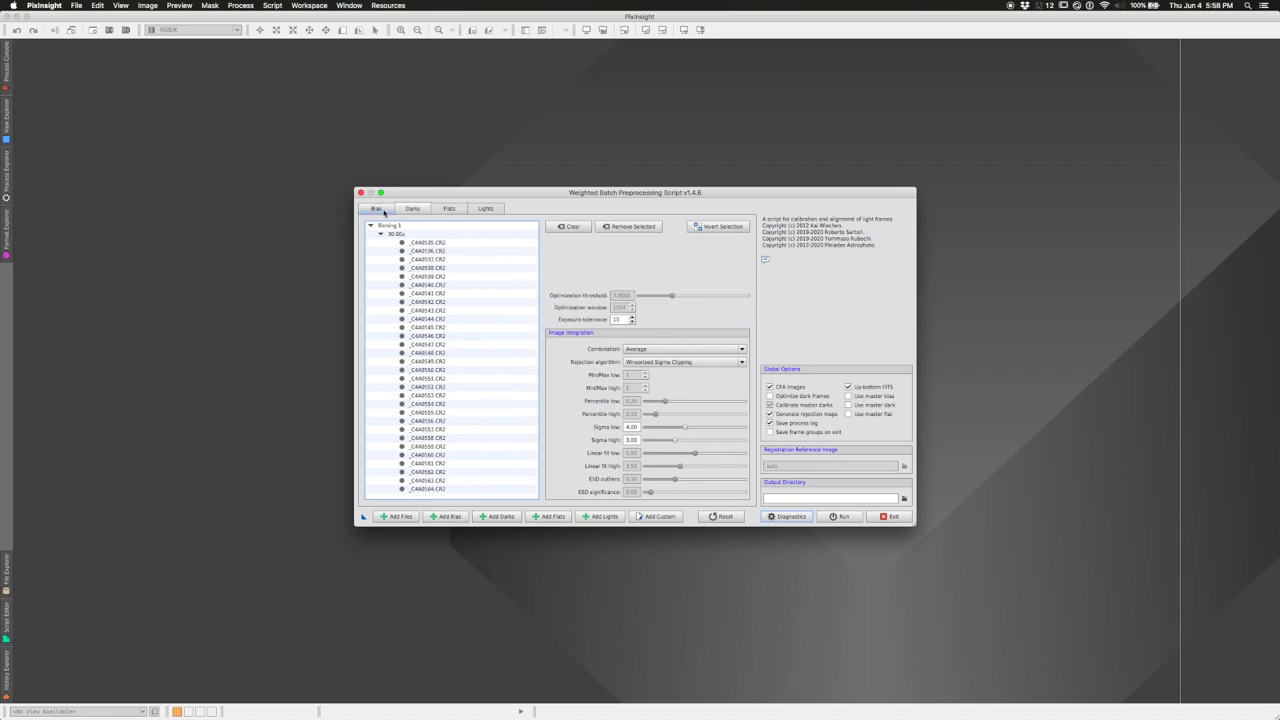
pyautogui.click(376, 209)
pyautogui.click(485, 209)
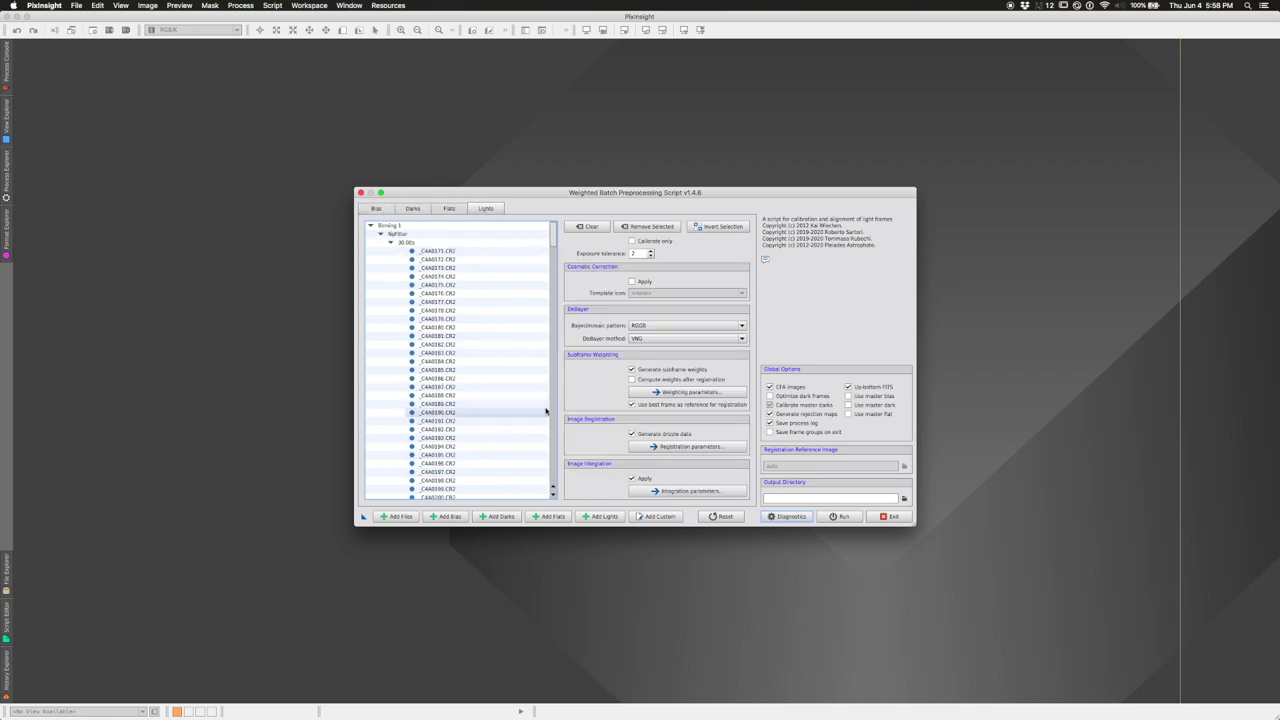
# - Switch the light frames' Bayer/mosaic pattern to Auto and back to RGGB
pyautogui.click(668, 326)
pyautogui.click(657, 330)
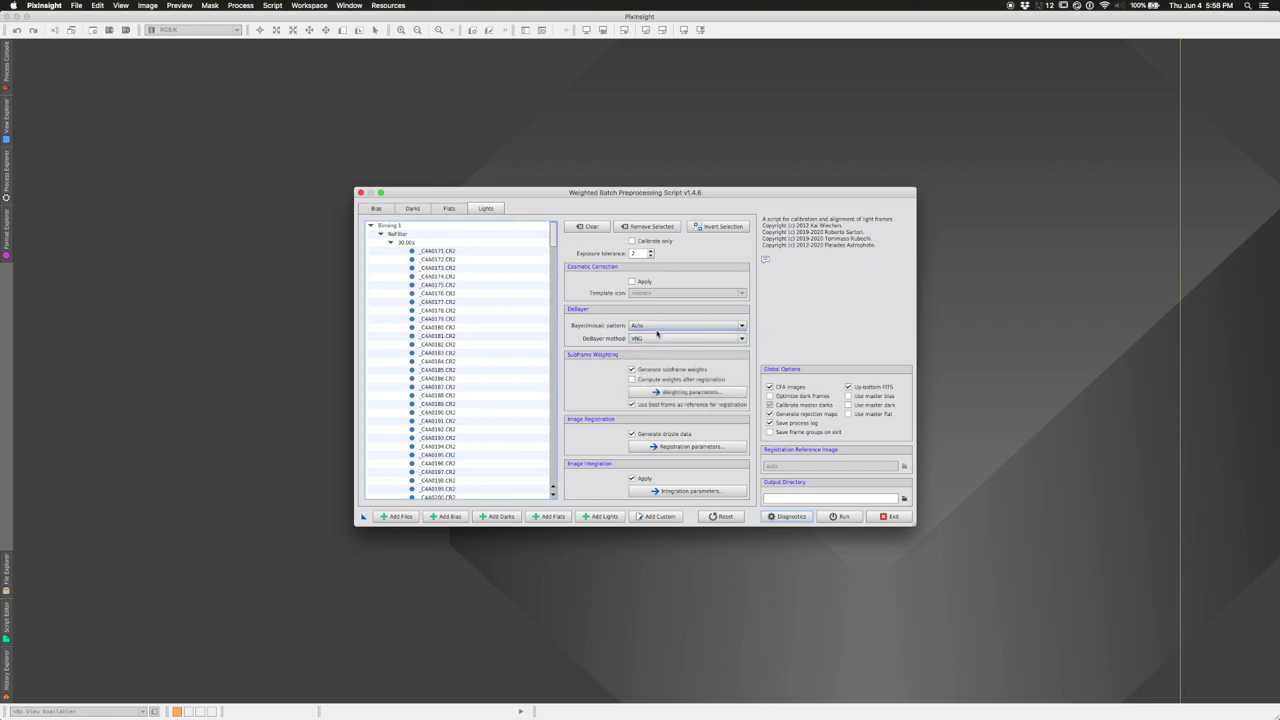
pyautogui.click(656, 327)
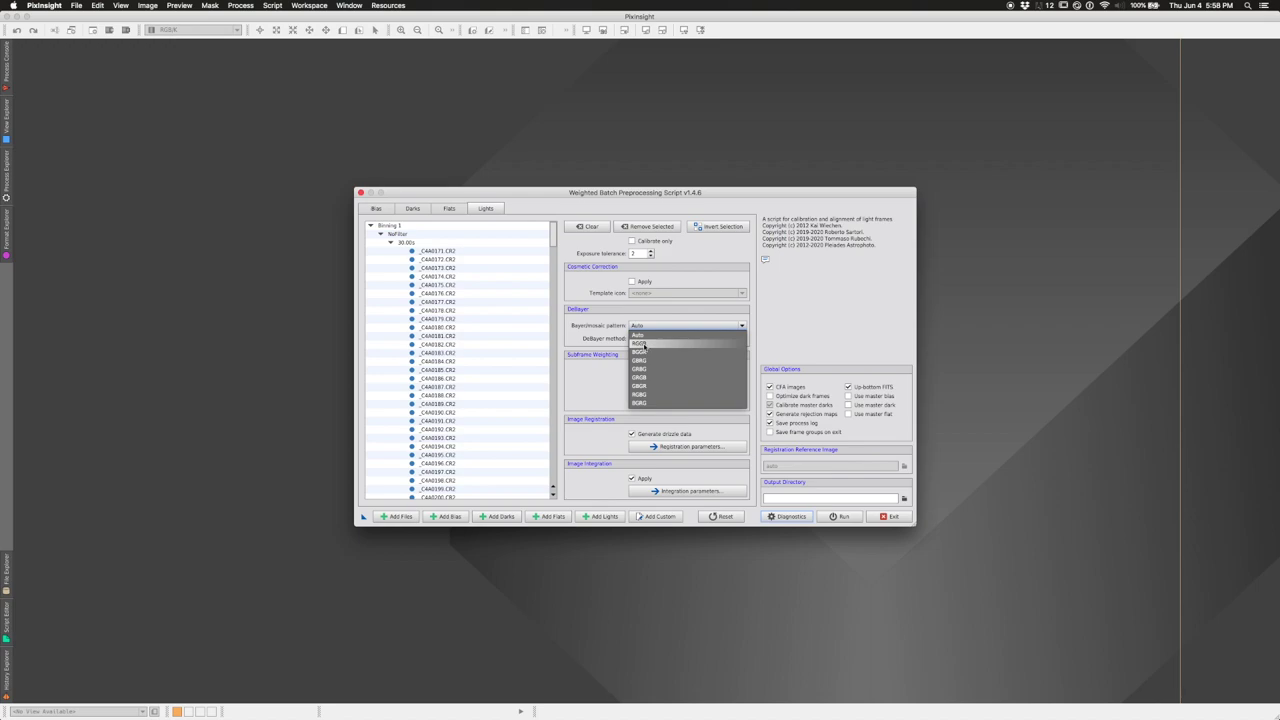
pyautogui.click(643, 344)
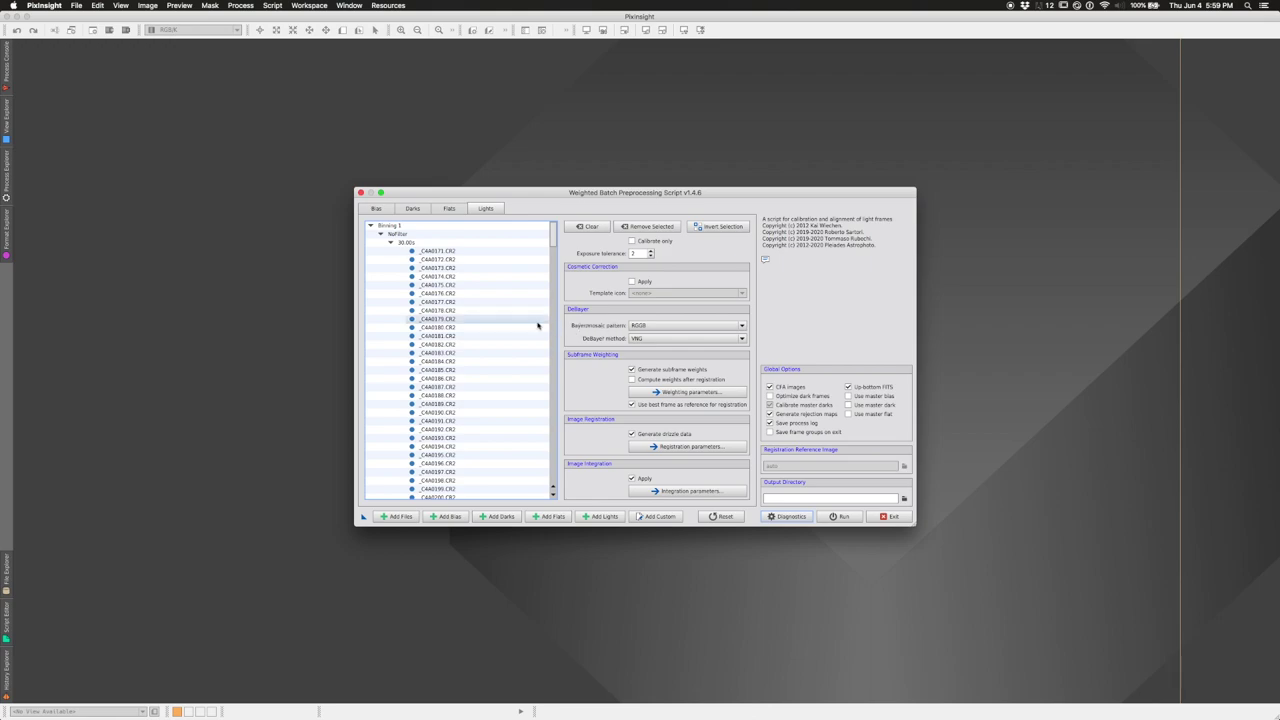
pyautogui.click(655, 326)
pyautogui.click(655, 326)
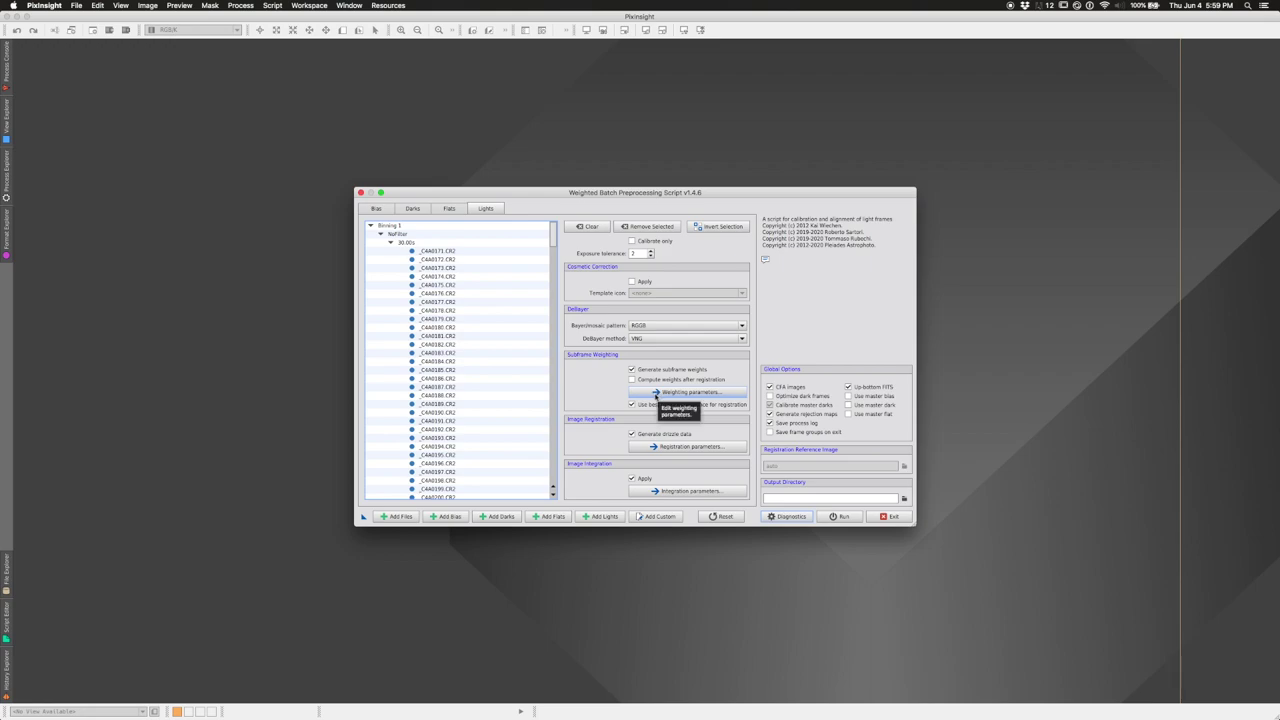
# - Open the subframe weighting parameters and try the Nebula and blank presets
pyautogui.click(656, 393)
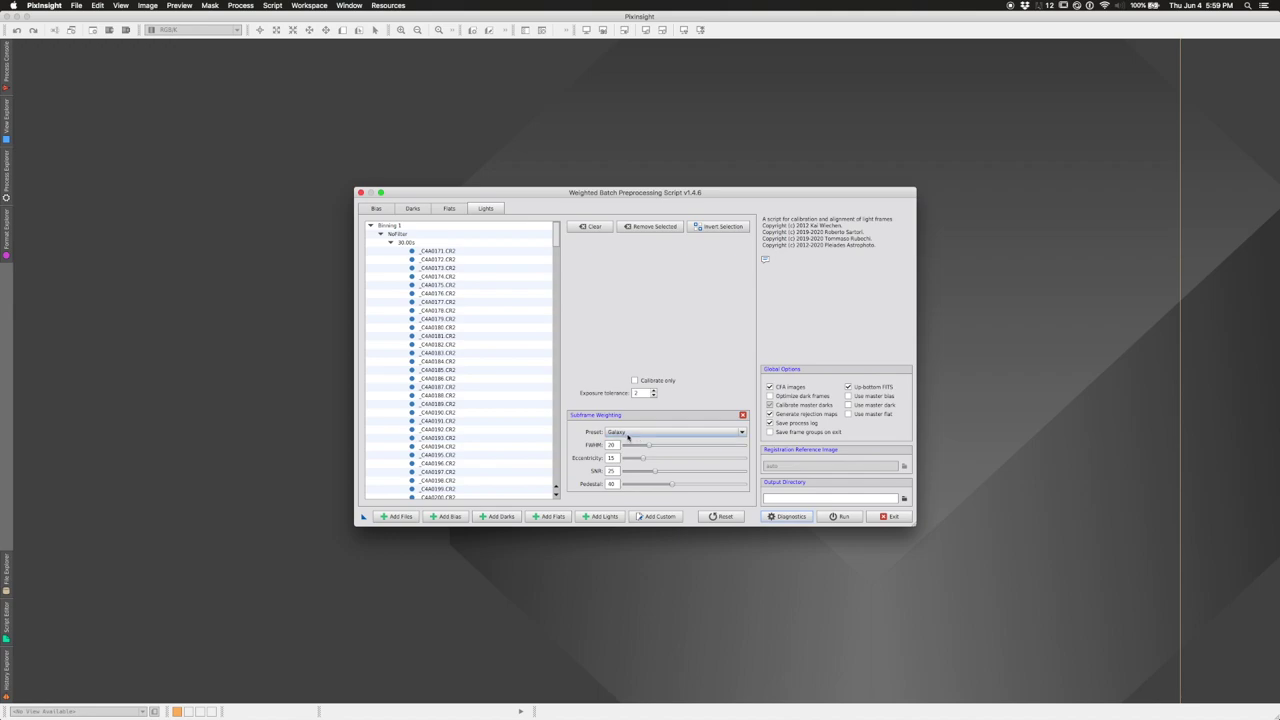
pyautogui.click(628, 434)
pyautogui.click(628, 434)
pyautogui.click(628, 434)
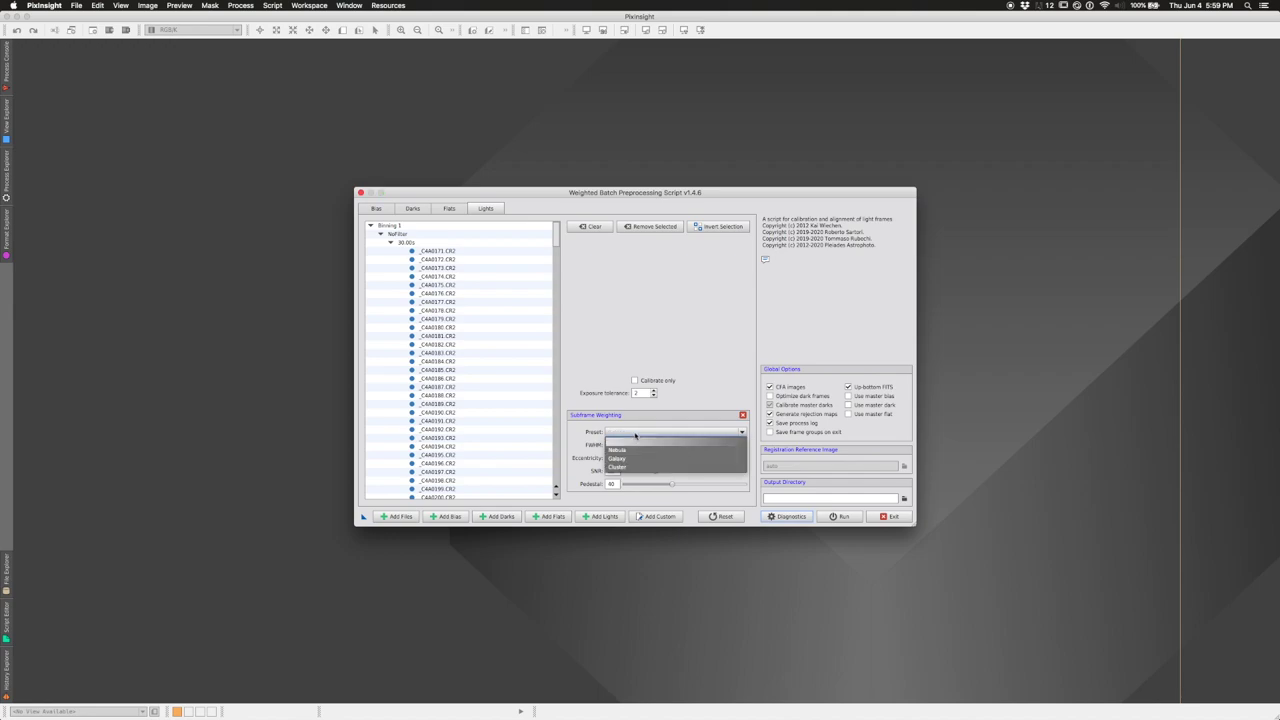
pyautogui.click(631, 451)
pyautogui.click(628, 434)
pyautogui.click(629, 442)
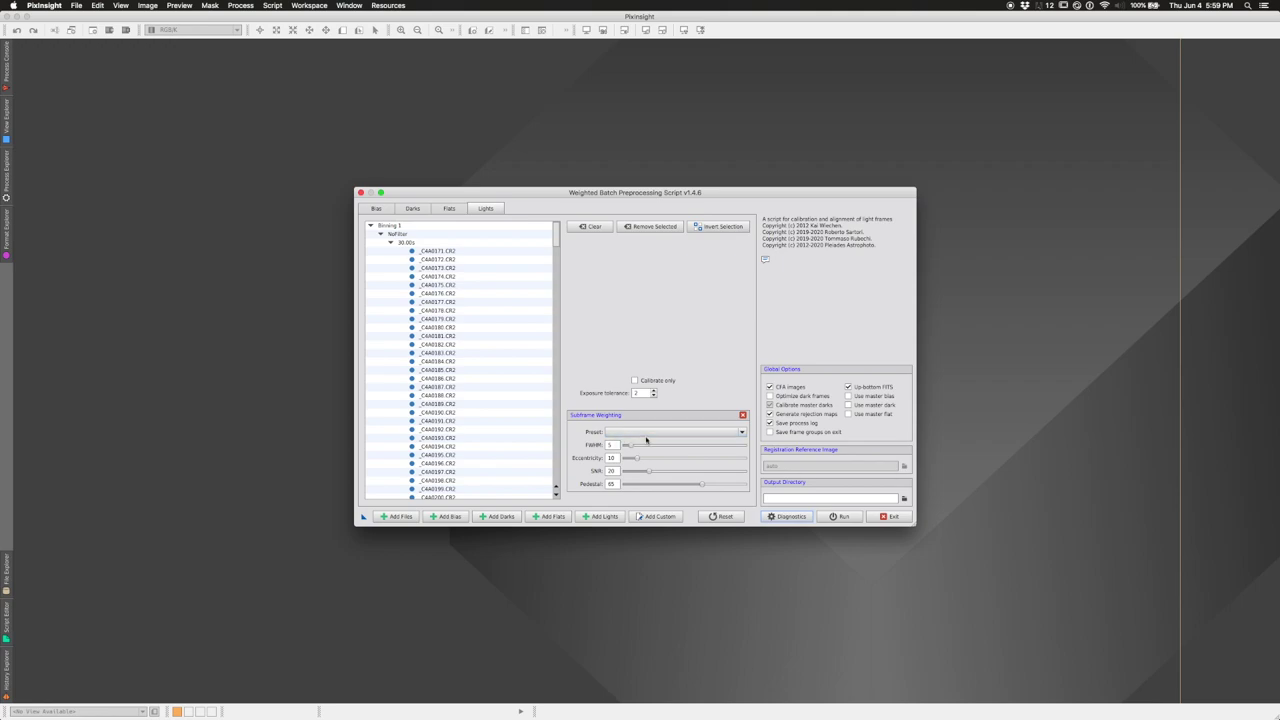
pyautogui.click(643, 441)
pyautogui.click(638, 450)
# - Cycle the subframe weighting preset through Galaxy, Cluster and Nebula to compare their FWHM, eccentricity, SNR and pedestal weights
pyautogui.click(636, 433)
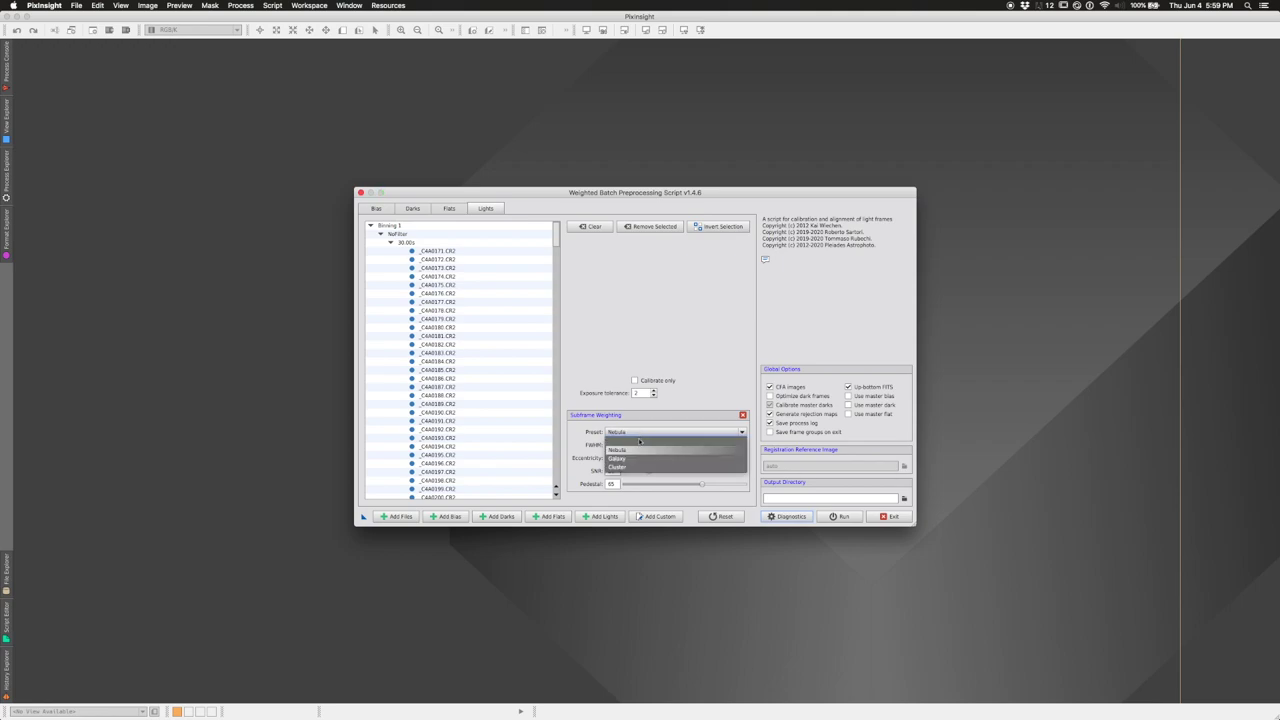
pyautogui.click(633, 459)
pyautogui.click(640, 436)
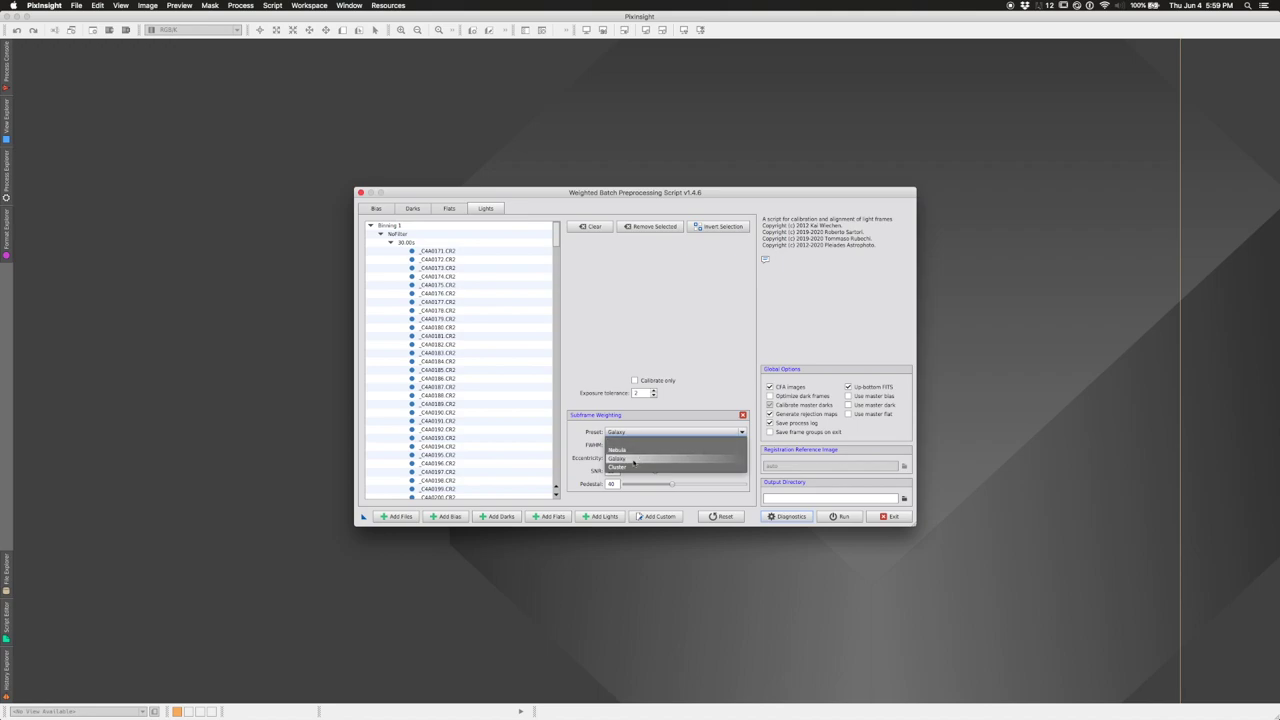
pyautogui.click(632, 467)
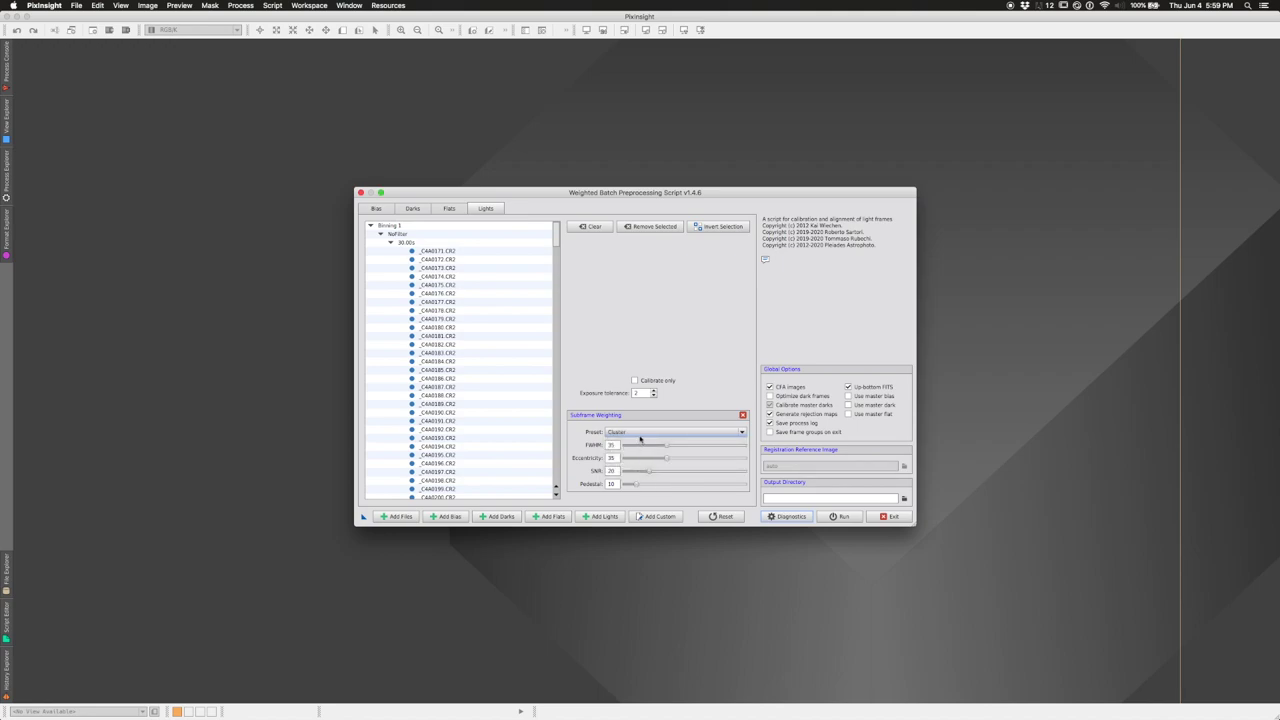
pyautogui.click(640, 433)
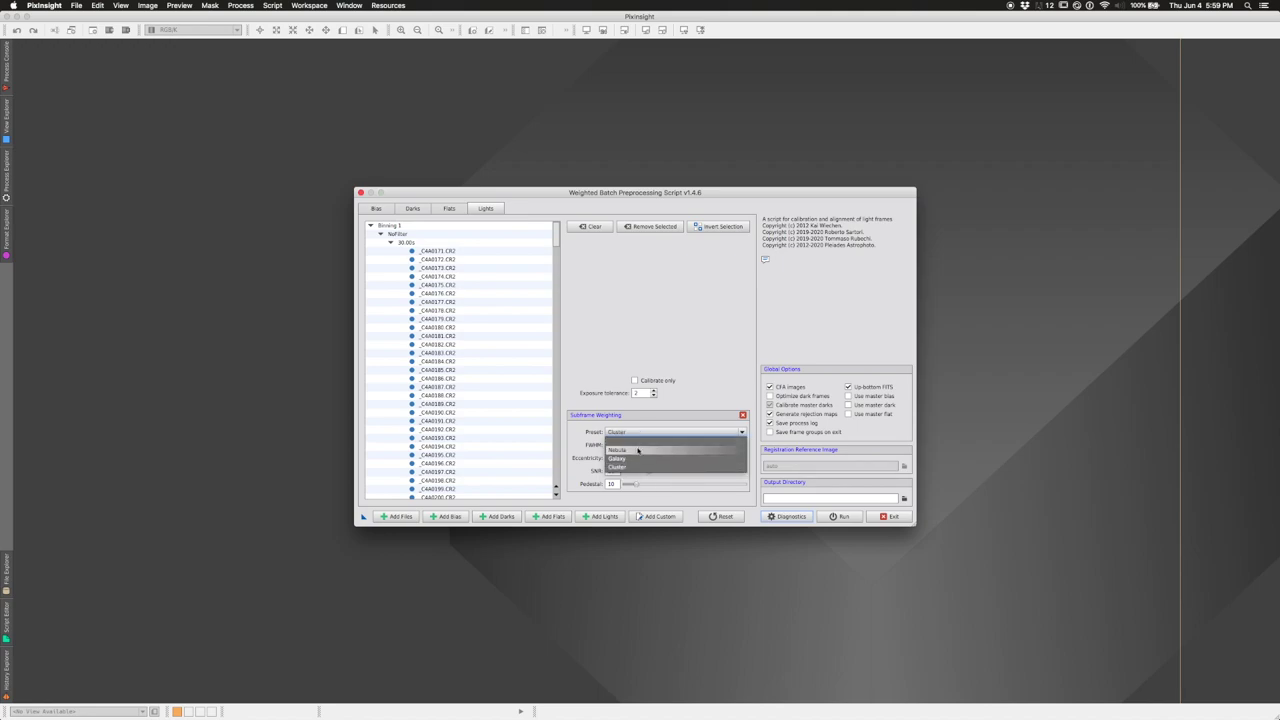
pyautogui.click(631, 451)
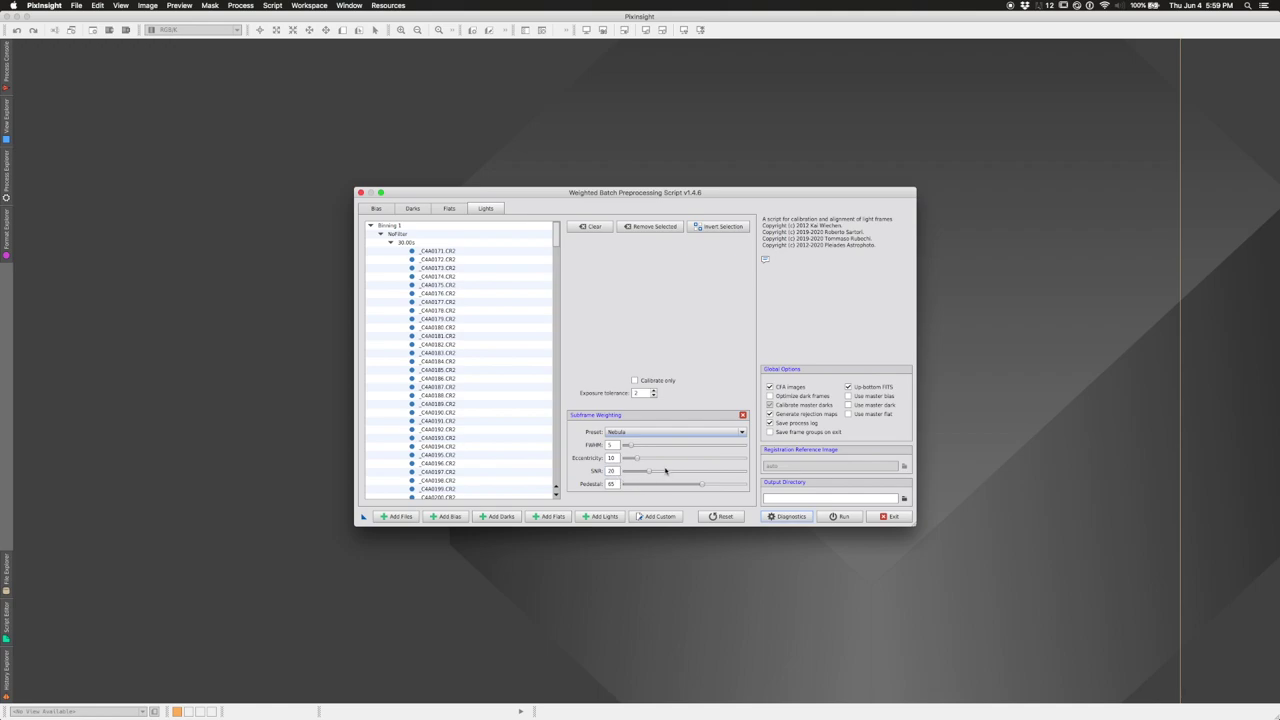
pyautogui.click(620, 437)
pyautogui.click(623, 455)
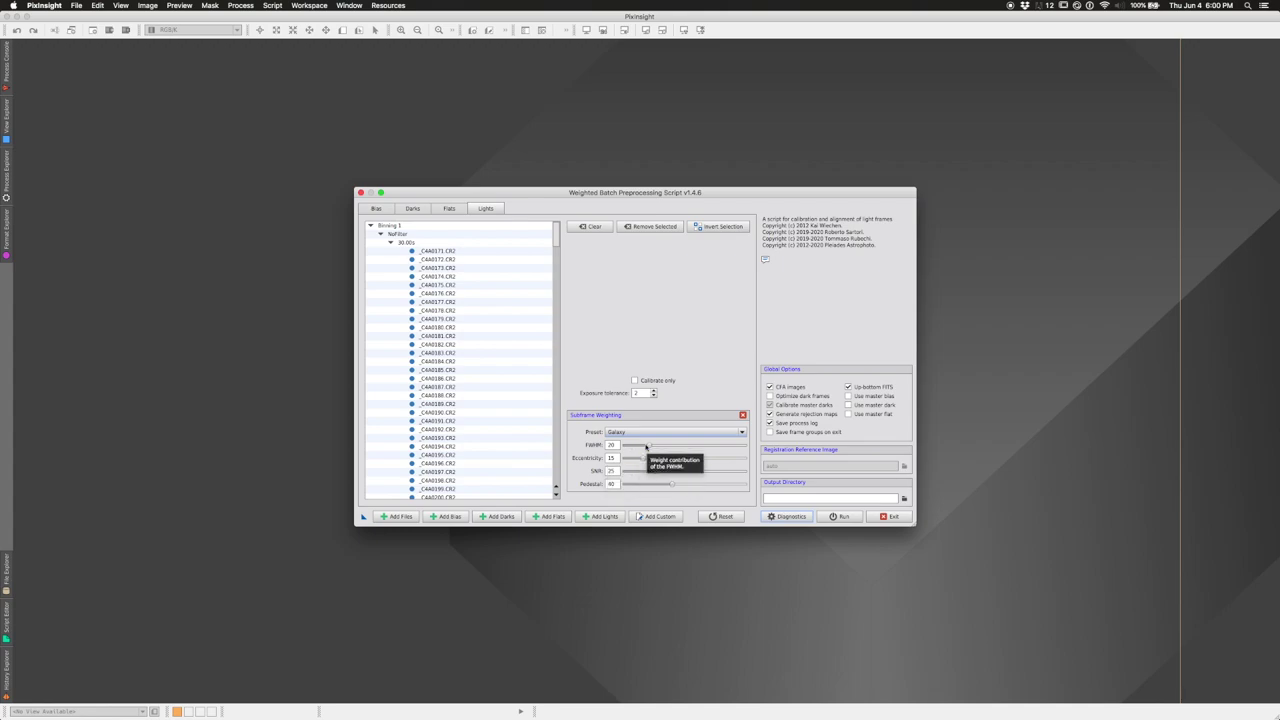
pyautogui.click(620, 432)
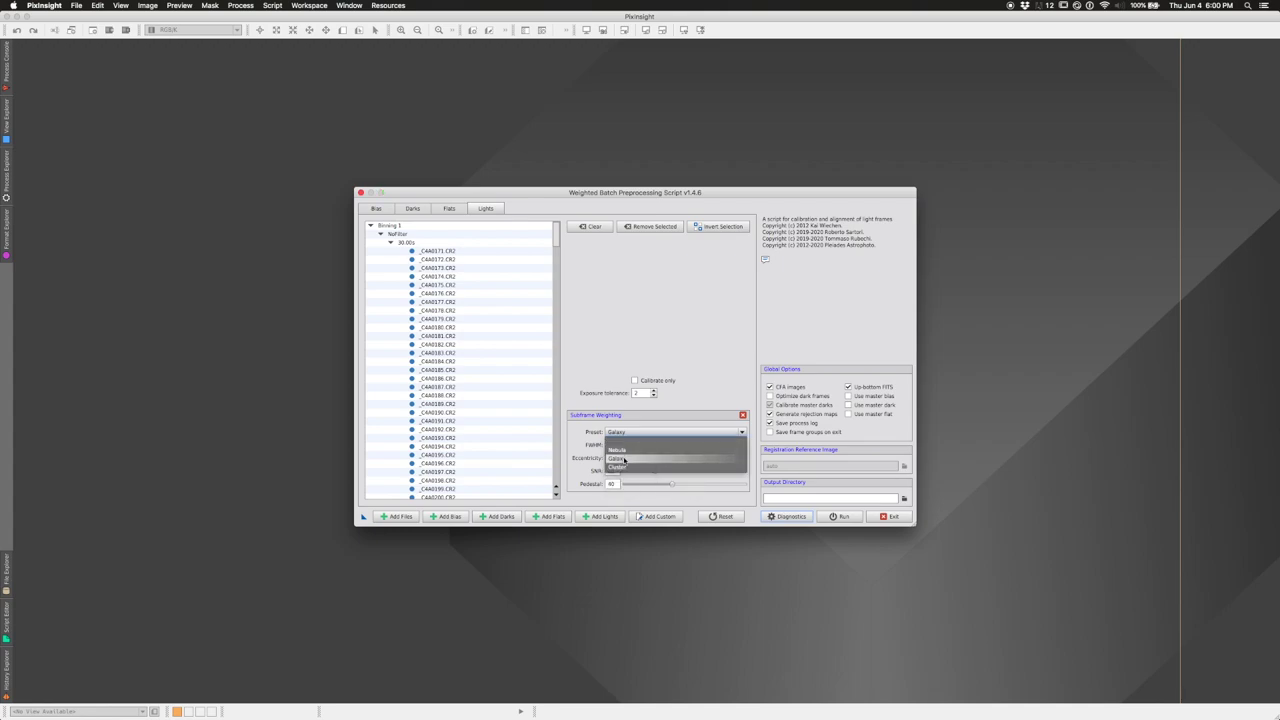
pyautogui.click(622, 466)
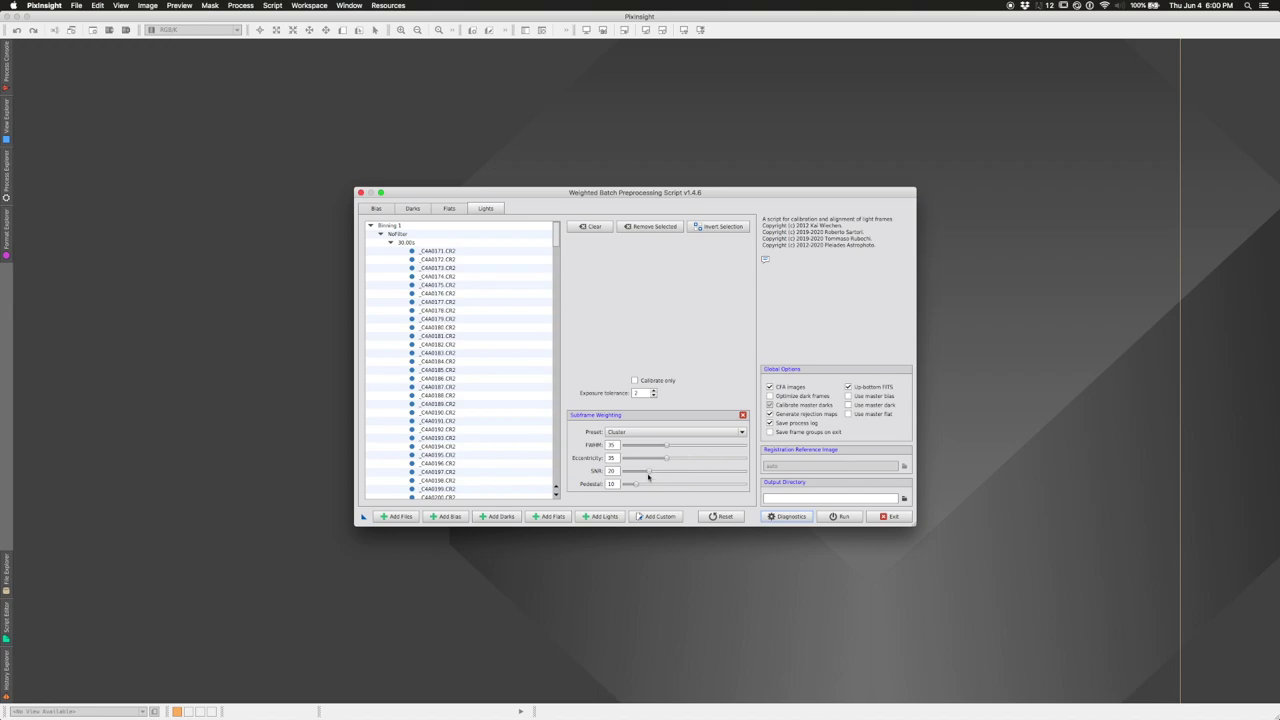
# - Set the subframe weighting preset to Galaxy and close the weighting parameters
pyautogui.click(649, 436)
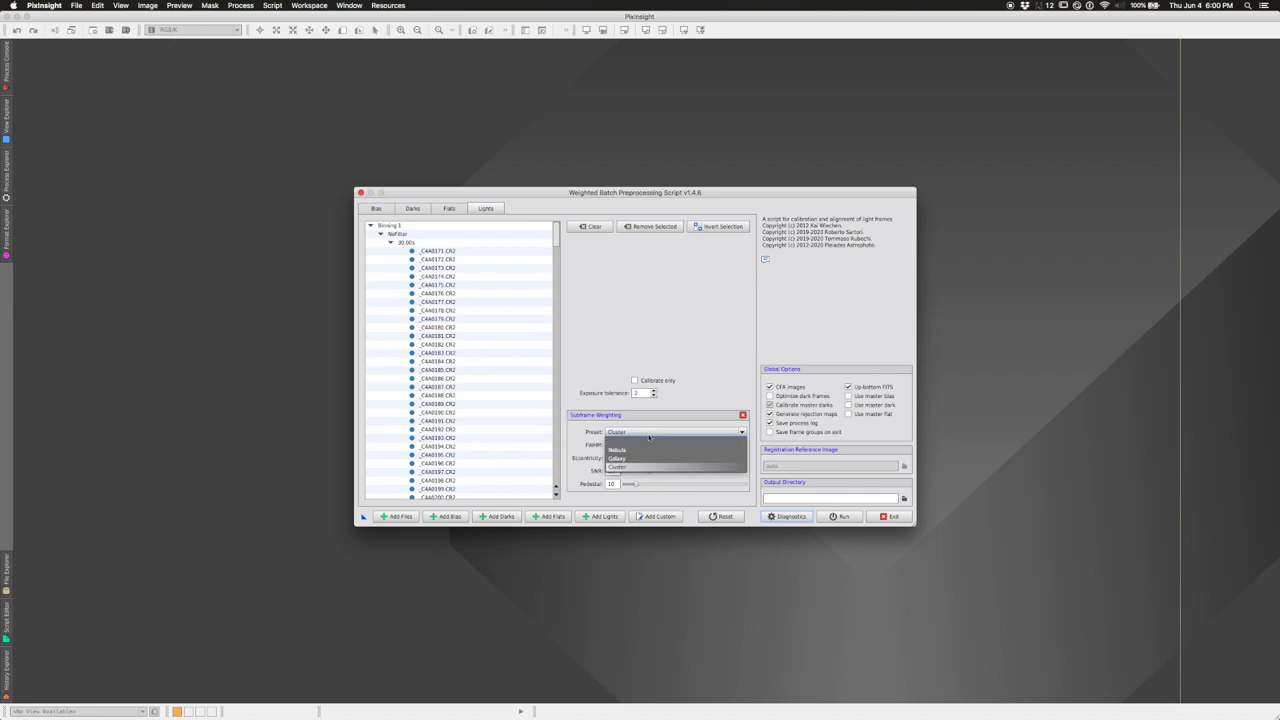
pyautogui.click(626, 459)
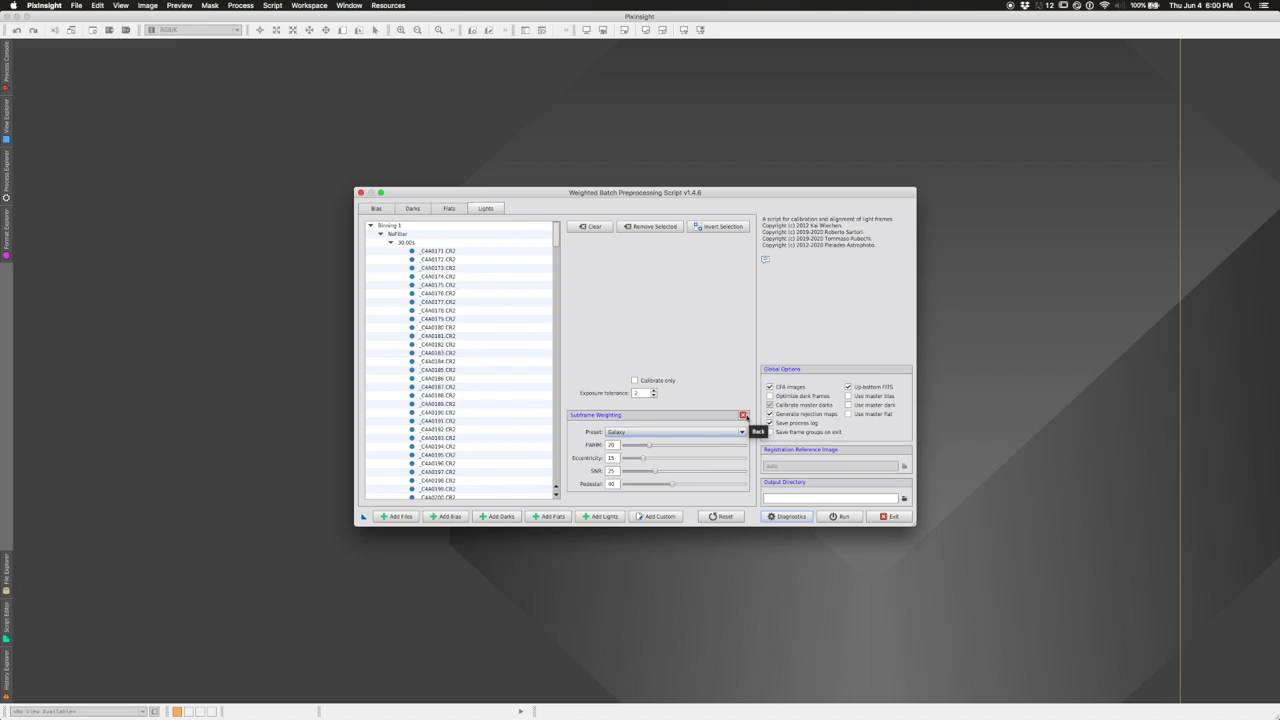
pyautogui.click(743, 415)
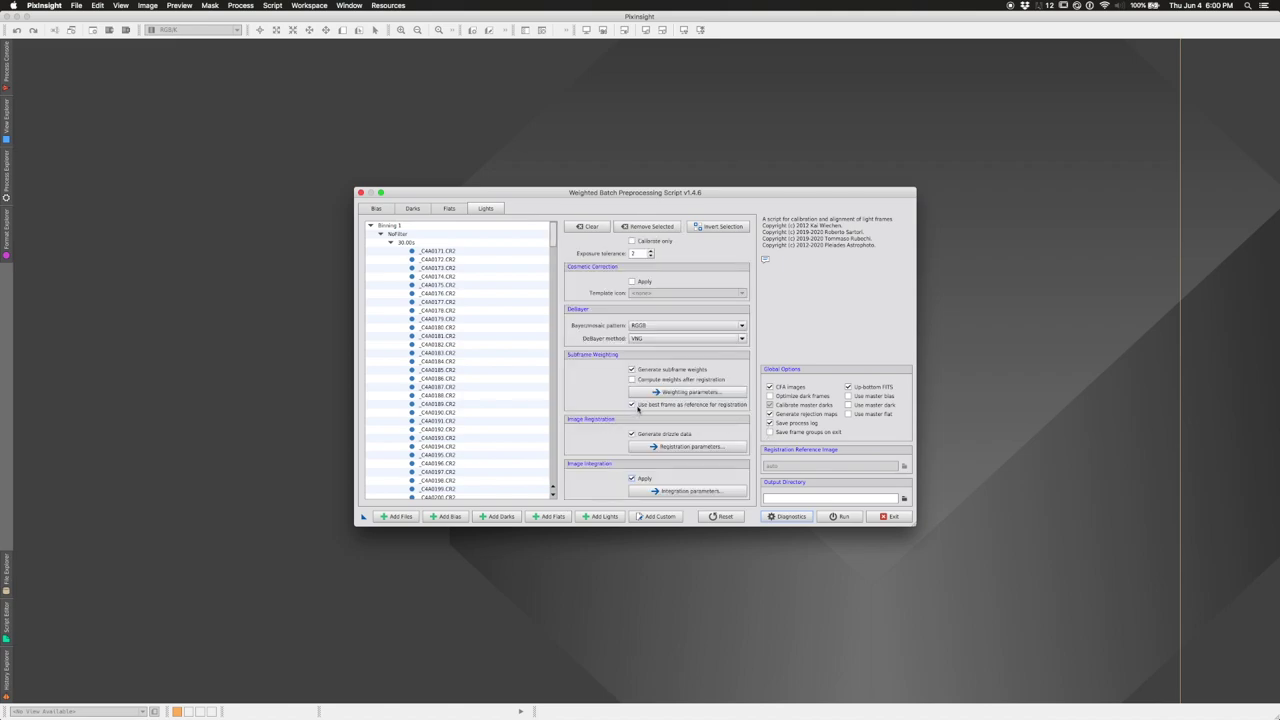
# - Disable using the best frame as registration reference, and choose _C4A0171.CR2 from the lights folder as the registration reference image
pyautogui.moveTo(638, 407)
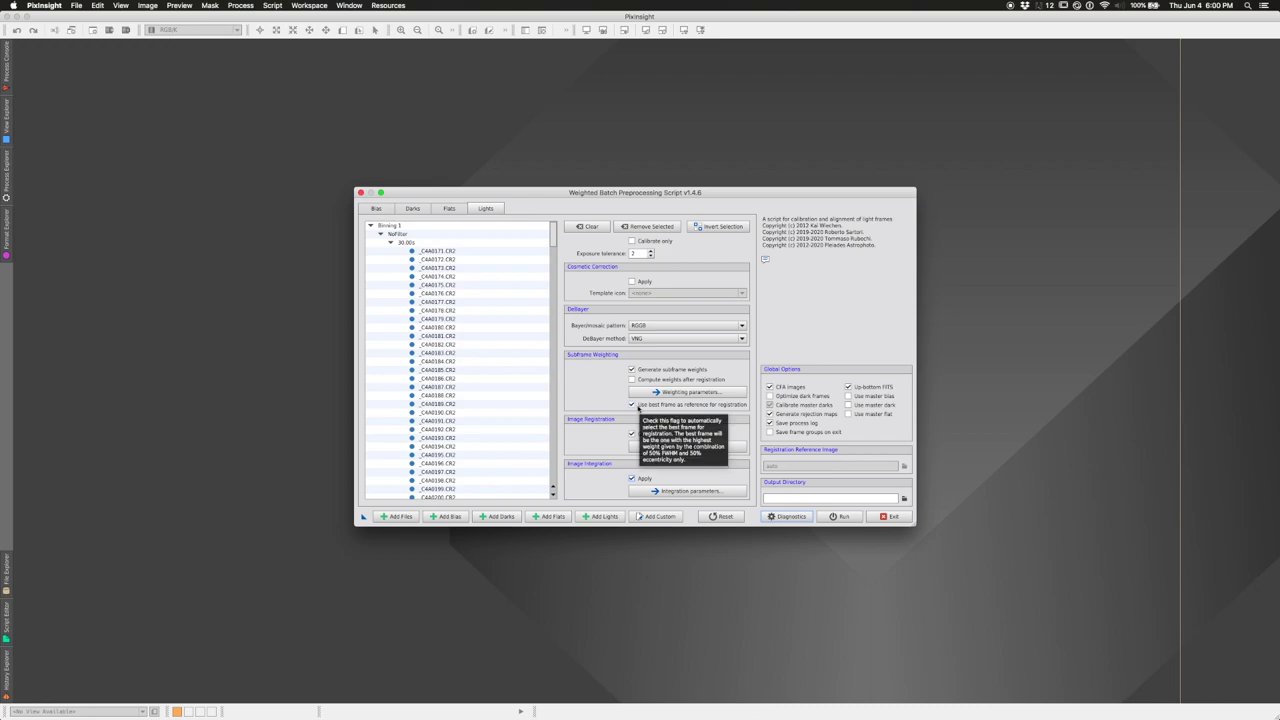
pyautogui.click(632, 404)
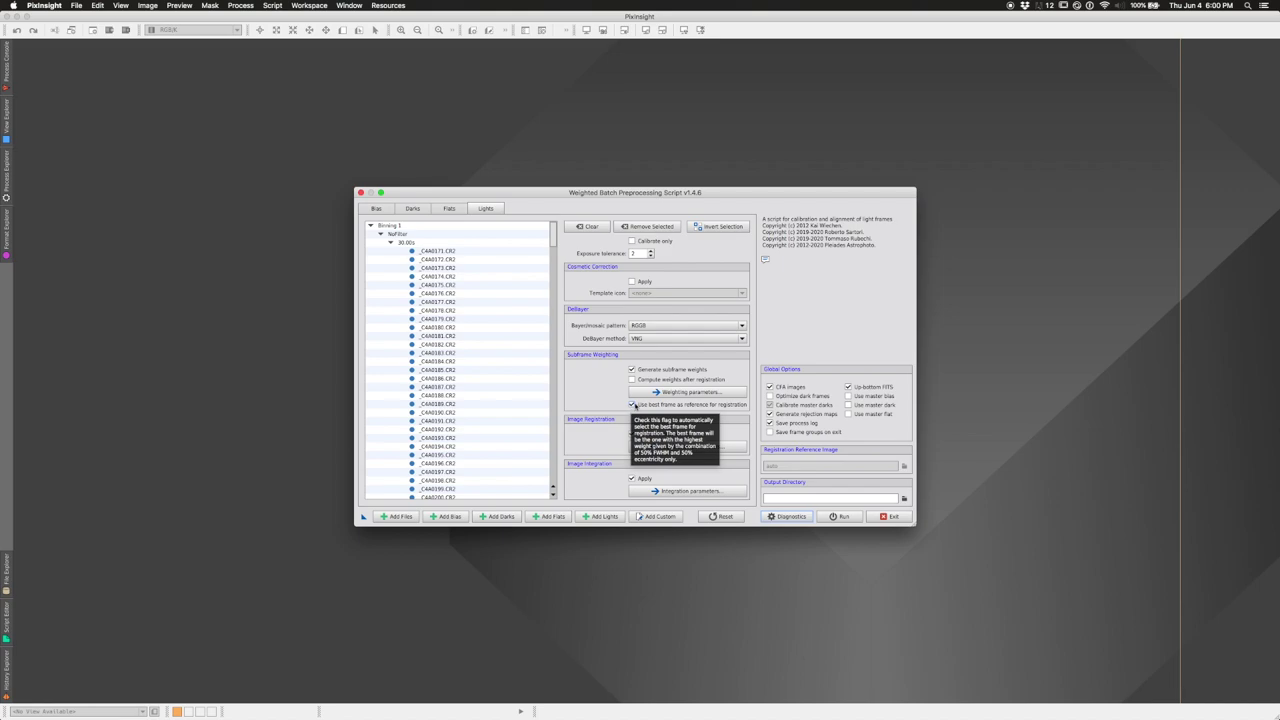
pyautogui.click(632, 405)
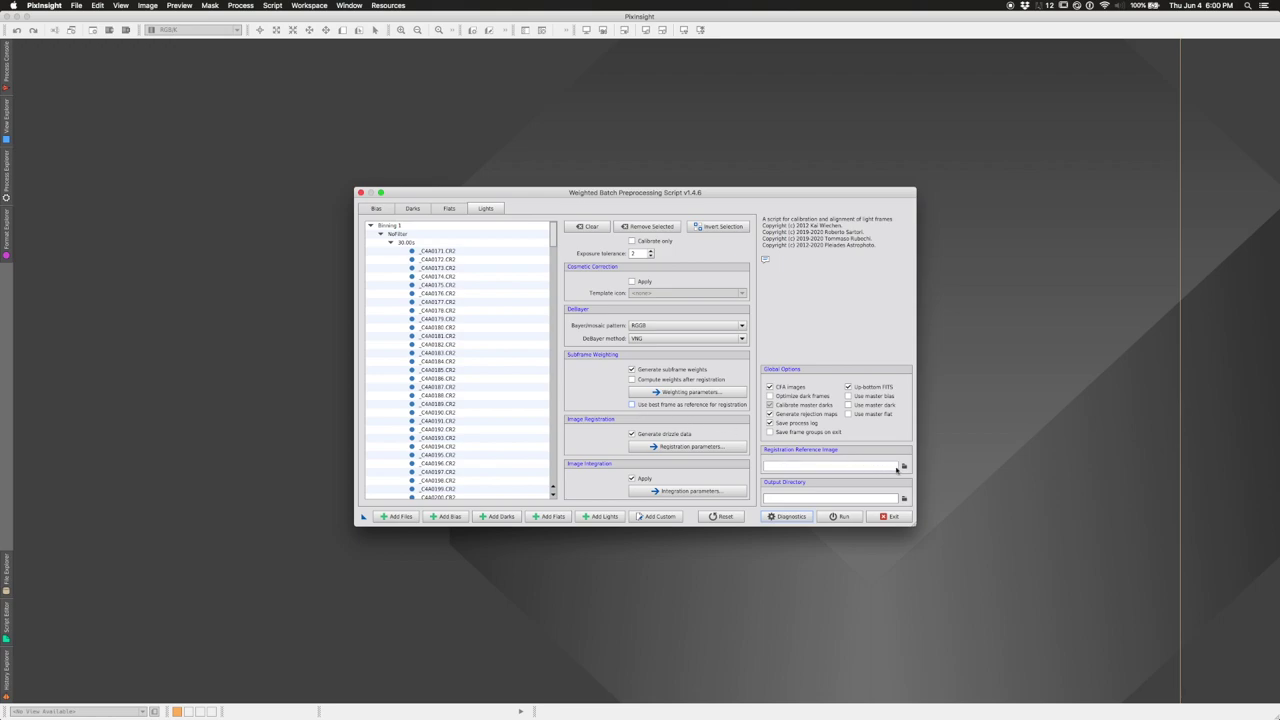
pyautogui.click(898, 466)
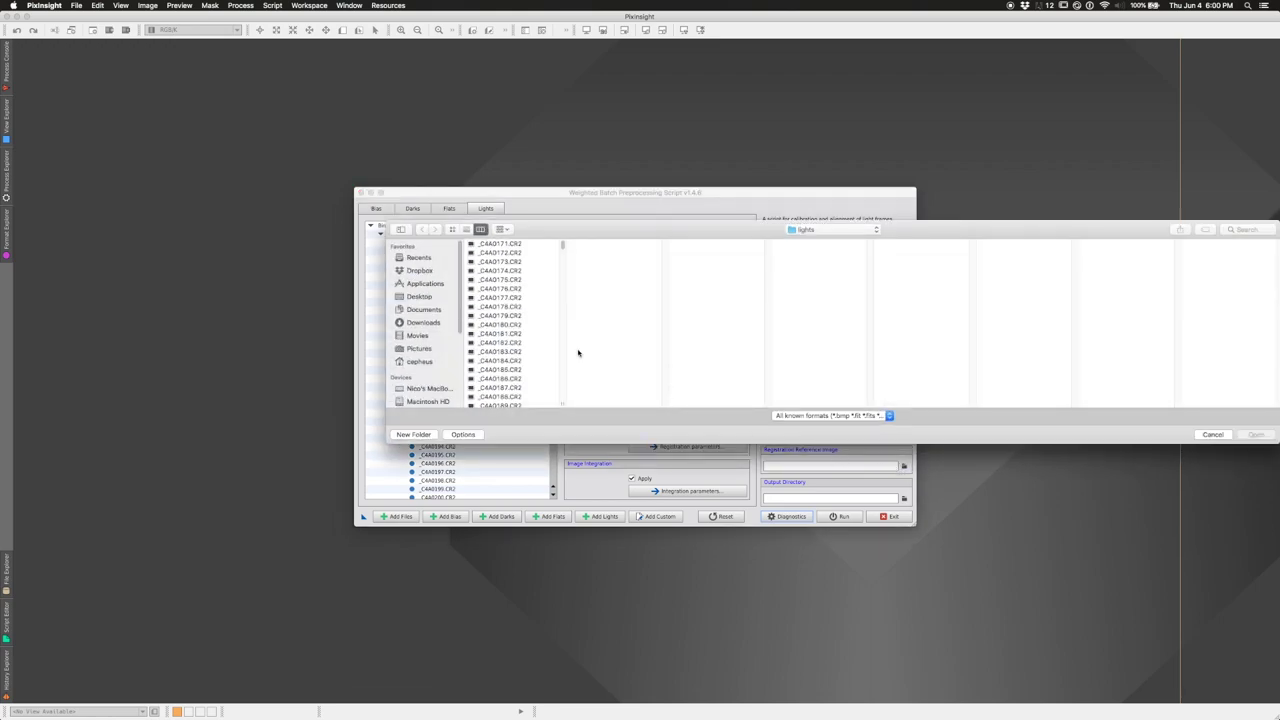
pyautogui.click(504, 244)
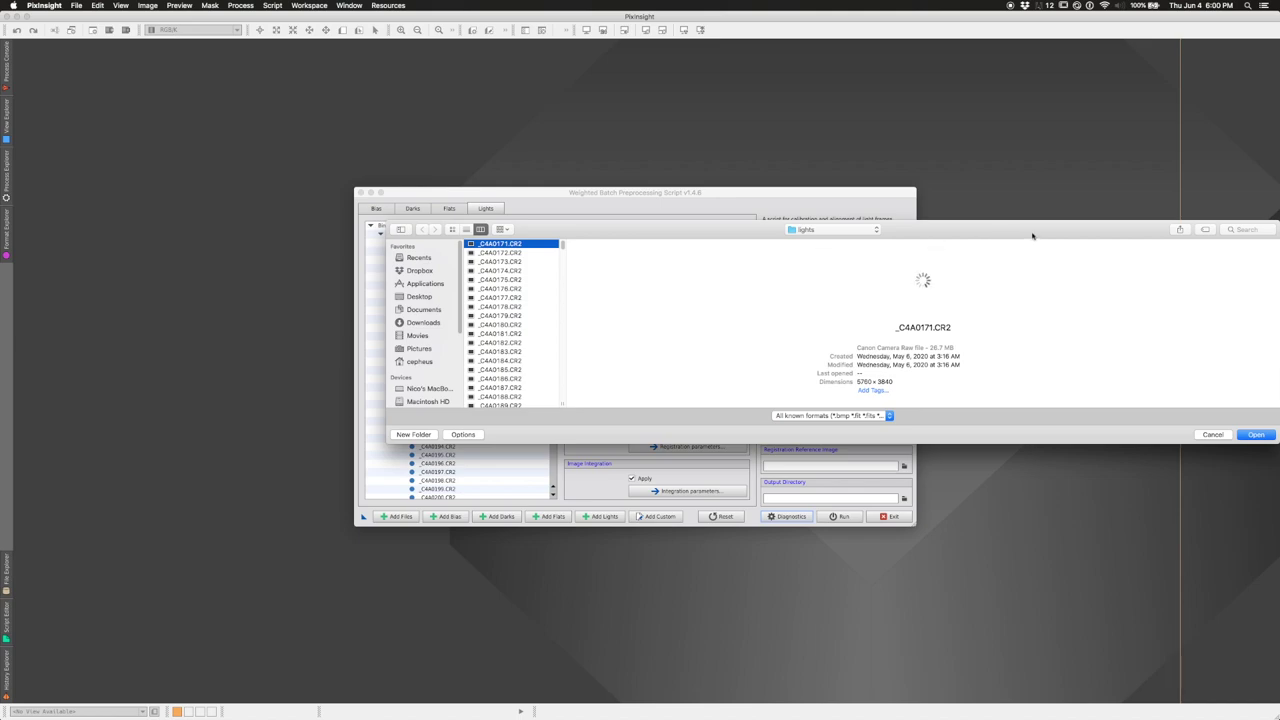
pyautogui.click(1256, 435)
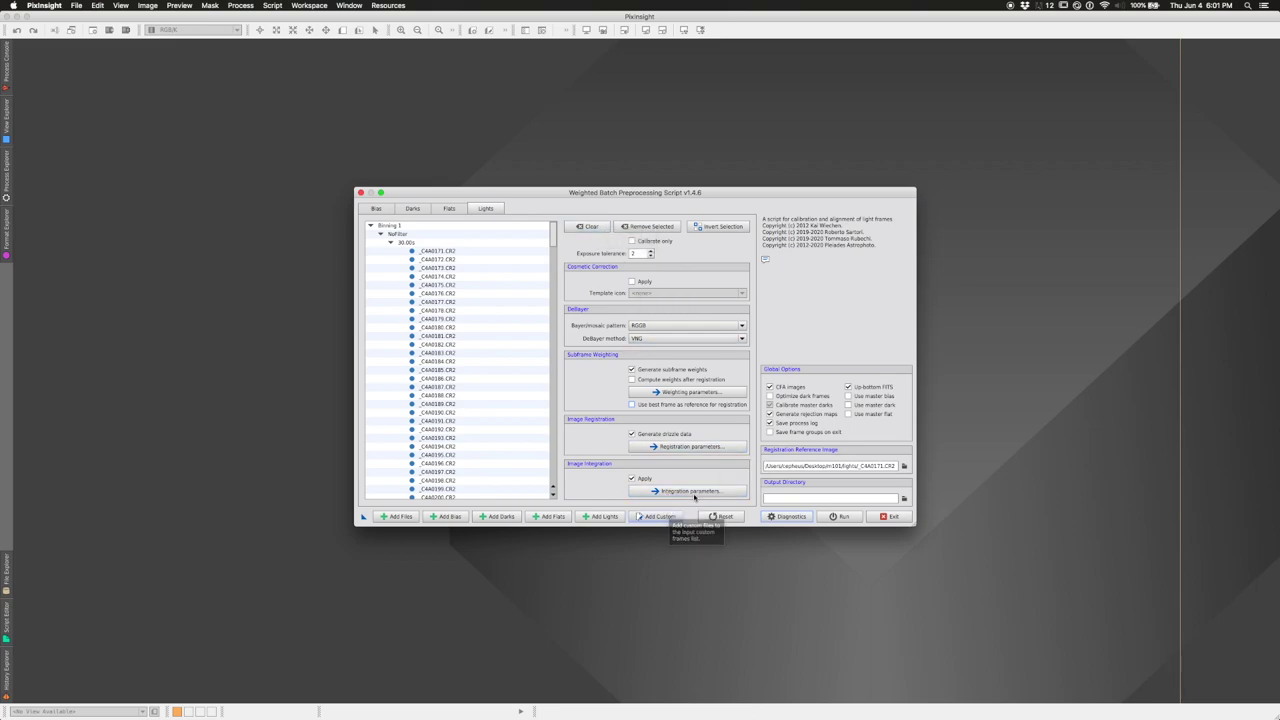
# - Open the light frames' image integration parameters and keep Average as the combination method
pyautogui.click(693, 493)
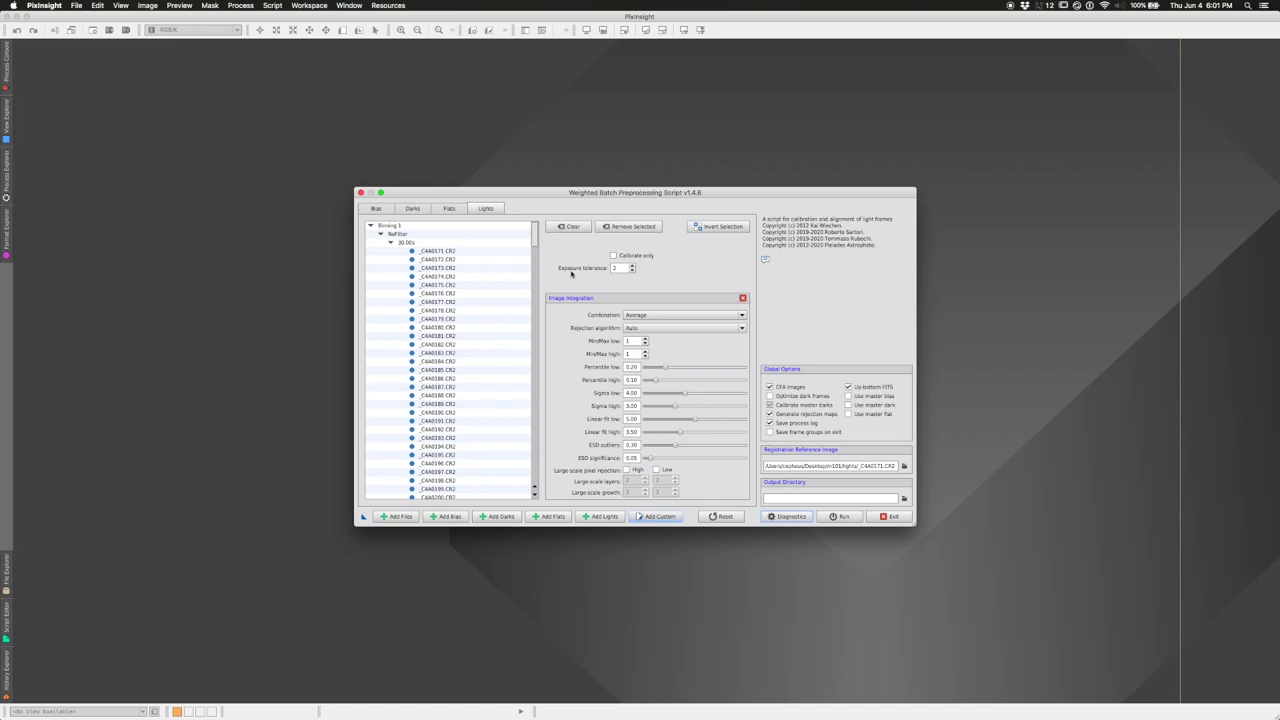
pyautogui.click(649, 318)
pyautogui.click(650, 316)
# - Try Winsorized Sigma Clipping as the lights' rejection algorithm and return the setting to Auto
pyautogui.click(649, 328)
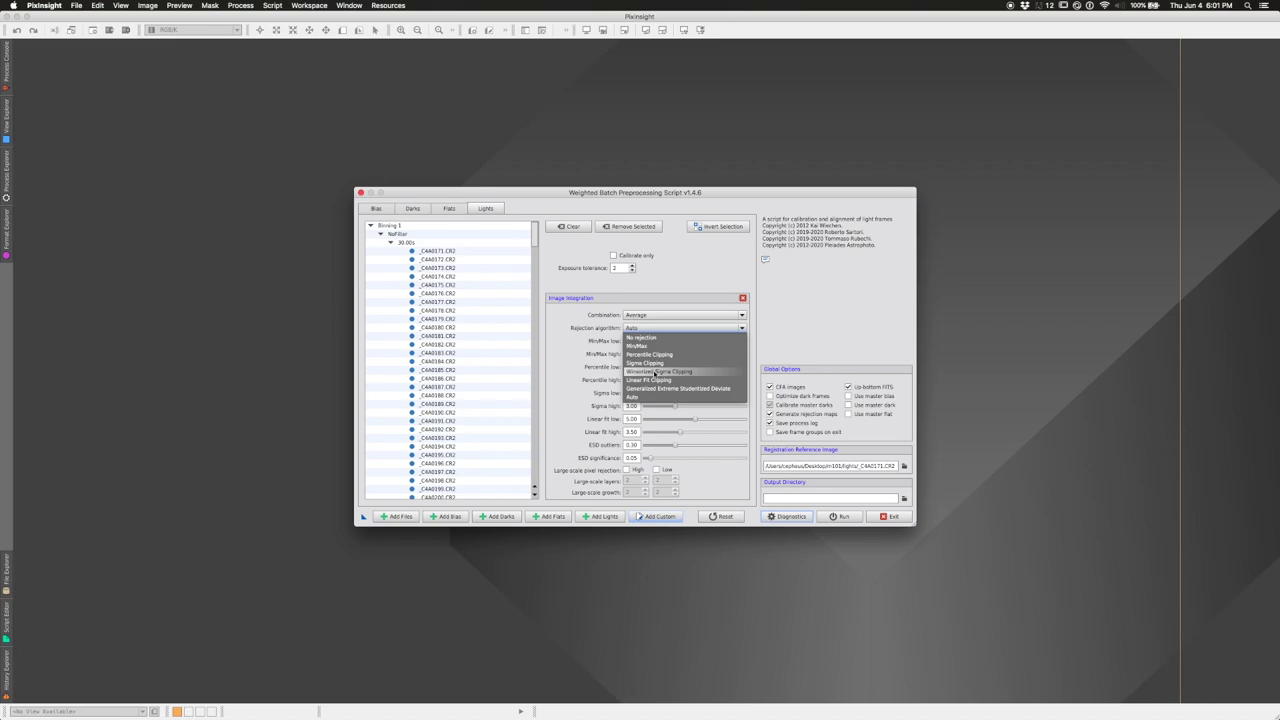
pyautogui.click(655, 372)
pyautogui.click(643, 330)
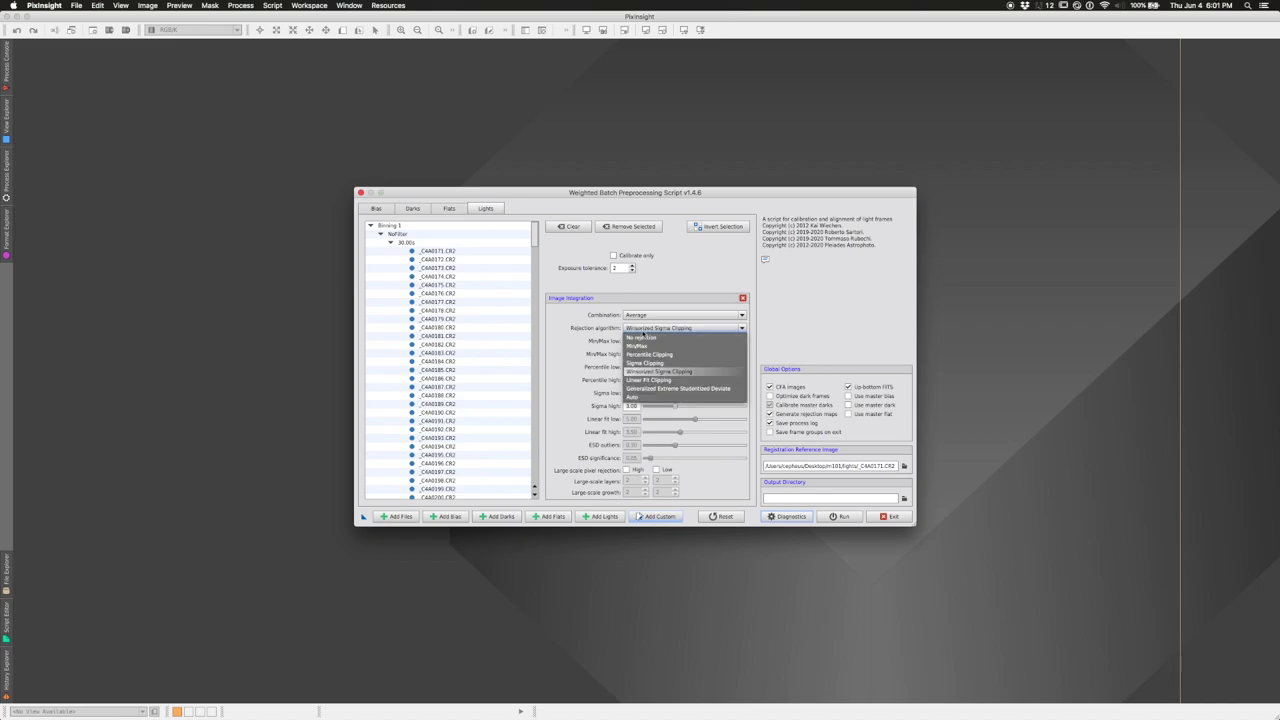
pyautogui.click(641, 398)
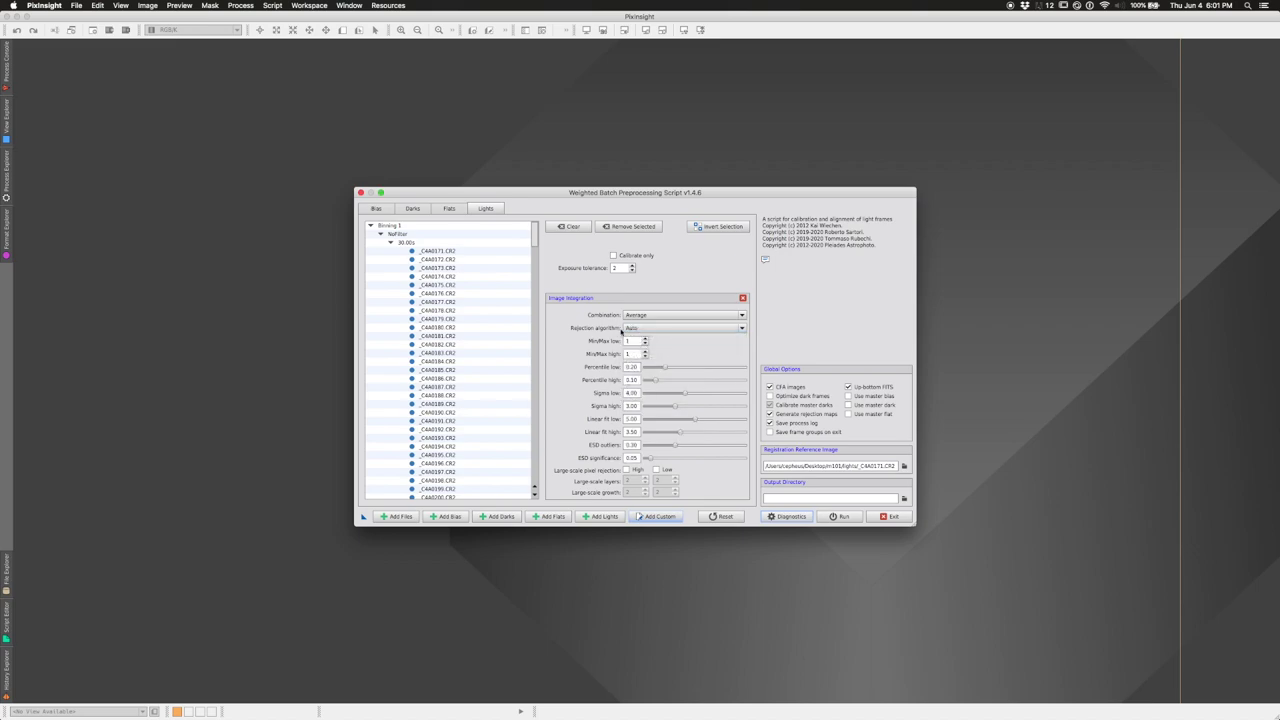
# - Set the rejection algorithm for integrating the light frames to Winsorized Sigma Clipping
pyautogui.moveTo(621, 332)
pyautogui.click(635, 328)
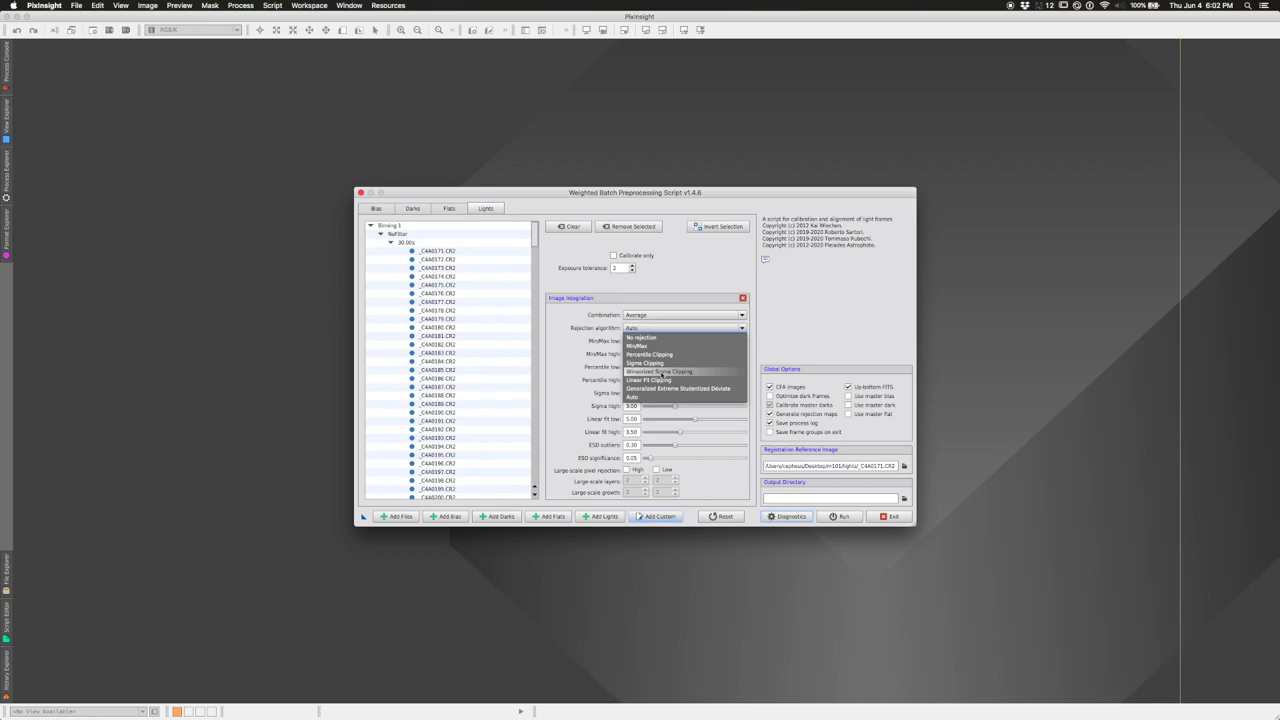
pyautogui.click(661, 374)
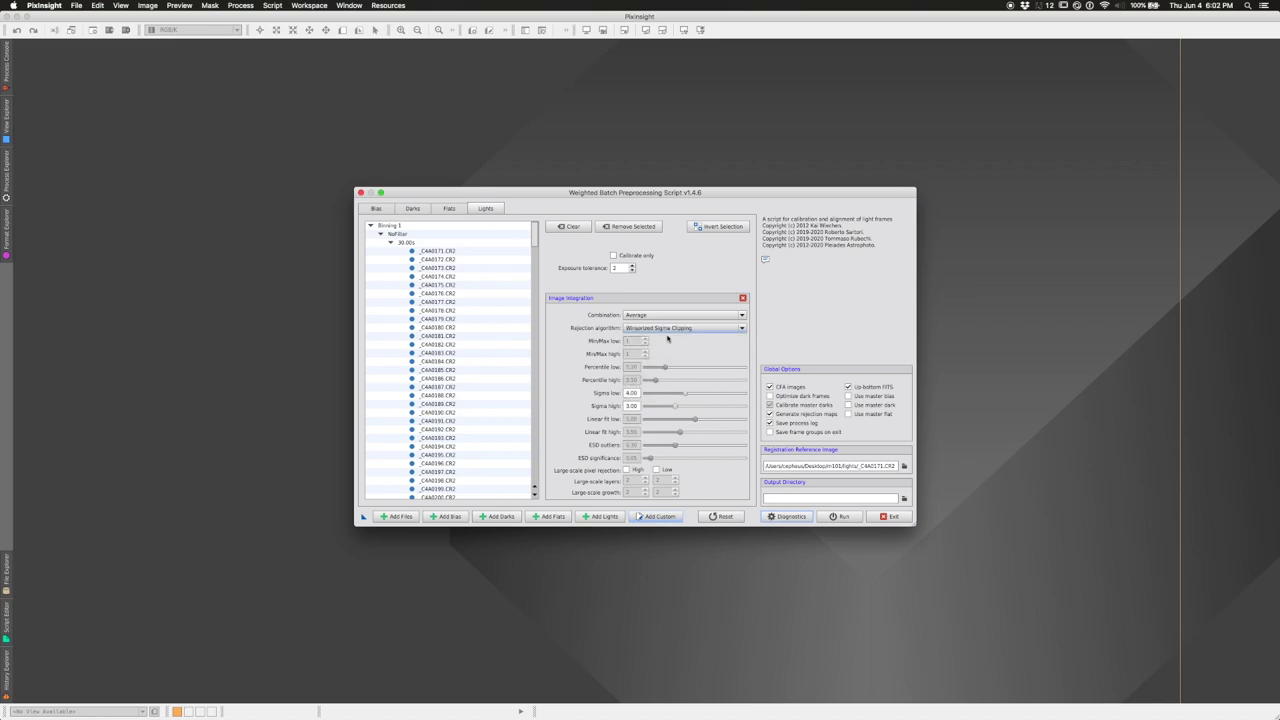
pyautogui.click(668, 330)
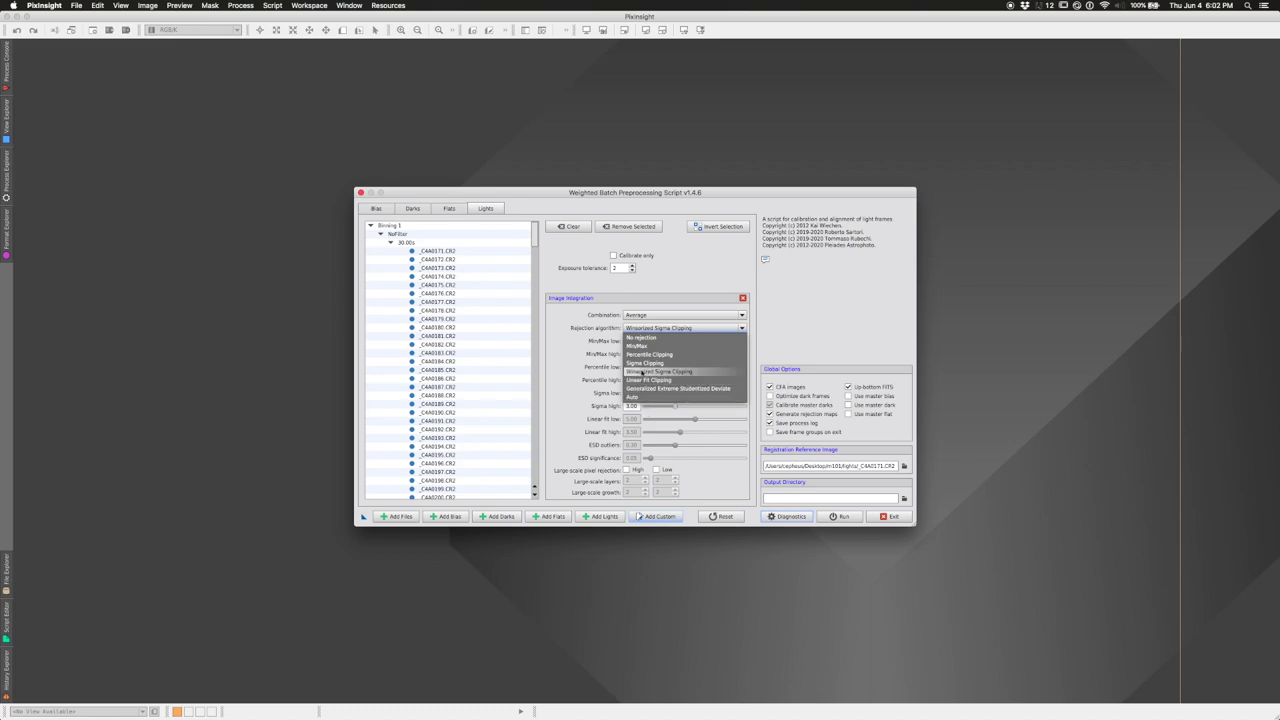
pyautogui.click(641, 372)
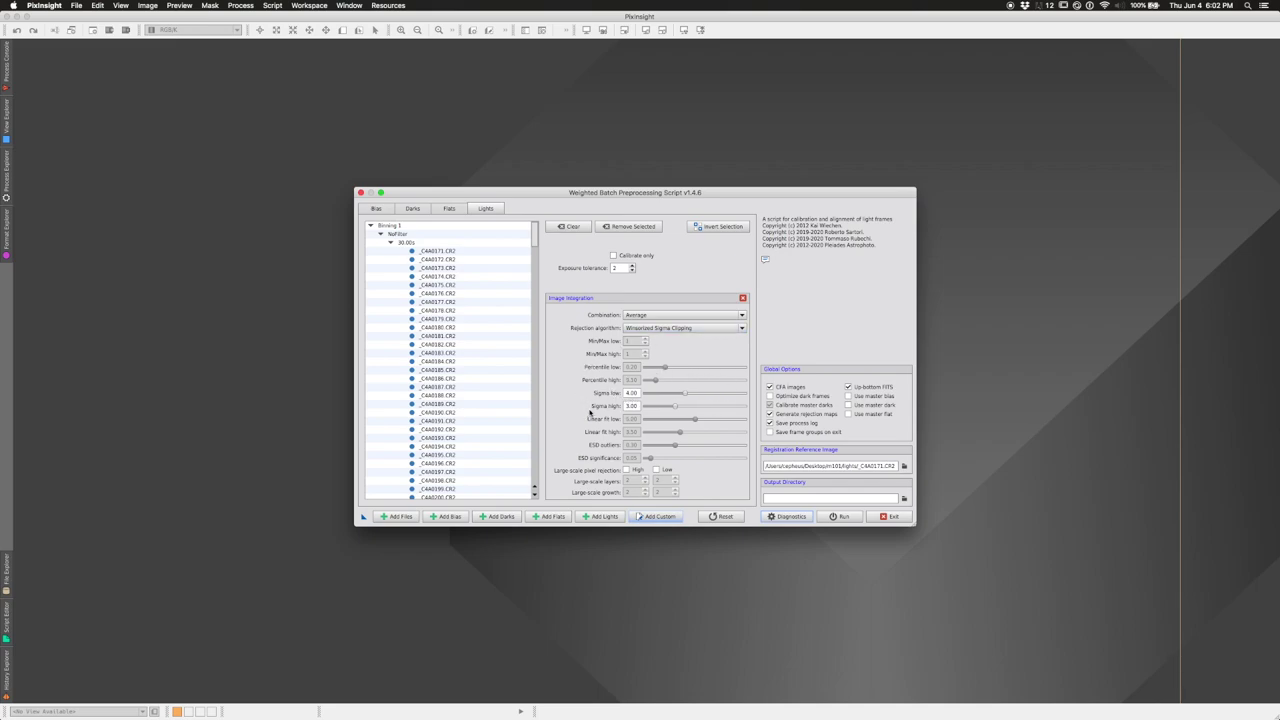
# - Set the lights' Sigma low clipping factor to 3.00 and close the image integration parameters
pyautogui.moveTo(686, 392); pyautogui.dragTo(675, 396)
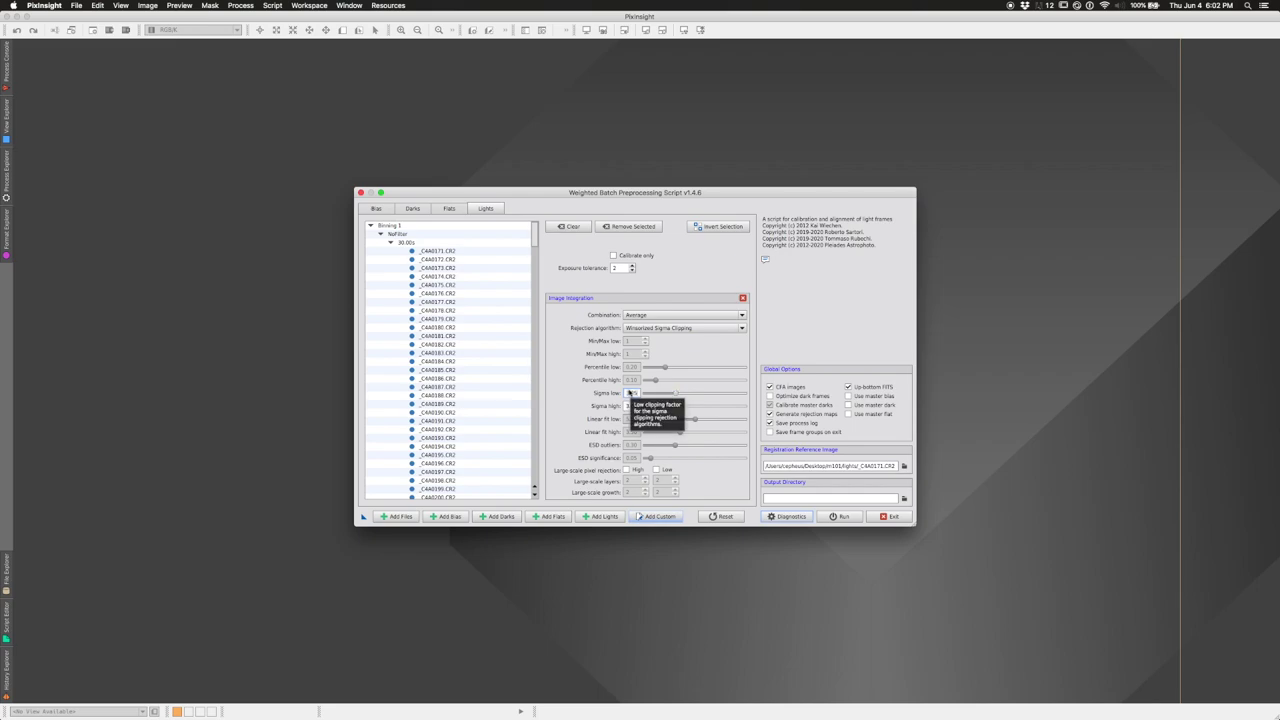
pyautogui.press('Return')
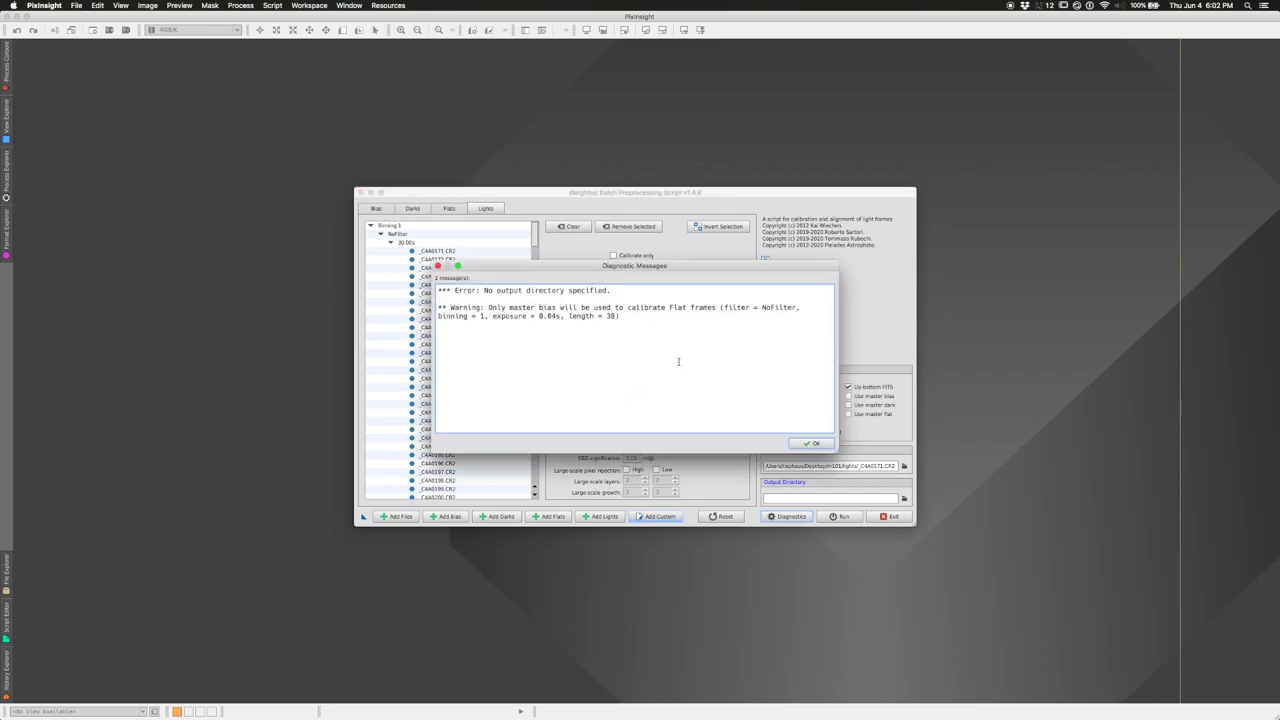
pyautogui.click(810, 443)
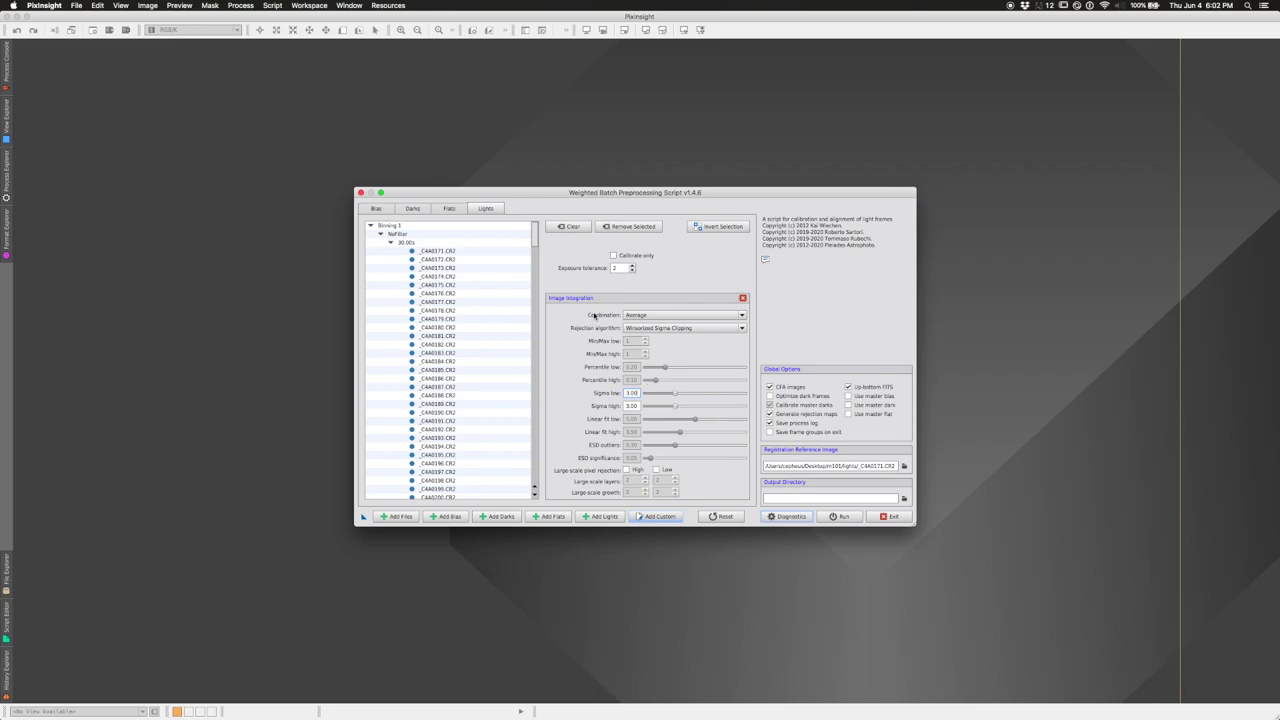
pyautogui.click(743, 298)
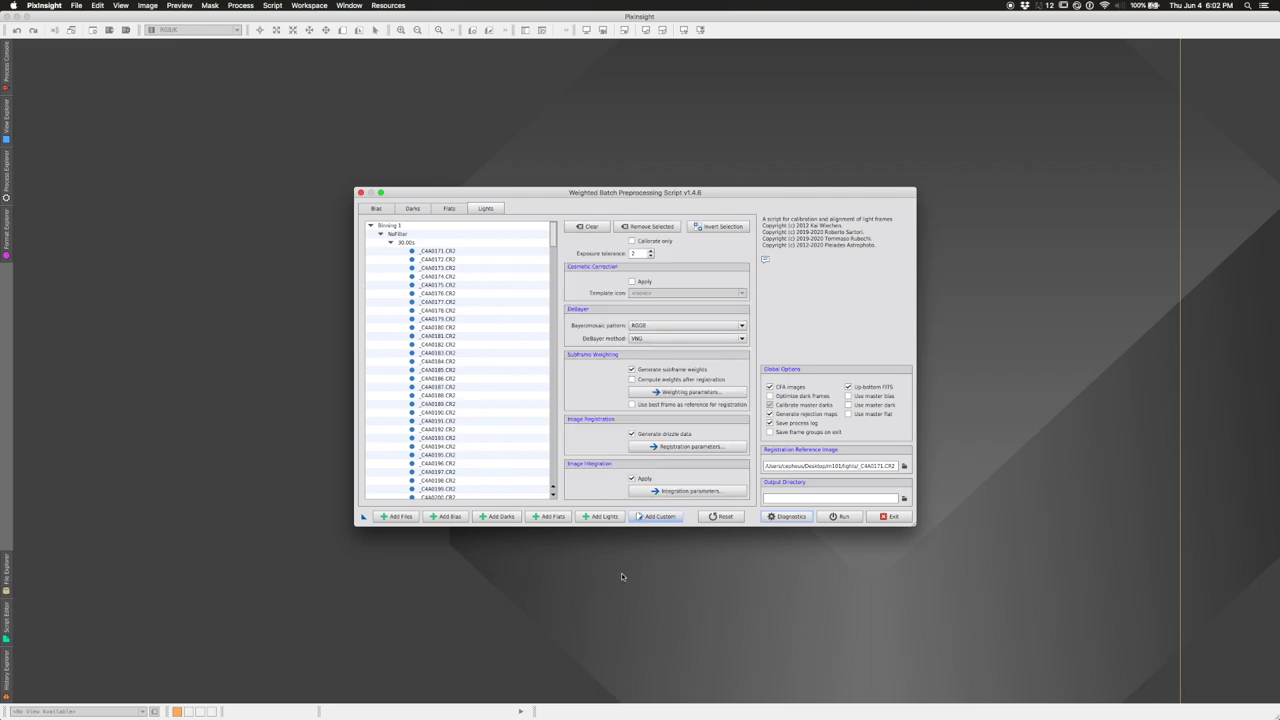
# - Disable drizzle data generation and set the output directory to a new folder named wbpp inside the m101 folder
pyautogui.click(632, 434)
pyautogui.click(905, 498)
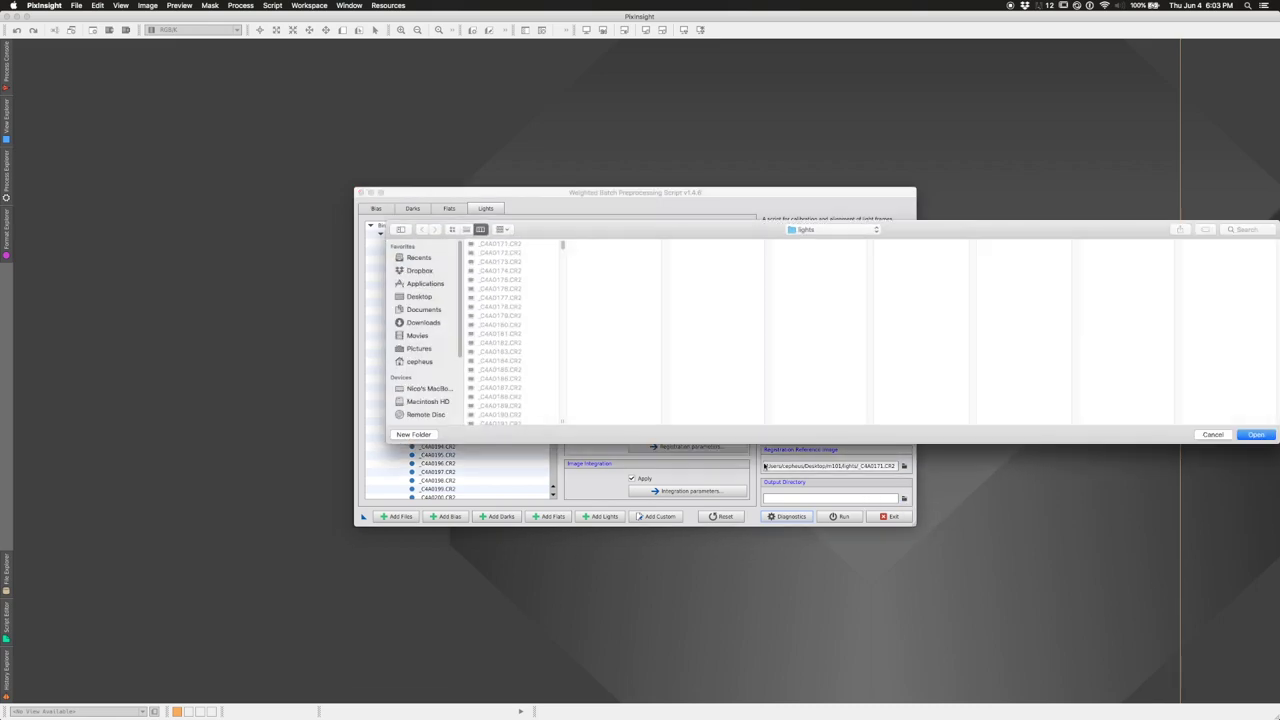
pyautogui.click(838, 230)
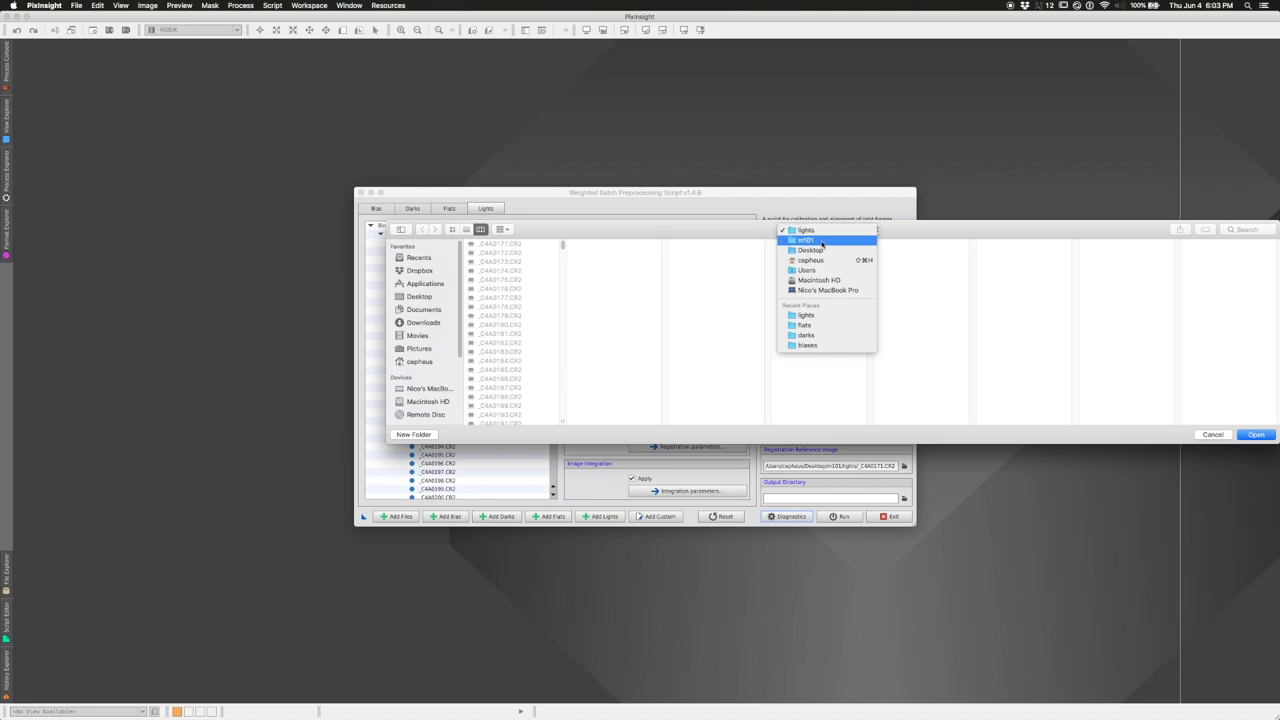
pyautogui.click(811, 241)
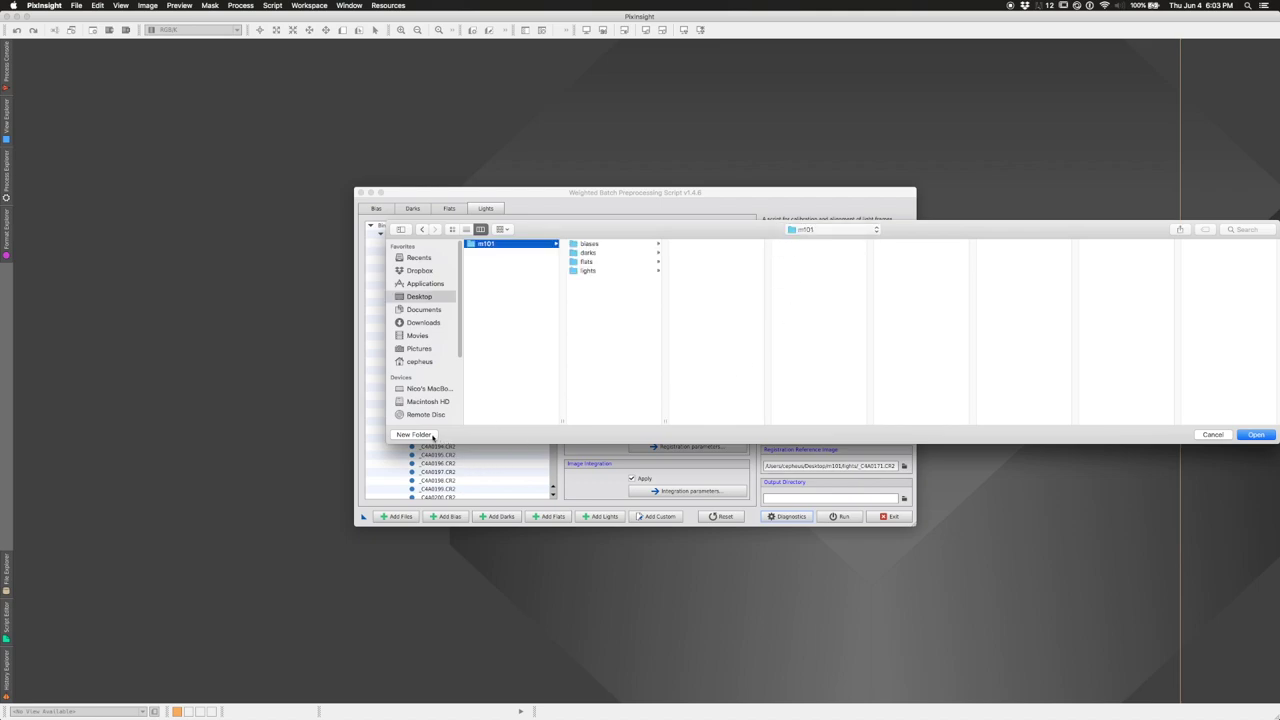
pyautogui.click(414, 434)
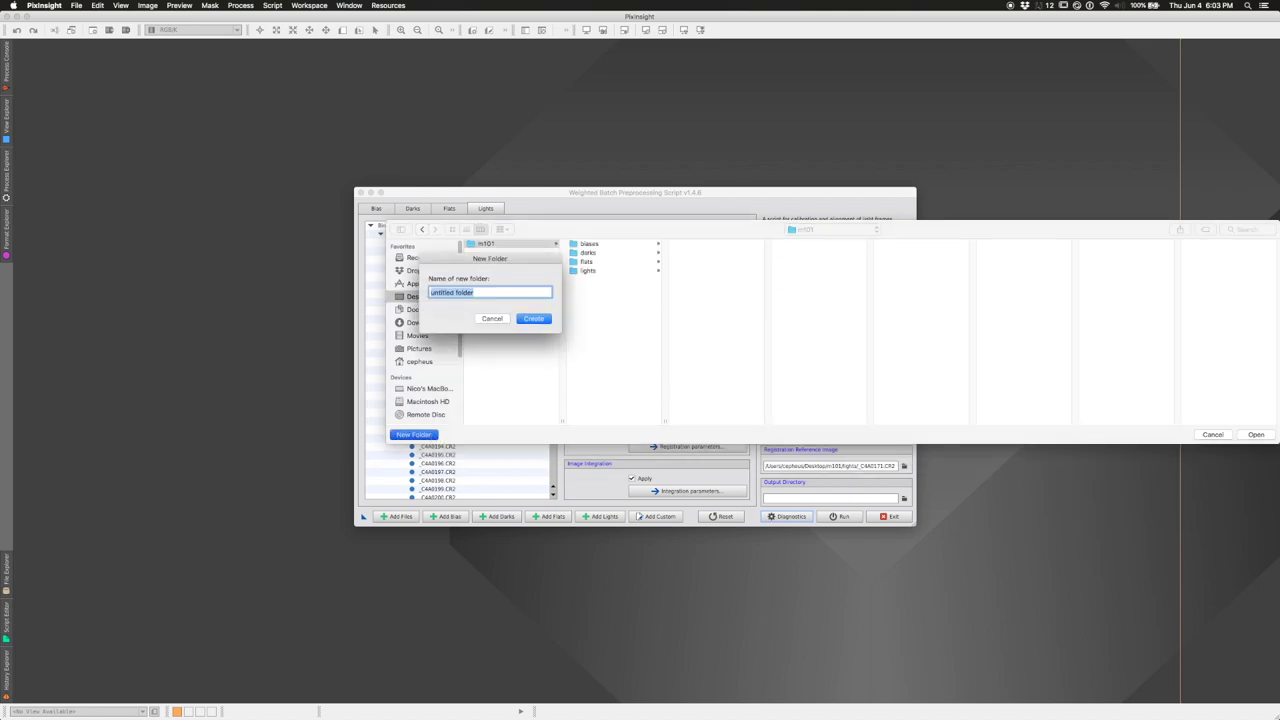
pyautogui.write('b')
pyautogui.press('BackSpace')
pyautogui.write('wbpp')
pyautogui.click(535, 320)
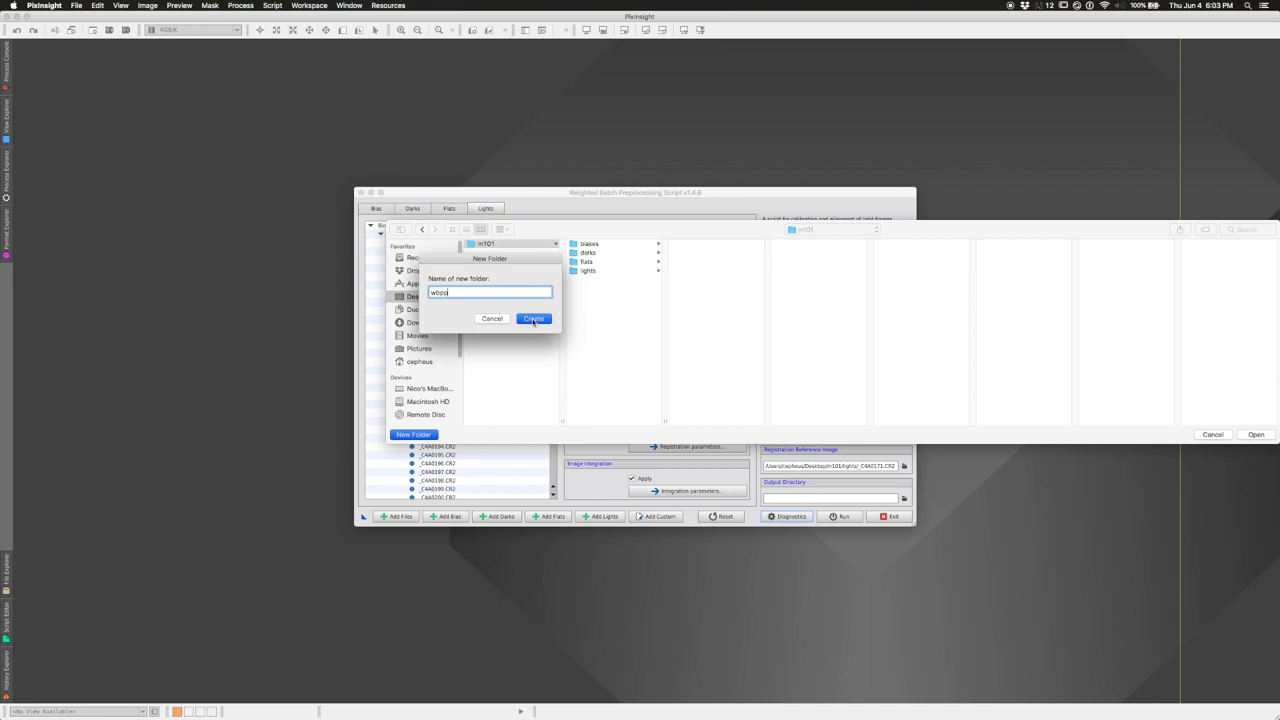
pyautogui.click(1256, 434)
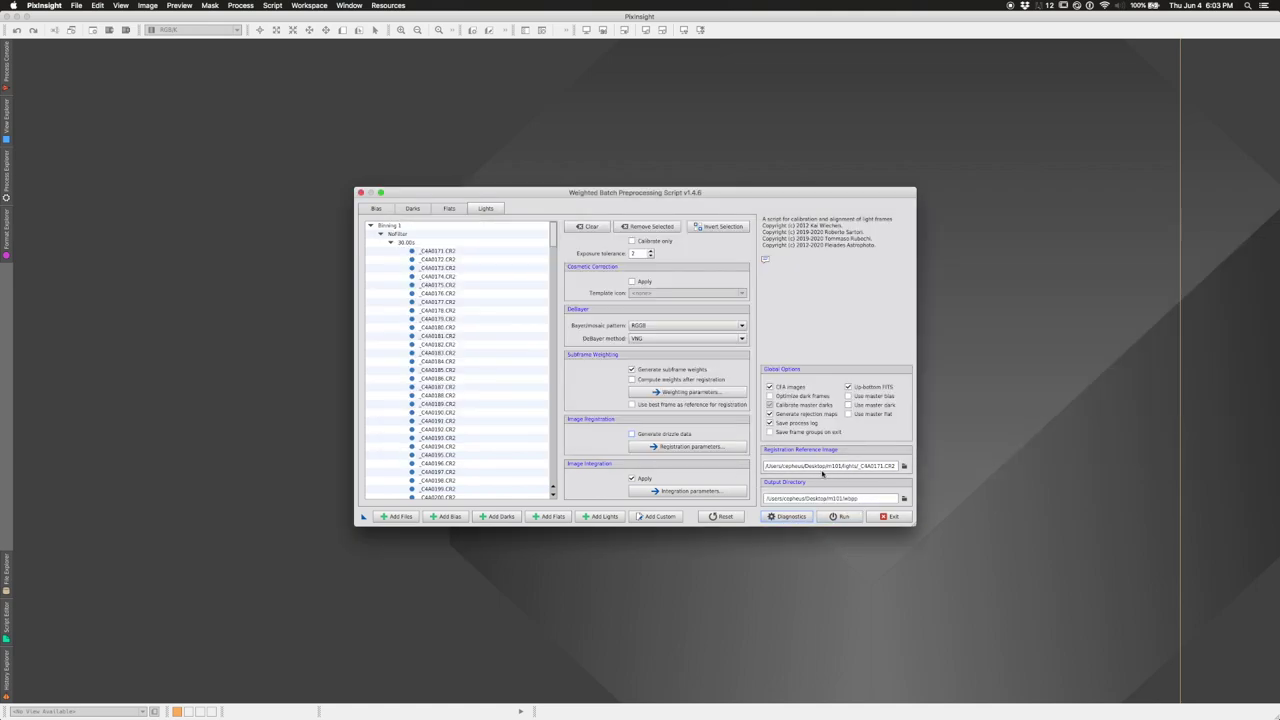
# - Review the loaded files and integration settings for the bias, dark, flat and light frames
pyautogui.click(374, 209)
pyautogui.click(410, 209)
pyautogui.click(449, 209)
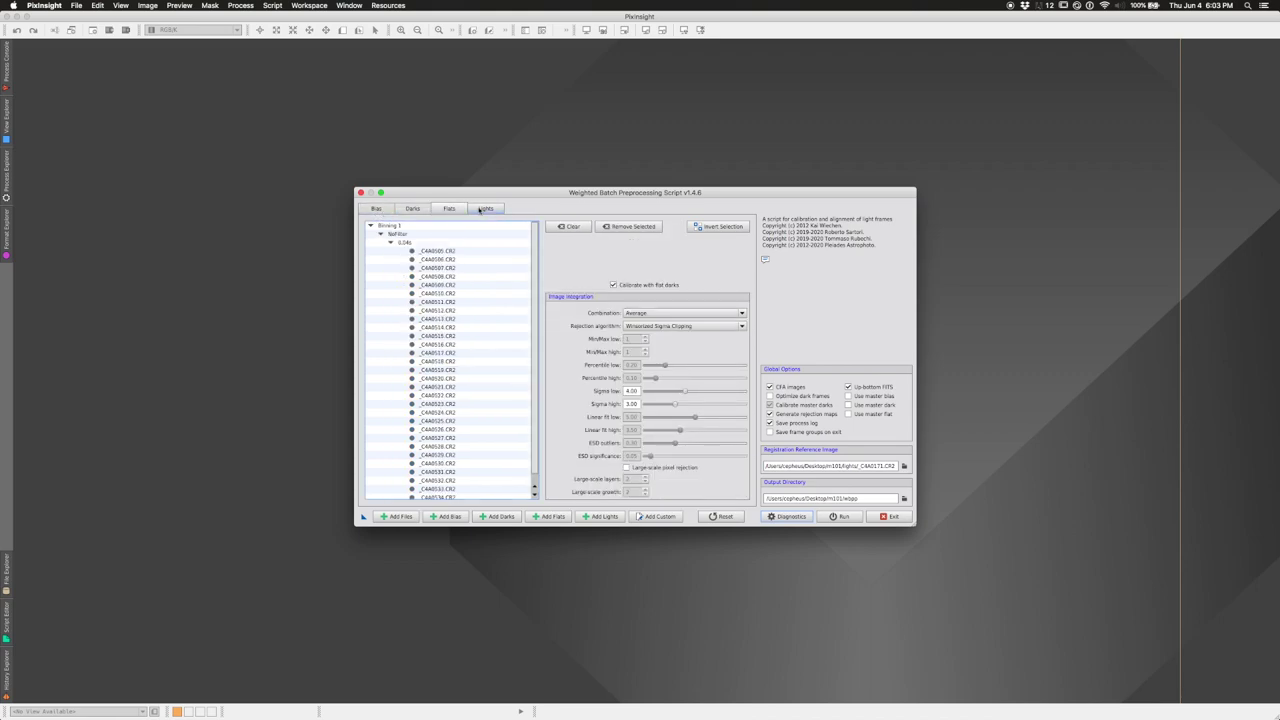
pyautogui.click(485, 208)
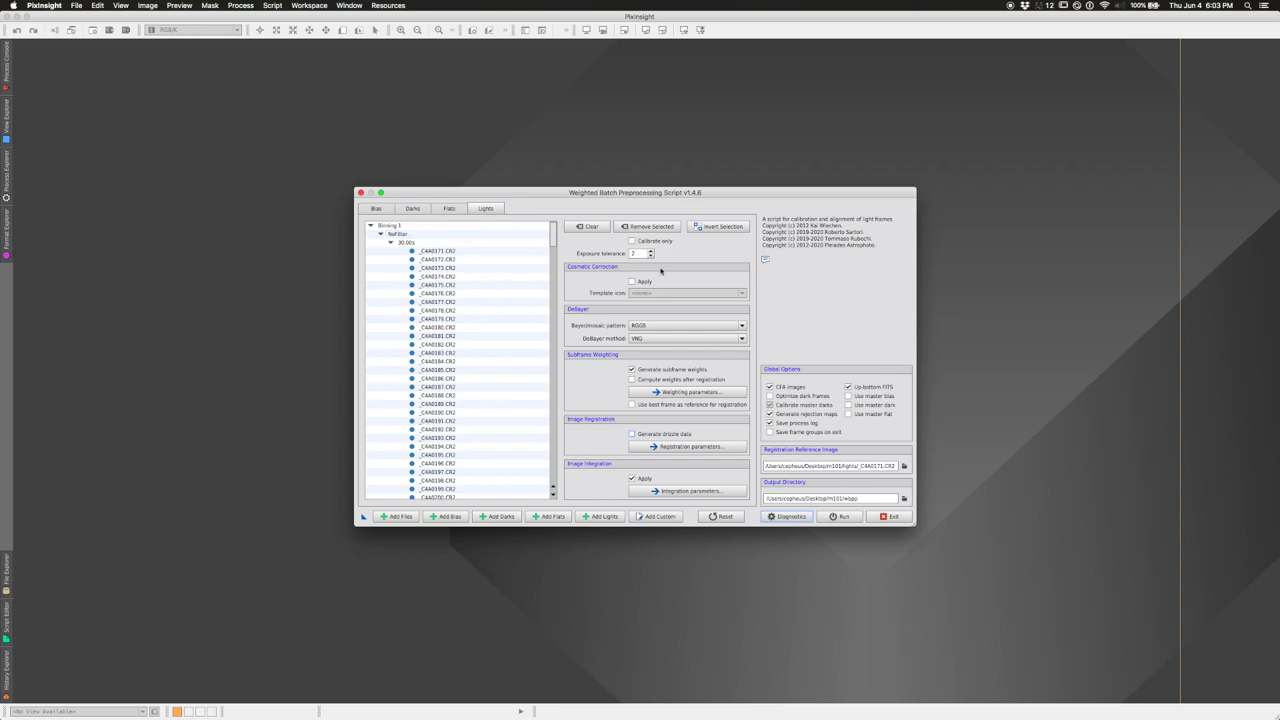
pyautogui.click(450, 210)
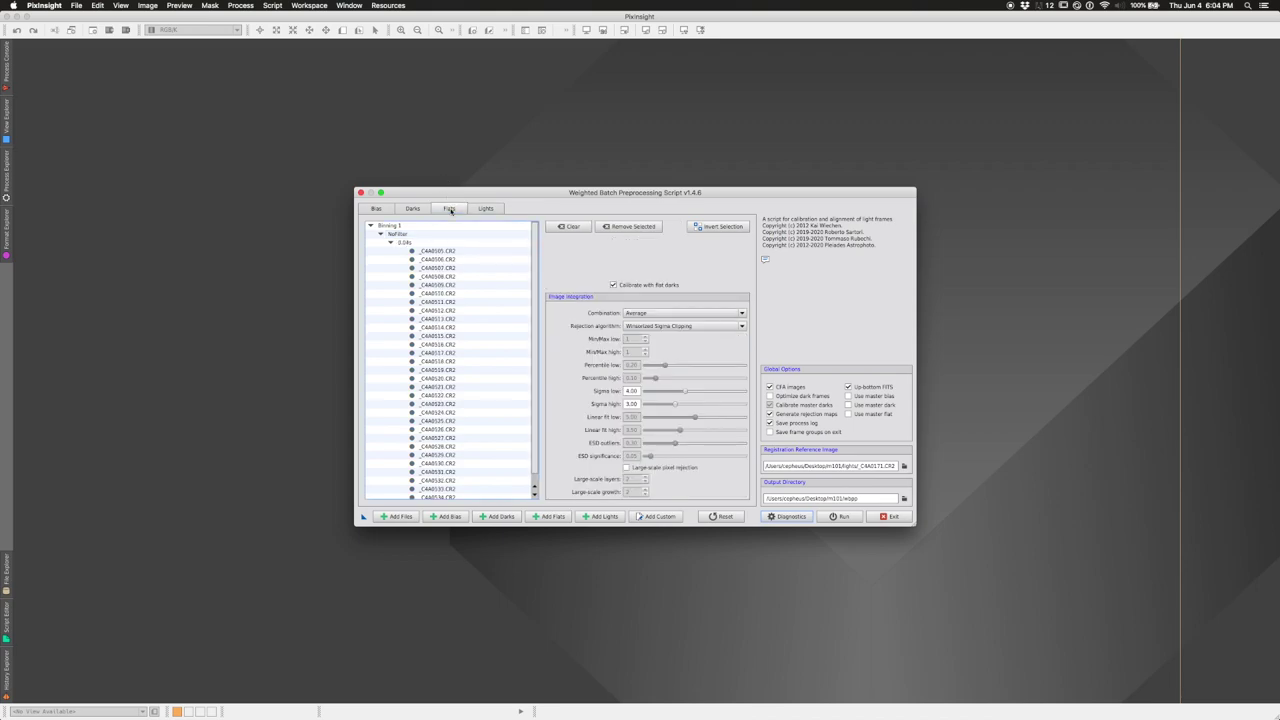
pyautogui.click(413, 209)
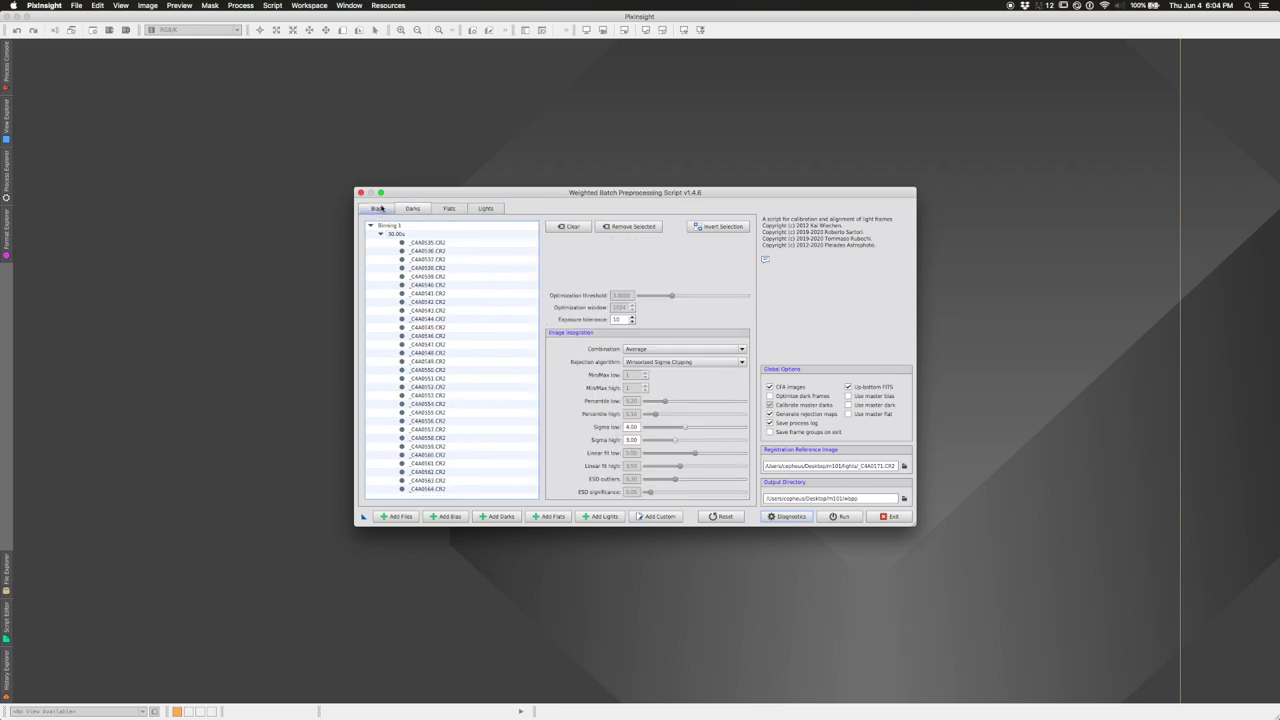
pyautogui.click(381, 207)
pyautogui.click(405, 209)
pyautogui.click(450, 210)
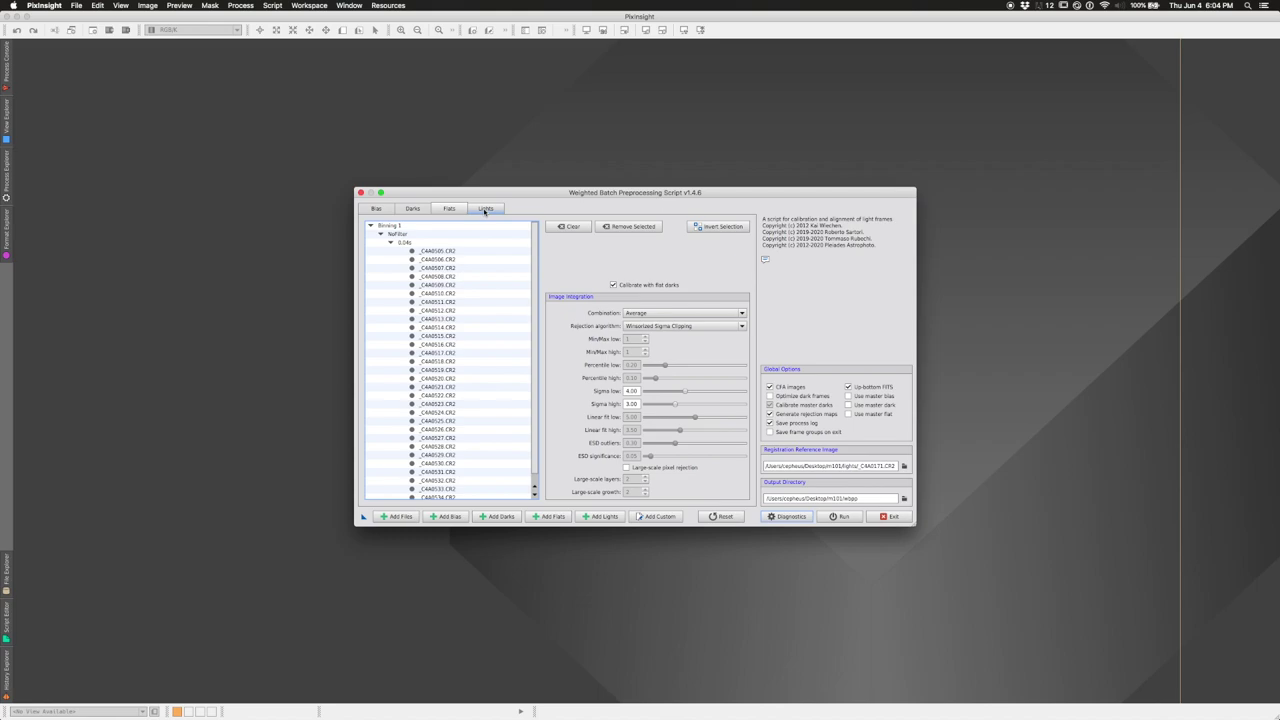
pyautogui.click(485, 210)
pyautogui.click(414, 210)
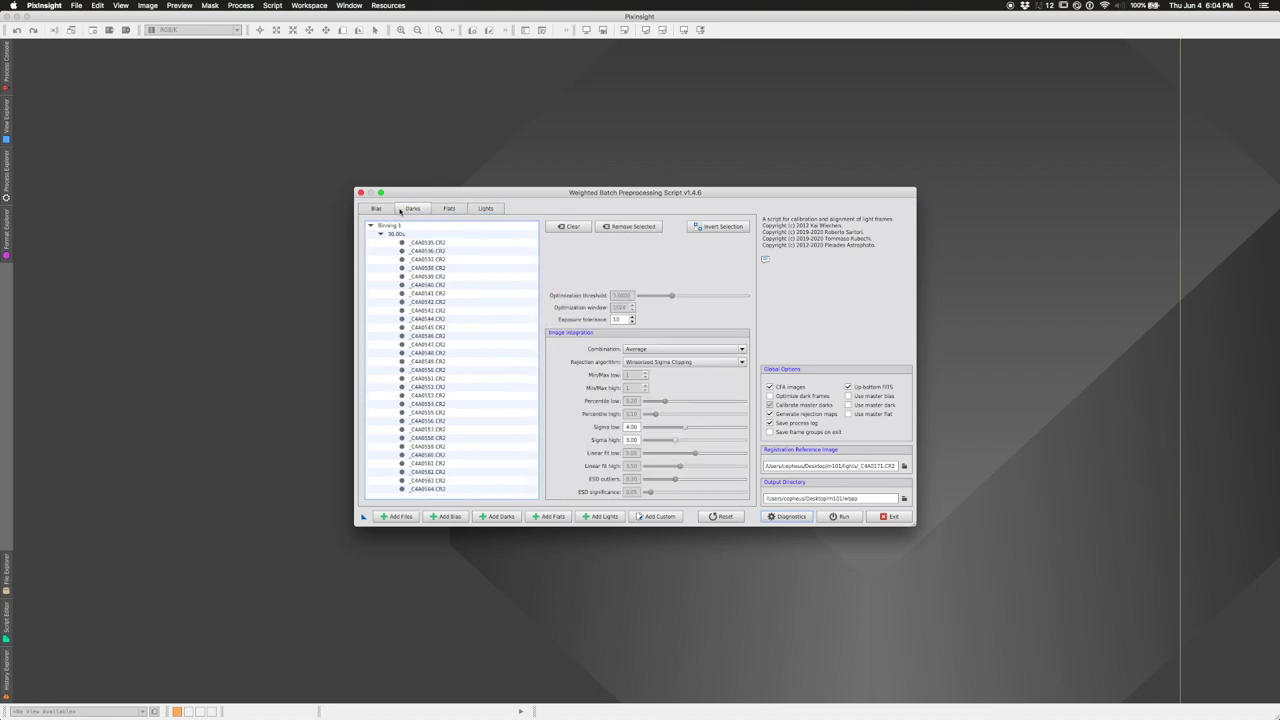
pyautogui.click(377, 210)
pyautogui.click(424, 211)
pyautogui.click(449, 209)
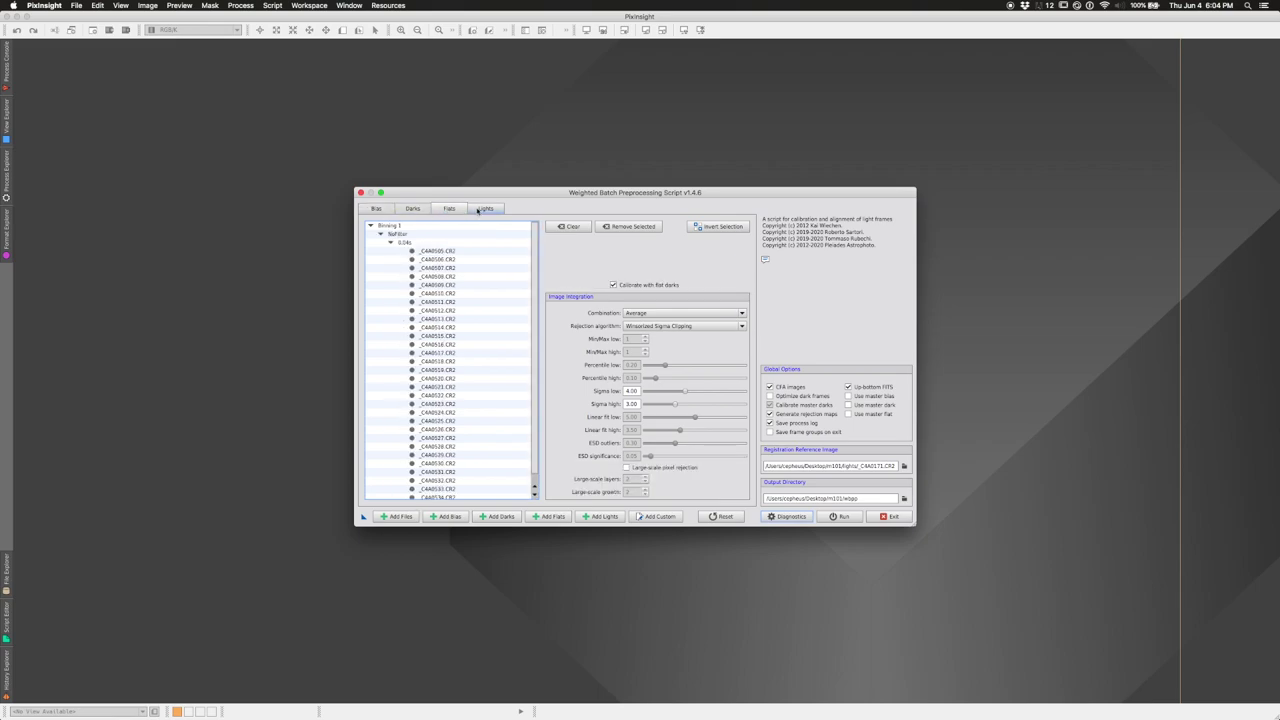
pyautogui.click(485, 209)
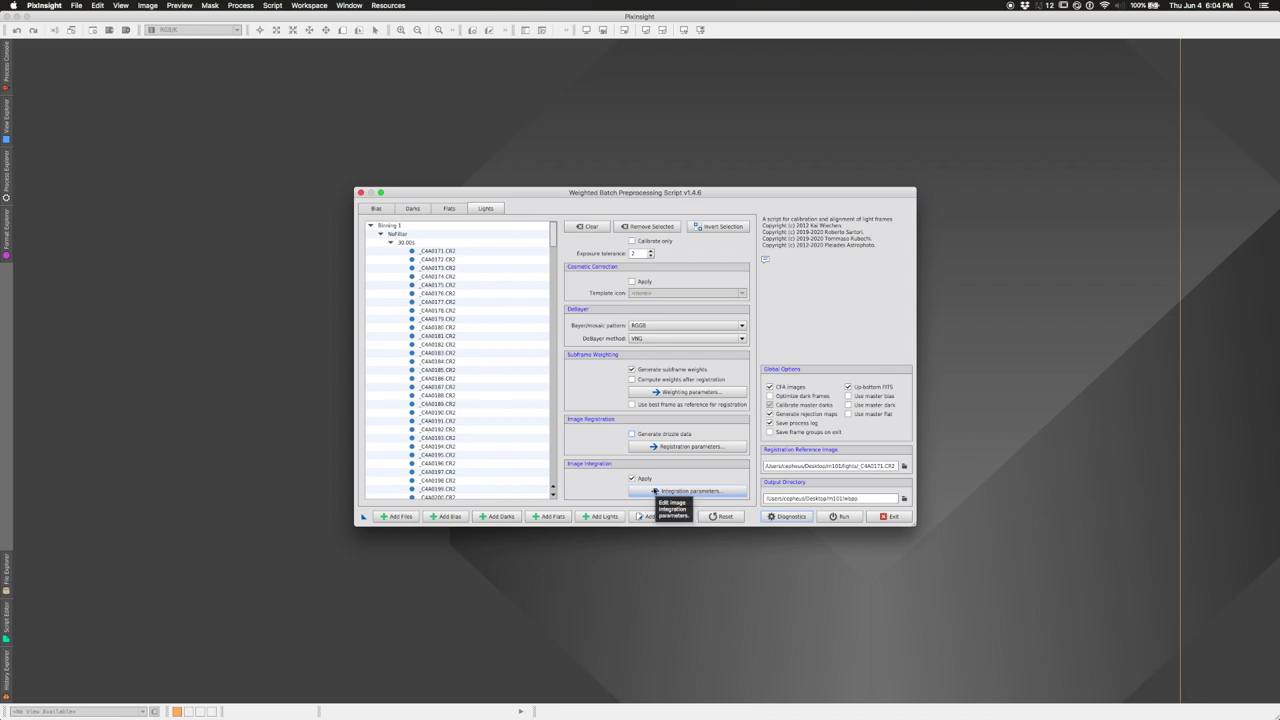
pyautogui.click(450, 210)
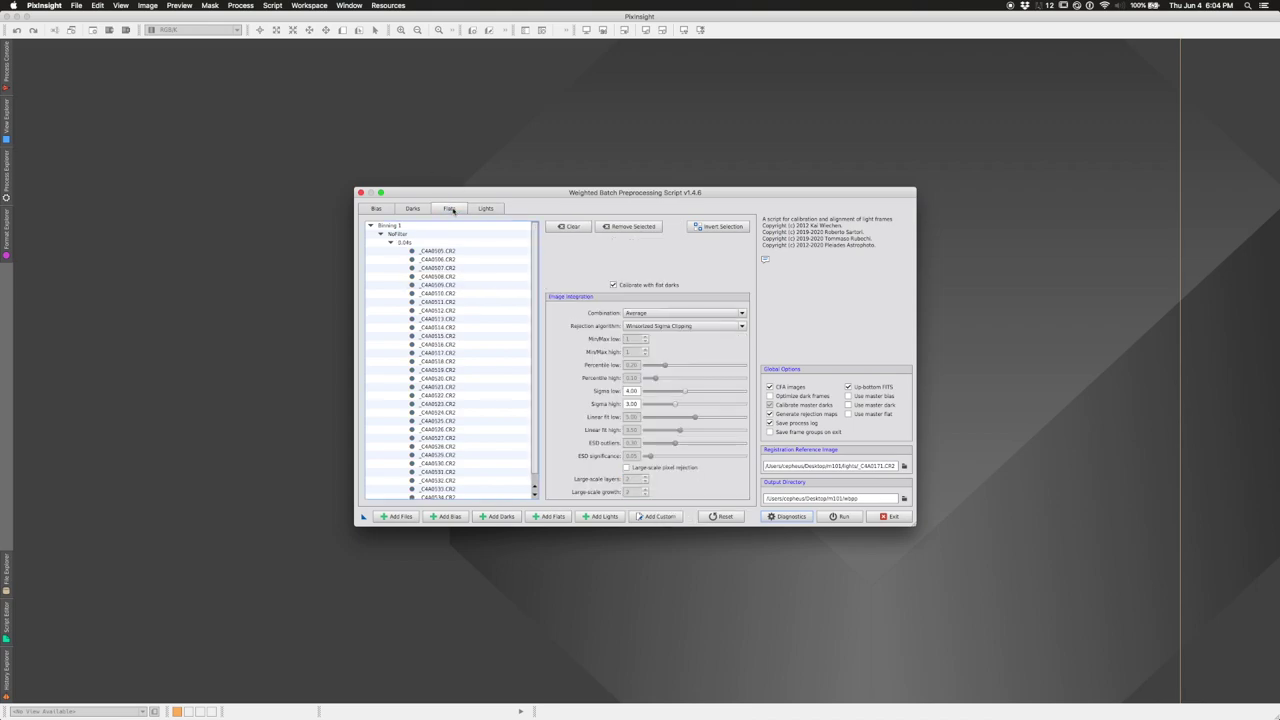
pyautogui.click(411, 209)
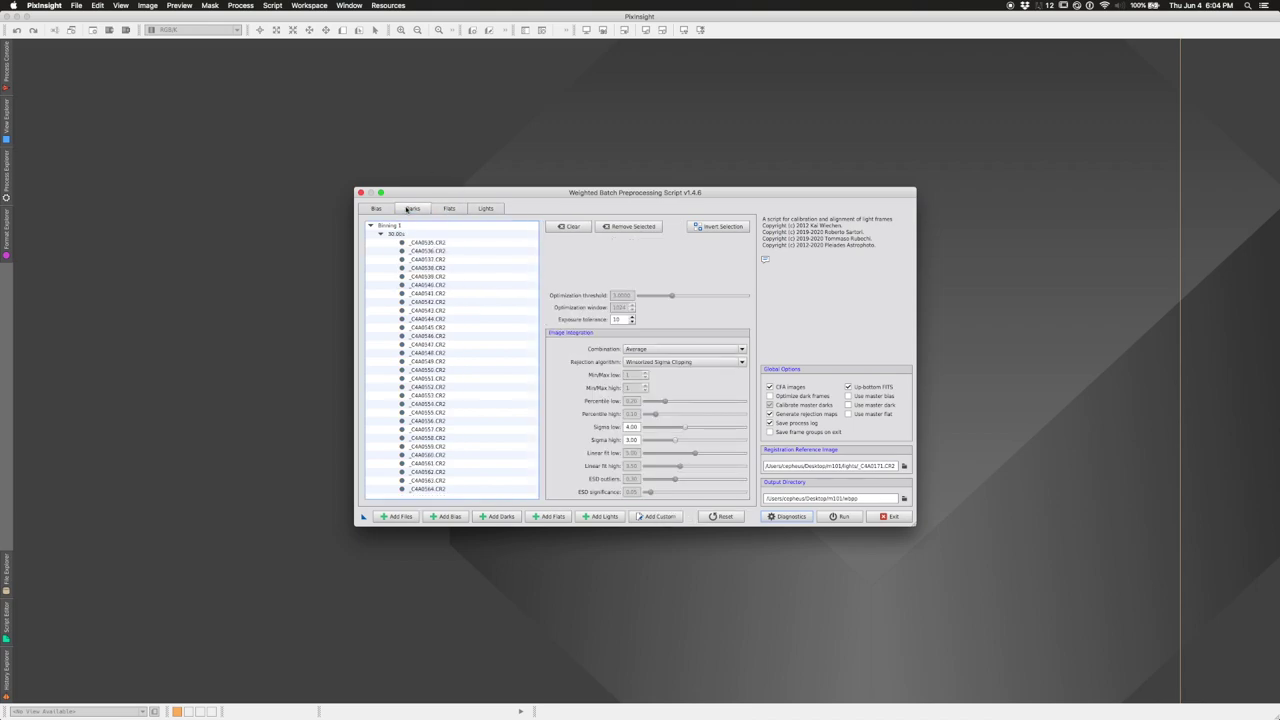
pyautogui.click(378, 210)
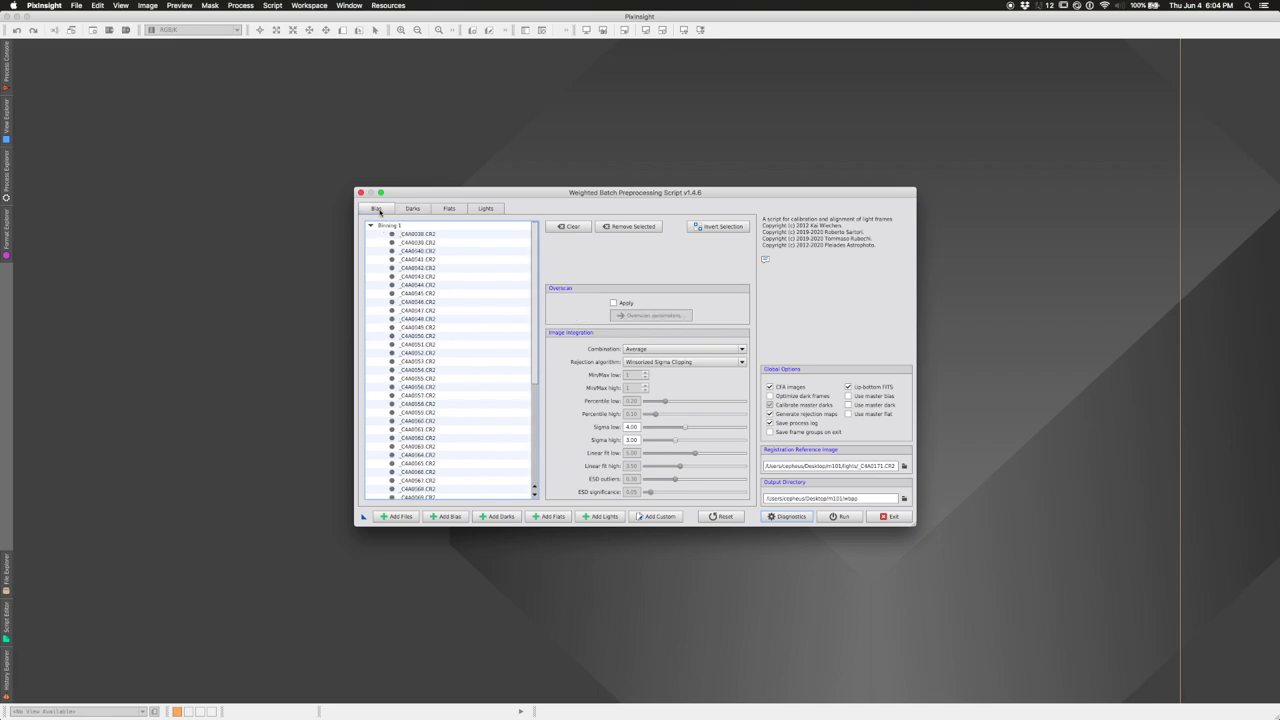
# - Turn off calibration with flat darks for the flat frames
pyautogui.click(447, 209)
pyautogui.click(412, 209)
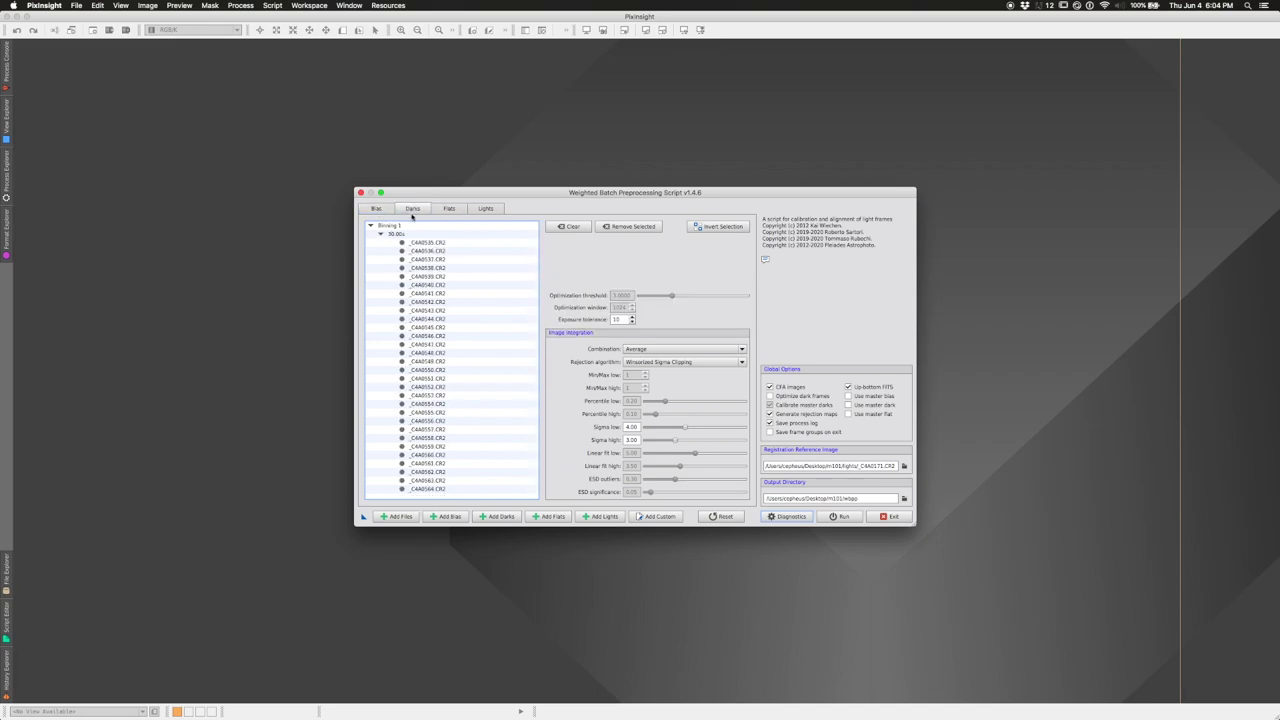
pyautogui.click(446, 210)
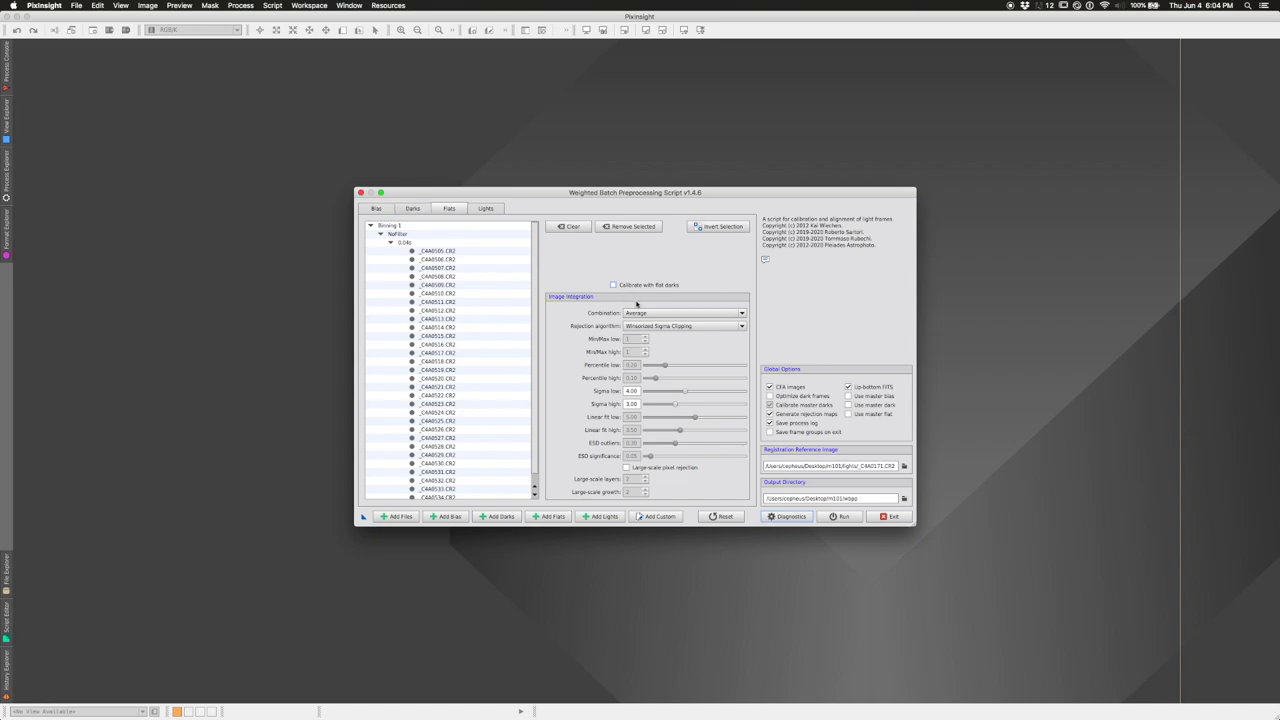
# - Try to run the batch preprocessing with flat-dark calibration off, after checking the bias, dark, flat and light settings
pyautogui.click(377, 209)
pyautogui.click(412, 209)
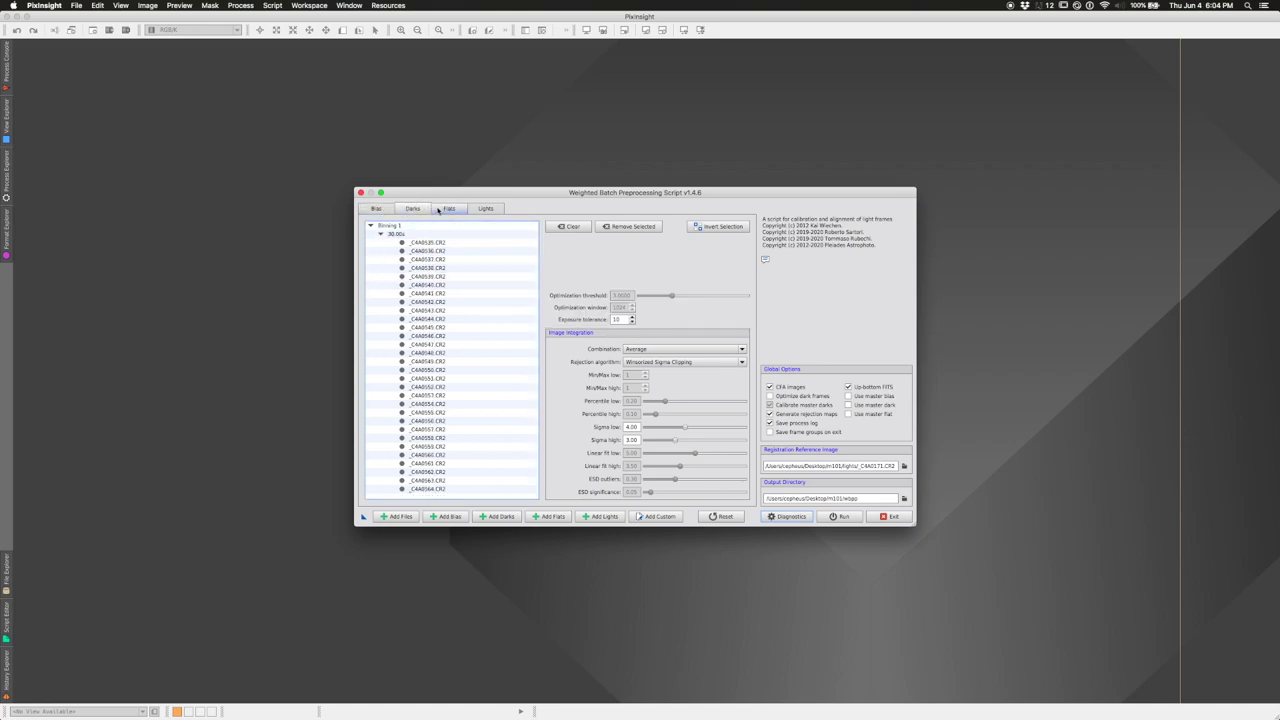
pyautogui.click(449, 209)
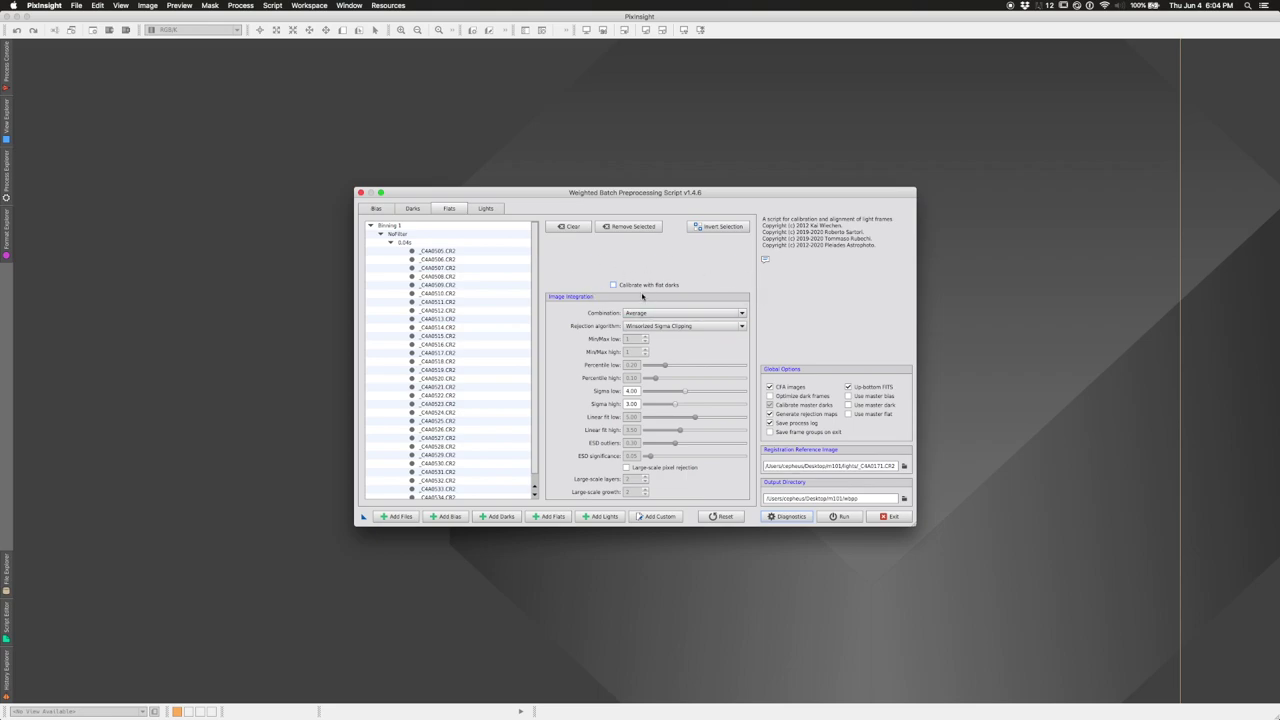
pyautogui.click(484, 208)
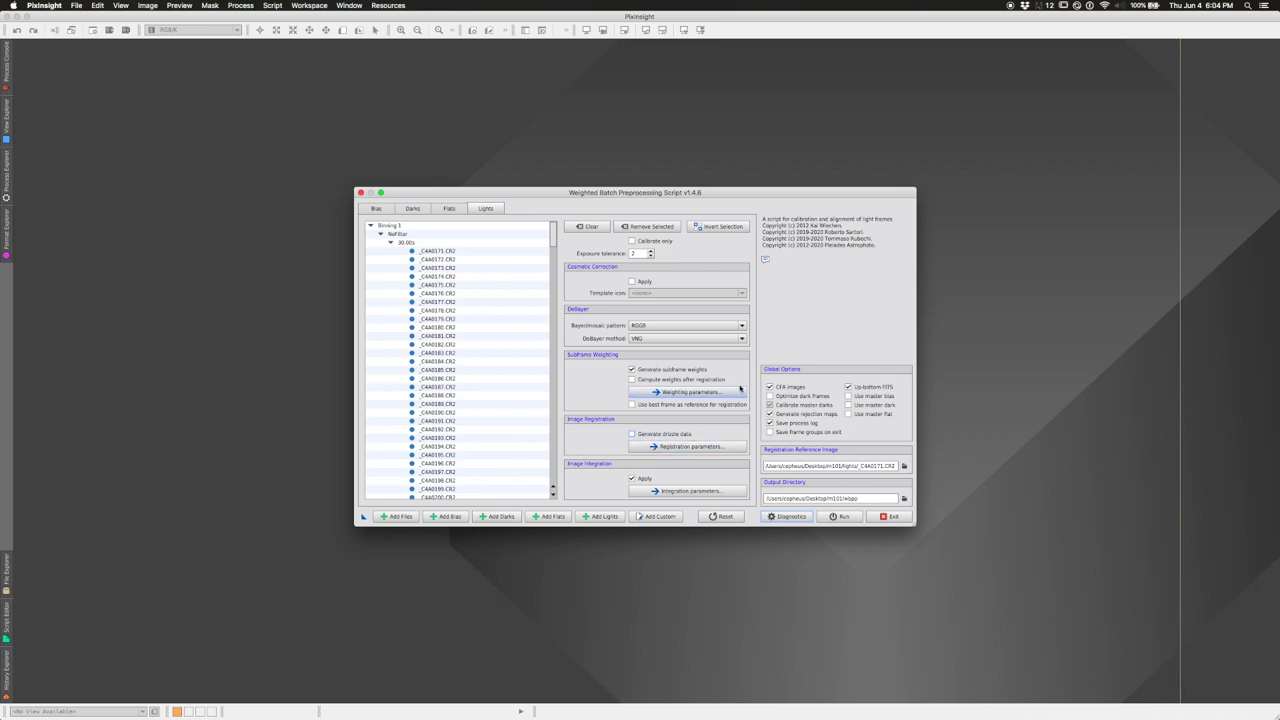
pyautogui.click(836, 517)
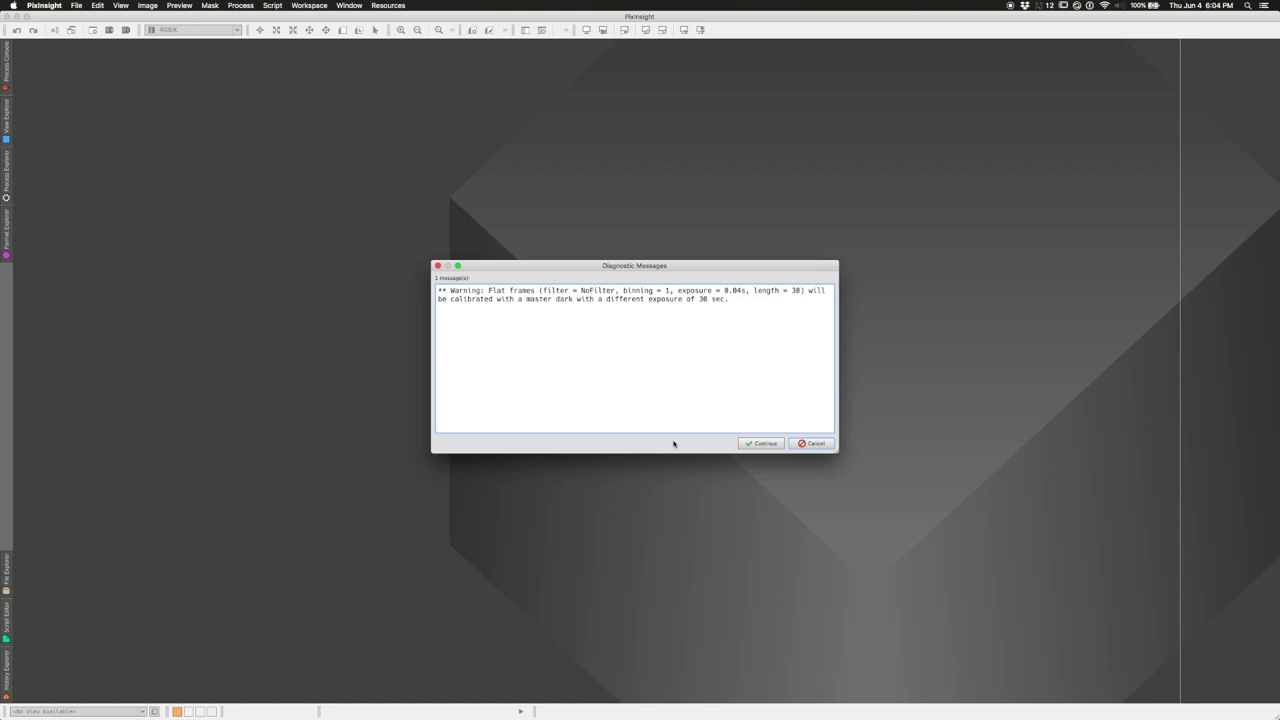
pyautogui.click(814, 443)
# - Turn calibration with flat darks back on for the flat frames and check the run's diagnostic messages
pyautogui.click(449, 208)
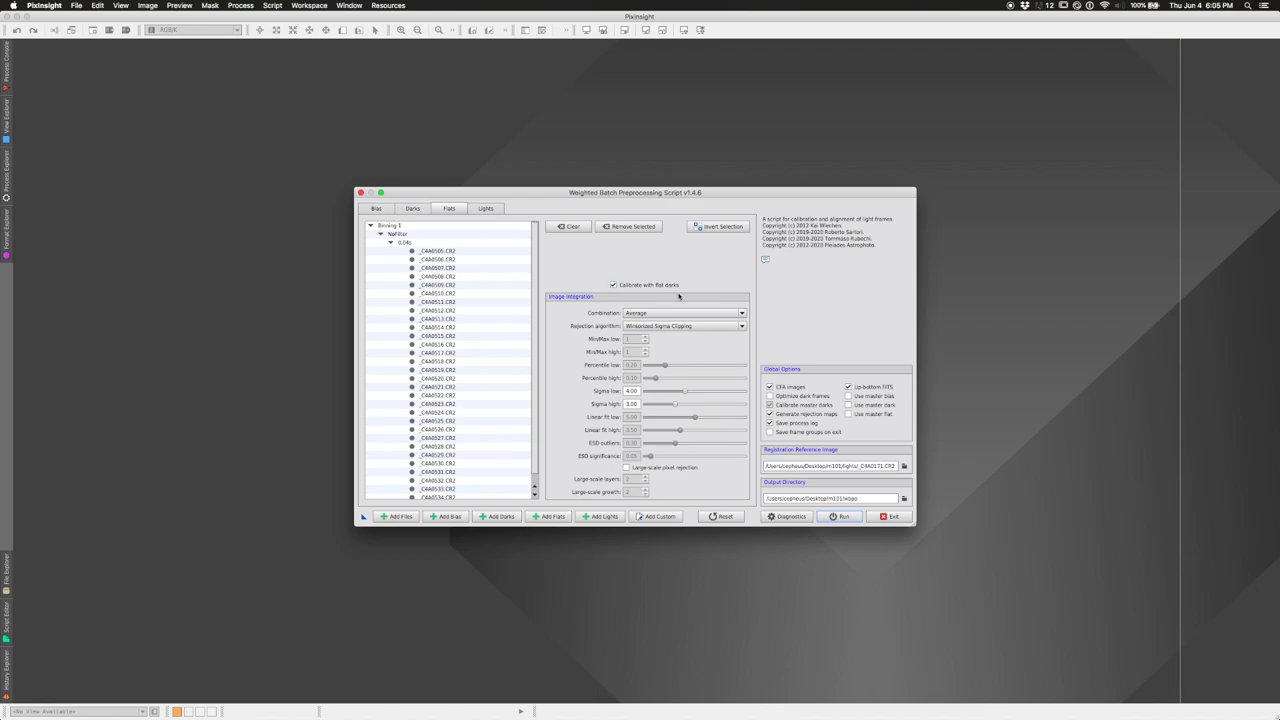
pyautogui.click(845, 518)
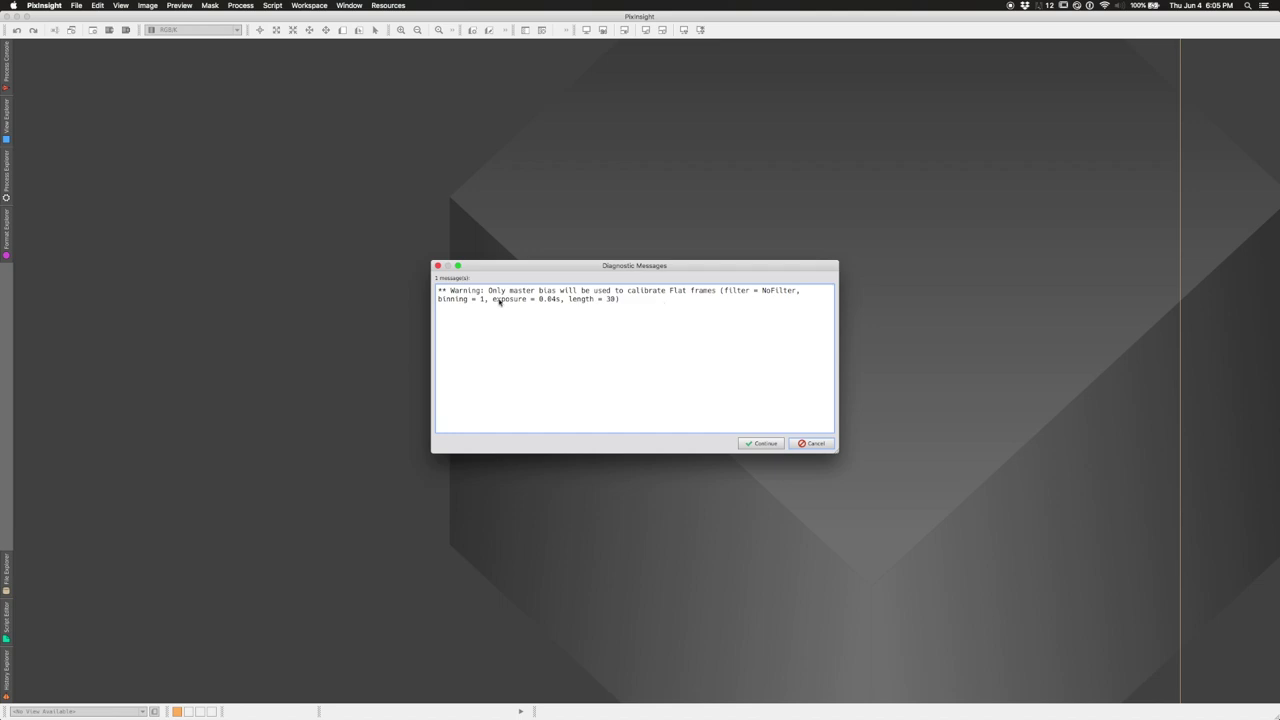
pyautogui.click(812, 443)
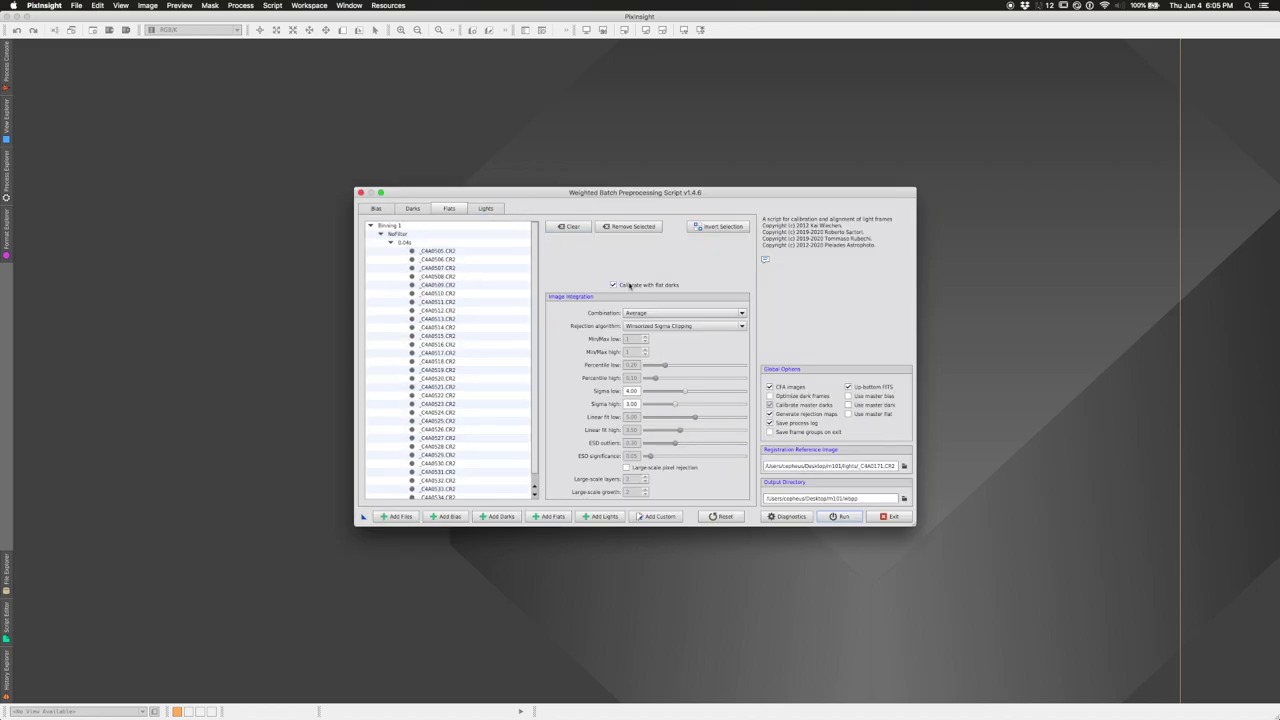
# - Run the weighted batch preprocessing and continue past the diagnostic messages
pyautogui.click(485, 208)
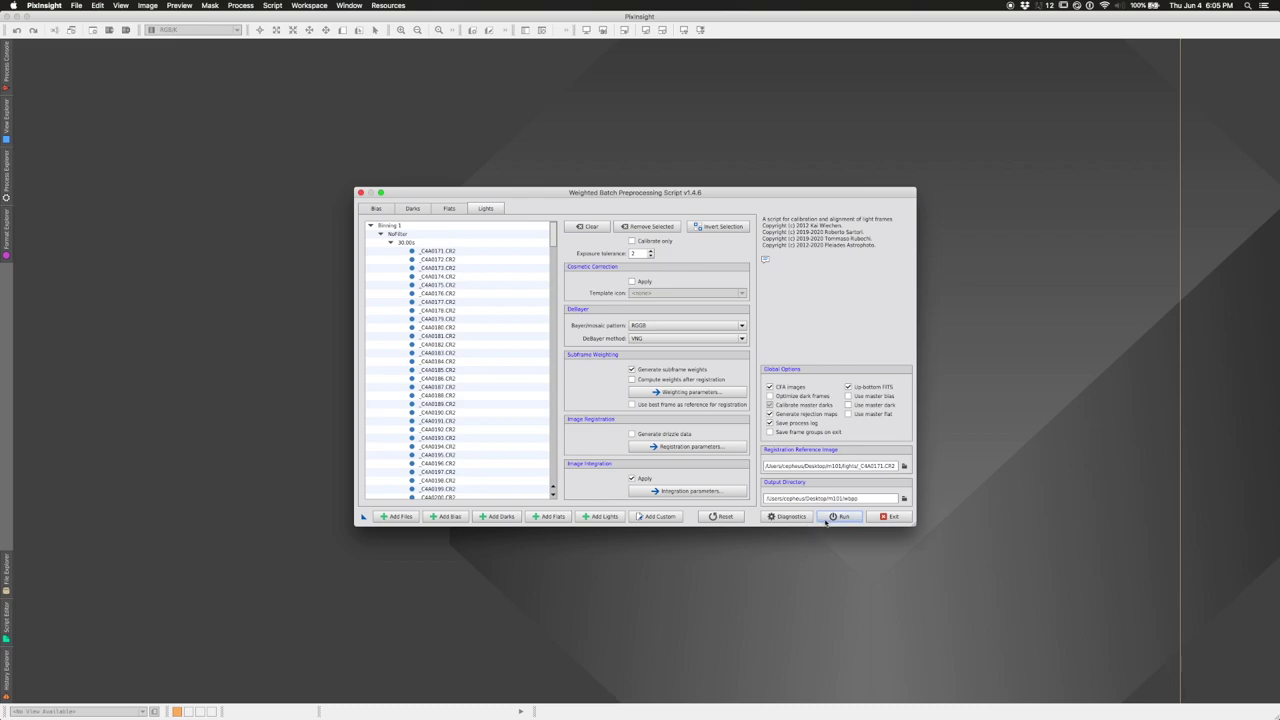
pyautogui.click(836, 517)
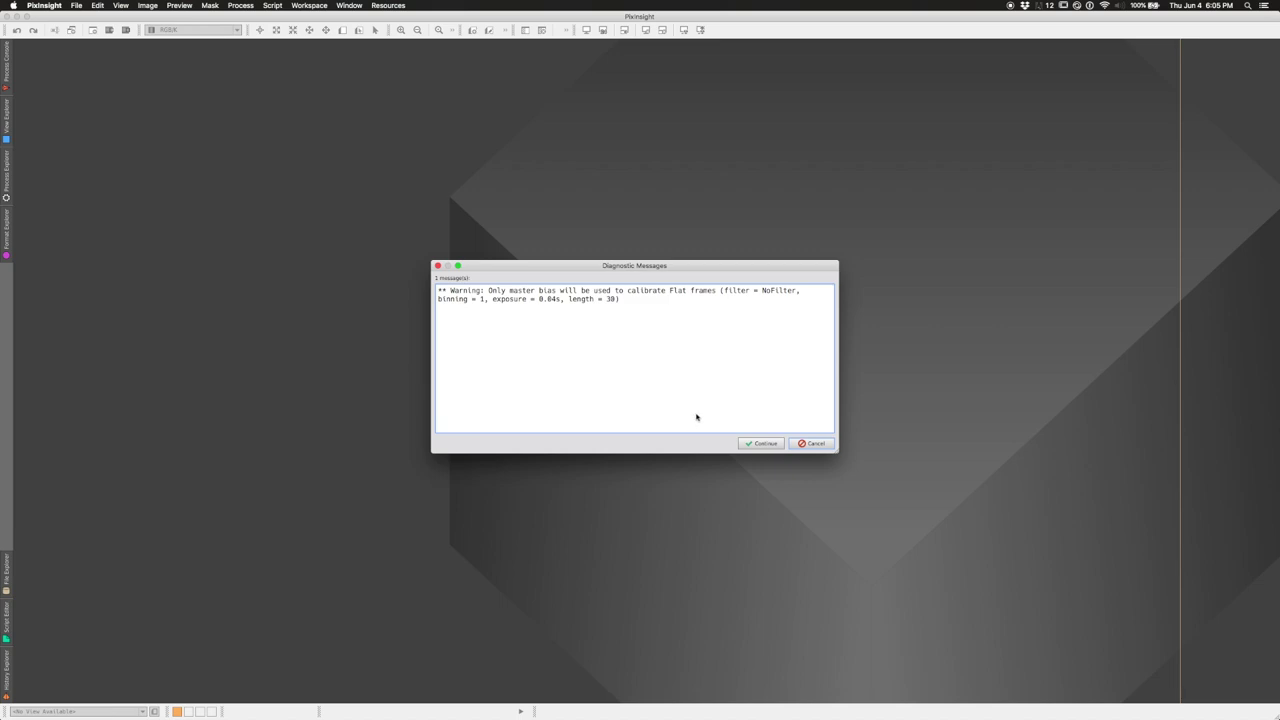
pyautogui.click(762, 443)
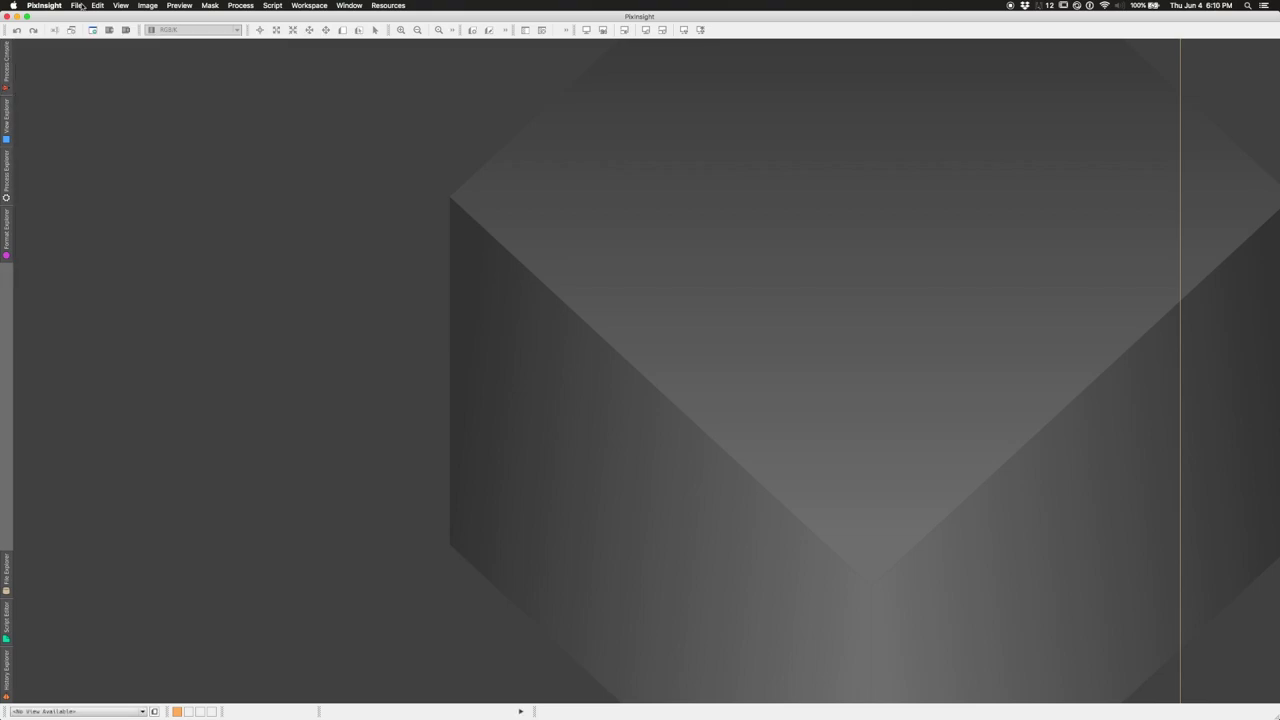
# - Open the masterLight .xisf image from the wbpp/master folder inside M101-PI on the 2020 drive
pyautogui.click(82, 6)
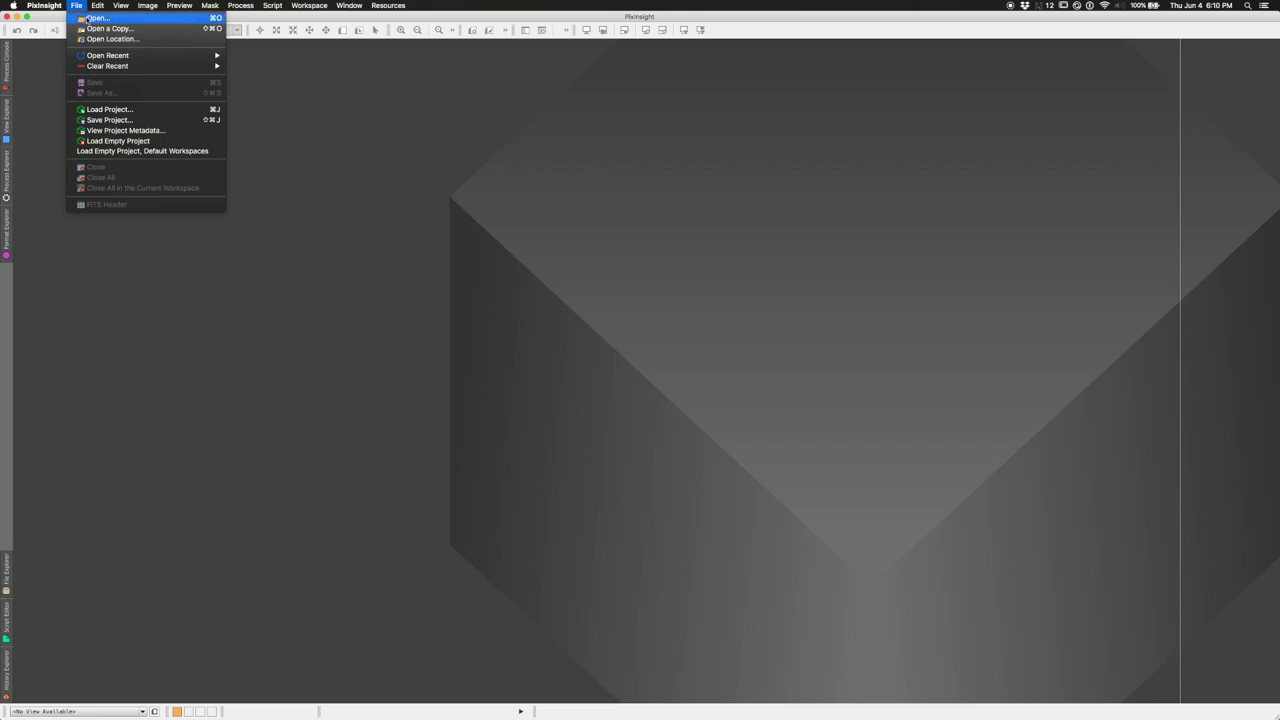
pyautogui.click(83, 26)
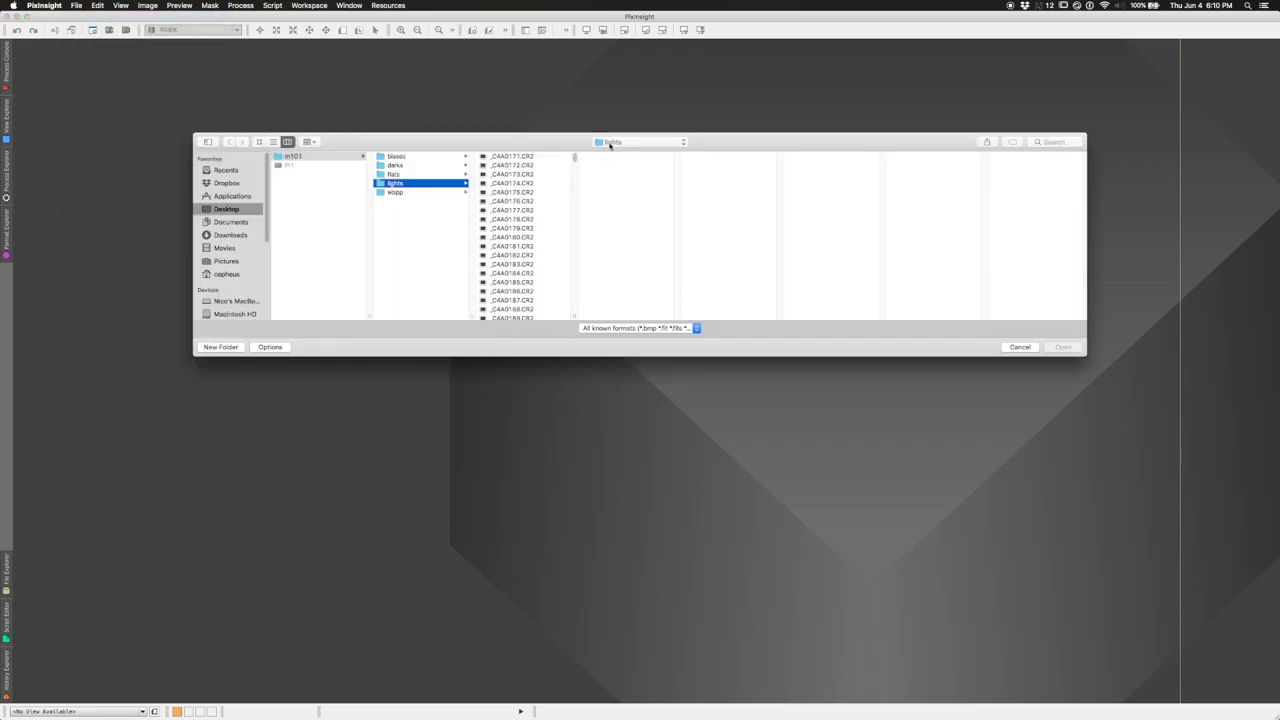
pyautogui.press('Left')
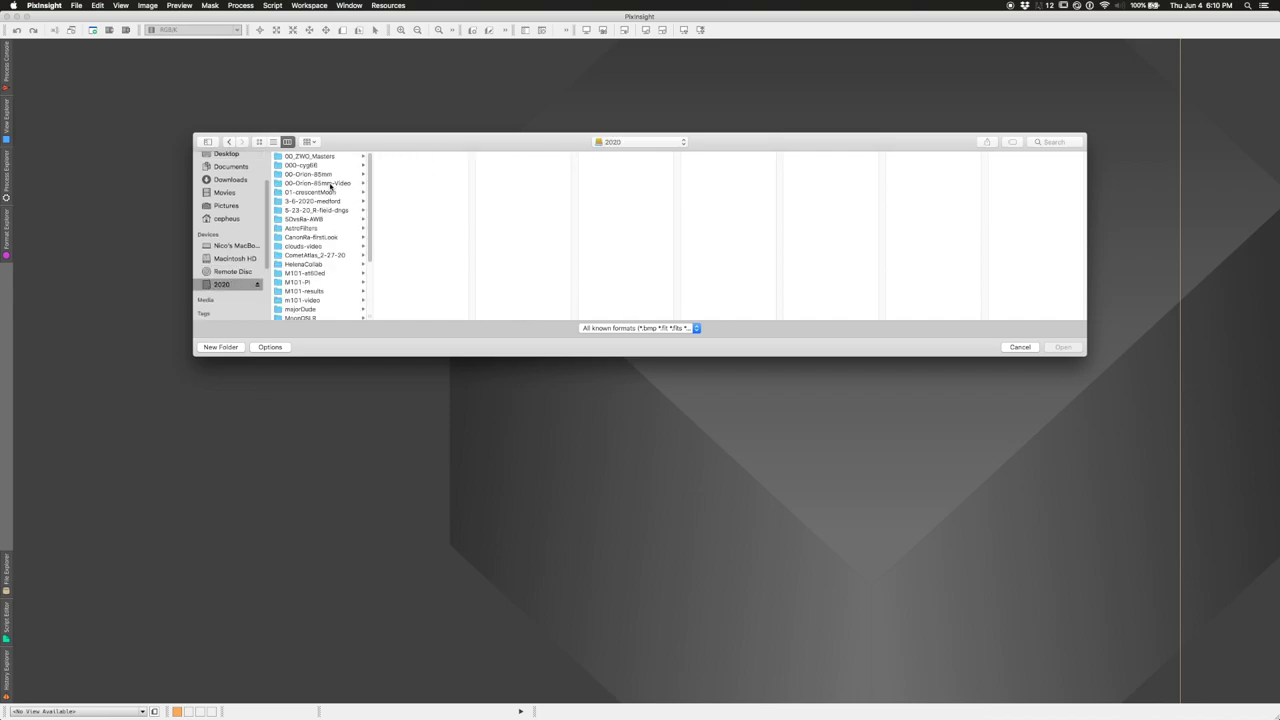
pyautogui.click(405, 193)
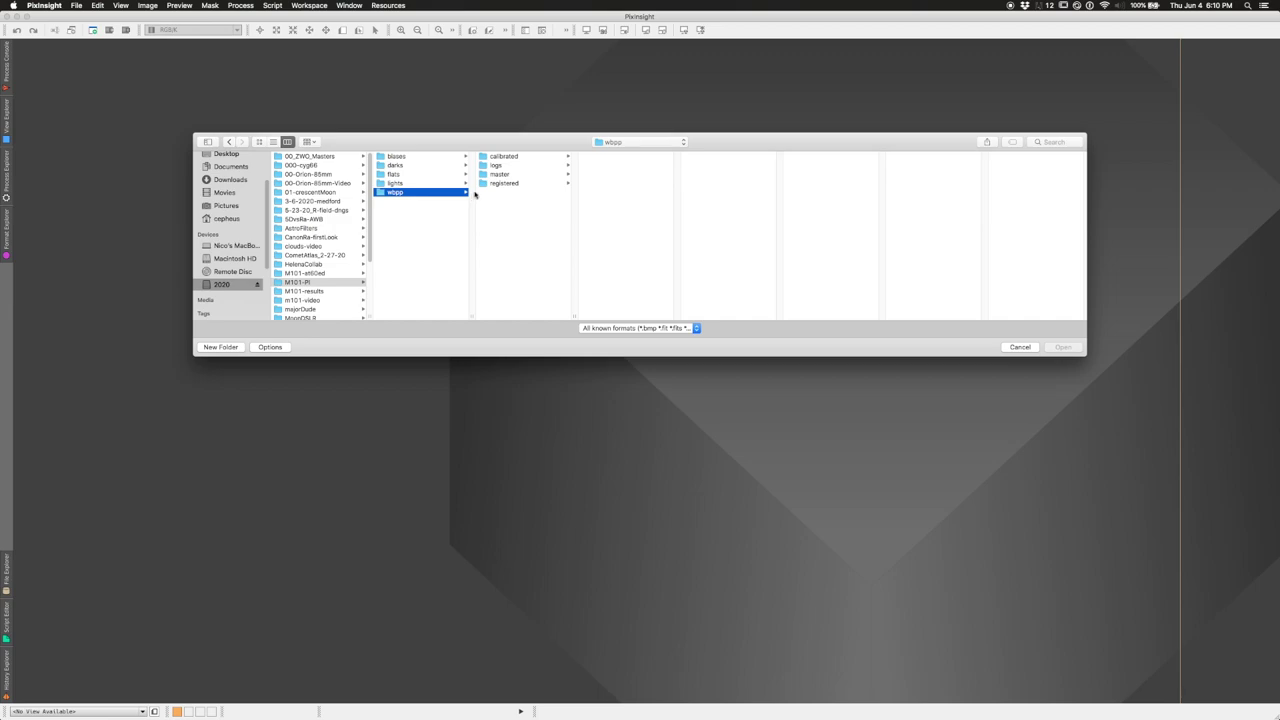
pyautogui.click(515, 174)
pyautogui.click(610, 184)
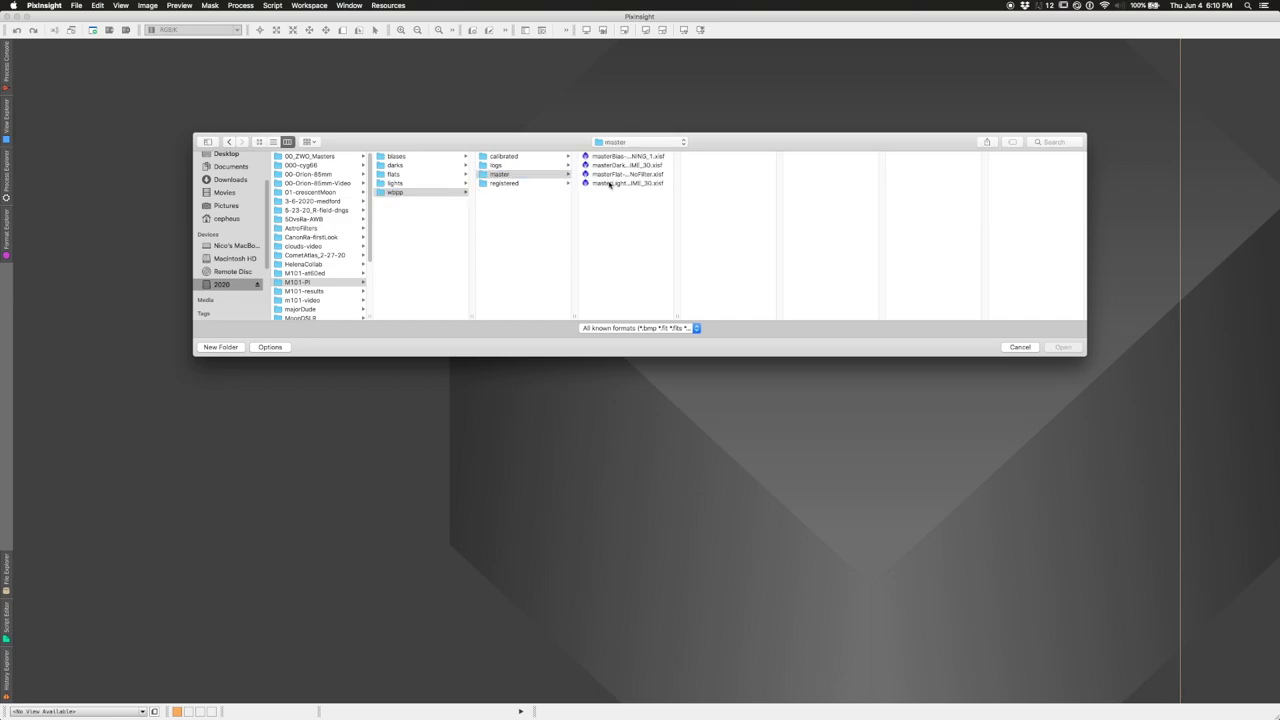
pyautogui.click(1059, 348)
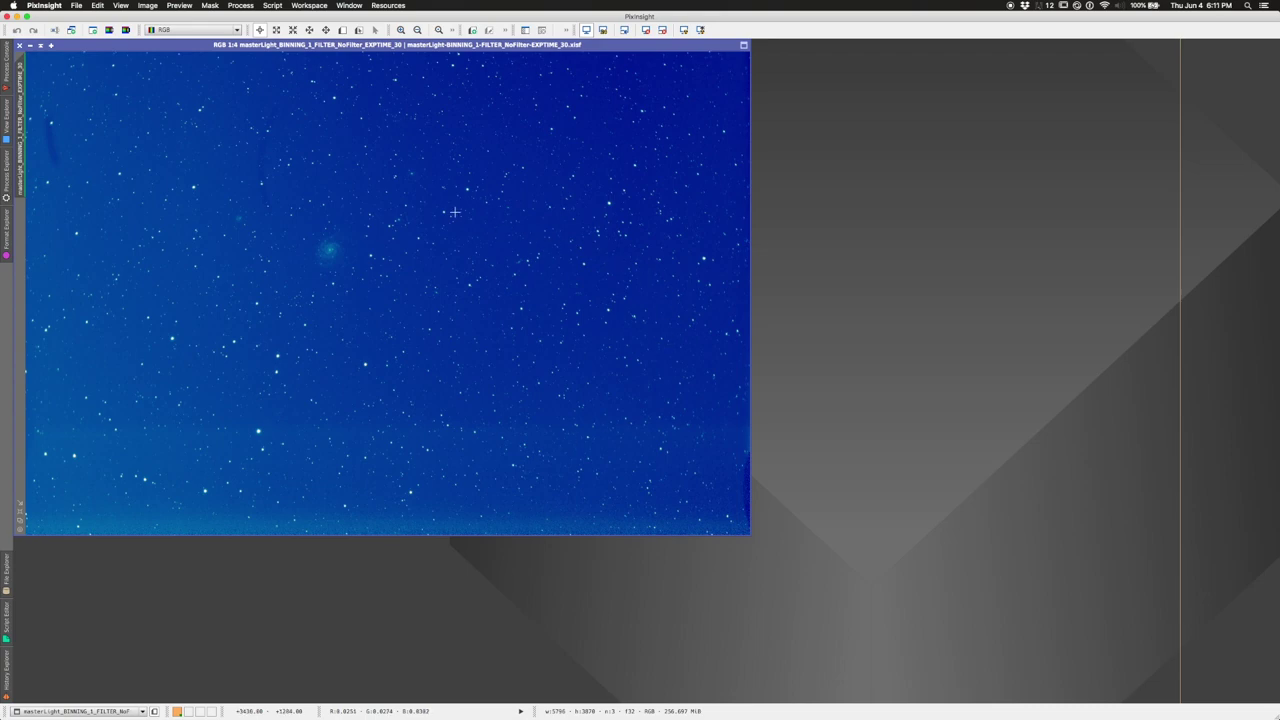
# - Apply an automatic screen stretch to the master light
pyautogui.click(649, 30)
pyautogui.click(684, 30)
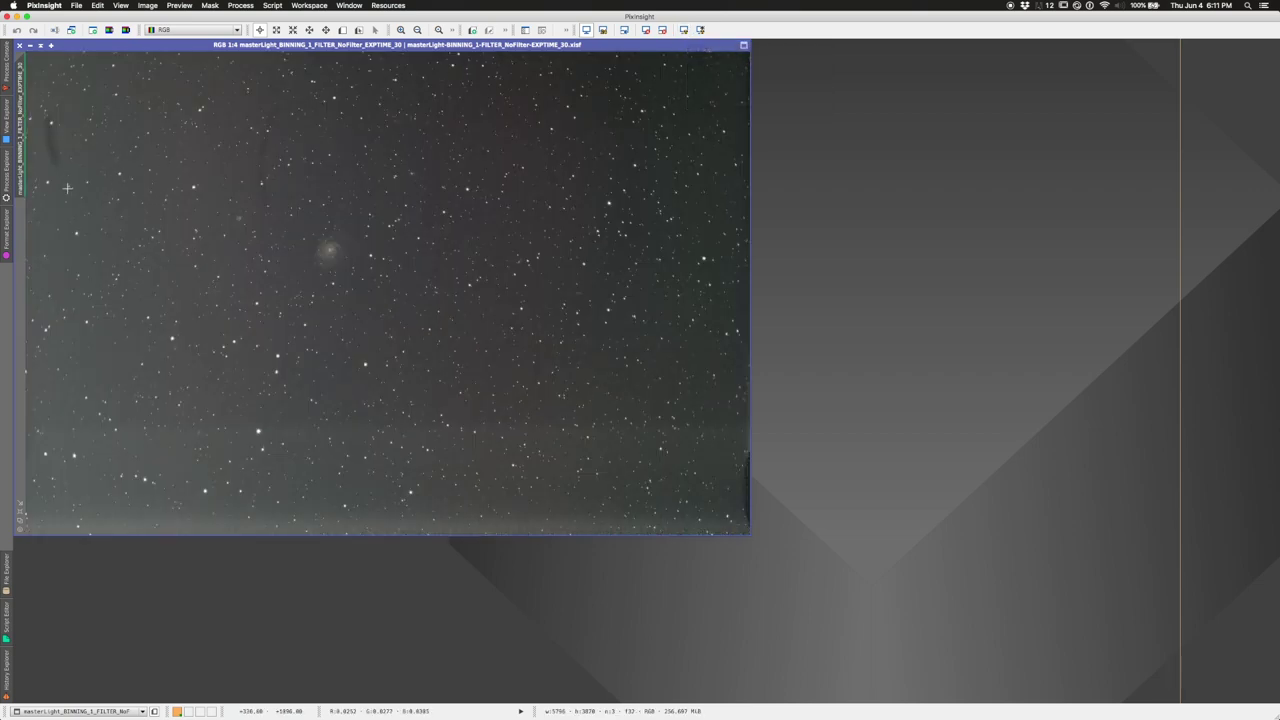
# - Open ScreenTransferFunction beside the image, reset the stretch, and auto-stretch the master light with the RGB channels unlinked
pyautogui.click(6, 172)
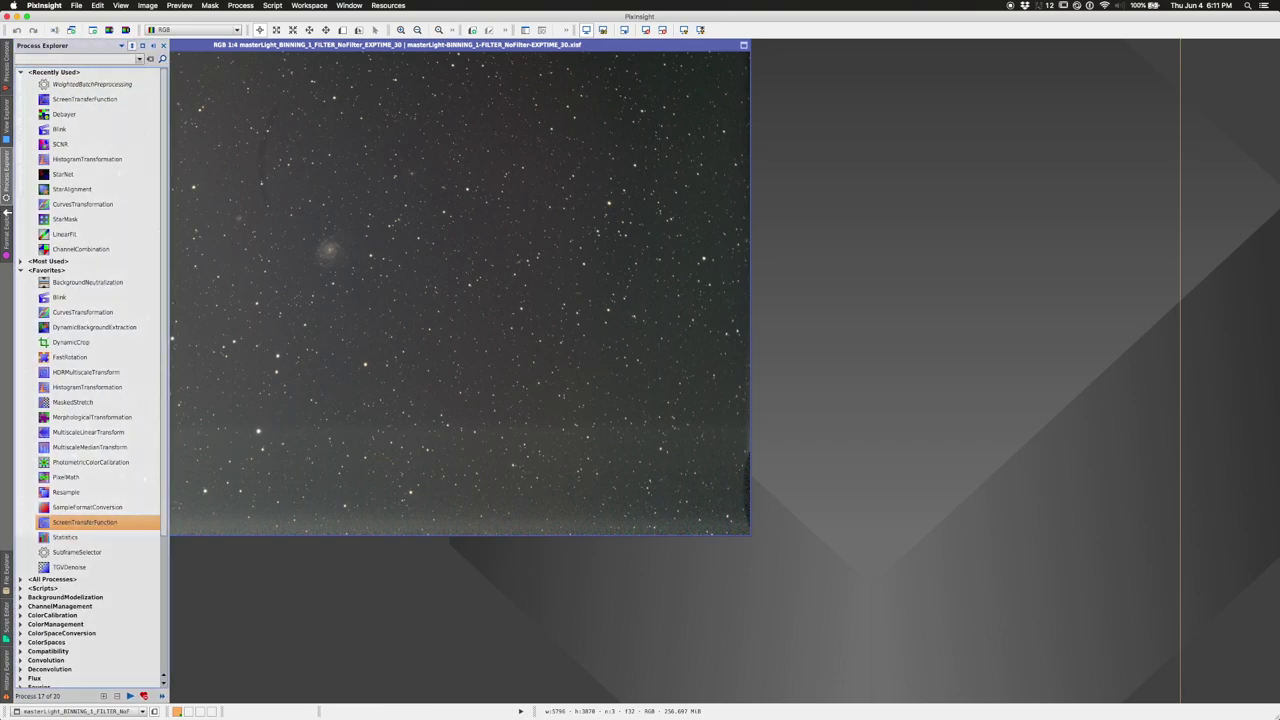
pyautogui.click(6, 228)
pyautogui.click(7, 196)
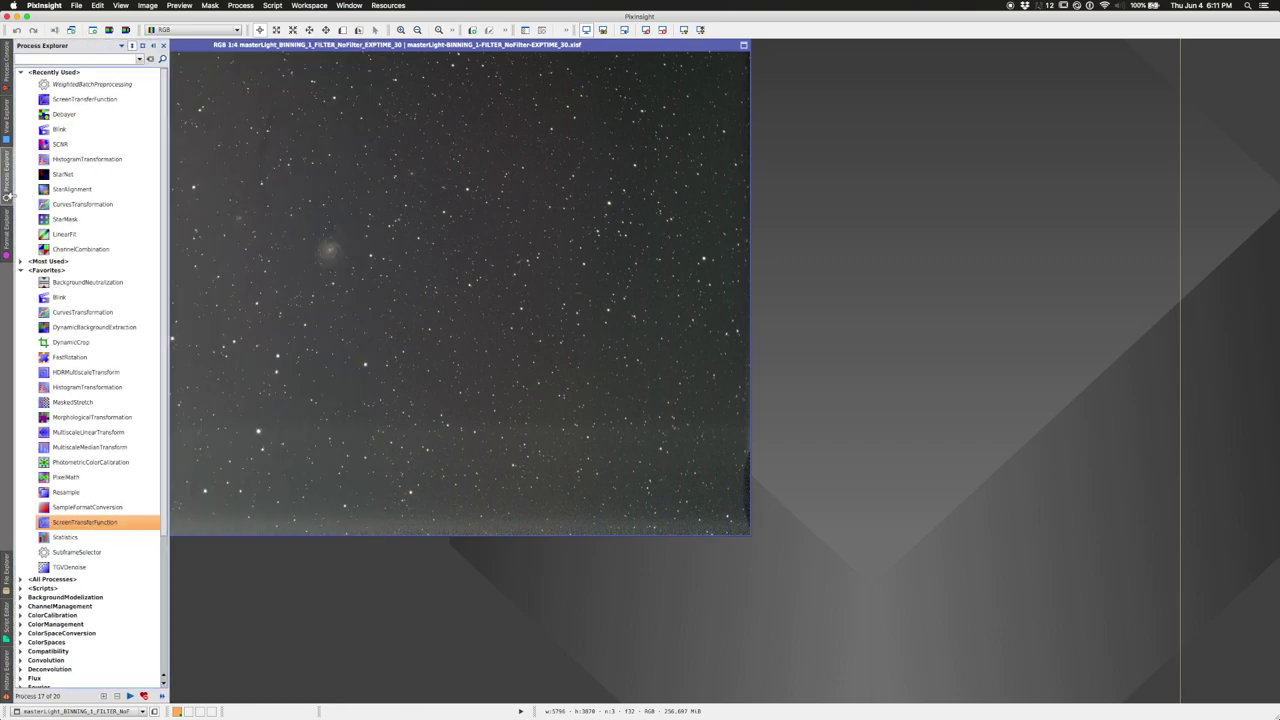
pyautogui.doubleClick(91, 522)
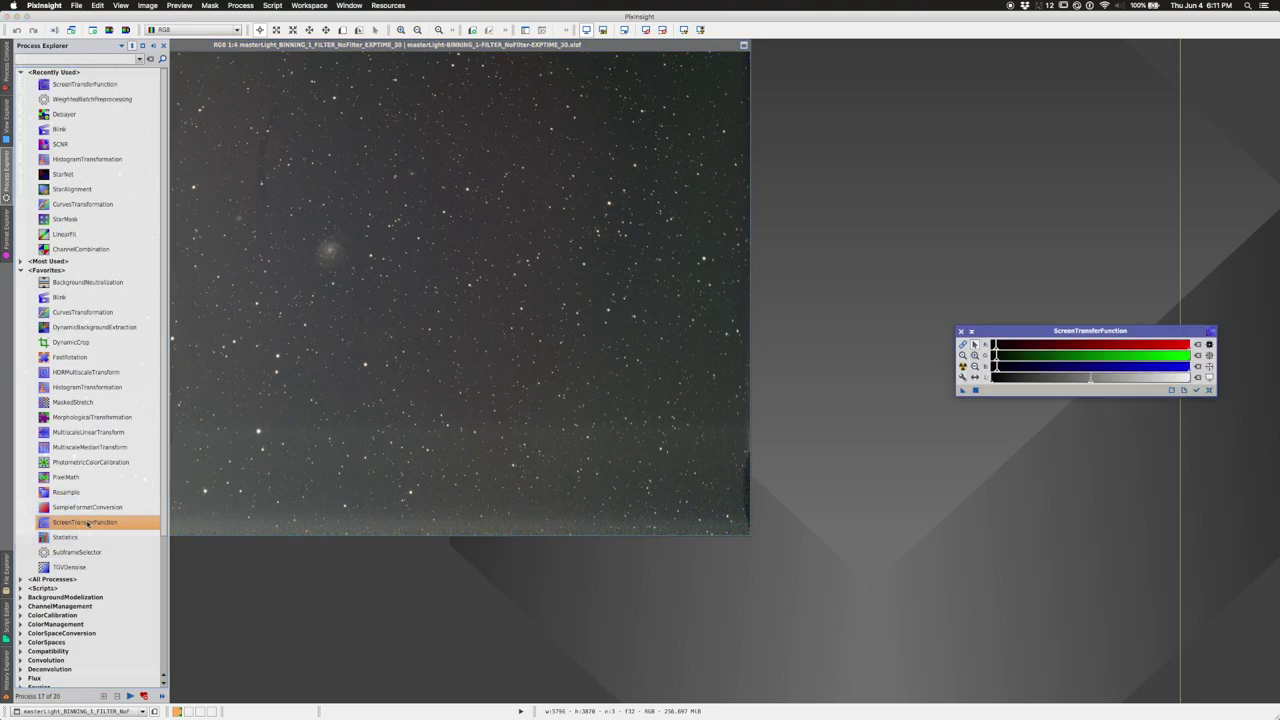
pyautogui.moveTo(986, 331); pyautogui.dragTo(788, 285)
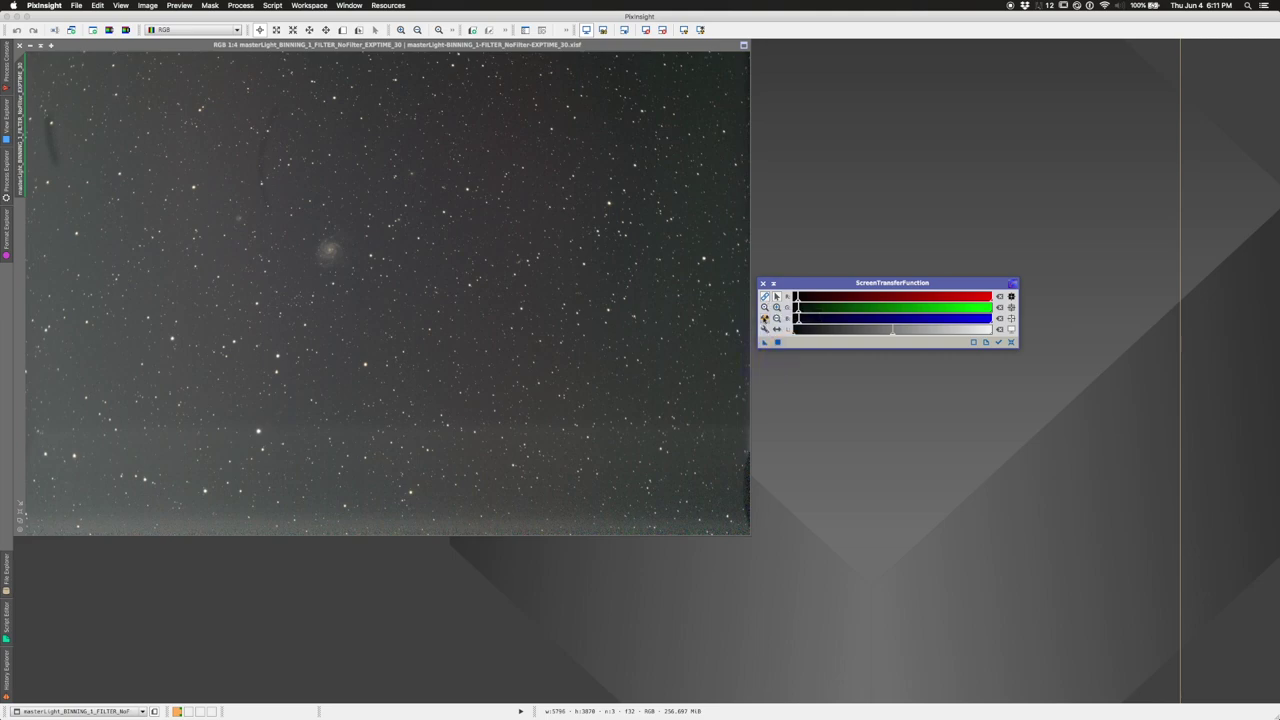
pyautogui.click(659, 30)
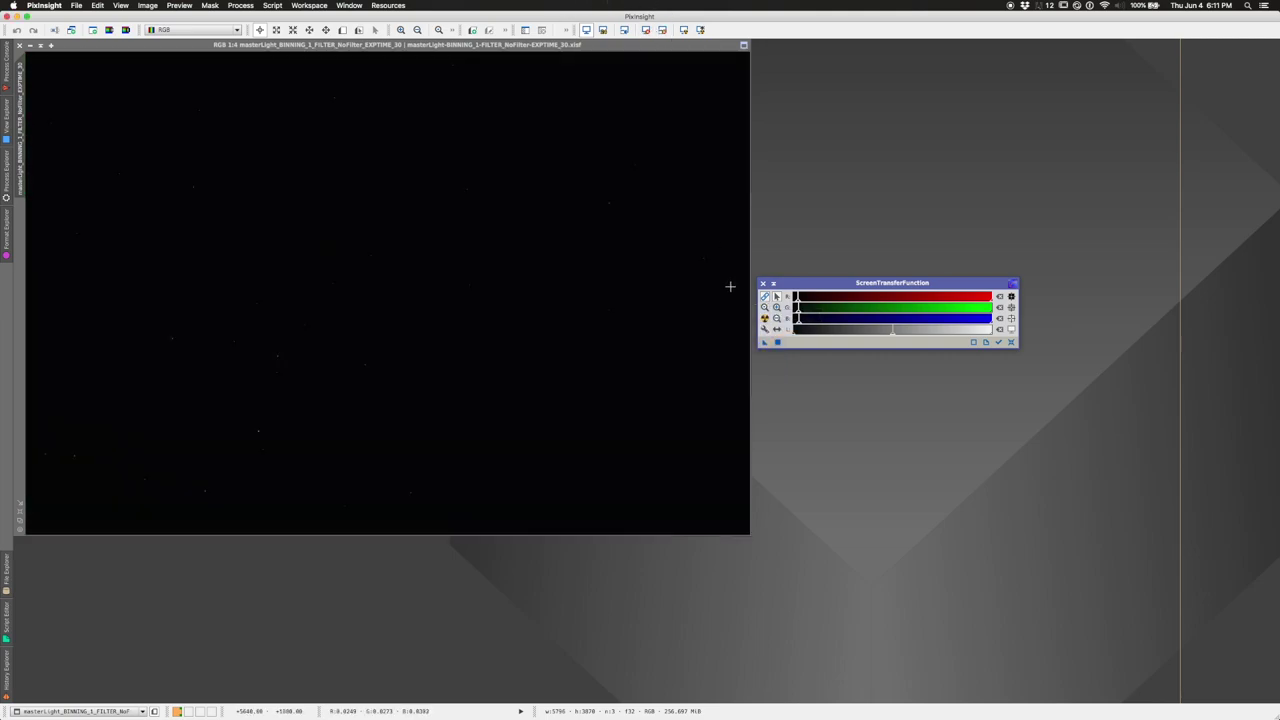
pyautogui.click(764, 318)
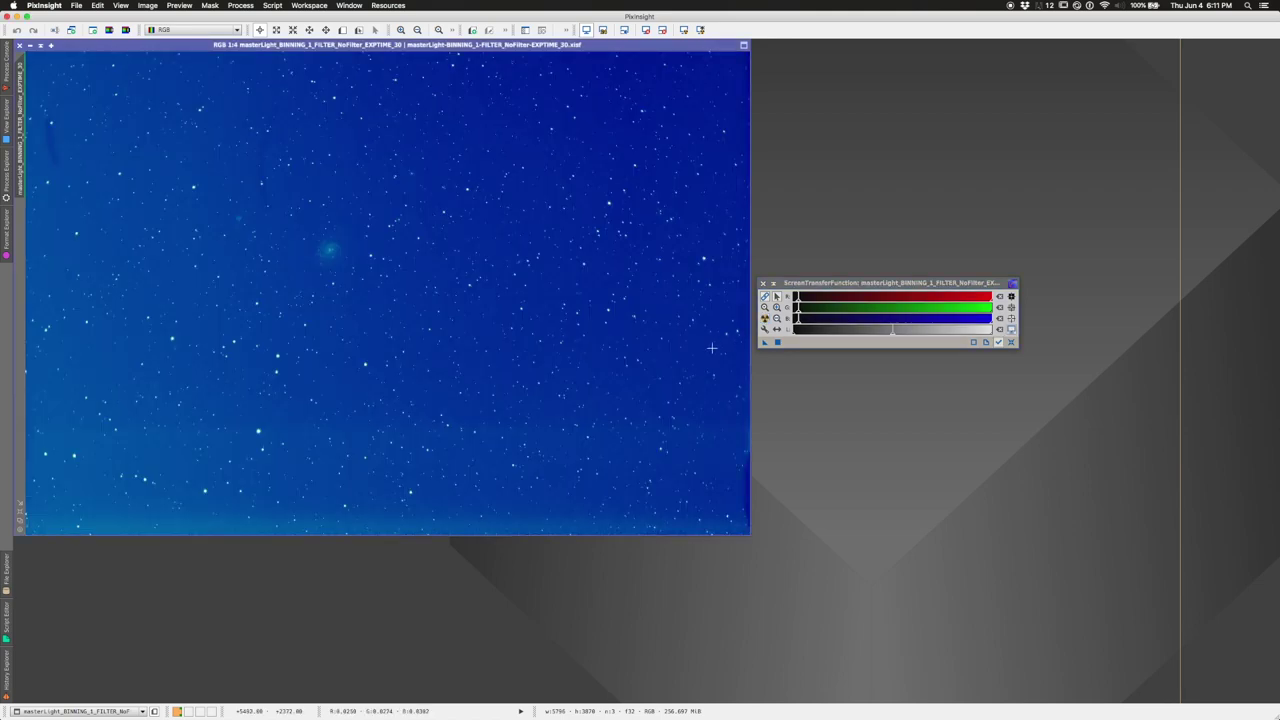
pyautogui.click(770, 300)
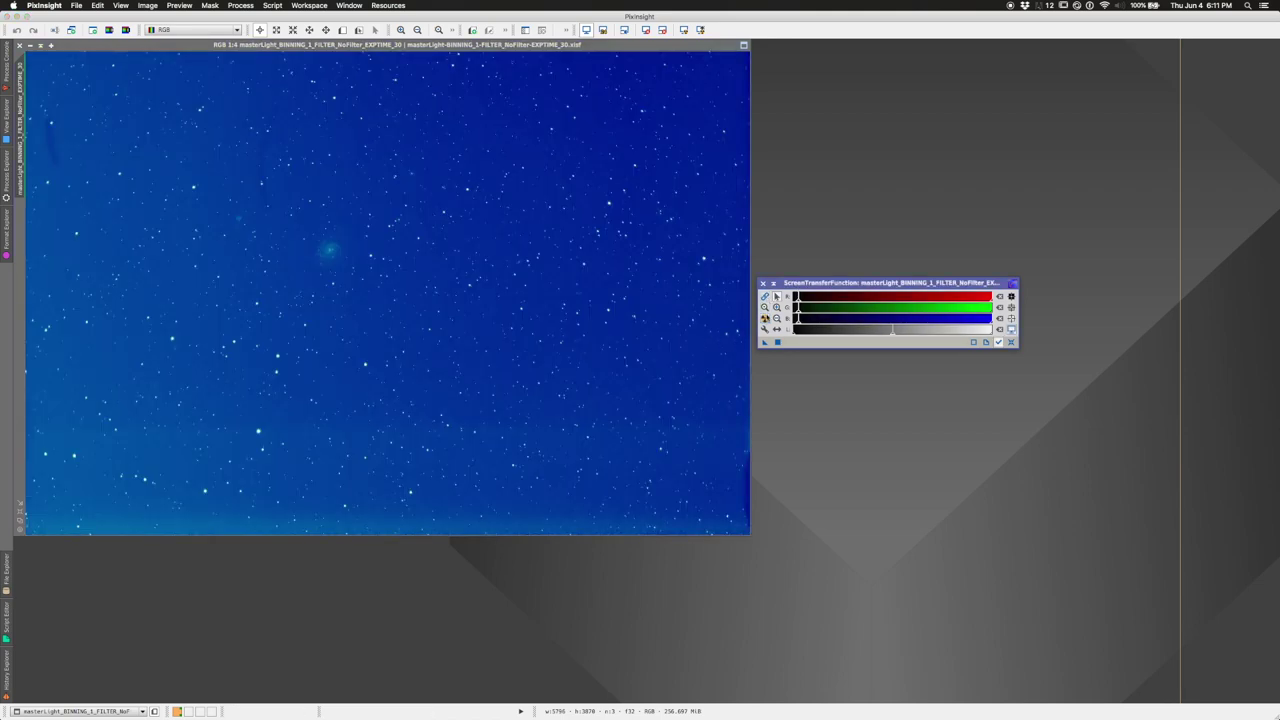
pyautogui.click(764, 318)
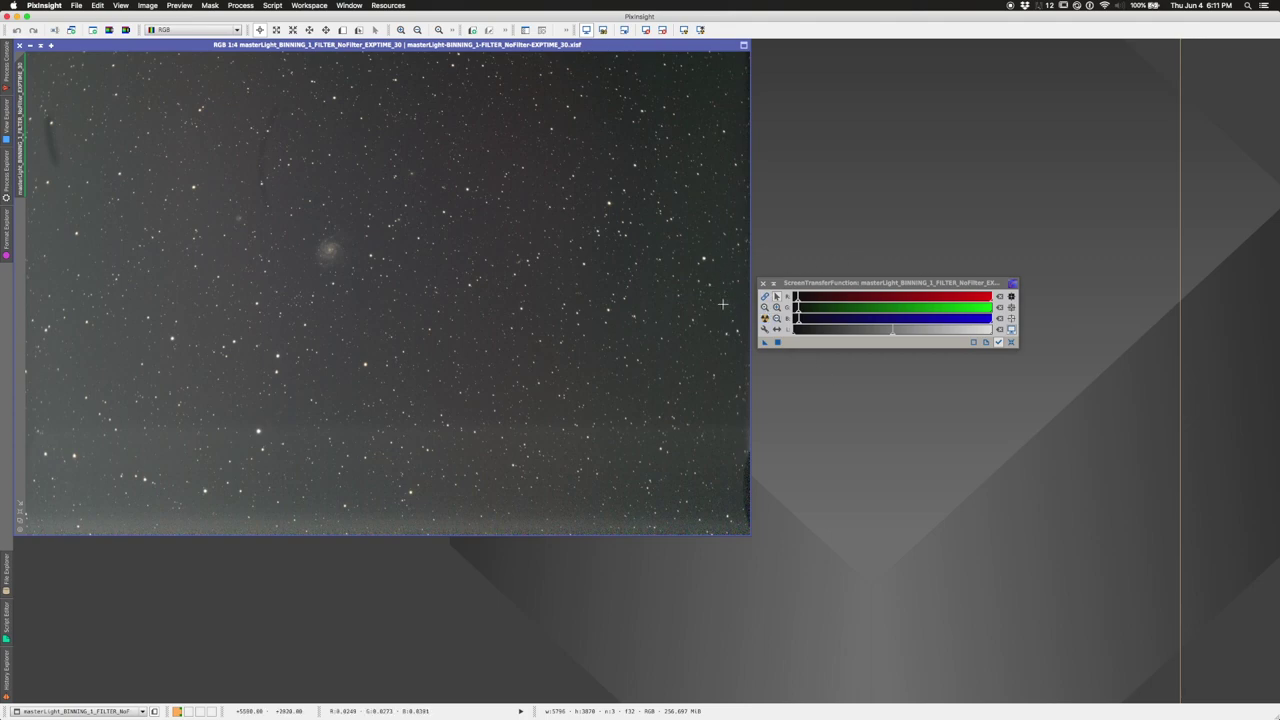
# - Examine the M101 galaxy up close in the stretched master light and close ScreenTransferFunction
pyautogui.press('super+plus')
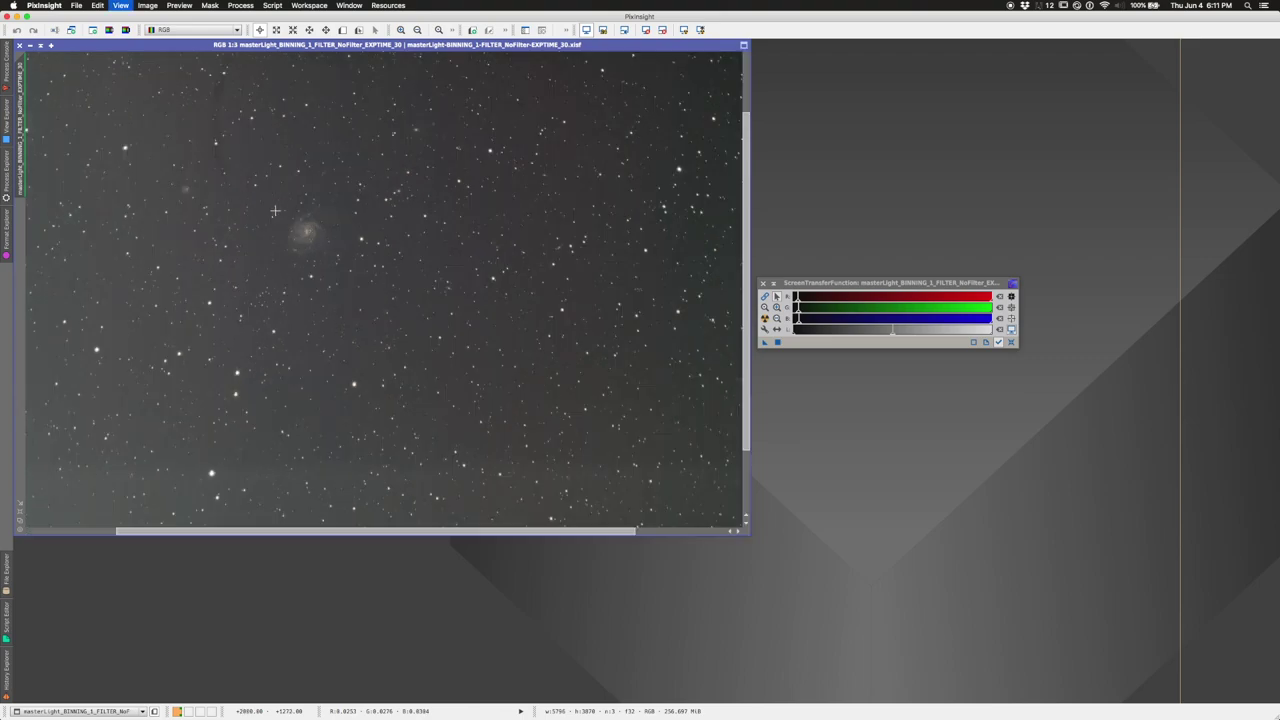
pyautogui.press('super+plus')
pyautogui.press('super+plus')
pyautogui.press('super+plus')
pyautogui.press('space')
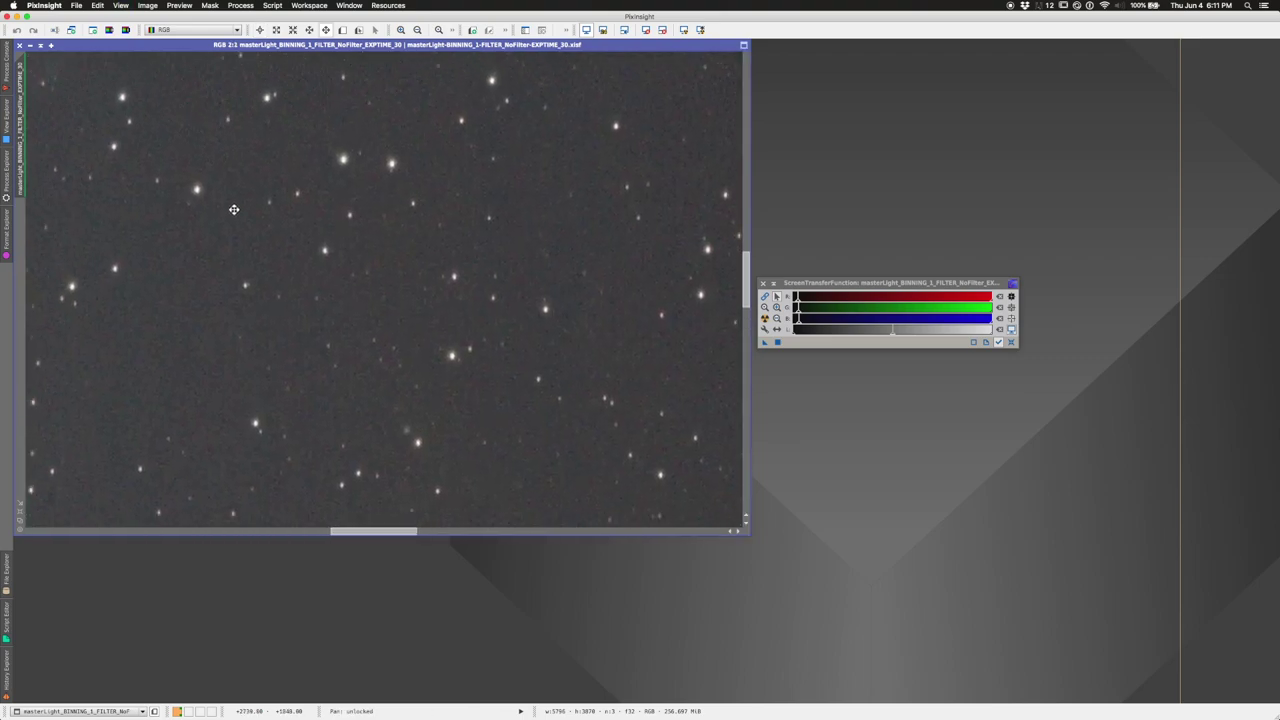
pyautogui.moveTo(234, 209); pyautogui.dragTo(591, 457)
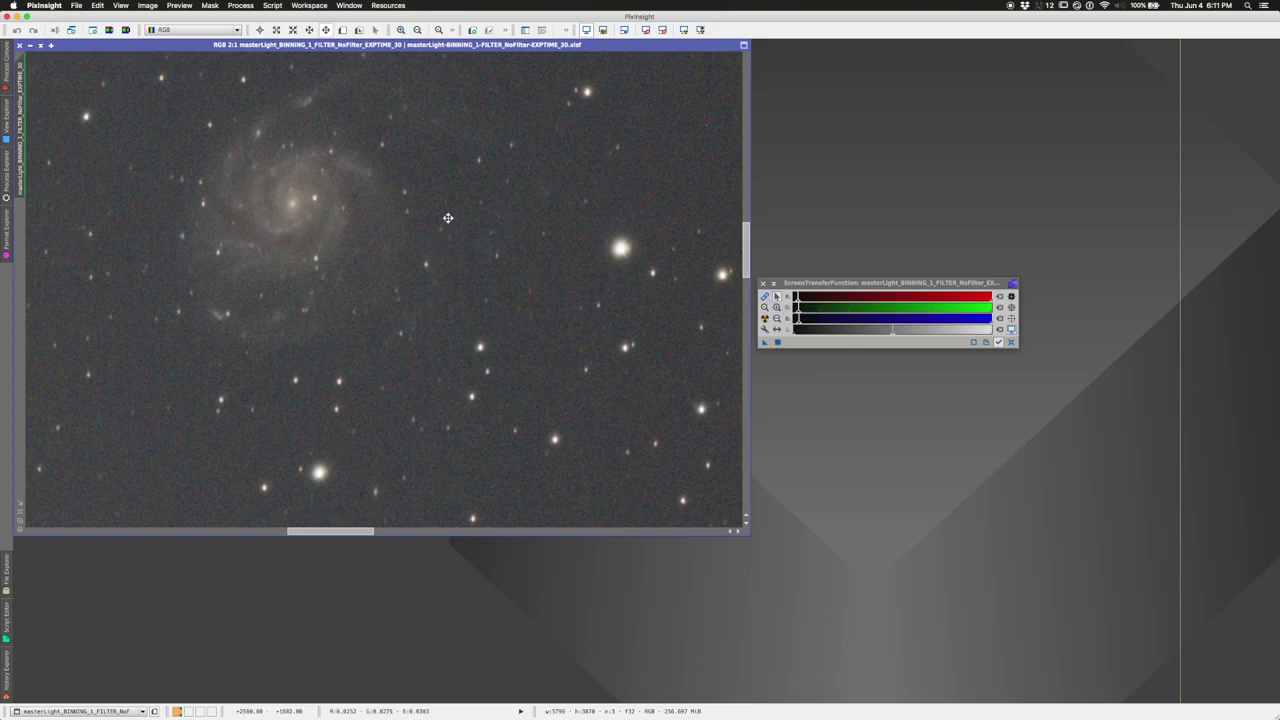
pyautogui.moveTo(443, 214); pyautogui.dragTo(494, 310)
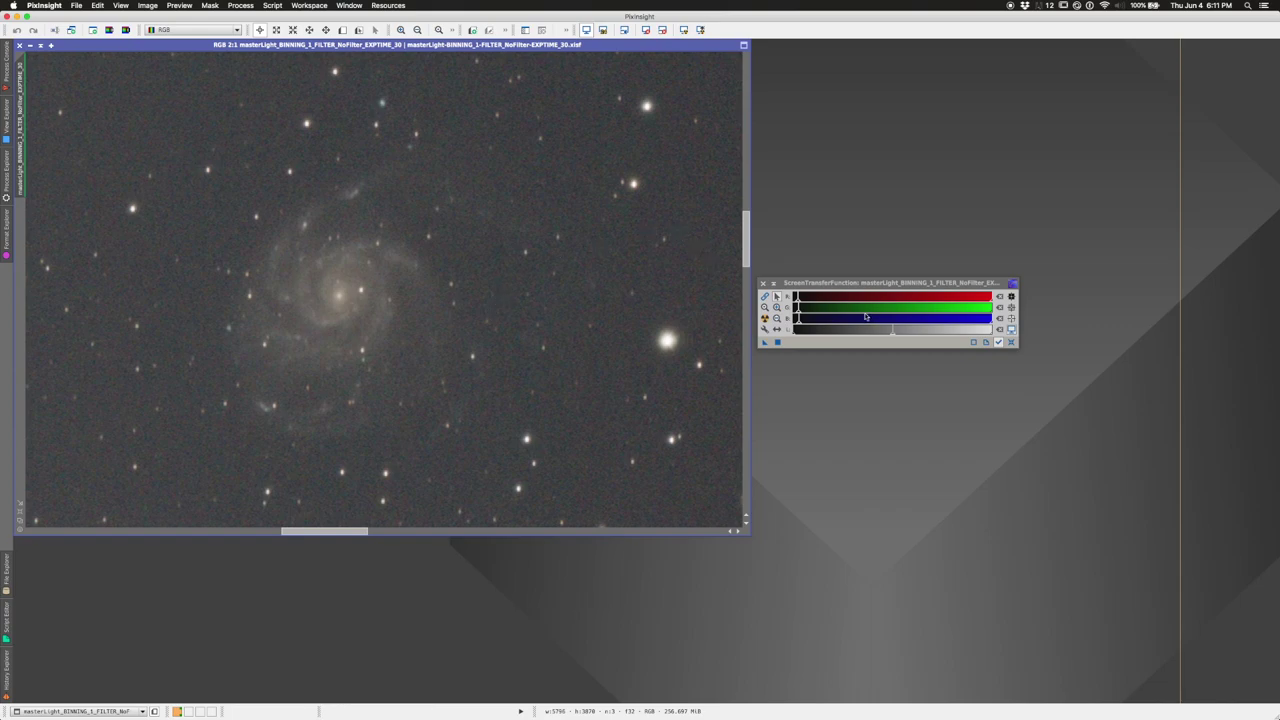
pyautogui.click(763, 285)
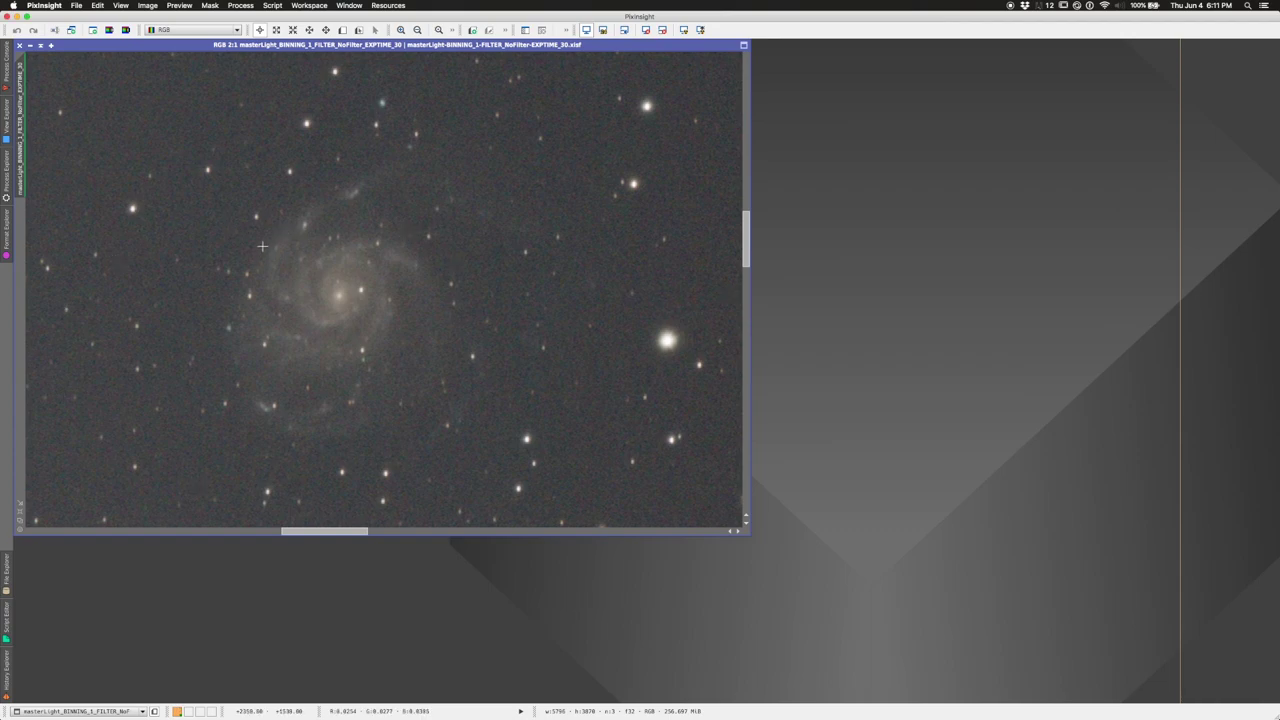
pyautogui.scroll(-4, 262, 250)
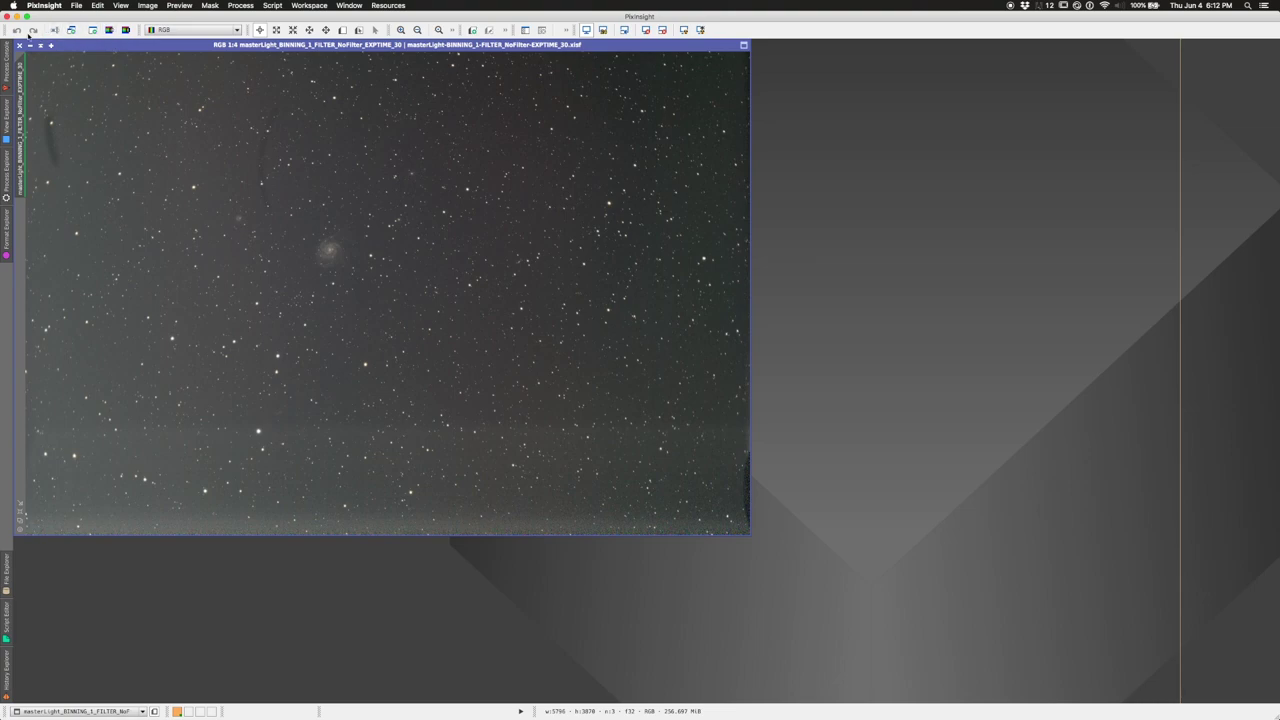
# - Extract the luminance of the master light as a new grayscale image and set its identifier to lum
pyautogui.click(110, 31)
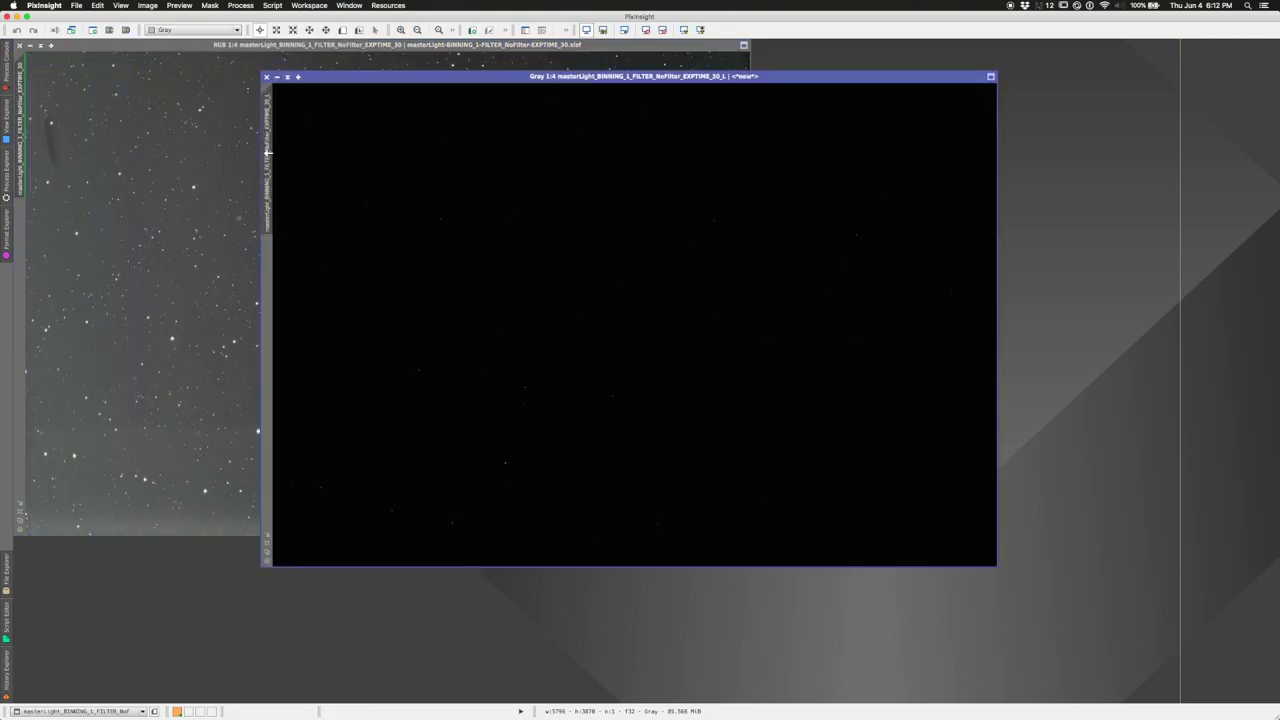
pyautogui.doubleClick(267, 151)
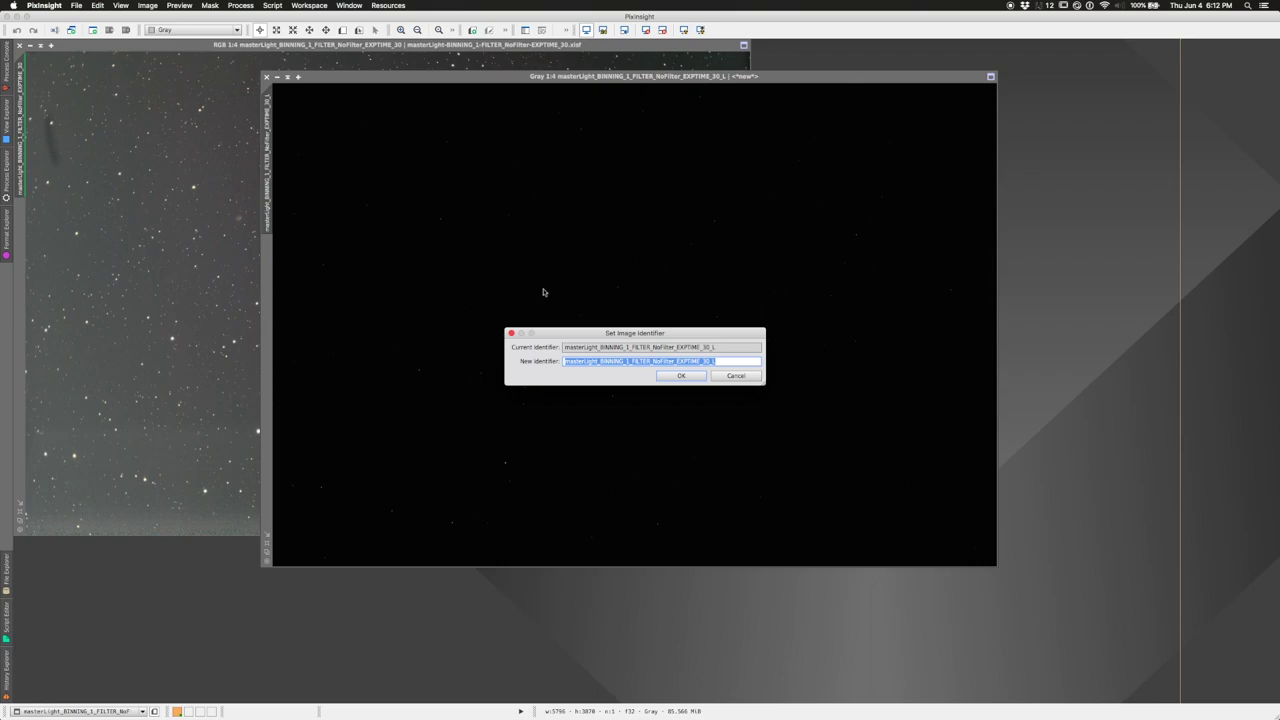
pyautogui.write('Lum')
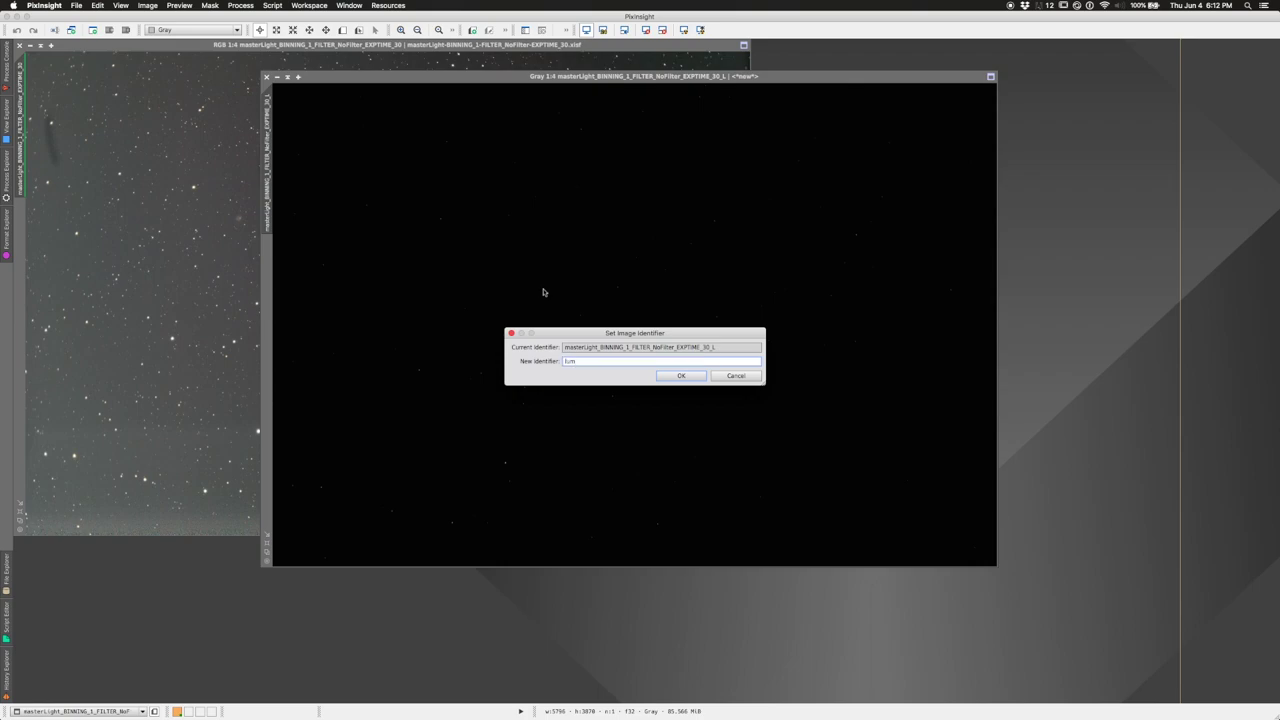
pyautogui.click(680, 375)
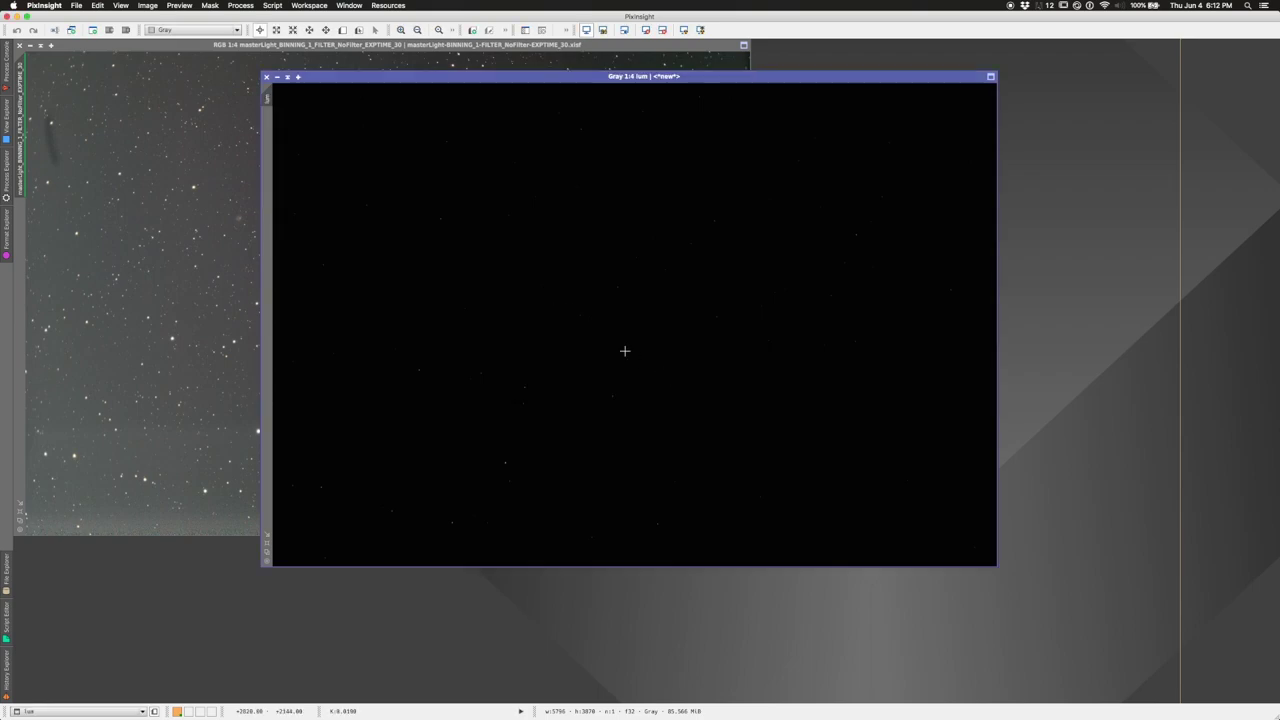
# - Minimize the lum image to an icon parked away from the master light and split the master light into separate RGB channel images
pyautogui.click(277, 76)
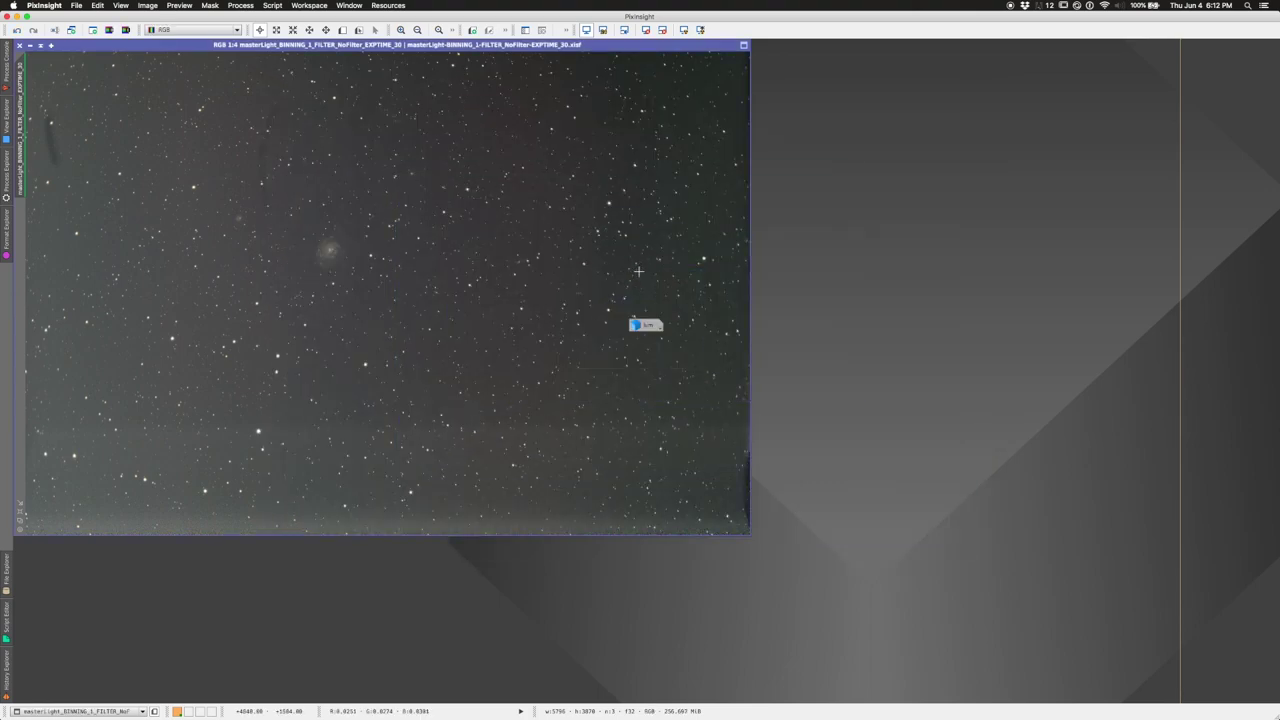
pyautogui.moveTo(645, 325); pyautogui.dragTo(1197, 68)
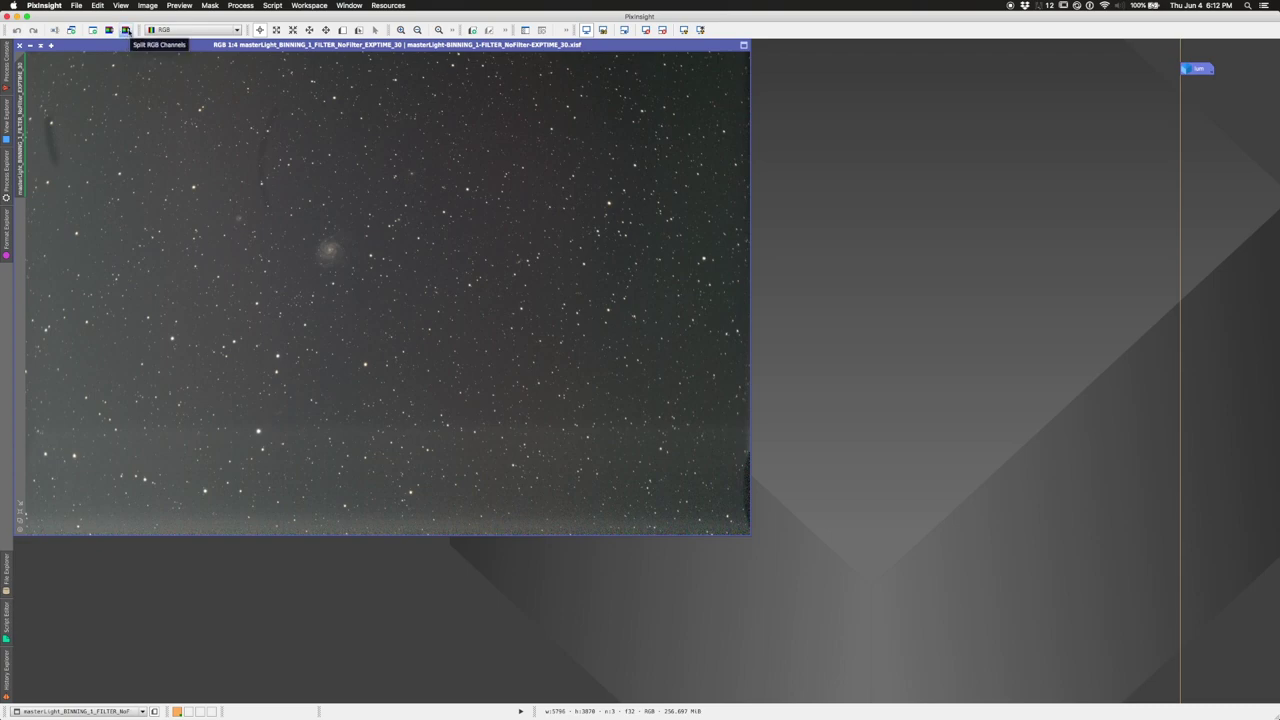
pyautogui.click(126, 30)
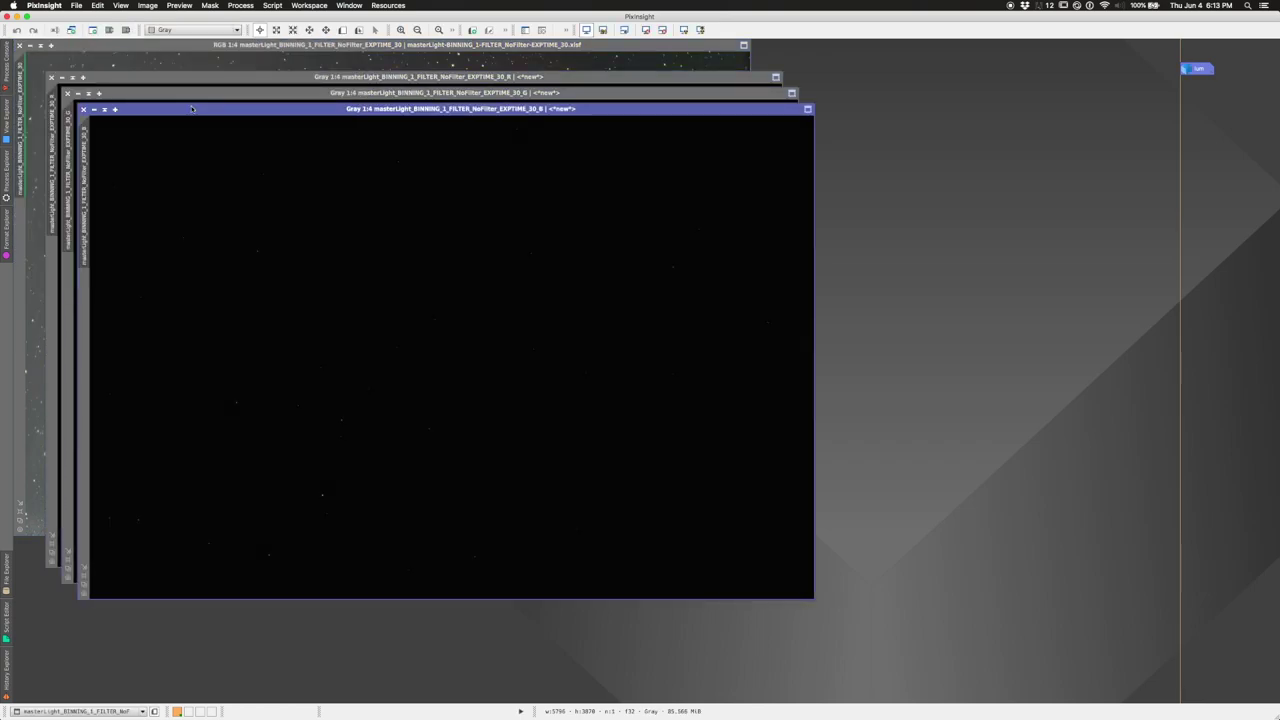
# - Spread out the overlapping blue and green channel windows so that each of the three channel images can be selected
pyautogui.moveTo(205, 107); pyautogui.dragTo(393, 122)
pyautogui.click(251, 93)
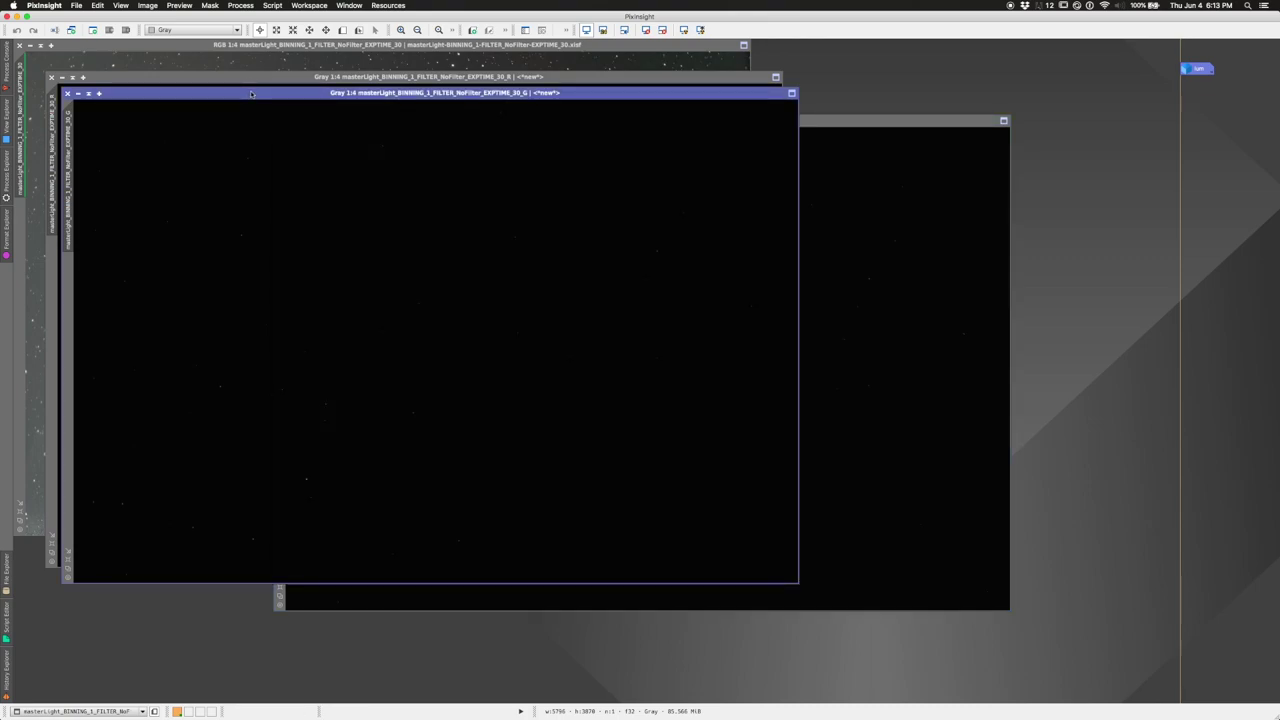
pyautogui.moveTo(251, 93); pyautogui.dragTo(257, 167)
pyautogui.click(240, 81)
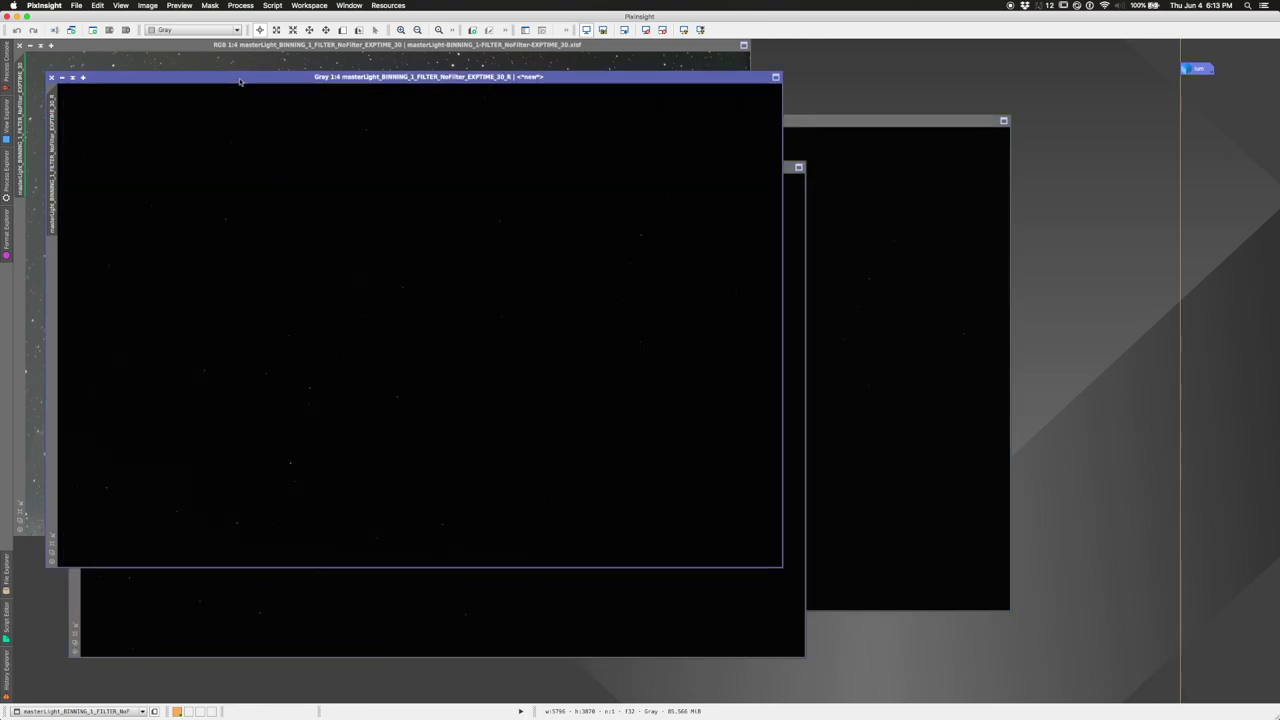
# - Run the NoiseEvaluation script on the green channel image
pyautogui.click(788, 167)
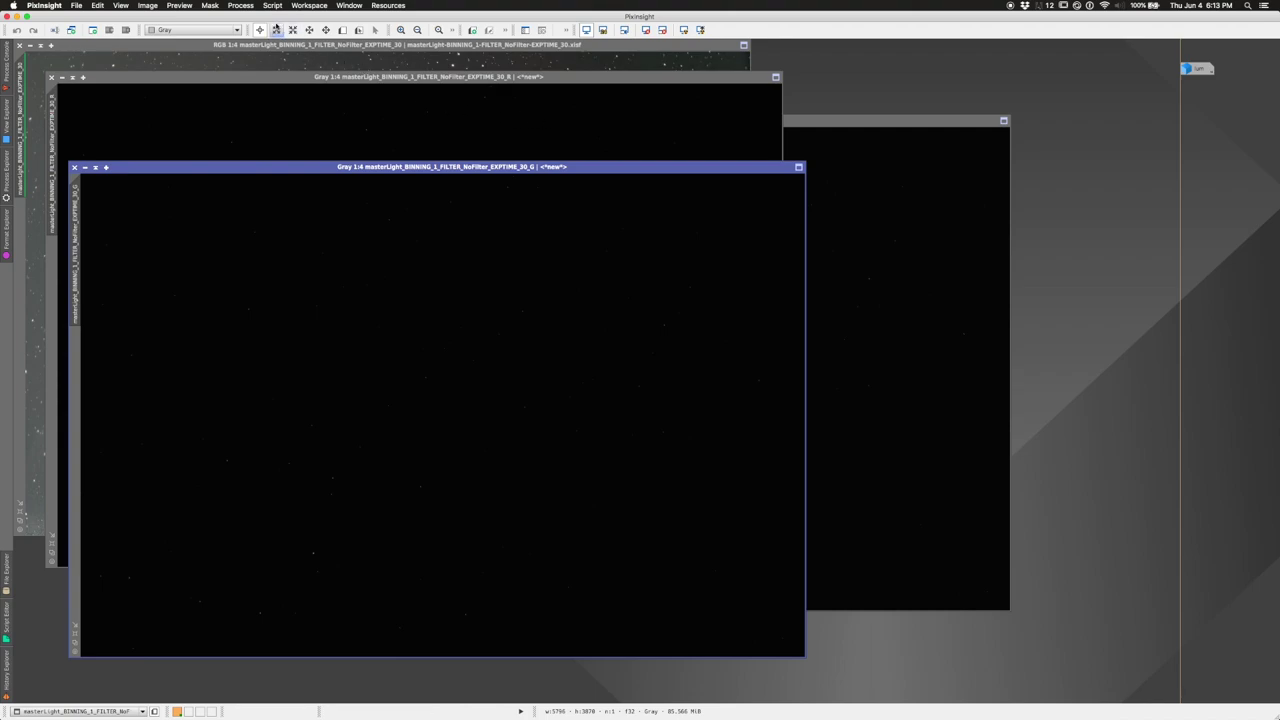
pyautogui.click(273, 7)
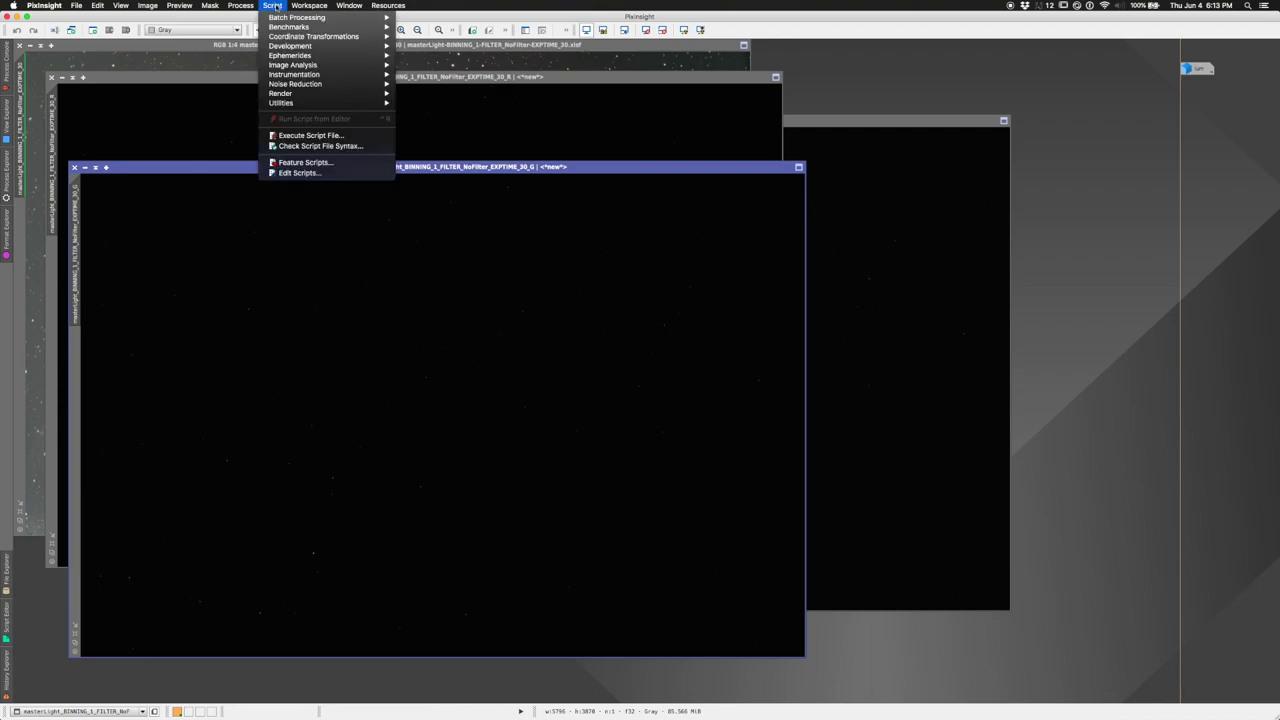
pyautogui.moveTo(316, 65)
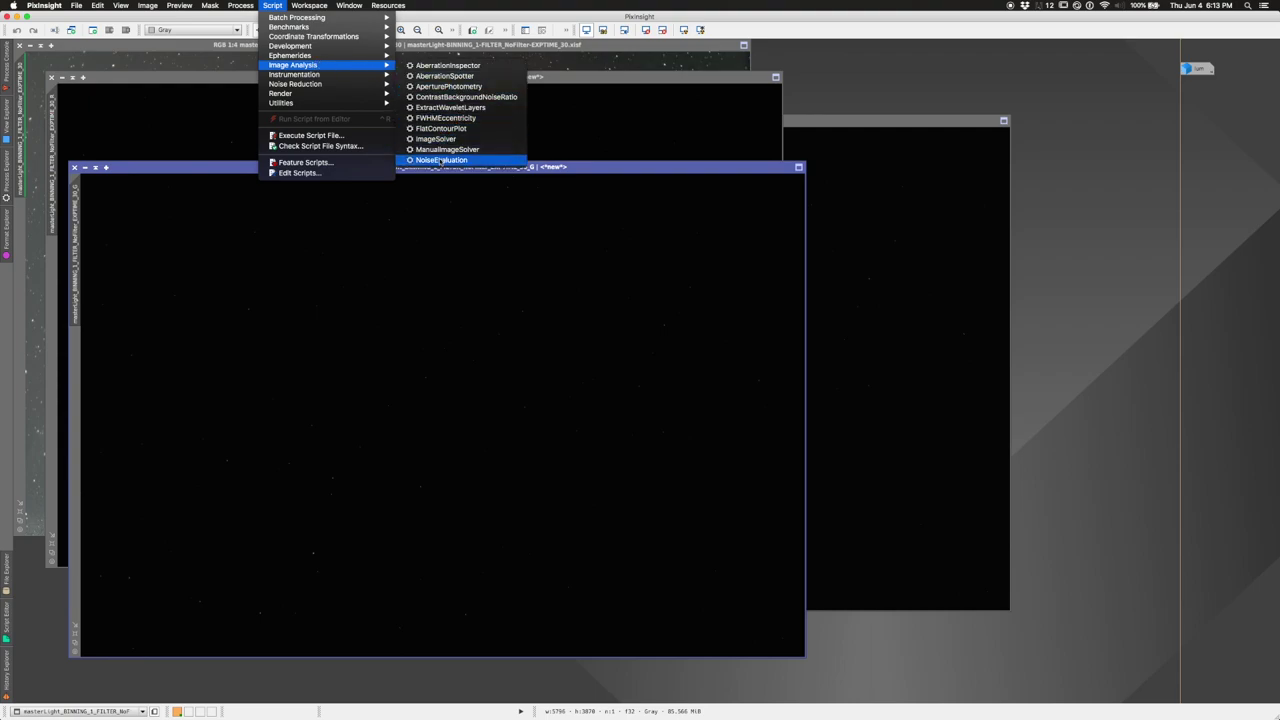
pyautogui.click(440, 160)
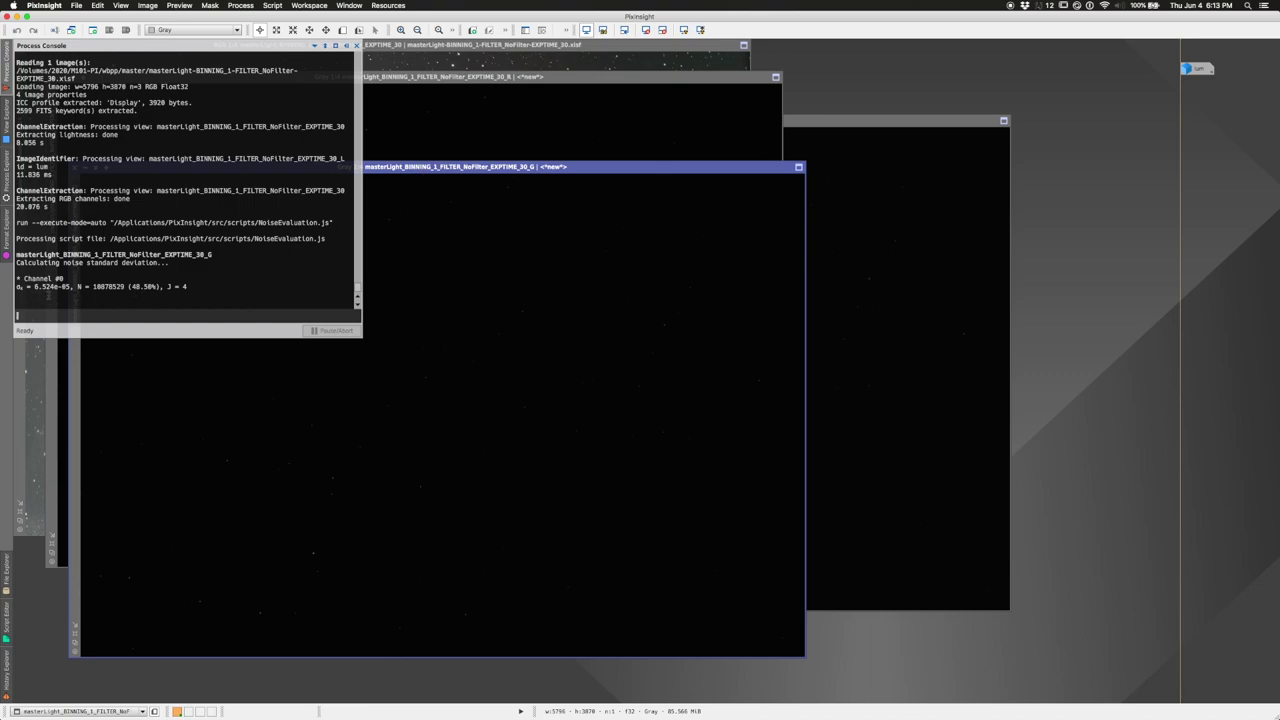
# - Run the NoiseEvaluation script on the red channel image
pyautogui.click(272, 5)
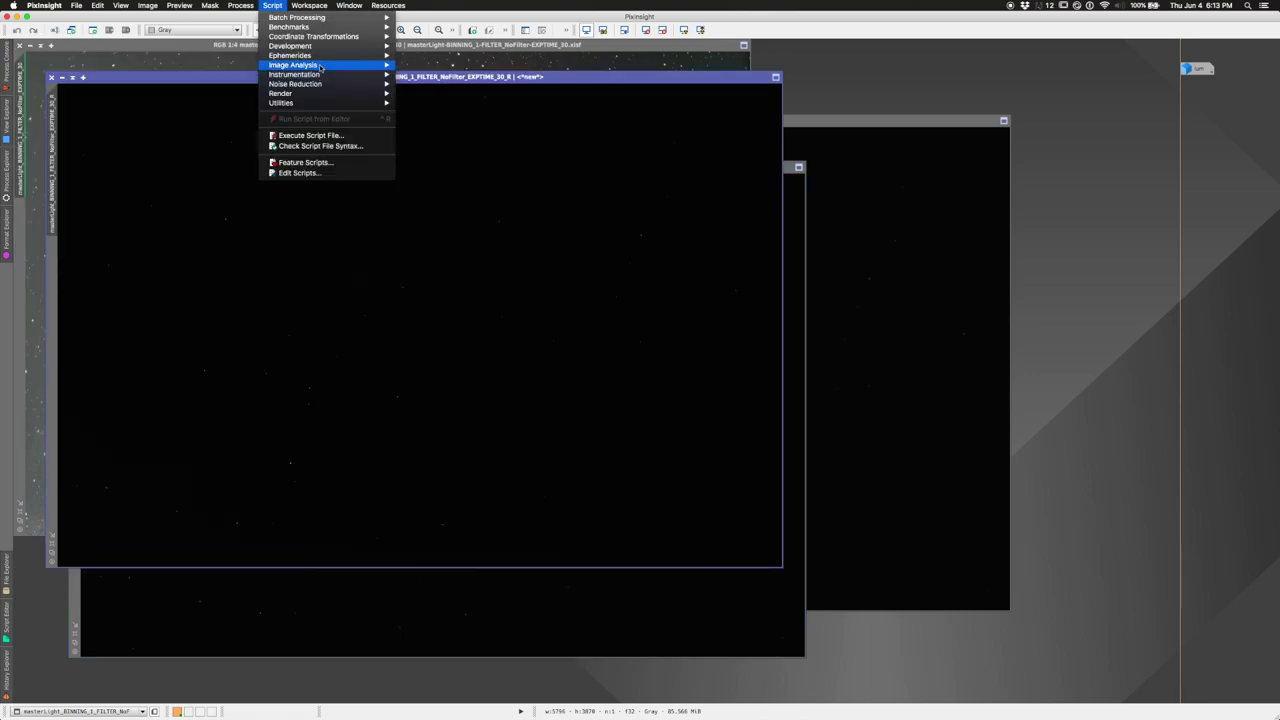
pyautogui.moveTo(300, 65)
pyautogui.click(456, 160)
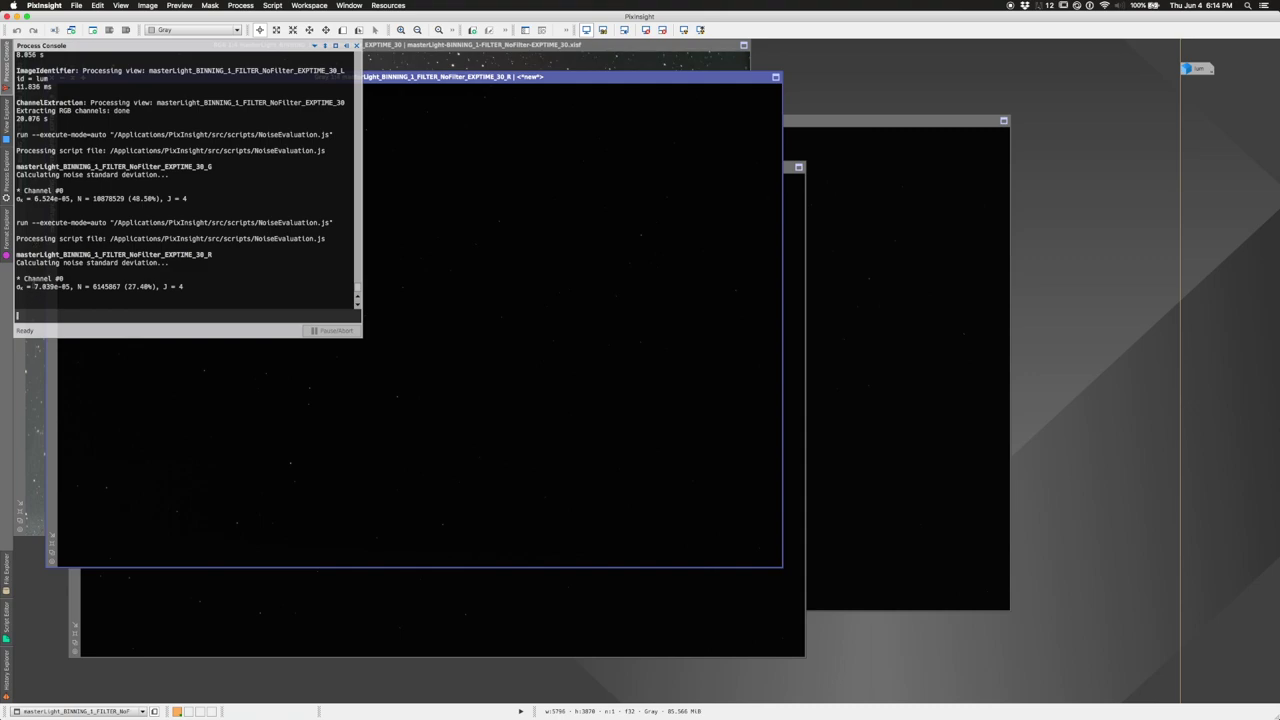
# - Run the NoiseEvaluation script on the blue channel image
pyautogui.click(827, 116)
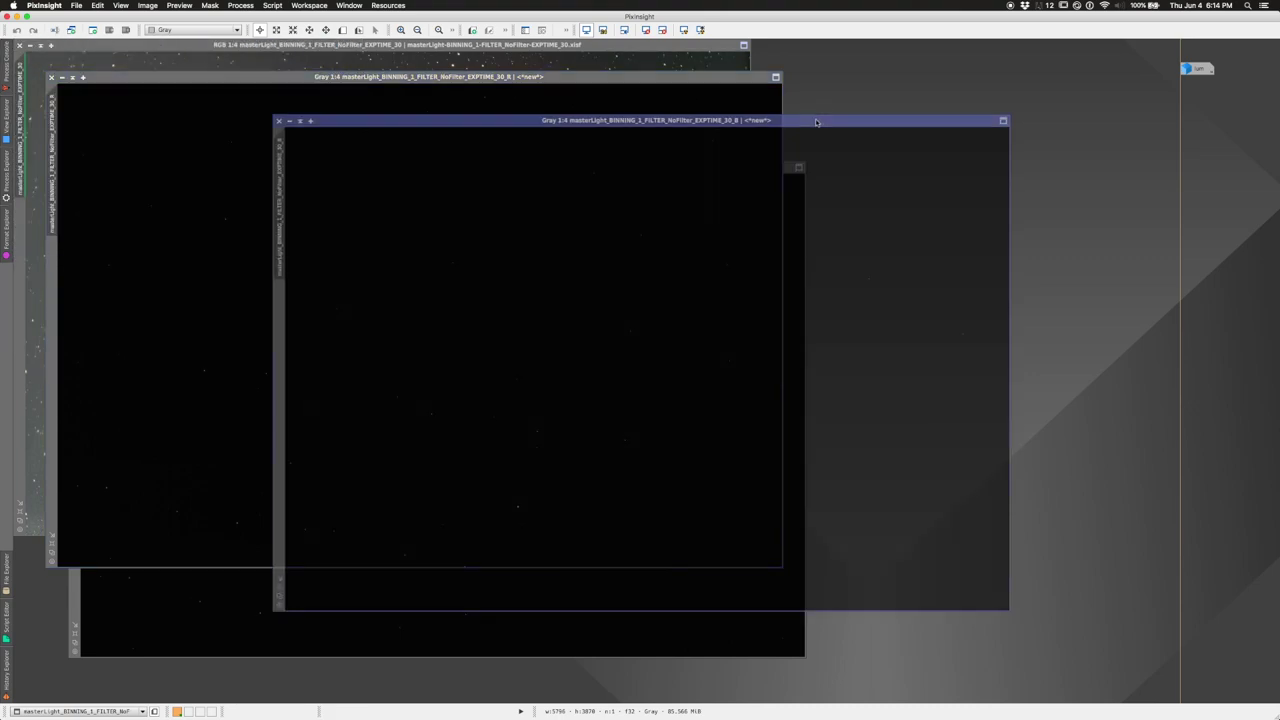
pyautogui.click(247, 5)
pyautogui.moveTo(273, 5)
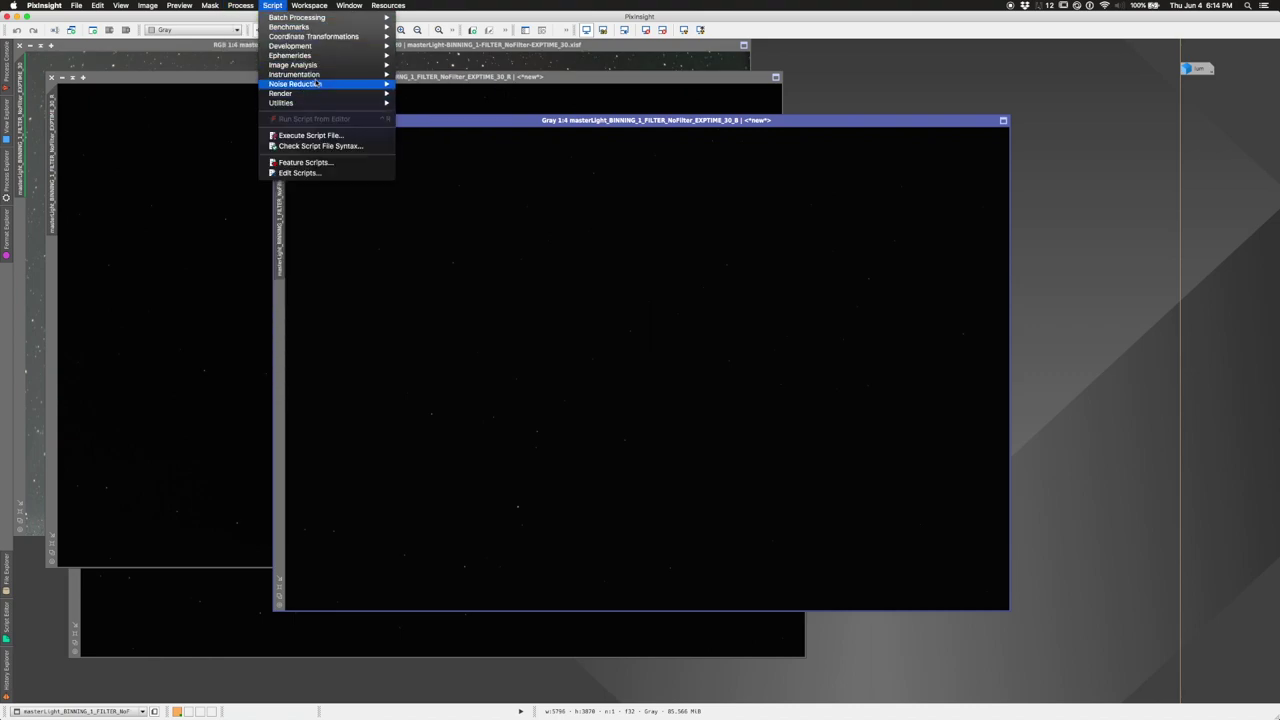
pyautogui.moveTo(315, 85)
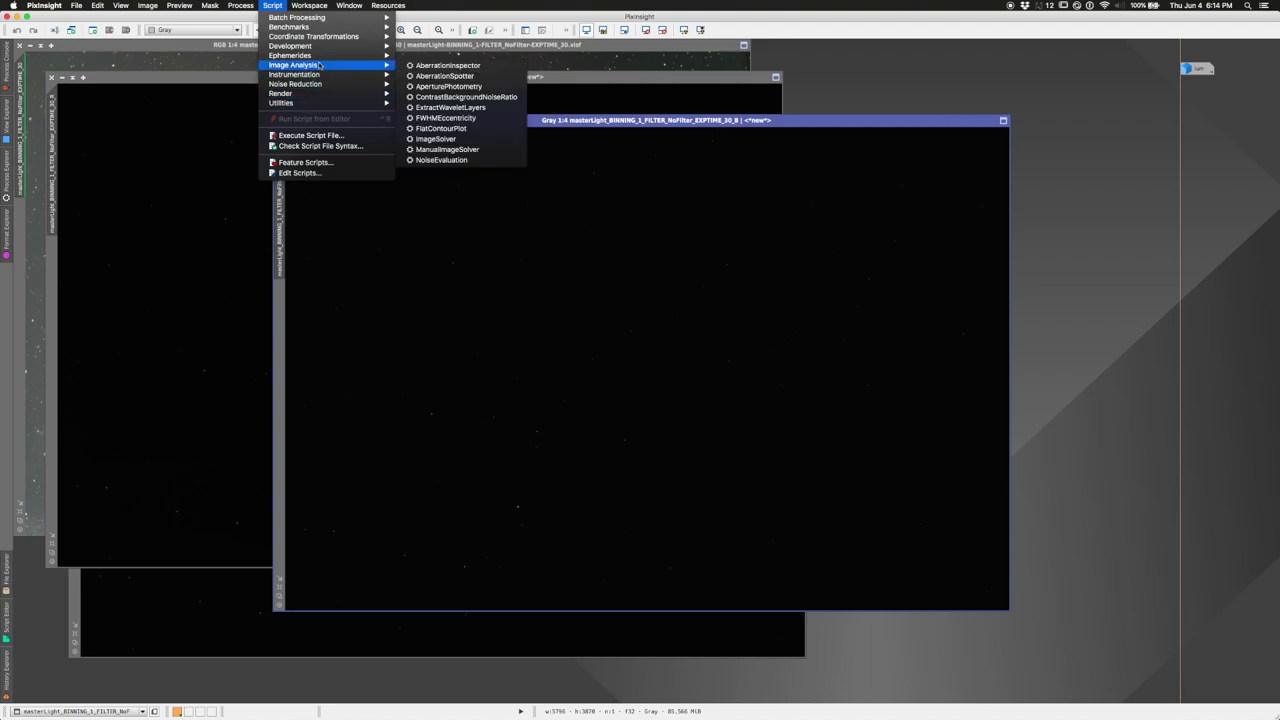
pyautogui.click(441, 160)
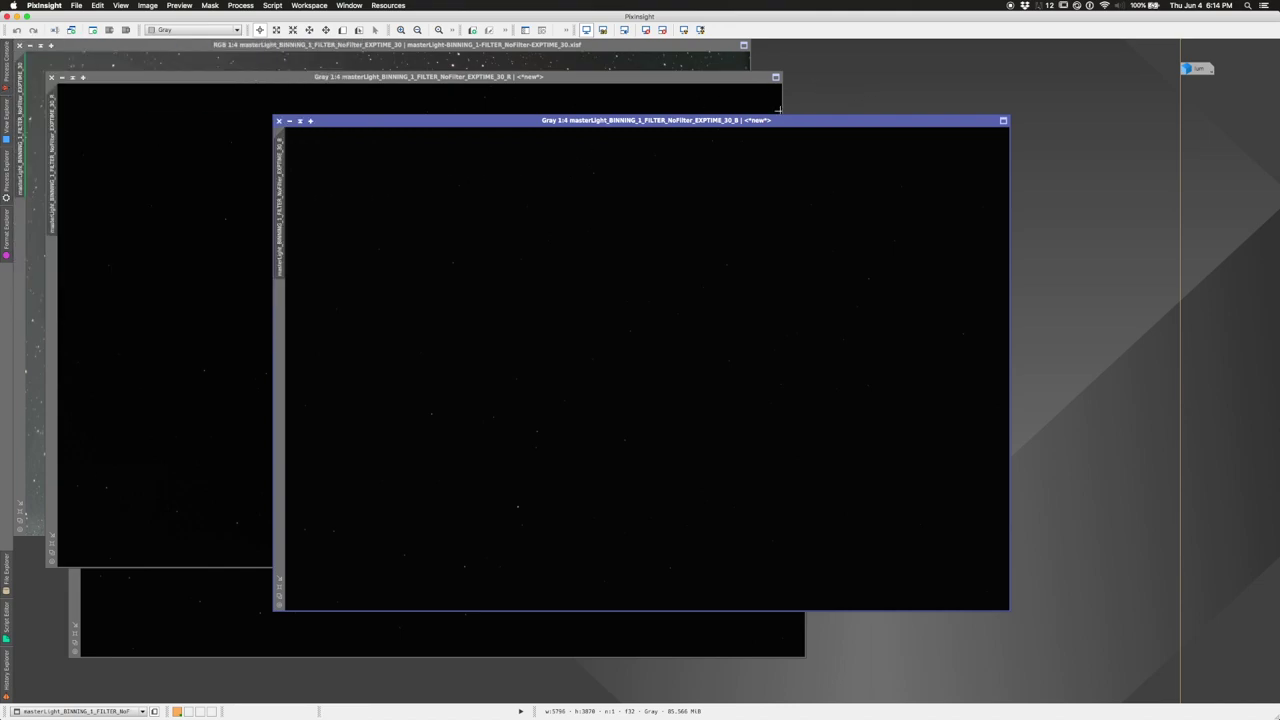
# - Move the blue channel window clear of the other channels and bring the green channel image to the front
pyautogui.moveTo(500, 125); pyautogui.dragTo(659, 108)
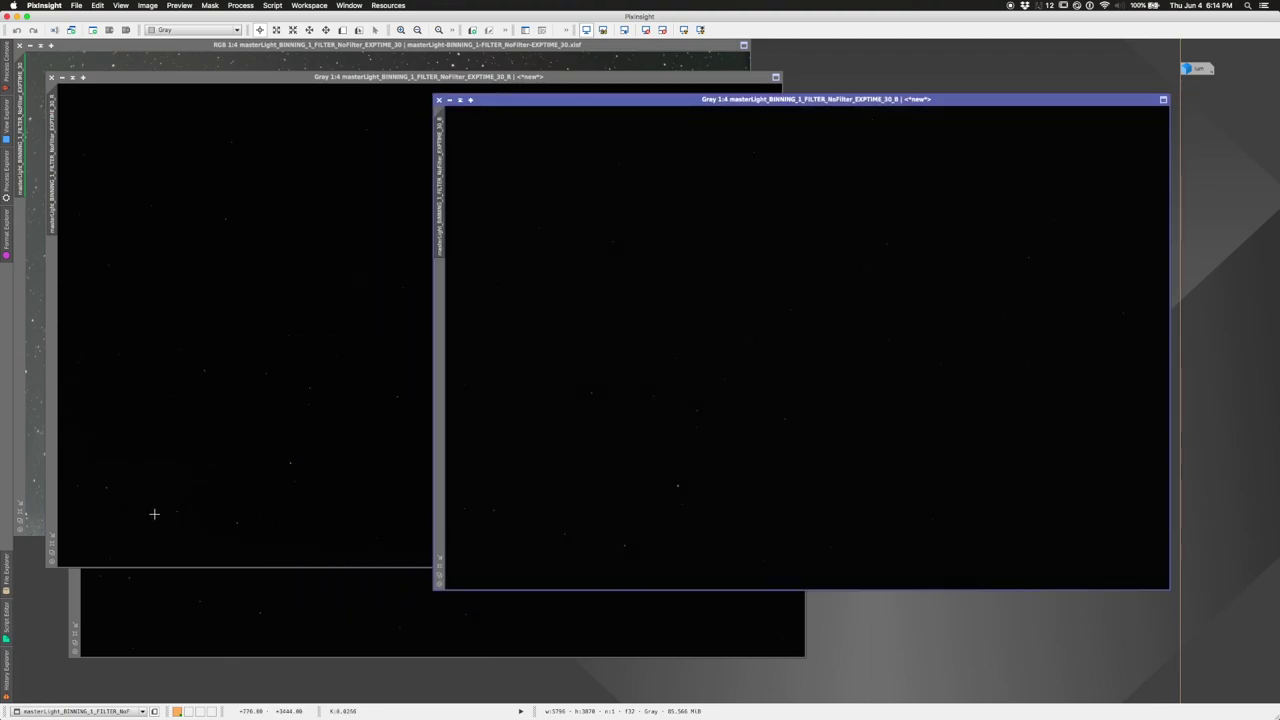
pyautogui.click(73, 596)
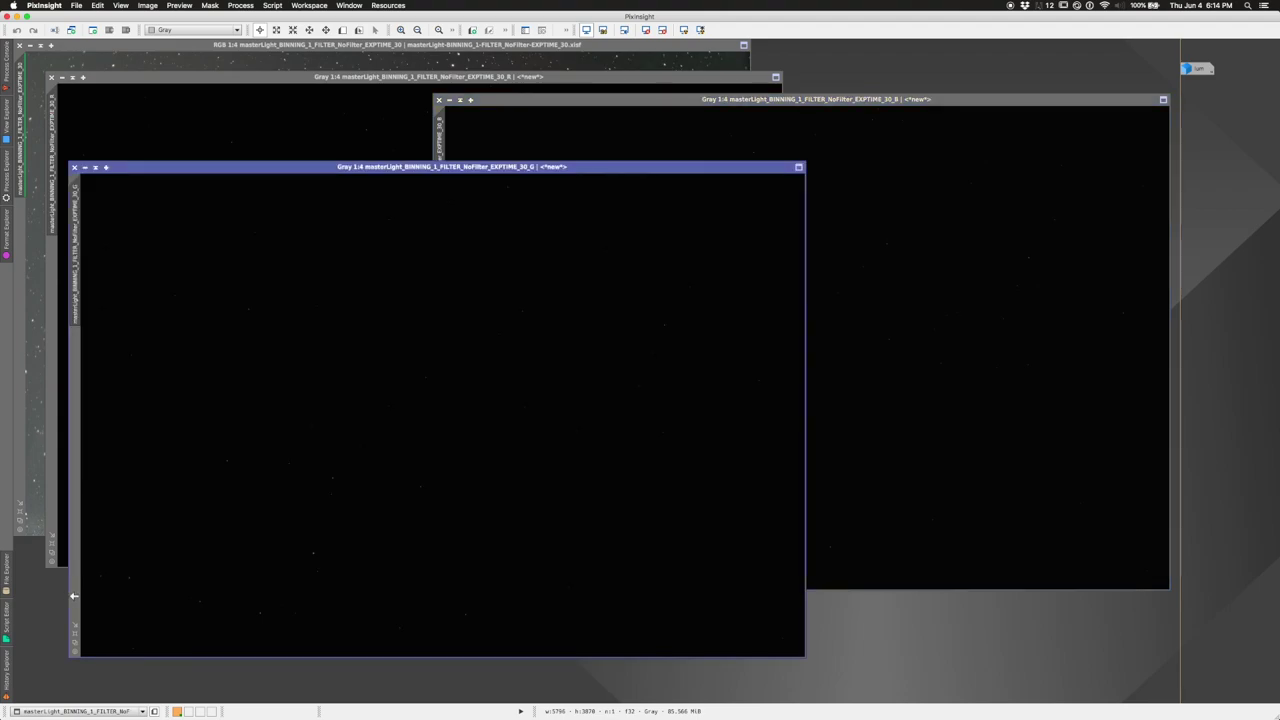
pyautogui.scroll(-1, 491, 214)
pyautogui.click(834, 123)
pyautogui.scroll(1, 834, 123)
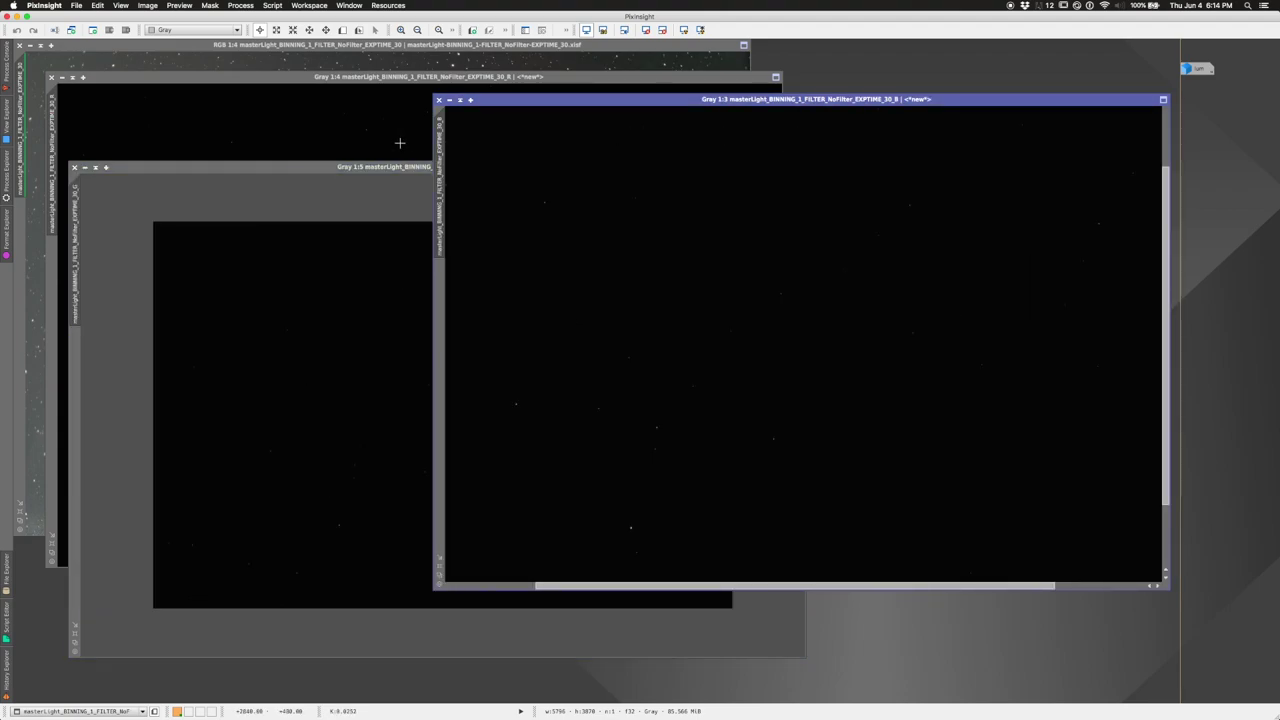
pyautogui.click(327, 167)
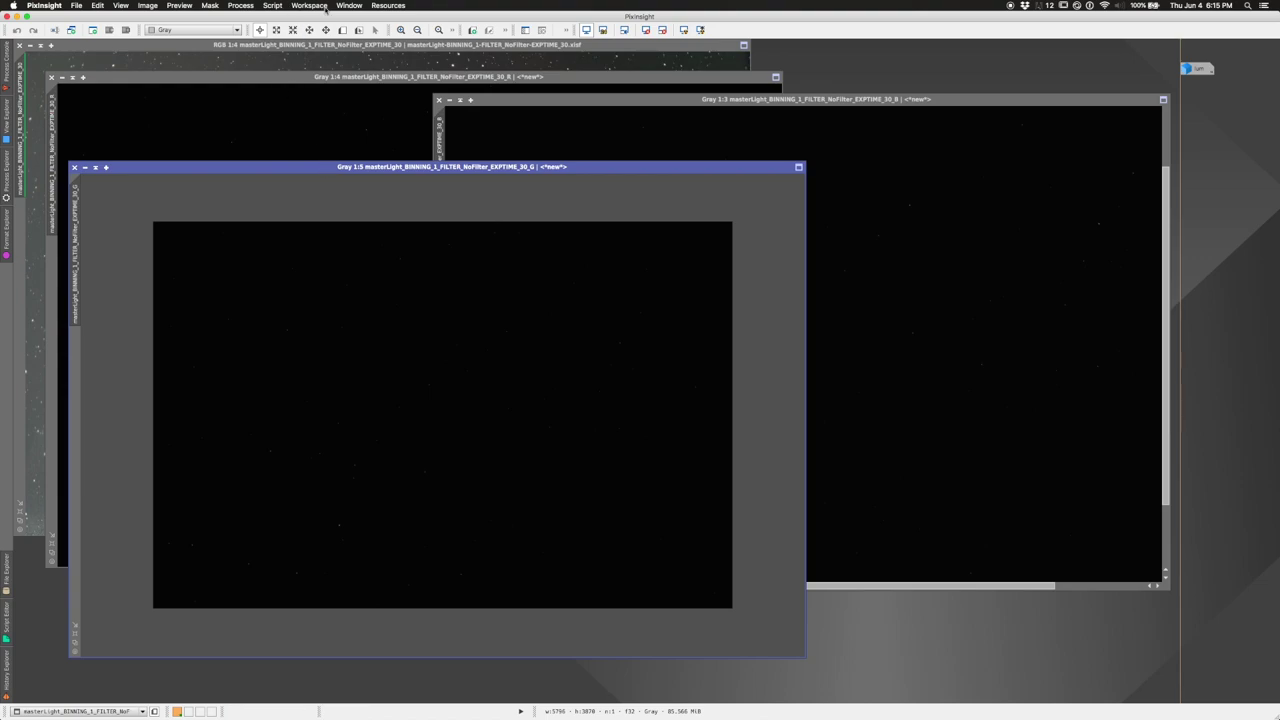
# - Open the LinearFit process and set its reference image to the green channel, masterLight_BINNING_1_FILTER_NoFilter_EXPTIME_30_G
pyautogui.click(325, 8)
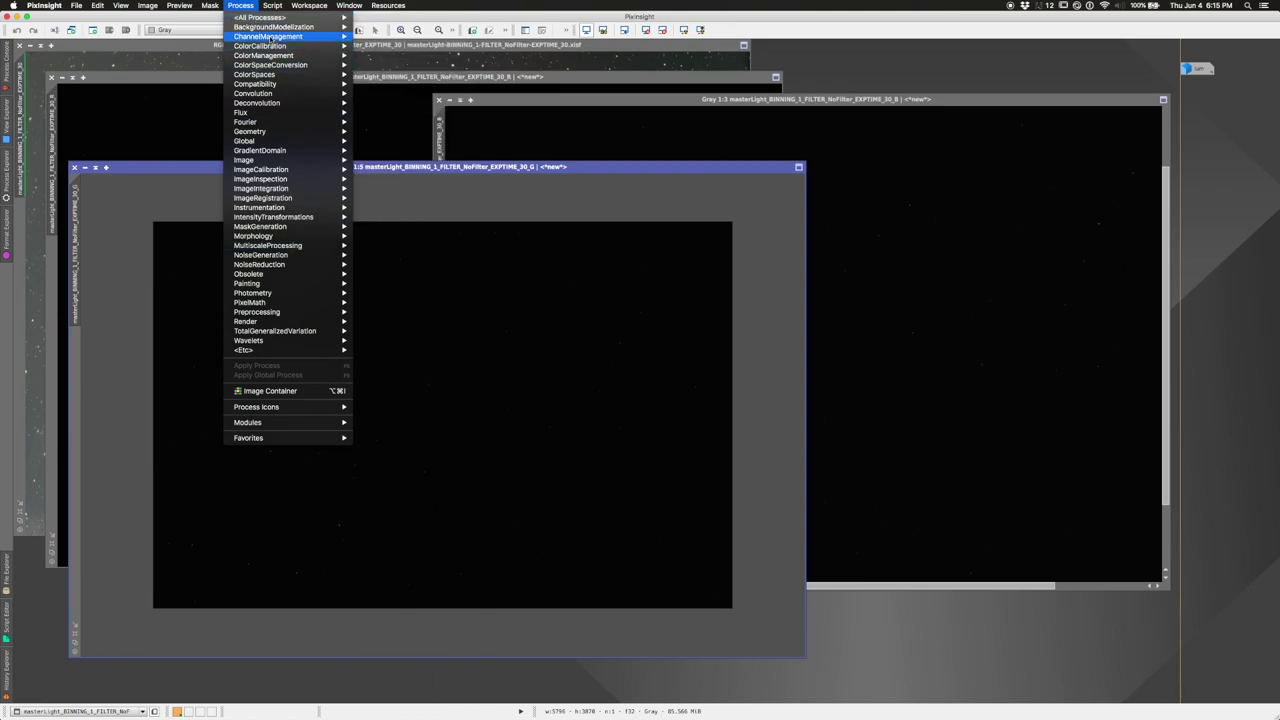
pyautogui.scroll(-3, 418, 690)
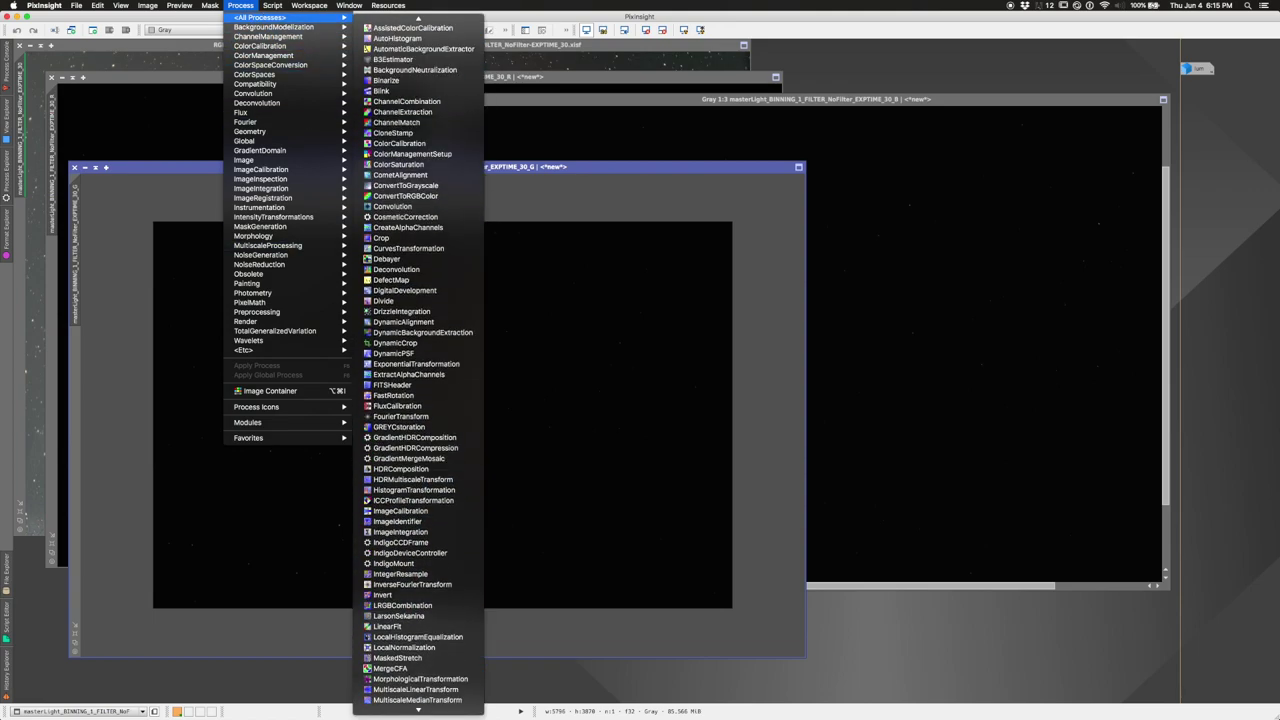
pyautogui.scroll(-1, 418, 640)
pyautogui.click(409, 578)
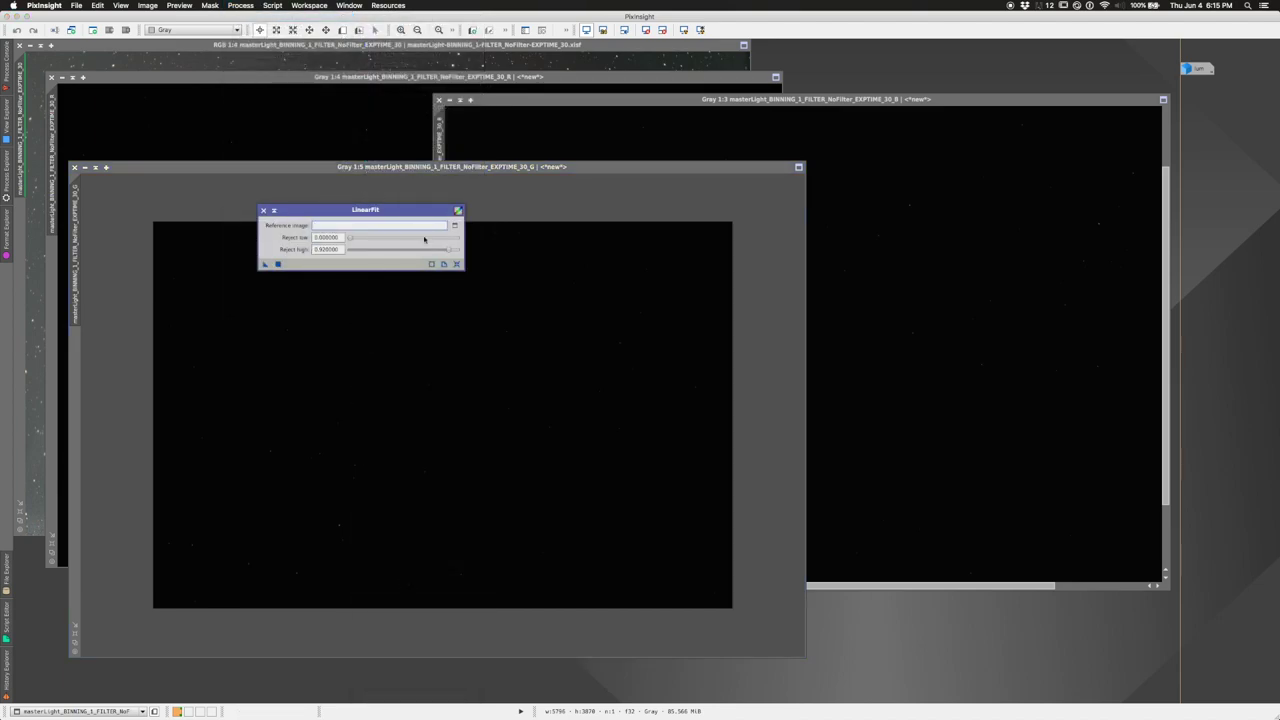
pyautogui.click(454, 225)
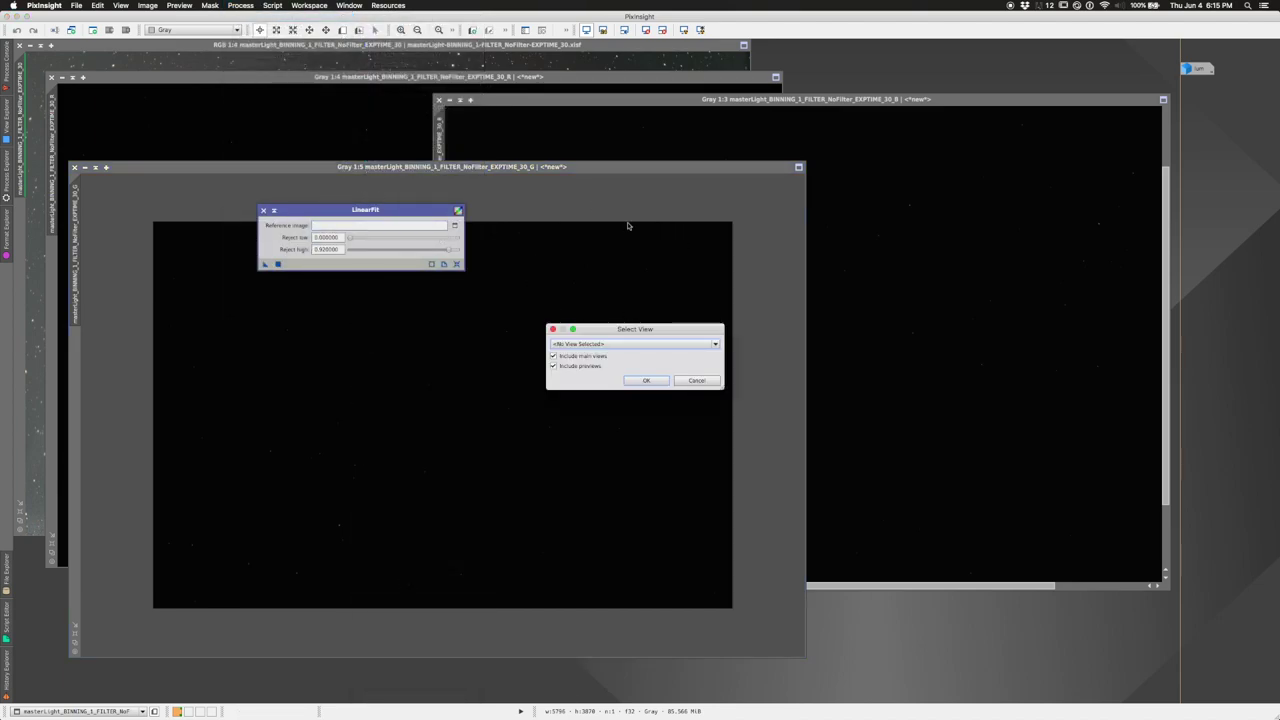
pyautogui.click(640, 344)
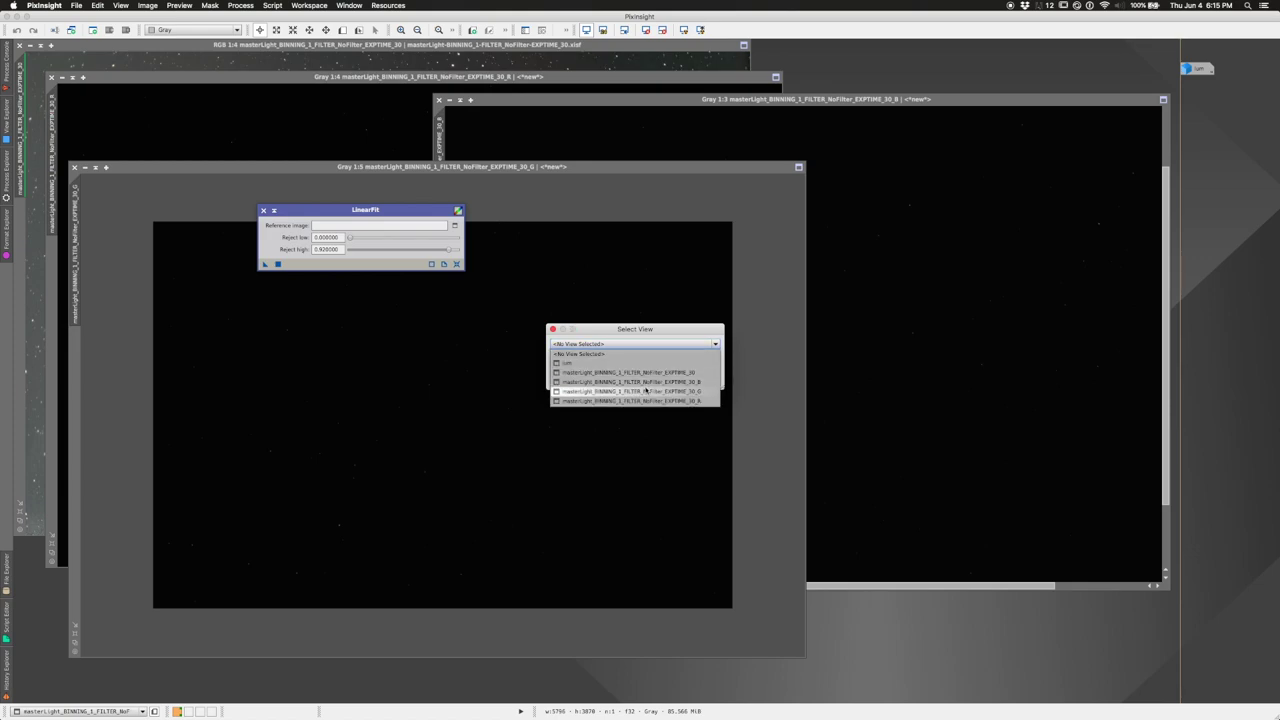
pyautogui.click(646, 391)
pyautogui.click(660, 384)
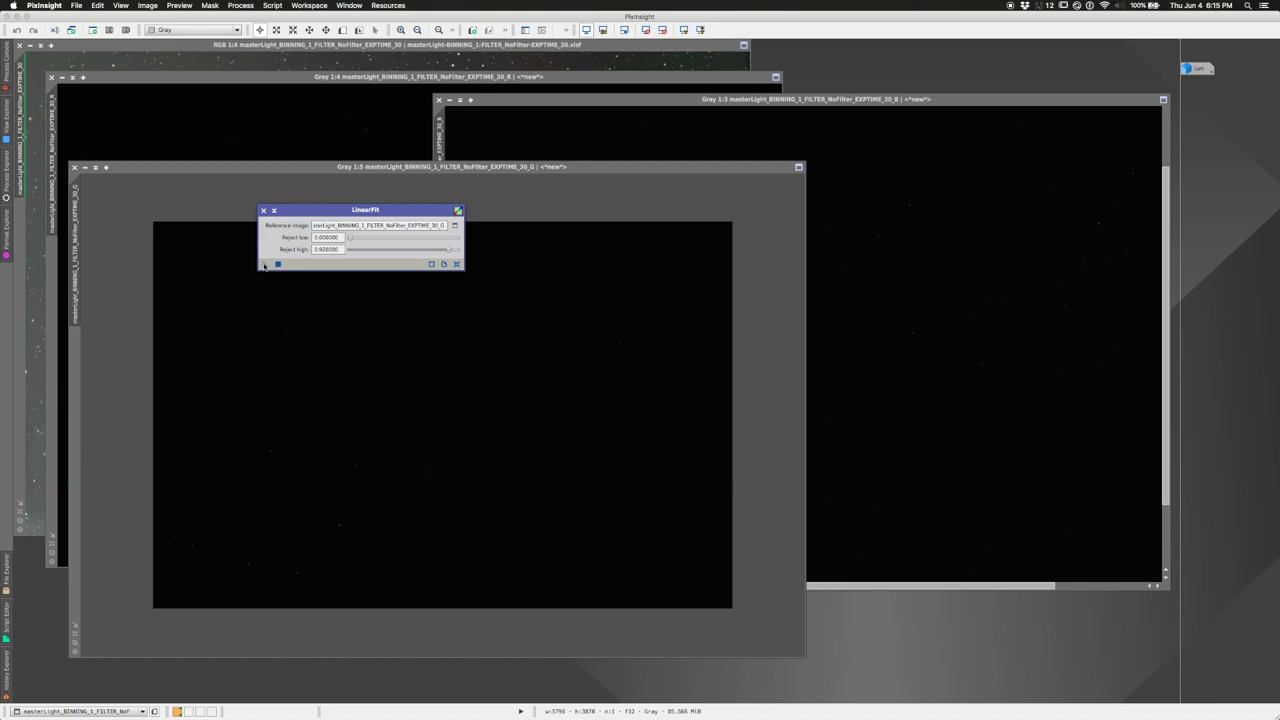
# - Apply LinearFit to the blue channel image and check the fit in the process console
pyautogui.moveTo(264, 265); pyautogui.dragTo(927, 339)
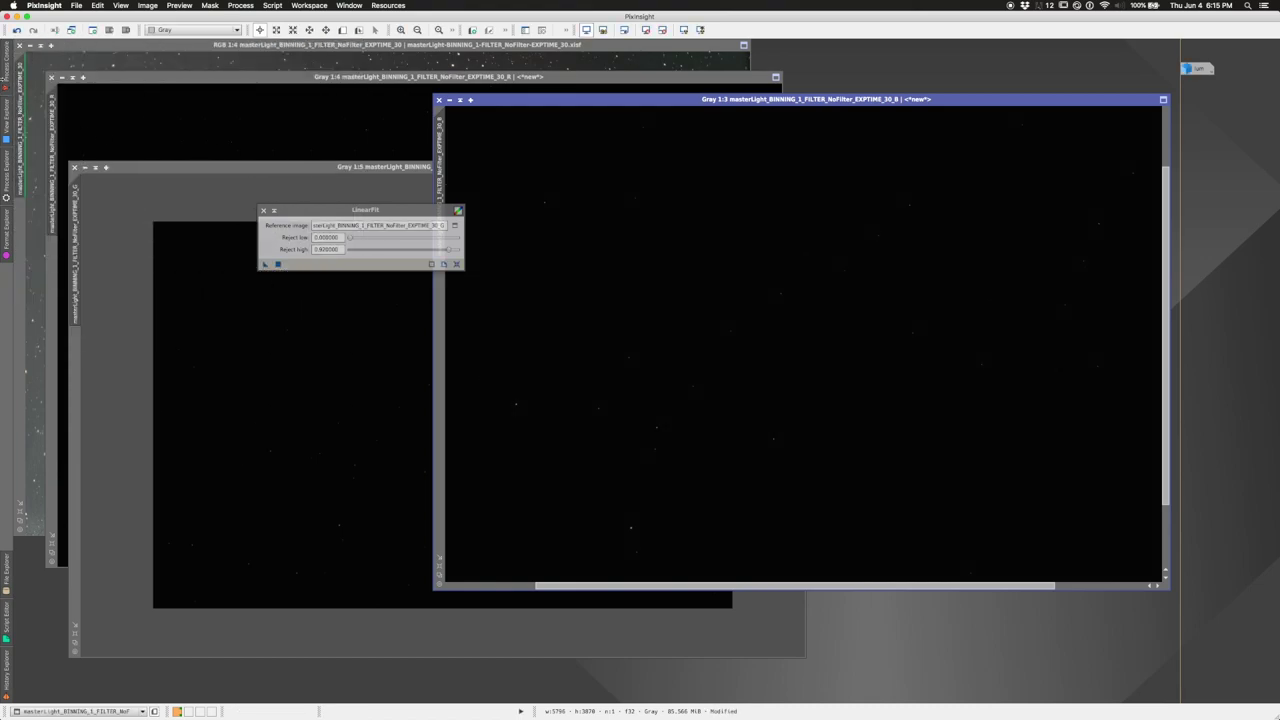
pyautogui.click(5, 62)
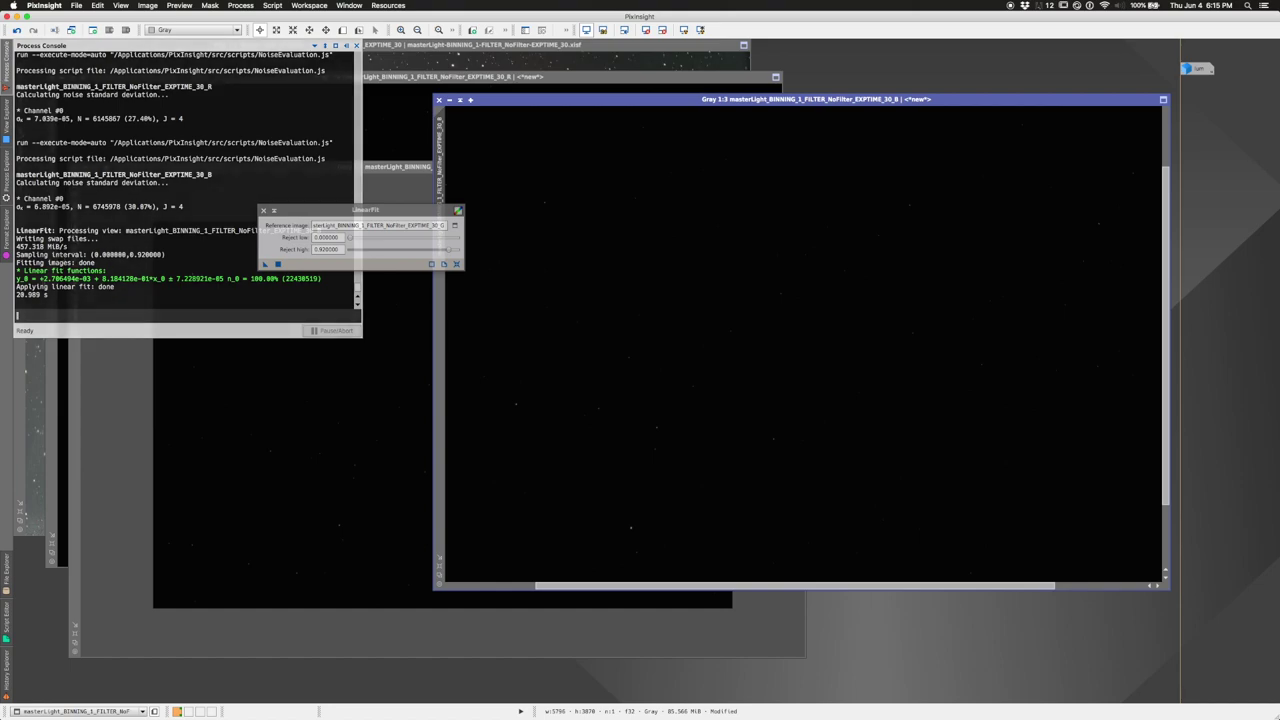
# - Minimize the RGB master light to an icon, then apply LinearFit to the red channel image and close the process
pyautogui.click(456, 46)
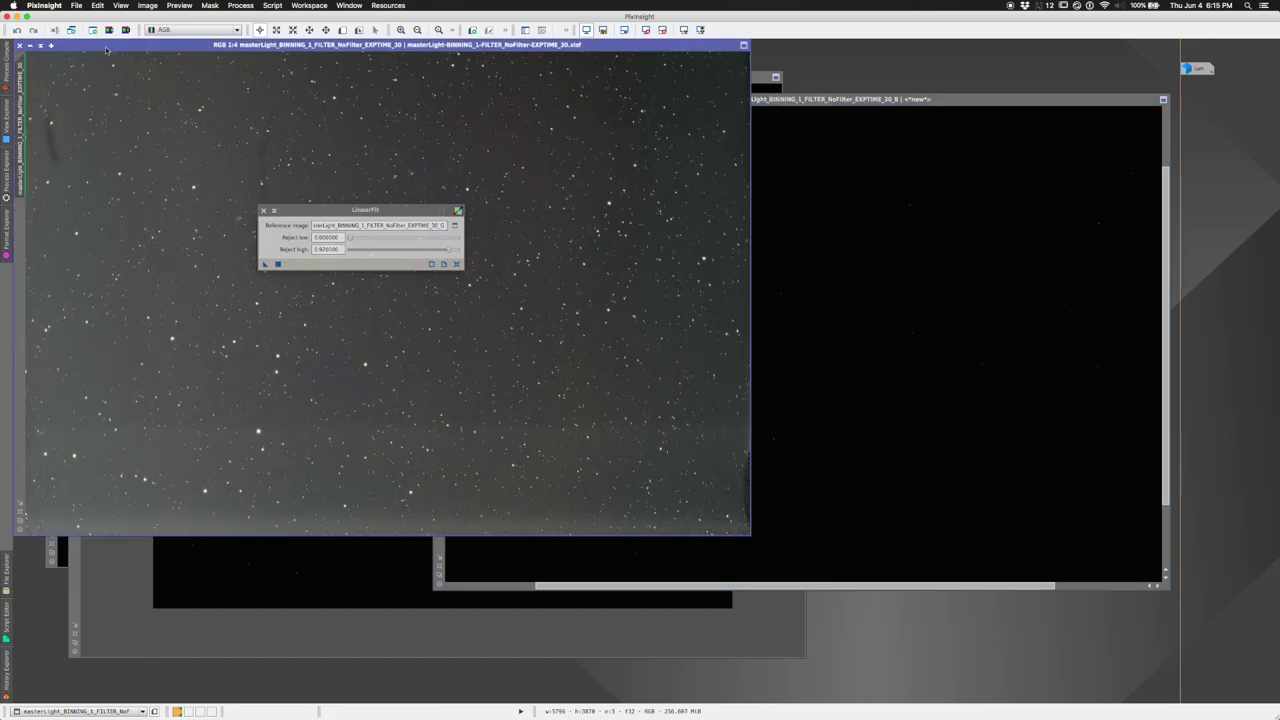
pyautogui.click(29, 46)
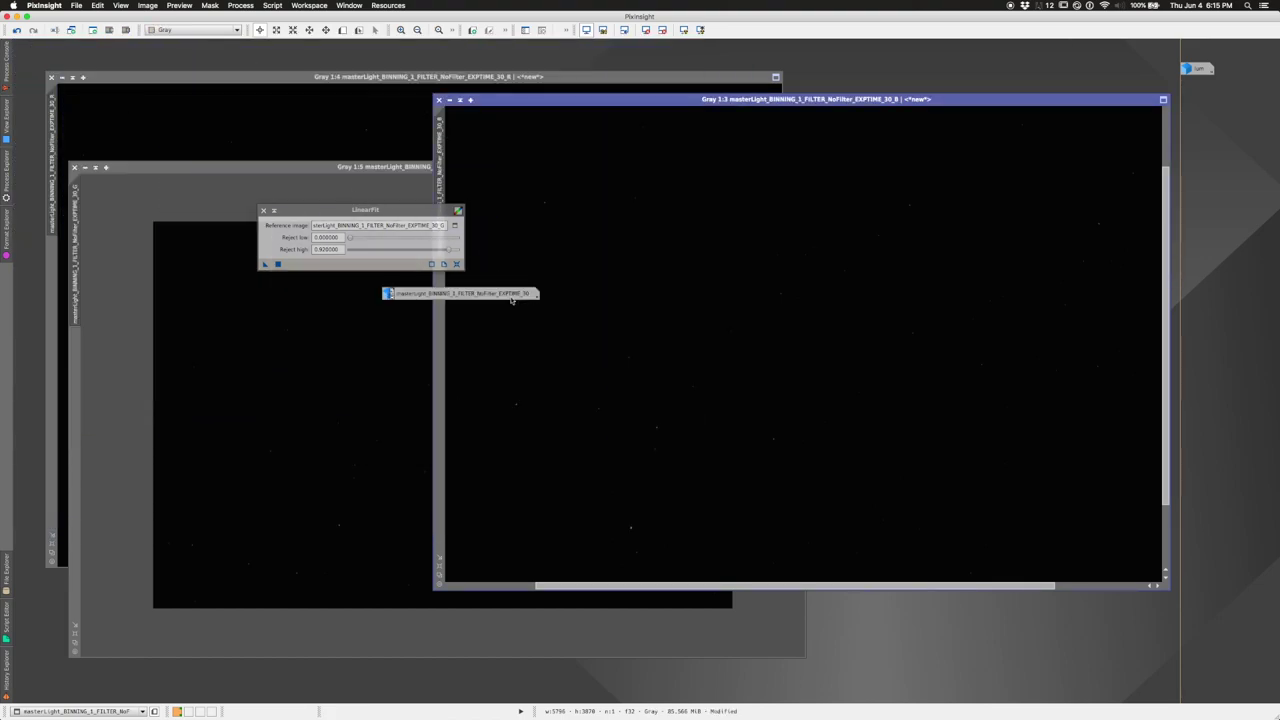
pyautogui.click(302, 105)
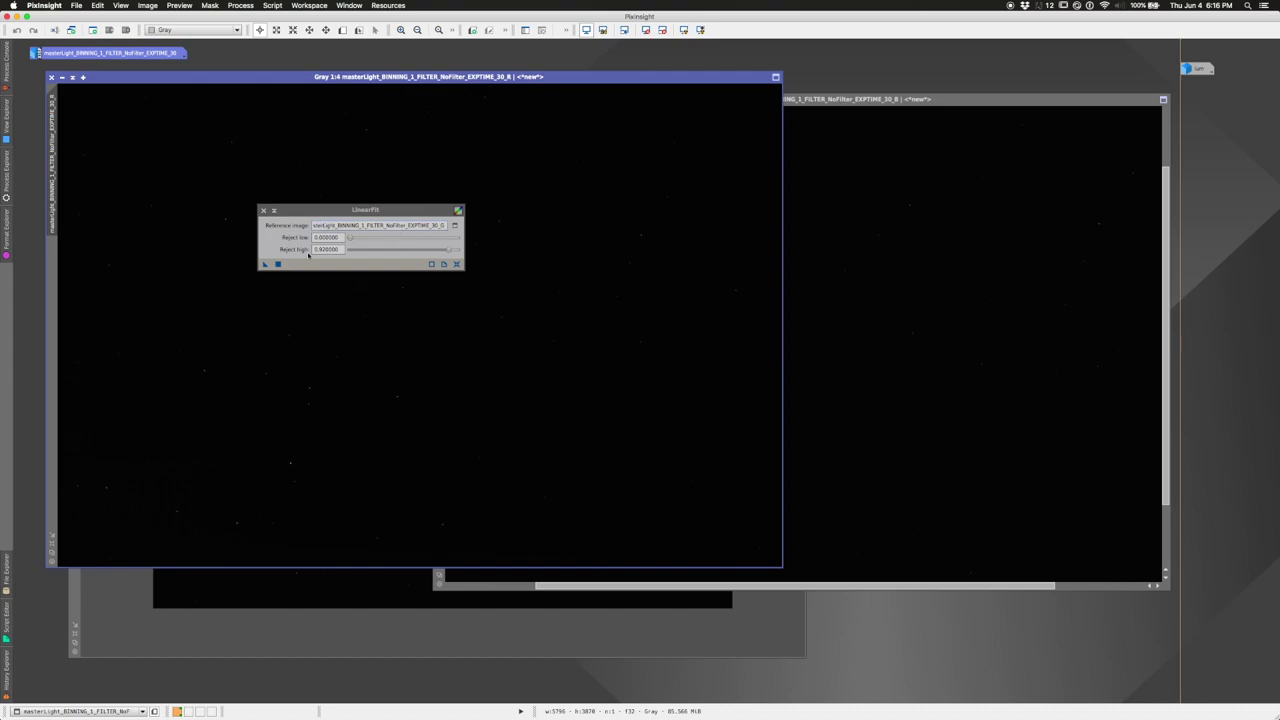
pyautogui.moveTo(264, 265); pyautogui.dragTo(586, 358)
pyautogui.click(263, 210)
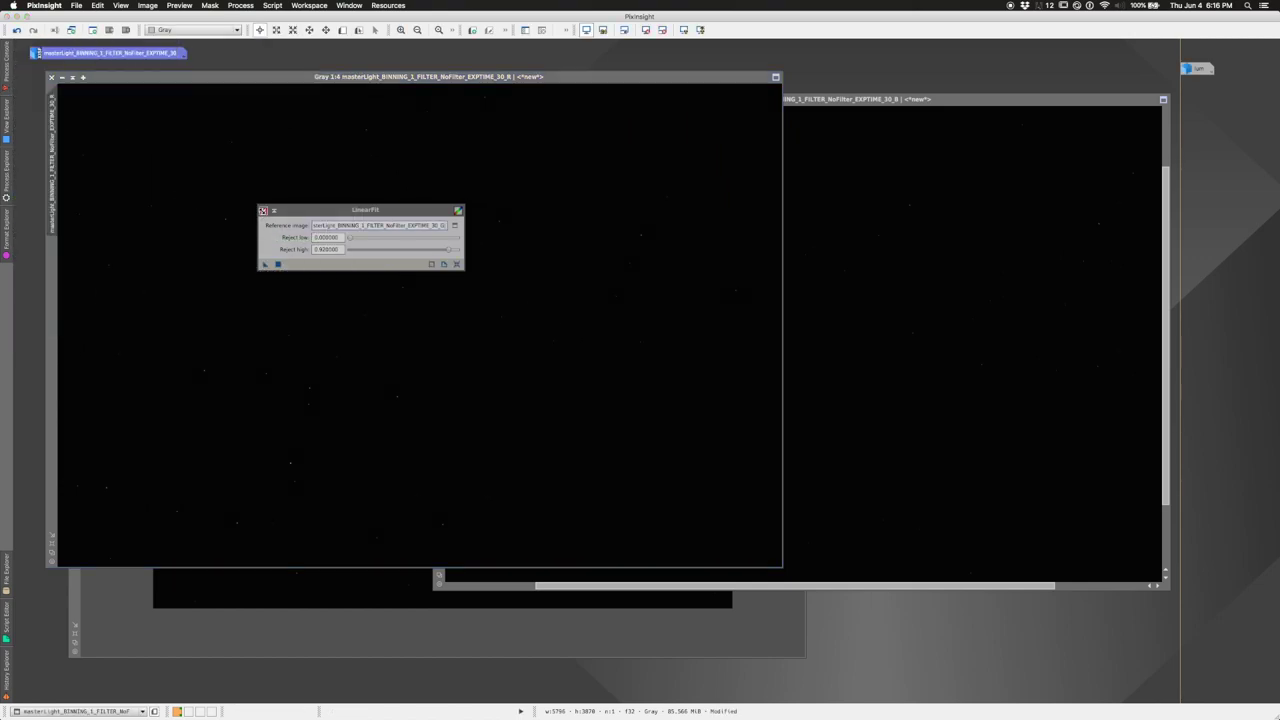
# - Combine the R, G and B masterLight_BINNING_1_FILTER_NoFilter_EXPTIME_30 channel images into a new RGB image with ChannelCombination
pyautogui.click(242, 6)
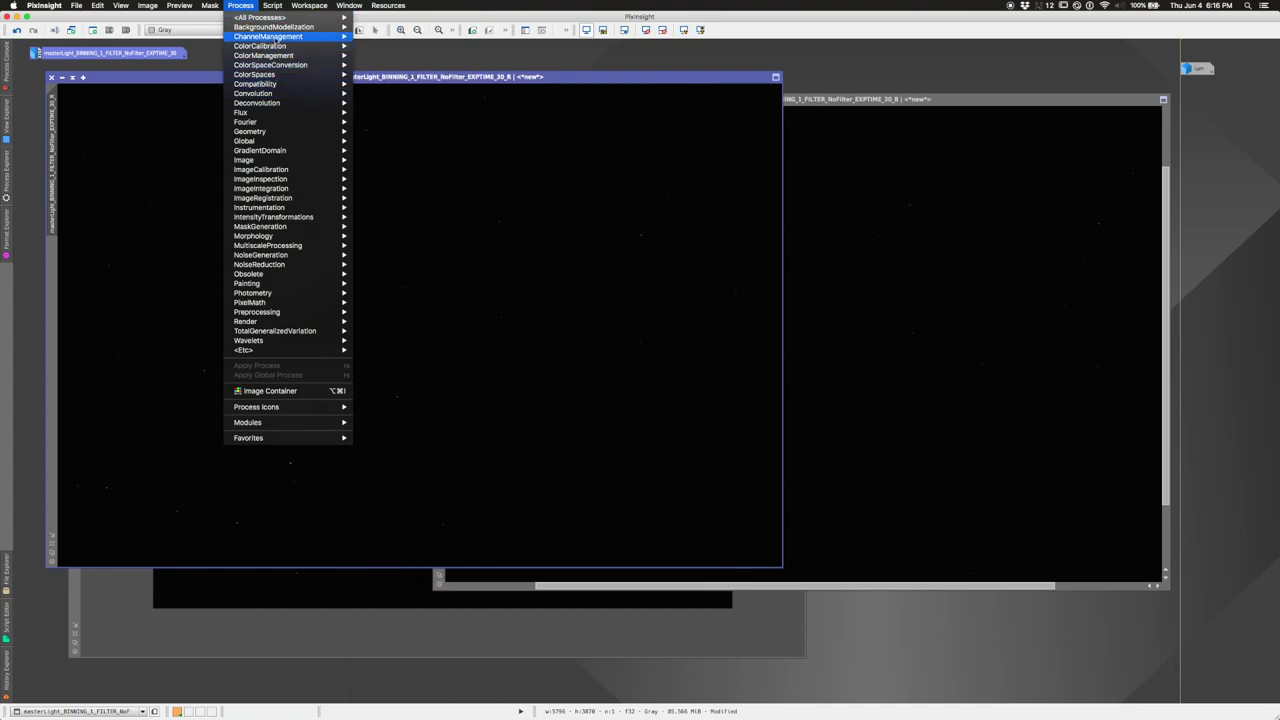
pyautogui.moveTo(271, 40)
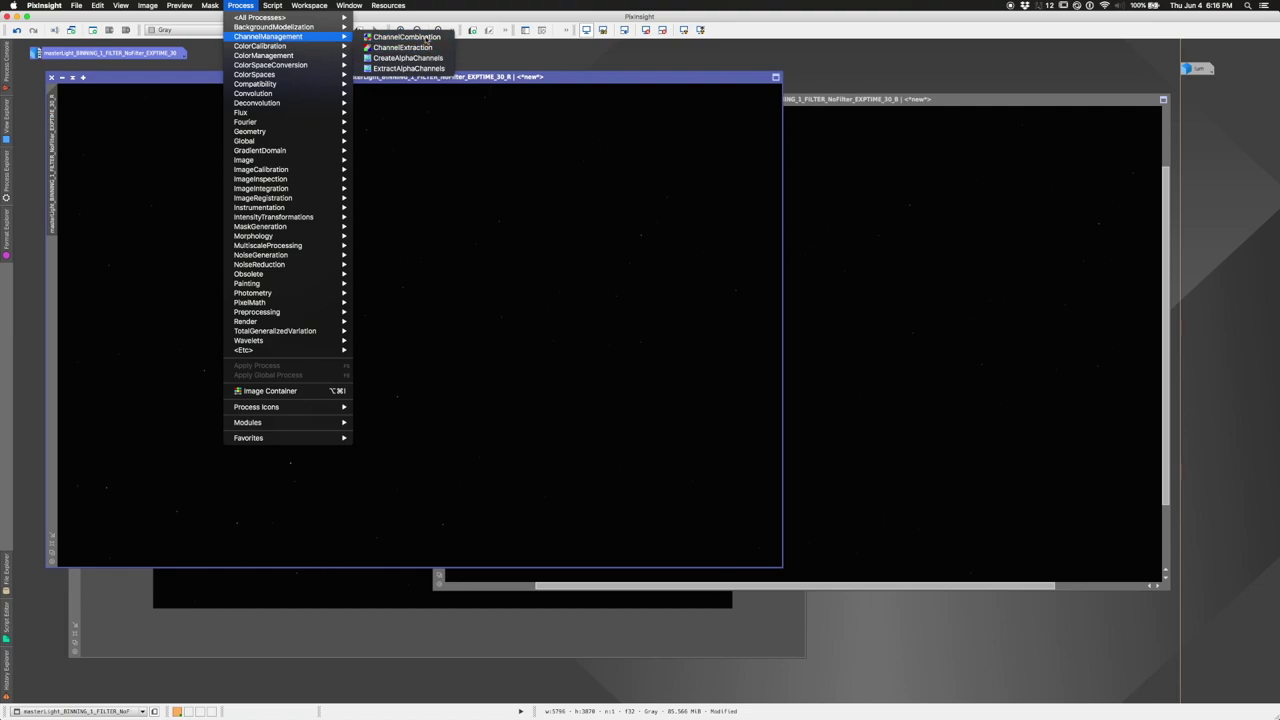
pyautogui.click(425, 39)
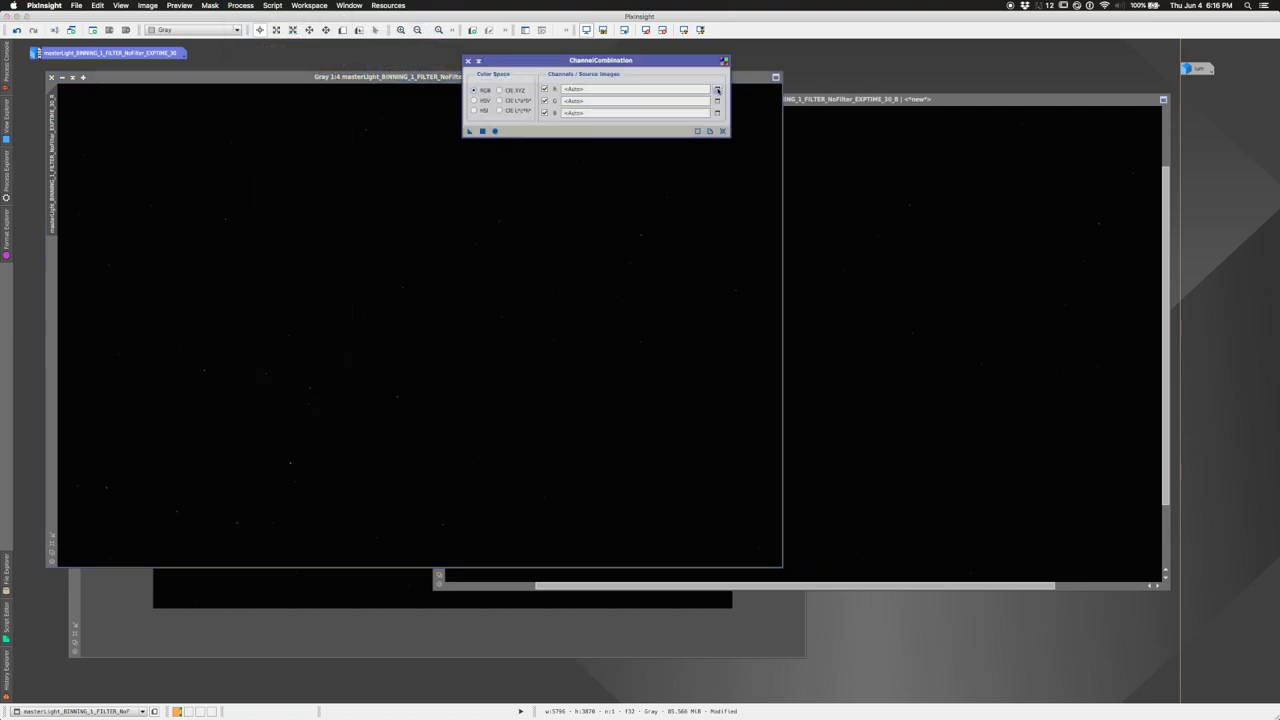
pyautogui.click(716, 90)
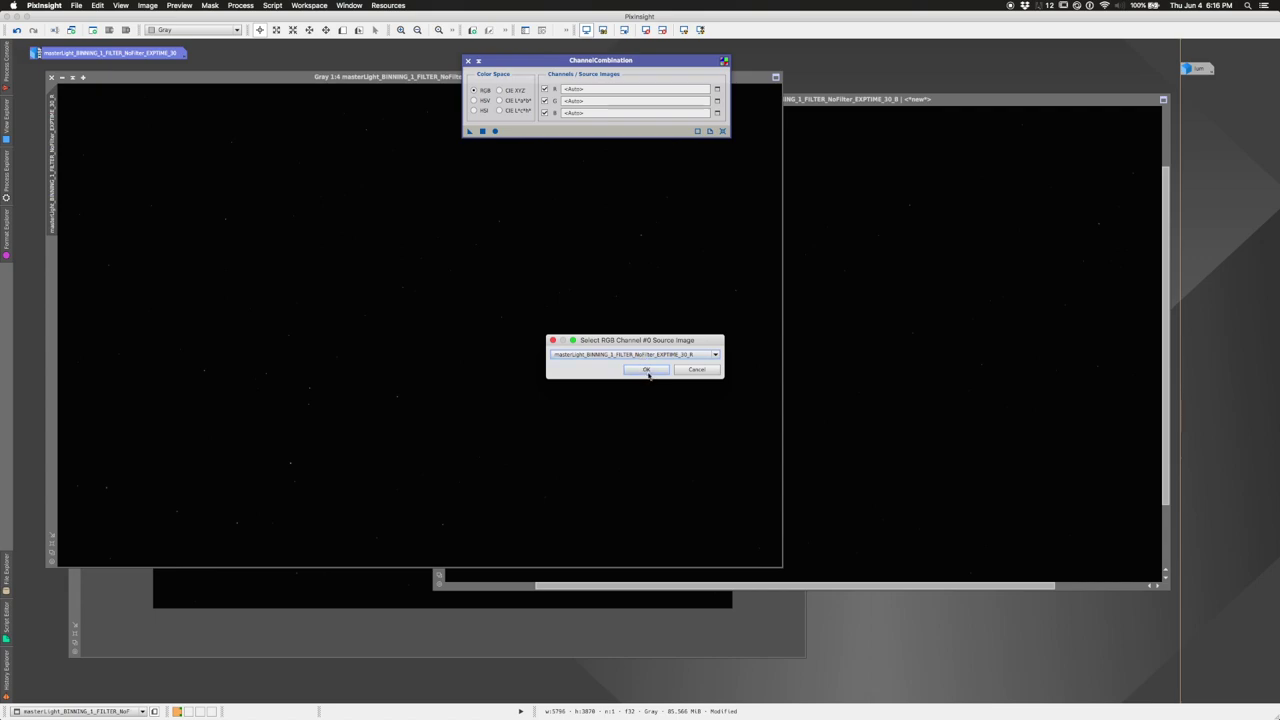
pyautogui.click(647, 370)
pyautogui.click(717, 102)
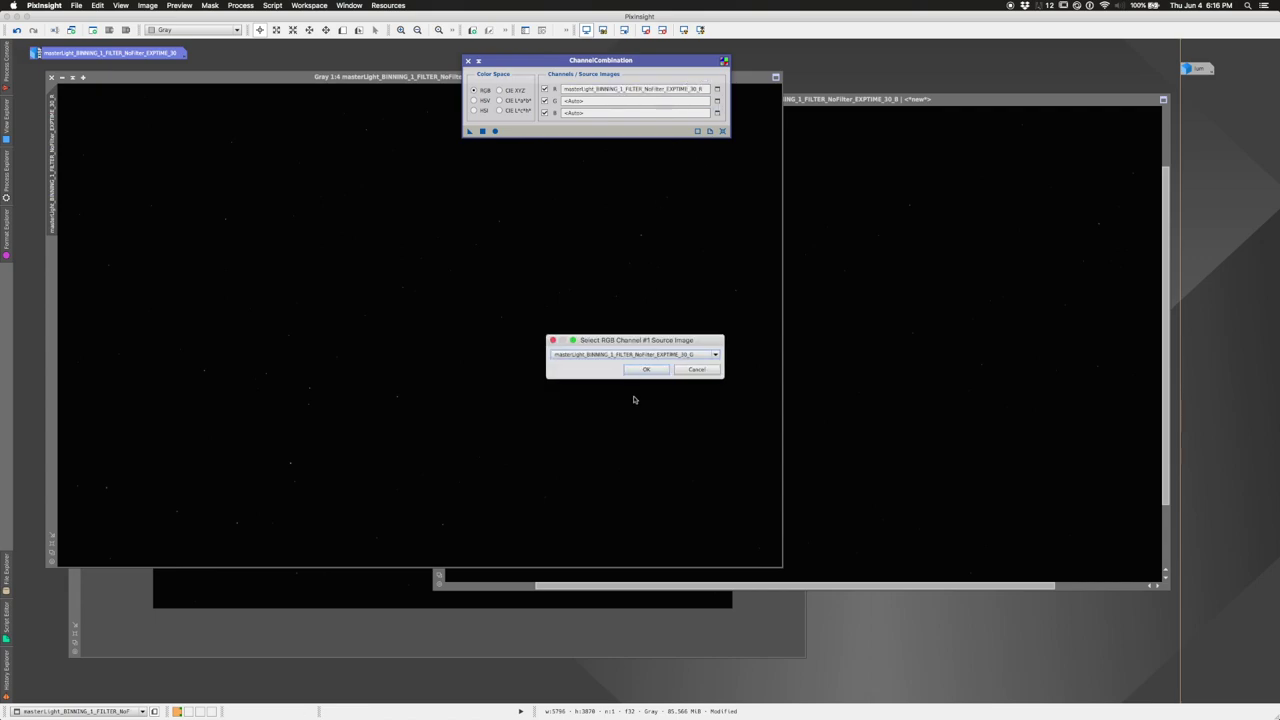
pyautogui.click(656, 369)
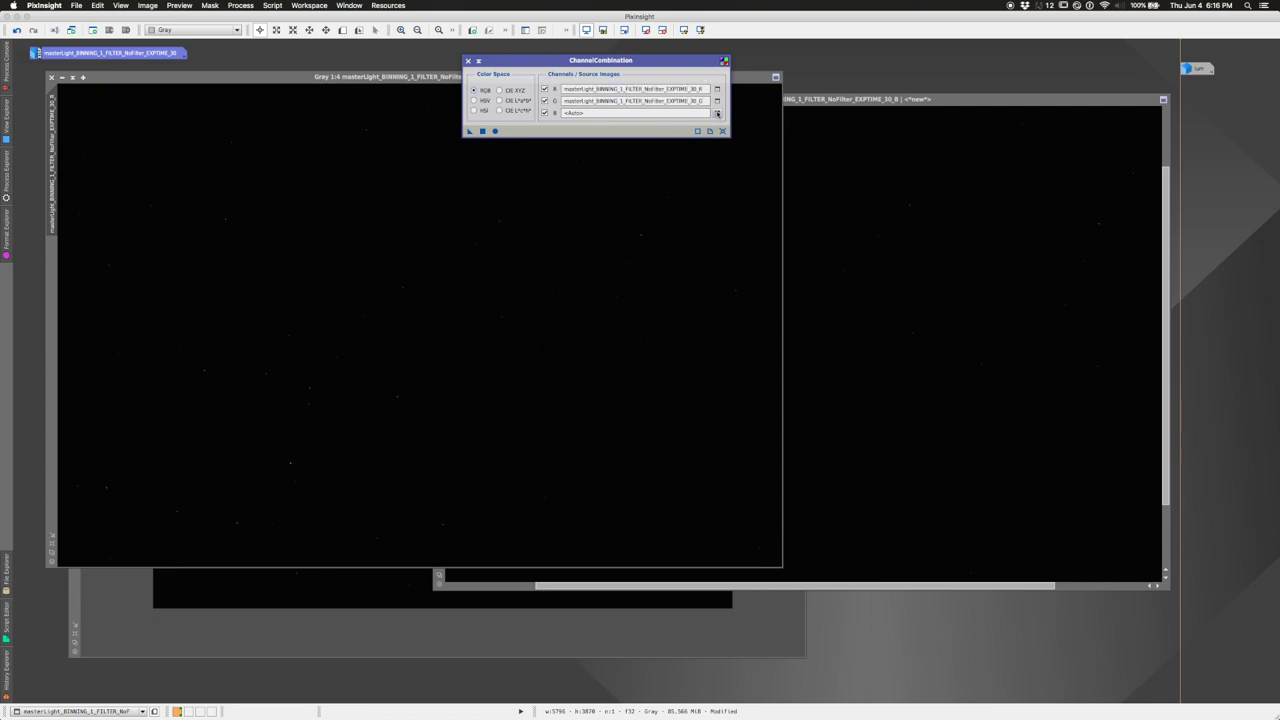
pyautogui.click(716, 112)
pyautogui.click(659, 369)
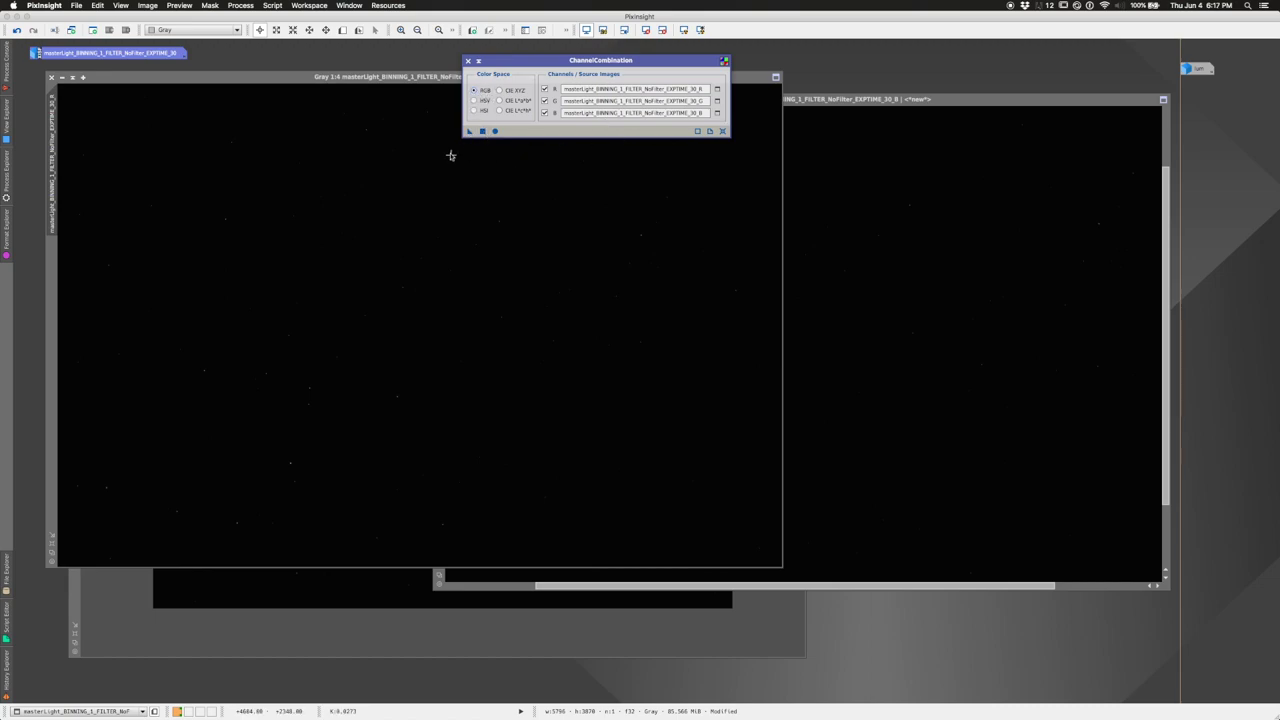
pyautogui.click(494, 131)
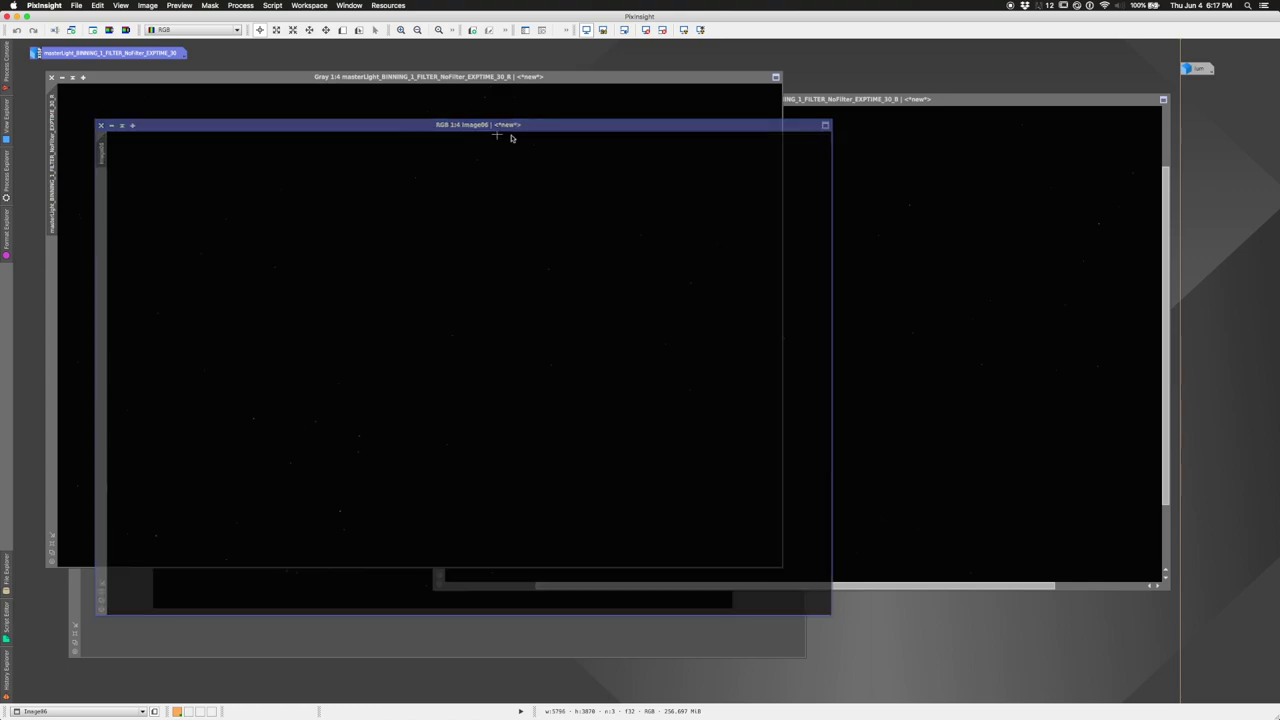
# - Move the combined RGB image clear of the channel windows and auto-stretch its display with ScreenTransferFunction
pyautogui.moveTo(511, 134); pyautogui.dragTo(625, 144)
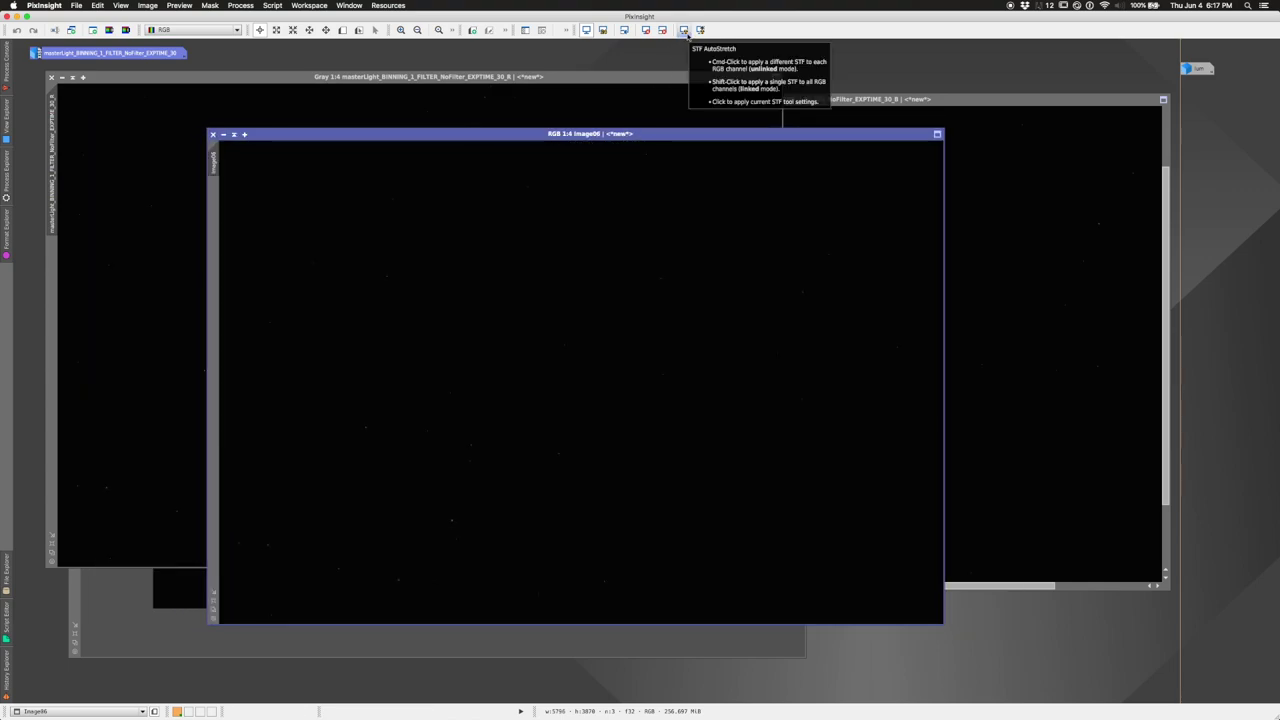
pyautogui.click(6, 228)
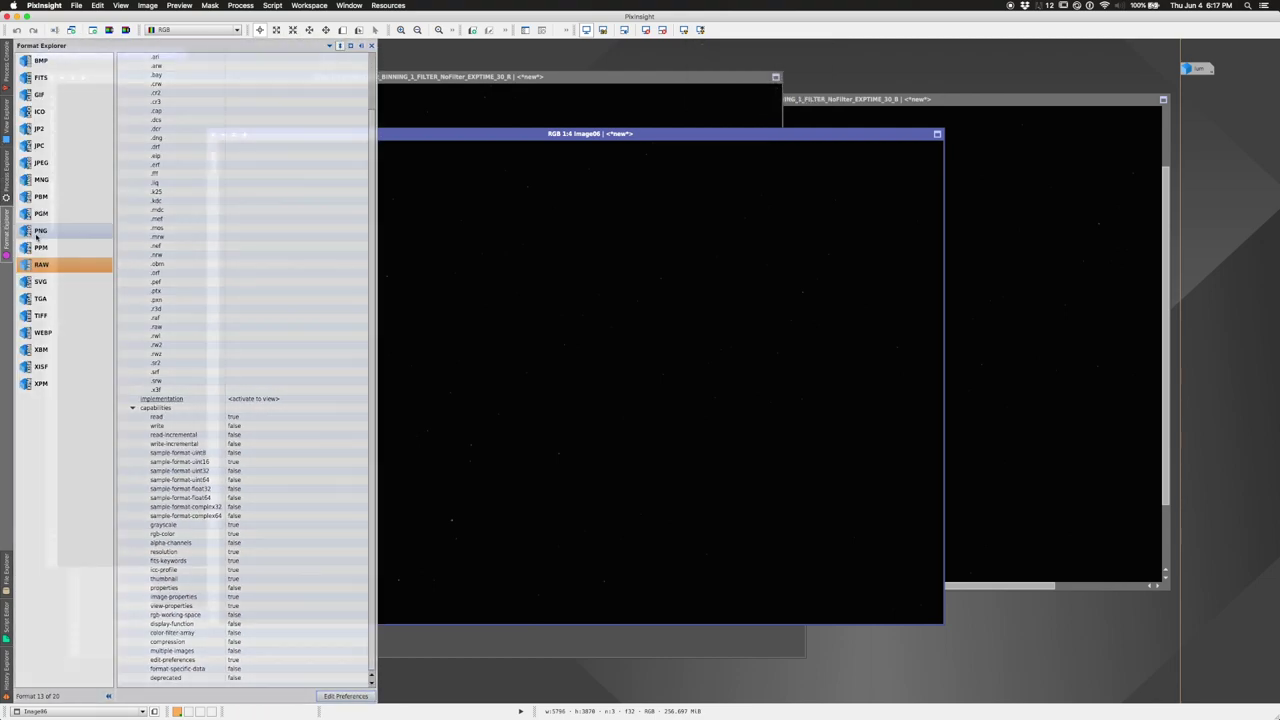
pyautogui.click(6, 175)
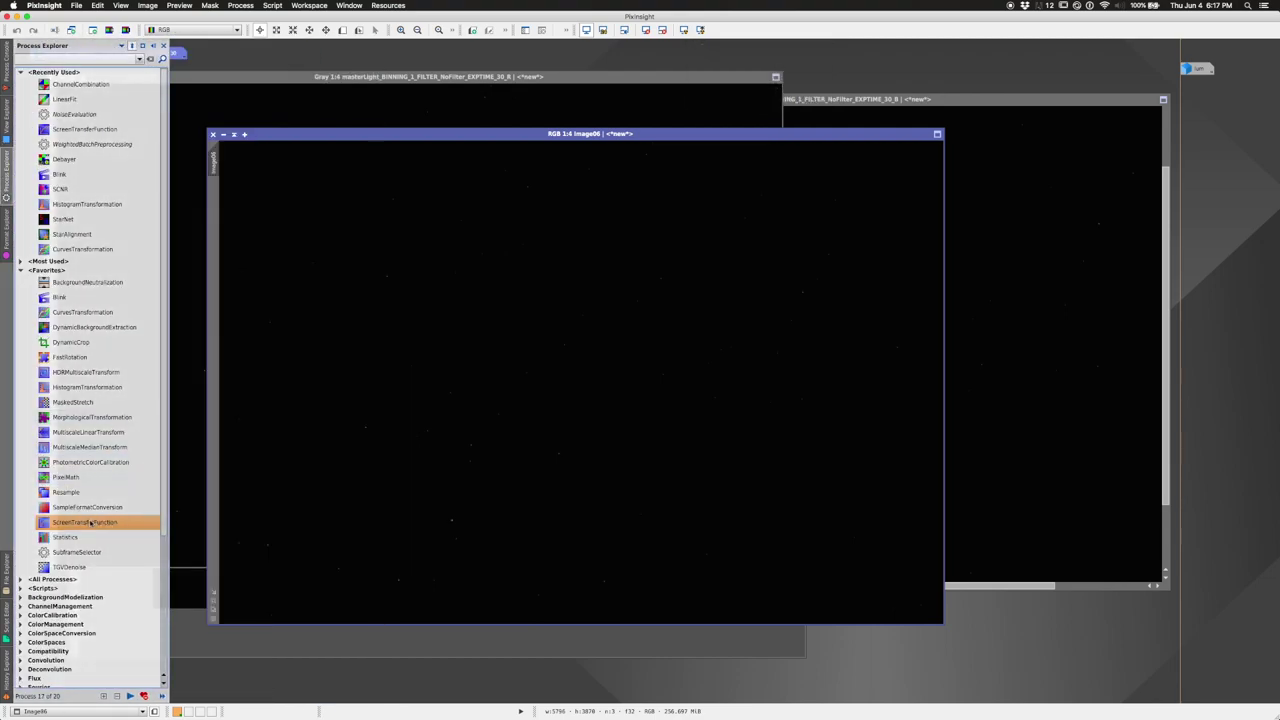
pyautogui.doubleClick(90, 522)
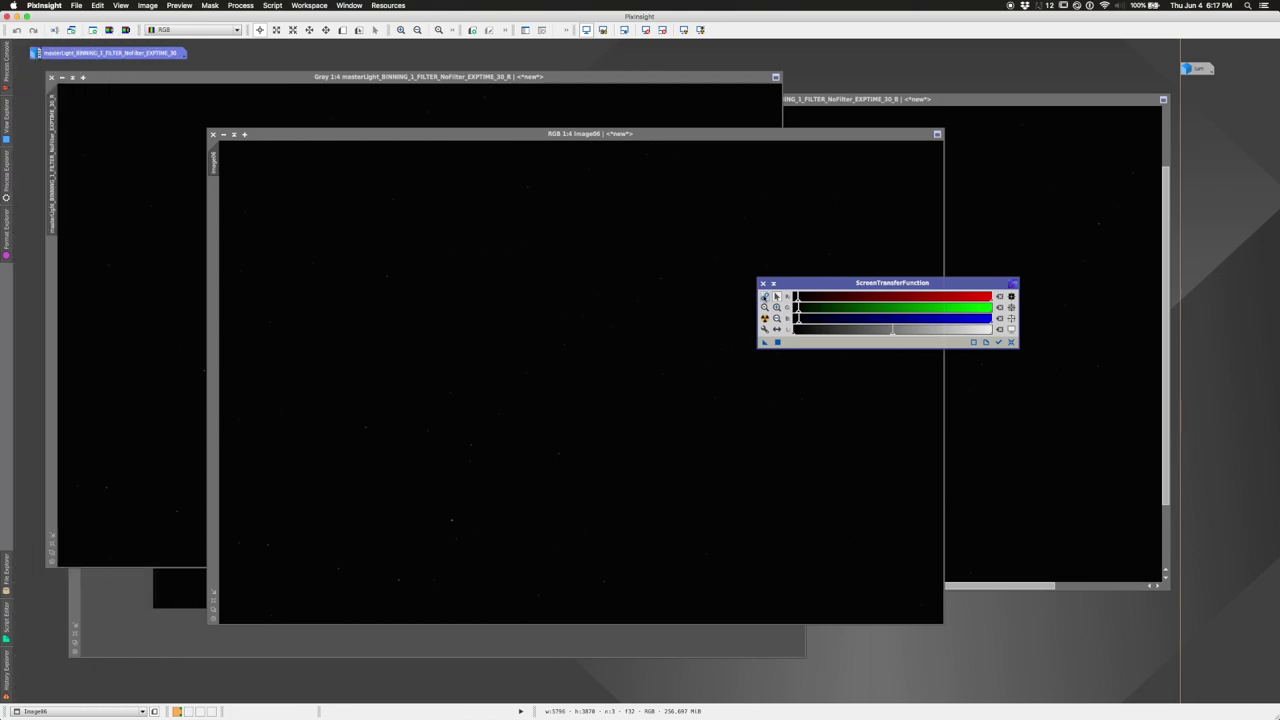
pyautogui.click(764, 318)
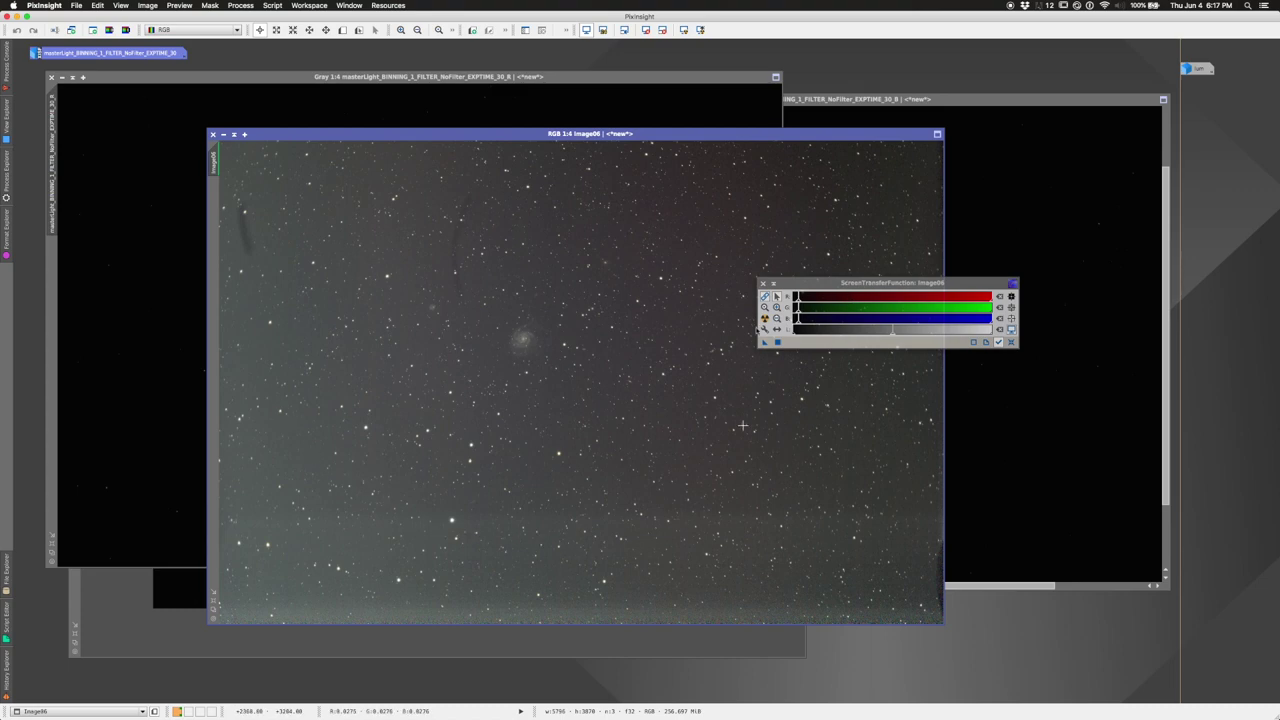
# - Close the red, blue and green channel images without saving, and close ScreenTransferFunction
pyautogui.click(51, 77)
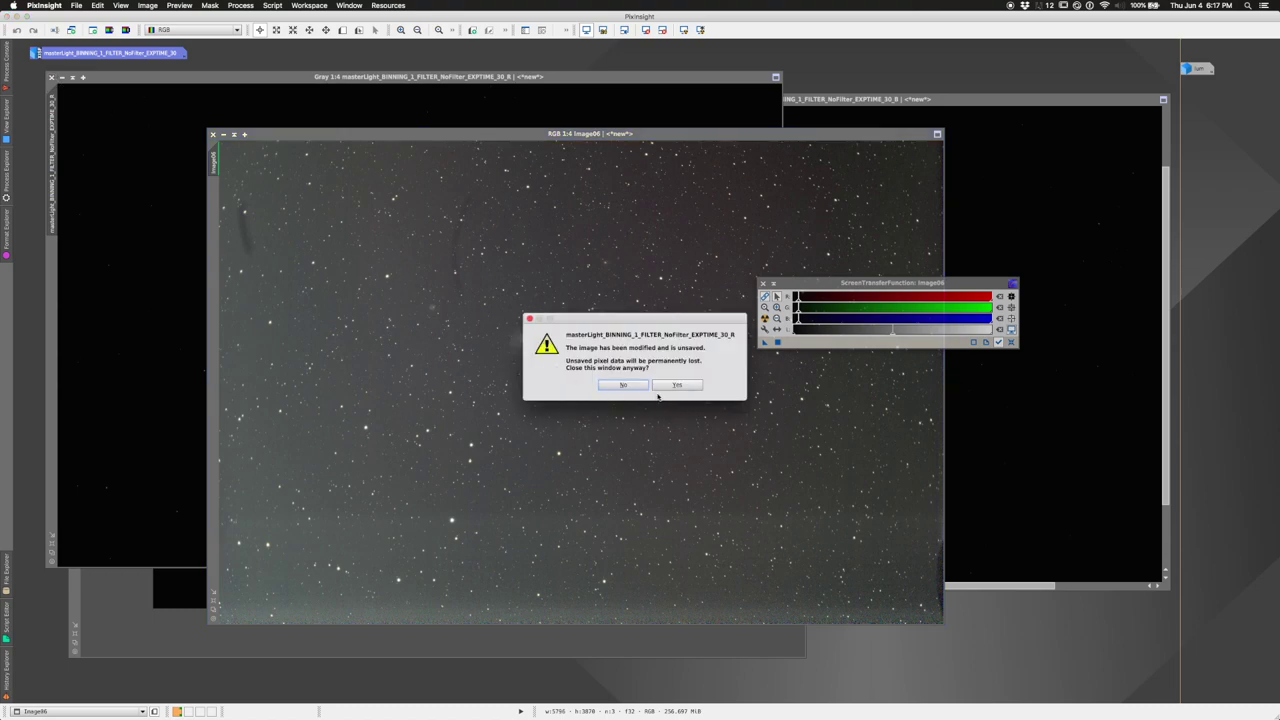
pyautogui.click(677, 385)
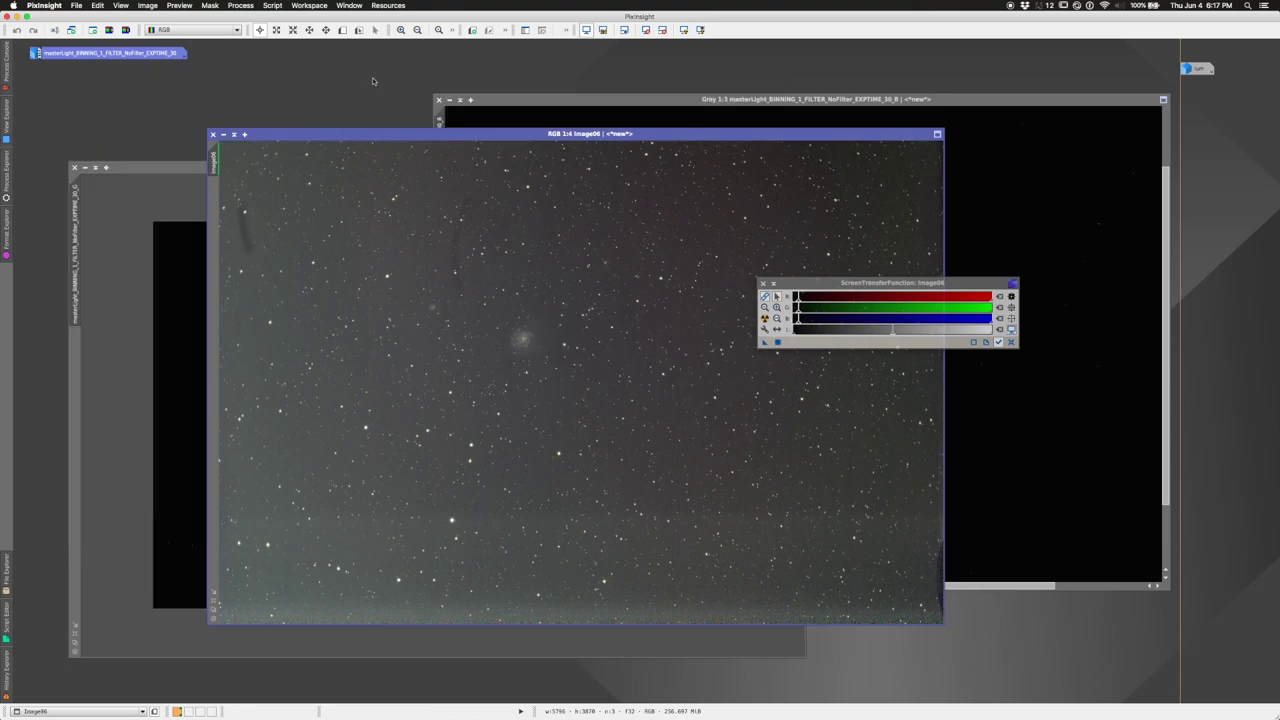
pyautogui.click(438, 100)
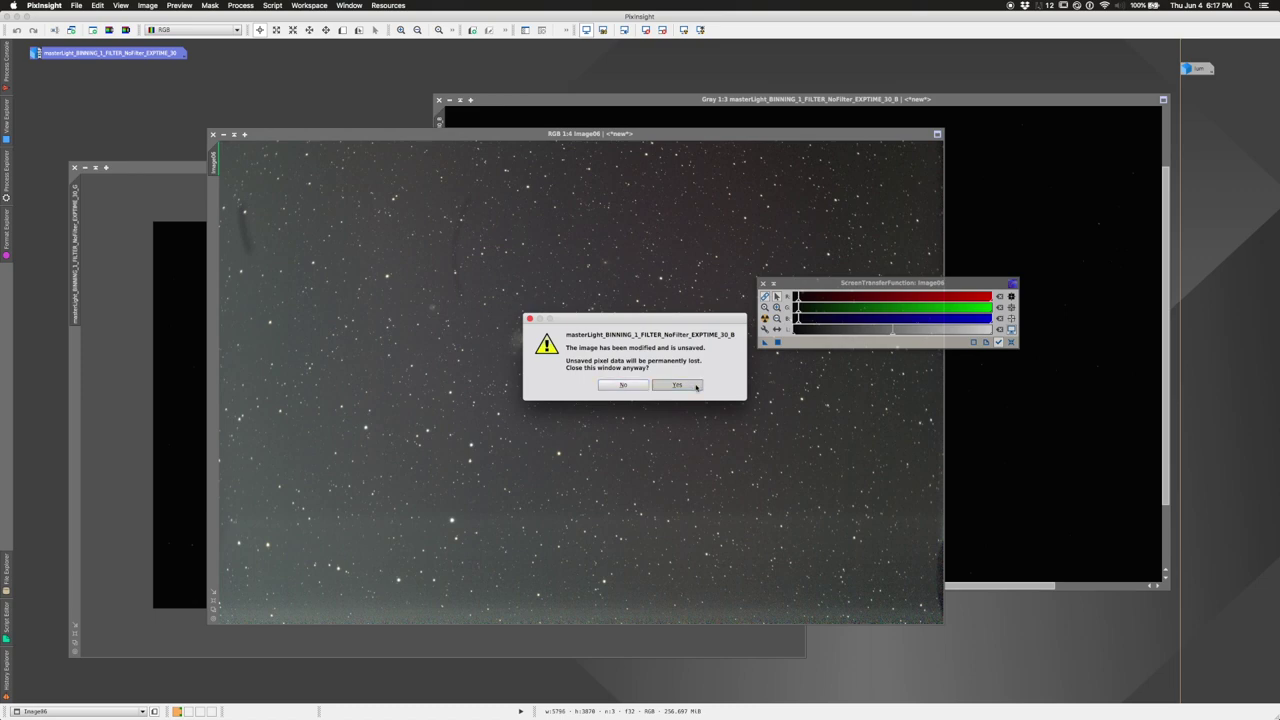
pyautogui.click(680, 385)
pyautogui.click(74, 167)
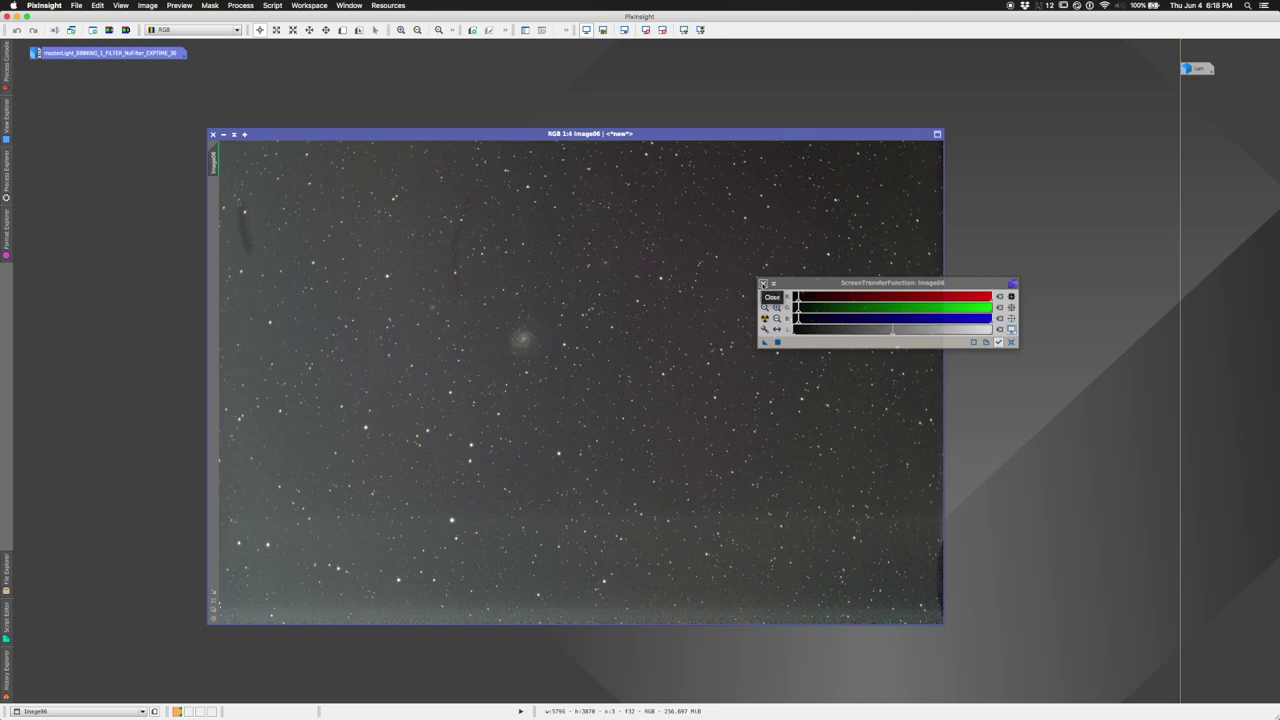
pyautogui.click(763, 284)
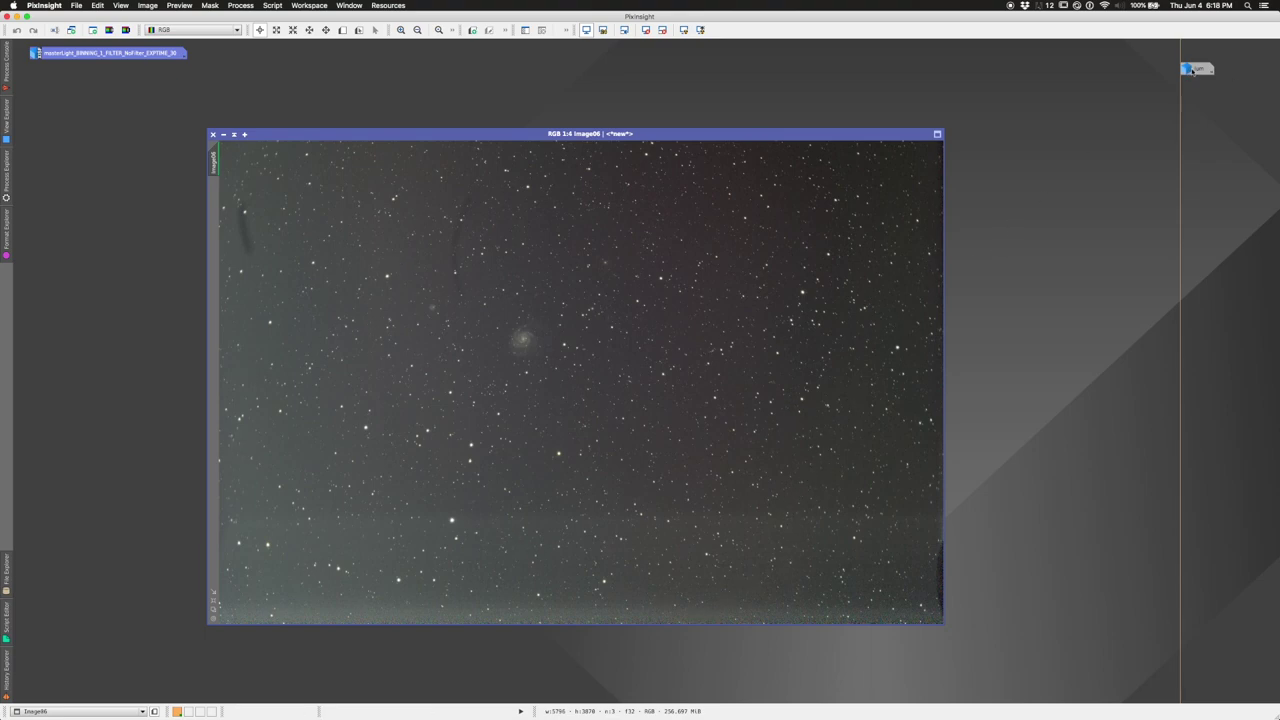
# - Restore the minimized lum image and close it, discarding its processing history
pyautogui.doubleClick(1197, 68)
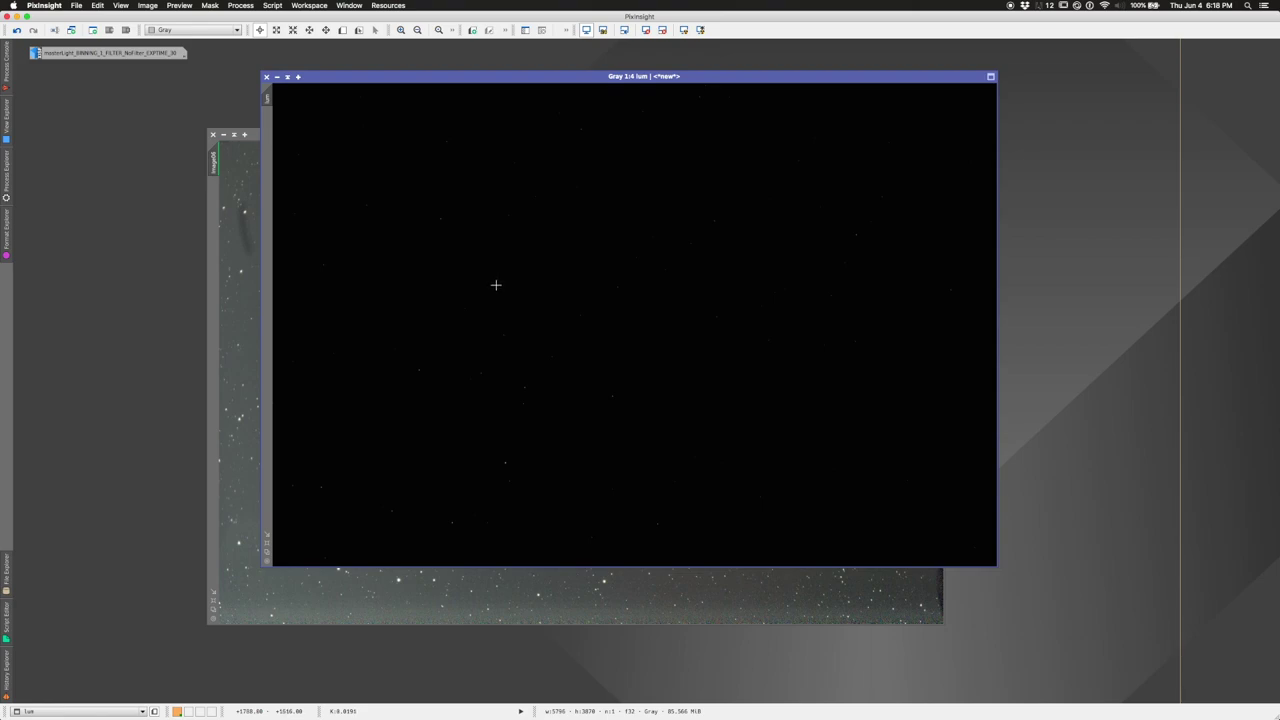
pyautogui.click(267, 77)
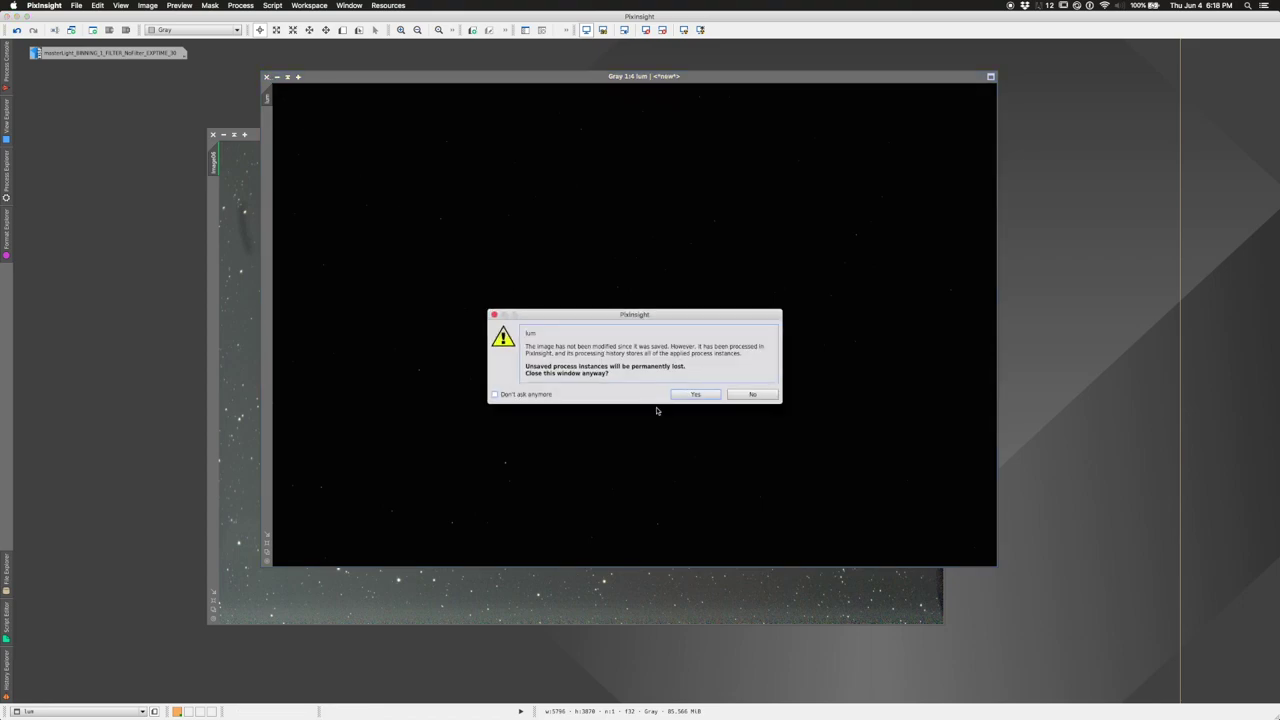
pyautogui.click(695, 394)
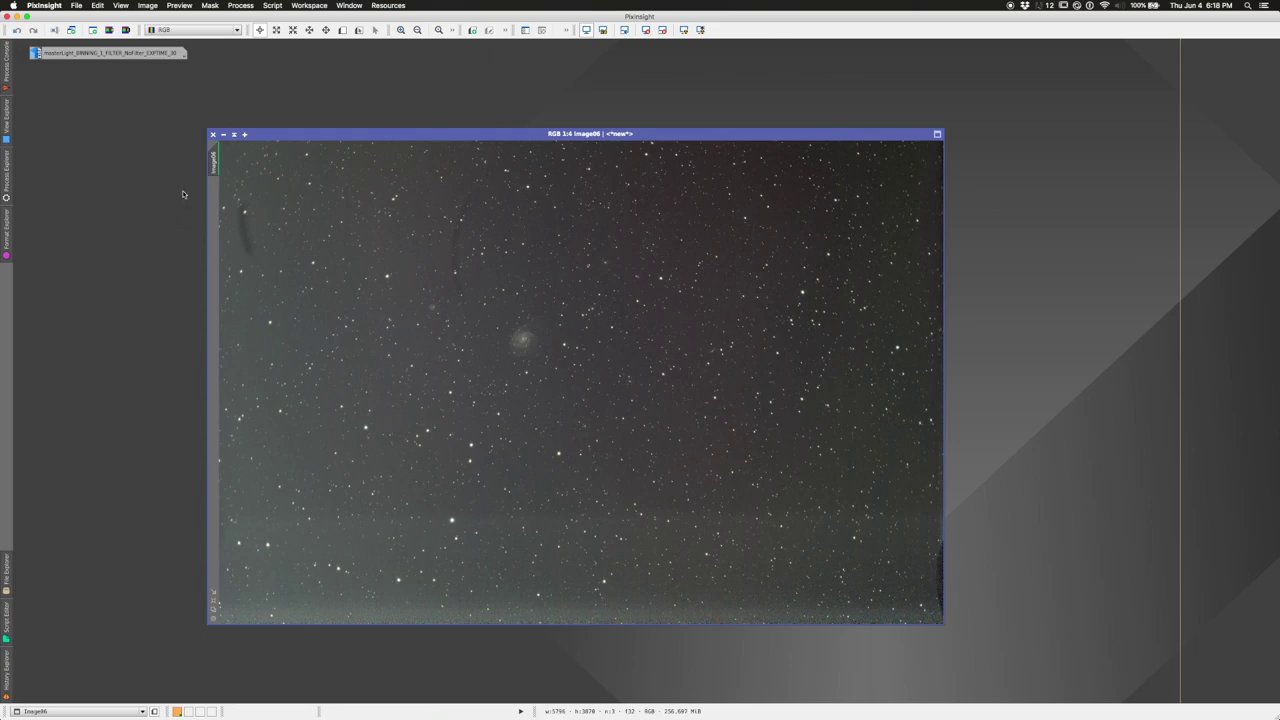
# - Change the combined colour image's identifier to rgb
pyautogui.doubleClick(213, 165)
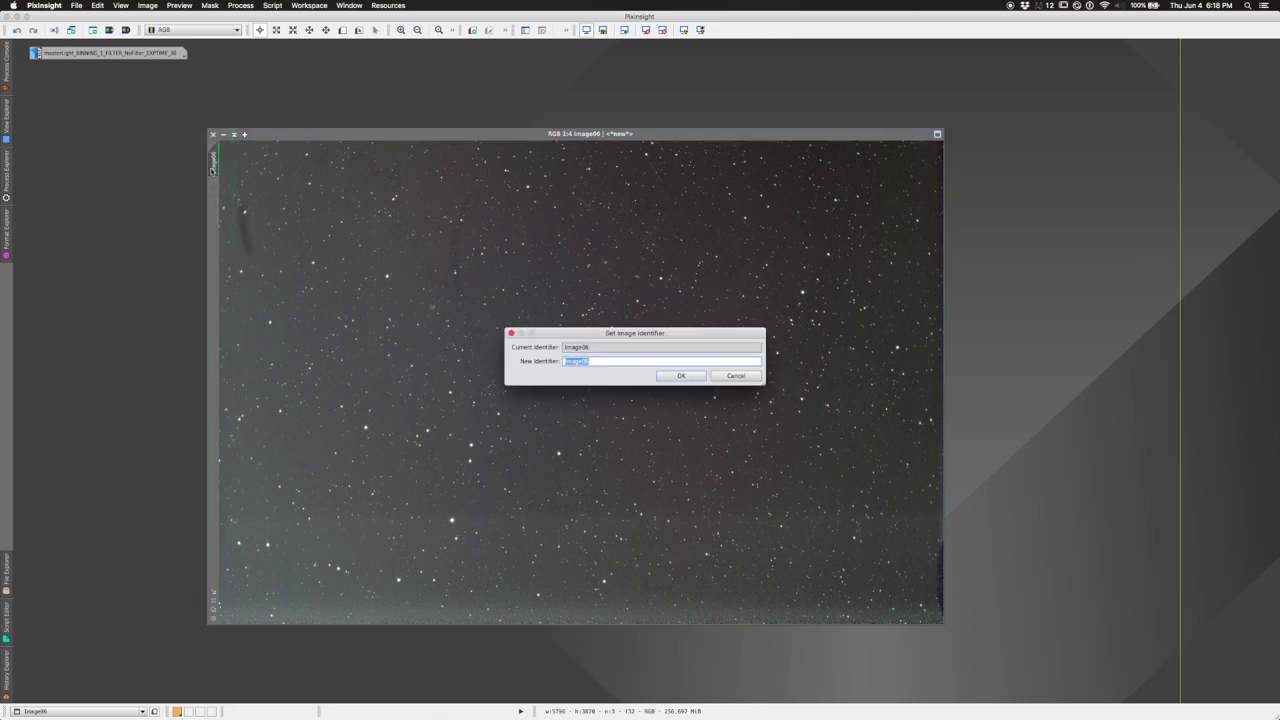
pyautogui.write('rgb')
pyautogui.click(683, 375)
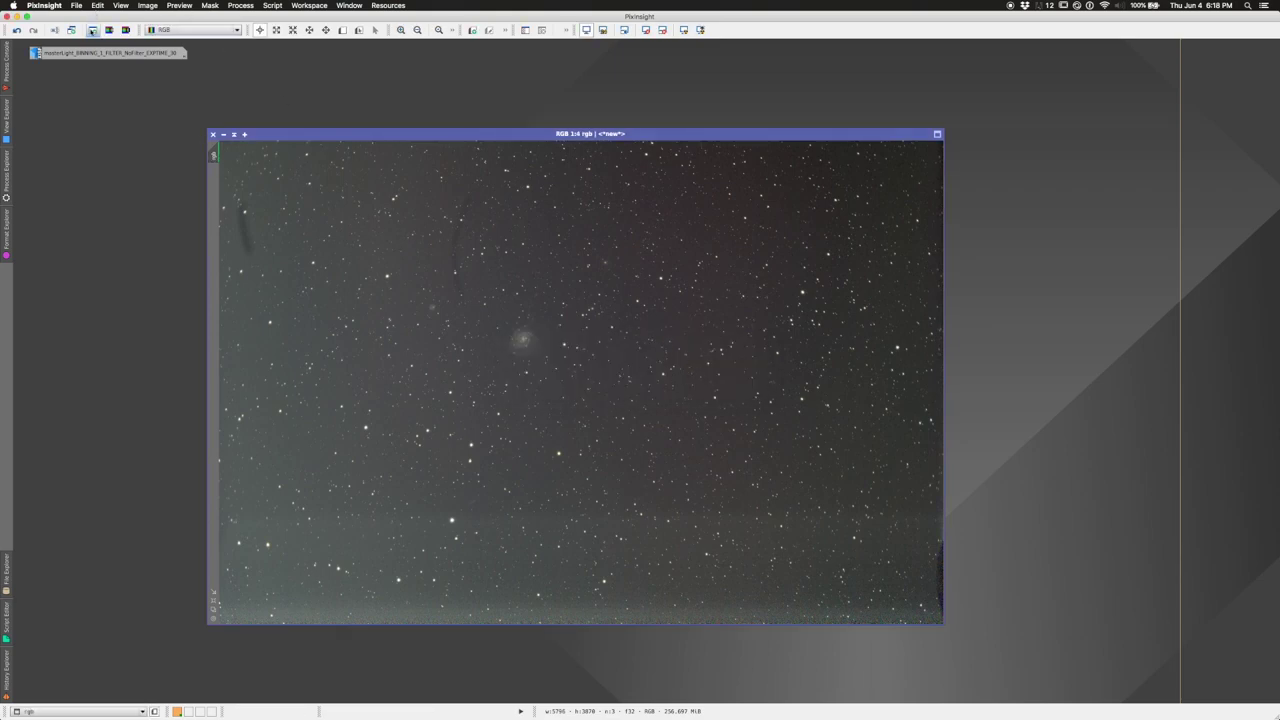
# - Extract the luminance of the rgb image, place it beside the original and rename it lumMask
pyautogui.click(108, 30)
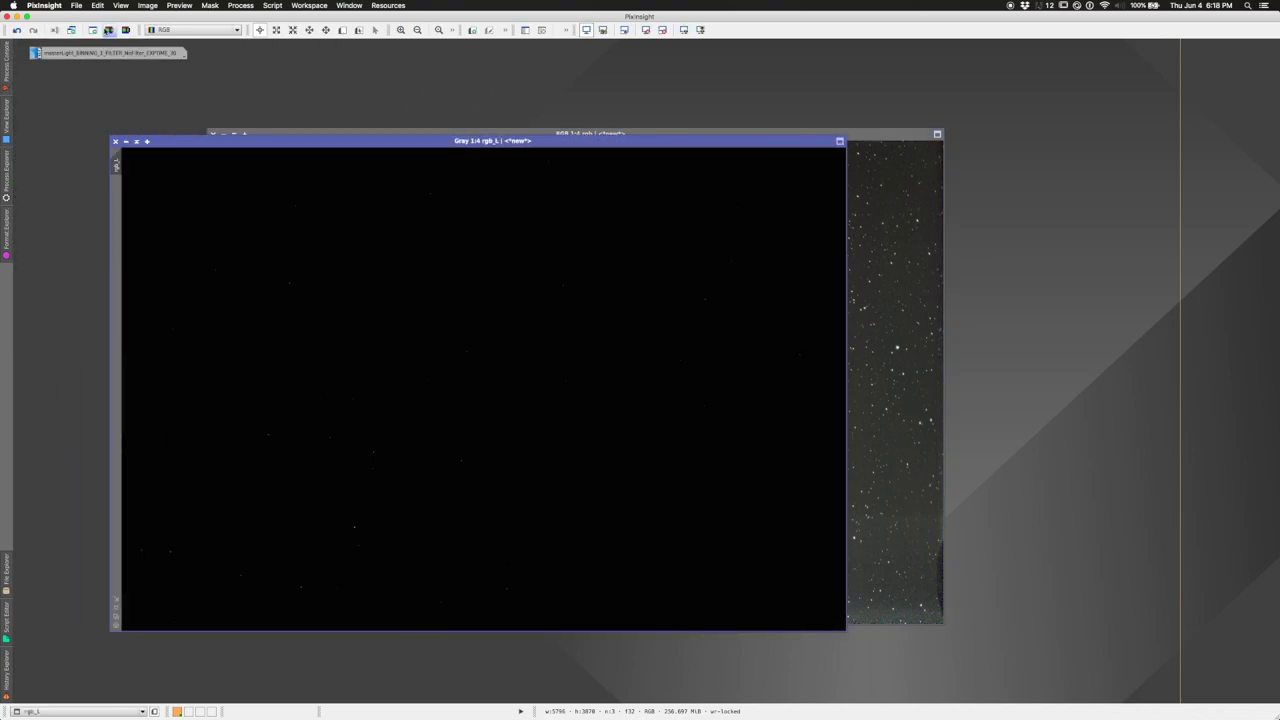
pyautogui.moveTo(177, 140); pyautogui.dragTo(456, 133)
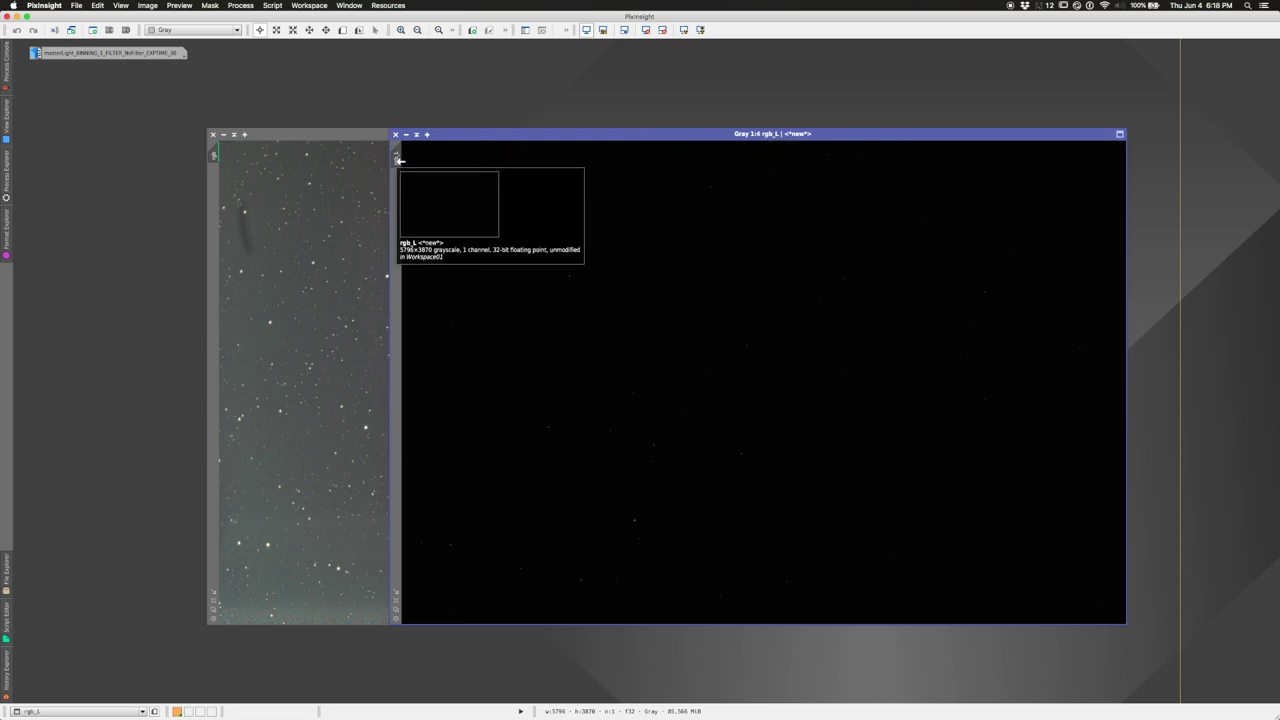
pyautogui.doubleClick(396, 160)
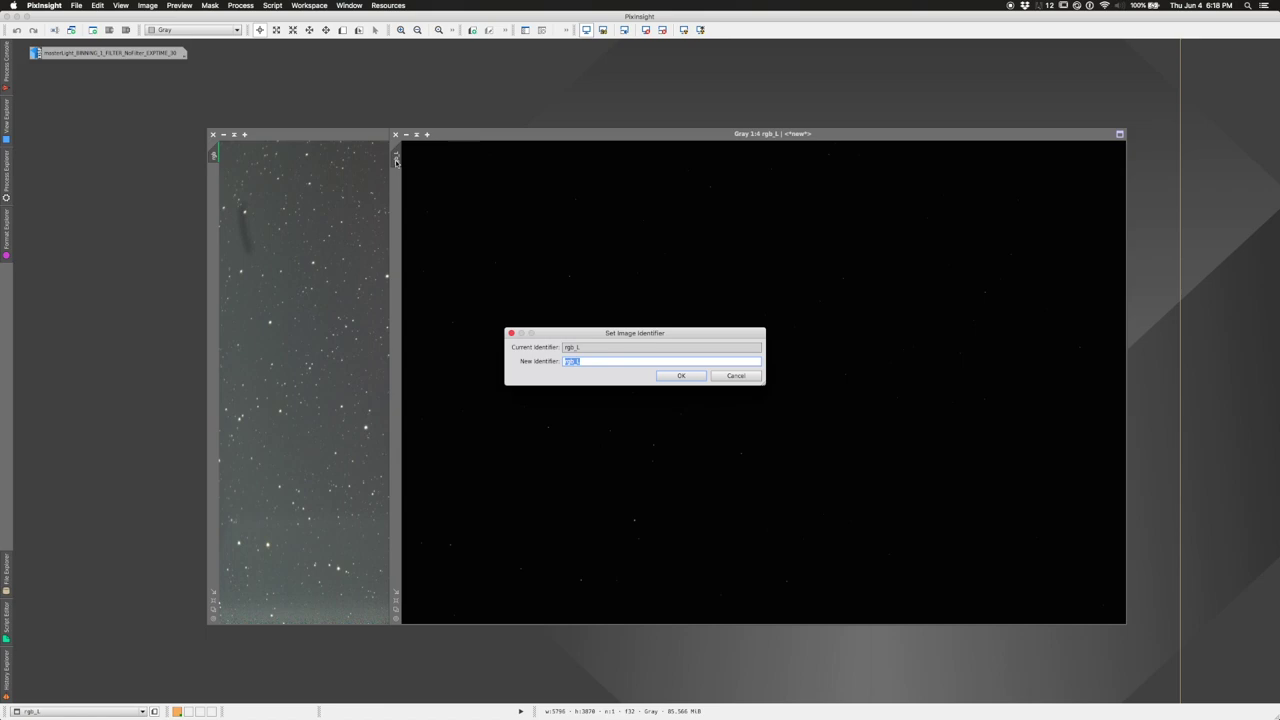
pyautogui.write('L')
pyautogui.click(659, 375)
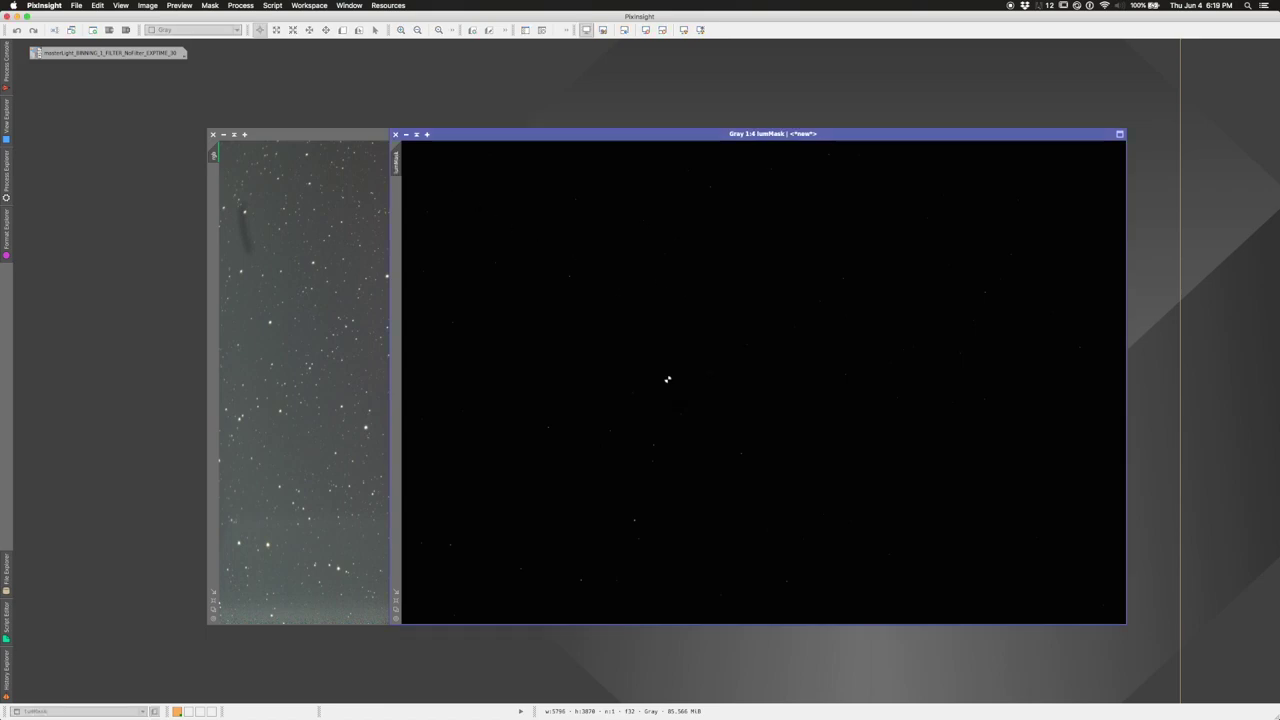
# - Open HistogramTransformation and select lumMask as its view
pyautogui.click(241, 5)
pyautogui.moveTo(290, 218)
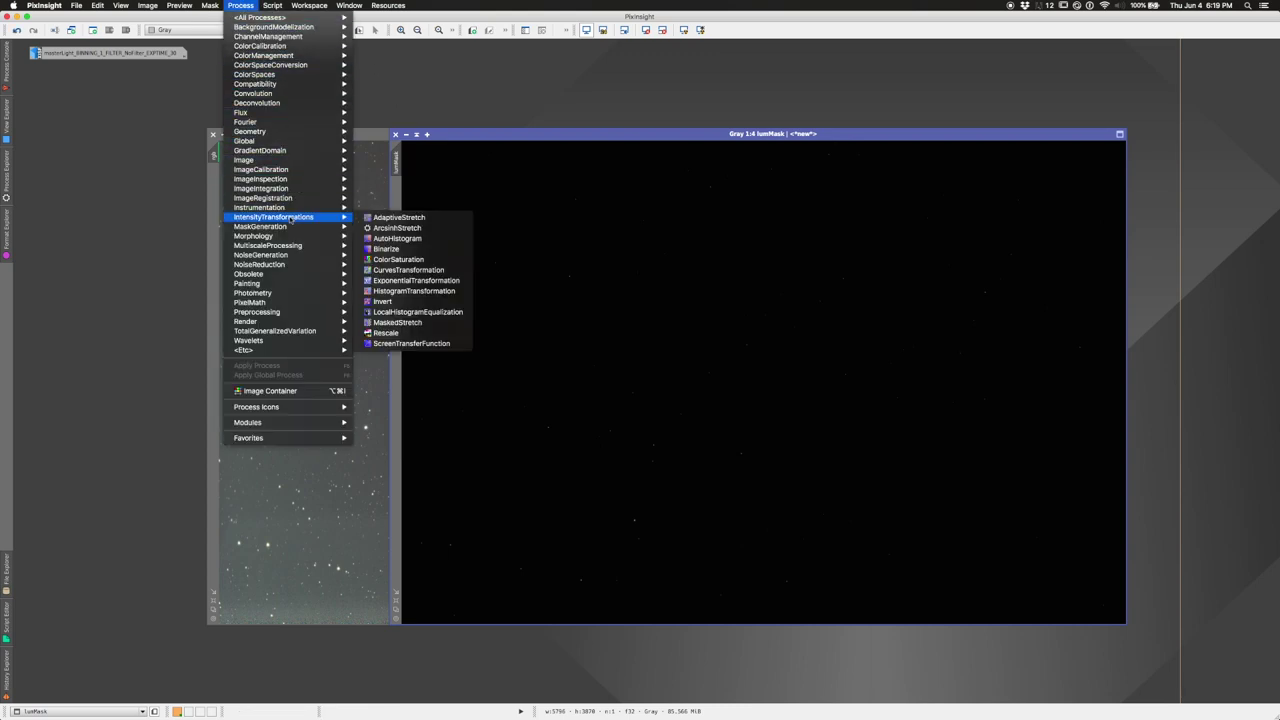
pyautogui.click(420, 291)
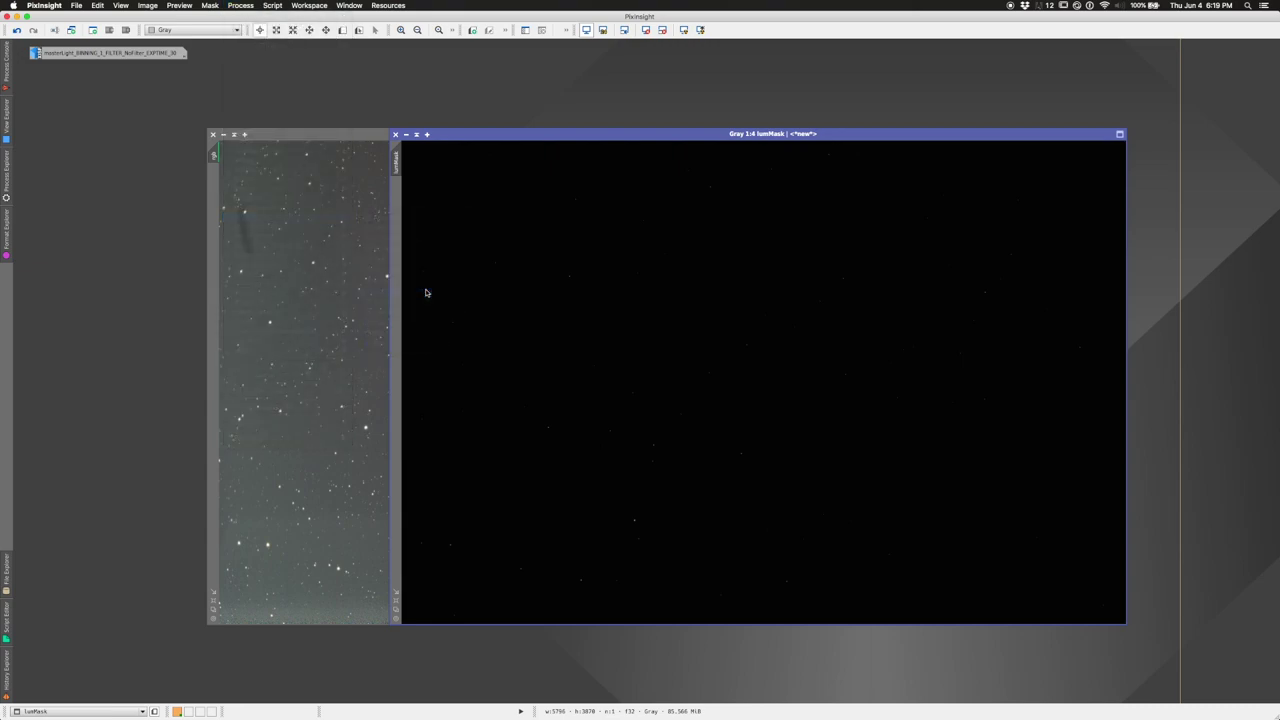
pyautogui.click(1013, 439)
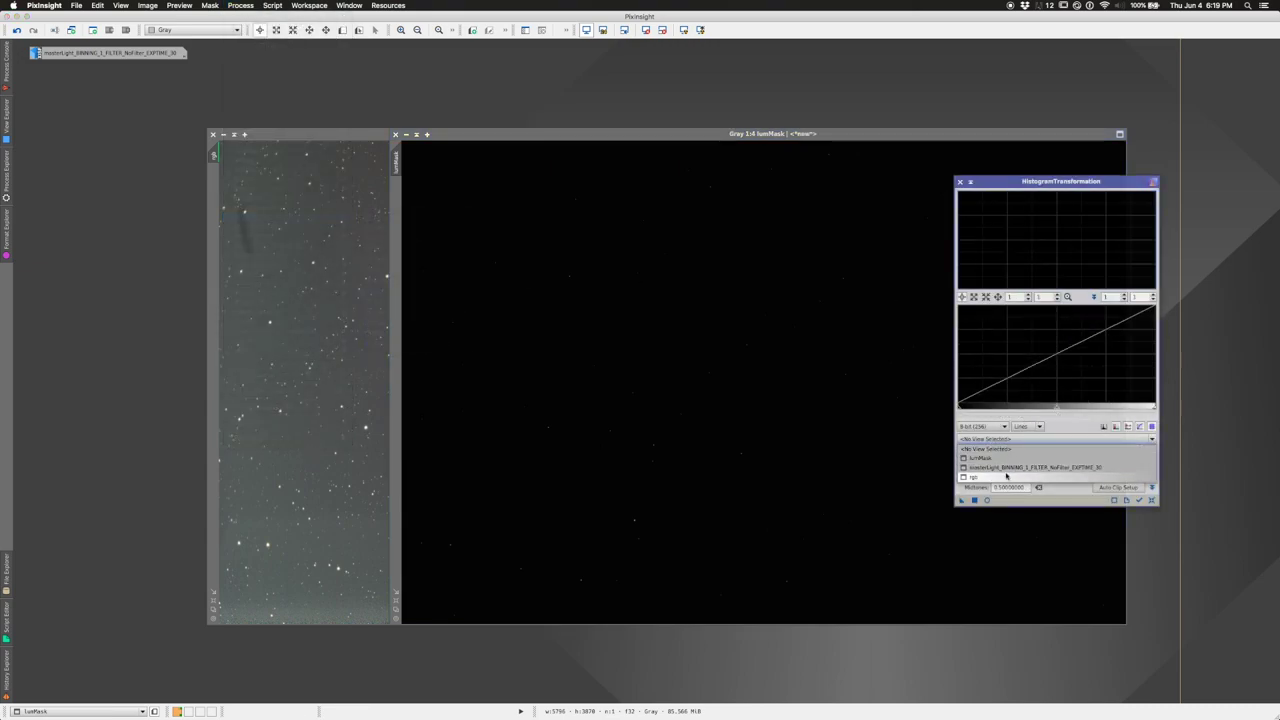
pyautogui.click(1006, 457)
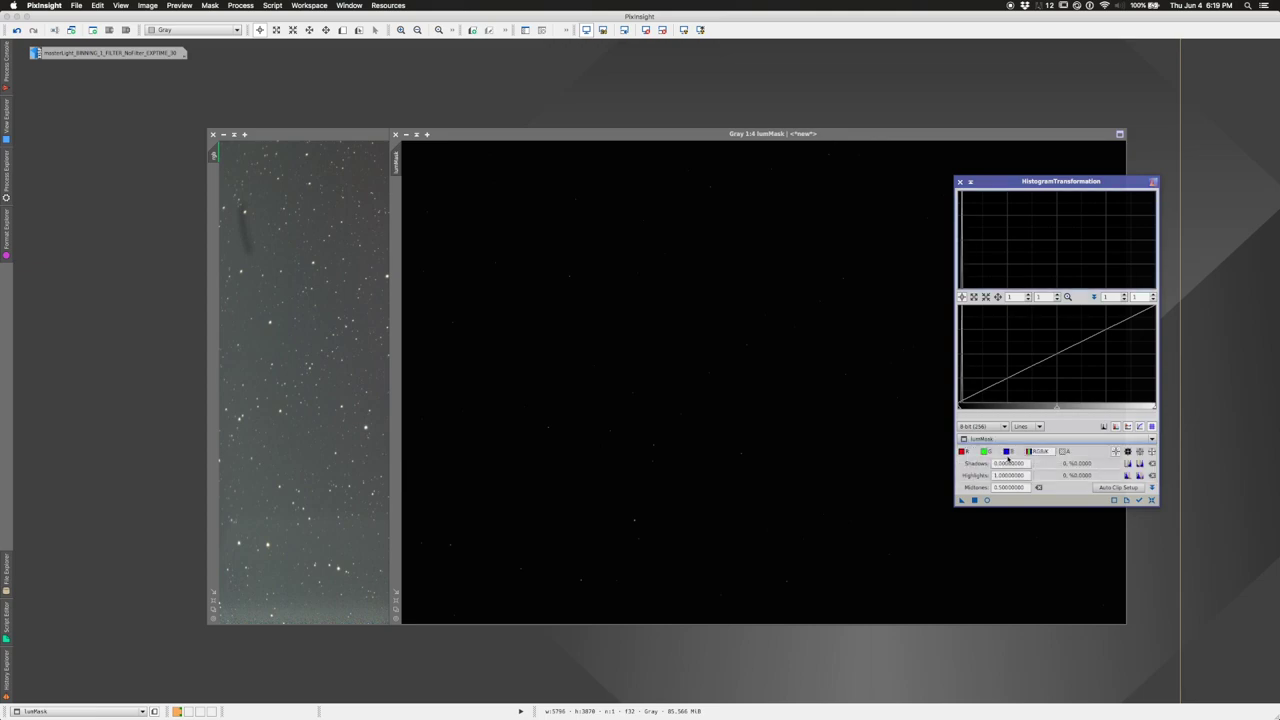
# - Stretch lumMask in two passes, applying midtones of about 0.20 and then about 0.14
pyautogui.moveTo(1056, 410); pyautogui.dragTo(997, 408)
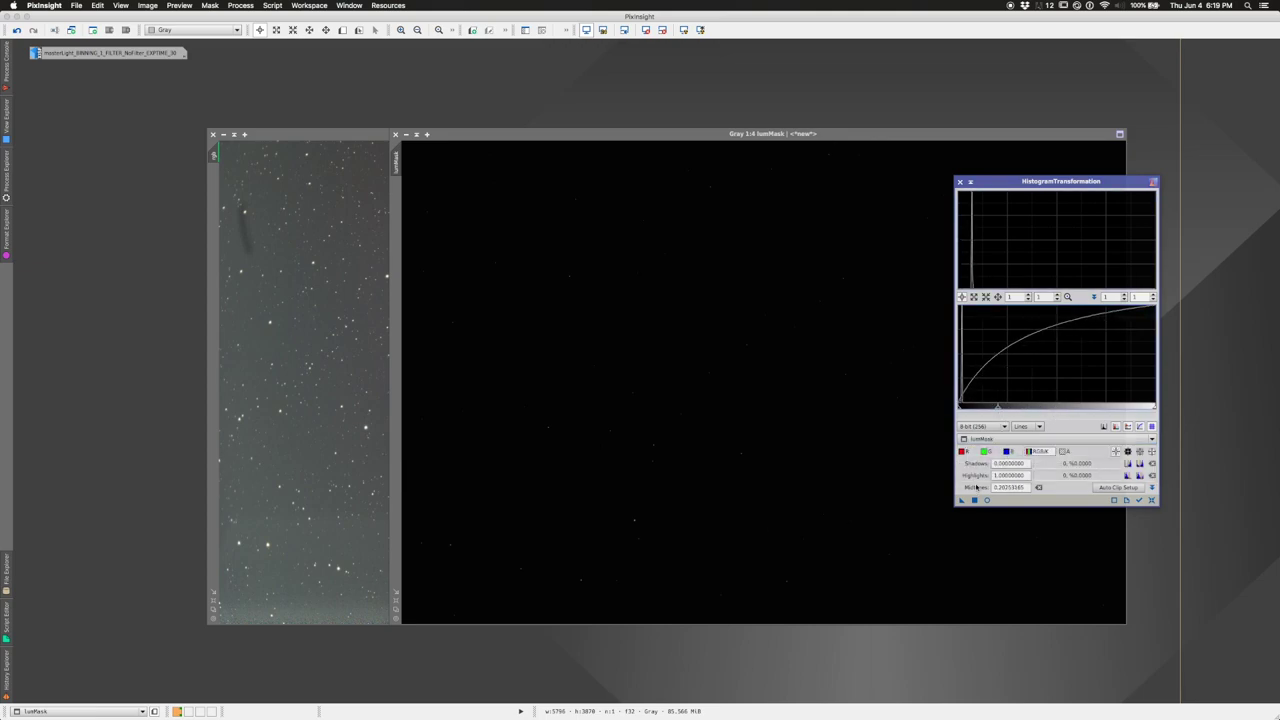
pyautogui.click(975, 501)
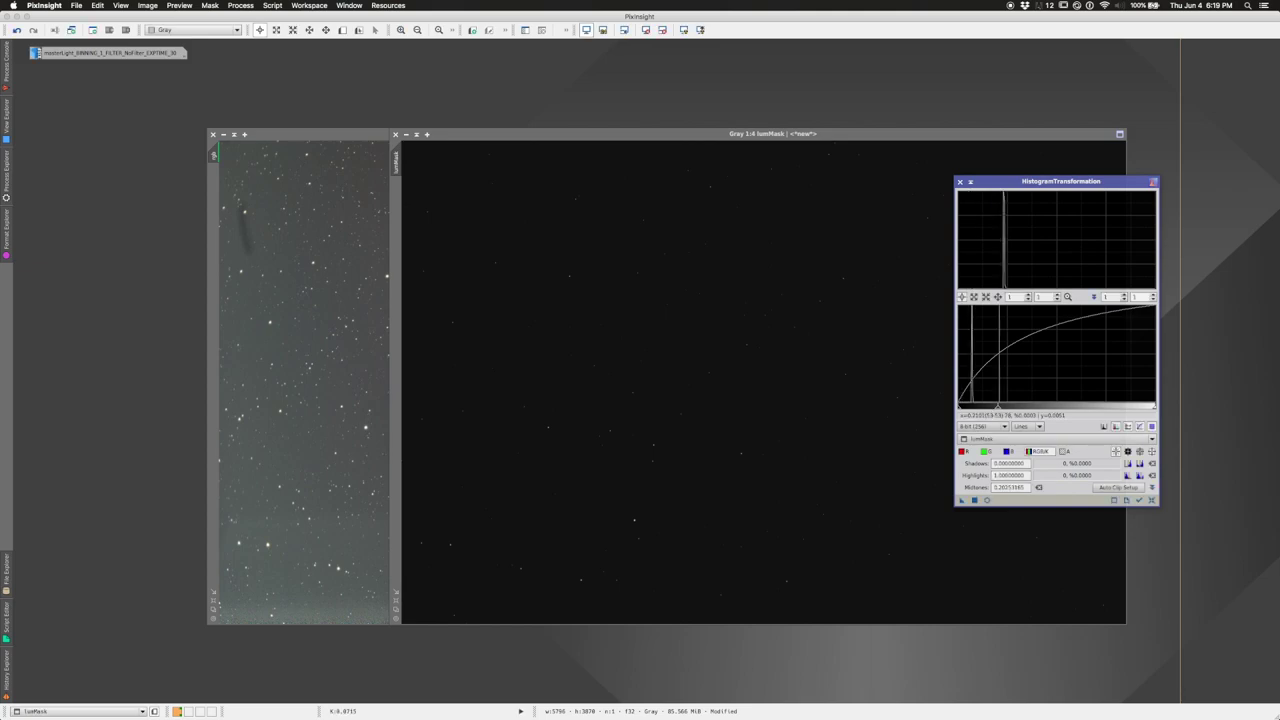
pyautogui.moveTo(998, 408); pyautogui.dragTo(985, 408)
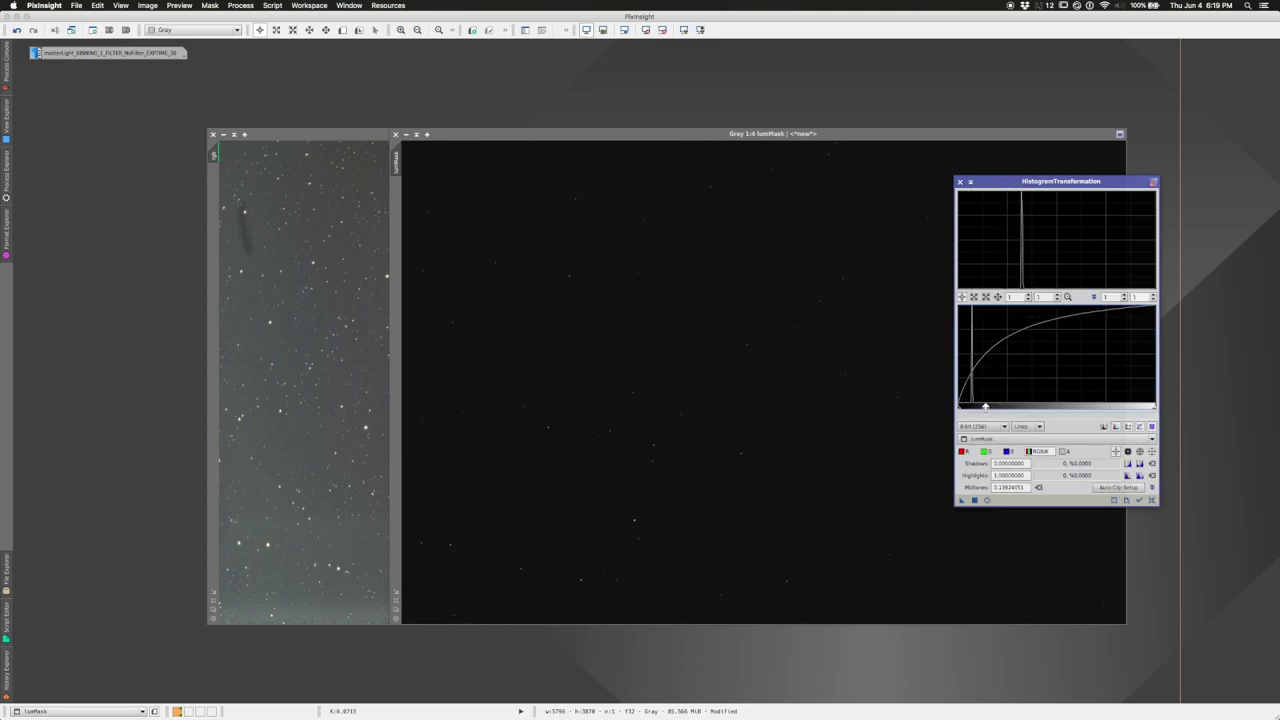
pyautogui.click(975, 501)
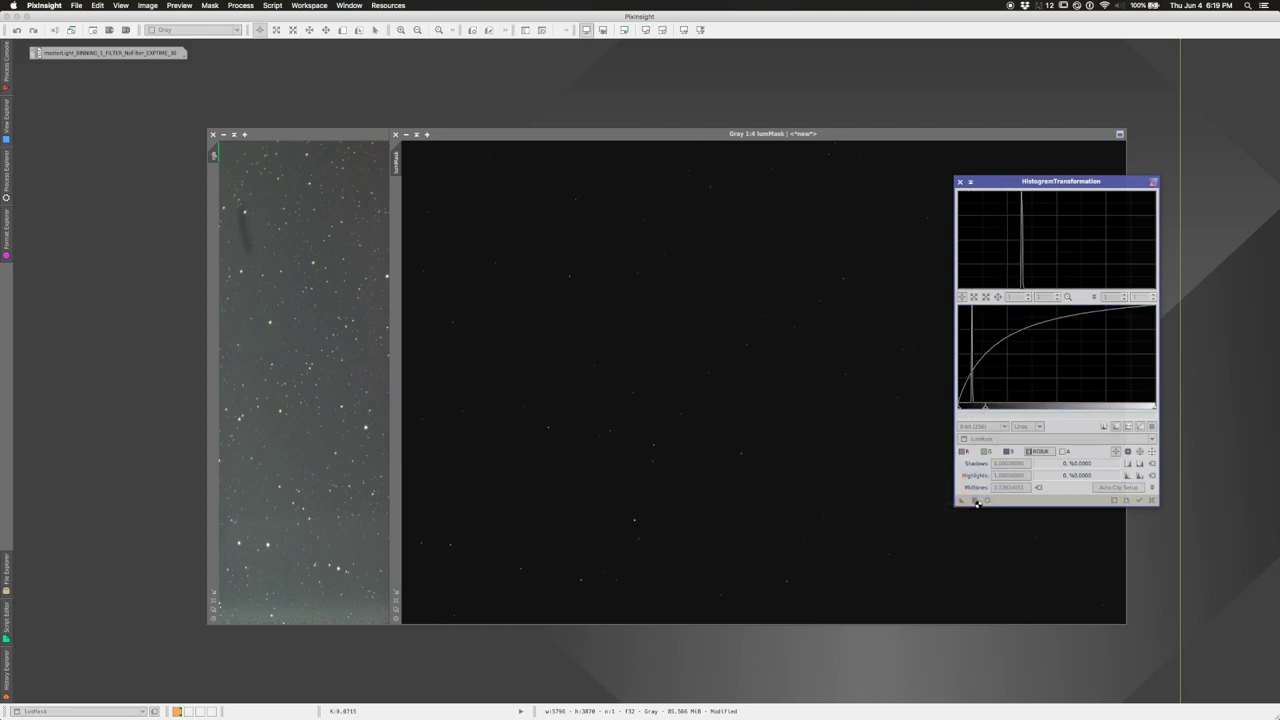
# - Apply three more HistogramTransformation passes to lumMask: shadows about 0.29, 0.05 and 0.16, with midtones 0.24, 0.24 and 0.18
pyautogui.moveTo(958, 412); pyautogui.dragTo(1053, 411)
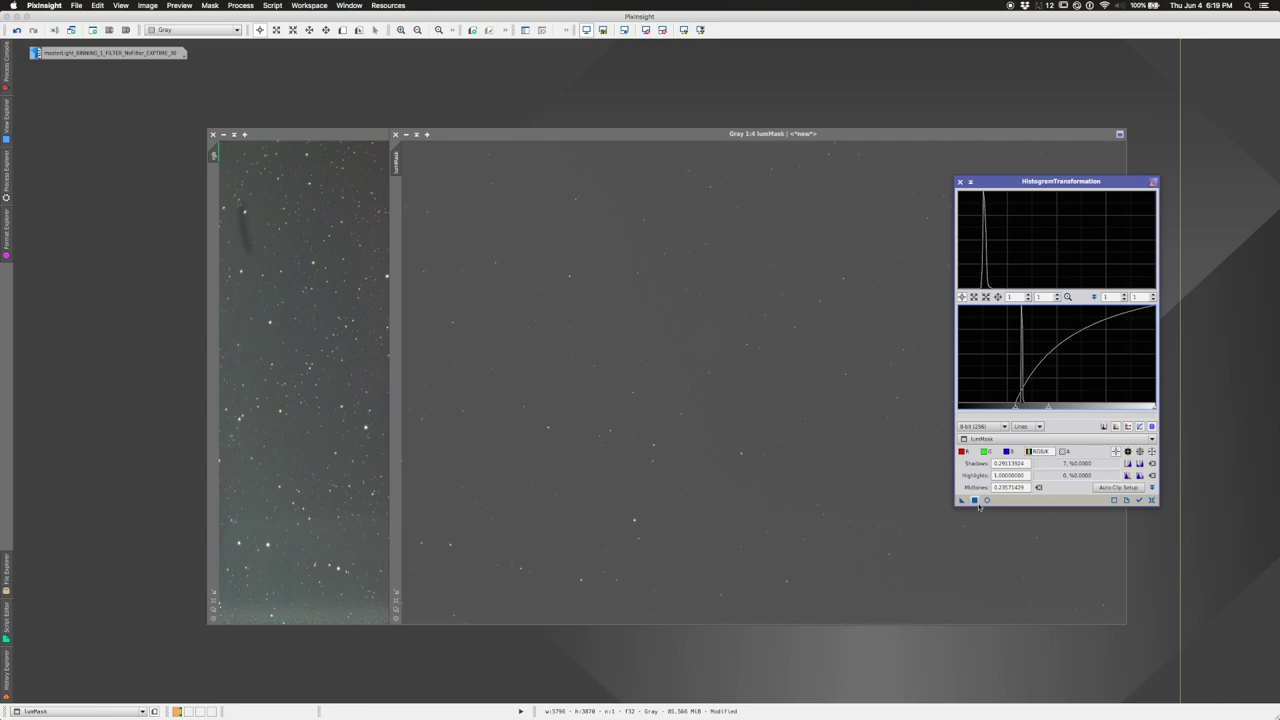
pyautogui.click(975, 501)
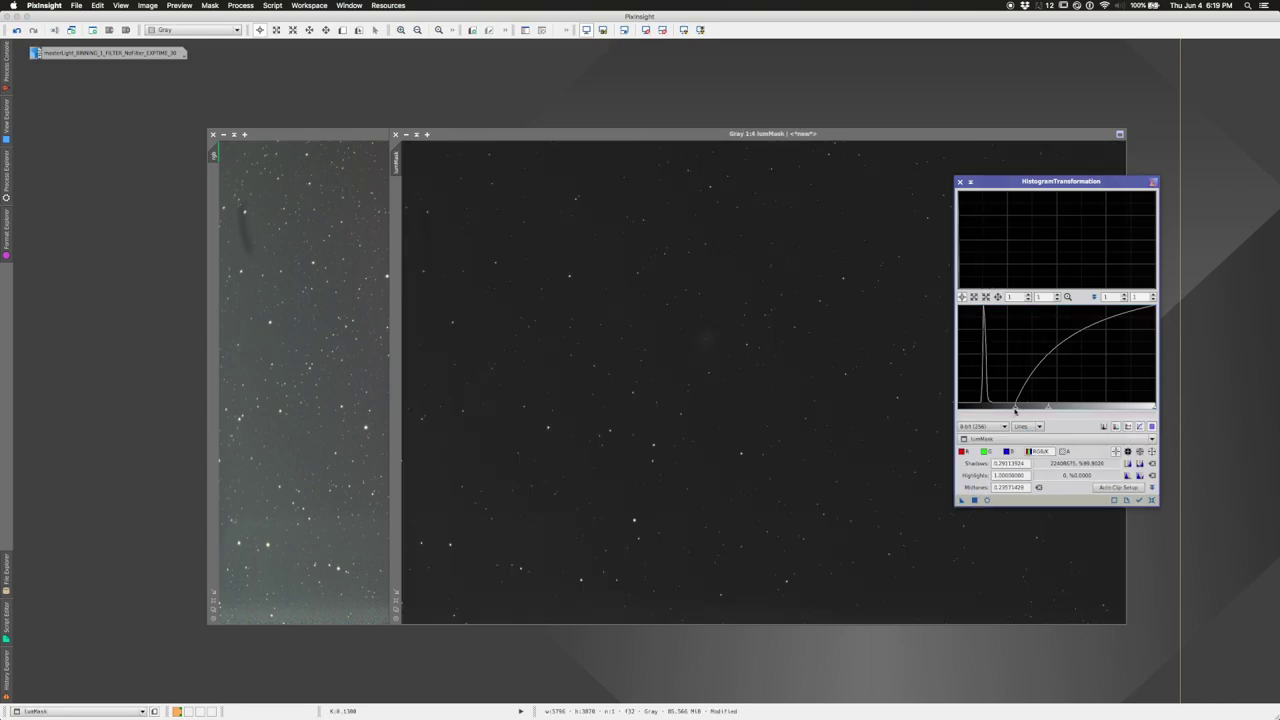
pyautogui.moveTo(1015, 409); pyautogui.dragTo(972, 418)
pyautogui.click(975, 501)
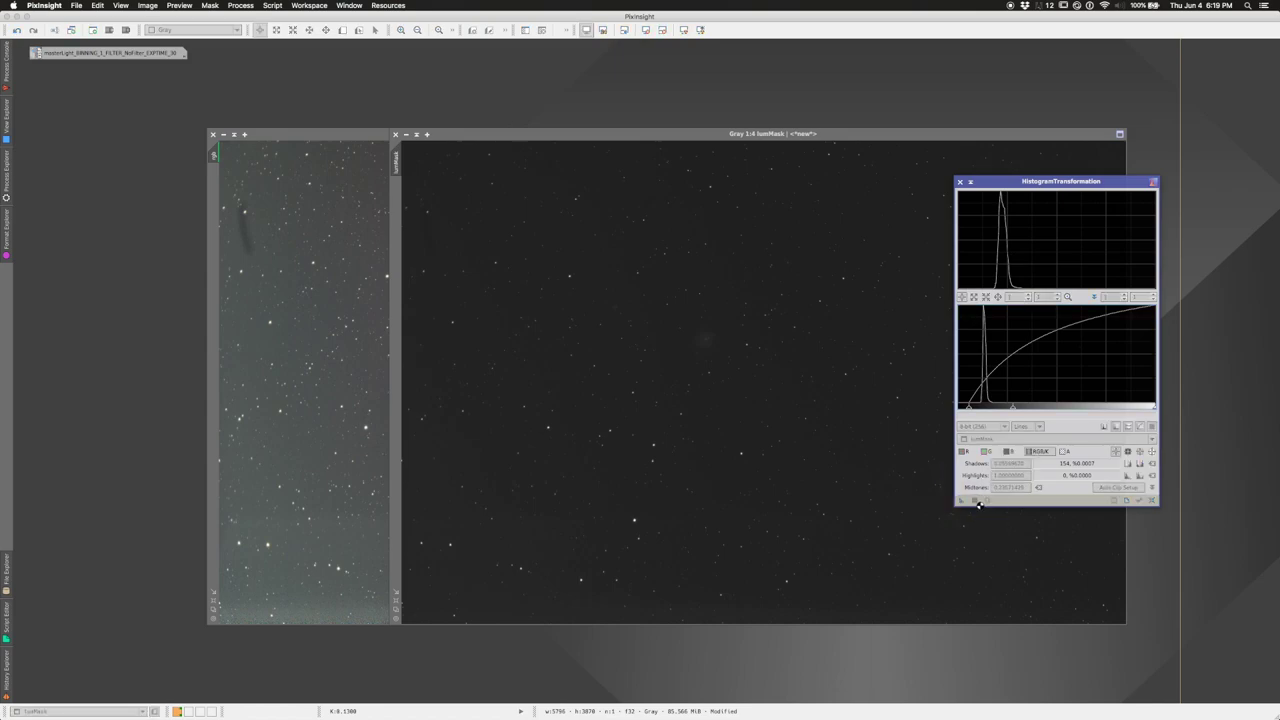
pyautogui.moveTo(969, 409); pyautogui.dragTo(989, 410)
pyautogui.moveTo(1029, 410); pyautogui.dragTo(1018, 410)
pyautogui.click(975, 500)
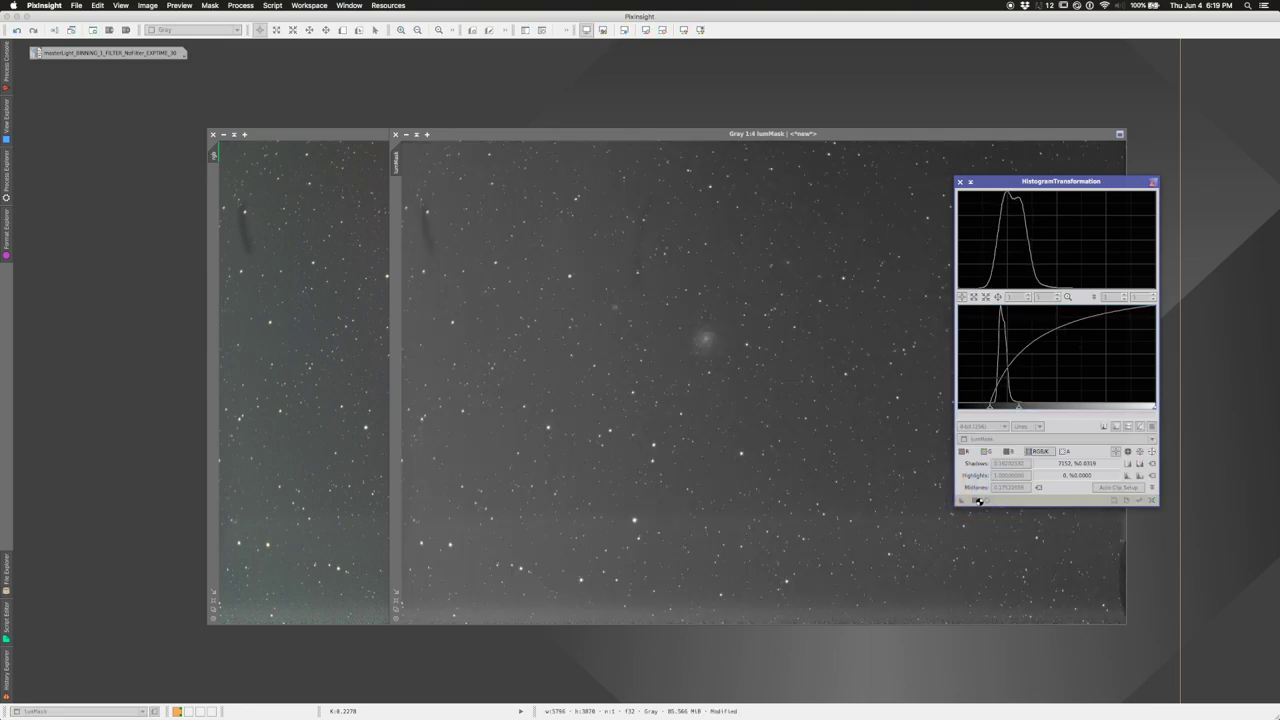
# - Reset the shadows and stretch lumMask with midtones about 0.37, apply shadows 0.22 with midtones 0.32, and close HistogramTransformation
pyautogui.doubleClick(994, 410)
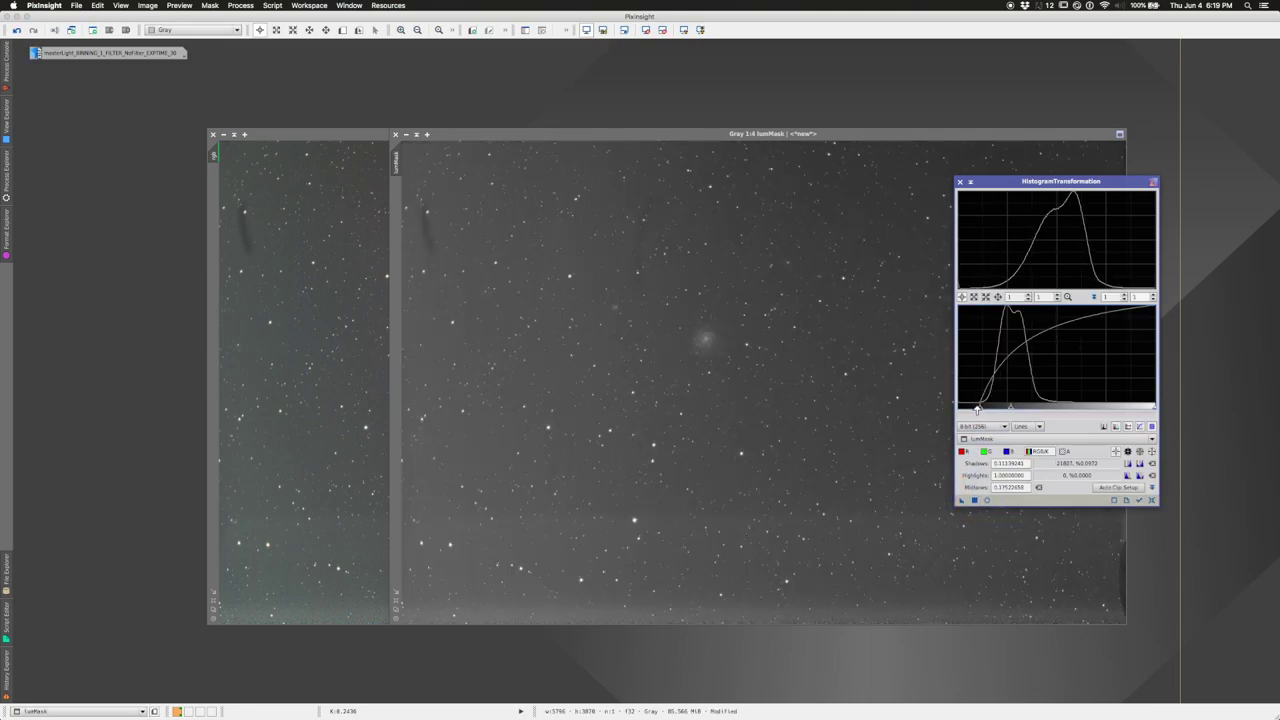
pyautogui.moveTo(994, 410); pyautogui.dragTo(1021, 410)
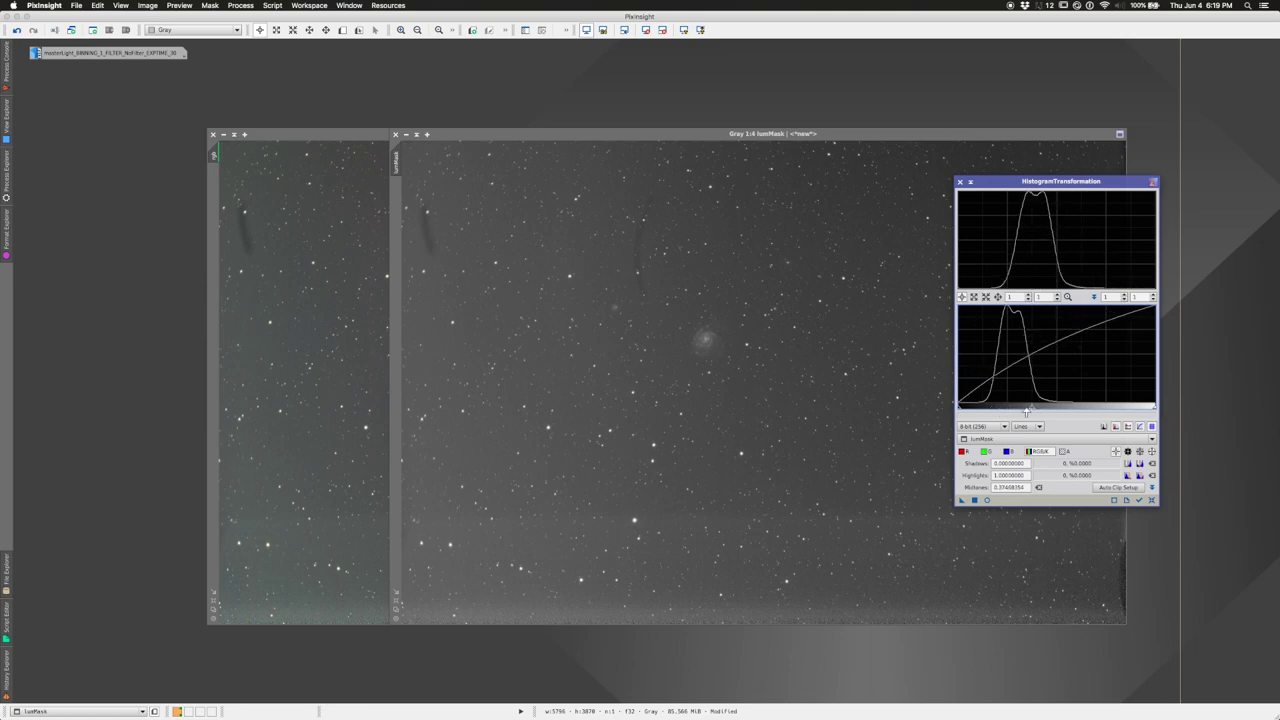
pyautogui.click(975, 500)
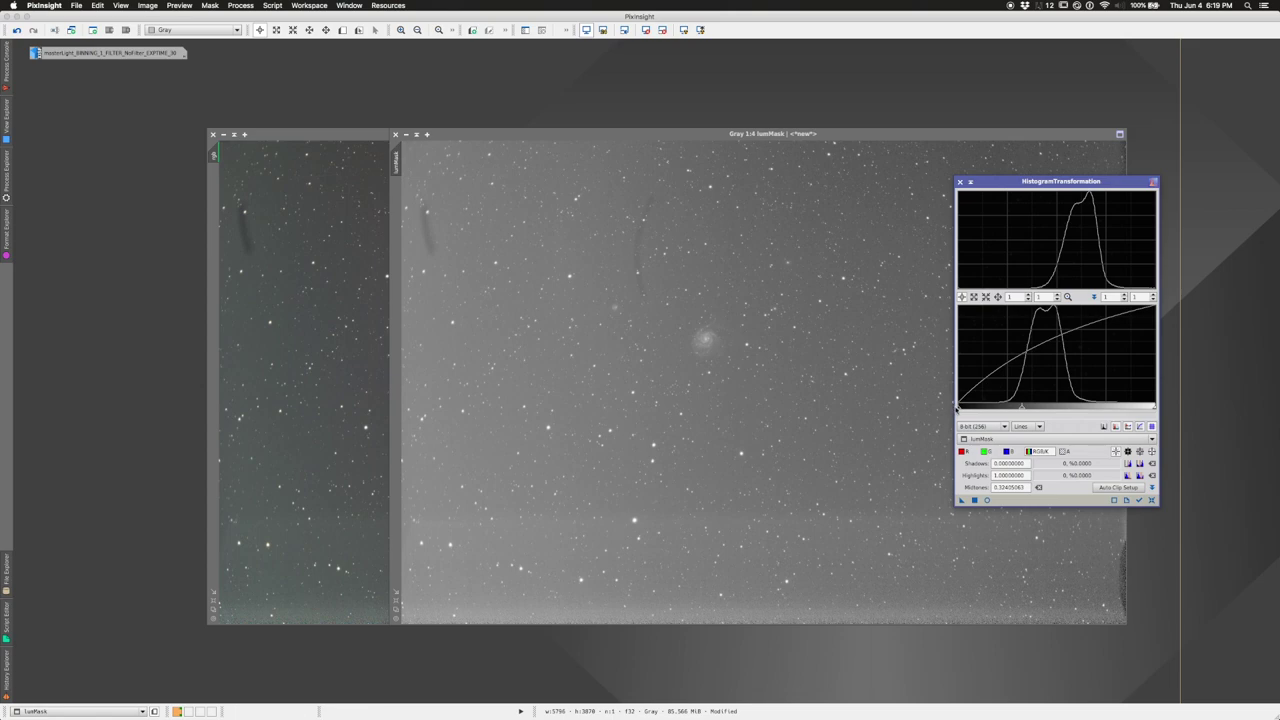
pyautogui.moveTo(958, 410); pyautogui.dragTo(1002, 410)
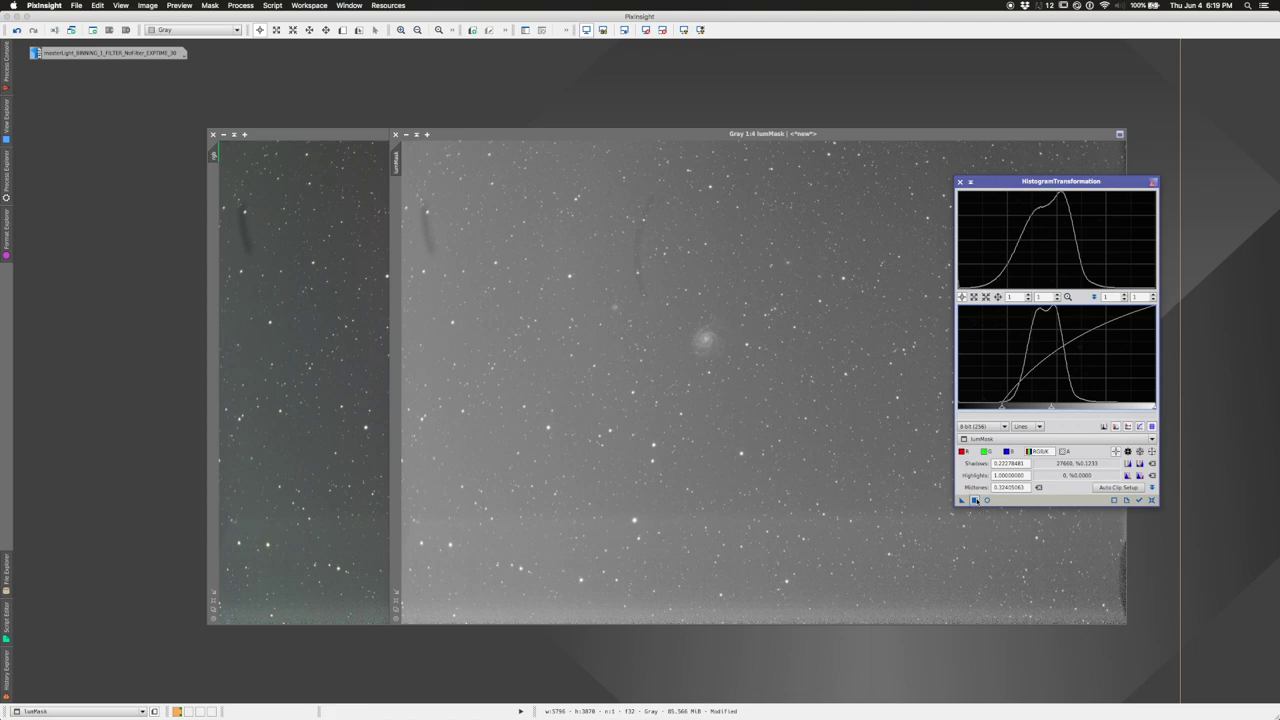
pyautogui.click(975, 500)
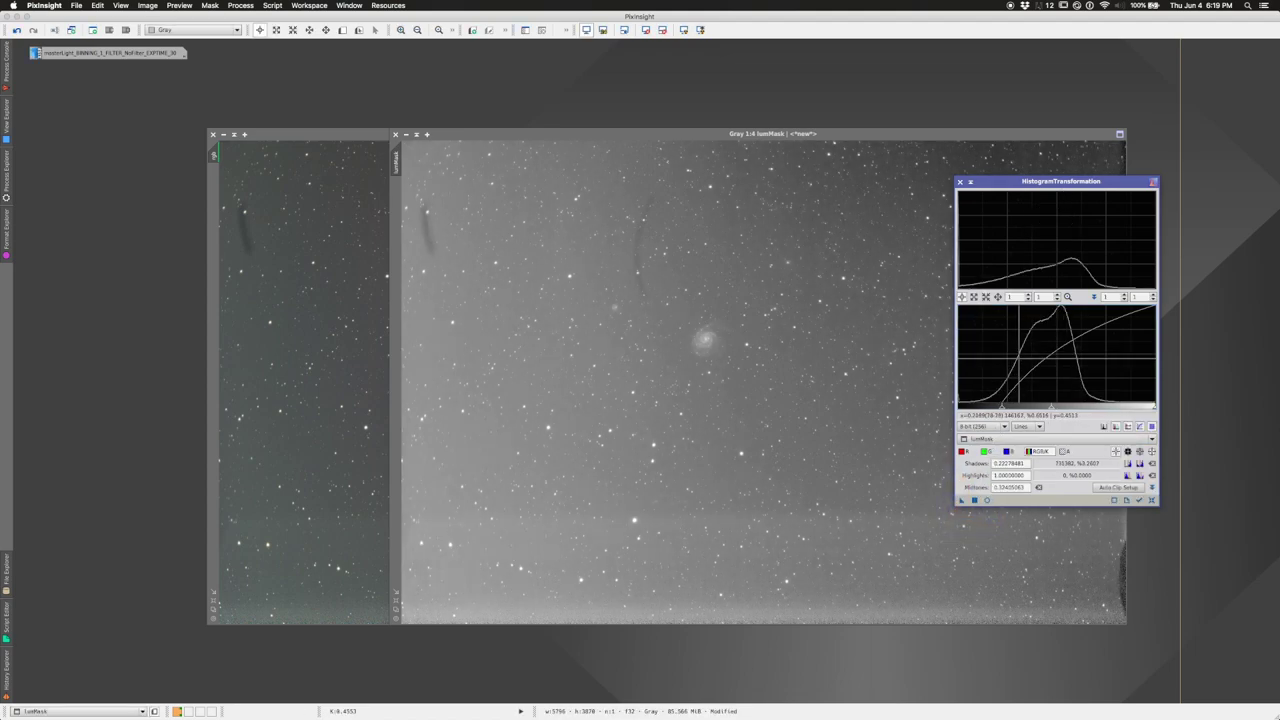
pyautogui.click(959, 181)
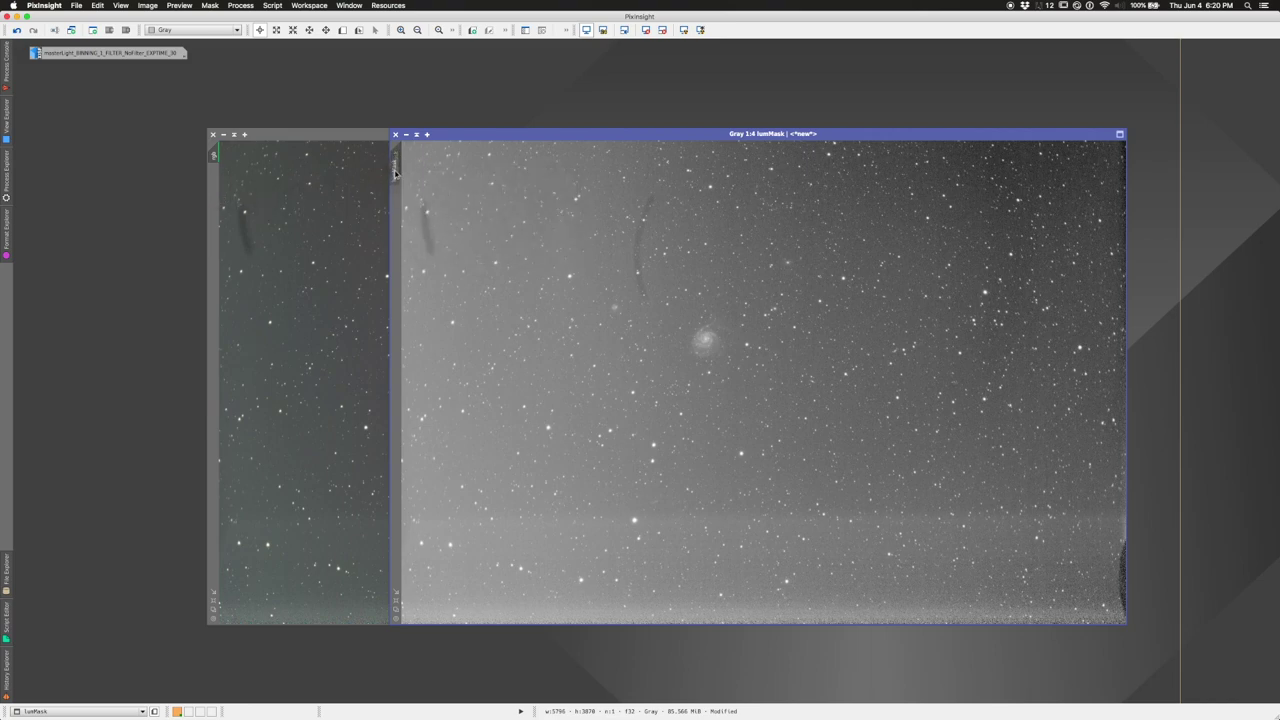
# - Assign lumMask as the mask of the rgb image and move the lumMask window aside to uncover rgb
pyautogui.moveTo(395, 172); pyautogui.dragTo(216, 186)
pyautogui.moveTo(586, 133); pyautogui.dragTo(793, 133)
pyautogui.click(430, 134)
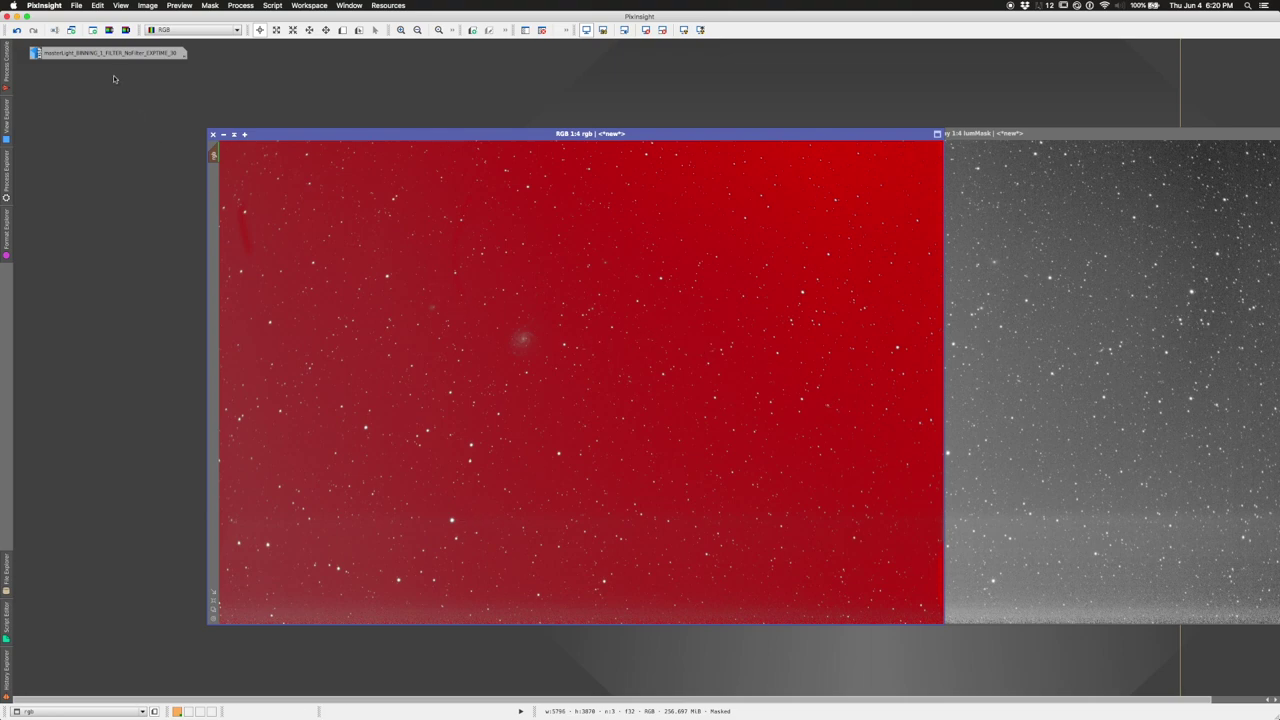
# - Invert the mask on the rgb image and hide its red overlay
pyautogui.click(211, 5)
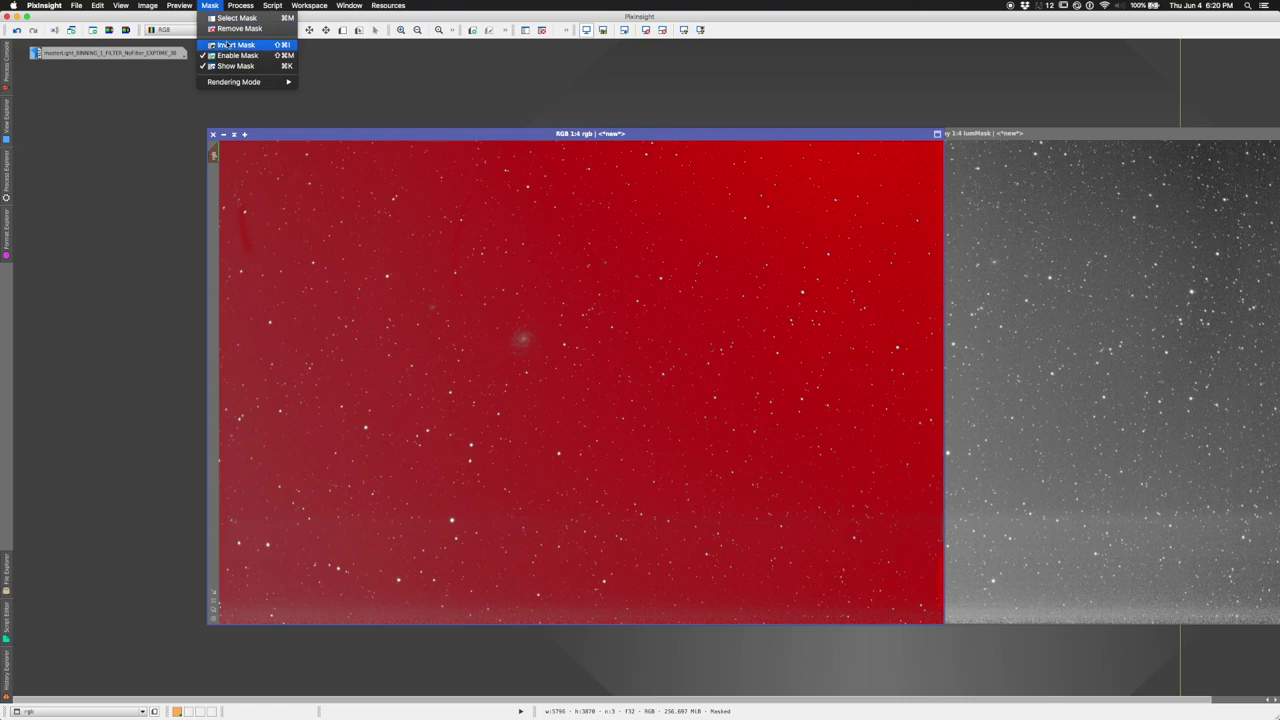
pyautogui.click(236, 45)
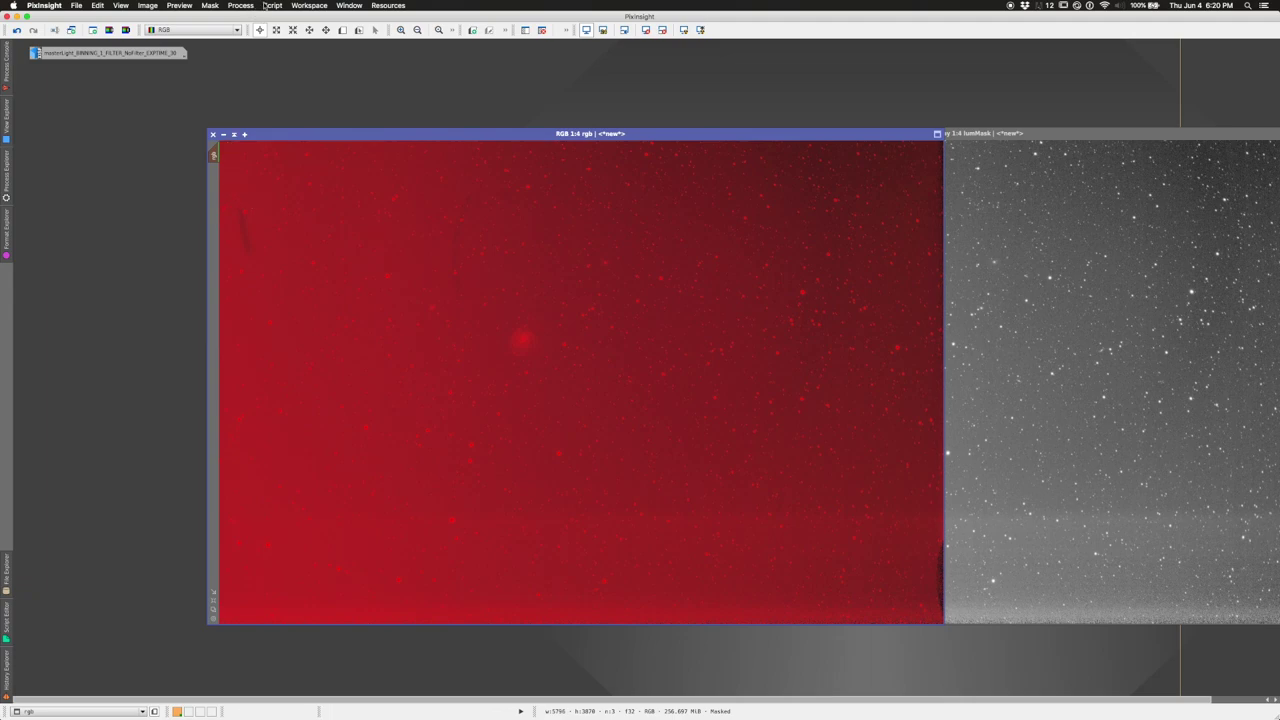
pyautogui.click(211, 5)
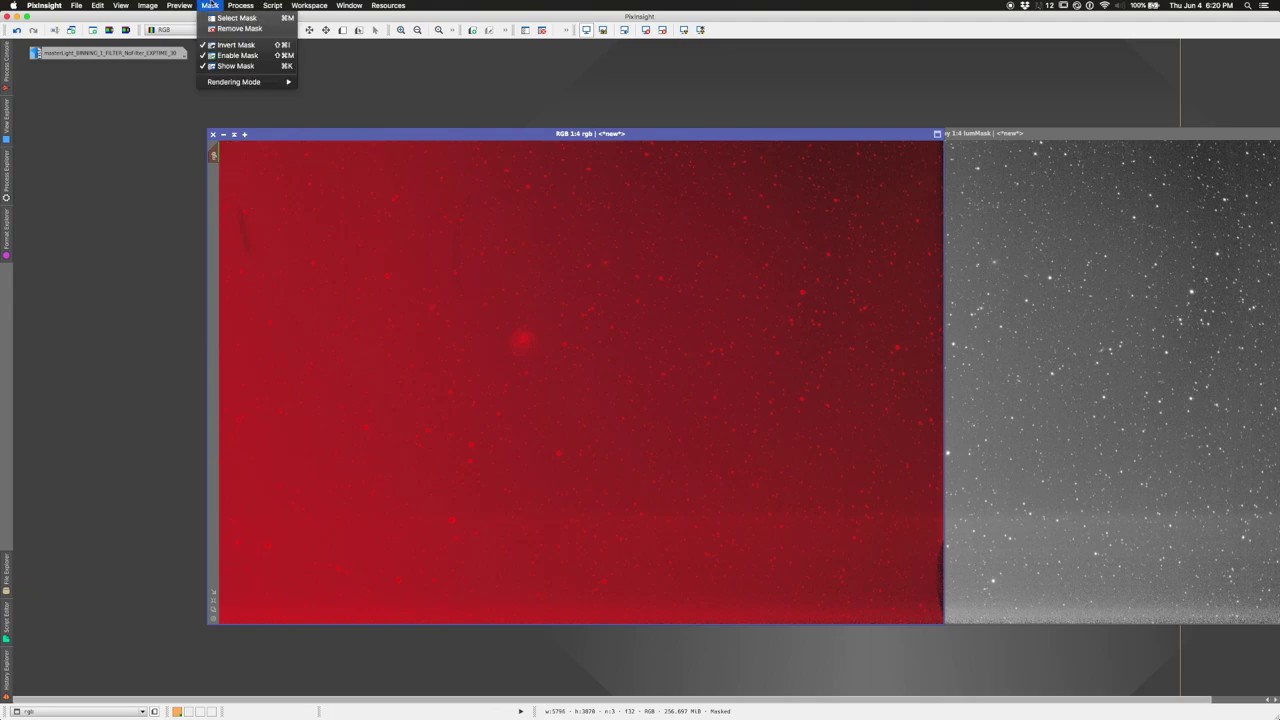
pyautogui.click(220, 66)
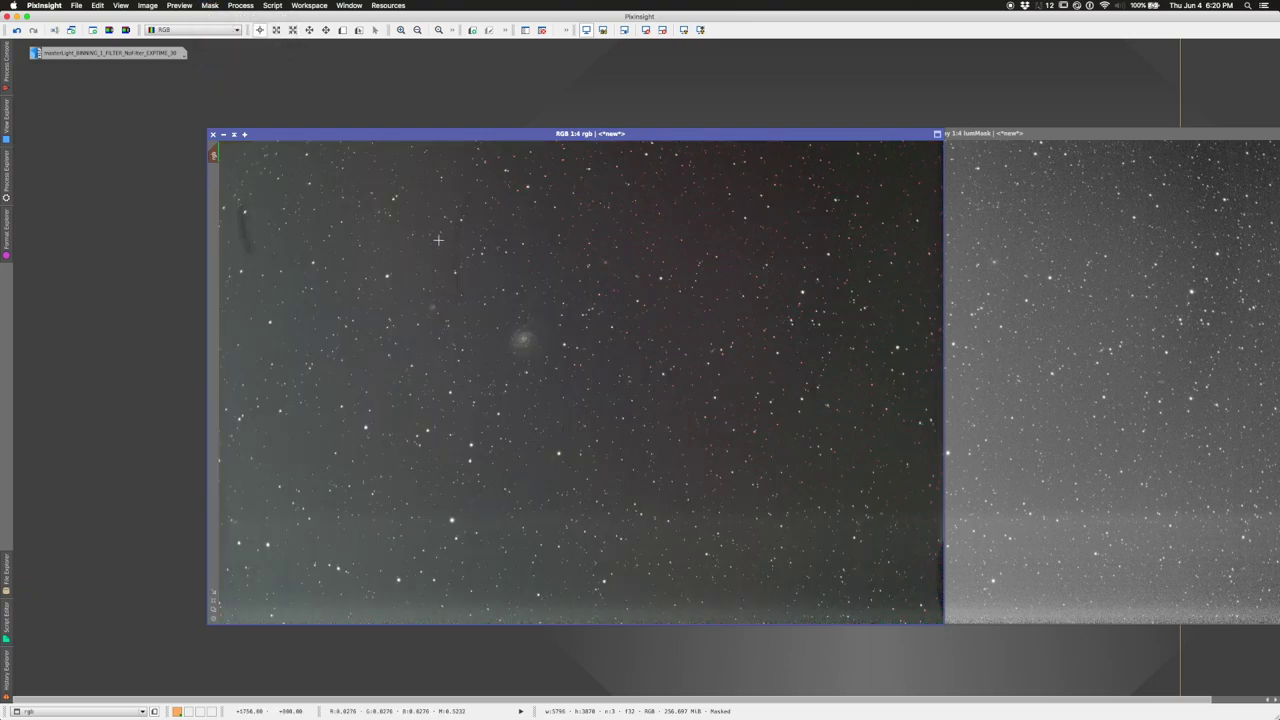
# - Open SCNR and remove green from the masked rgb image with Average Neutral protection and an amount of 1.00
pyautogui.click(250, 5)
pyautogui.moveTo(268, 245)
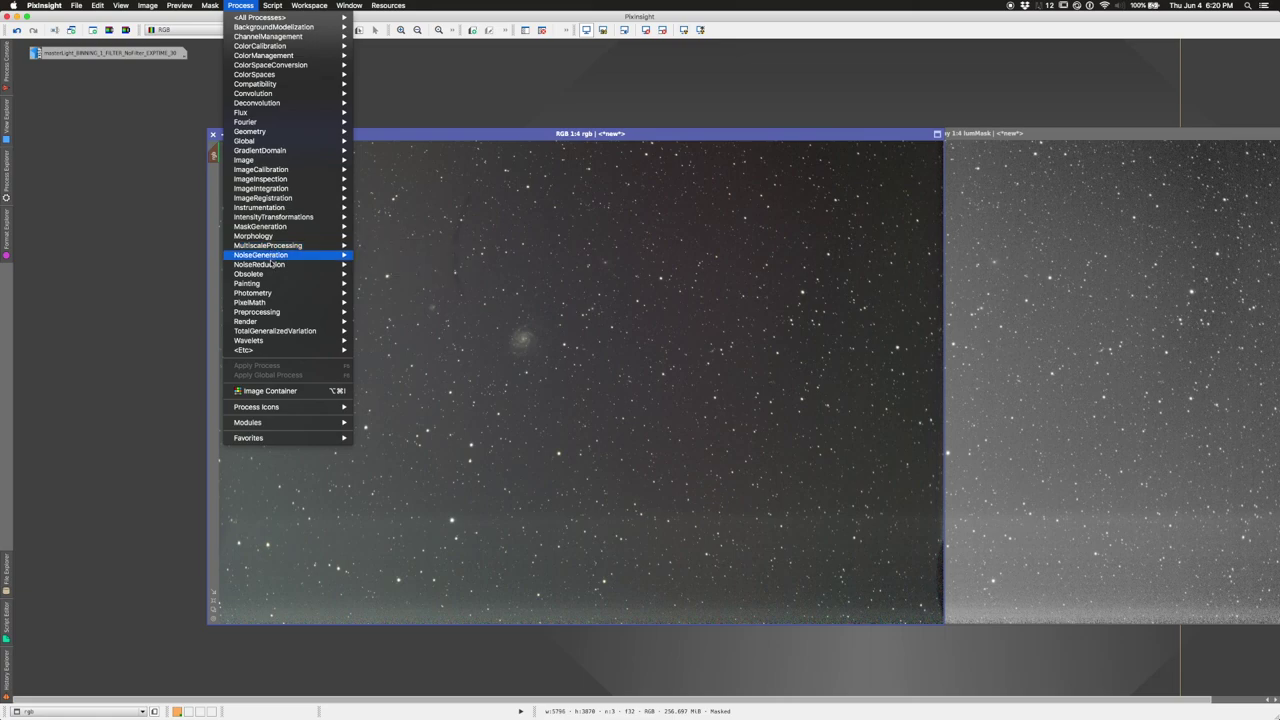
pyautogui.moveTo(300, 264)
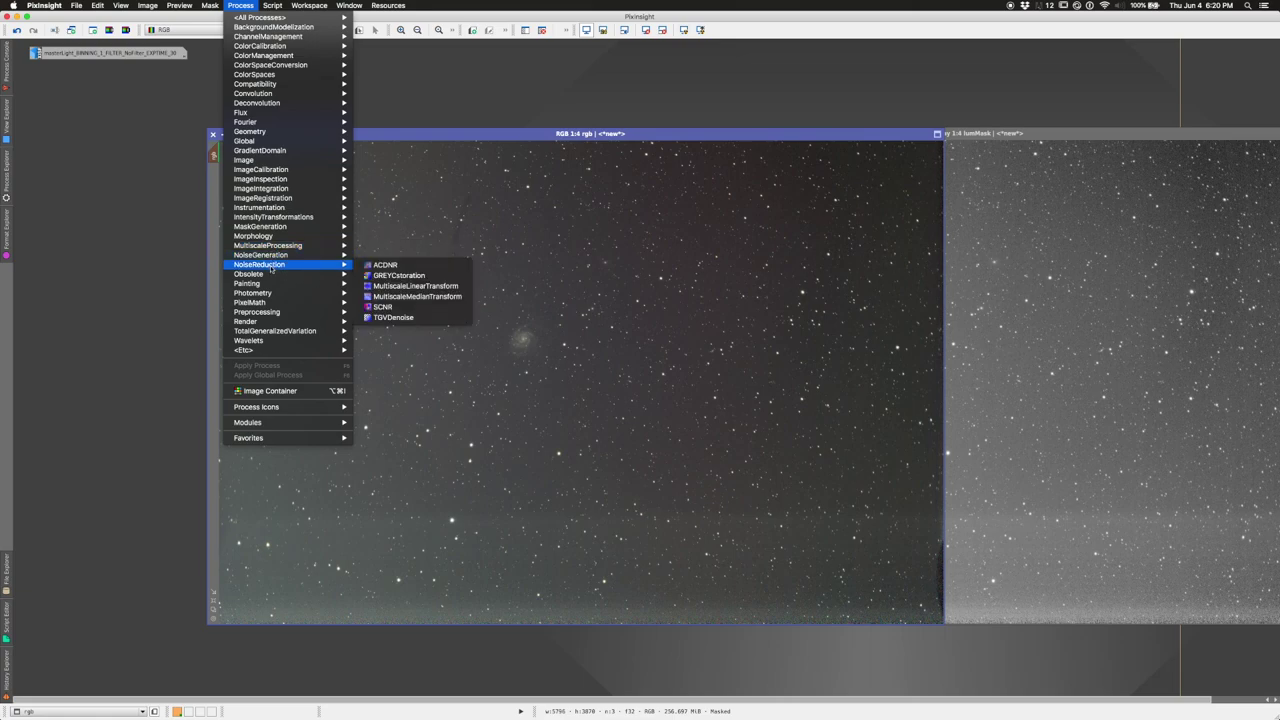
pyautogui.click(393, 310)
pyautogui.moveTo(570, 223); pyautogui.dragTo(925, 331)
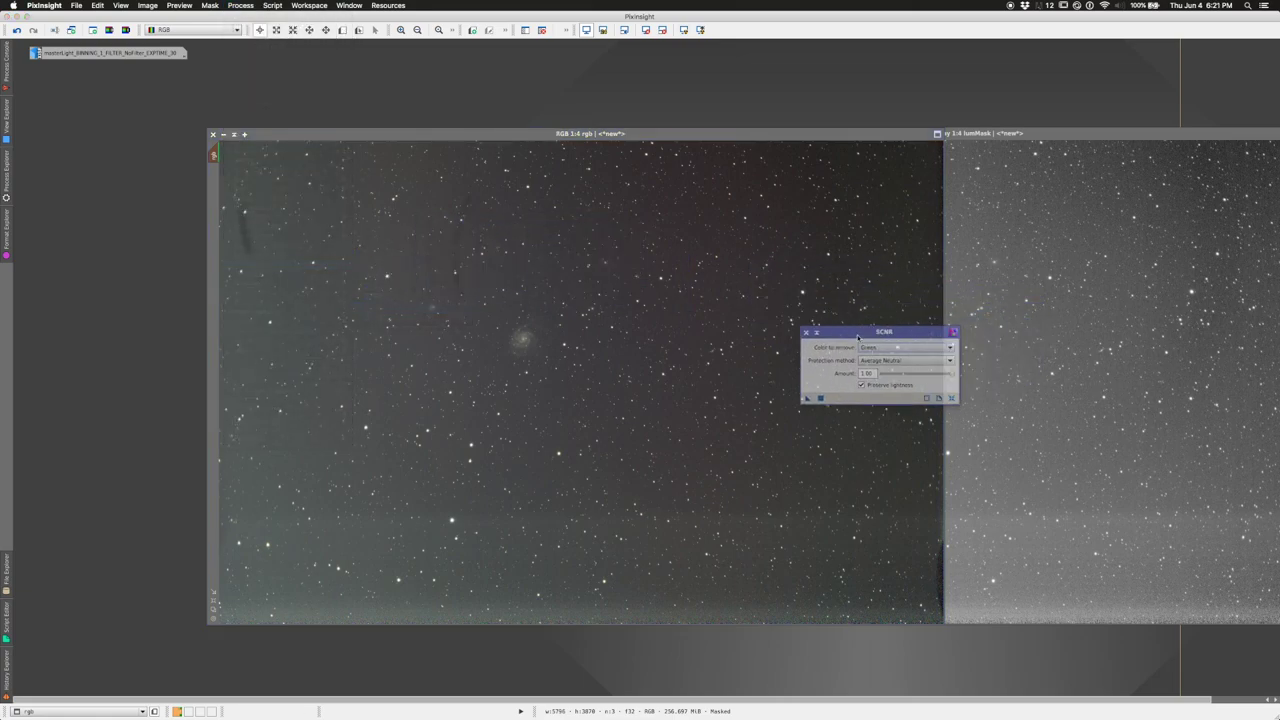
pyautogui.moveTo(950, 378)
pyautogui.mouseDown()
pyautogui.moveTo(926, 376)
pyautogui.moveTo(943, 376)
pyautogui.mouseUp()
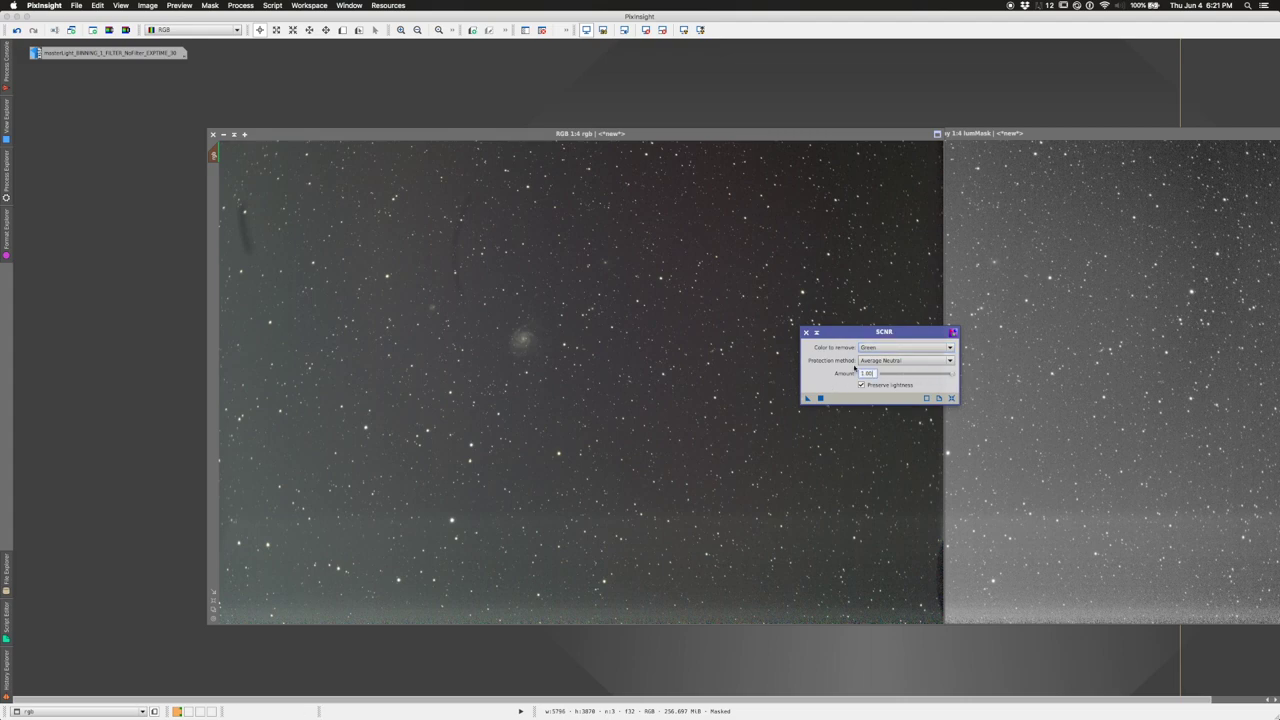
pyautogui.moveTo(808, 400); pyautogui.dragTo(690, 413)
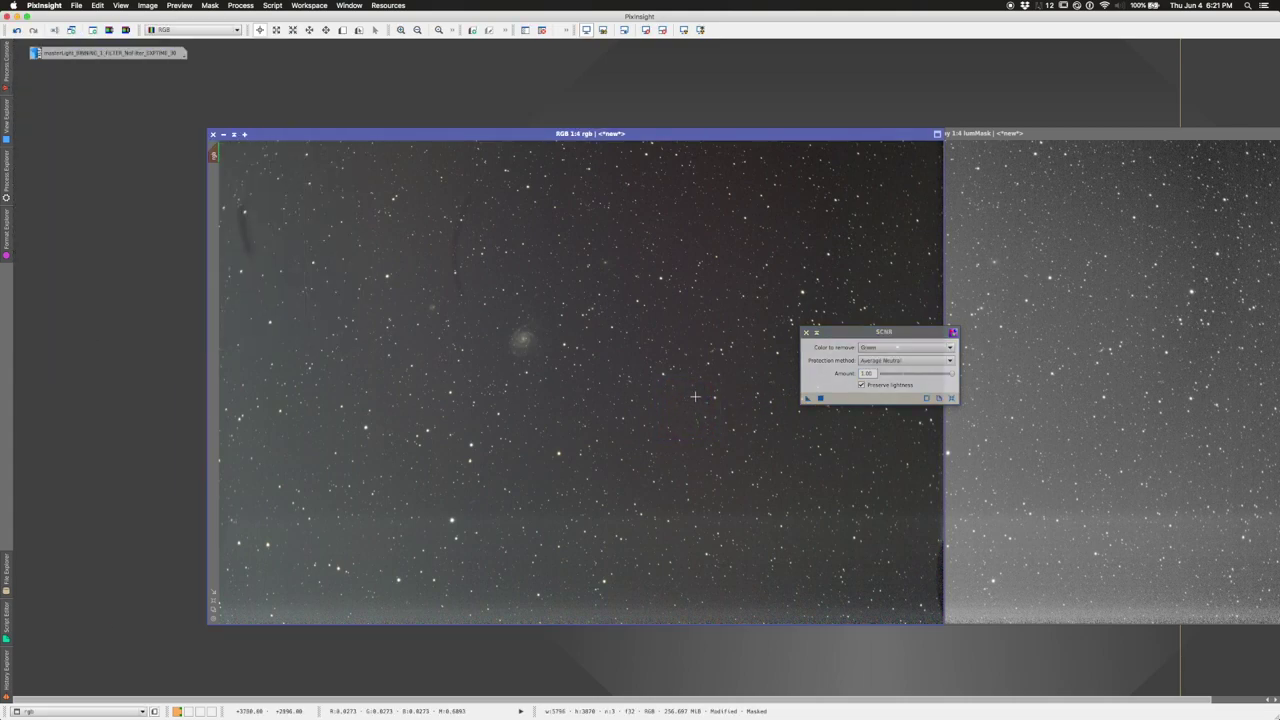
# - Set SCNR to remove red at an amount of 1.00 and apply it to the rgb image
pyautogui.click(880, 352)
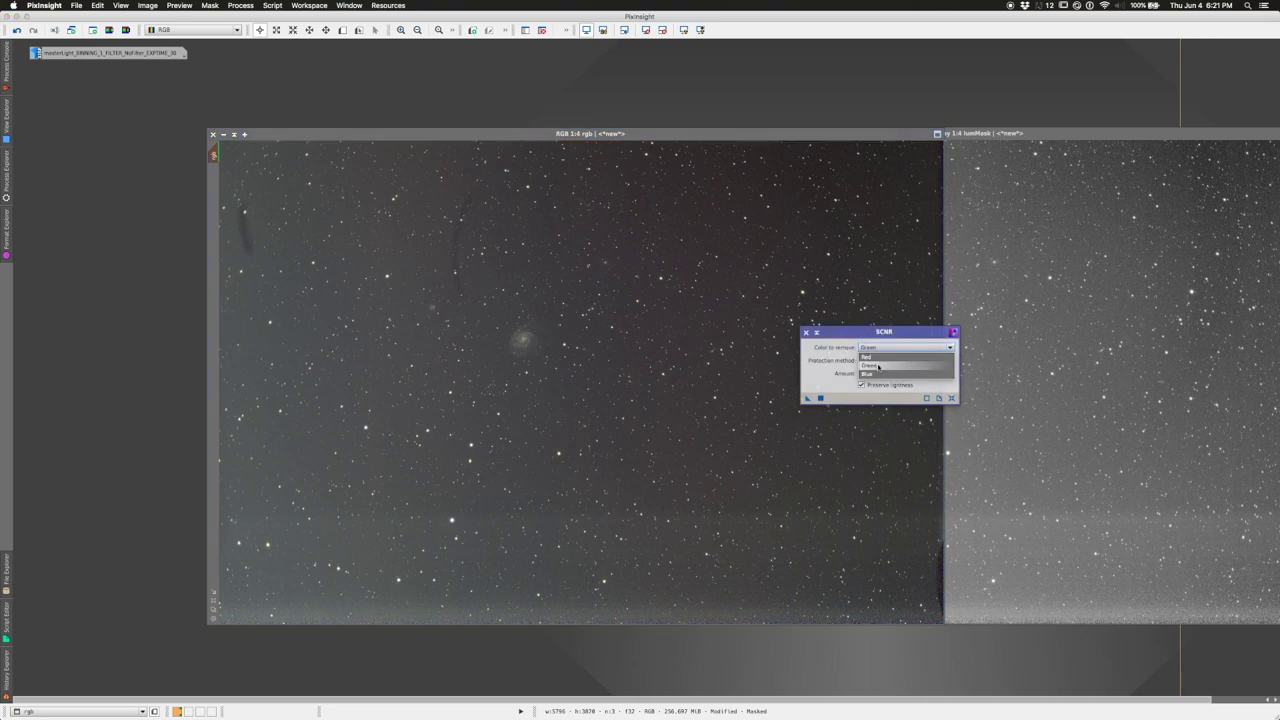
pyautogui.click(866, 356)
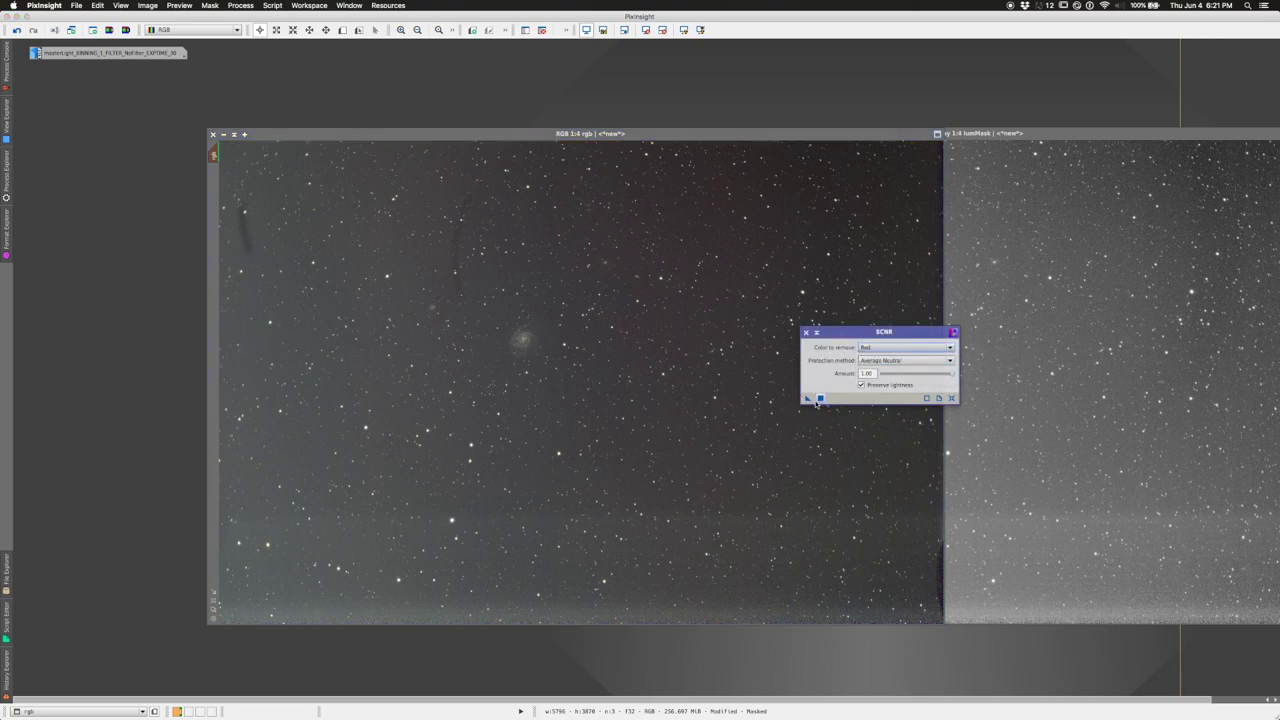
pyautogui.moveTo(814, 397); pyautogui.dragTo(690, 390)
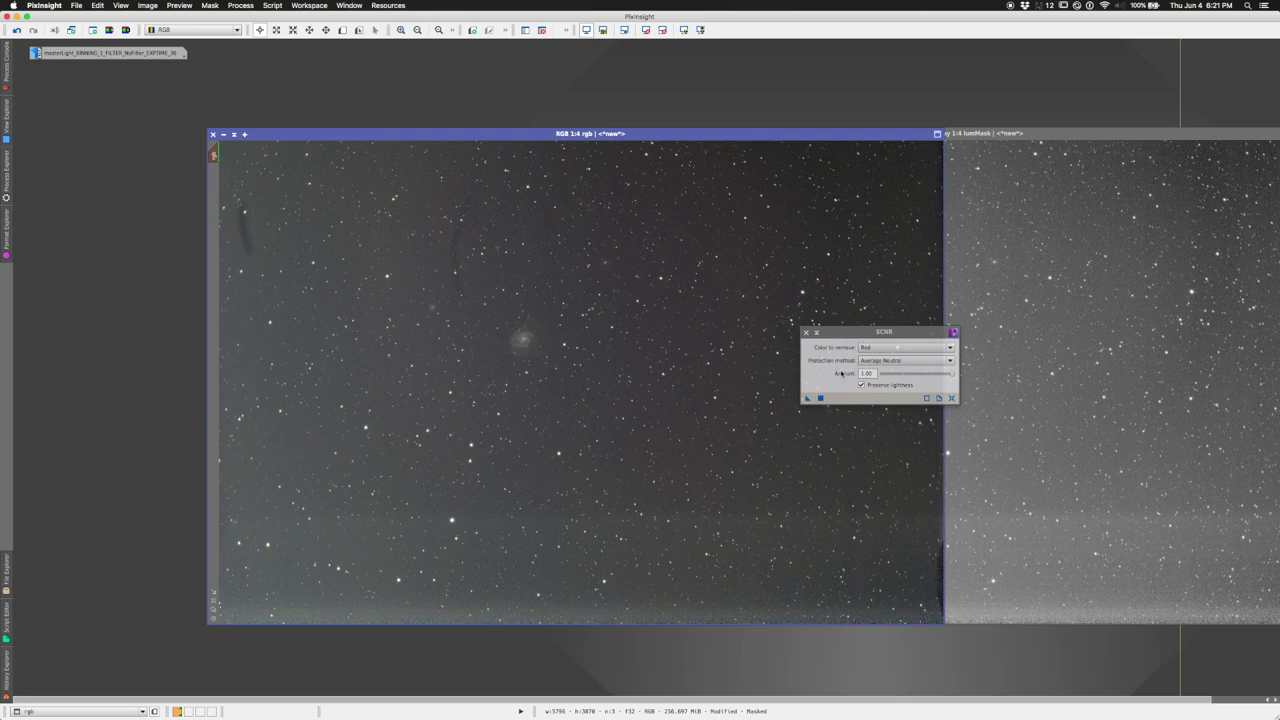
# - Apply SCNR to the rgb image for blue with an amount of about 0.75, and close SCNR
pyautogui.click(896, 348)
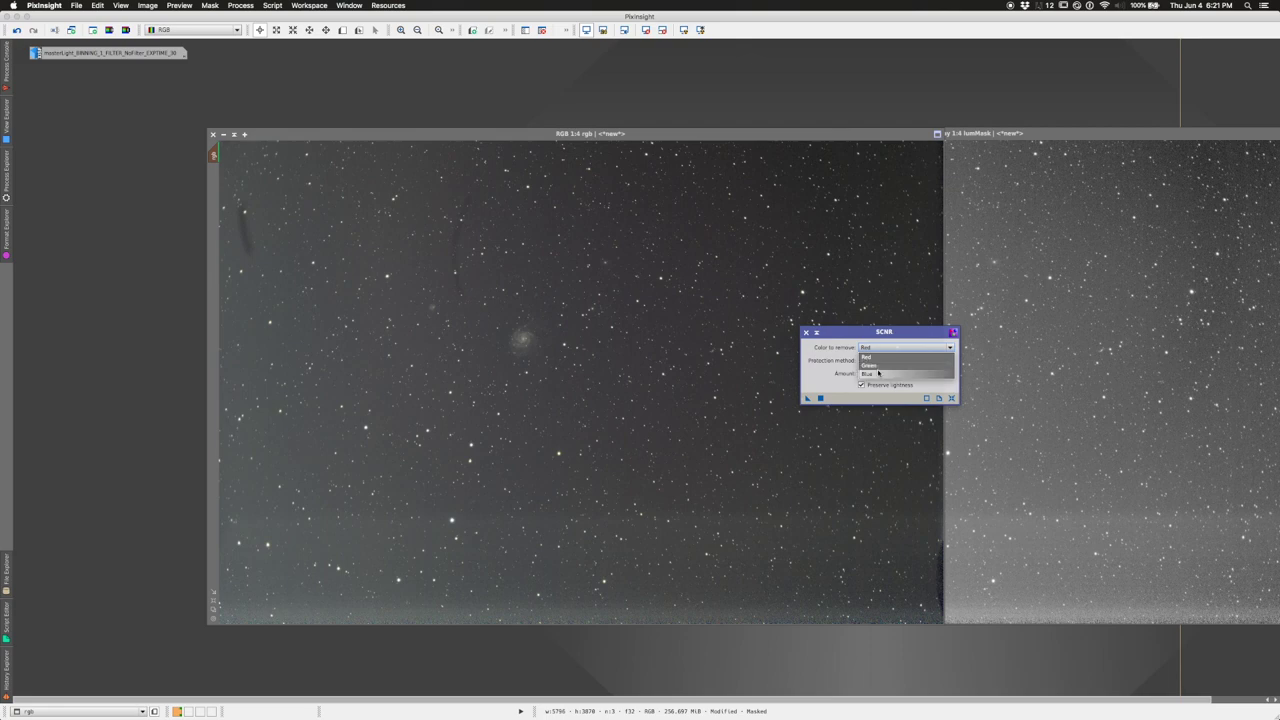
pyautogui.click(878, 373)
pyautogui.moveTo(951, 377); pyautogui.dragTo(935, 376)
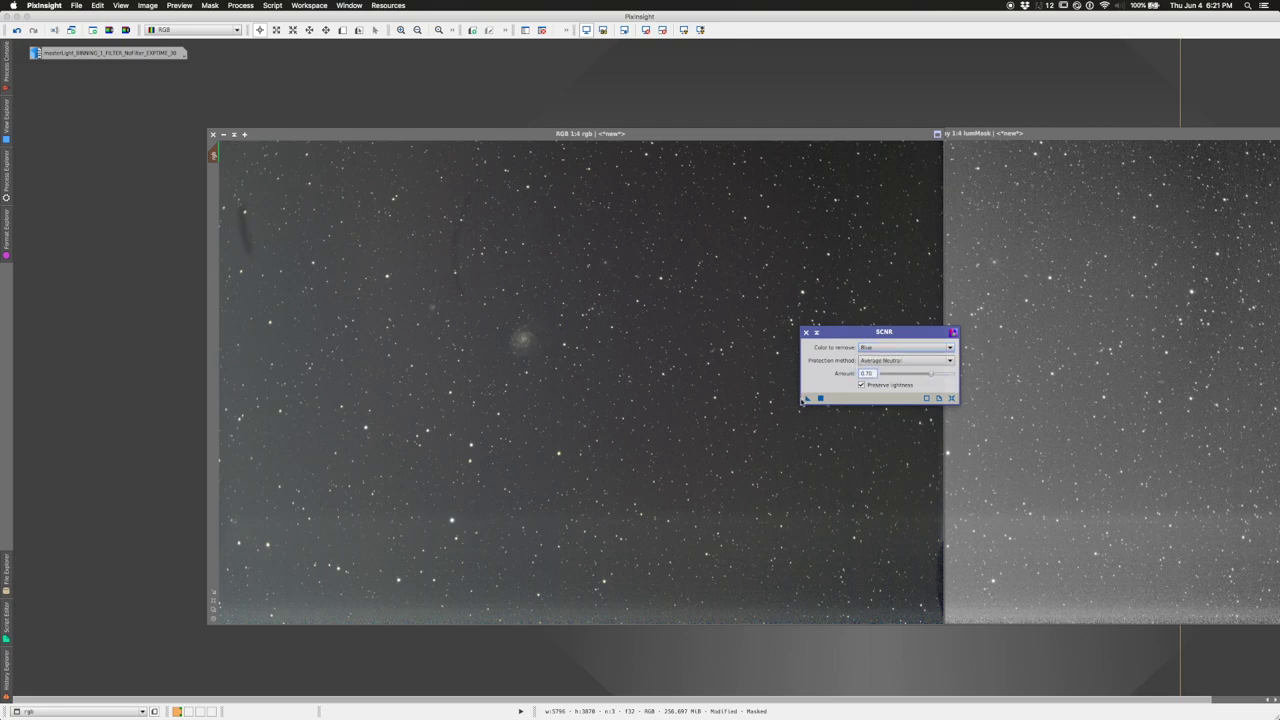
pyautogui.moveTo(805, 399); pyautogui.dragTo(712, 425)
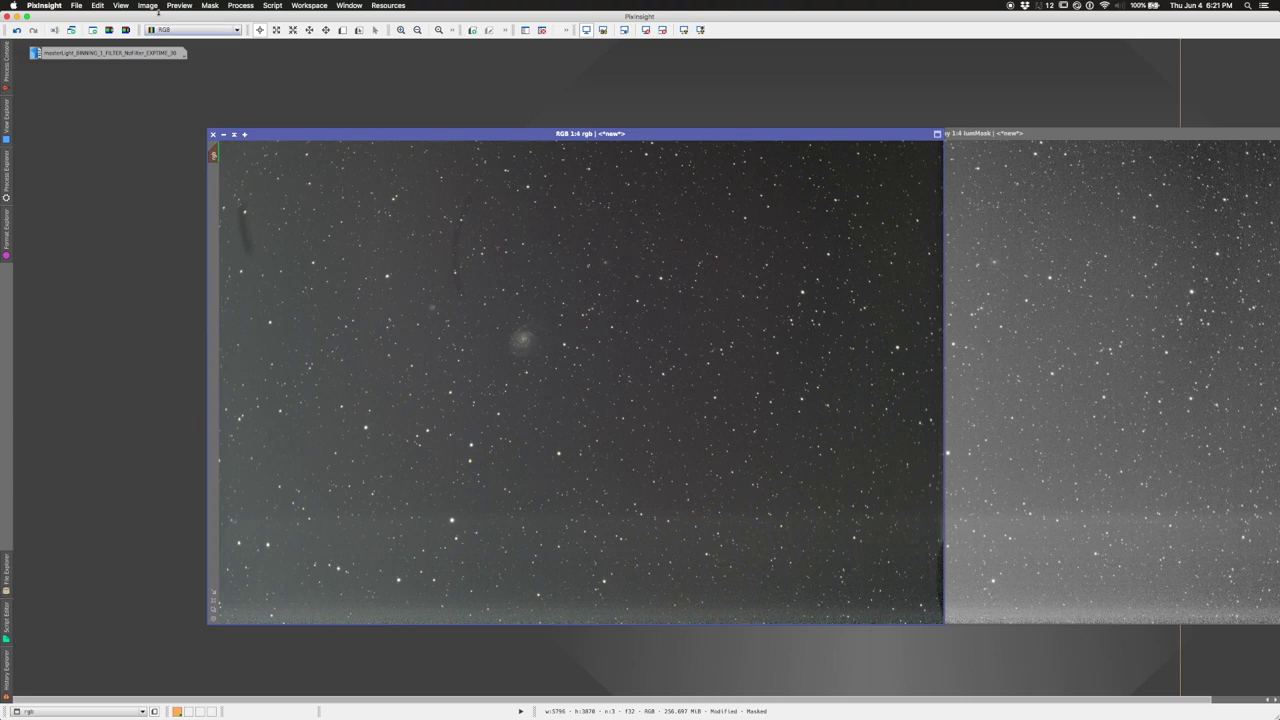
# - Open CurvesTransformation and pull the saturation curve down at input about 0.25 to output about 0.14
pyautogui.click(212, 5)
pyautogui.moveTo(240, 5)
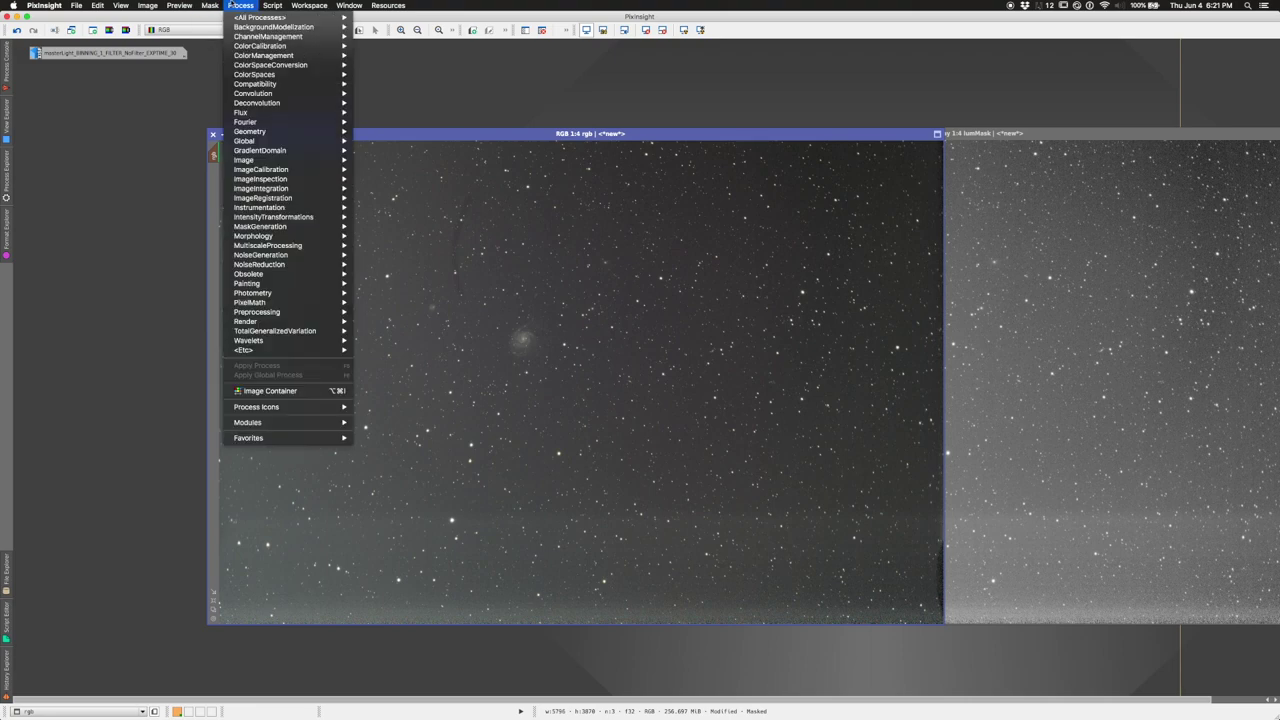
pyautogui.moveTo(295, 212)
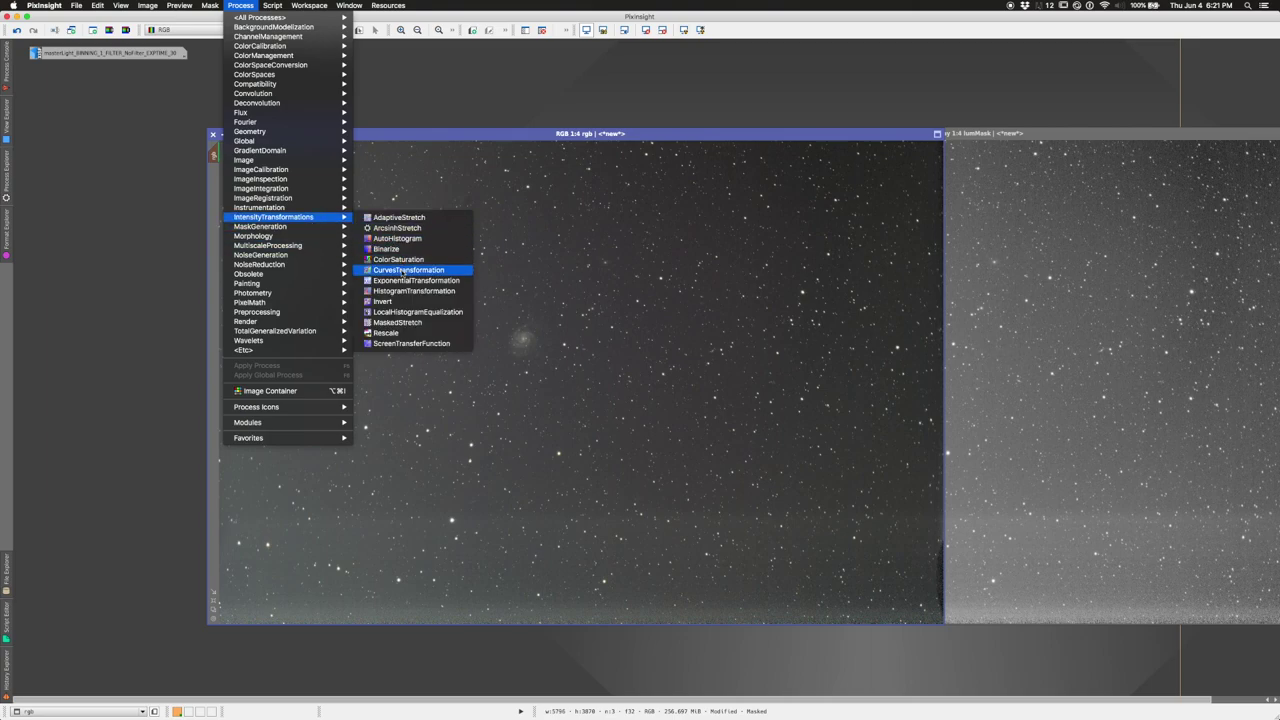
pyautogui.click(402, 270)
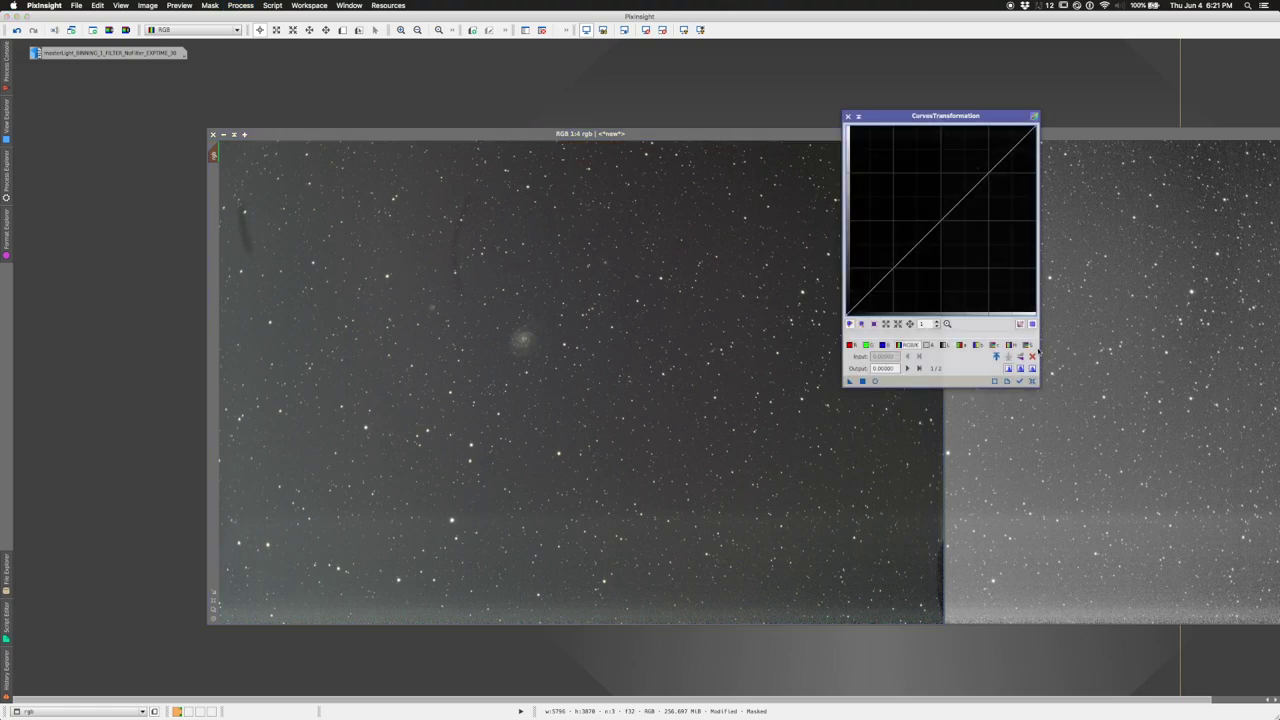
pyautogui.click(1029, 345)
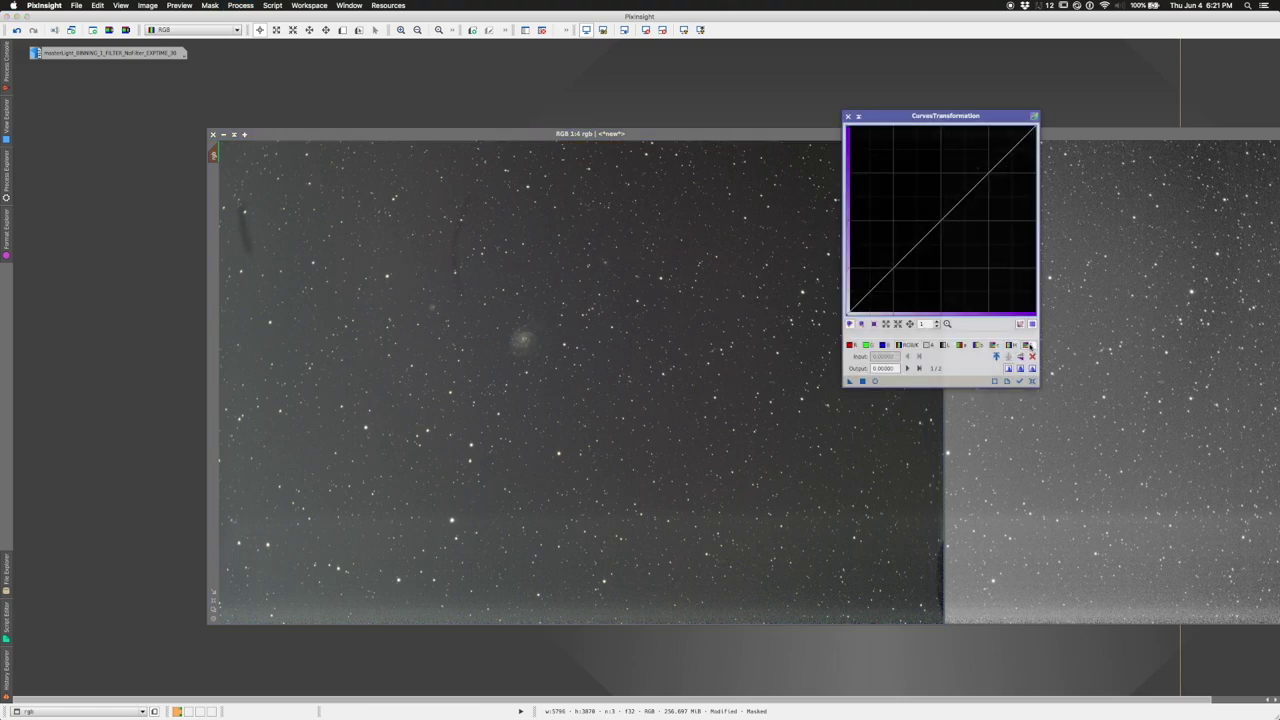
pyautogui.moveTo(900, 262); pyautogui.dragTo(897, 286)
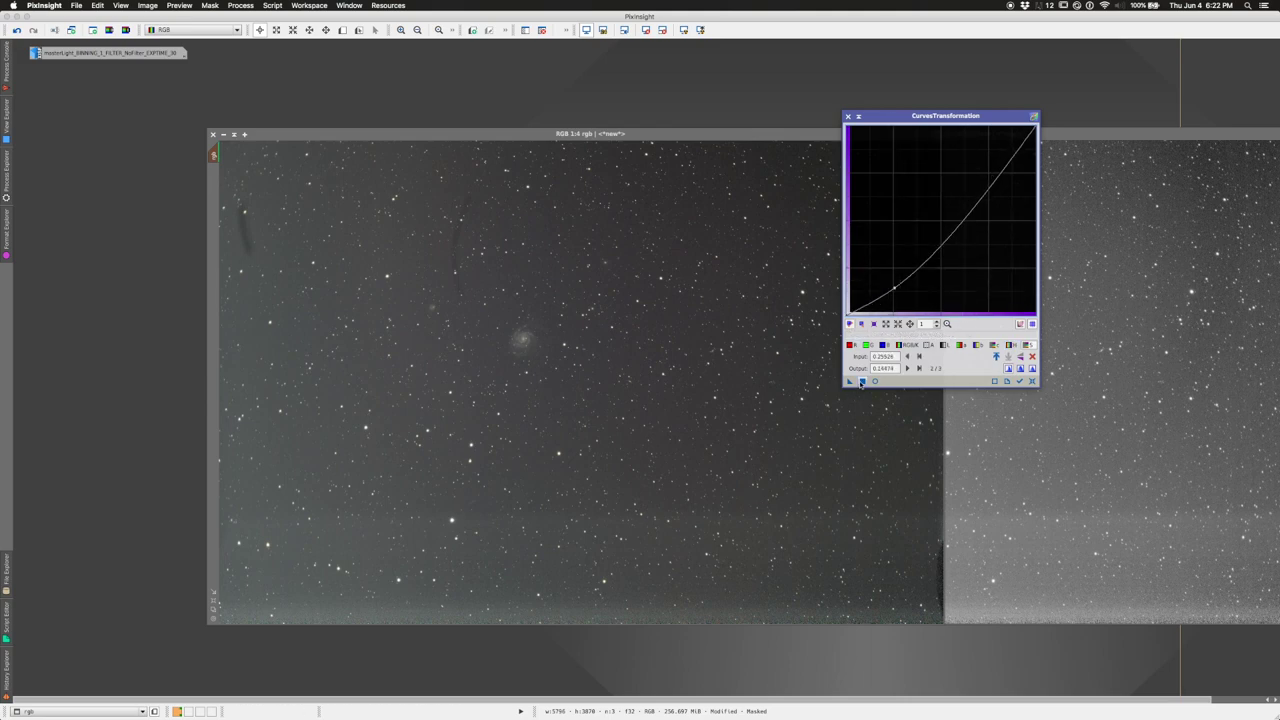
# - Apply the saturation-lowering curve to the masked rgb image and reset CurvesTransformation
pyautogui.click(862, 381)
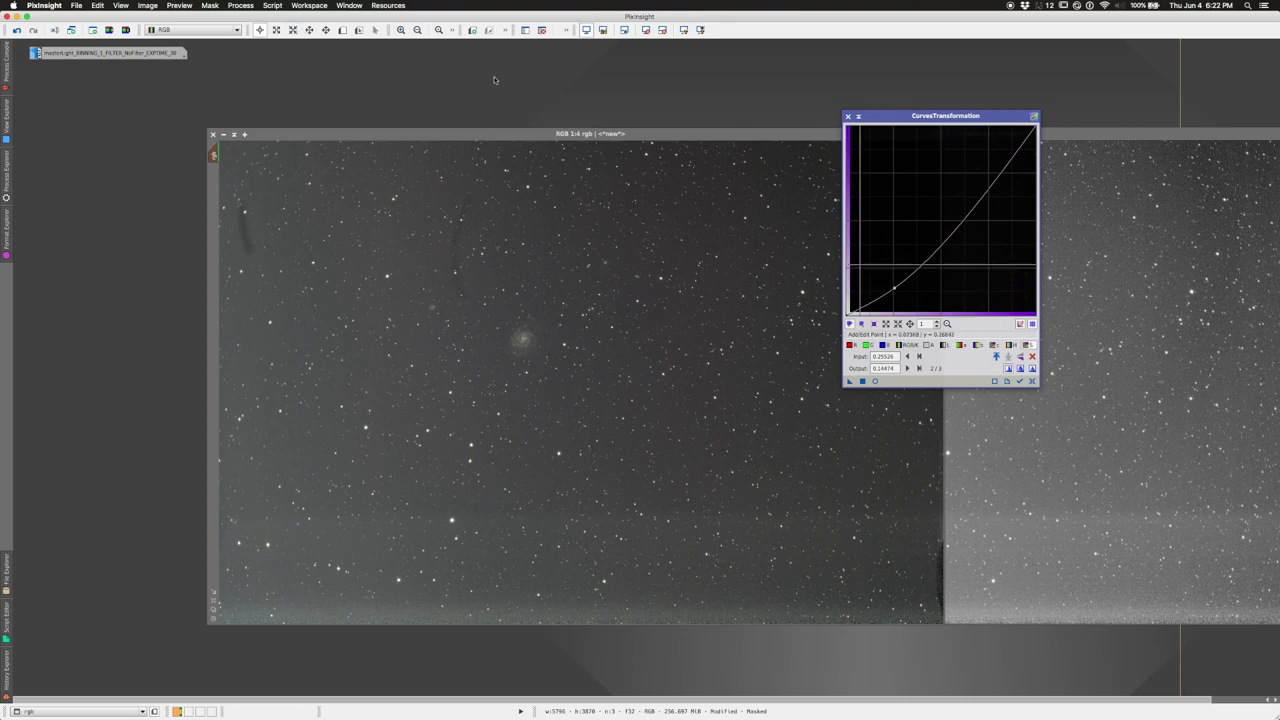
pyautogui.click(1031, 381)
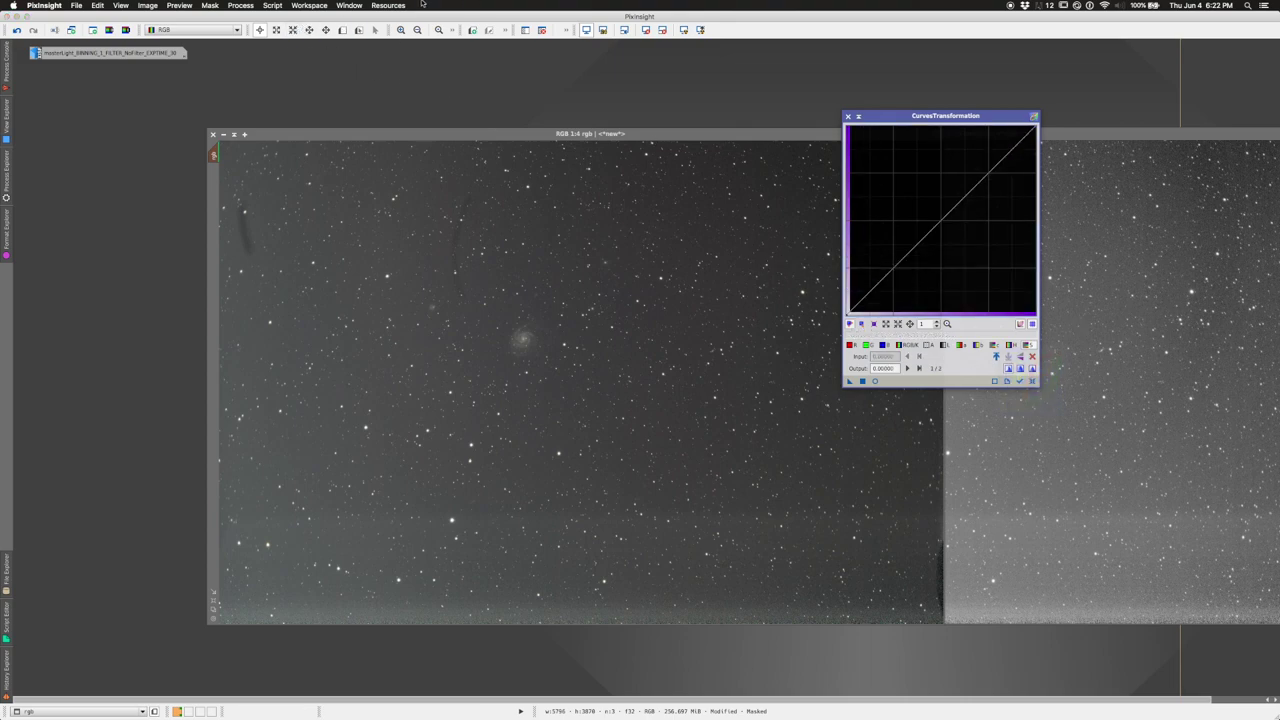
# - Invert the rgb image's mask and apply a saturation curve raised to about 0.83 output at 0.63 input
pyautogui.click(212, 5)
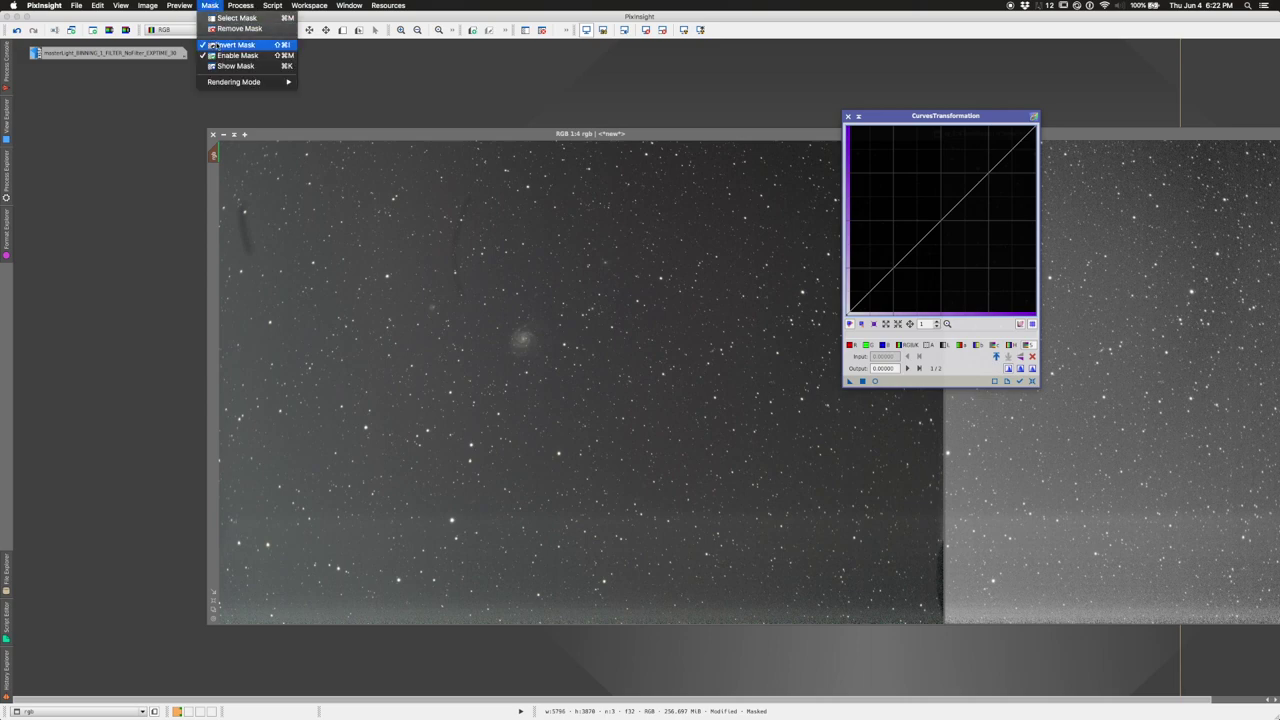
pyautogui.click(214, 45)
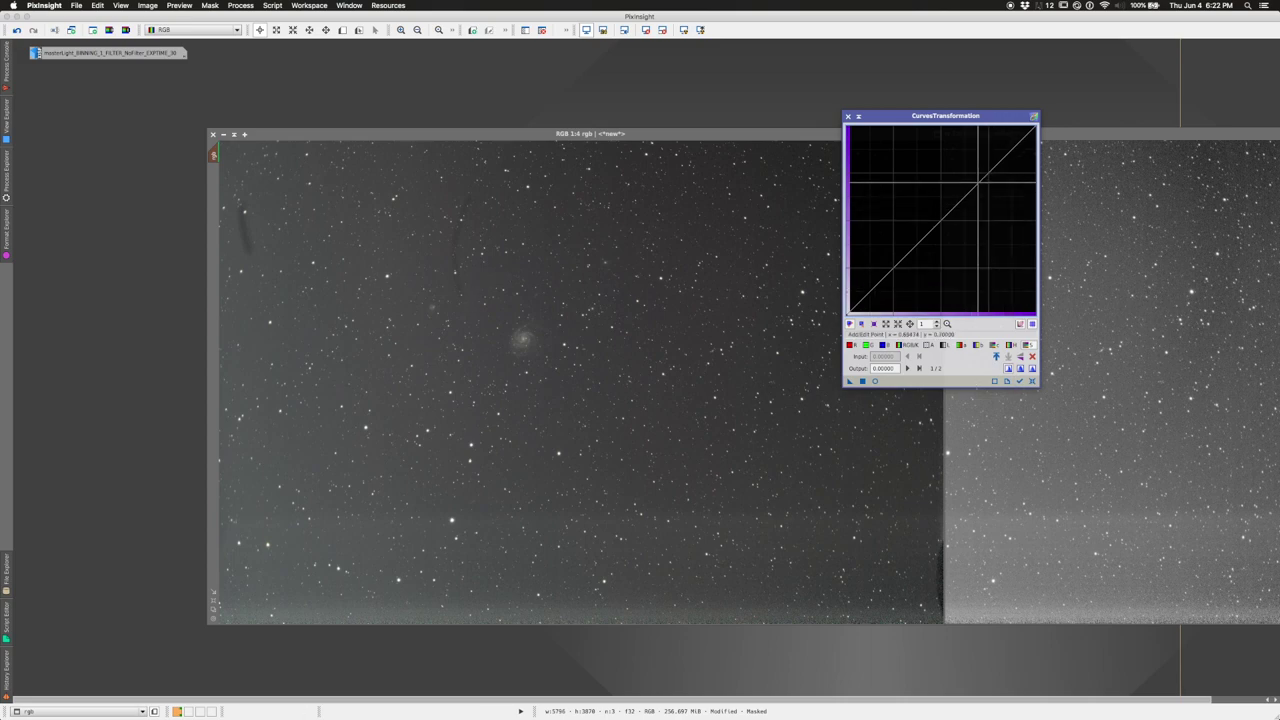
pyautogui.moveTo(967, 196); pyautogui.dragTo(967, 157)
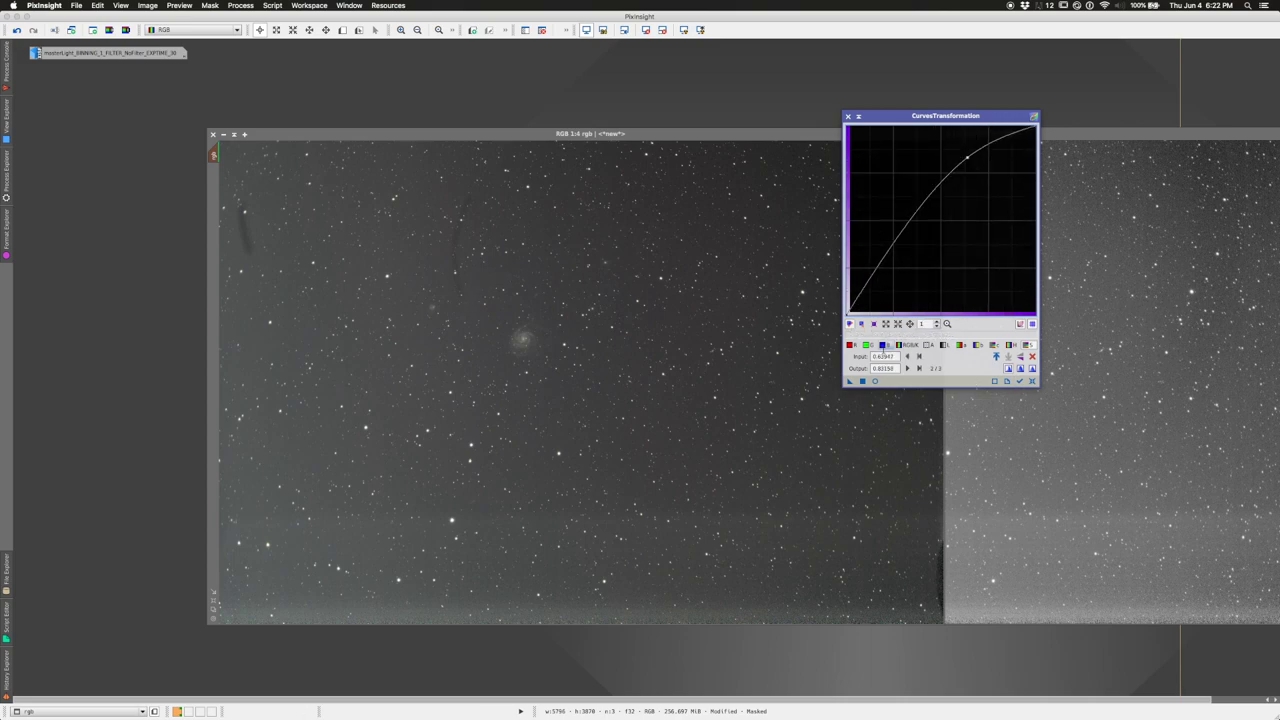
pyautogui.click(863, 381)
pyautogui.click(848, 117)
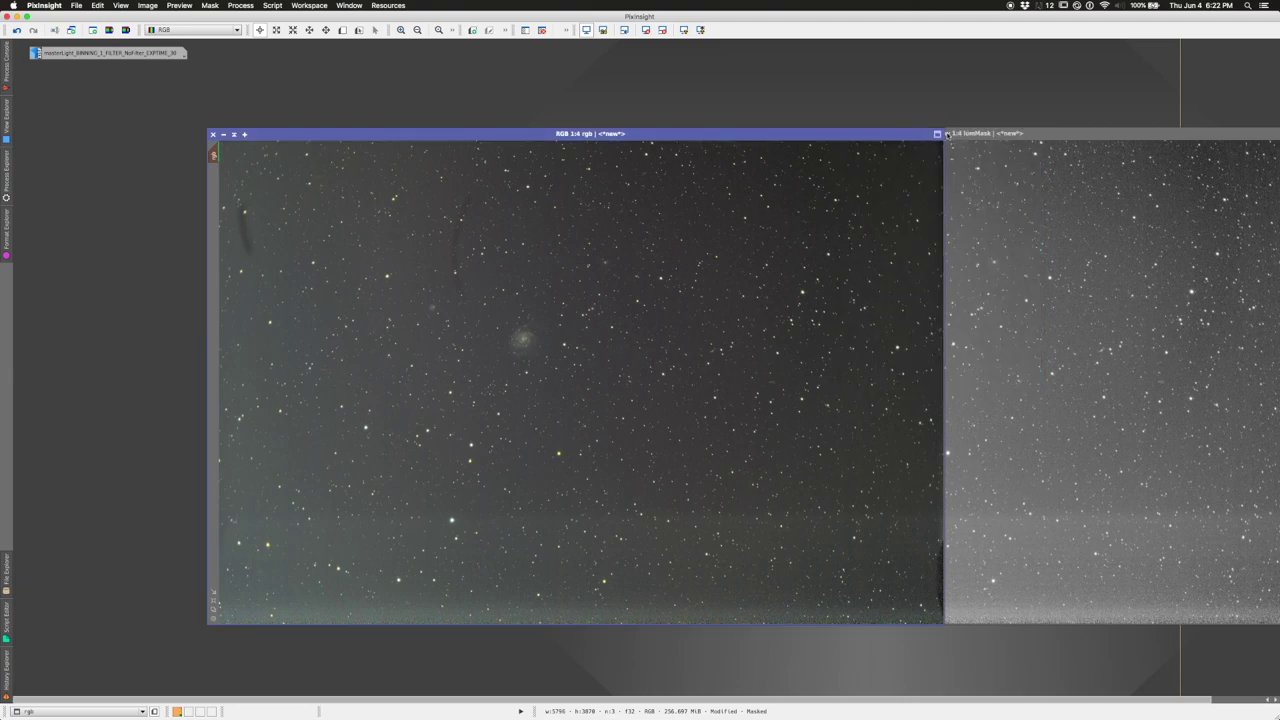
# - Remove the mask from the rgb image and shift its window over the workspace
pyautogui.click(210, 6)
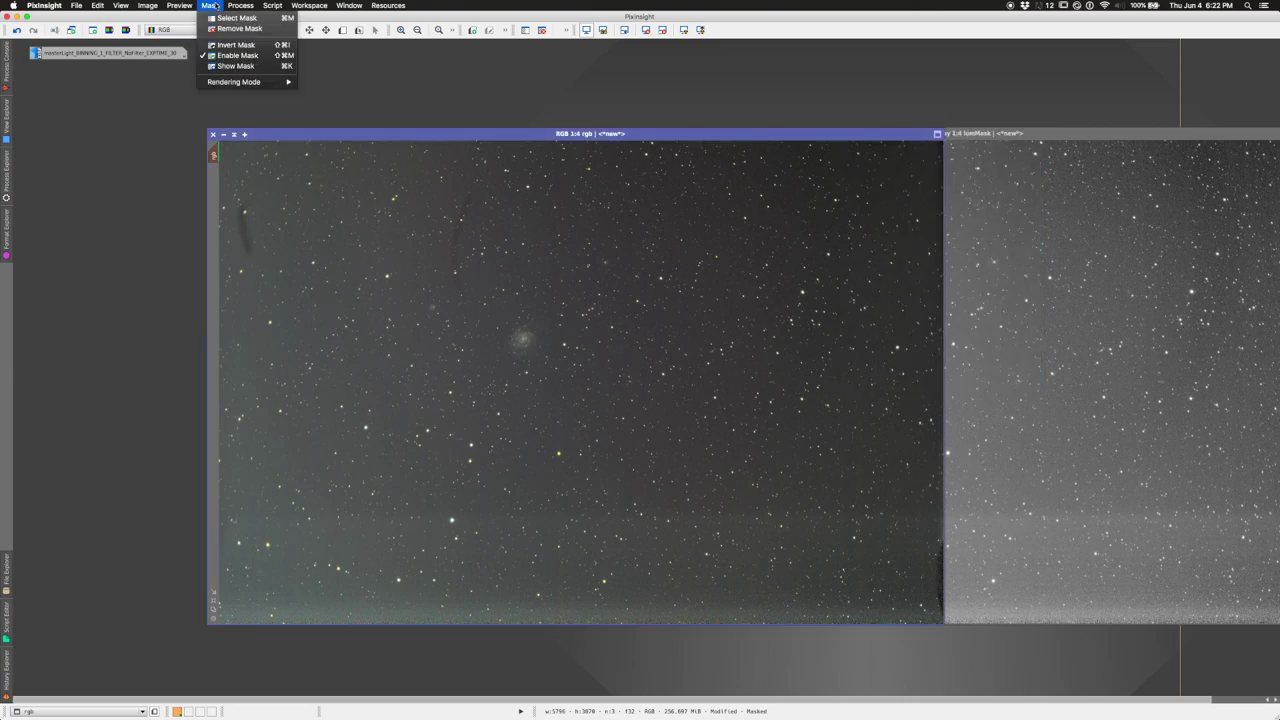
pyautogui.click(232, 28)
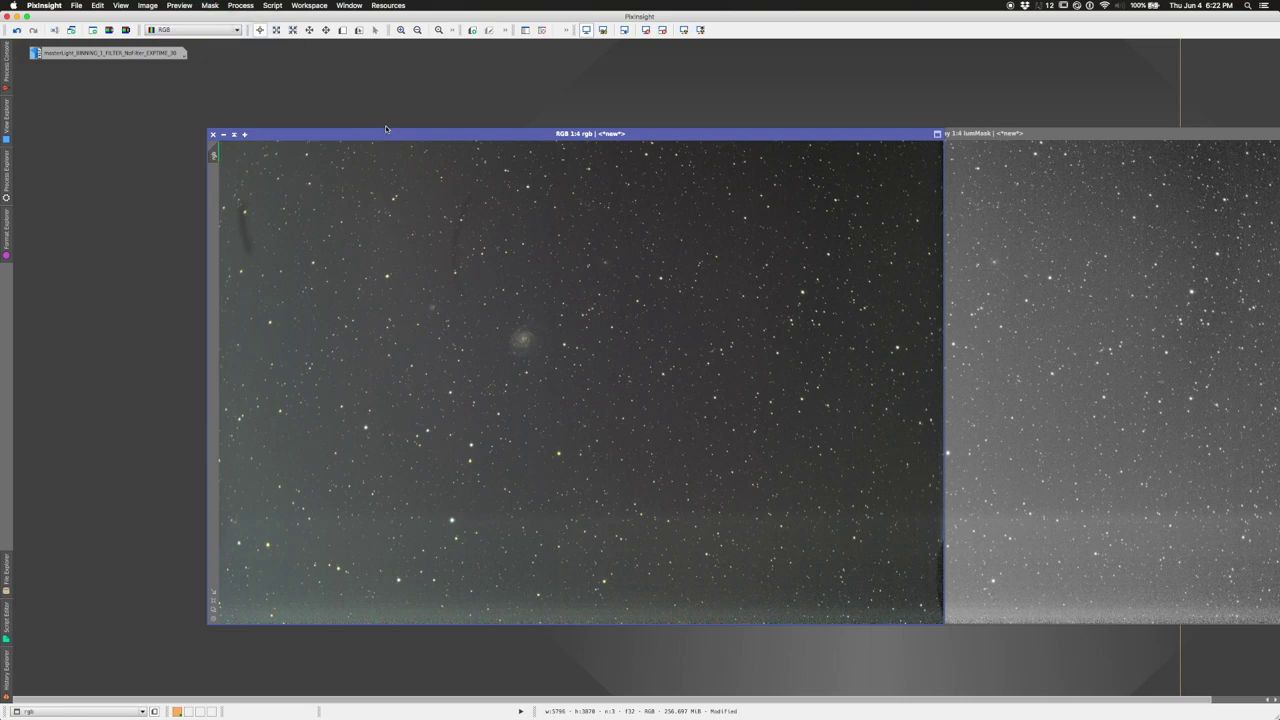
pyautogui.moveTo(387, 133); pyautogui.dragTo(266, 140)
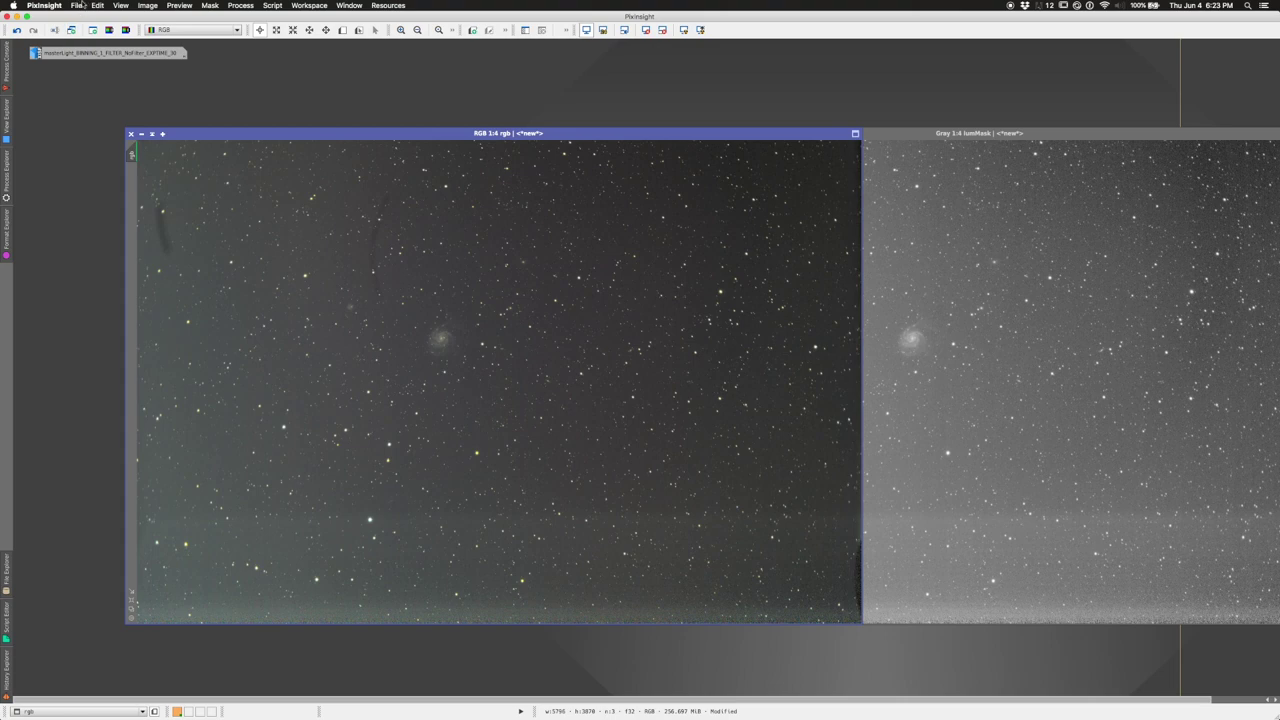
# - Crop the rgb image with DynamicCrop to about 2580 by 1944 pixels around the spiral galaxy
pyautogui.click(246, 4)
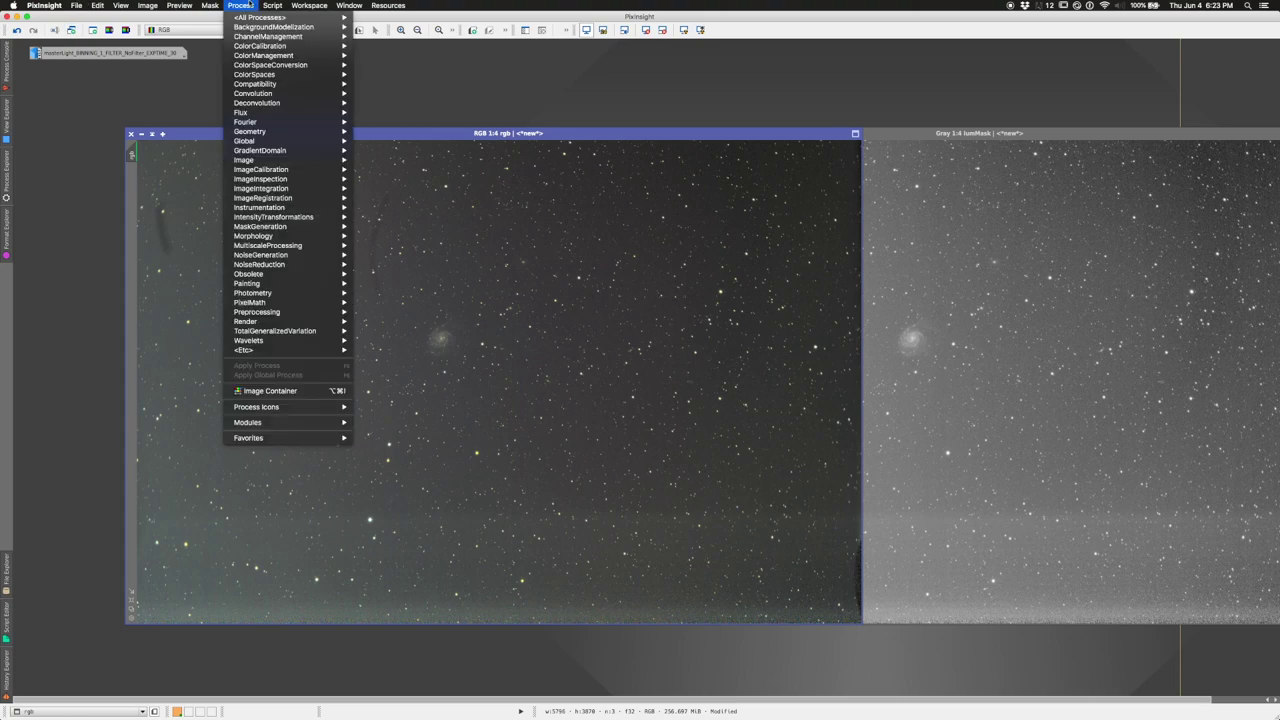
pyautogui.moveTo(250, 134)
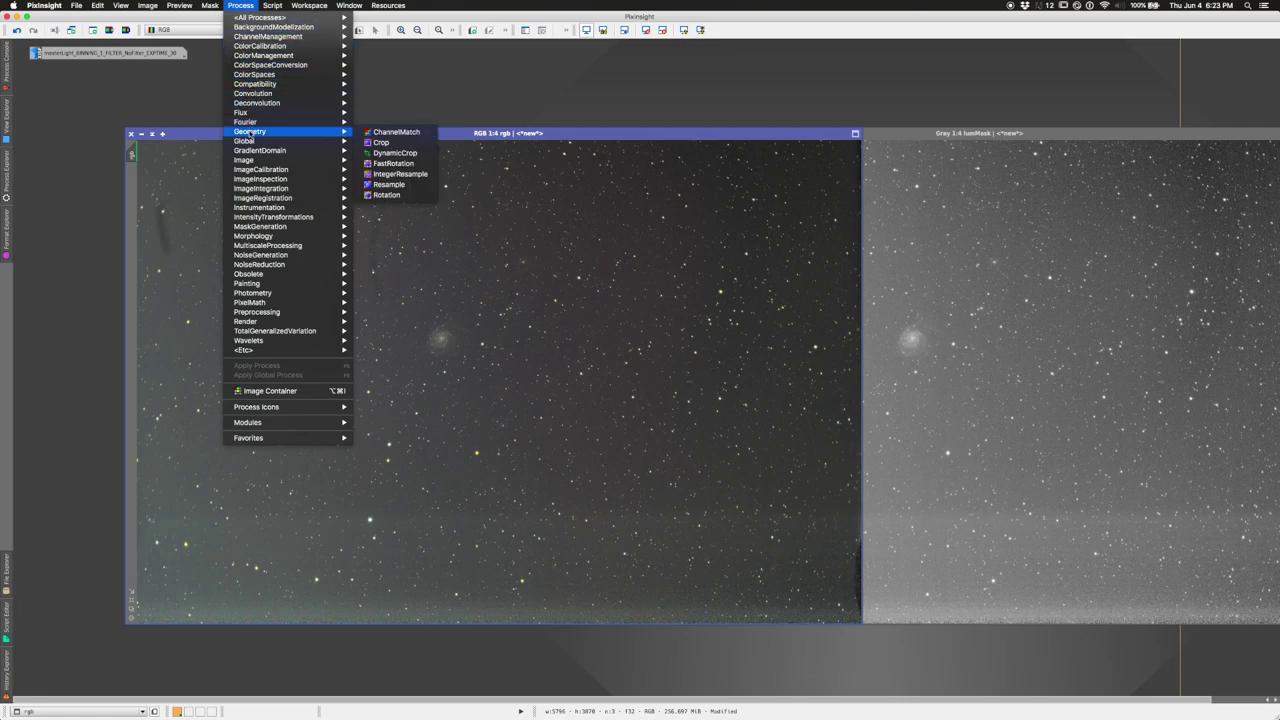
pyautogui.click(381, 155)
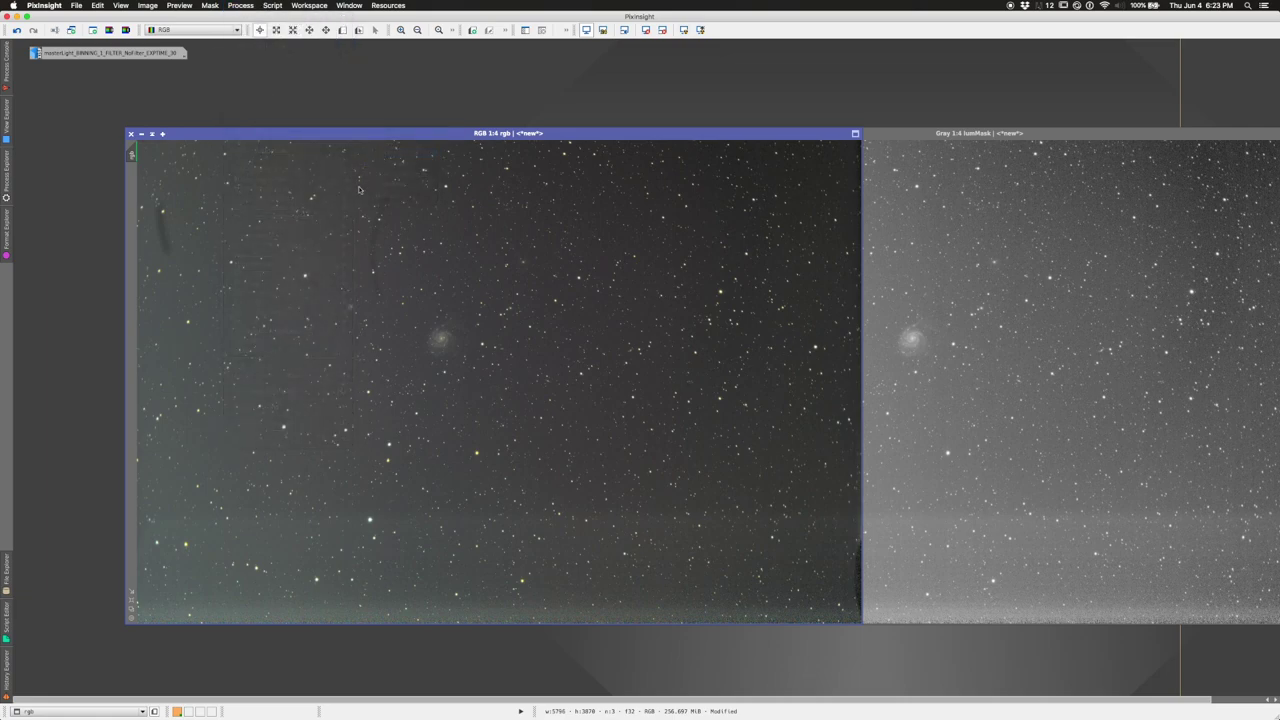
pyautogui.moveTo(305, 291); pyautogui.dragTo(580, 477)
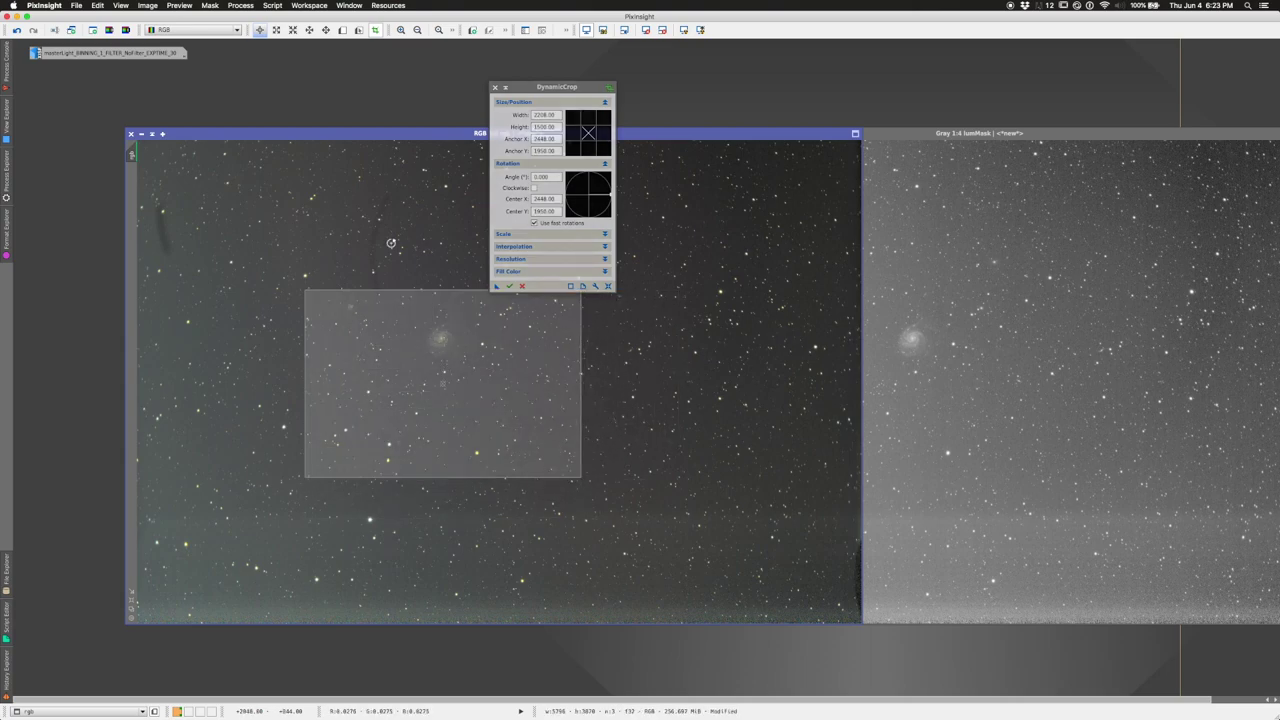
pyautogui.moveTo(455, 290); pyautogui.dragTo(455, 264)
pyautogui.moveTo(580, 372); pyautogui.dragTo(616, 371)
pyautogui.moveTo(429, 264); pyautogui.dragTo(429, 234)
pyautogui.moveTo(304, 312); pyautogui.dragTo(293, 312)
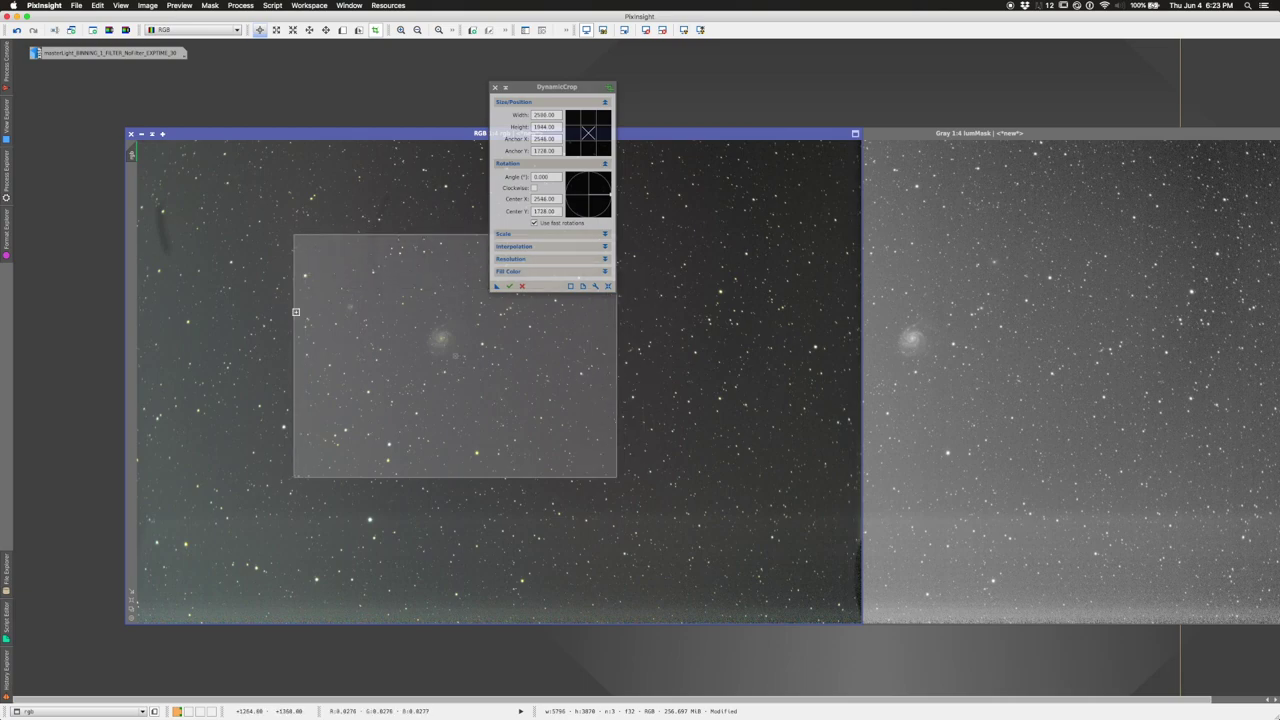
pyautogui.moveTo(459, 338); pyautogui.dragTo(446, 331)
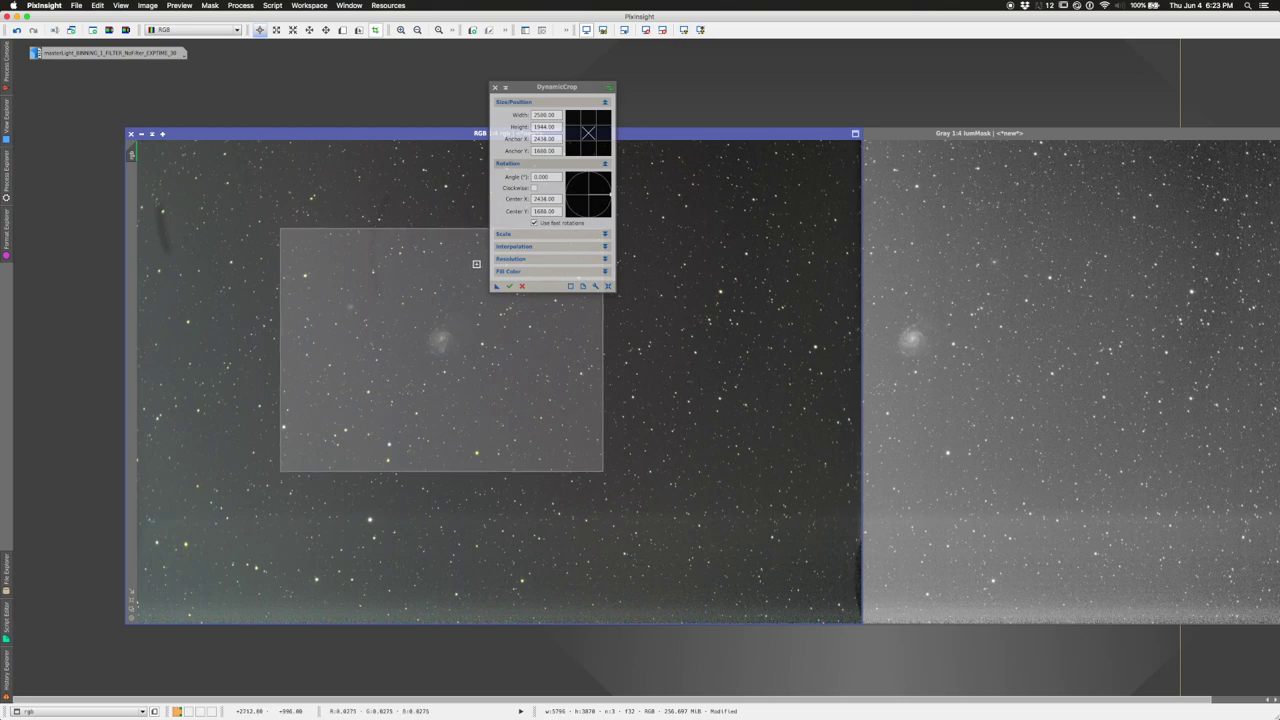
pyautogui.click(509, 286)
pyautogui.click(509, 286)
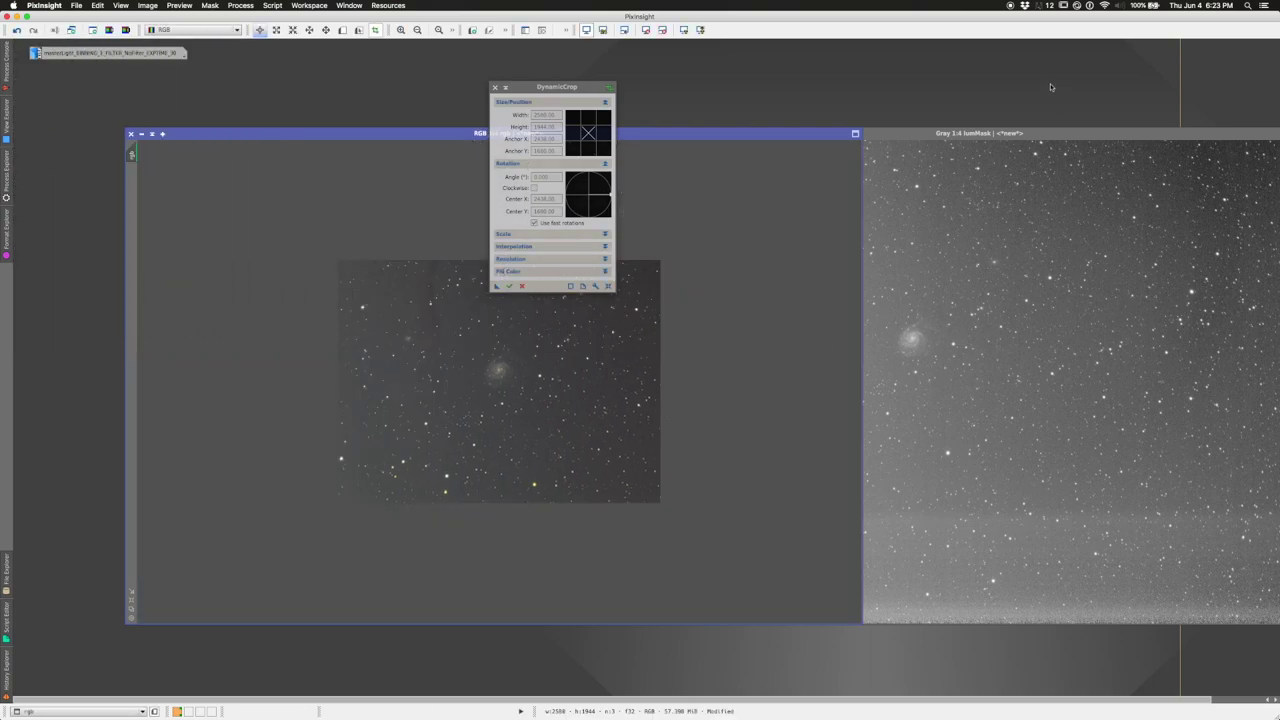
# - Close the lumMask image without saving, breaking its mask references, and close DynamicCrop
pyautogui.click(938, 133)
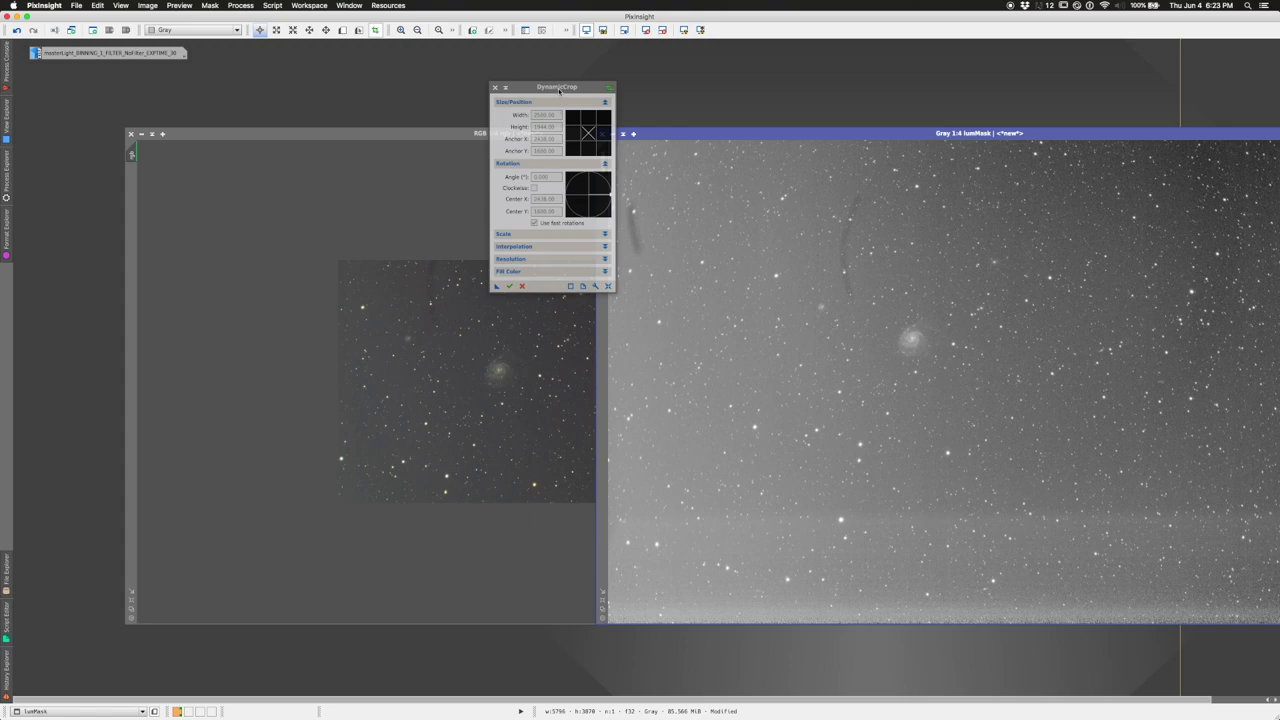
pyautogui.moveTo(559, 89); pyautogui.dragTo(465, 85)
pyautogui.click(602, 133)
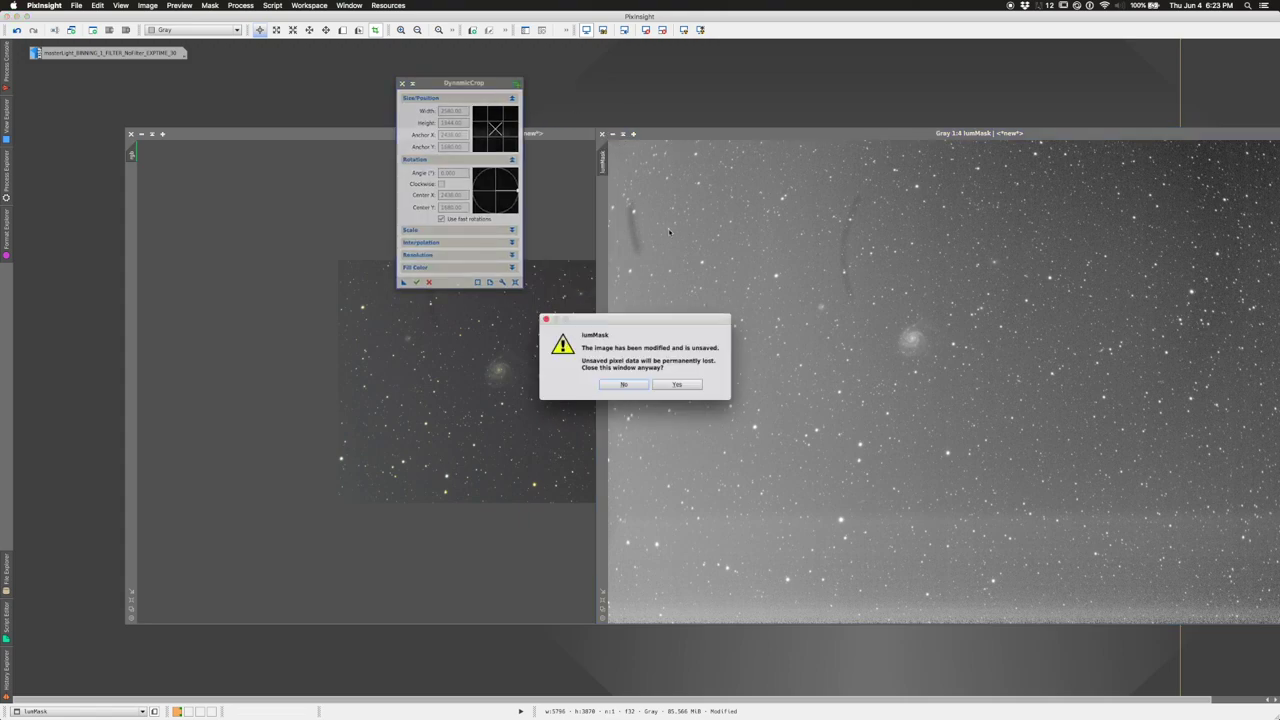
pyautogui.click(672, 385)
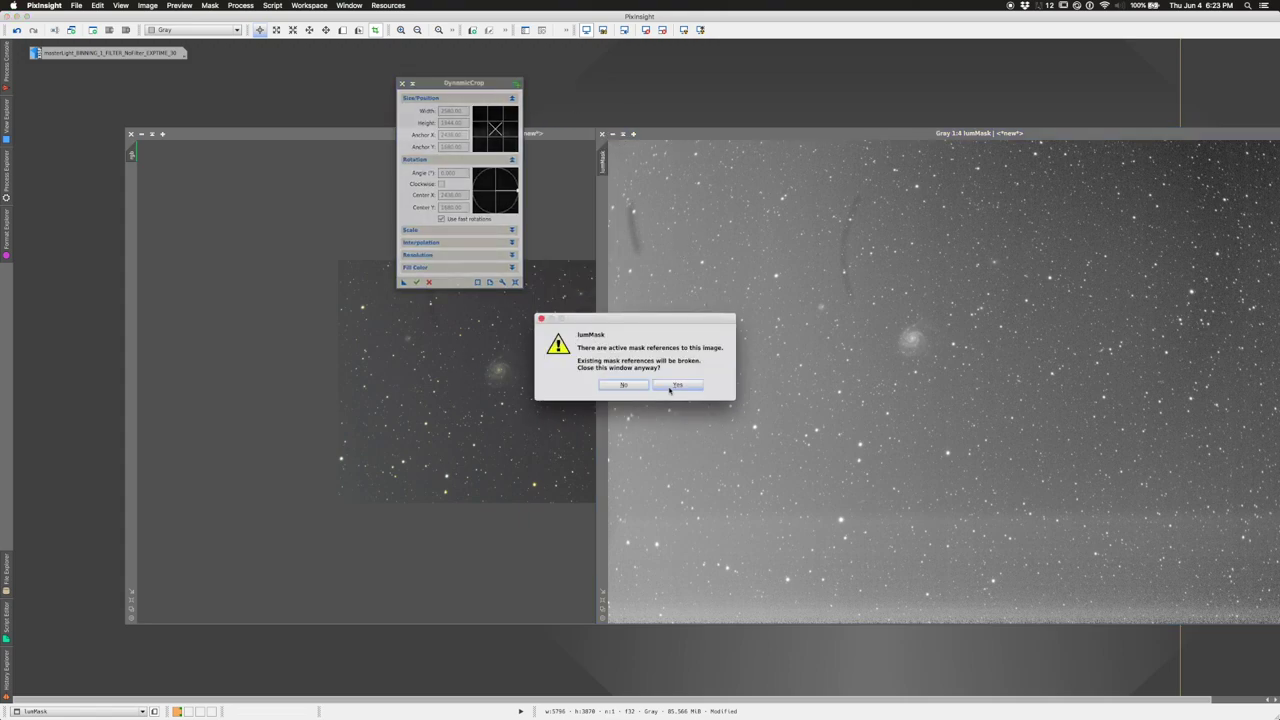
pyautogui.click(670, 388)
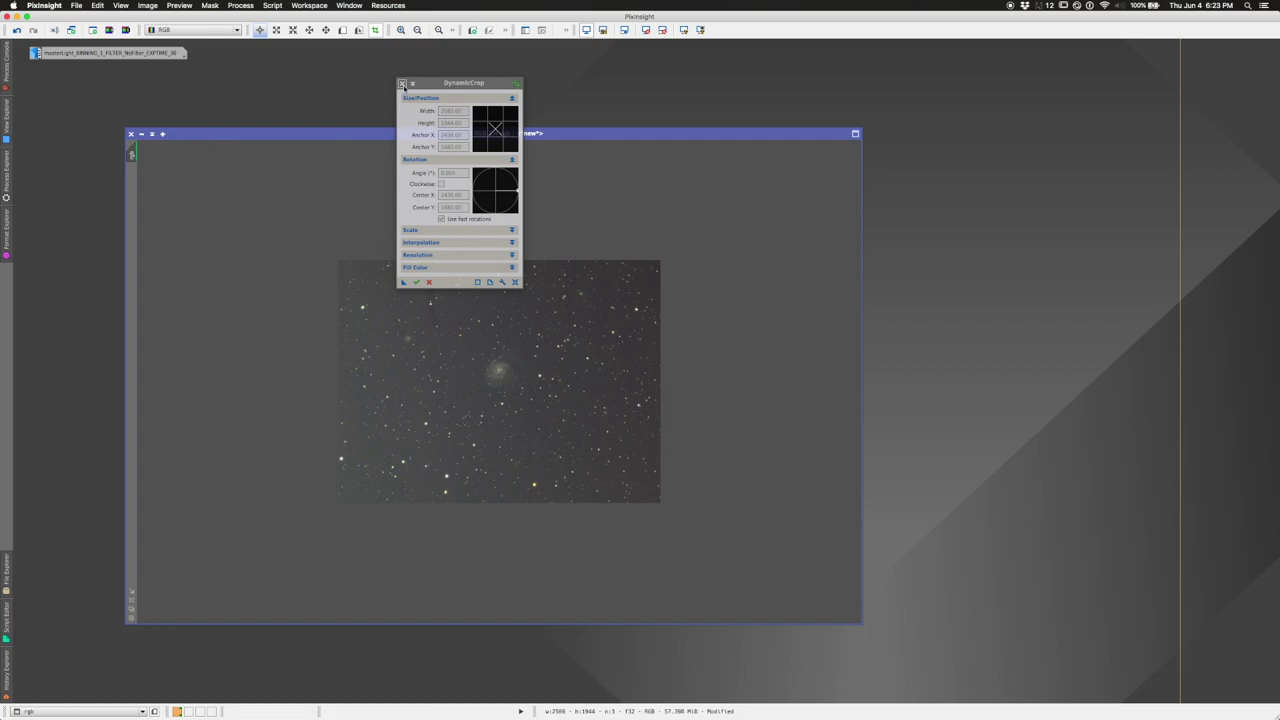
pyautogui.click(402, 84)
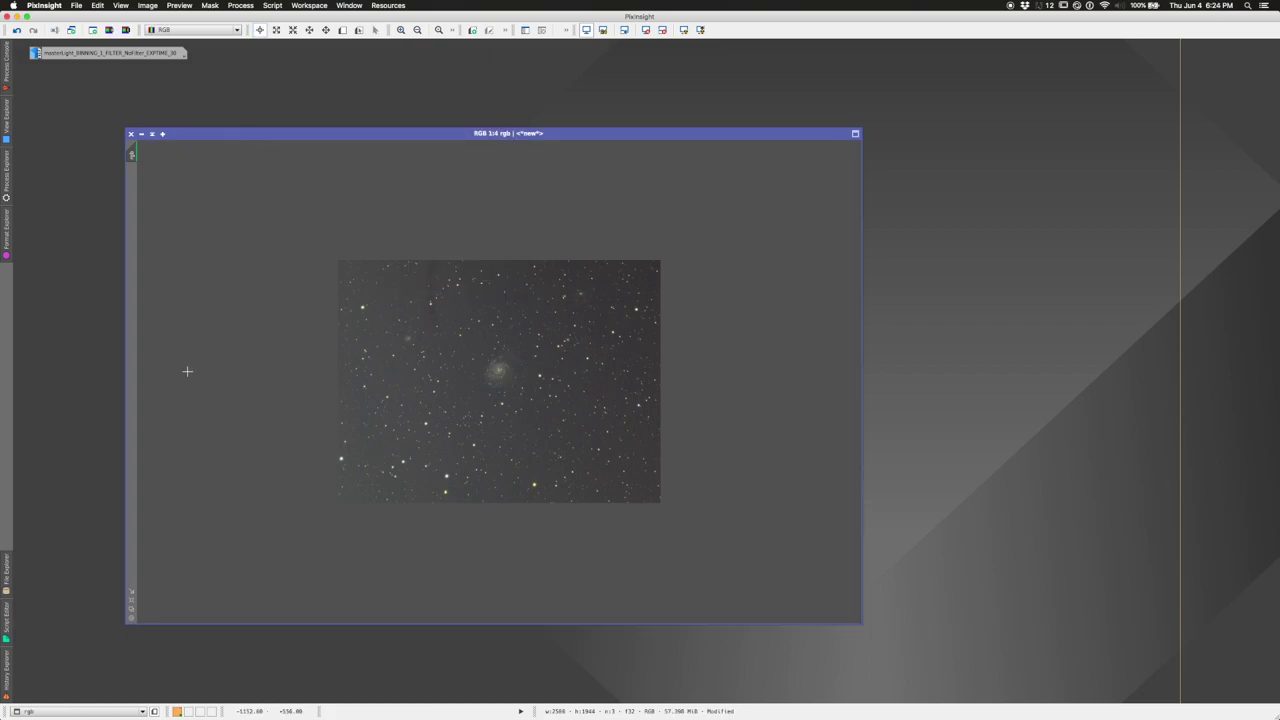
# - Open DynamicBackgroundExtraction beside the cropped rgb image and make that image its target
pyautogui.scroll(1, 187, 371)
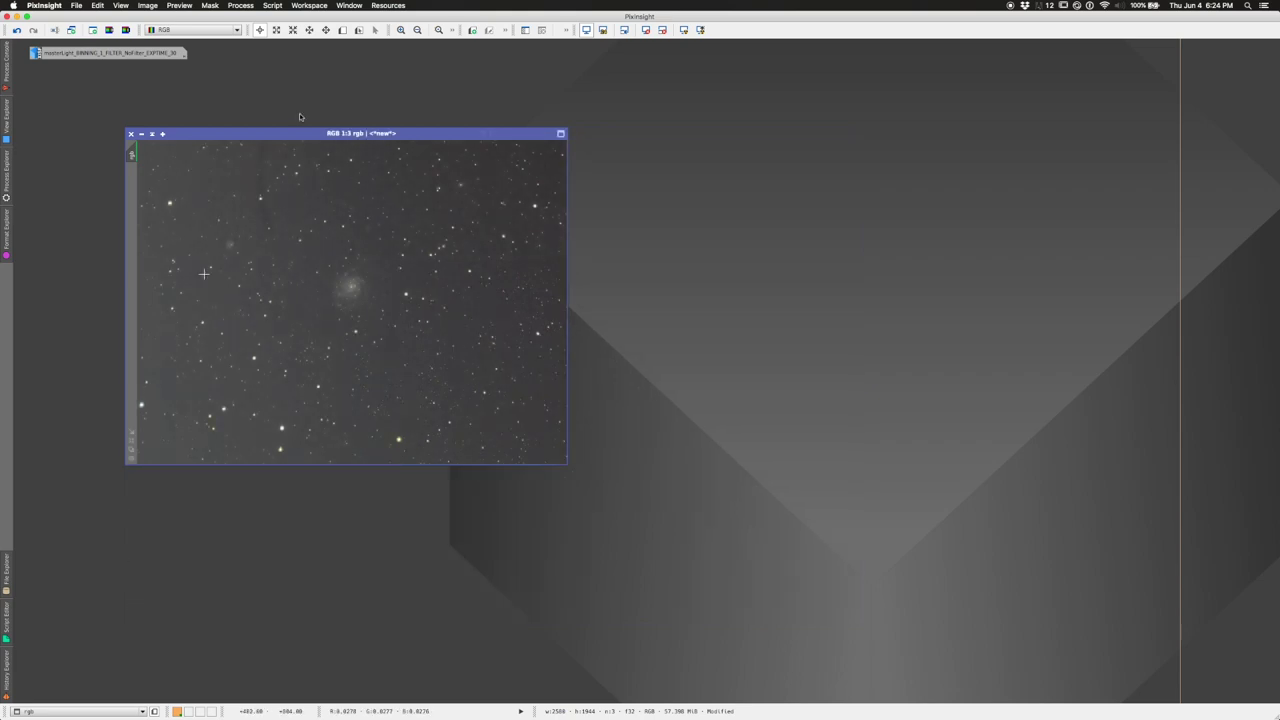
pyautogui.click(132, 445)
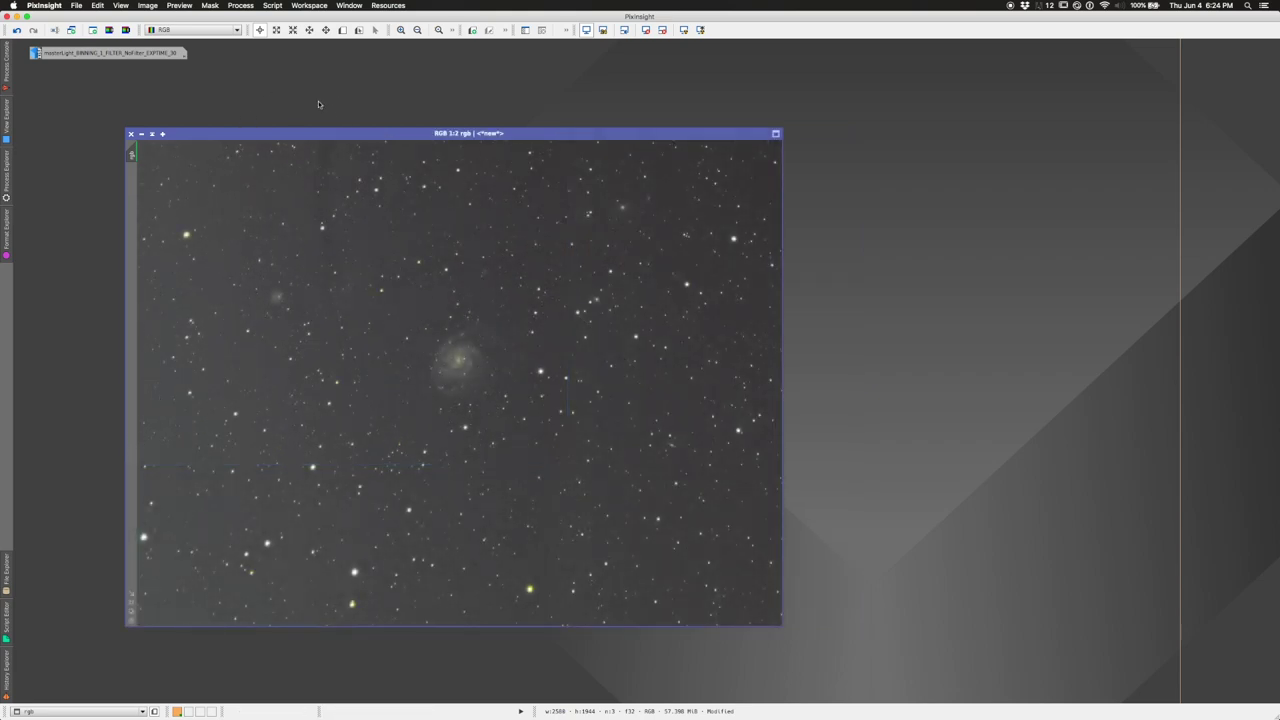
pyautogui.moveTo(308, 133); pyautogui.dragTo(503, 113)
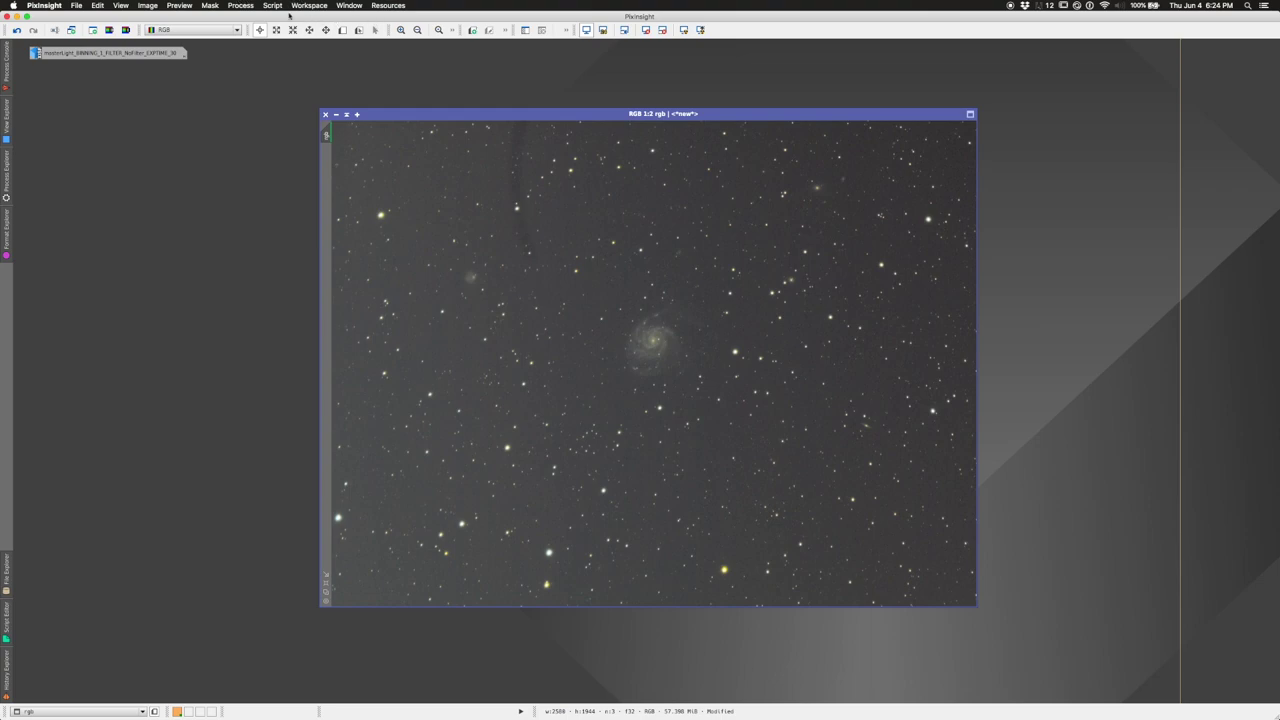
pyautogui.click(240, 6)
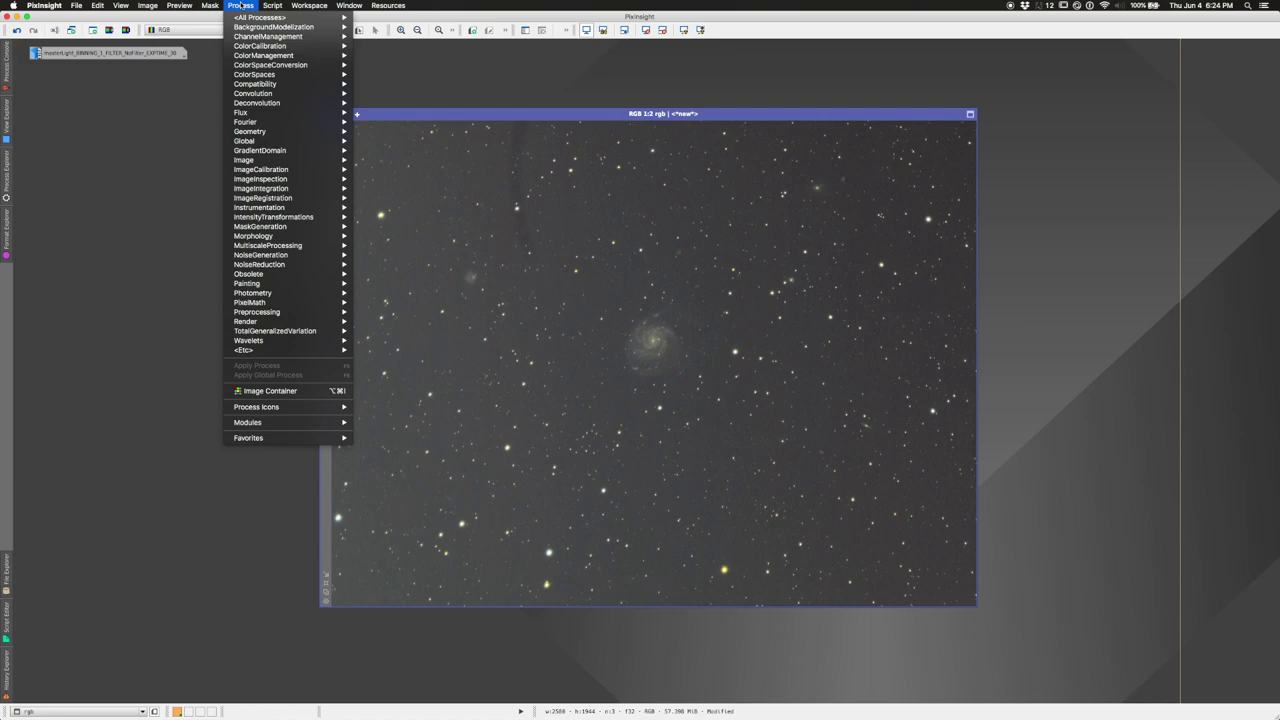
pyautogui.moveTo(255, 27)
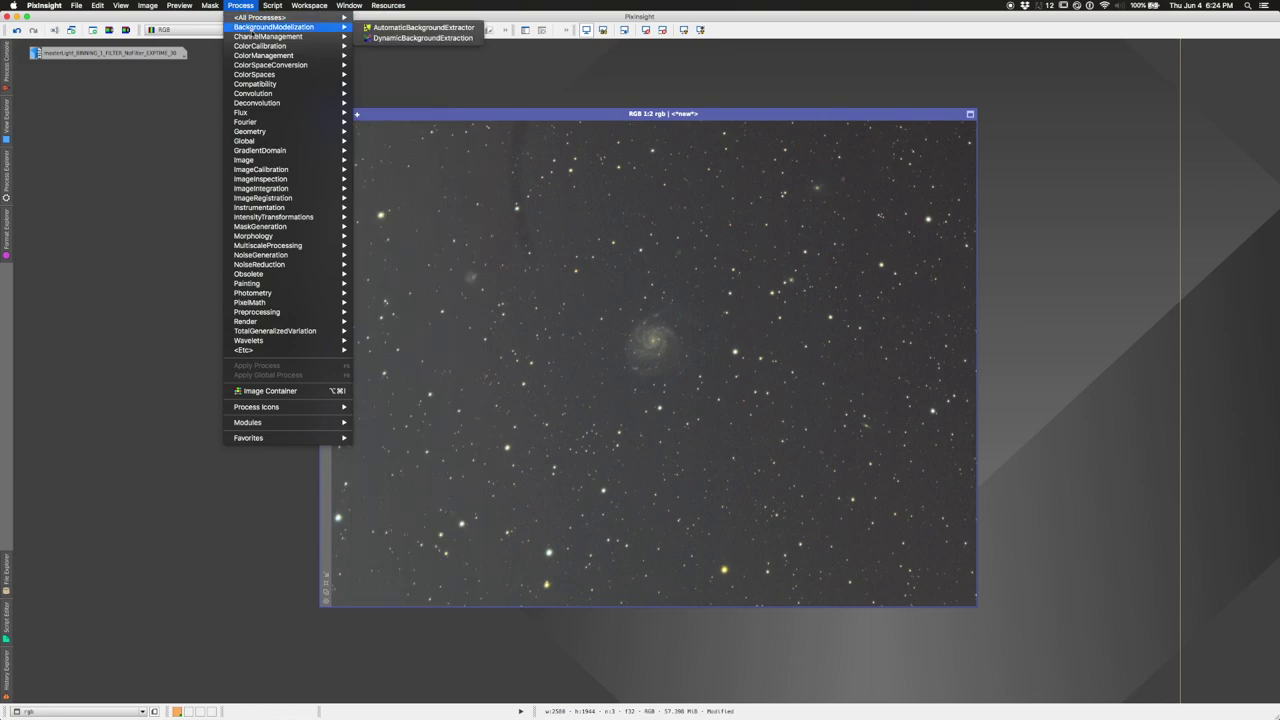
pyautogui.click(388, 38)
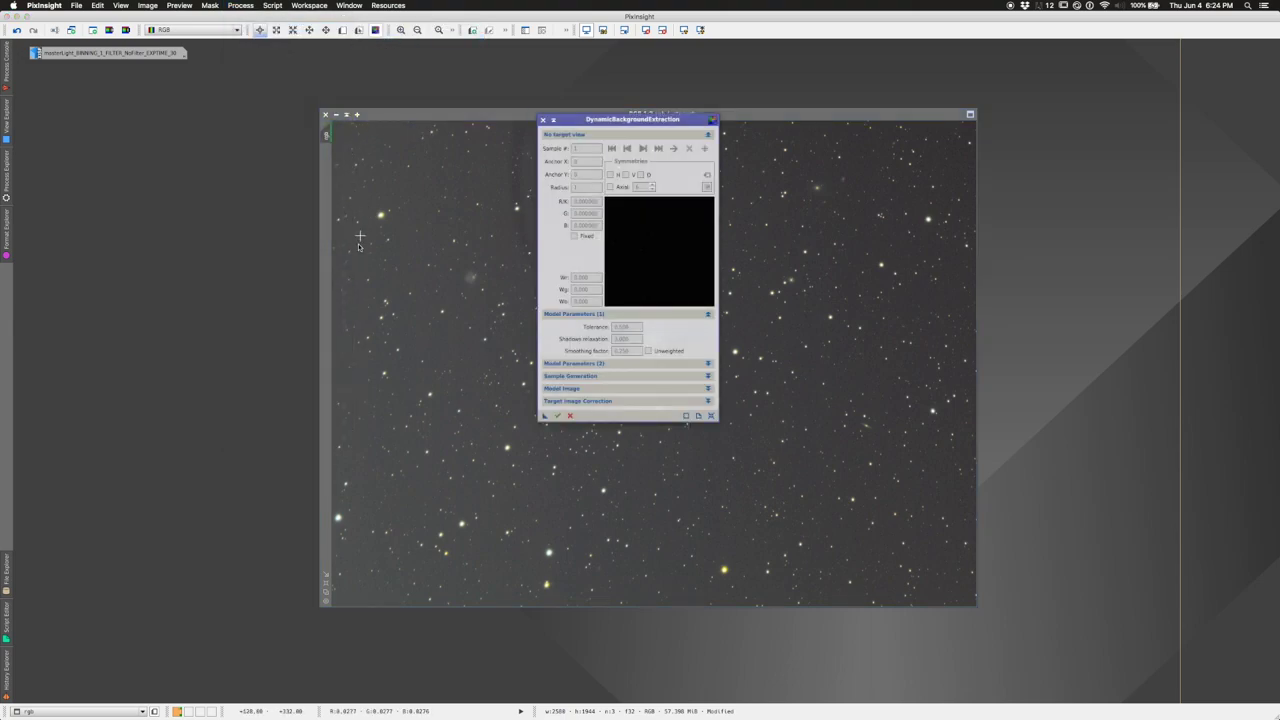
pyautogui.moveTo(590, 119); pyautogui.dragTo(1046, 111)
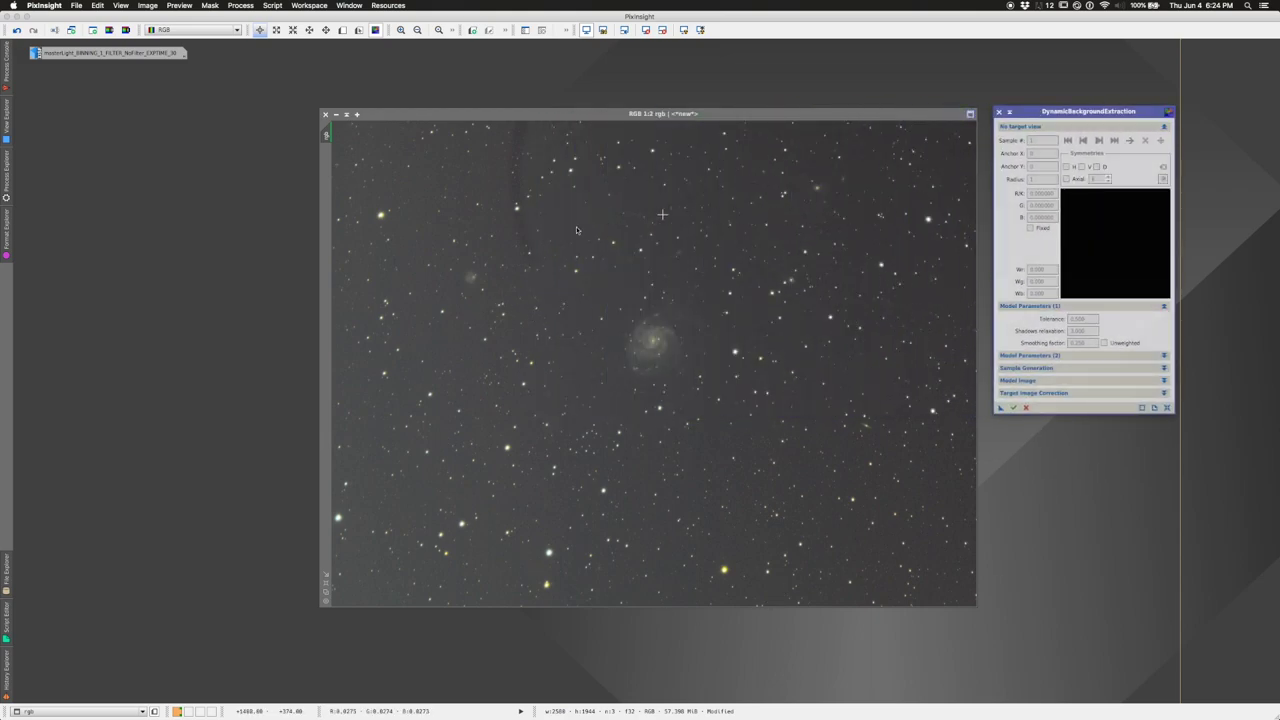
pyautogui.click(337, 466)
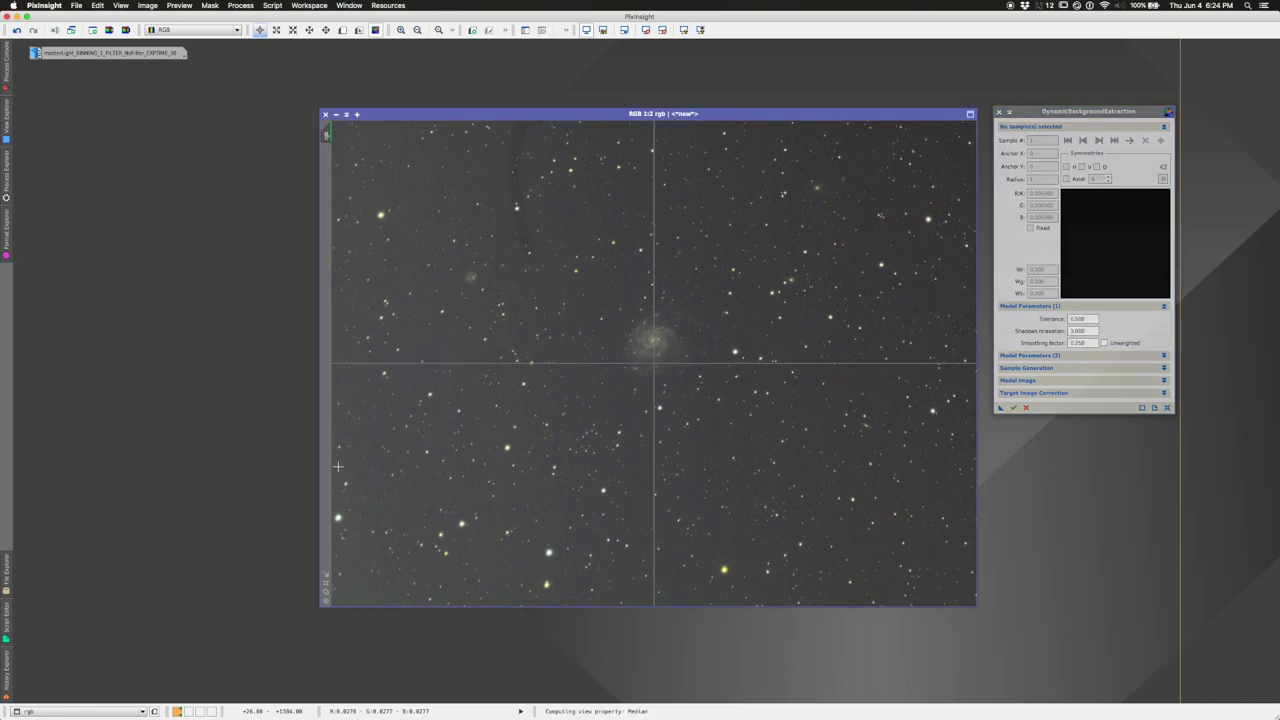
# - Place nine background samples around the rgb image's border: in the four corners, at the edge midpoints and one lower on the left edge
pyautogui.click(337, 466)
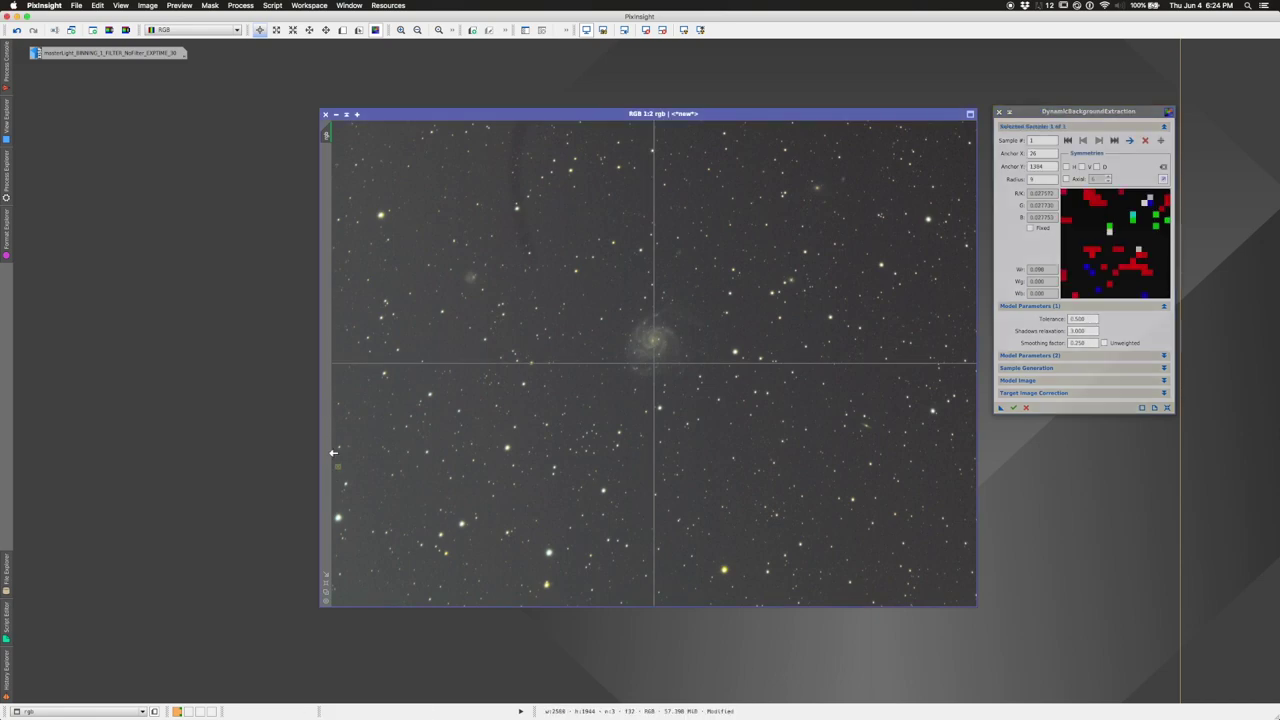
pyautogui.moveTo(338, 466); pyautogui.dragTo(344, 467)
pyautogui.click(339, 357)
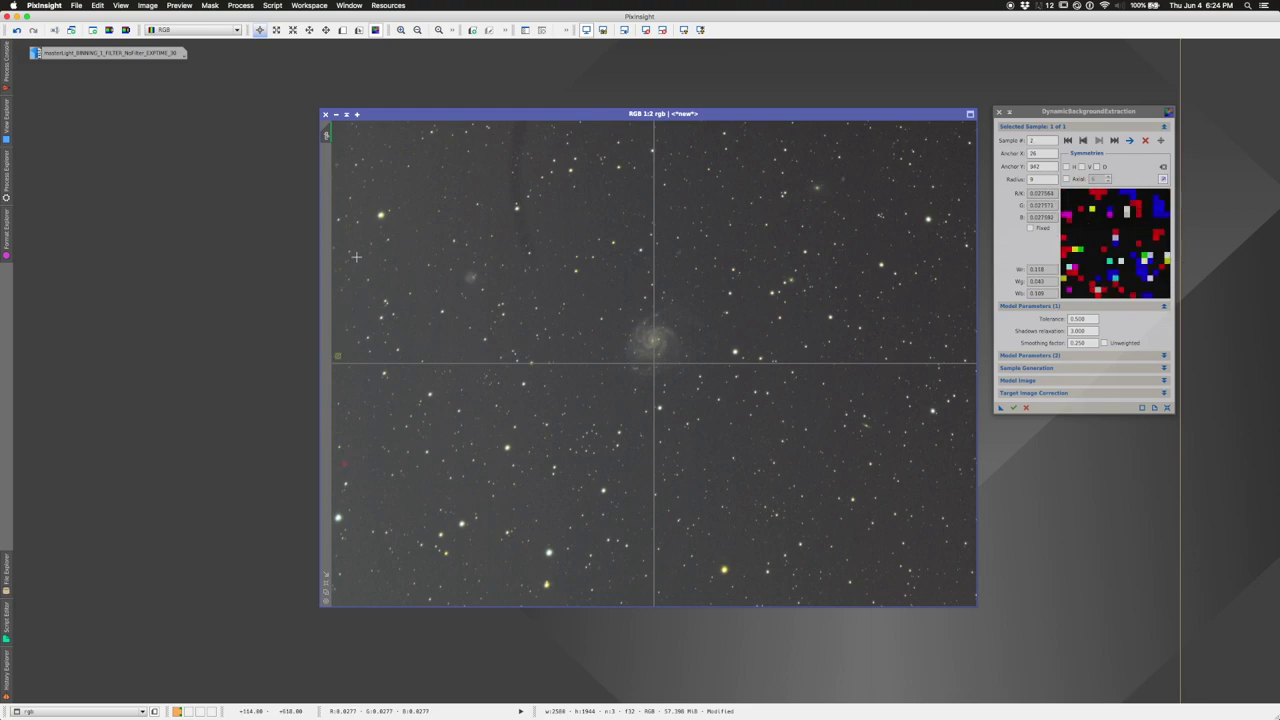
pyautogui.click(340, 136)
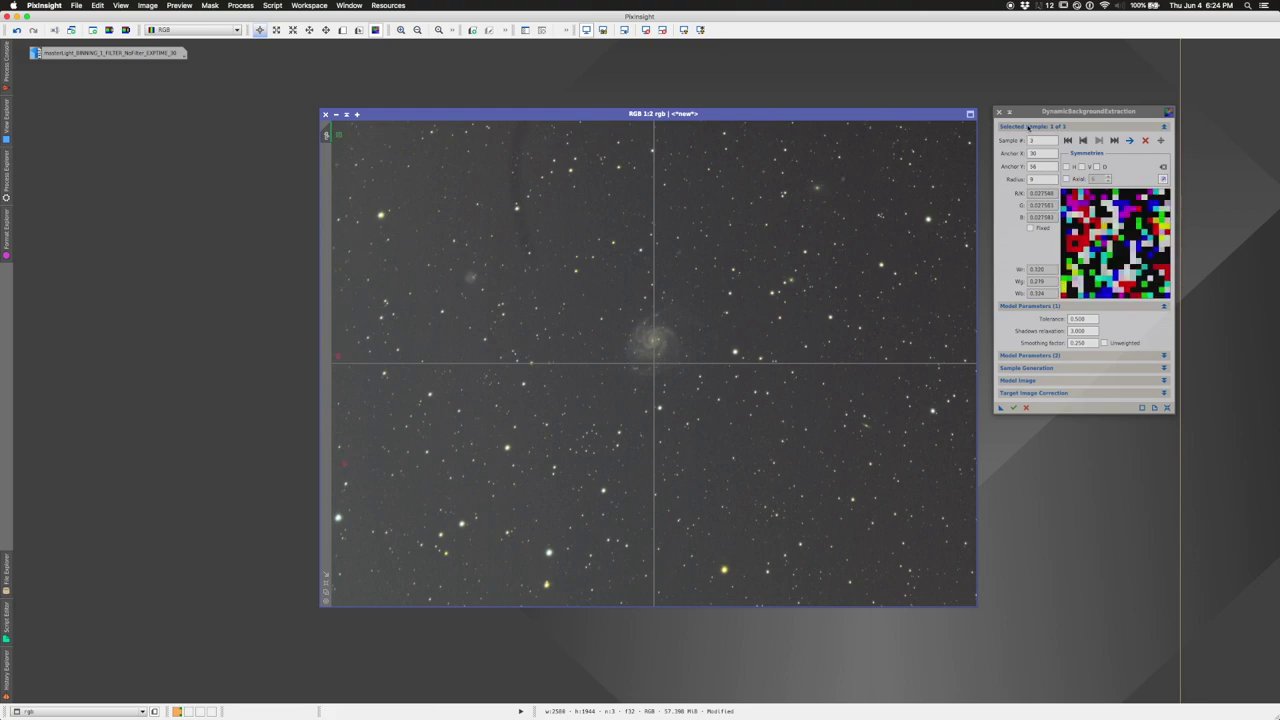
pyautogui.click(970, 127)
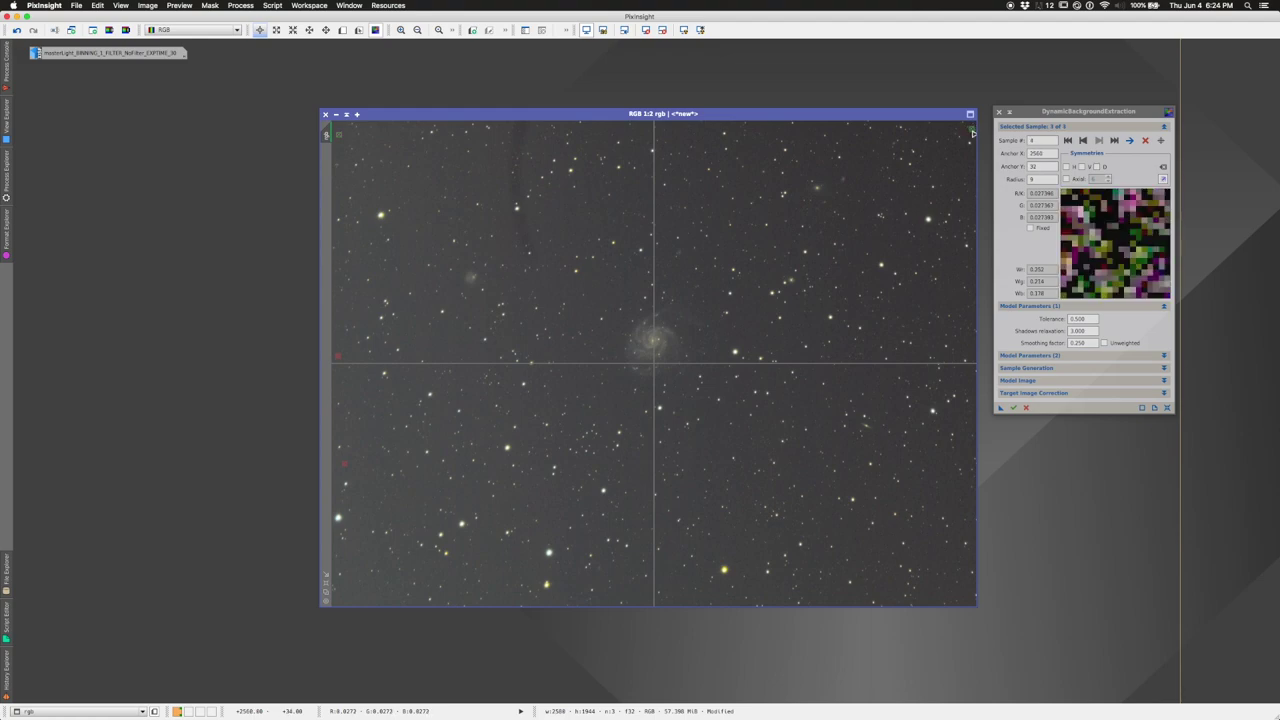
pyautogui.click(965, 598)
pyautogui.click(337, 598)
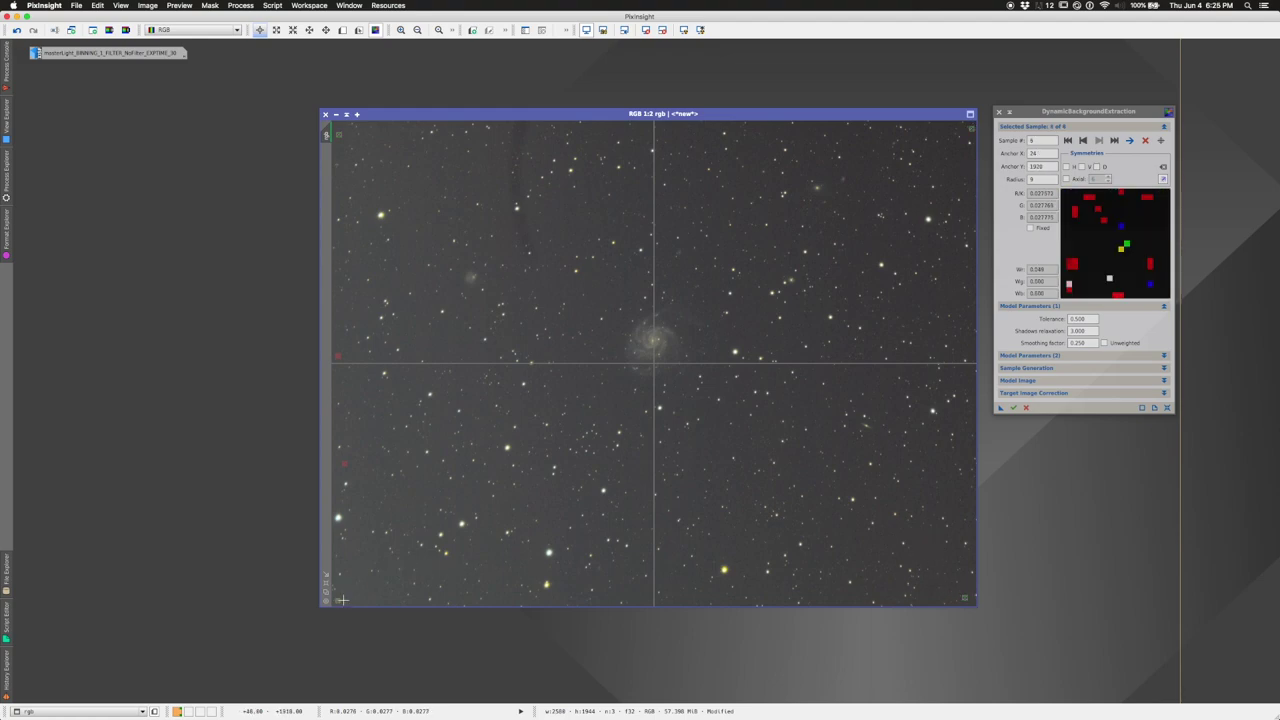
pyautogui.click(658, 601)
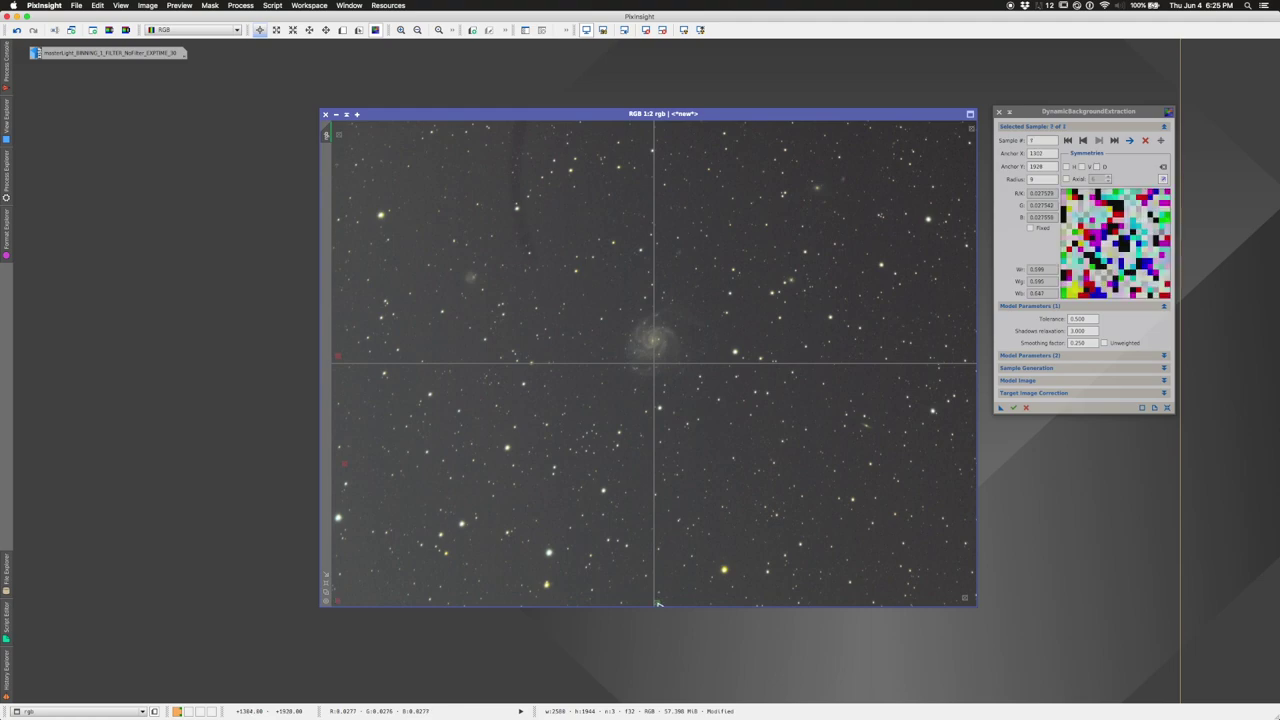
pyautogui.click(974, 371)
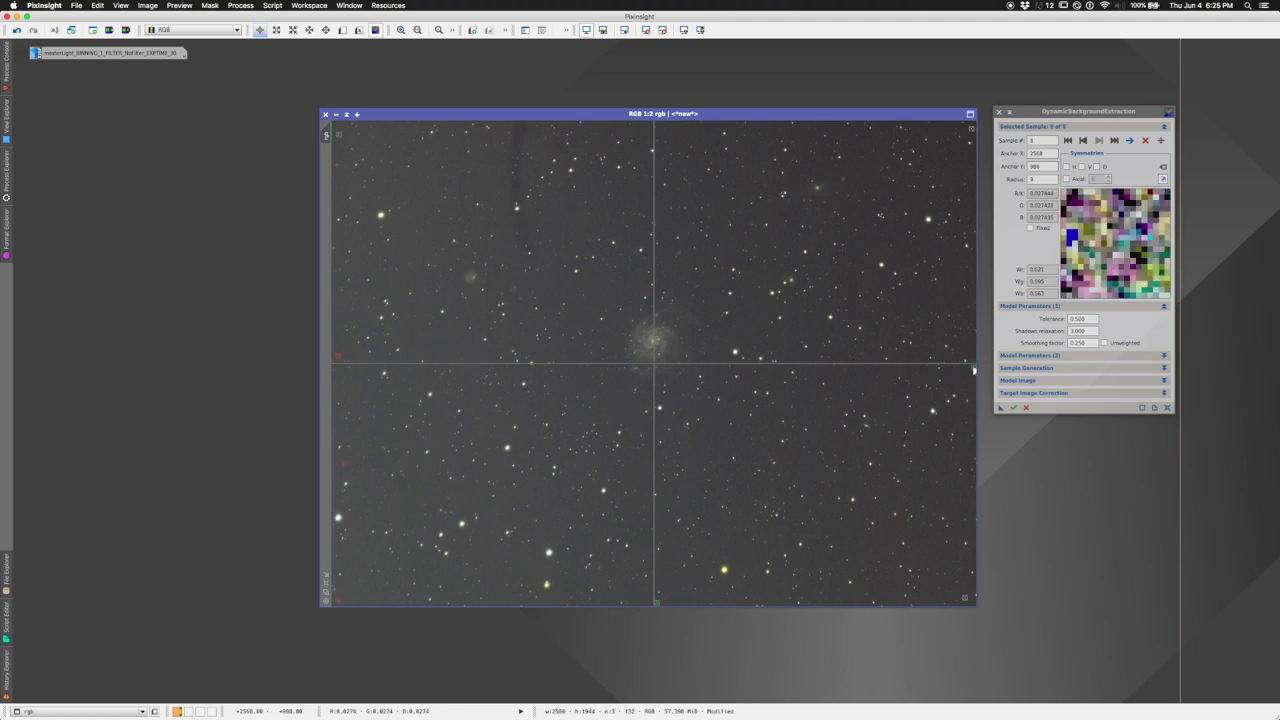
pyautogui.click(652, 126)
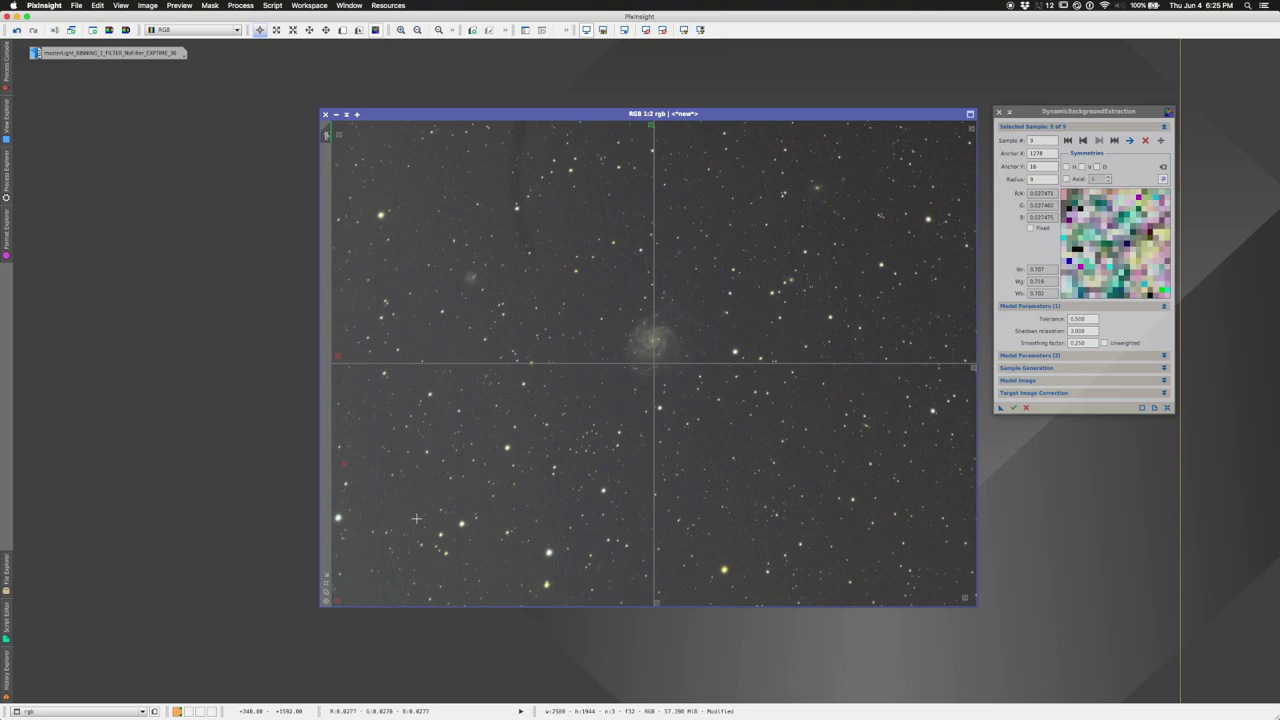
# - Add background samples in the left half: one at lower left, one below the small faint galaxy, and several along the dark streak above
pyautogui.click(480, 499)
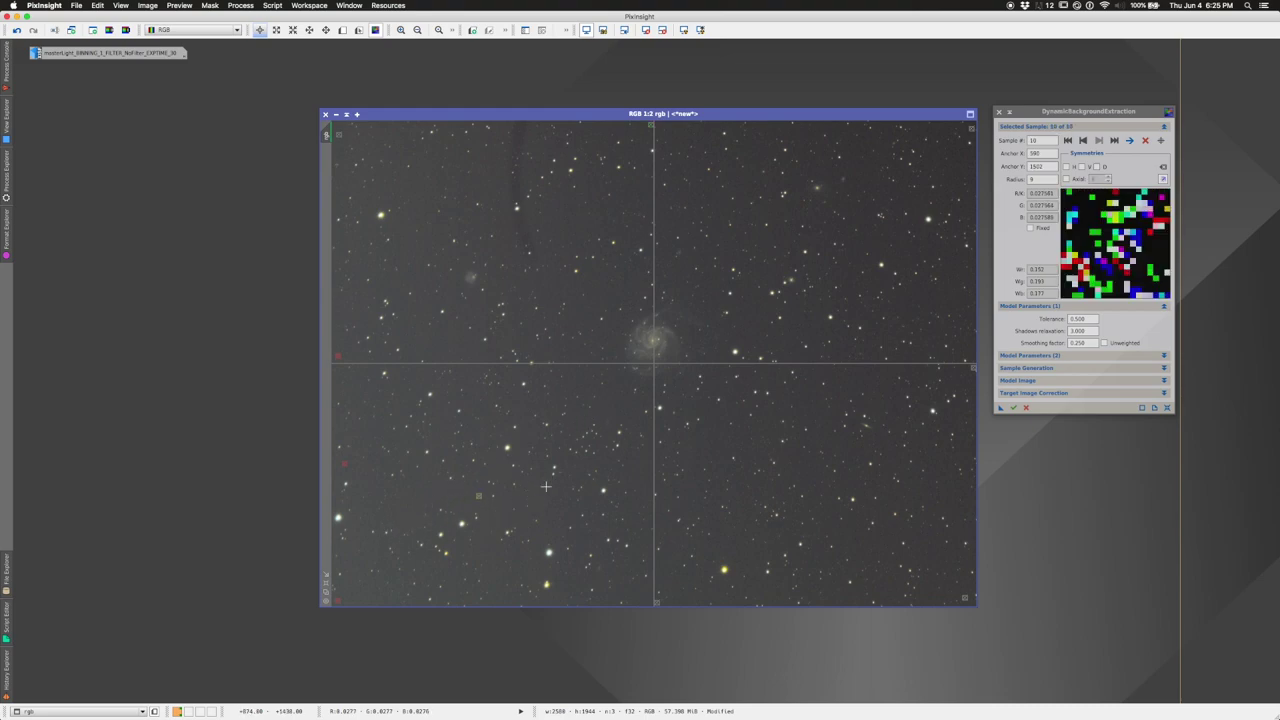
pyautogui.click(461, 342)
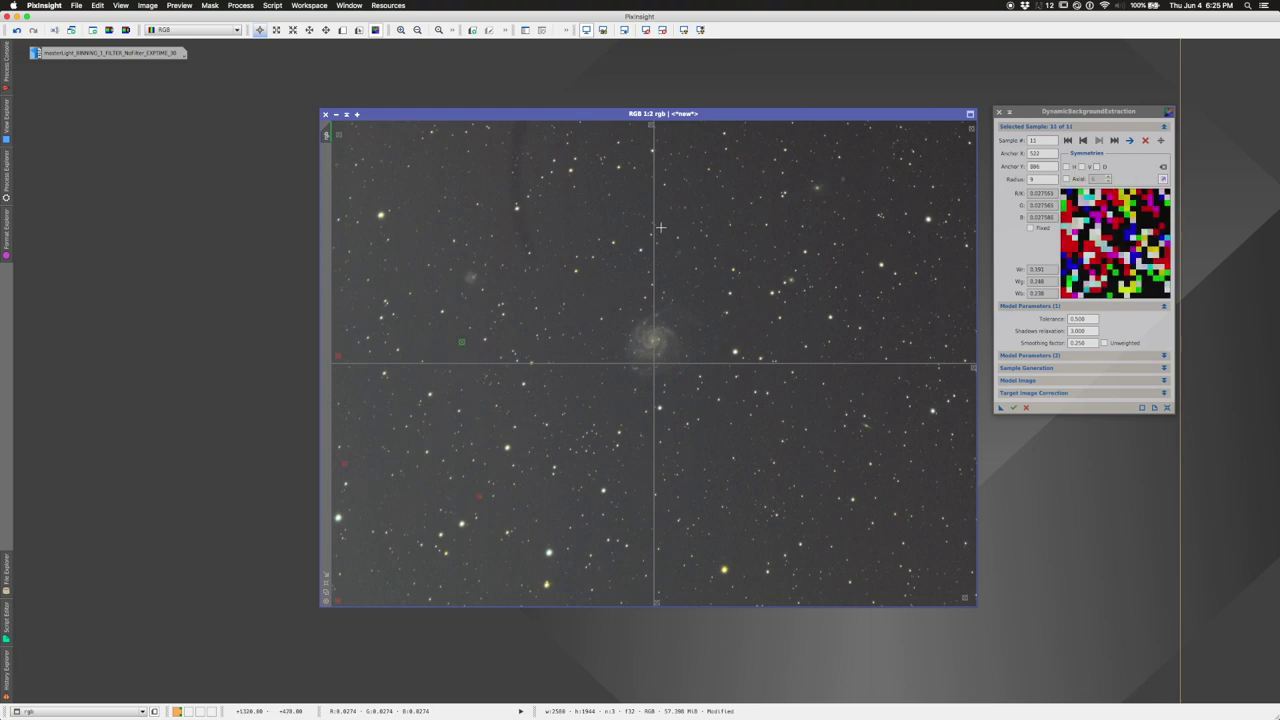
pyautogui.click(524, 218)
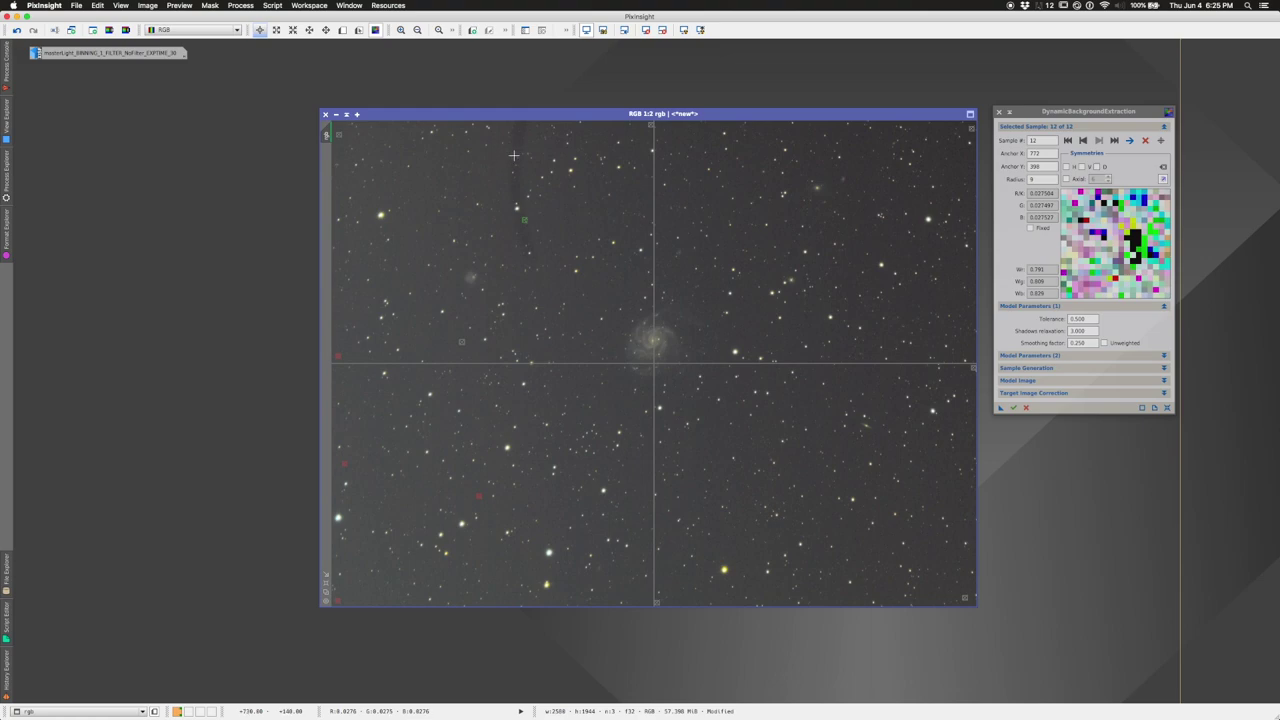
pyautogui.click(505, 185)
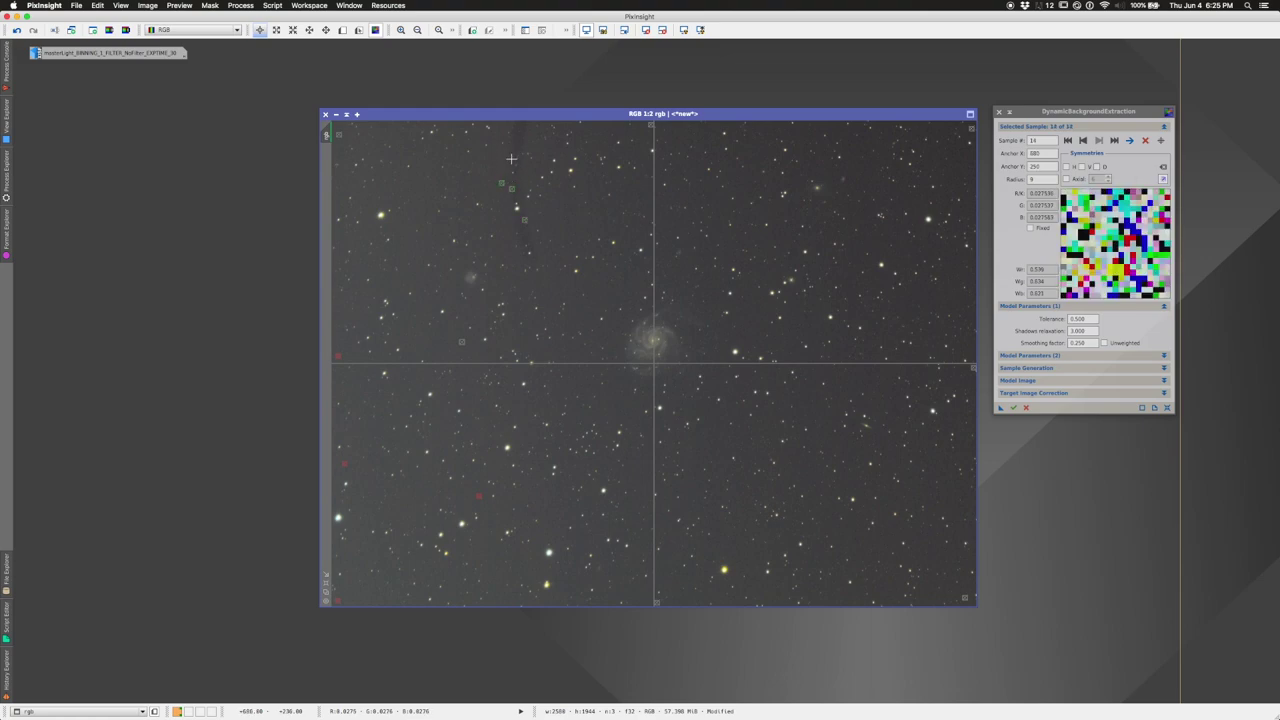
pyautogui.click(518, 137)
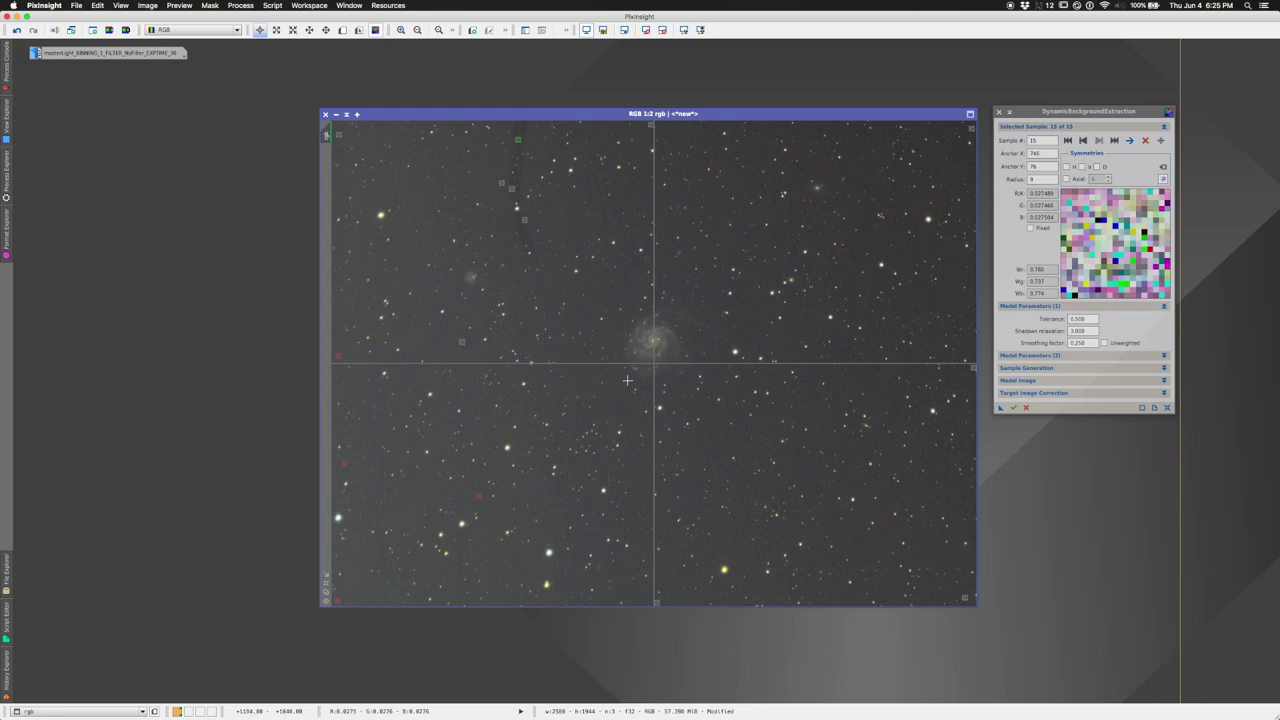
# - Add background samples just below and just above the spiral galaxy and one between the stars at lower left
pyautogui.click(618, 386)
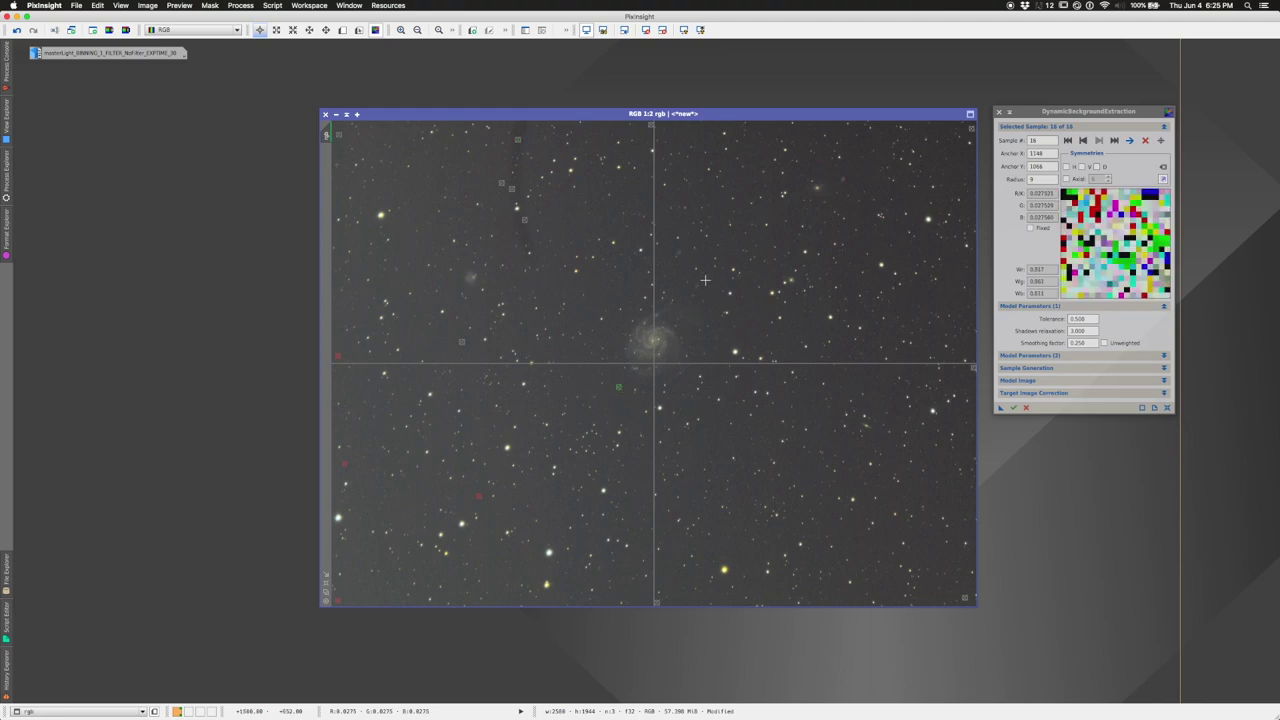
pyautogui.click(674, 281)
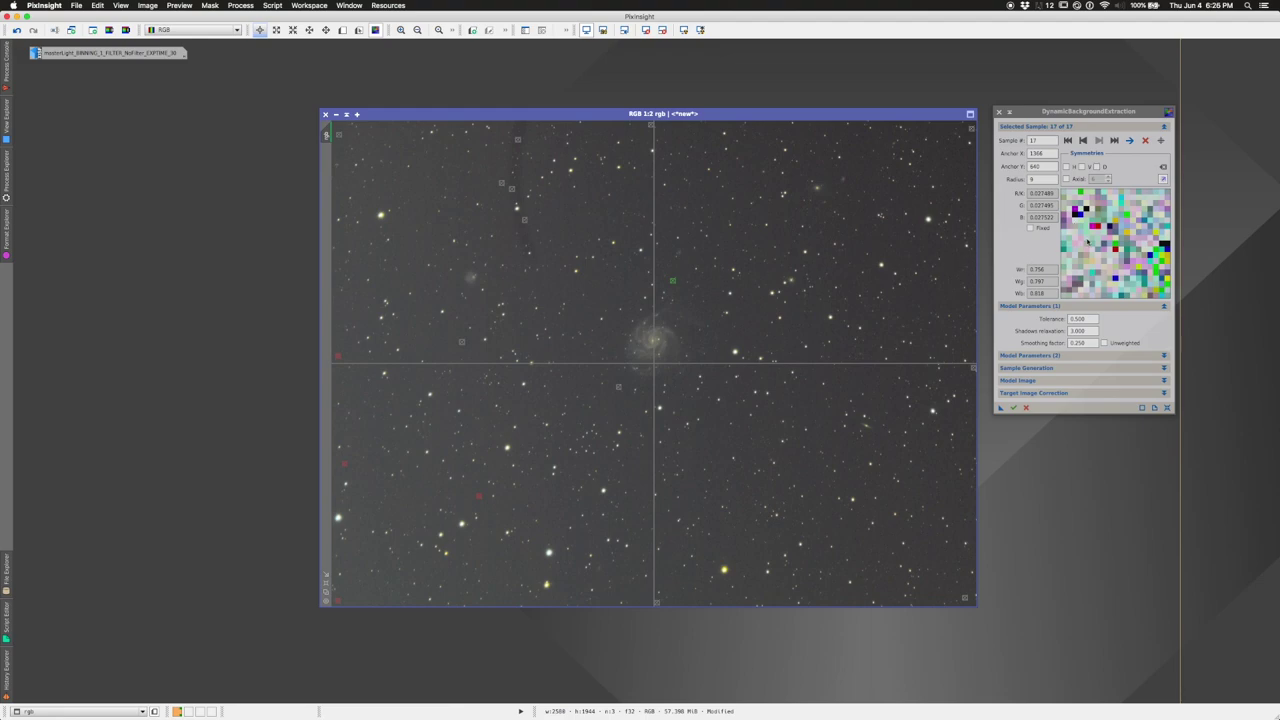
pyautogui.click(347, 466)
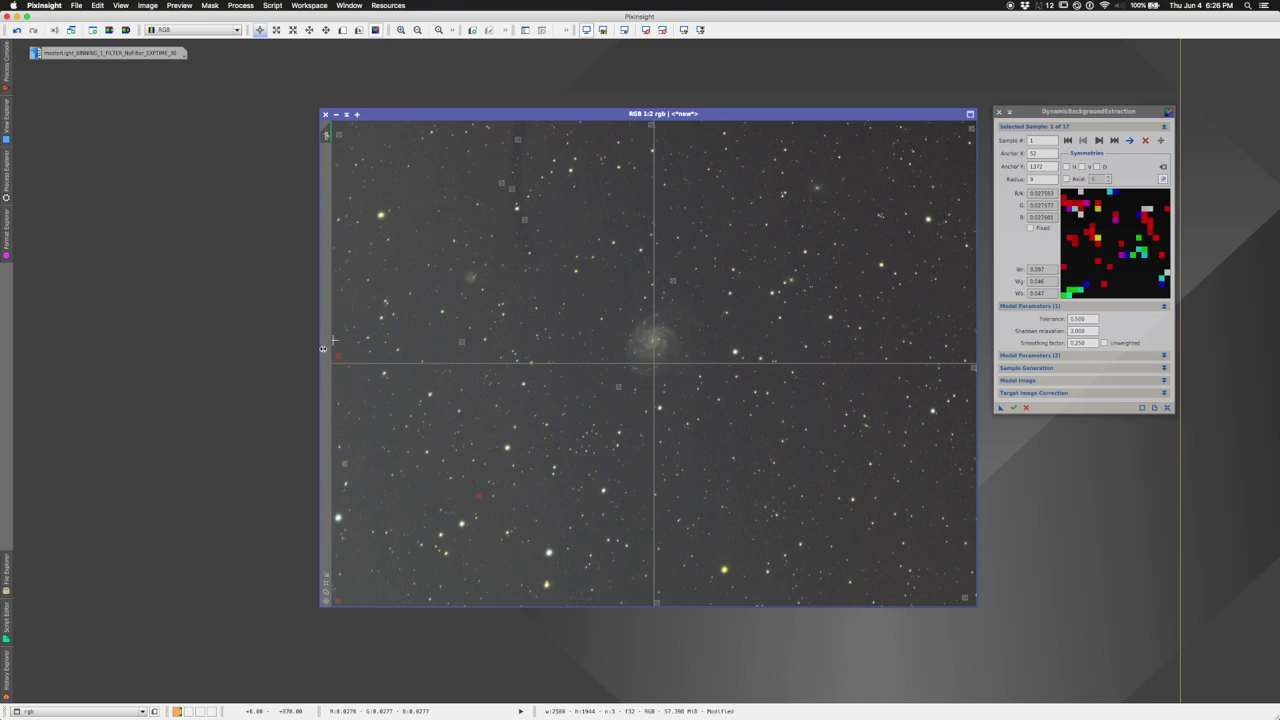
pyautogui.click(522, 563)
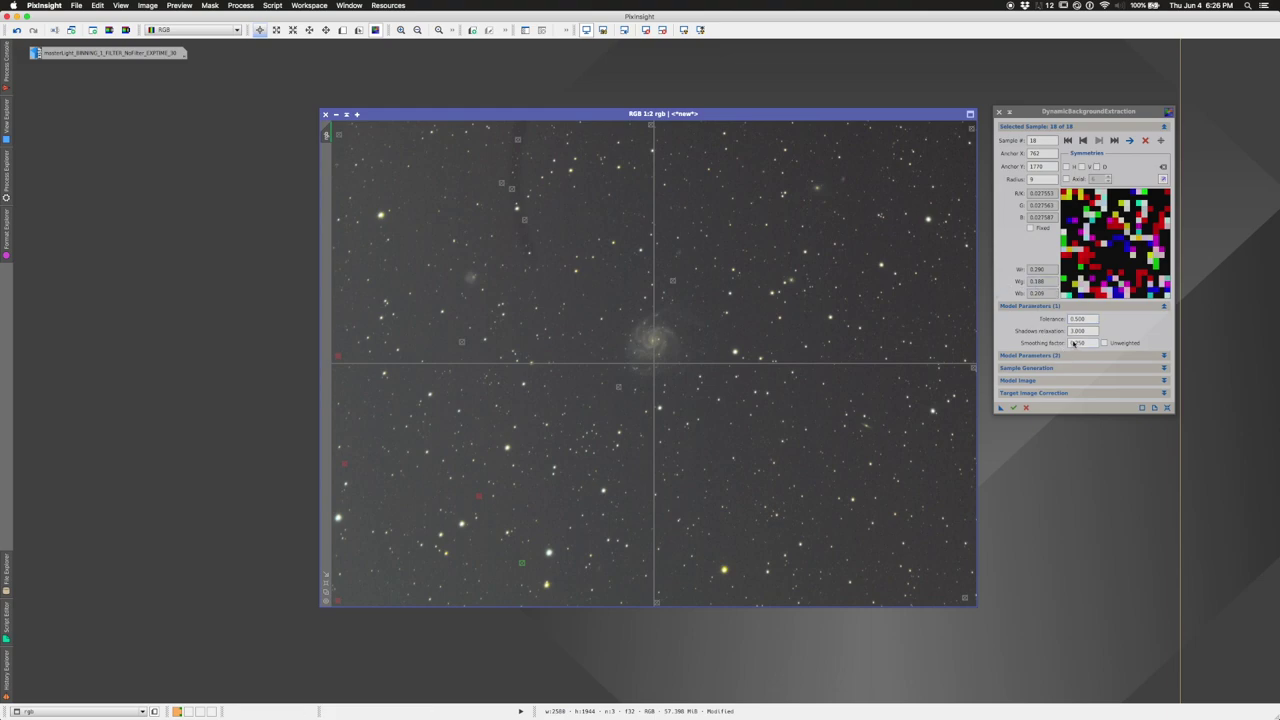
# - Set the tolerance to 1.1 and resize all samples, checking the rejected ones on the image's left side
pyautogui.click(1089, 319)
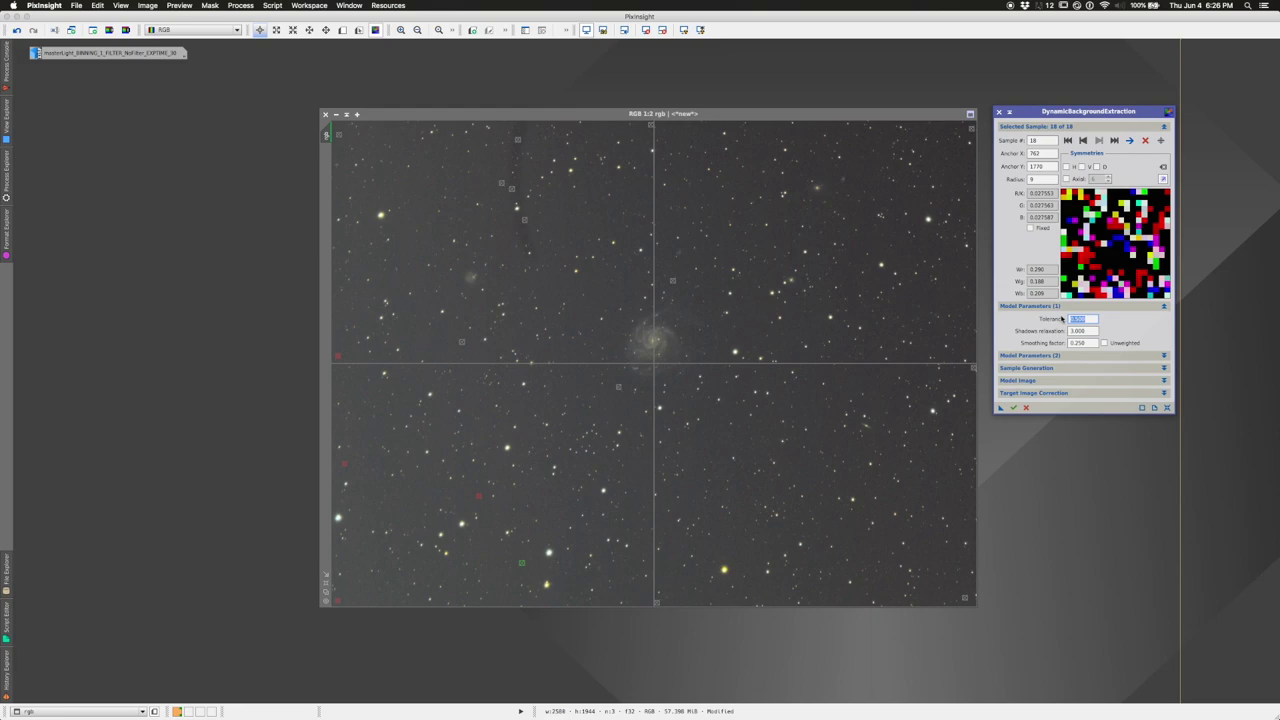
pyautogui.write('1.1')
pyautogui.click(1078, 368)
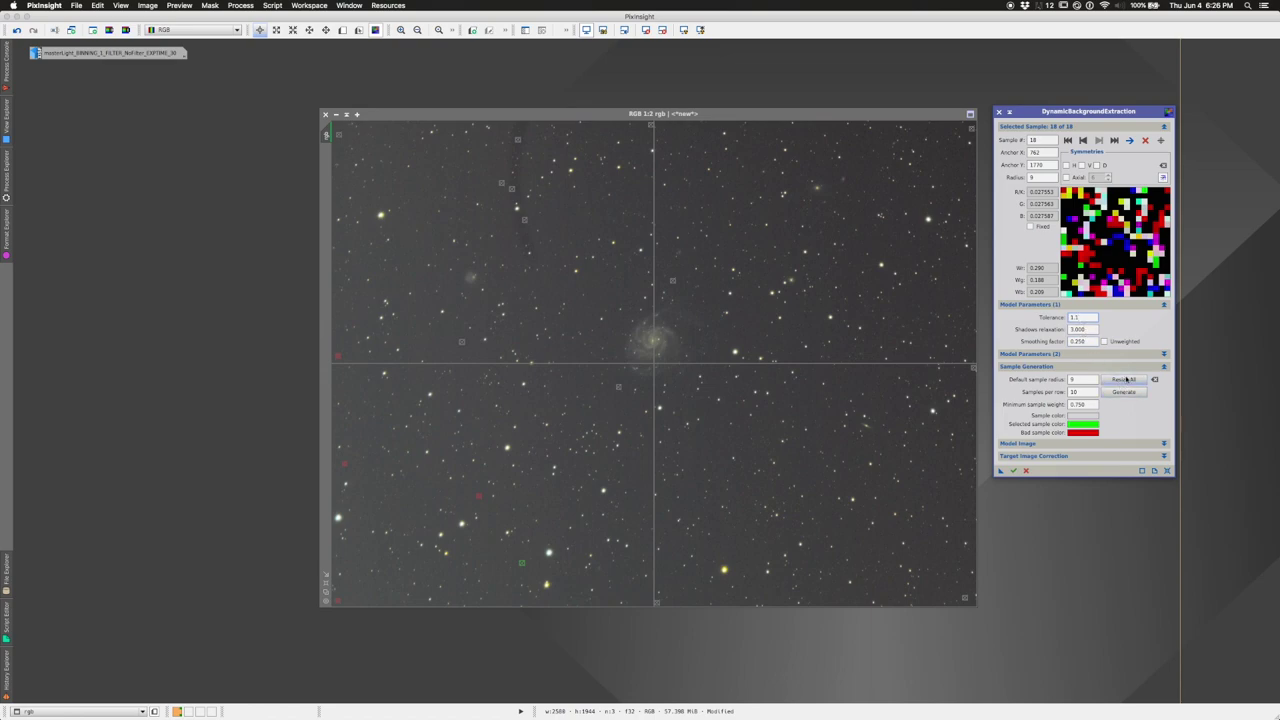
pyautogui.click(1126, 380)
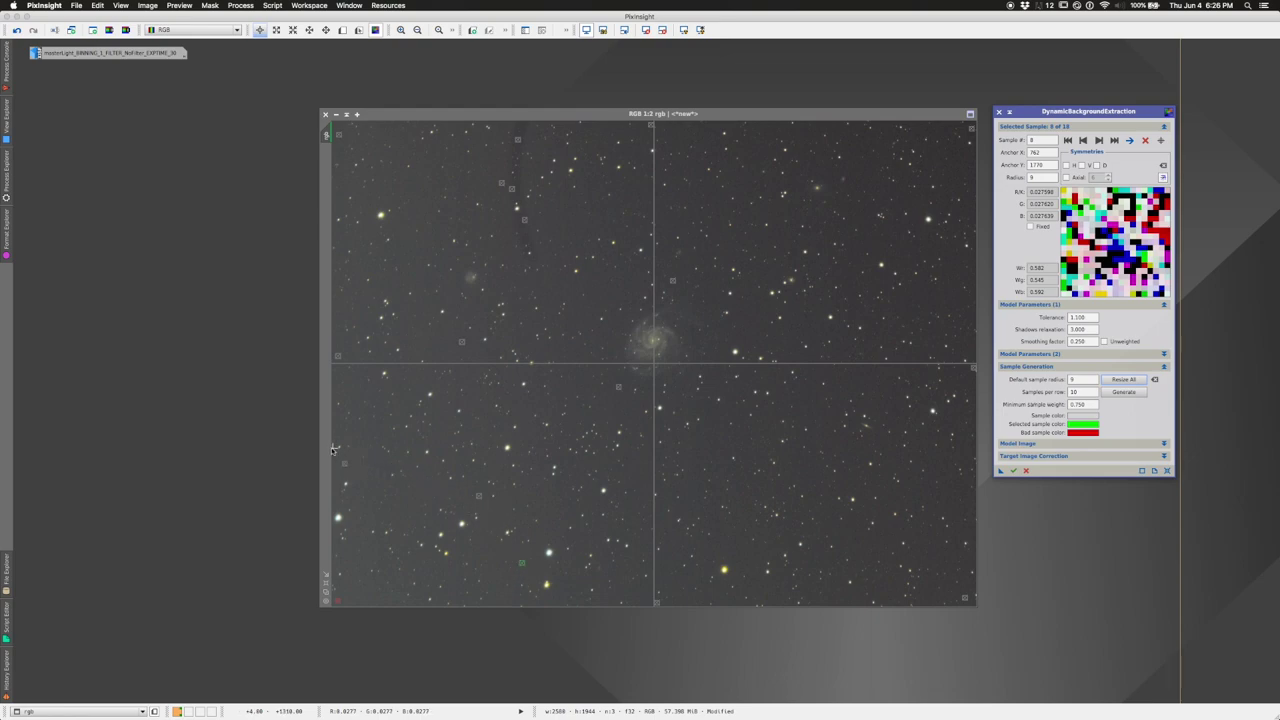
pyautogui.click(481, 499)
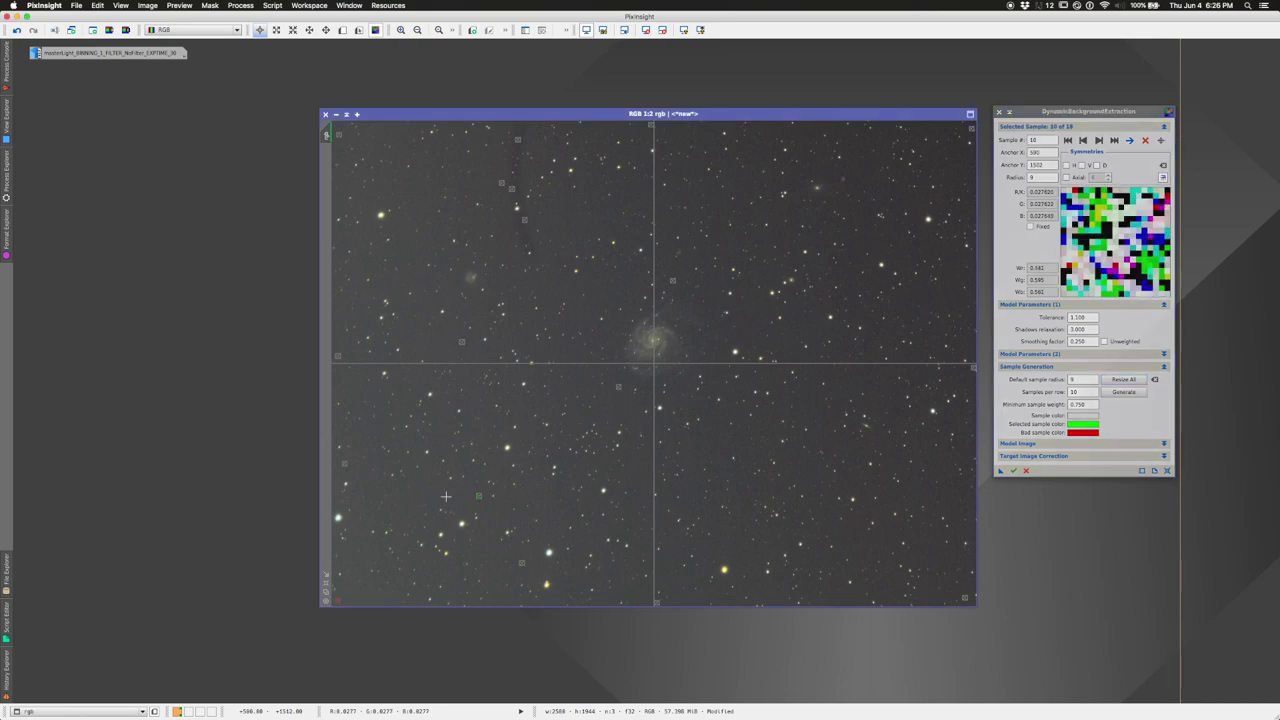
pyautogui.click(345, 466)
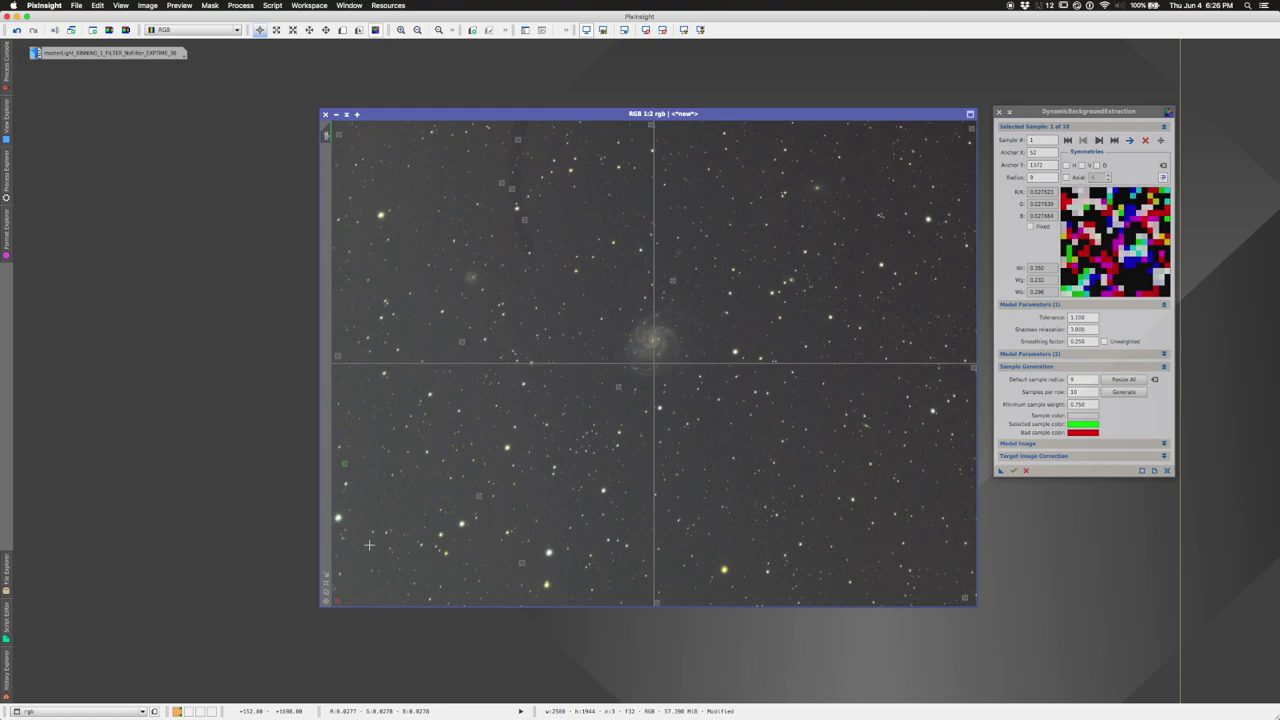
pyautogui.click(338, 600)
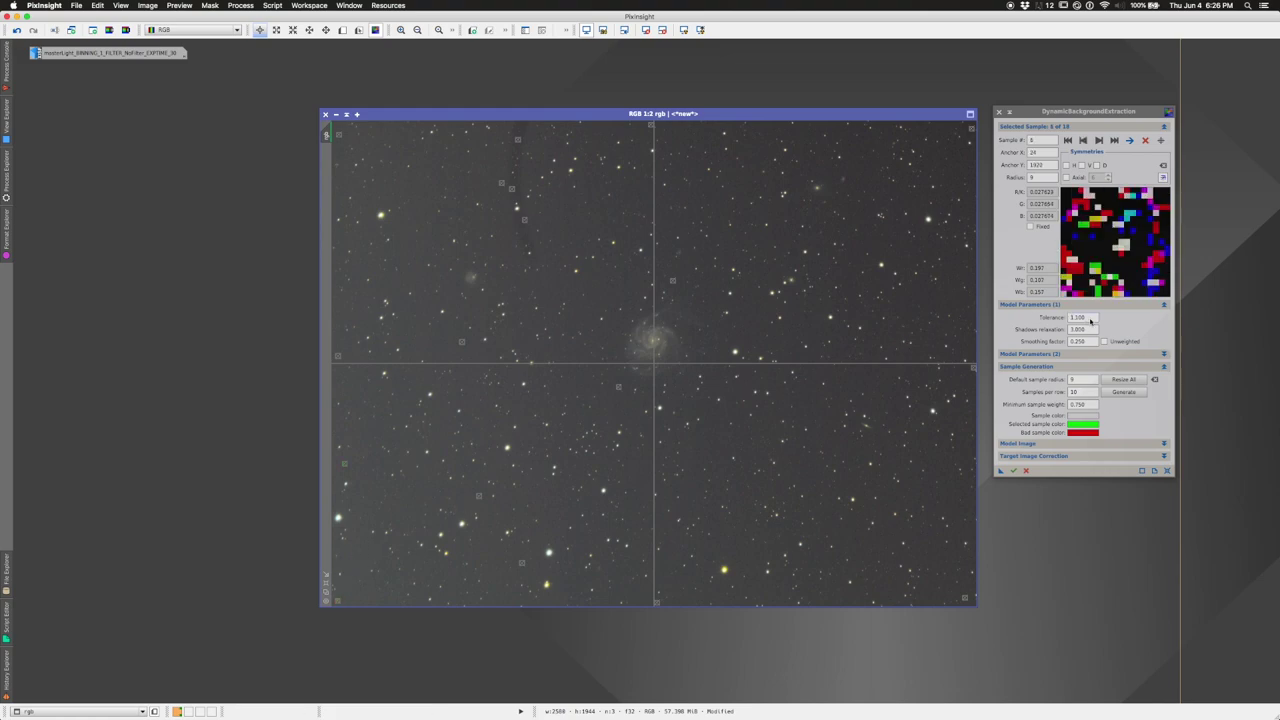
# - Set the tolerance to 1.3, apply it to all samples and recheck those at lower left and in the upper right corner
pyautogui.moveTo(1096, 318); pyautogui.dragTo(1026, 313)
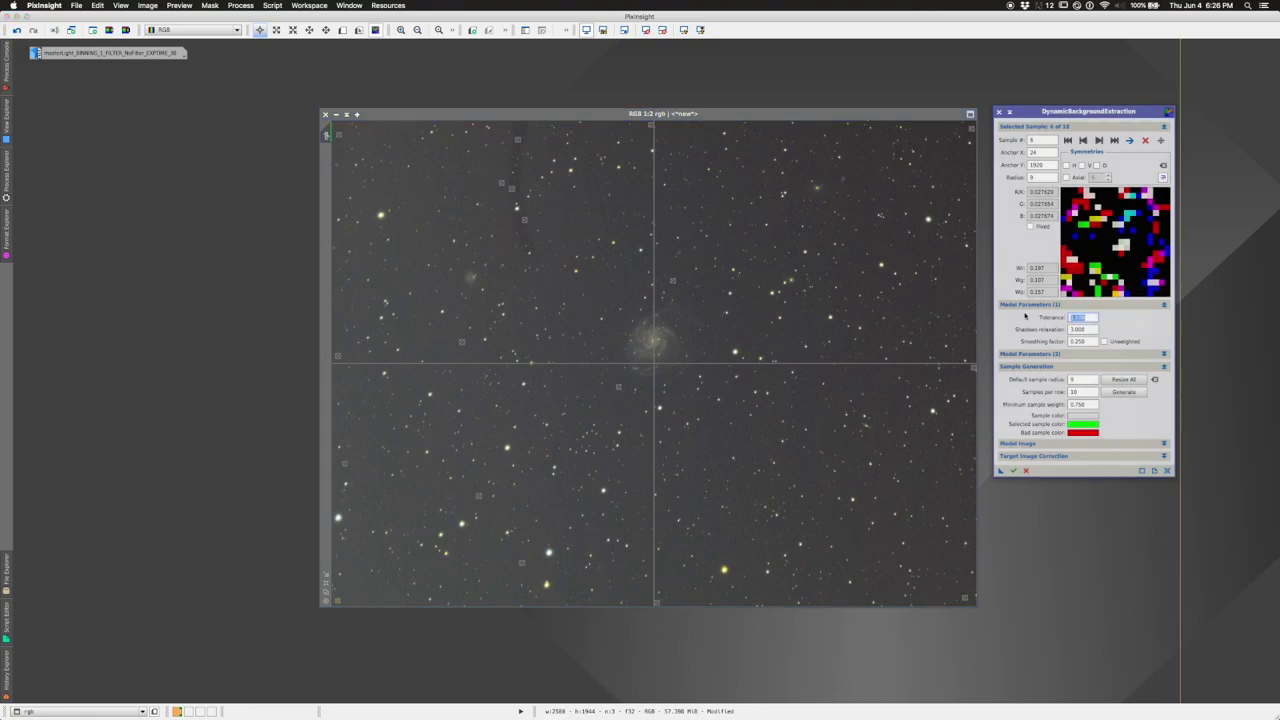
pyautogui.write('1.3')
pyautogui.press('Return')
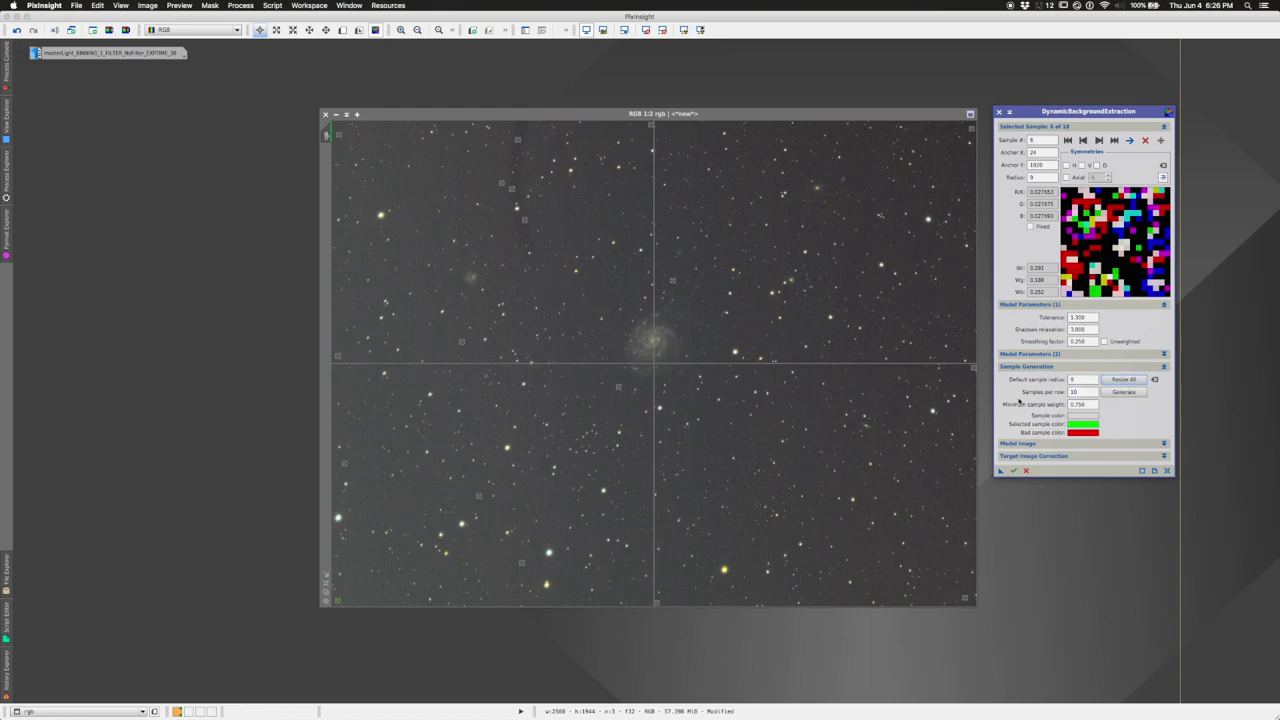
pyautogui.click(479, 495)
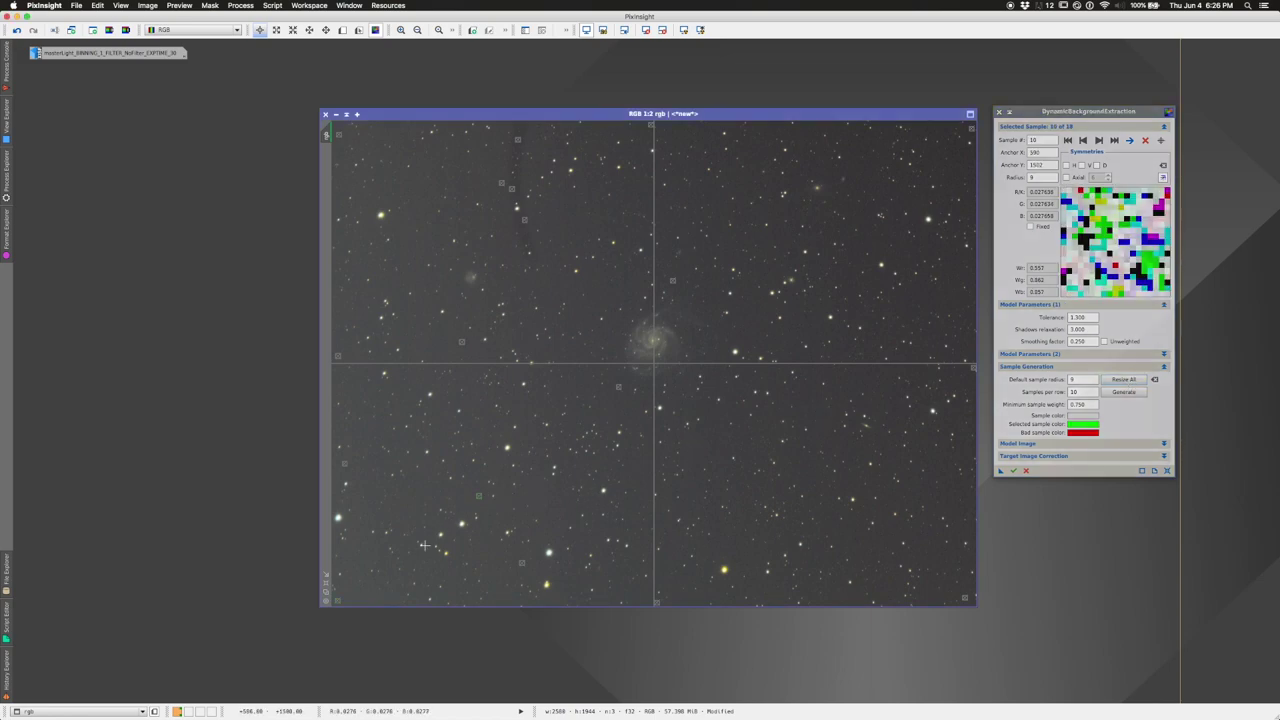
pyautogui.click(339, 601)
pyautogui.click(346, 465)
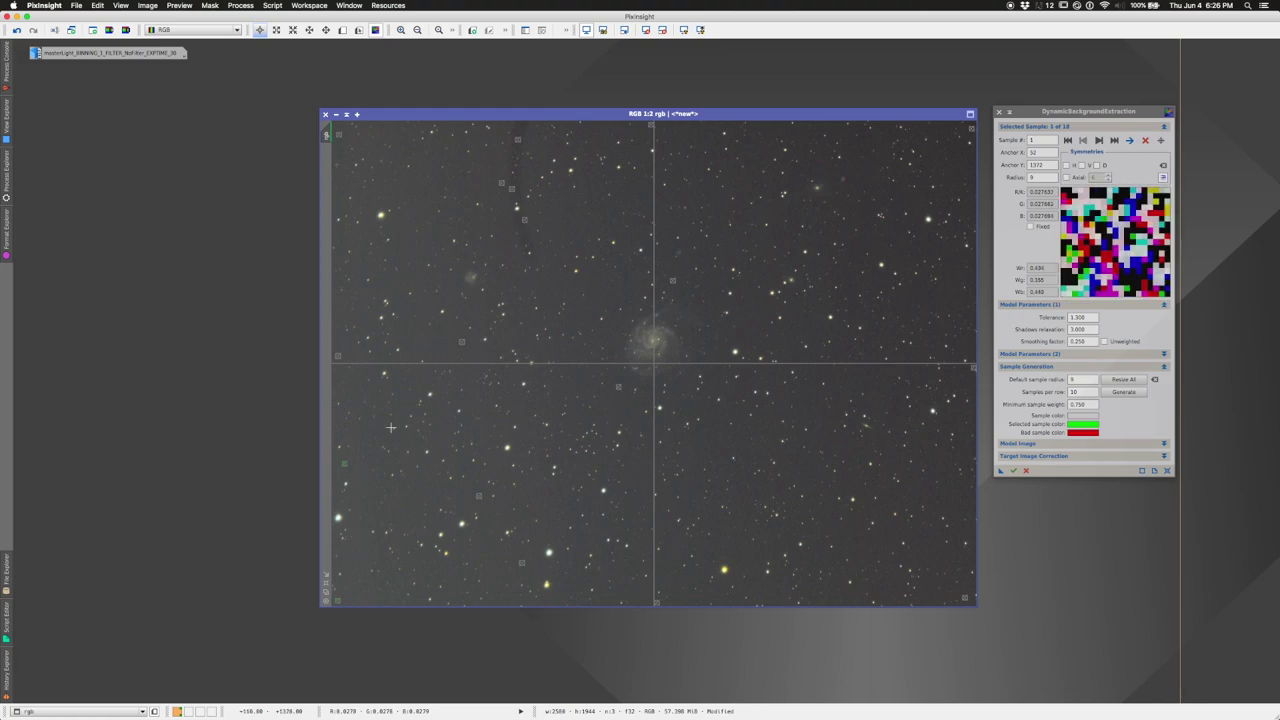
pyautogui.click(971, 130)
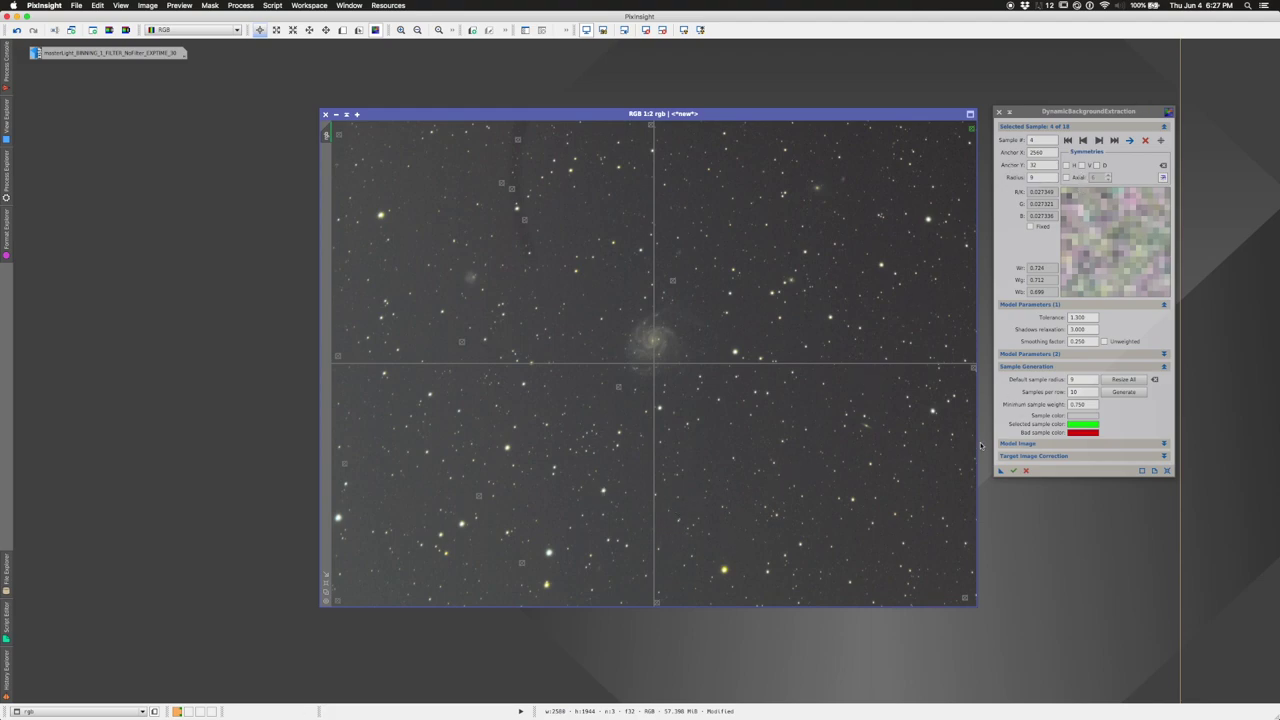
# - Set the target image correction to Subtraction and execute the background extraction on the rgb image
pyautogui.click(1062, 456)
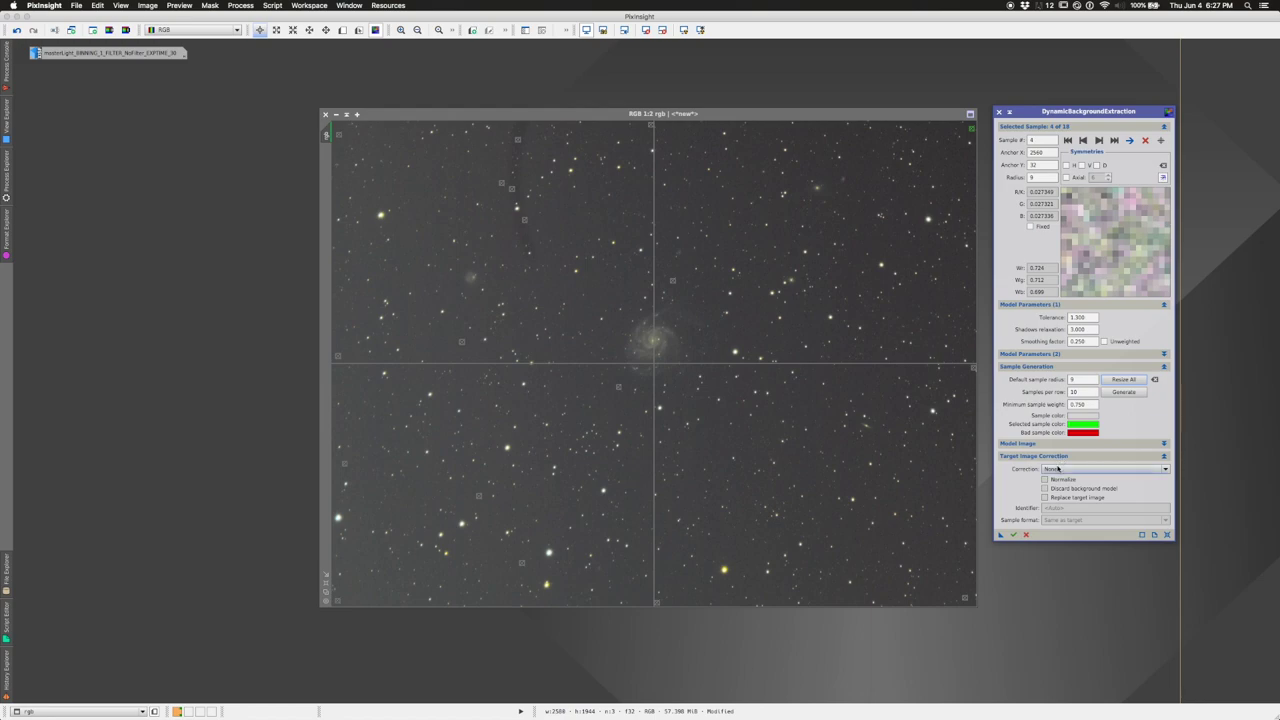
pyautogui.click(1058, 469)
pyautogui.click(1062, 487)
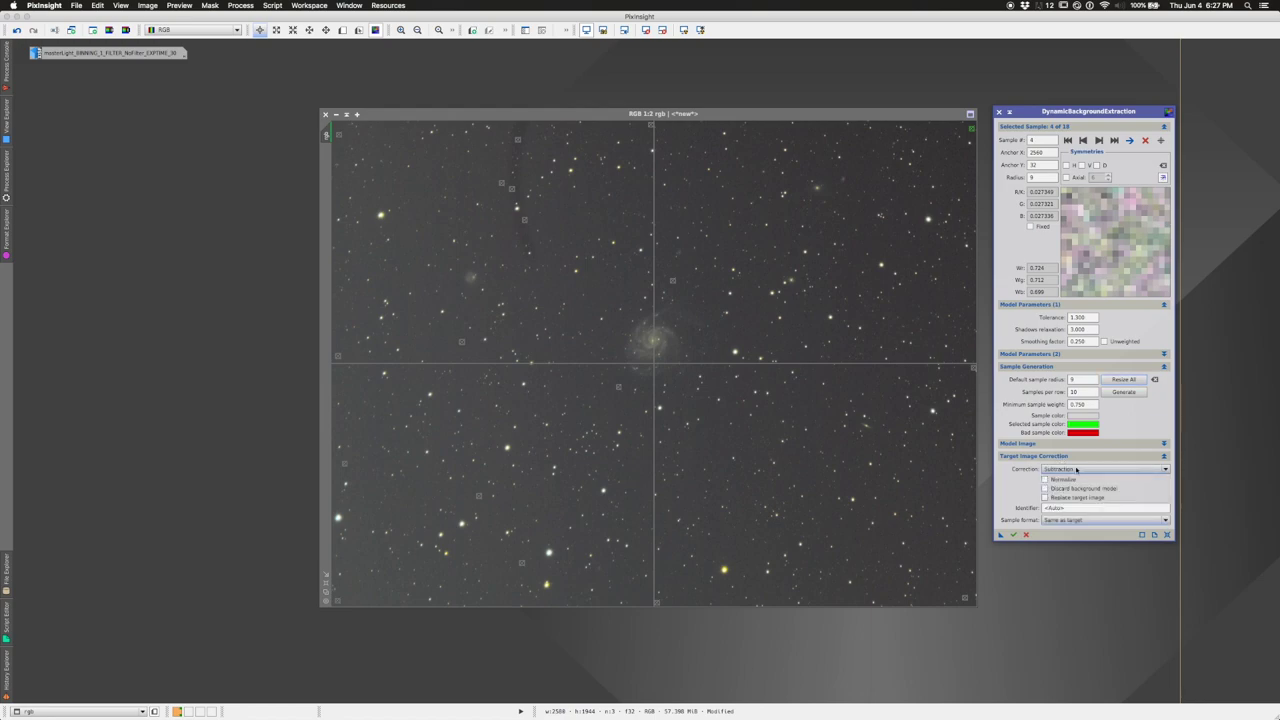
pyautogui.click(1080, 458)
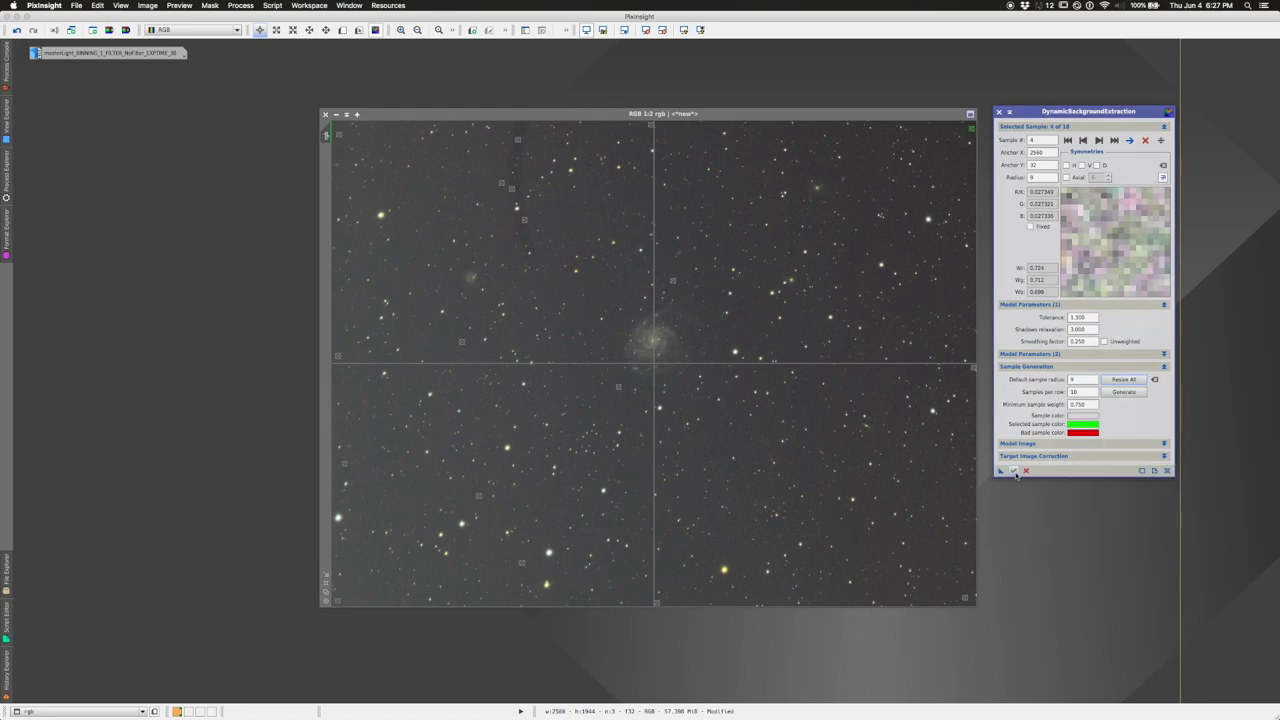
pyautogui.click(1012, 472)
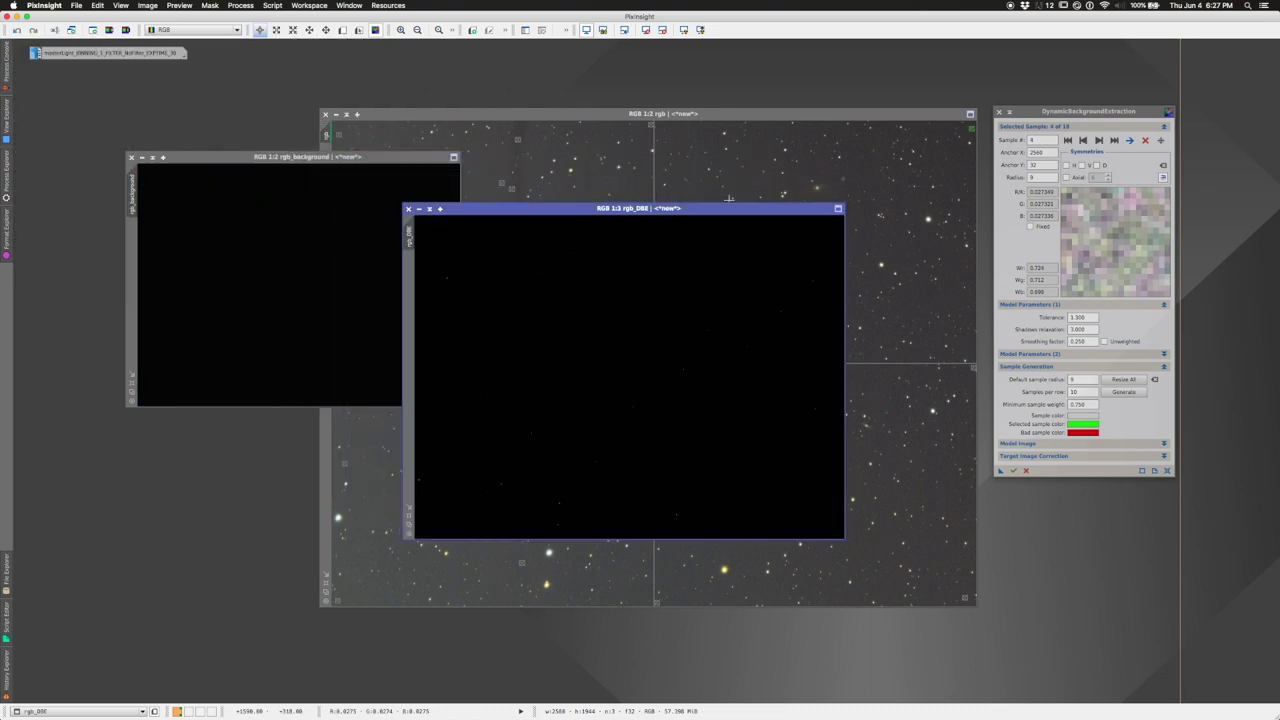
# - Move the rgb_background image over the rgb_DBE window and apply an STF AutoStretch to it, resetting and reapplying the stretch once
pyautogui.click(382, 157)
pyautogui.moveTo(382, 157); pyautogui.dragTo(782, 214)
pyautogui.click(683, 30)
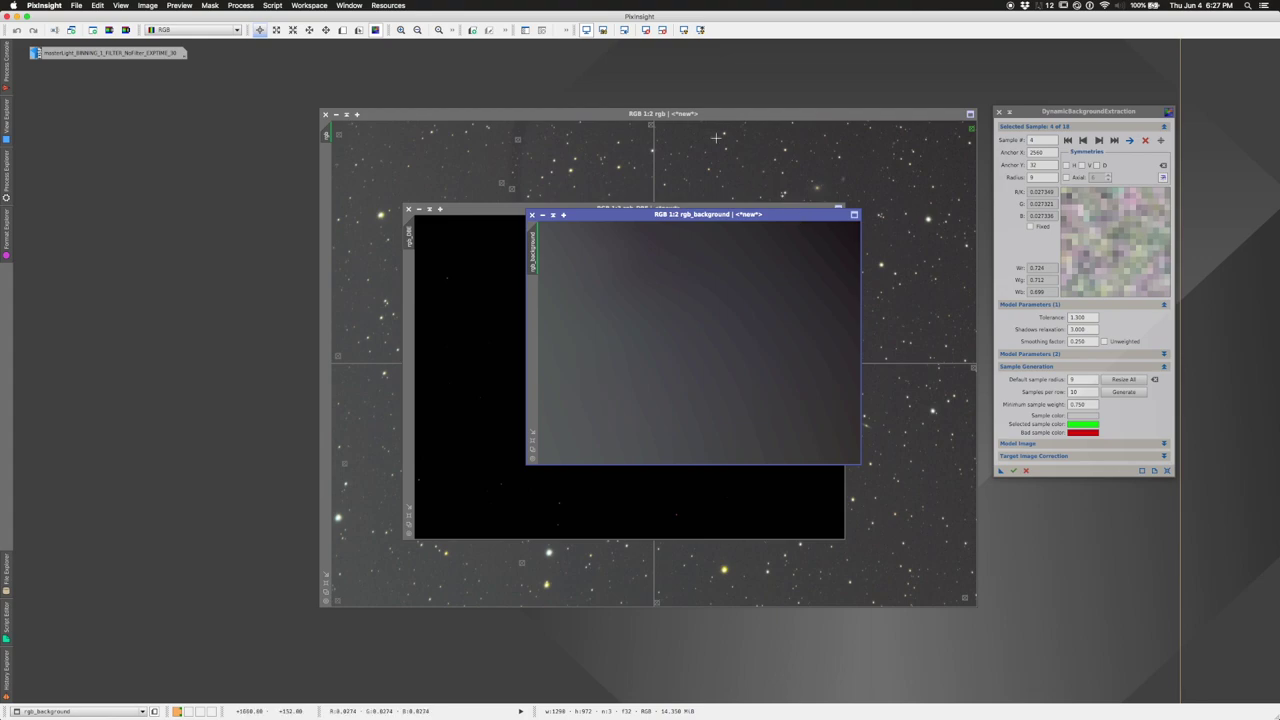
pyautogui.click(645, 30)
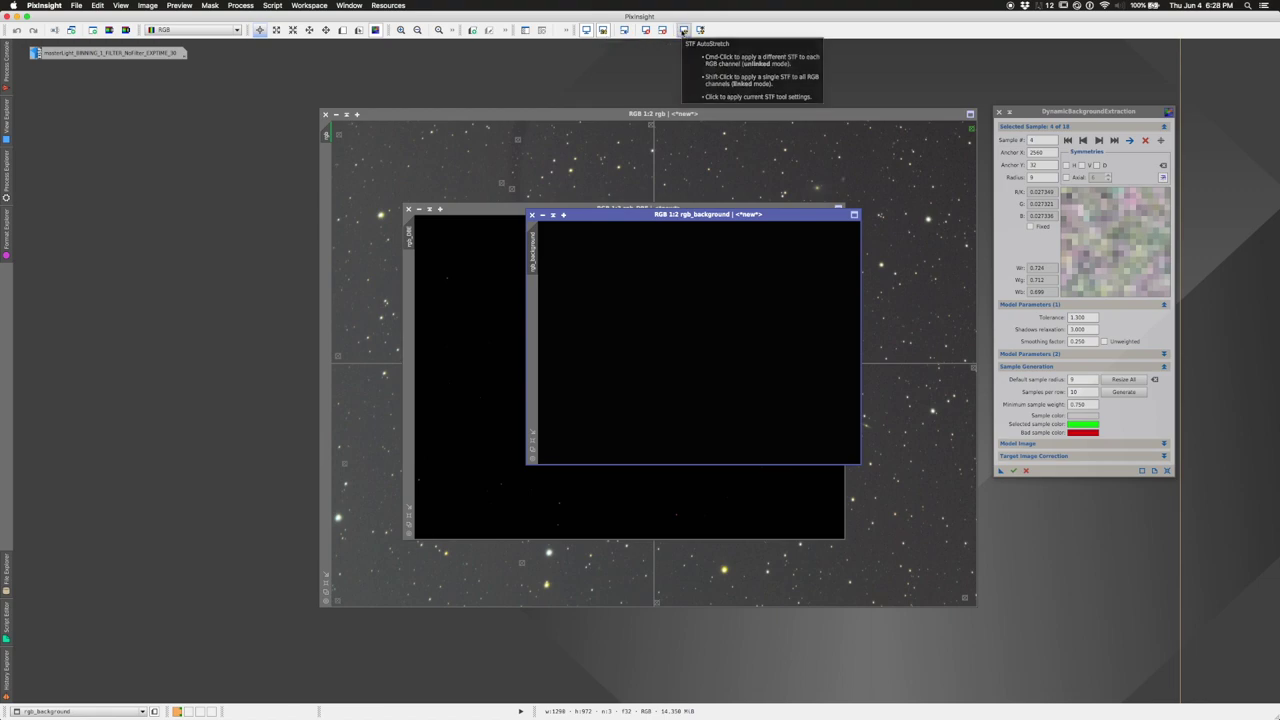
pyautogui.click(679, 30)
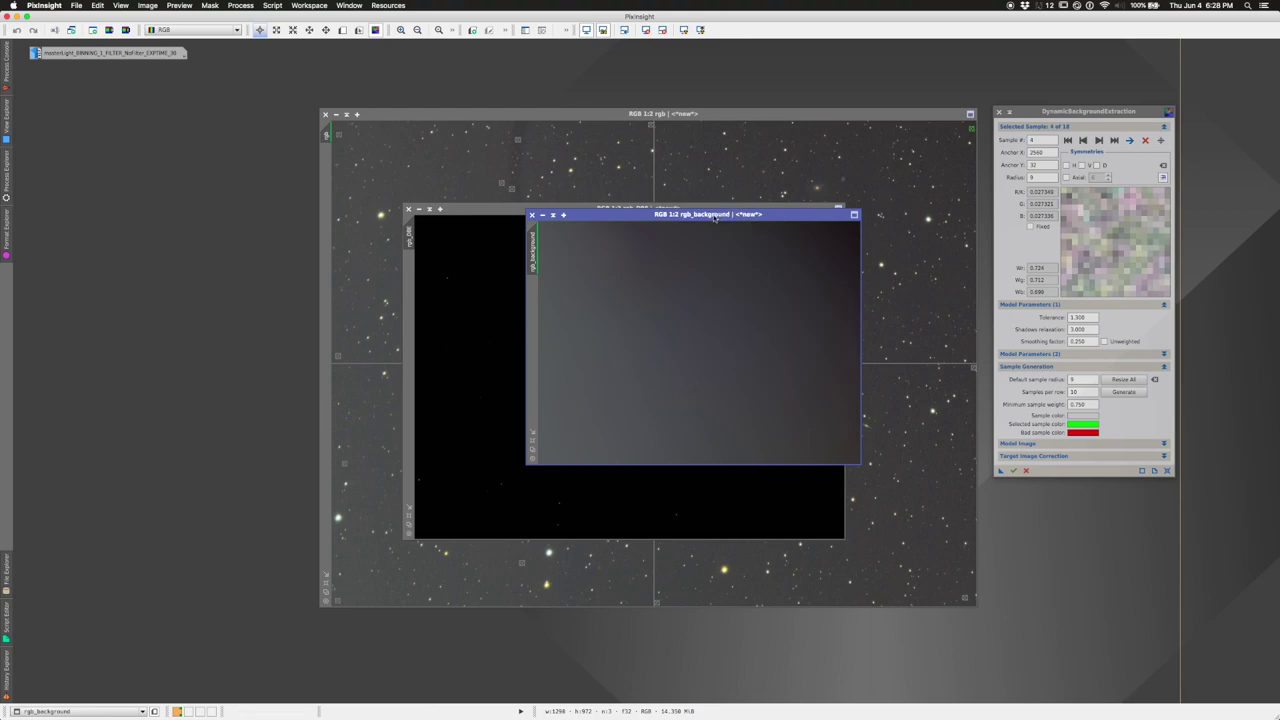
# - Discard the rgb_background image and auto-stretch rgb_DBE, placing it alongside the original rgb image for comparison
pyautogui.moveTo(706, 214); pyautogui.dragTo(700, 289)
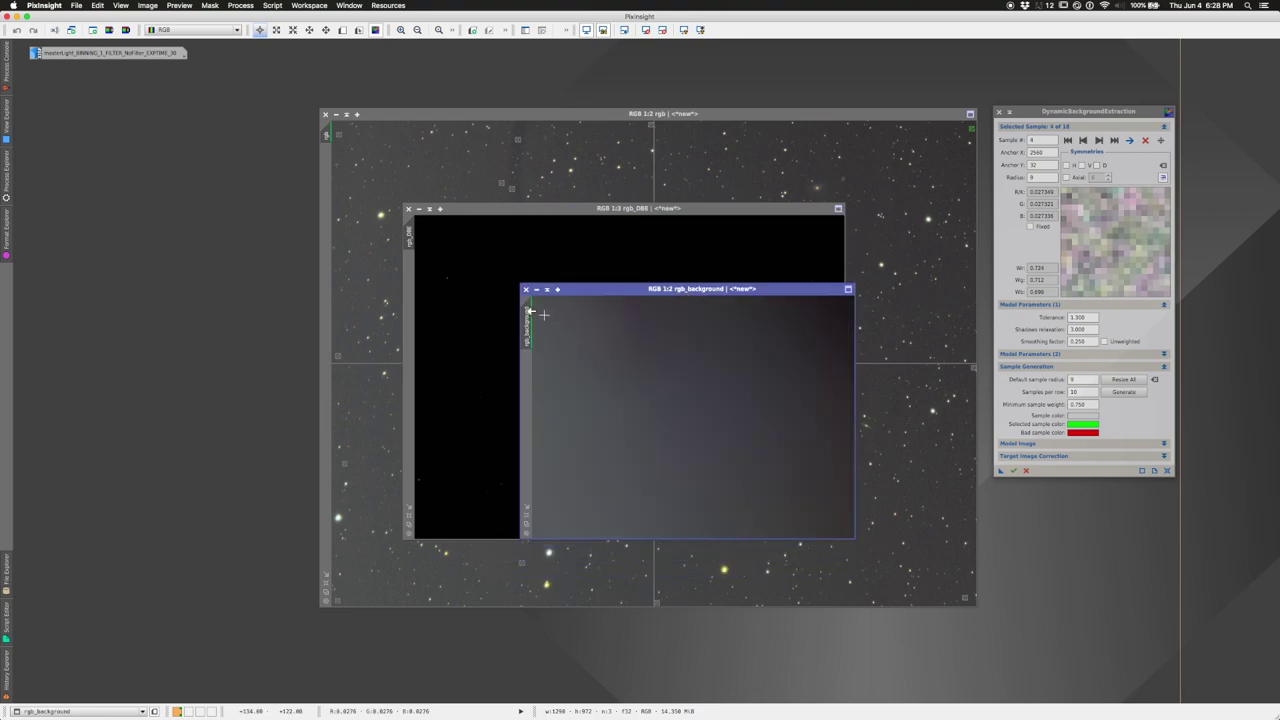
pyautogui.click(525, 289)
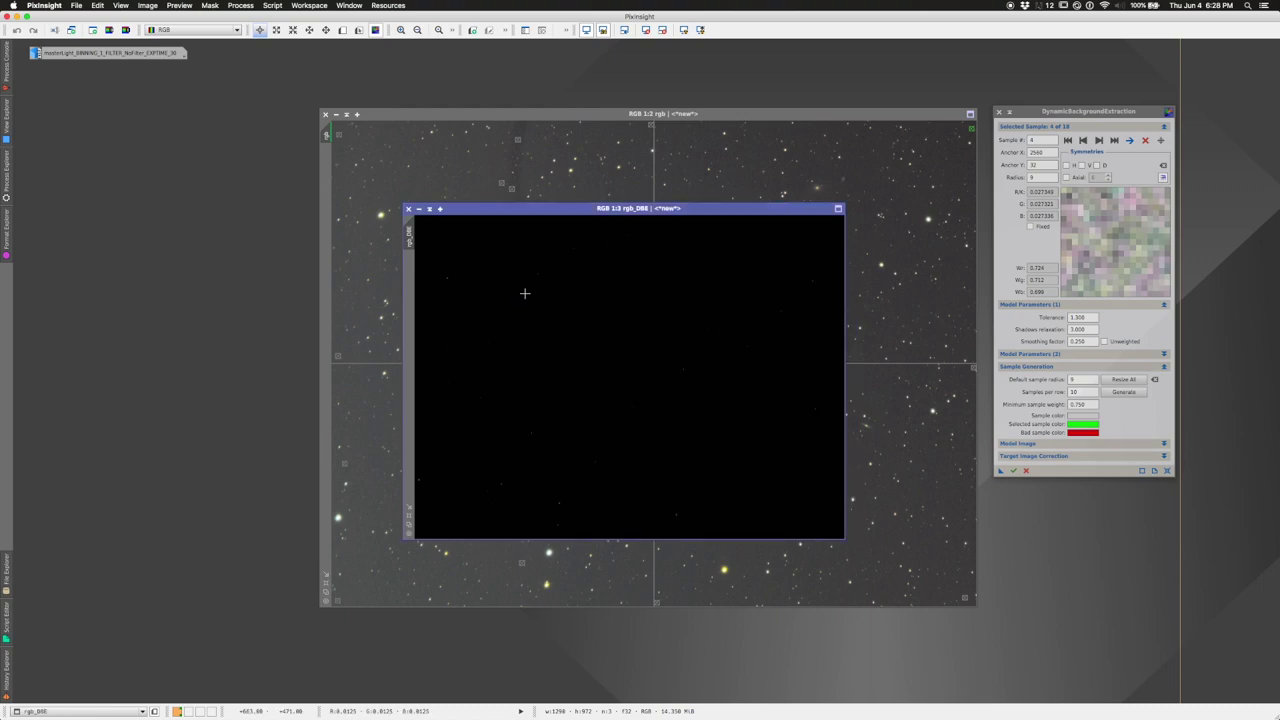
pyautogui.click(684, 30)
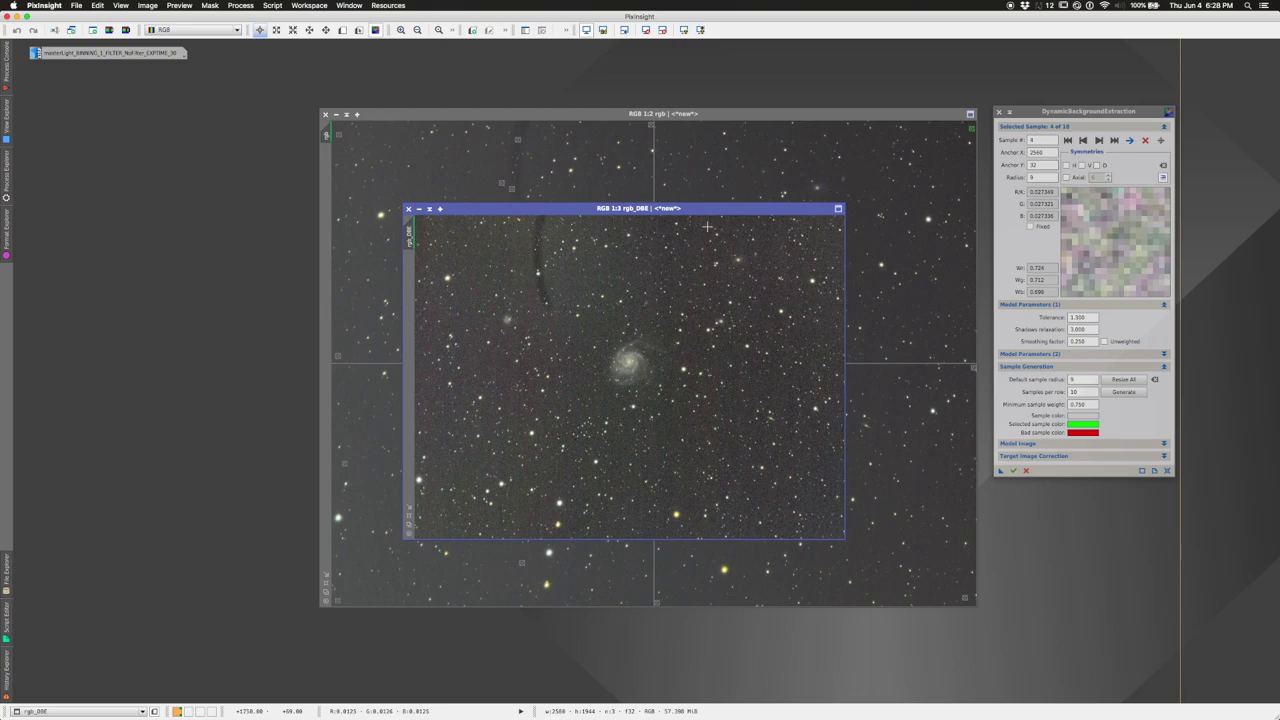
pyautogui.moveTo(703, 212); pyautogui.dragTo(366, 309)
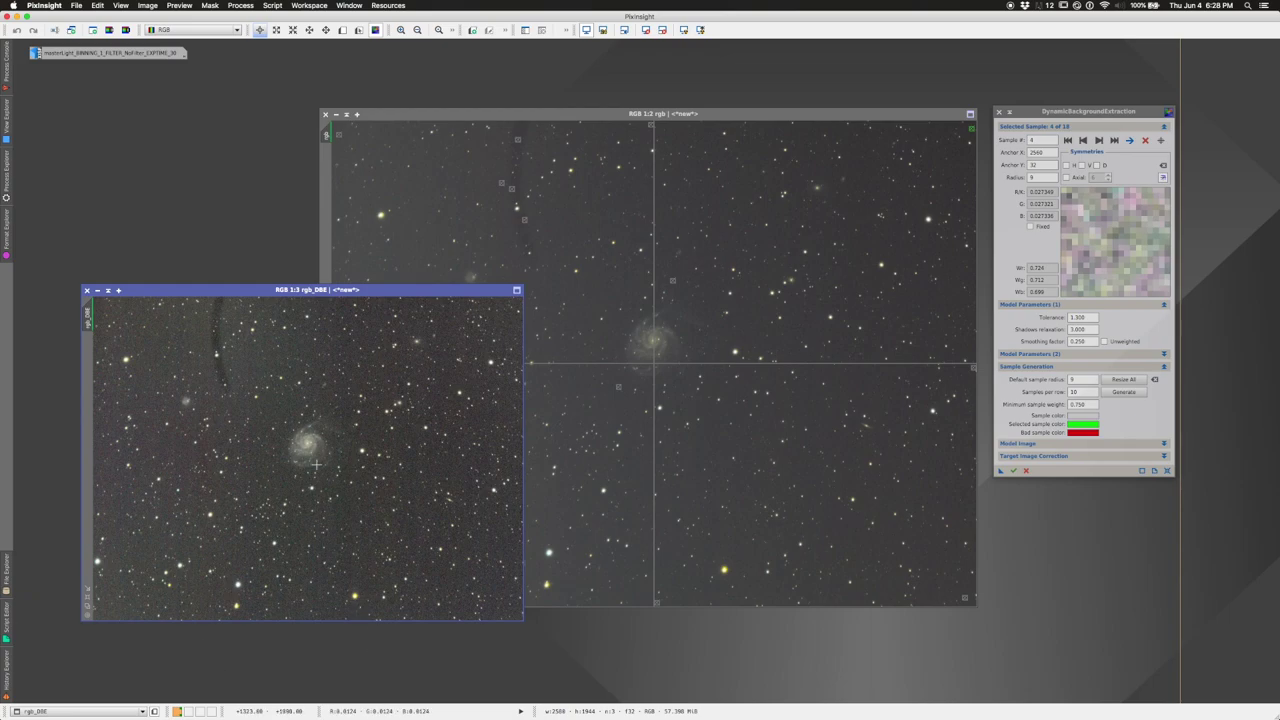
pyautogui.moveTo(362, 294); pyautogui.dragTo(570, 300)
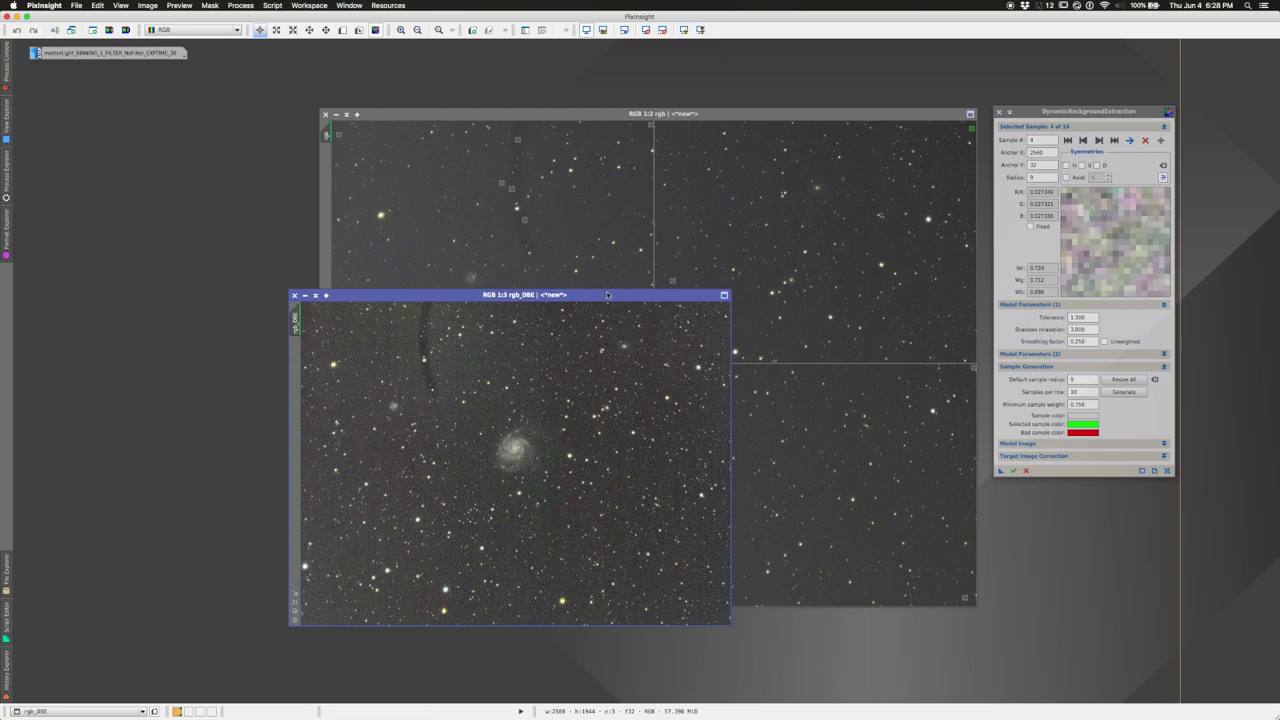
# - Close DynamicBackgroundExtraction and tidy the workspace by iconizing the rgb image and repositioning rgb_DBE
pyautogui.click(1000, 112)
pyautogui.click(677, 374)
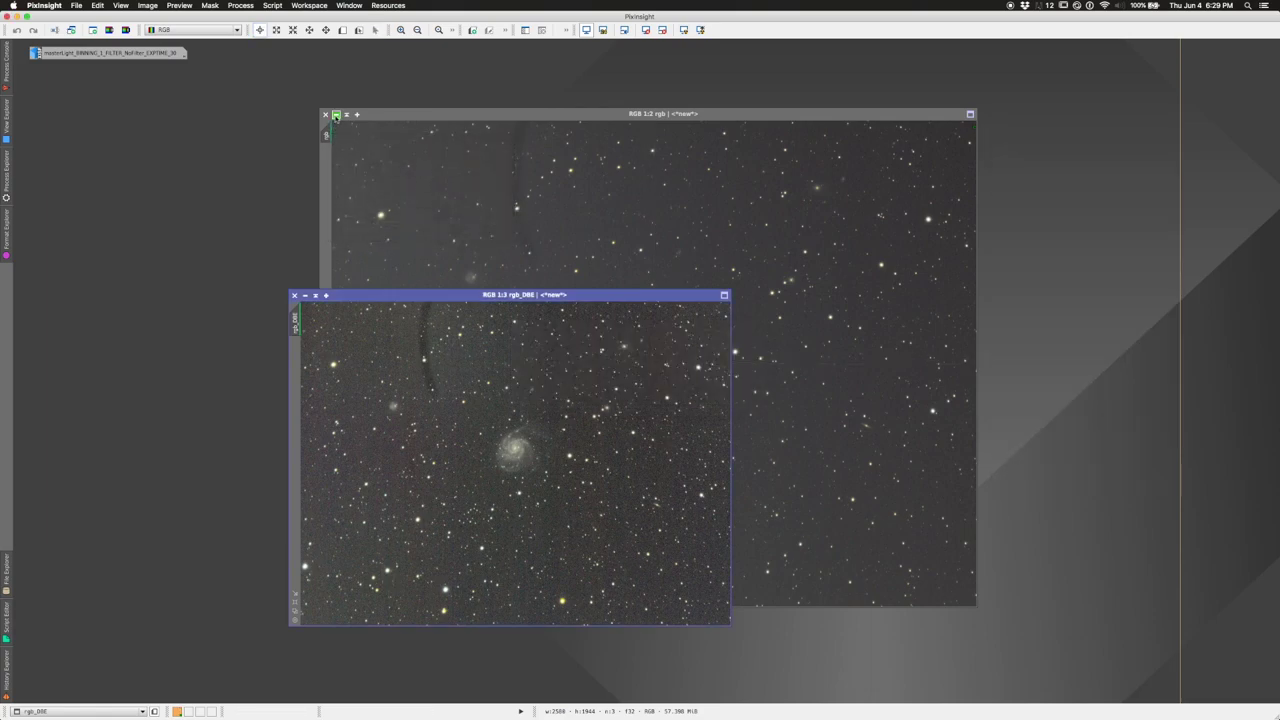
pyautogui.moveTo(332, 140); pyautogui.dragTo(45, 80)
pyautogui.moveTo(366, 302); pyautogui.dragTo(226, 212)
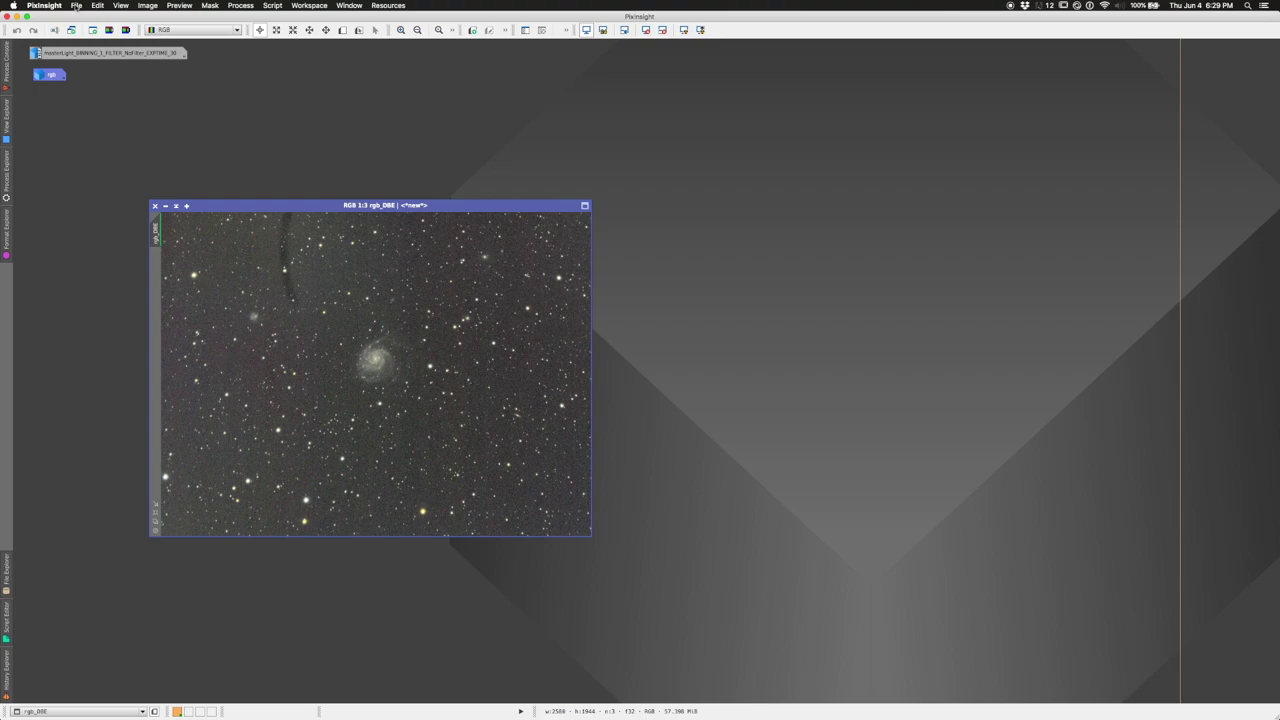
# - Save the rgb_DBE image as an XISF file named rgb_DBE in the M101-PI folder, with 32-bit IEEE 754 floating point samples
pyautogui.click(78, 6)
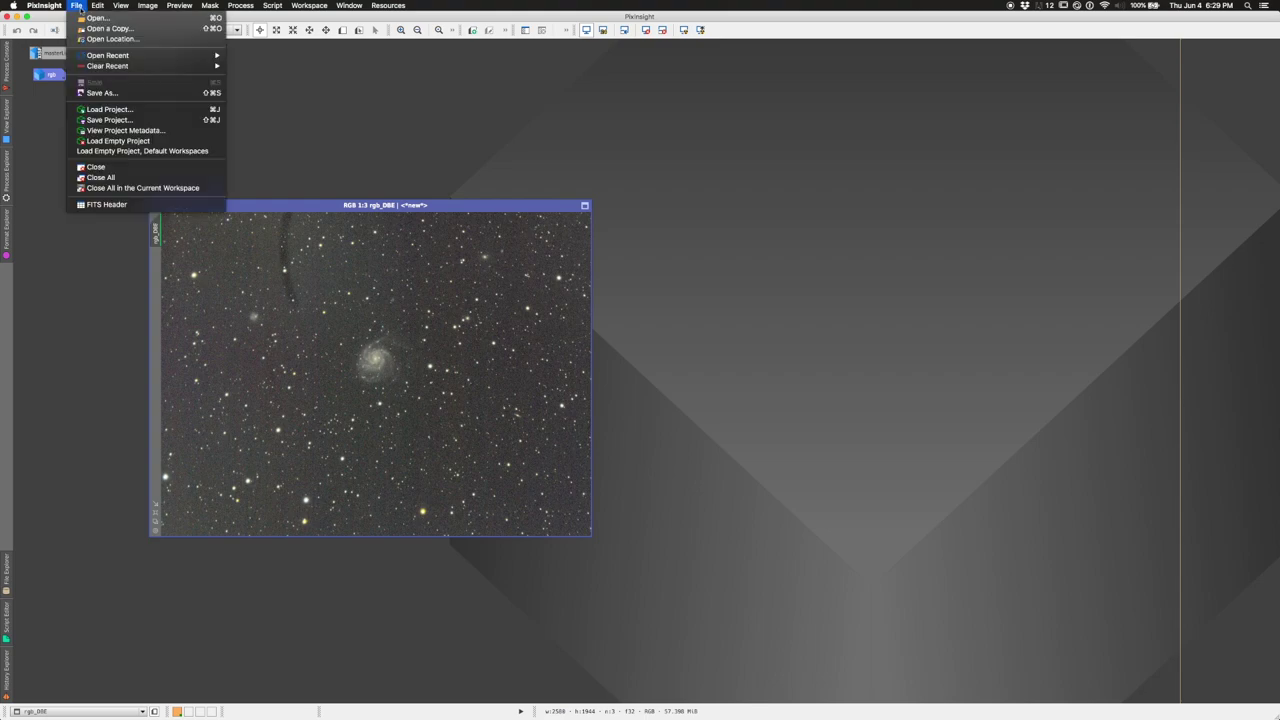
pyautogui.click(103, 95)
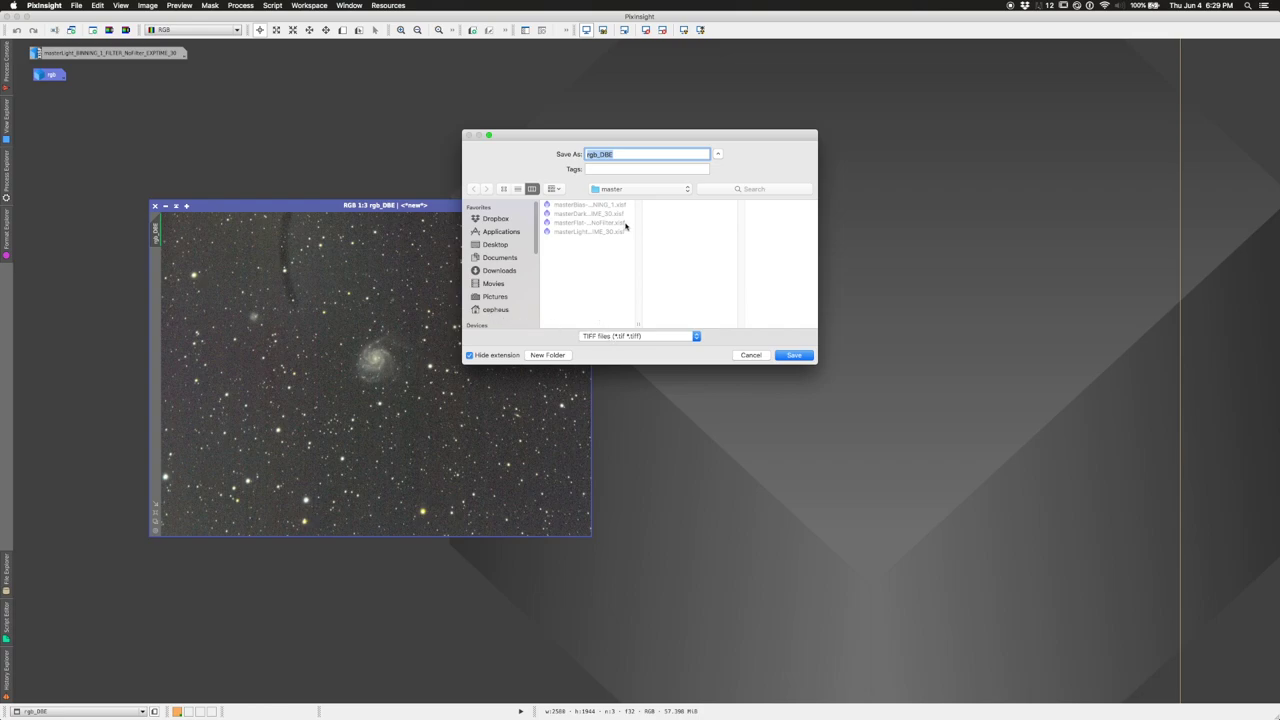
pyautogui.click(637, 190)
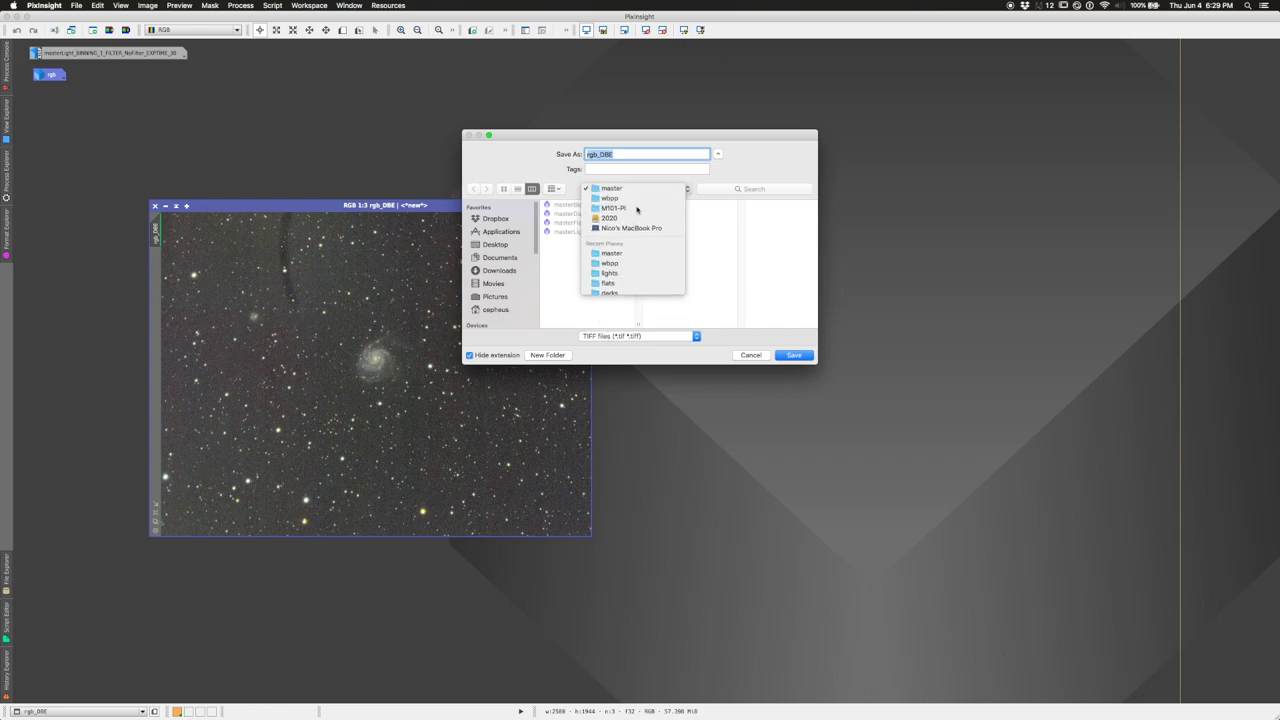
pyautogui.click(636, 208)
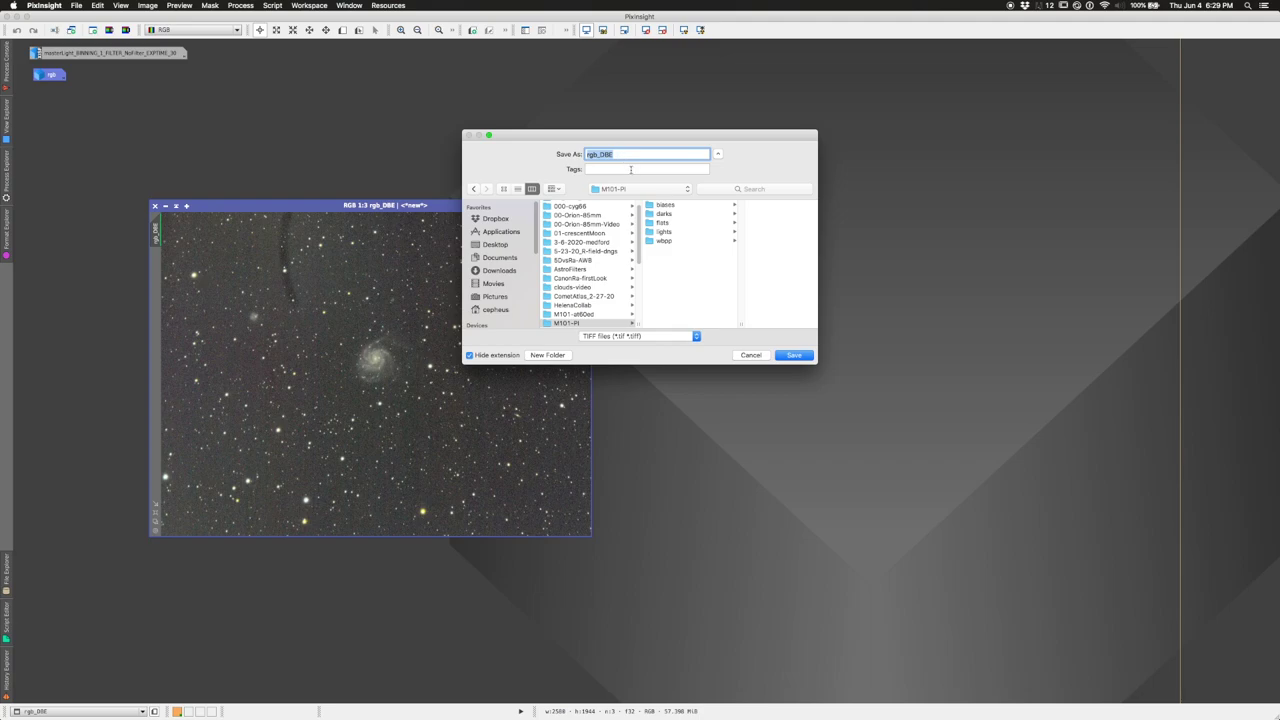
pyautogui.click(638, 336)
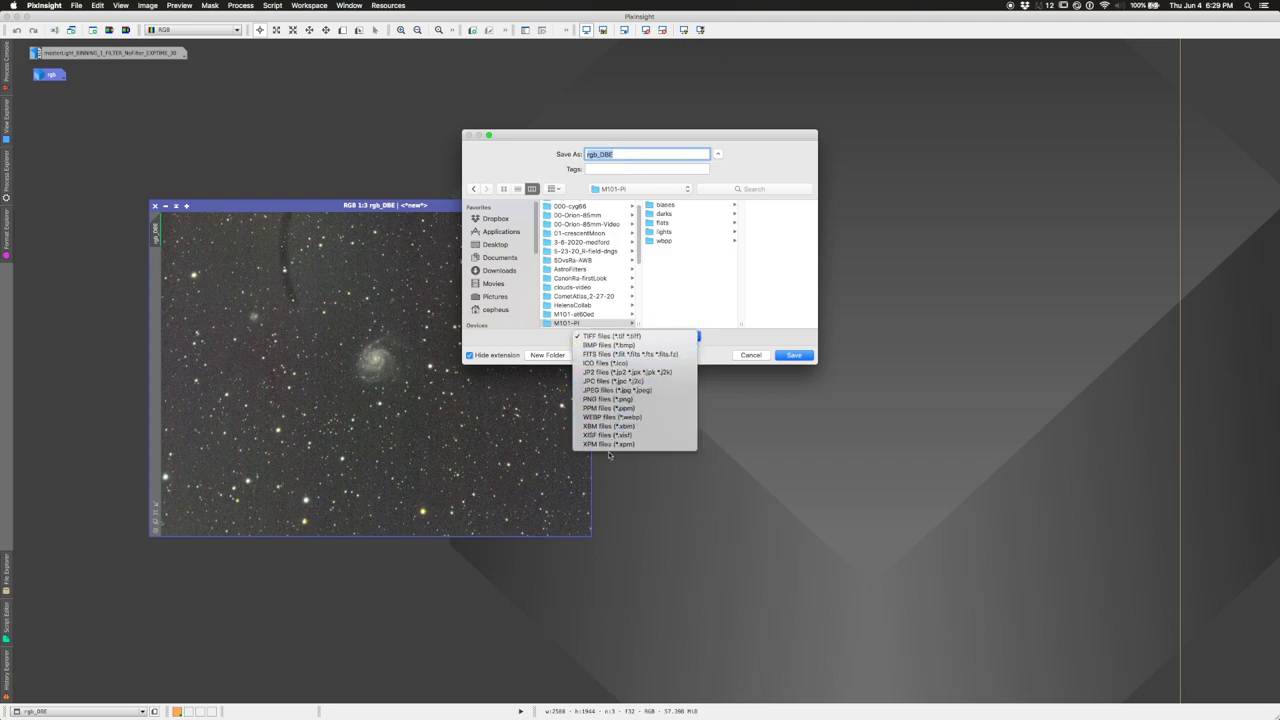
pyautogui.click(612, 436)
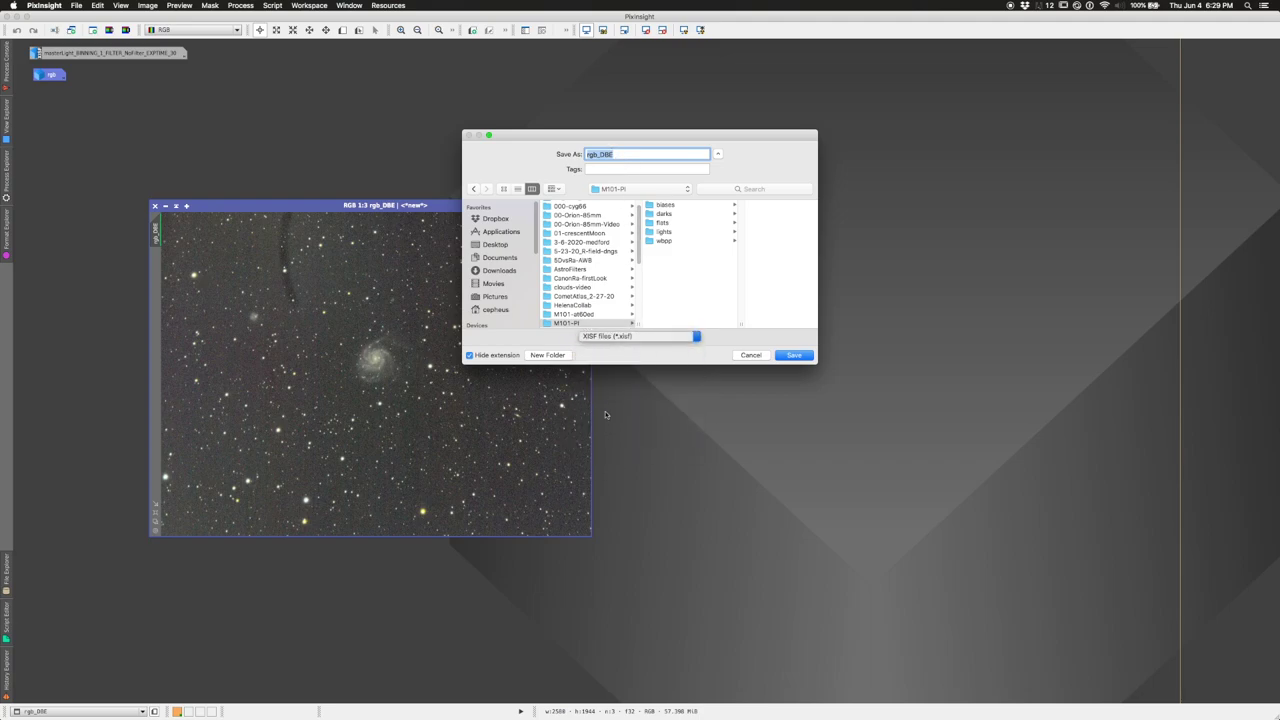
pyautogui.click(607, 337)
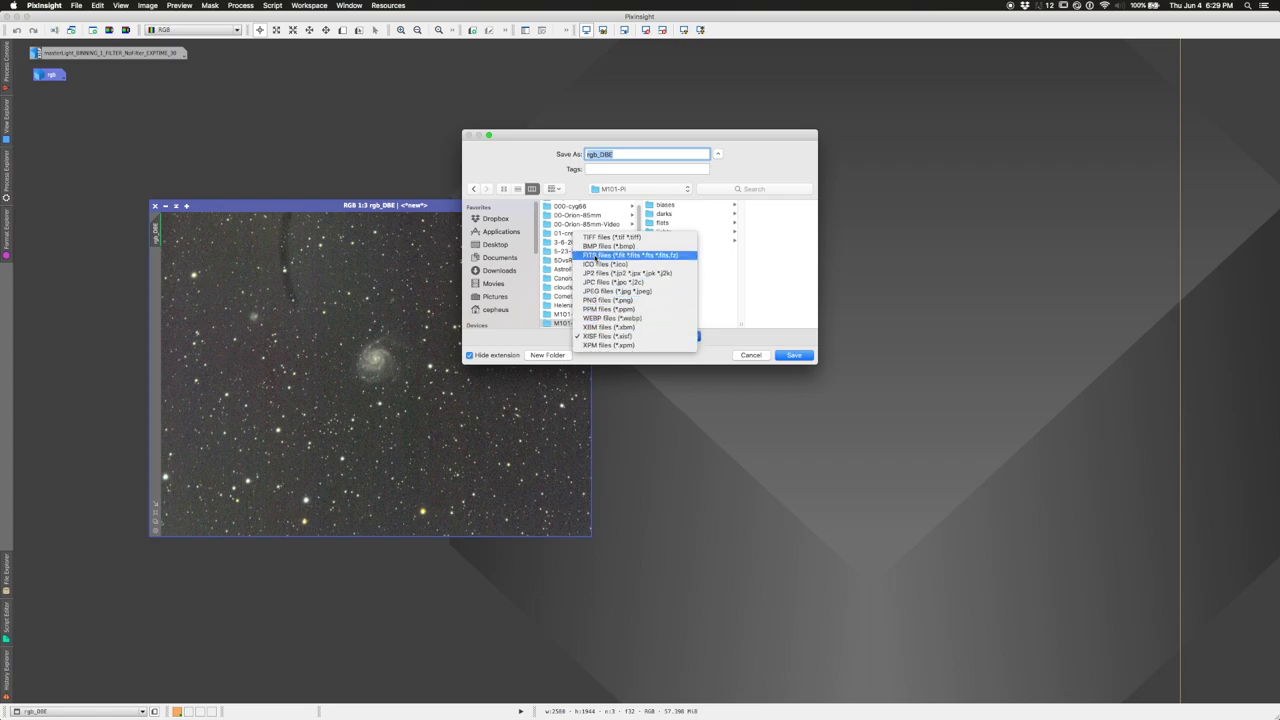
pyautogui.click(594, 338)
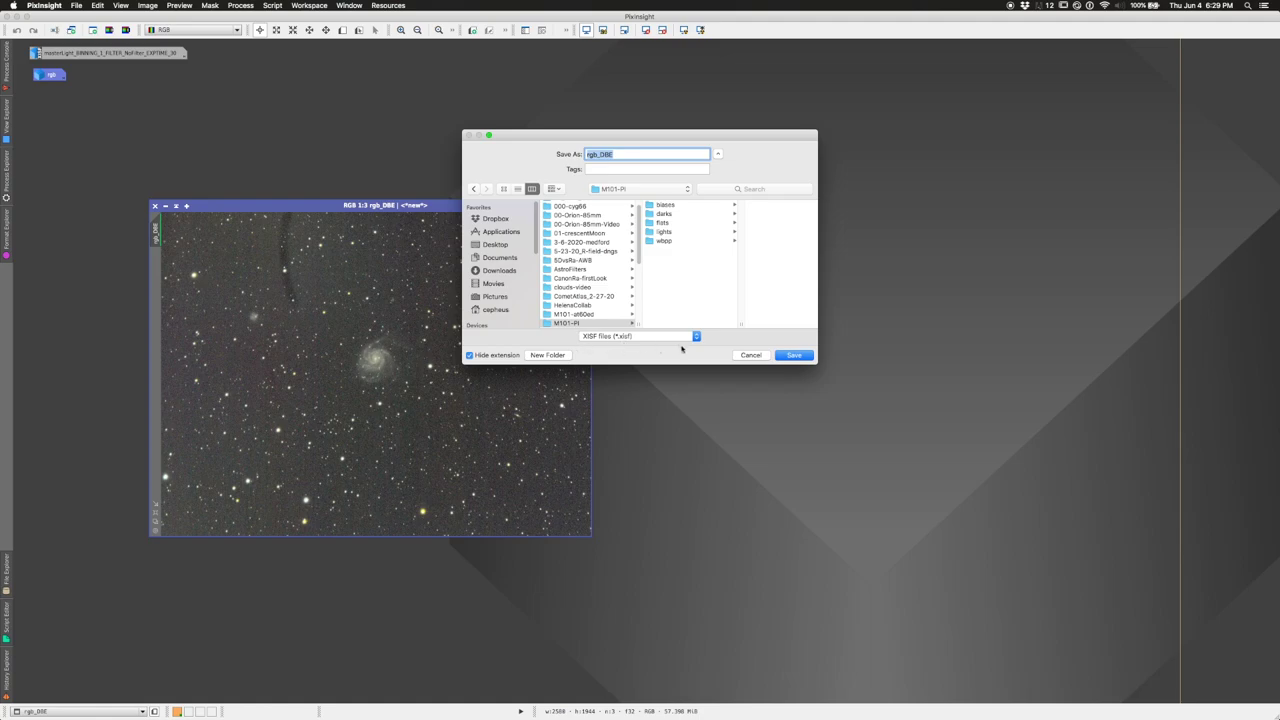
pyautogui.click(791, 357)
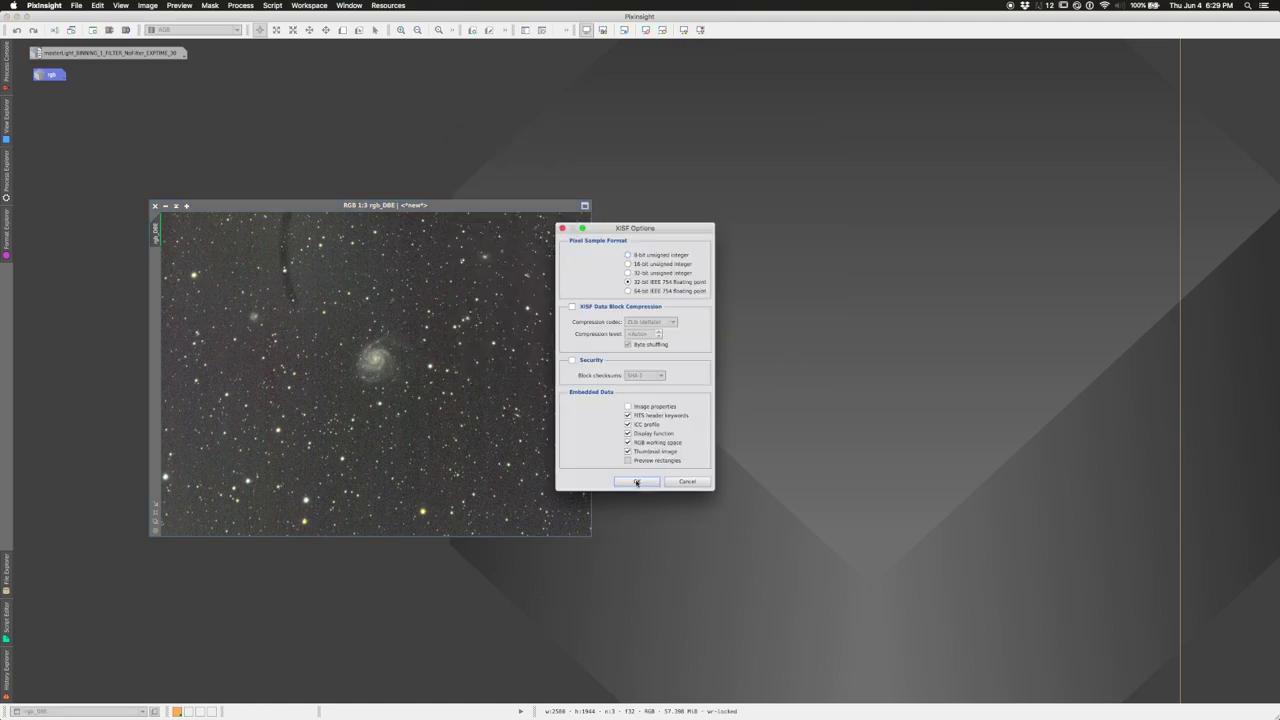
pyautogui.click(636, 482)
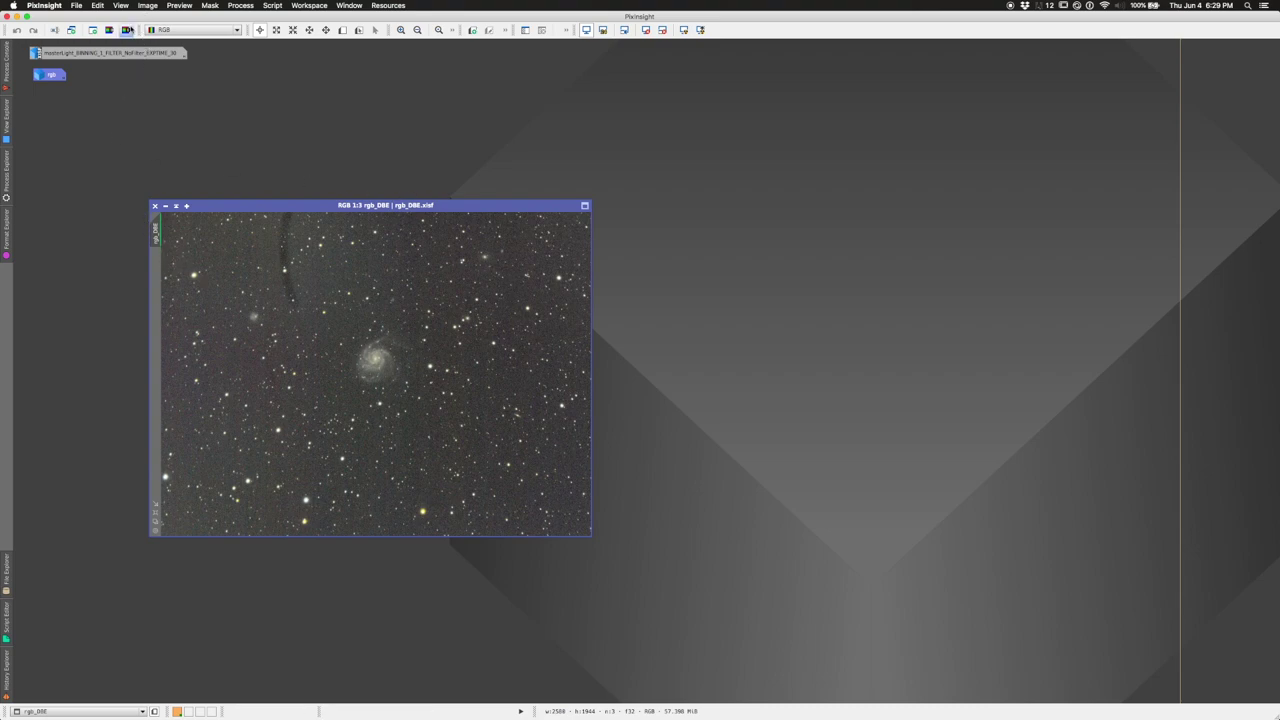
# - Extract the luminance of rgb_DBE and stretch it with HistogramTransformation, using shadows 0 and midtones about 0.053
pyautogui.click(110, 31)
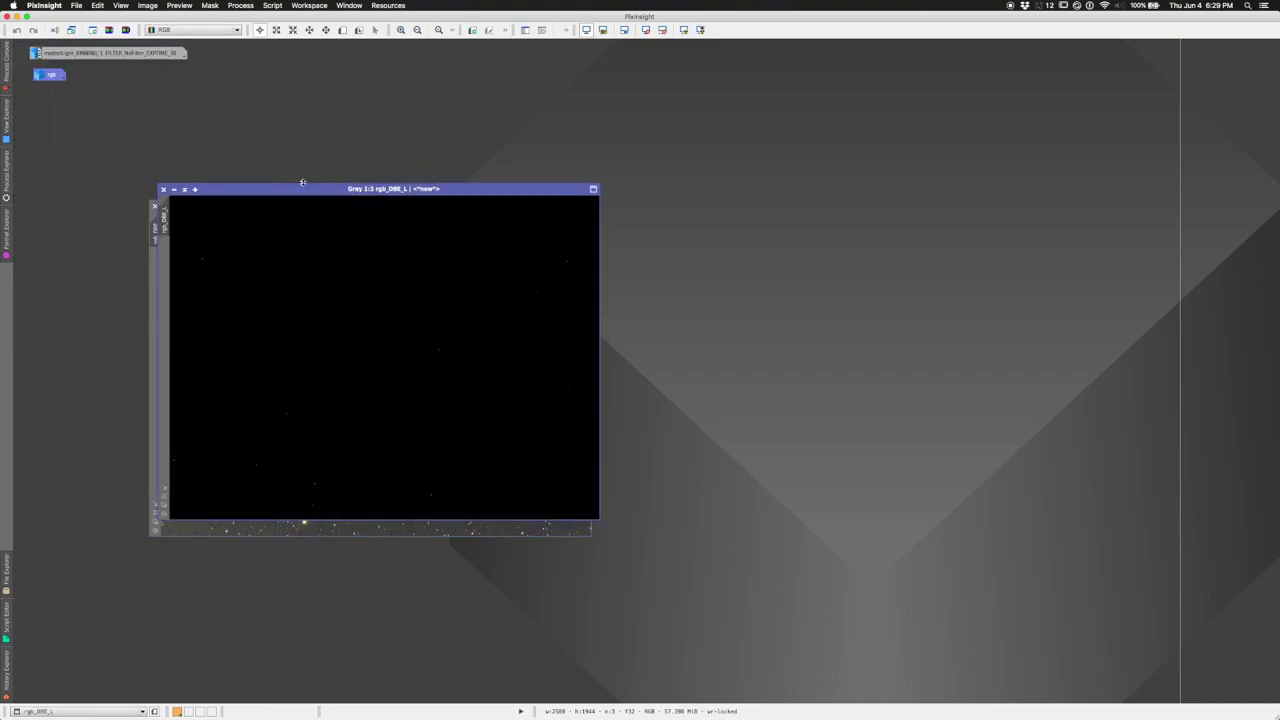
pyautogui.moveTo(304, 186); pyautogui.dragTo(785, 218)
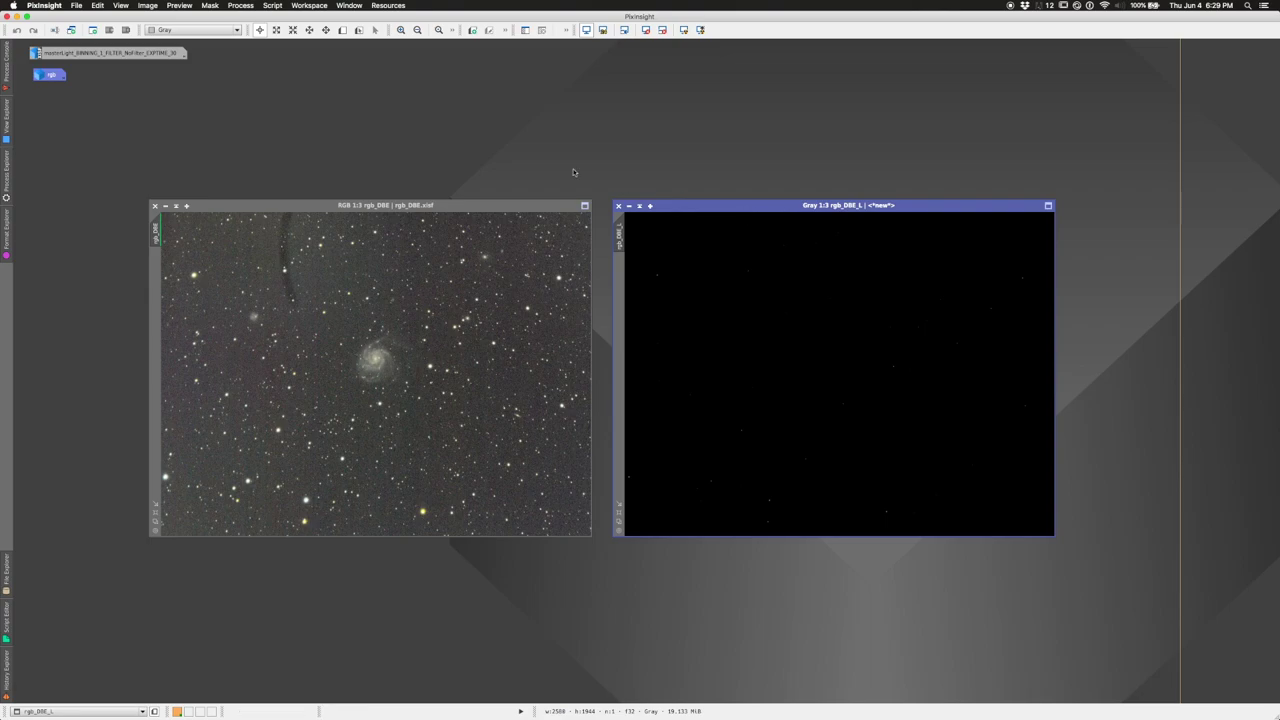
pyautogui.click(245, 6)
pyautogui.moveTo(300, 255)
pyautogui.click(405, 291)
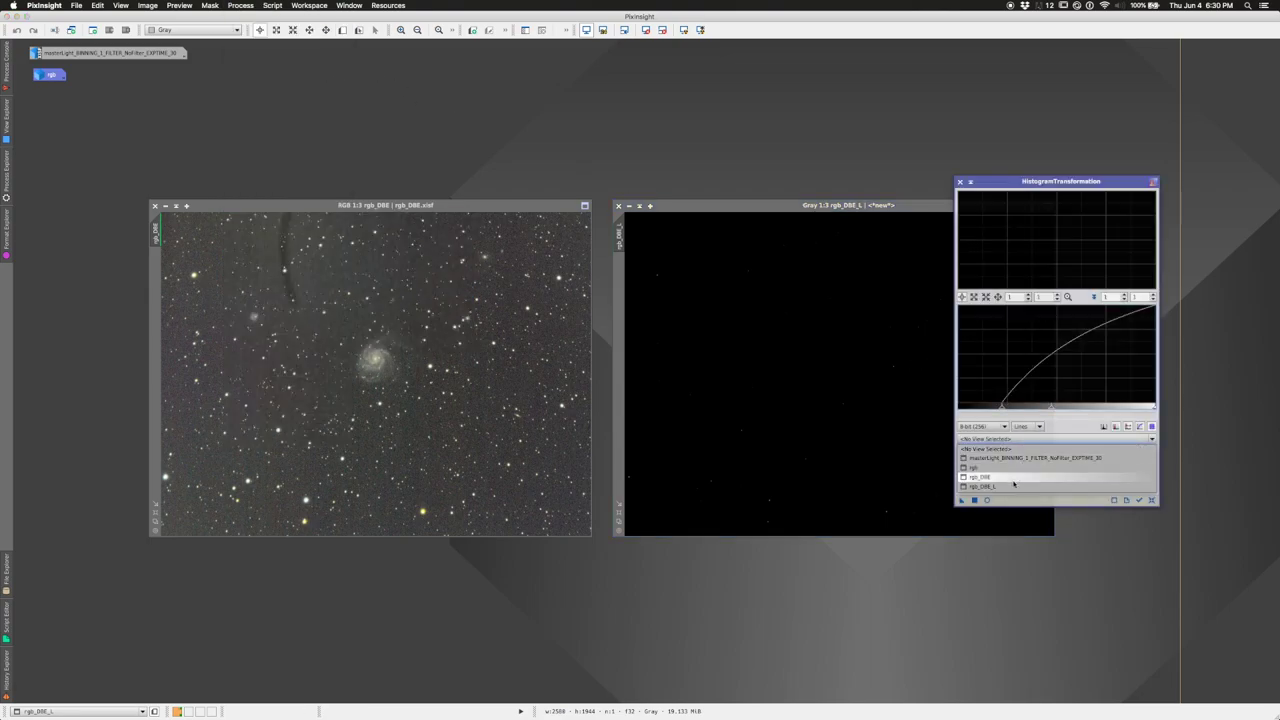
pyautogui.moveTo(1000, 410); pyautogui.dragTo(897, 400)
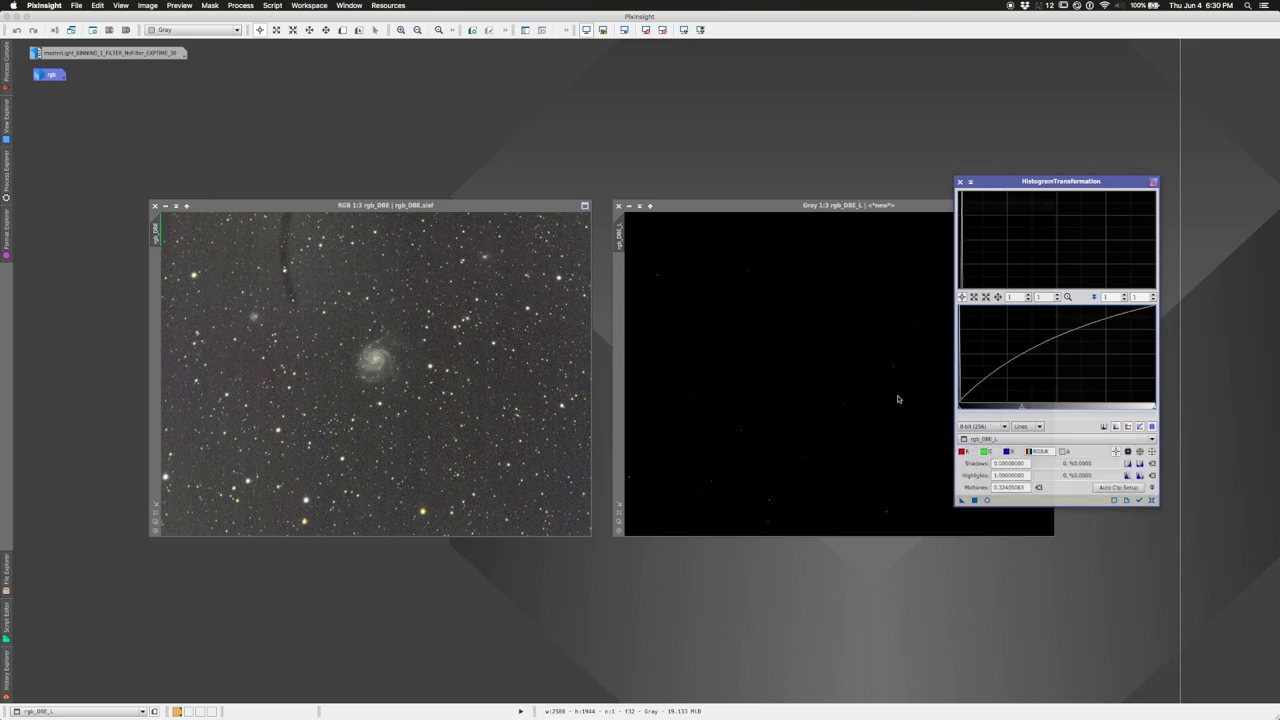
pyautogui.moveTo(1021, 408); pyautogui.dragTo(968, 407)
pyautogui.click(975, 501)
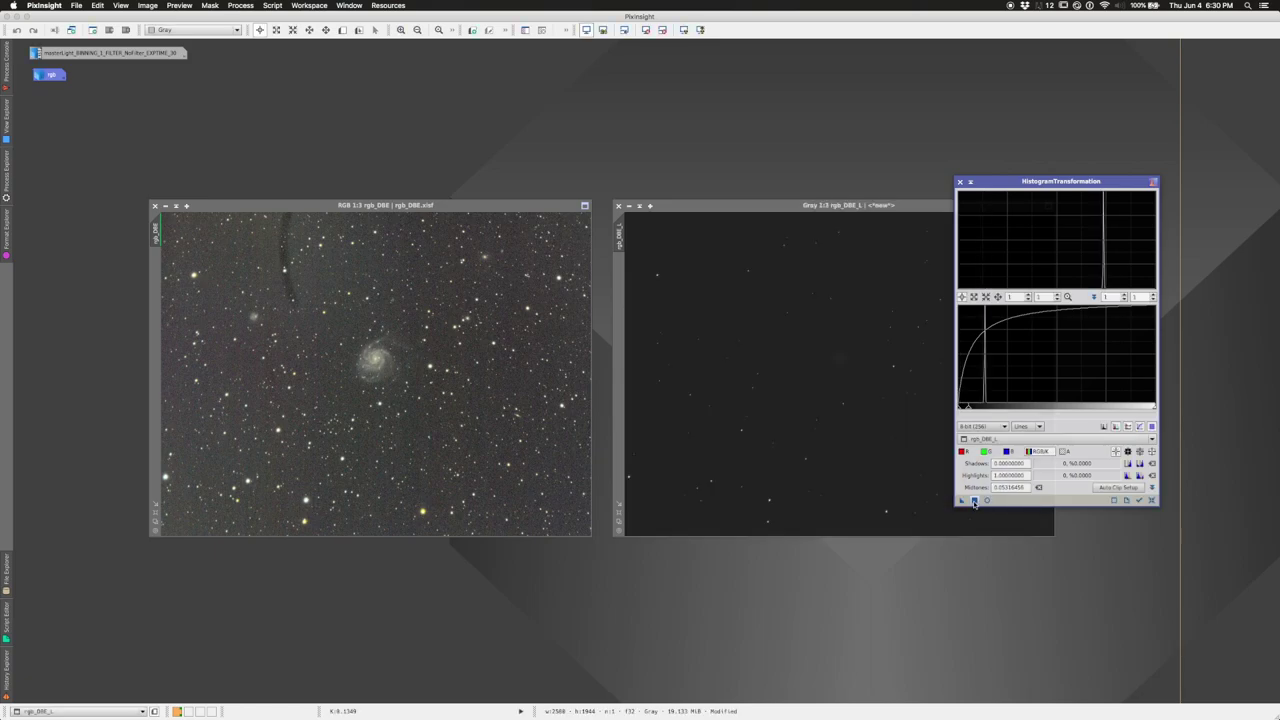
# - Stretch rgb_DBE_L twice more with shadows about 0.225 and midtones about 0.167, then about 0.265, and close HistogramTransformation
pyautogui.moveTo(968, 410); pyautogui.dragTo(1003, 409)
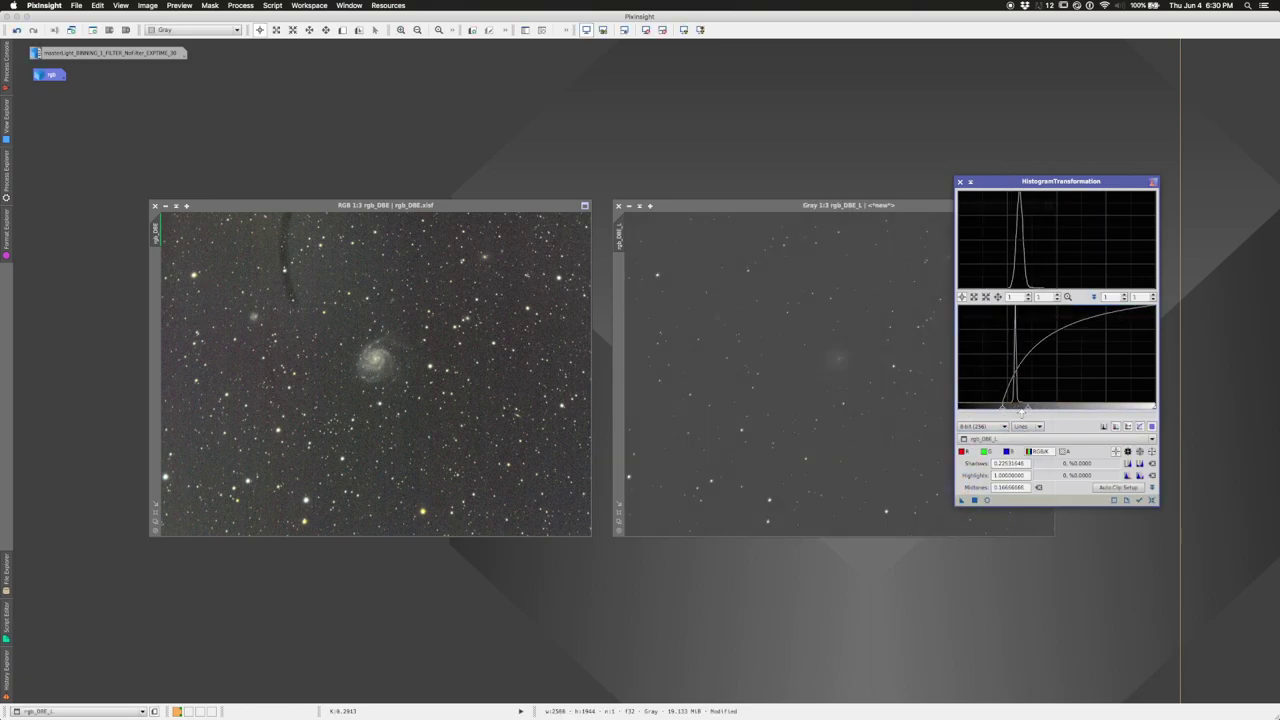
pyautogui.click(977, 501)
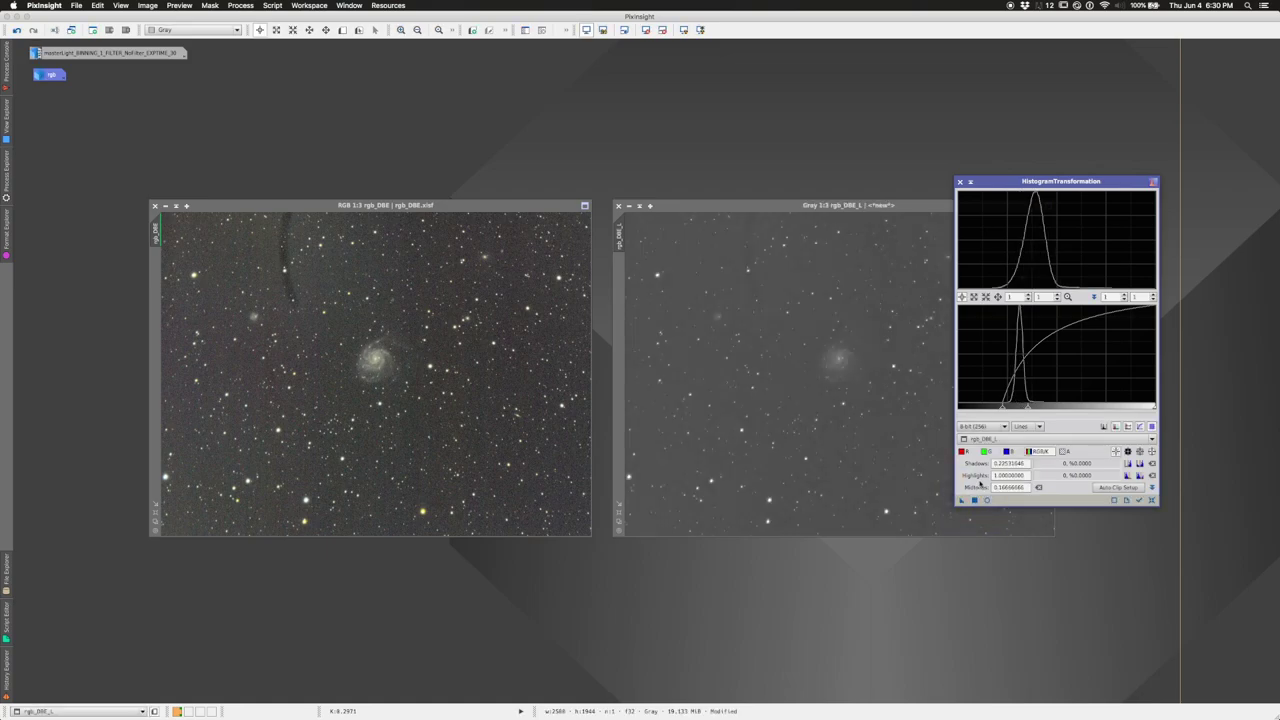
pyautogui.moveTo(1025, 410); pyautogui.dragTo(1042, 411)
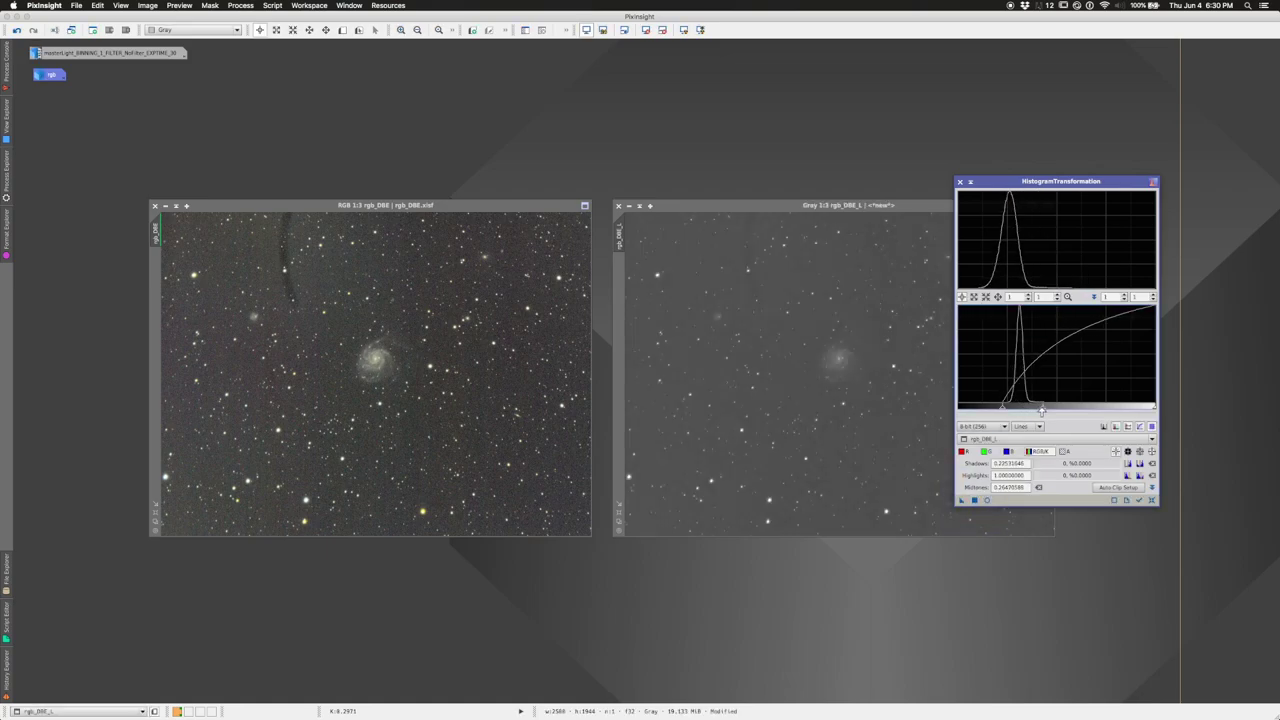
pyautogui.click(976, 500)
pyautogui.click(959, 181)
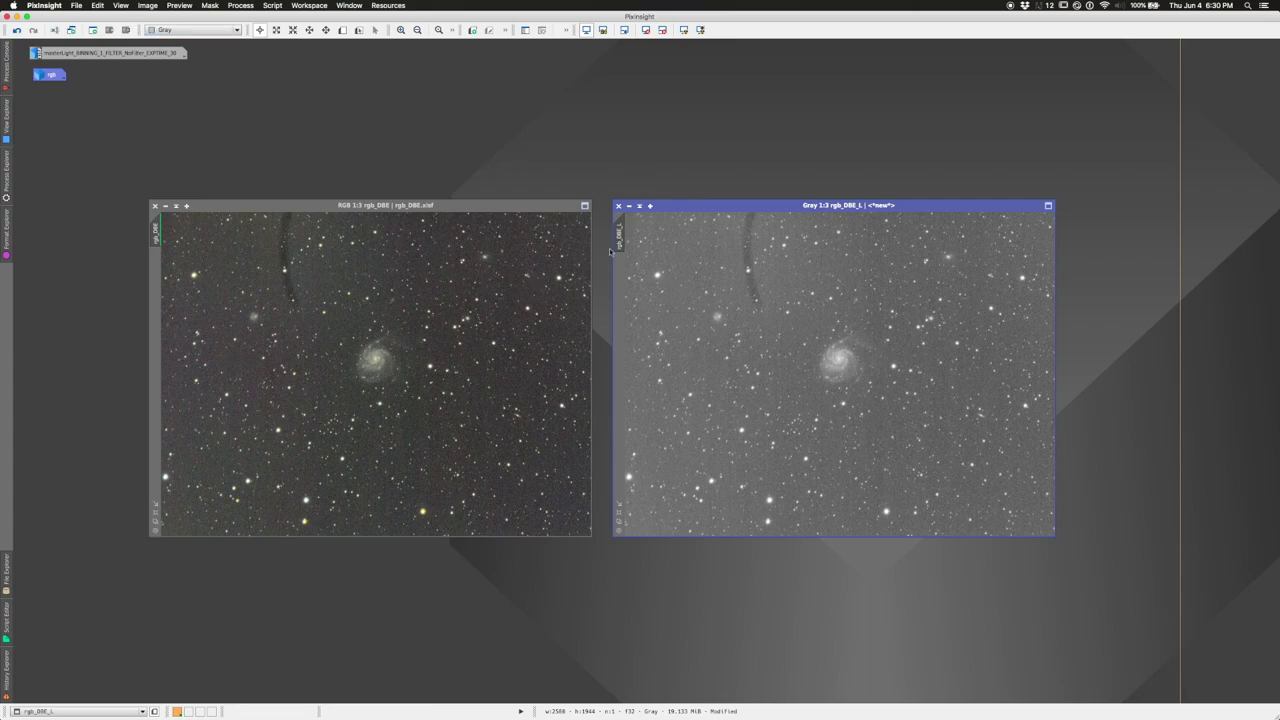
# - Mask the rgb_DBE image with the inverted rgb_DBE_L luminance image and hide the mask overlay
pyautogui.moveTo(619, 237); pyautogui.dragTo(160, 268)
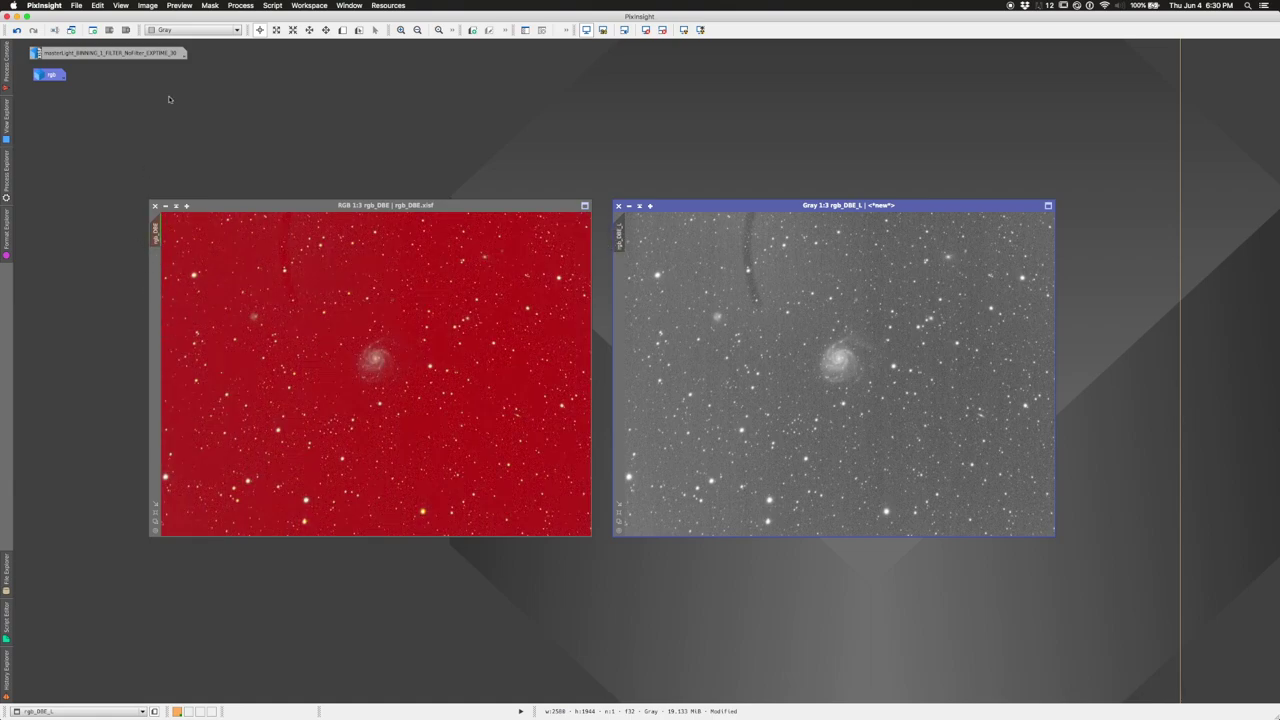
pyautogui.click(209, 5)
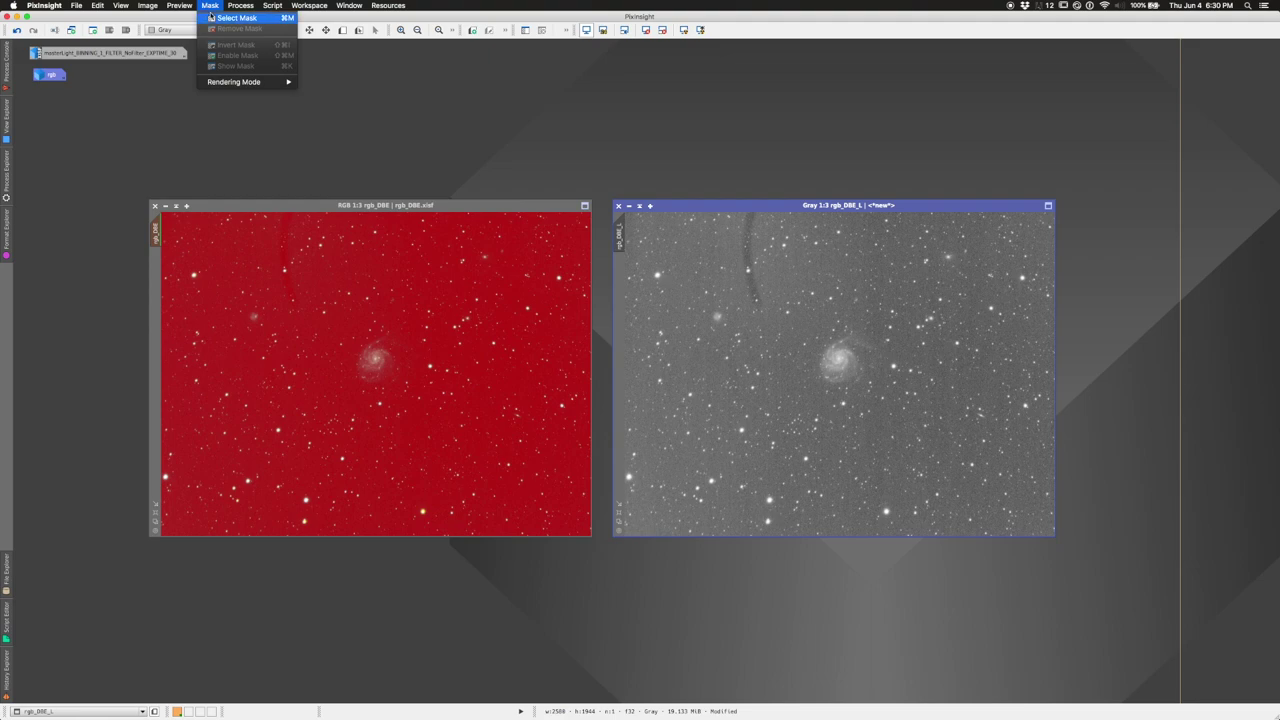
pyautogui.press('Escape')
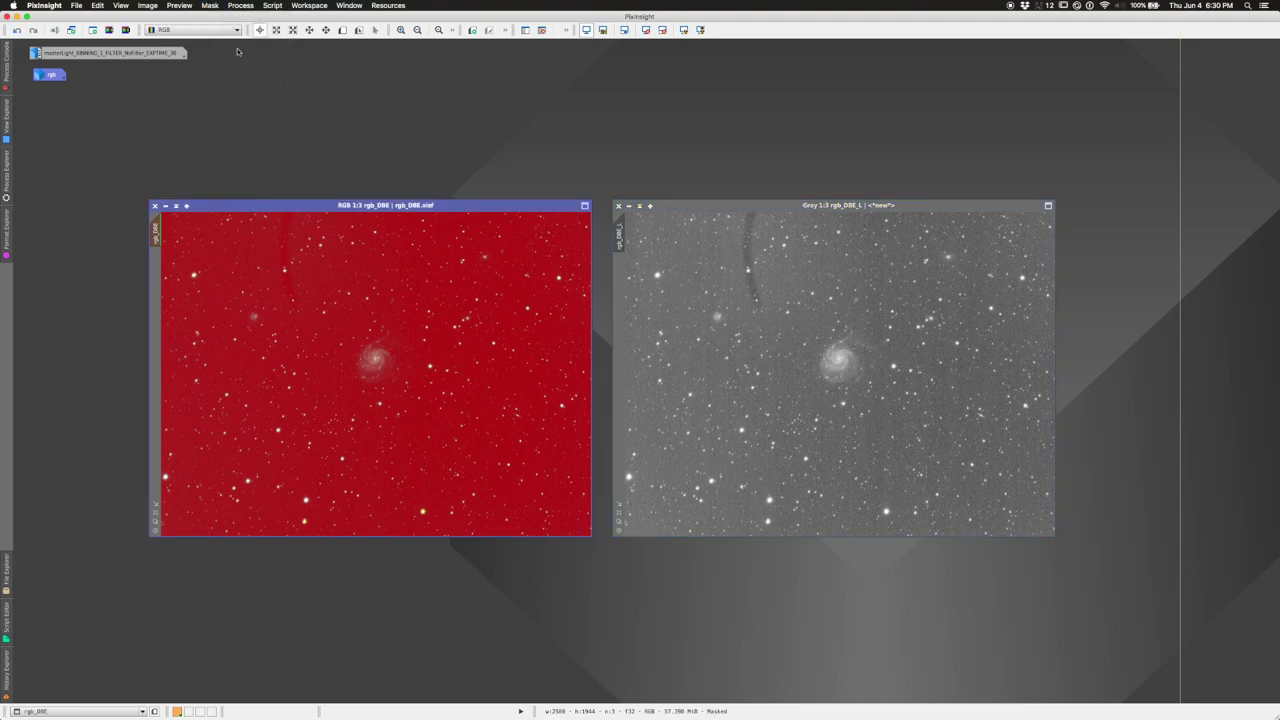
pyautogui.click(211, 6)
pyautogui.click(232, 45)
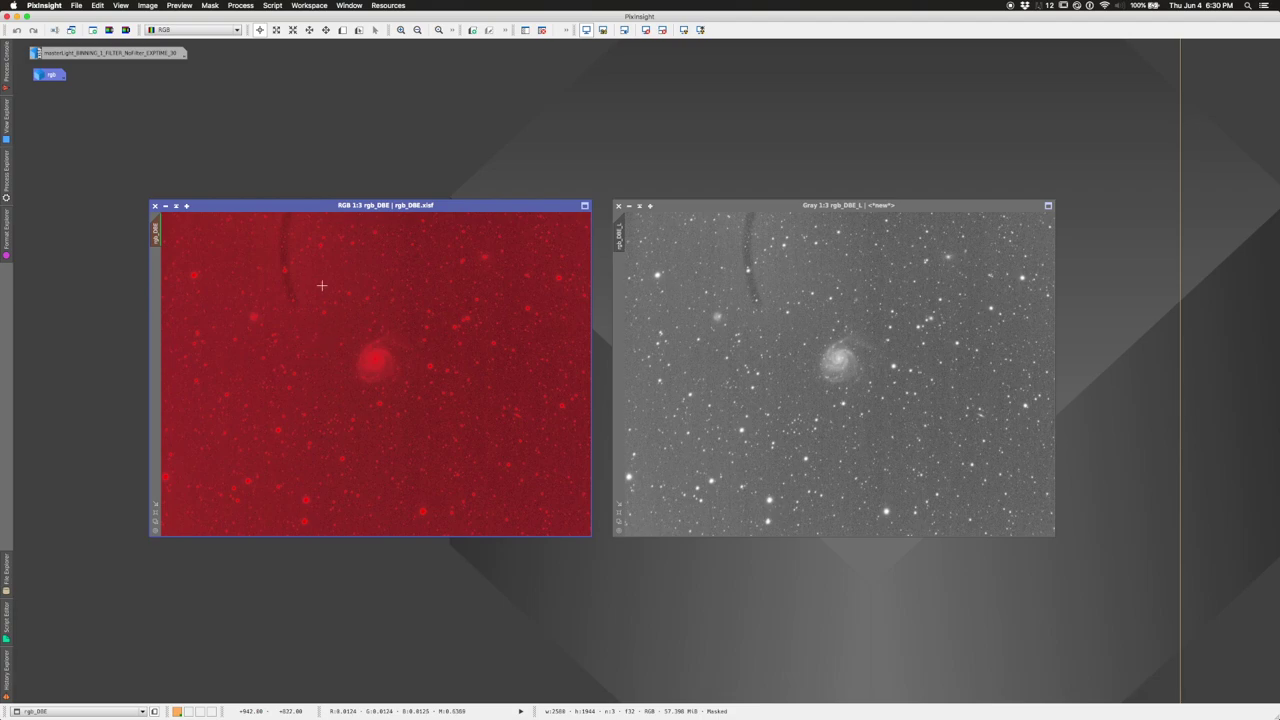
pyautogui.click(210, 6)
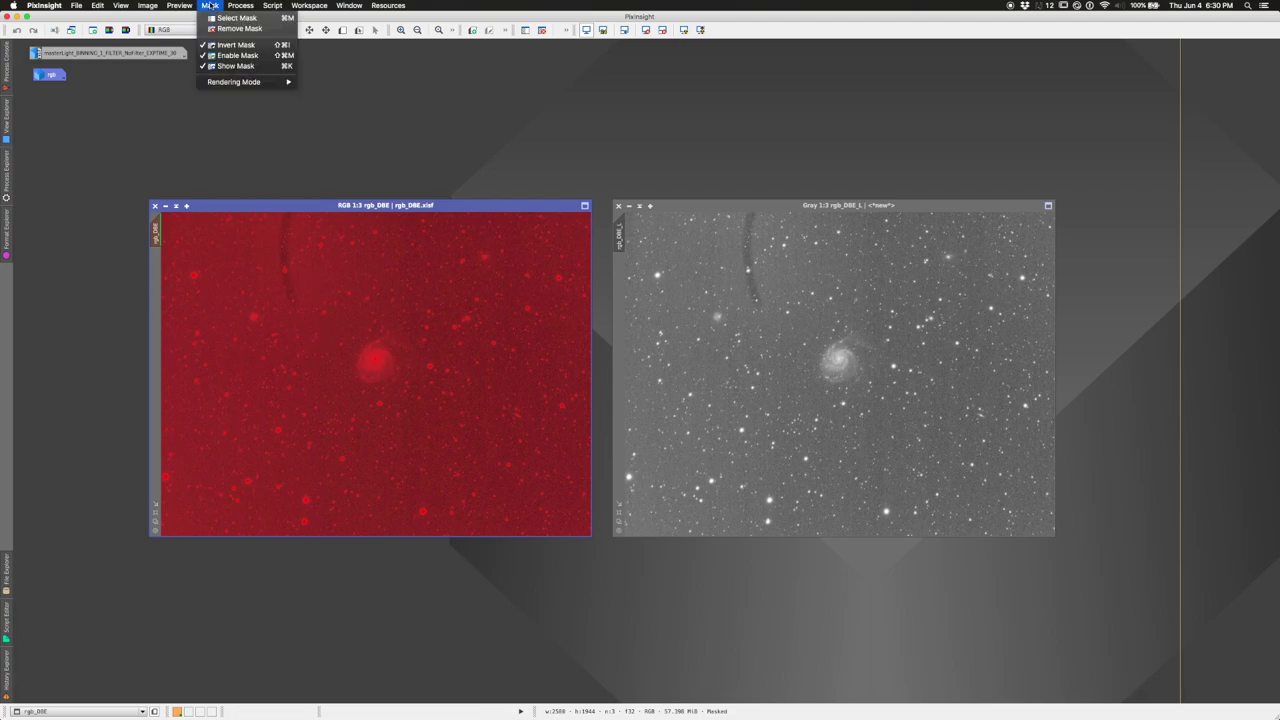
pyautogui.click(206, 66)
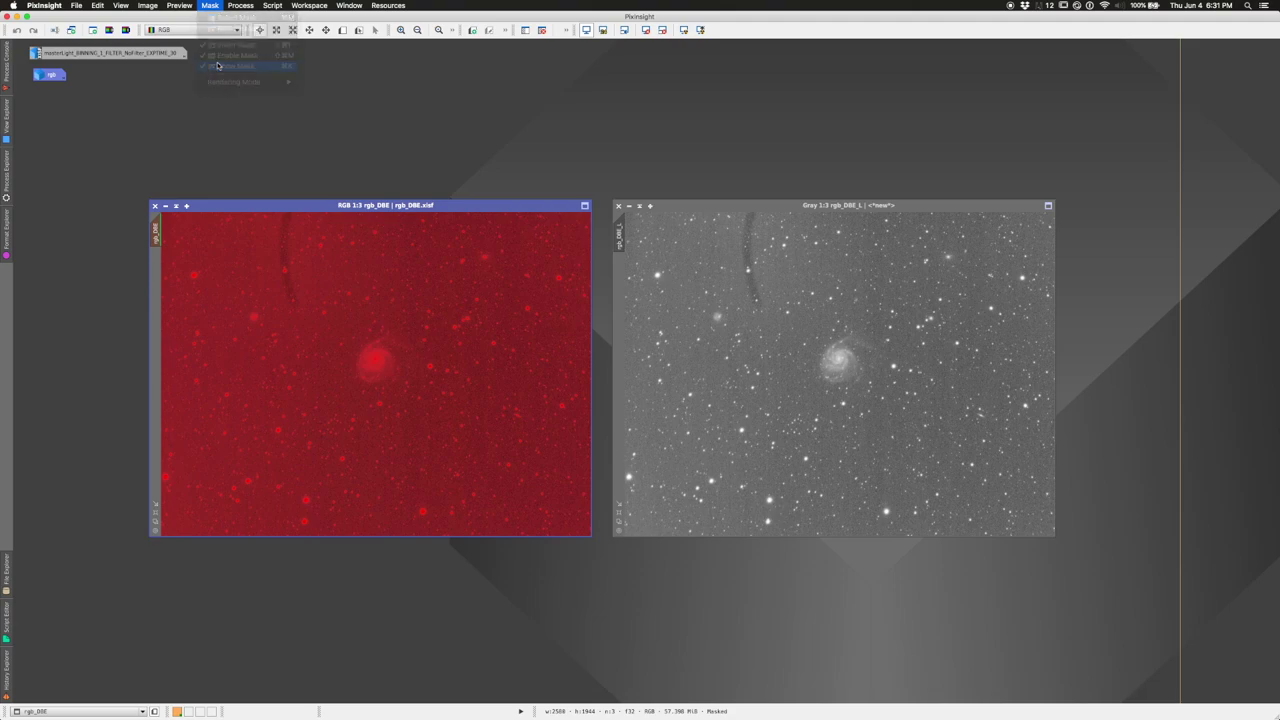
# - Open the MultiscaleMedianTransform process and set its number of layers to 6
pyautogui.click(245, 6)
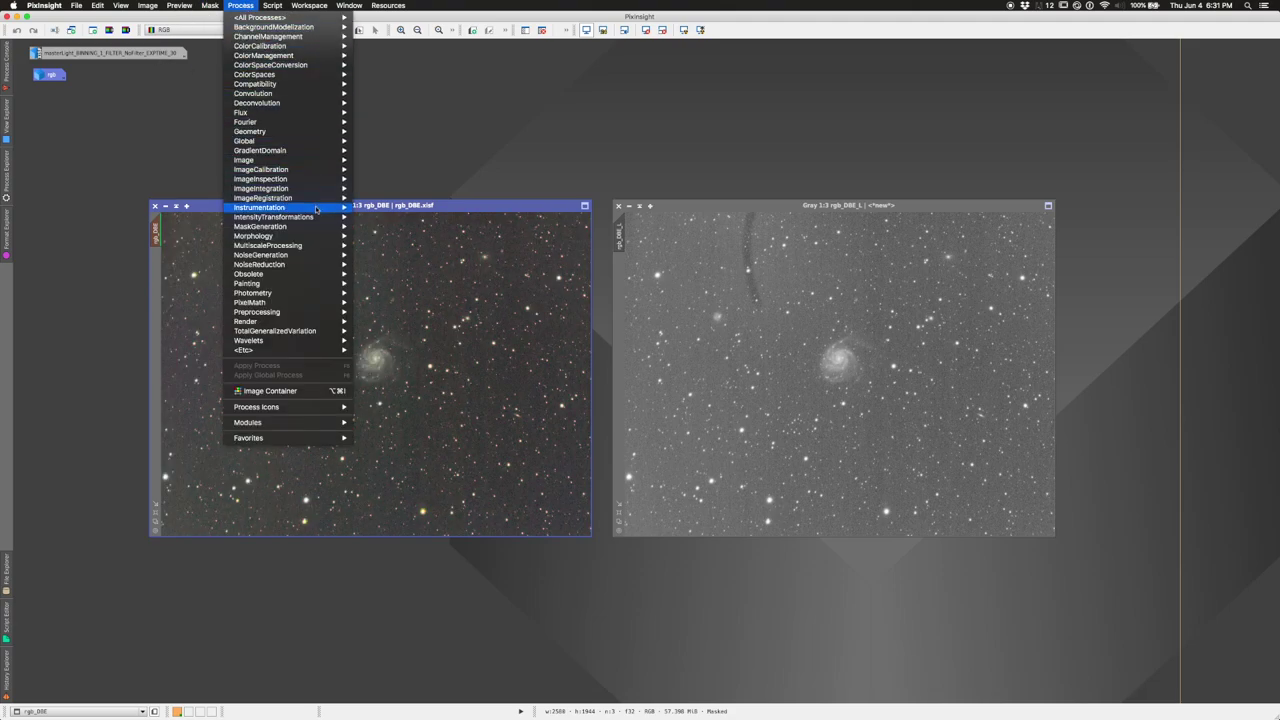
pyautogui.moveTo(323, 246)
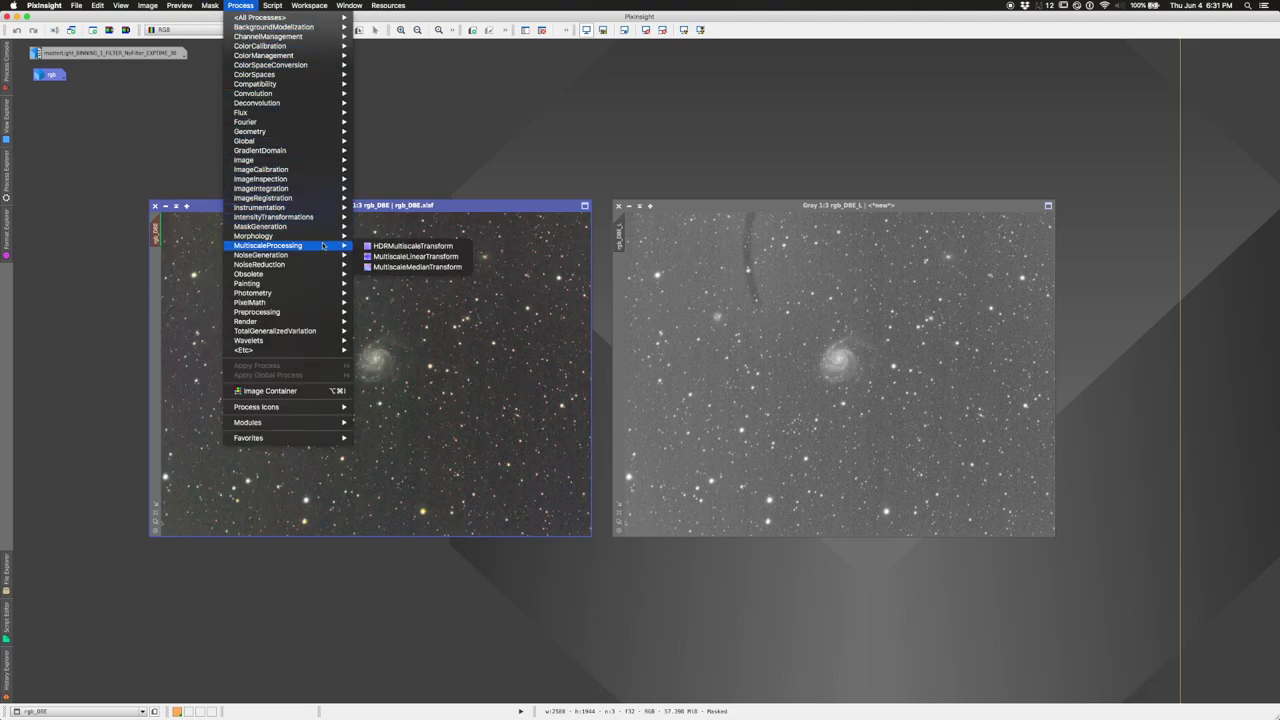
pyautogui.click(394, 267)
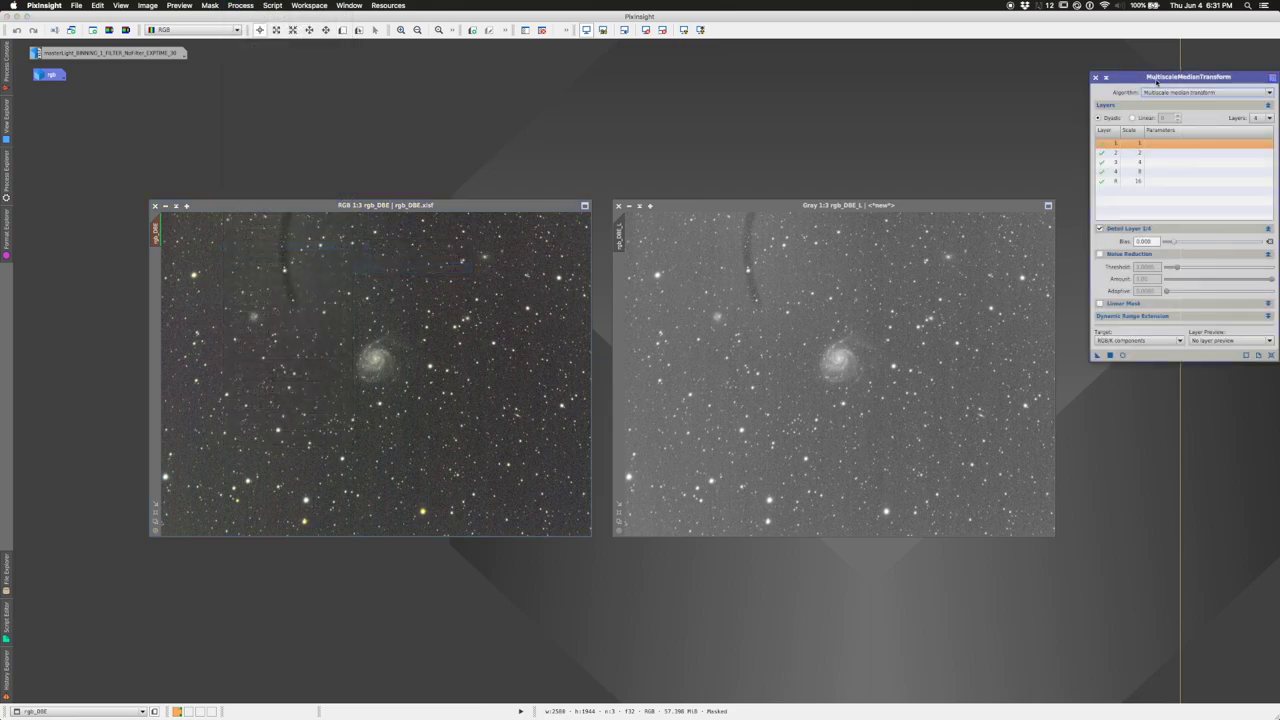
pyautogui.moveTo(1157, 82); pyautogui.dragTo(671, 266)
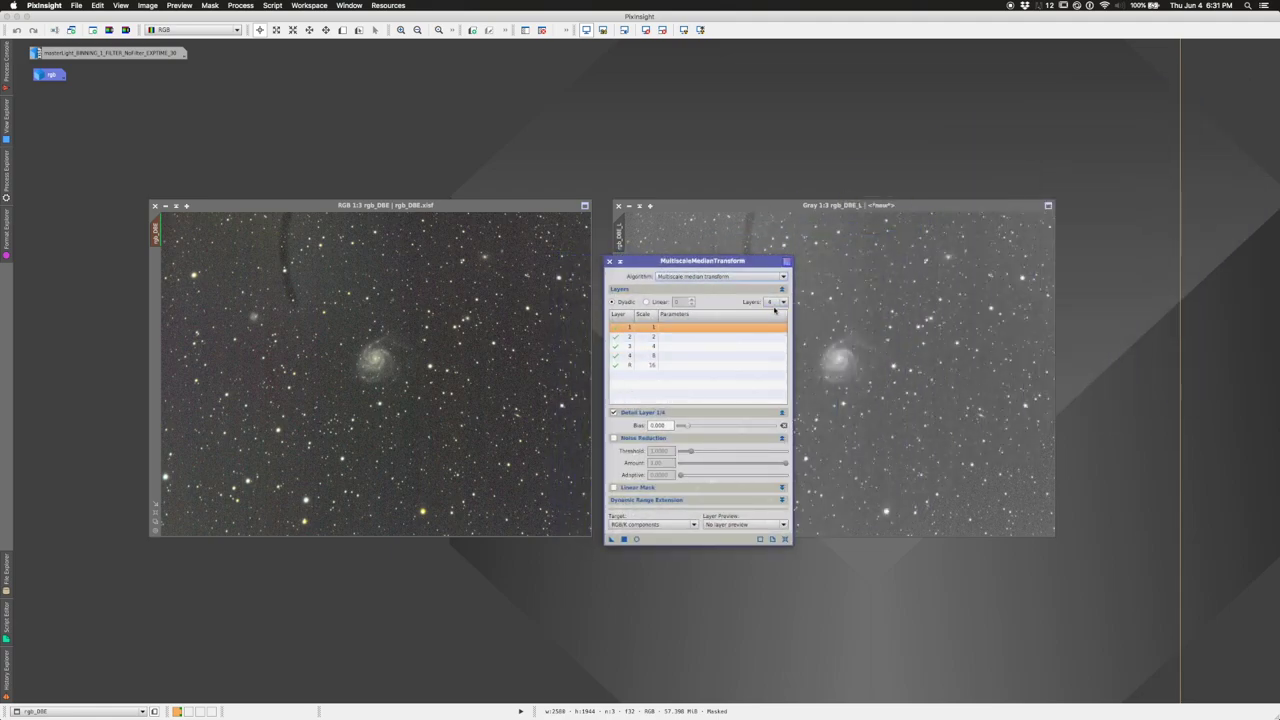
pyautogui.click(775, 302)
pyautogui.click(775, 359)
# - Examine the noise around the galaxy in rgb_DBE at 2:1 against the scales of the wavelet layers
pyautogui.press('super+plus')
pyautogui.press('super+plus')
pyautogui.press('super+plus')
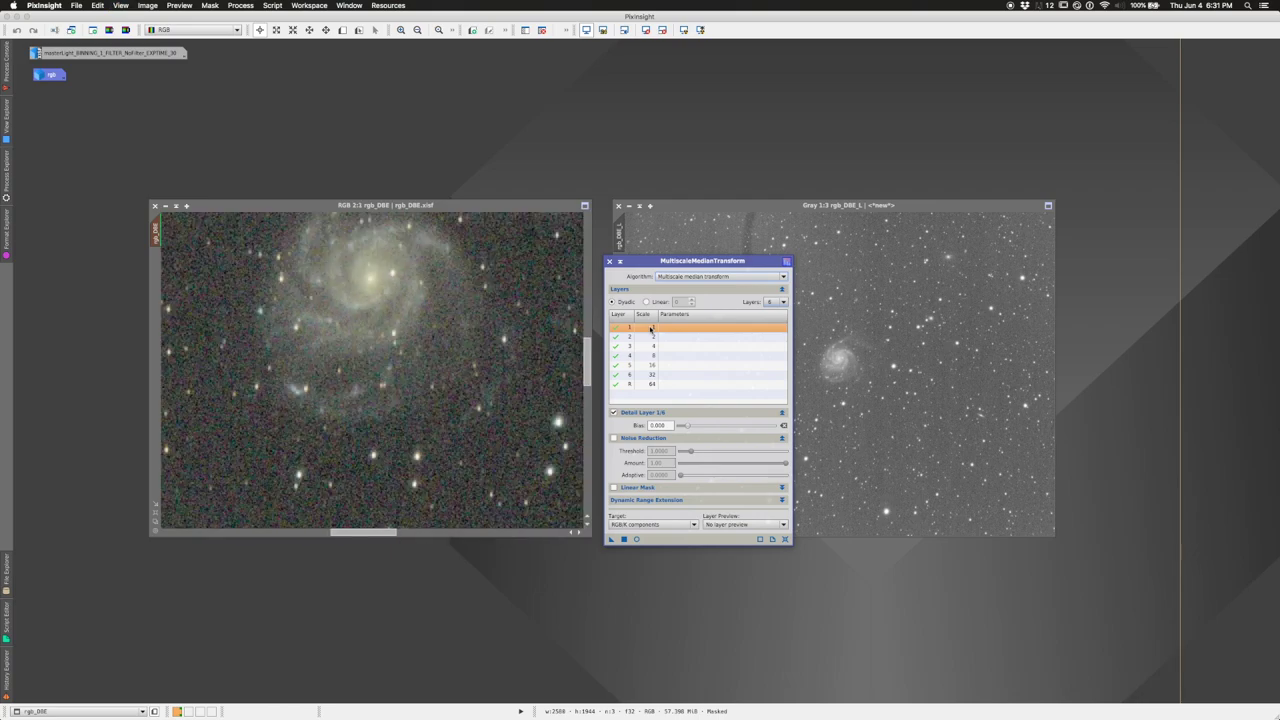
pyautogui.click(651, 376)
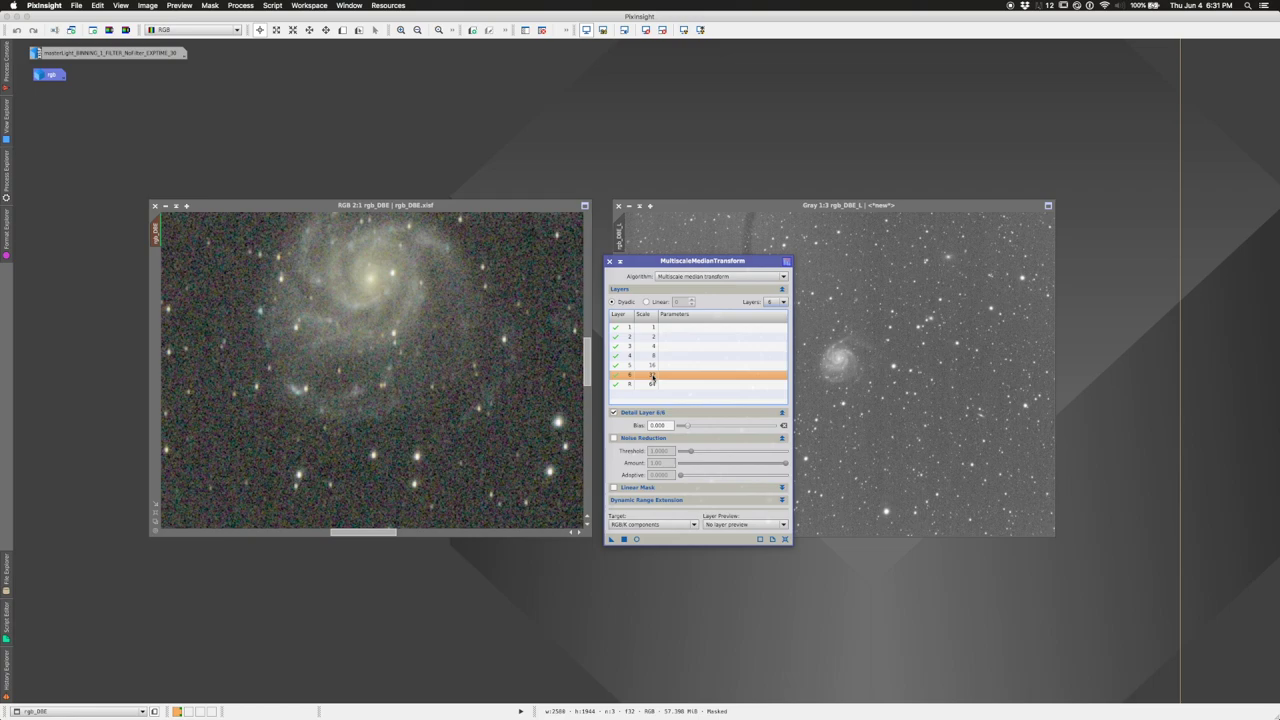
pyautogui.click(628, 385)
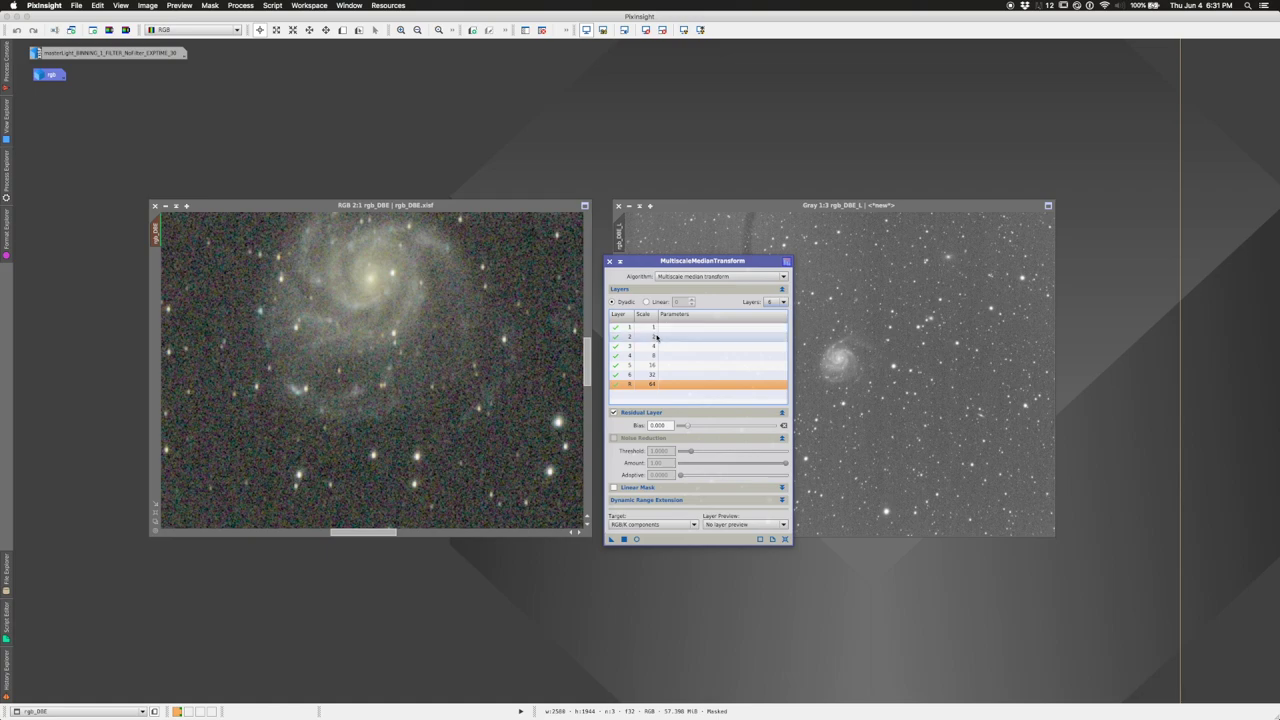
pyautogui.click(589, 345)
pyautogui.moveTo(588, 350)
pyautogui.mouseDown()
pyautogui.moveTo(585, 381)
pyautogui.moveTo(586, 364)
pyautogui.mouseUp()
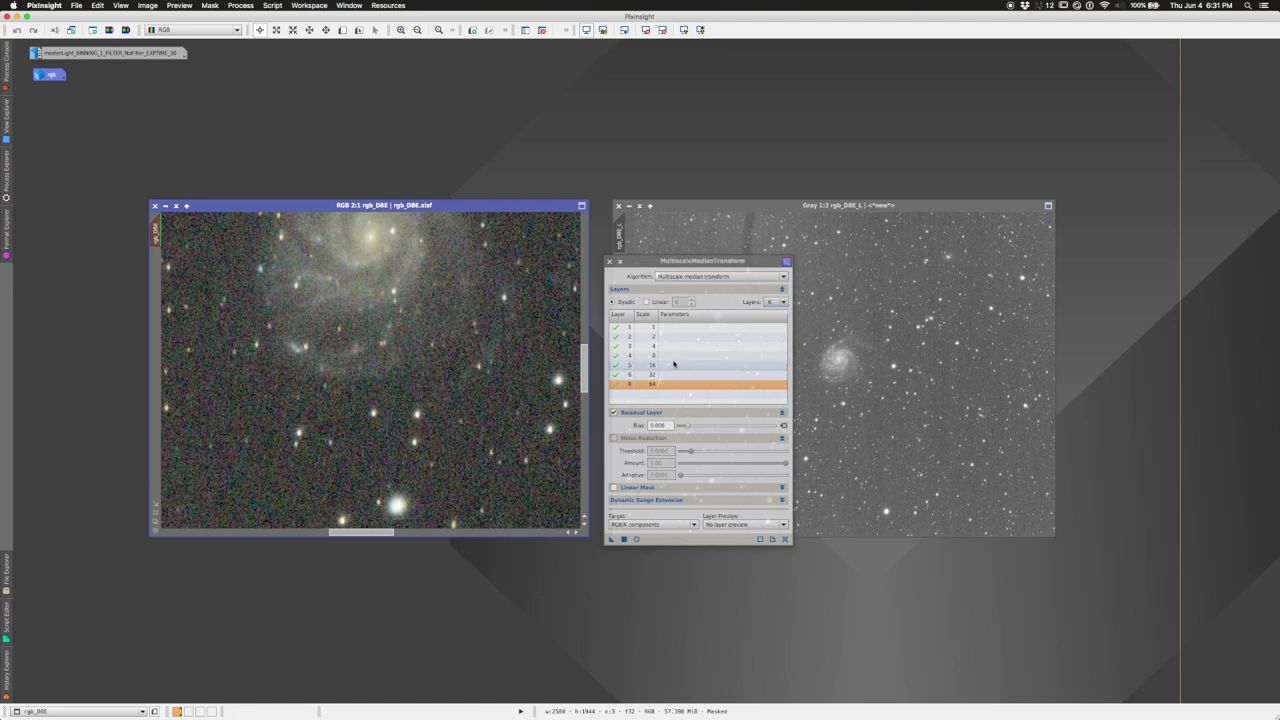
# - Enable noise reduction for the two finest layers, with threshold 7.5 on layer 1 and 5.5 on layer 2
pyautogui.click(678, 328)
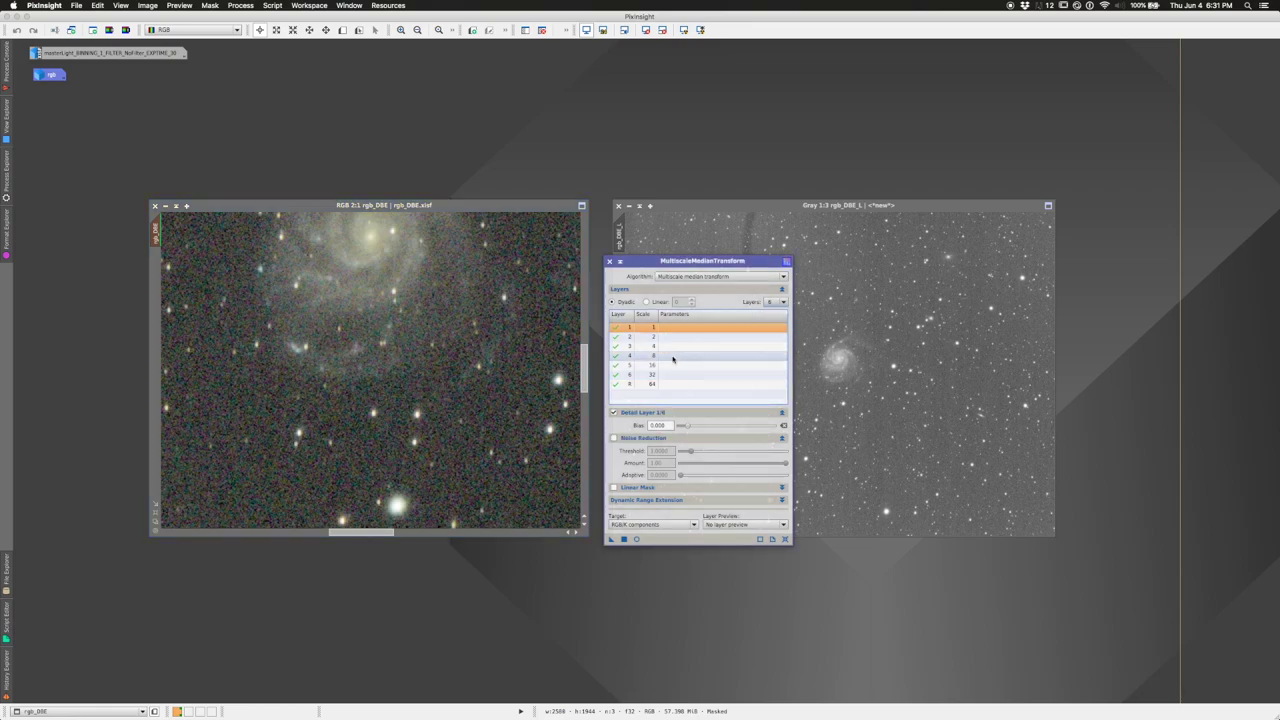
pyautogui.click(614, 438)
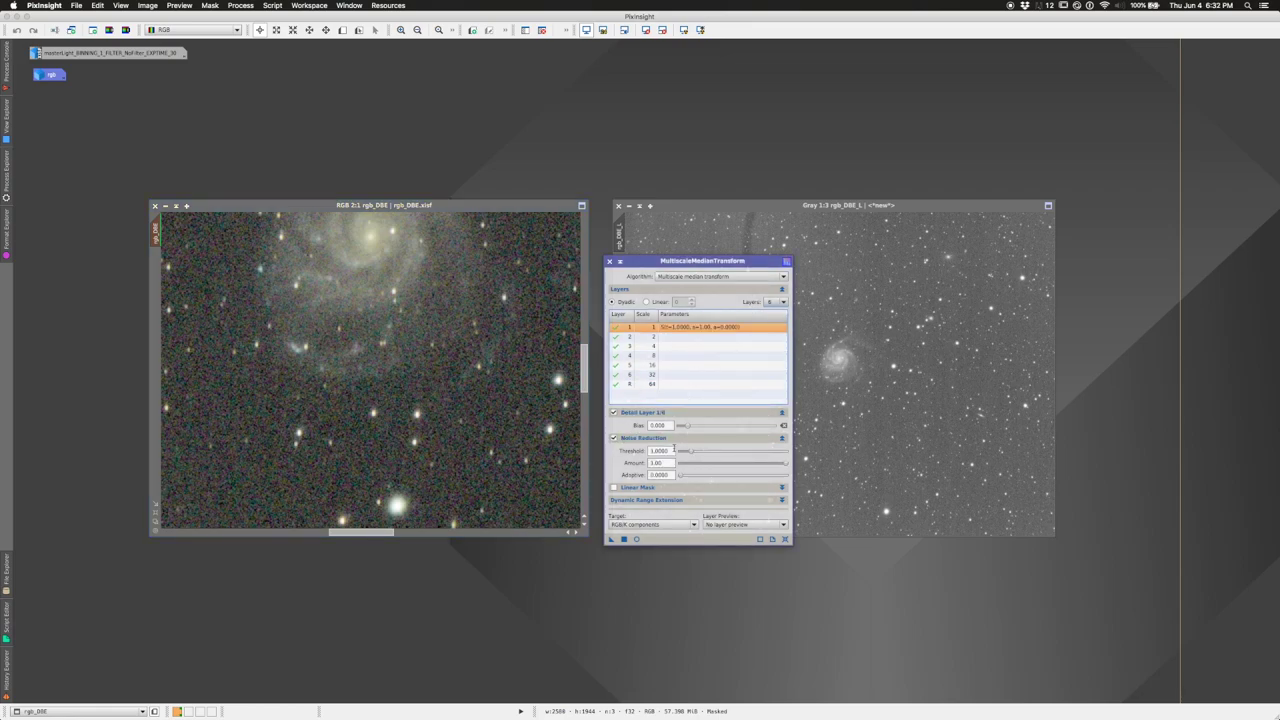
pyautogui.moveTo(691, 451); pyautogui.dragTo(759, 455)
pyautogui.click(665, 337)
pyautogui.click(613, 438)
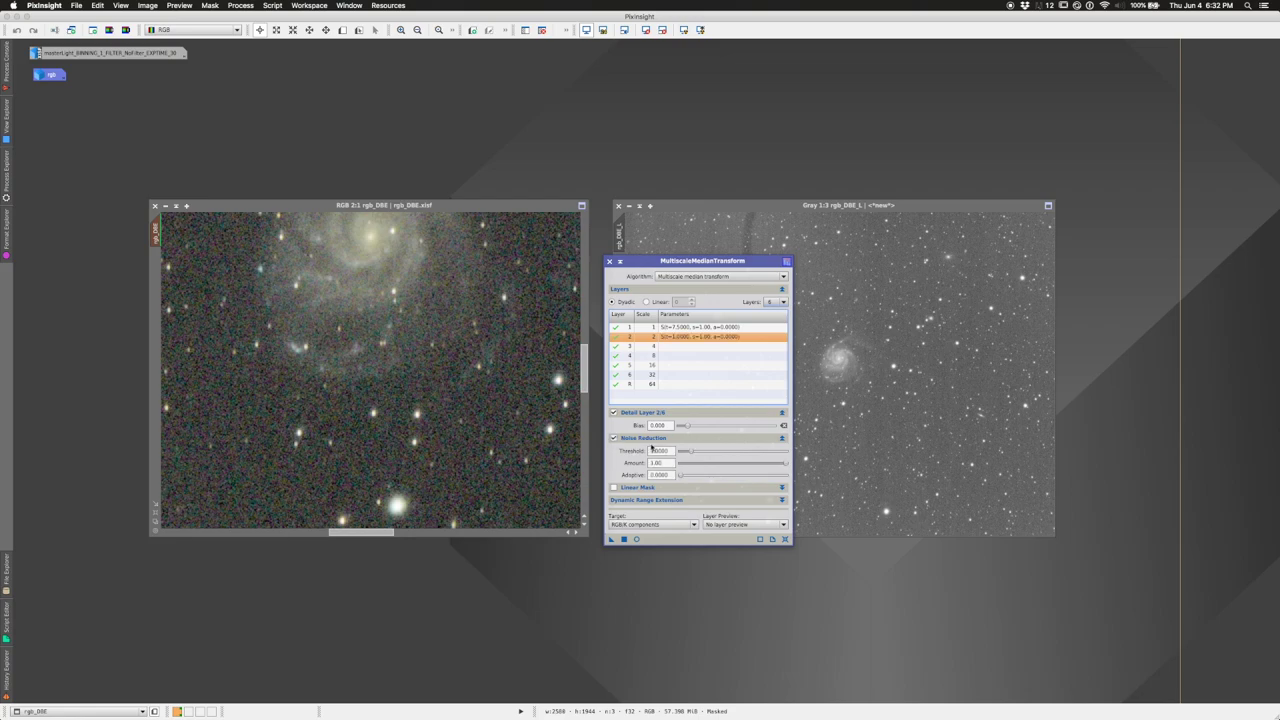
pyautogui.moveTo(692, 451); pyautogui.dragTo(744, 457)
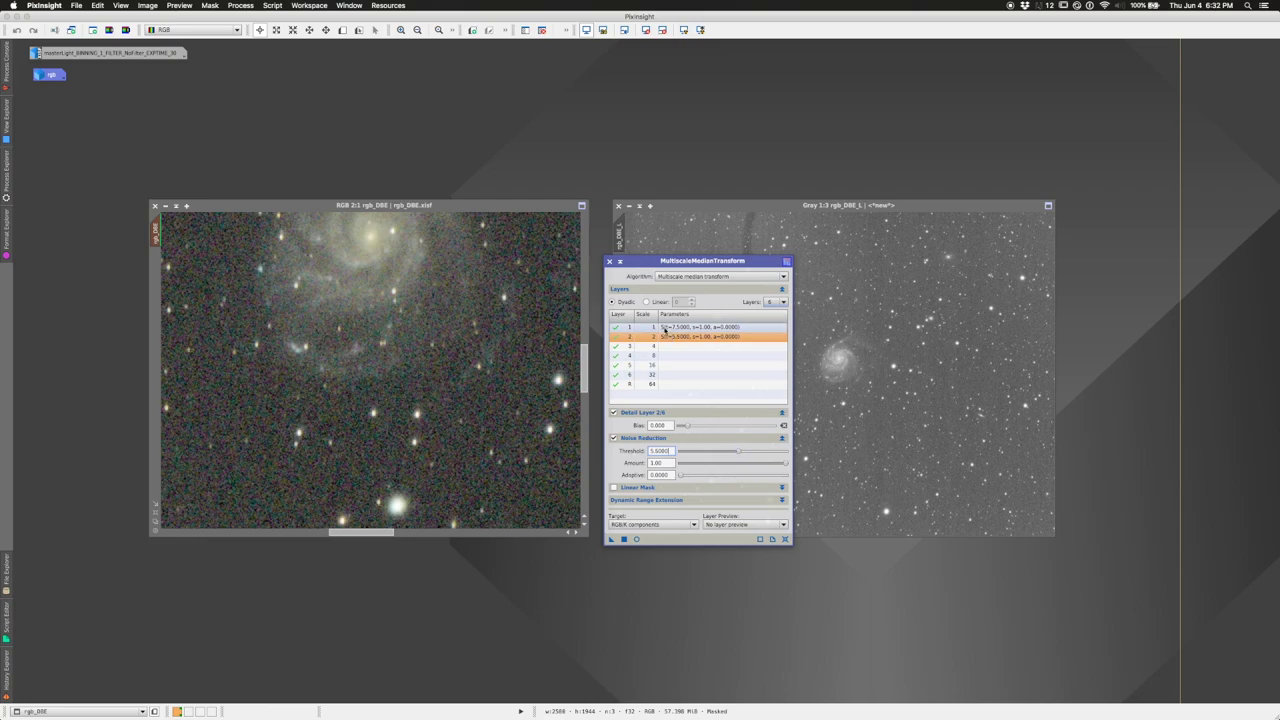
# - Enable noise reduction on layer 3 with threshold 3.5 and on layer 4 with threshold 3.0
pyautogui.click(675, 346)
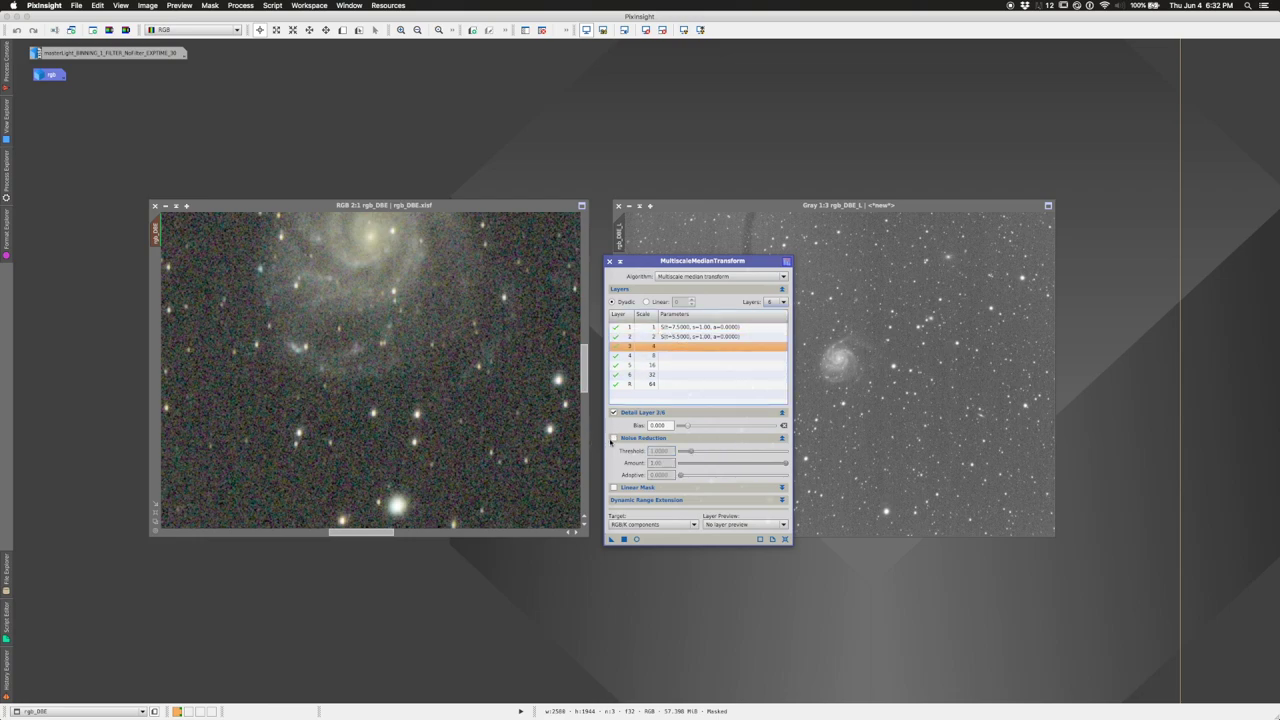
pyautogui.click(613, 438)
pyautogui.moveTo(687, 453); pyautogui.dragTo(718, 453)
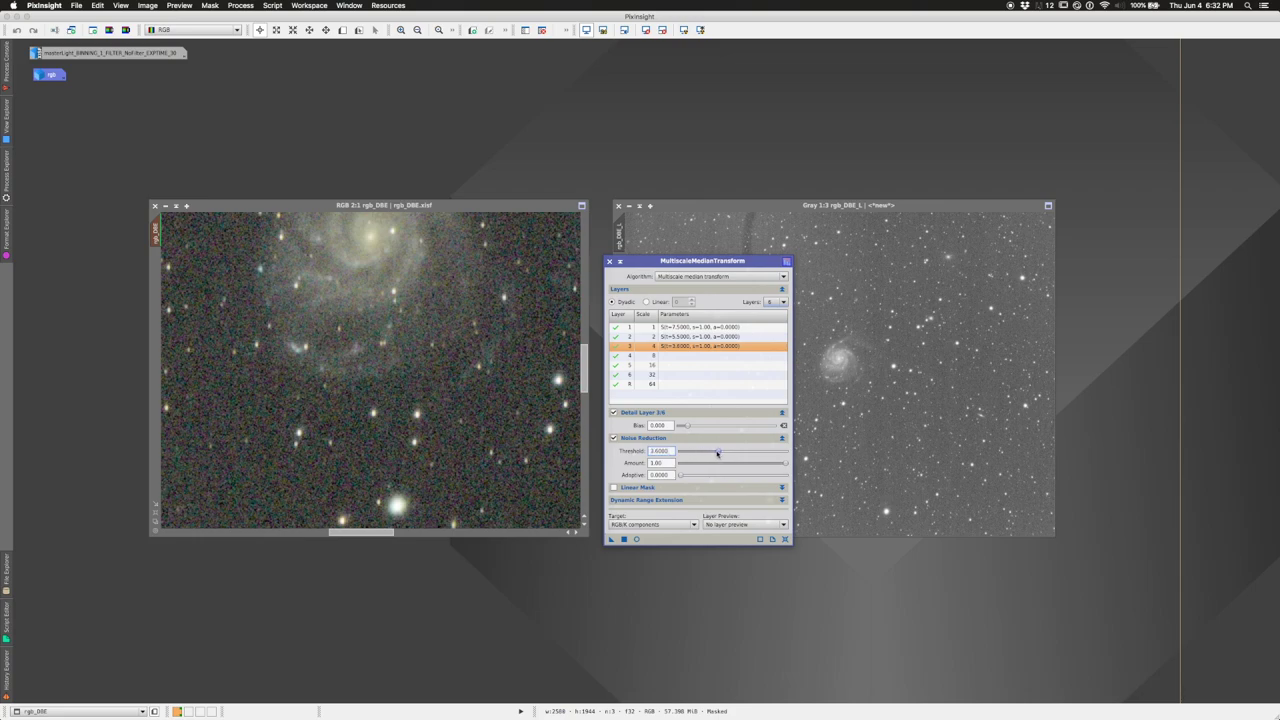
pyautogui.click(663, 356)
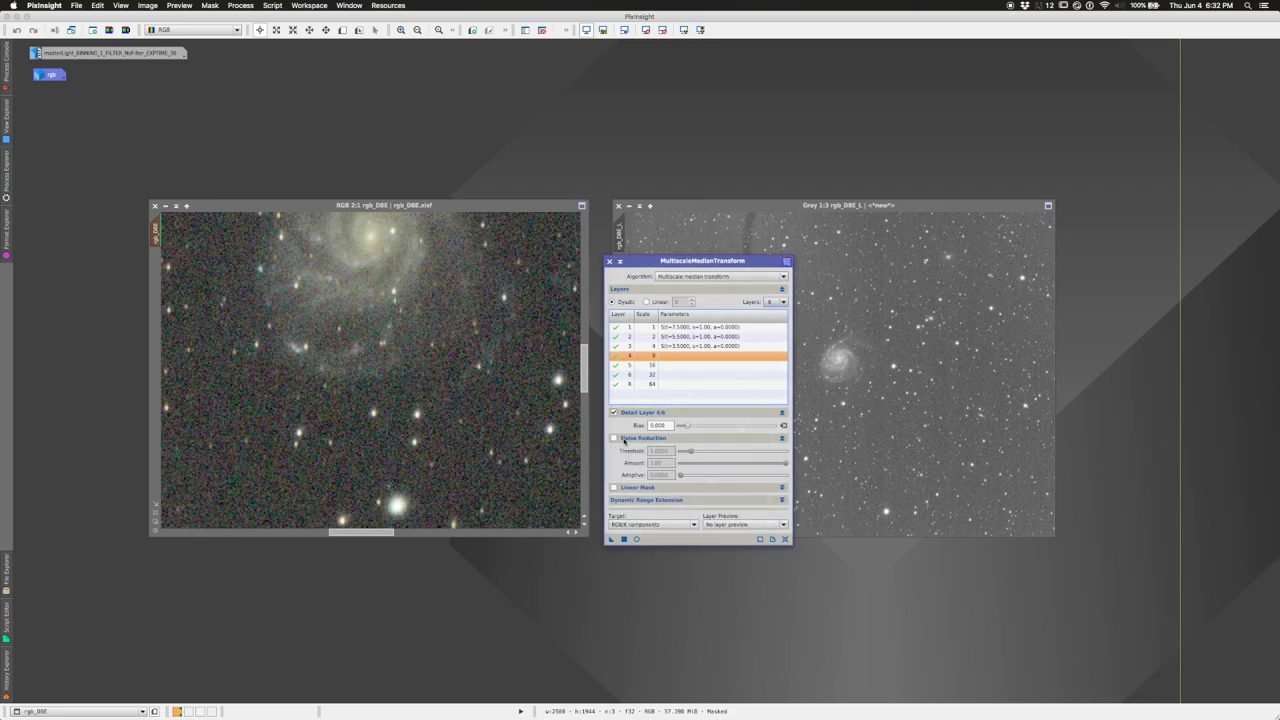
pyautogui.click(613, 438)
pyautogui.moveTo(695, 454); pyautogui.dragTo(716, 452)
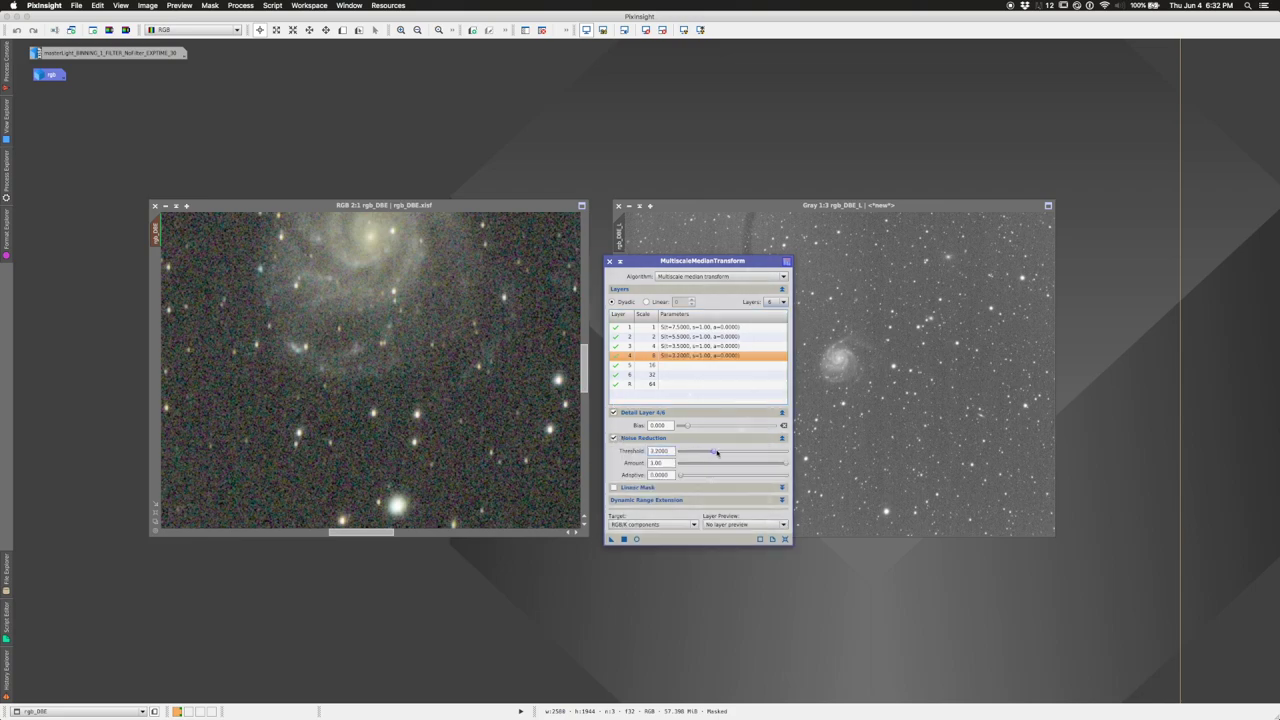
# - Enable noise reduction on layer 5 with threshold 2.5 and on layer 6 with threshold 1.5
pyautogui.click(685, 368)
pyautogui.click(616, 438)
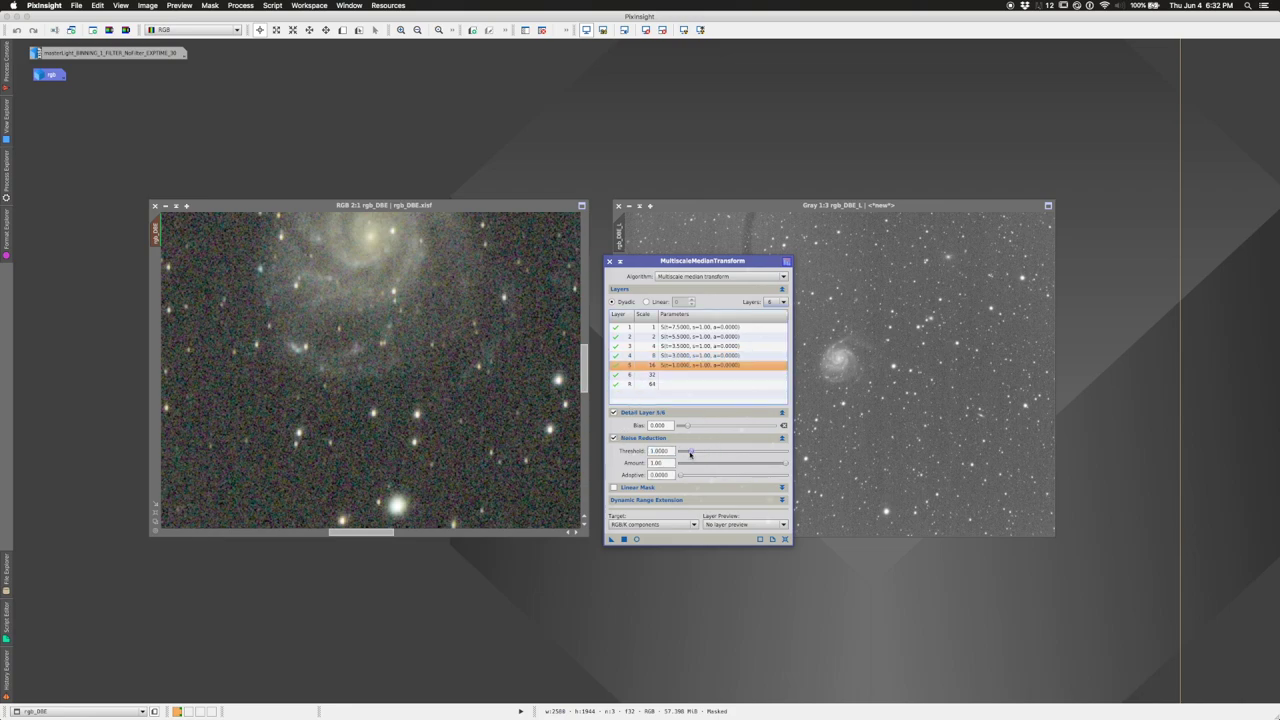
pyautogui.moveTo(691, 451); pyautogui.dragTo(711, 453)
pyautogui.click(713, 375)
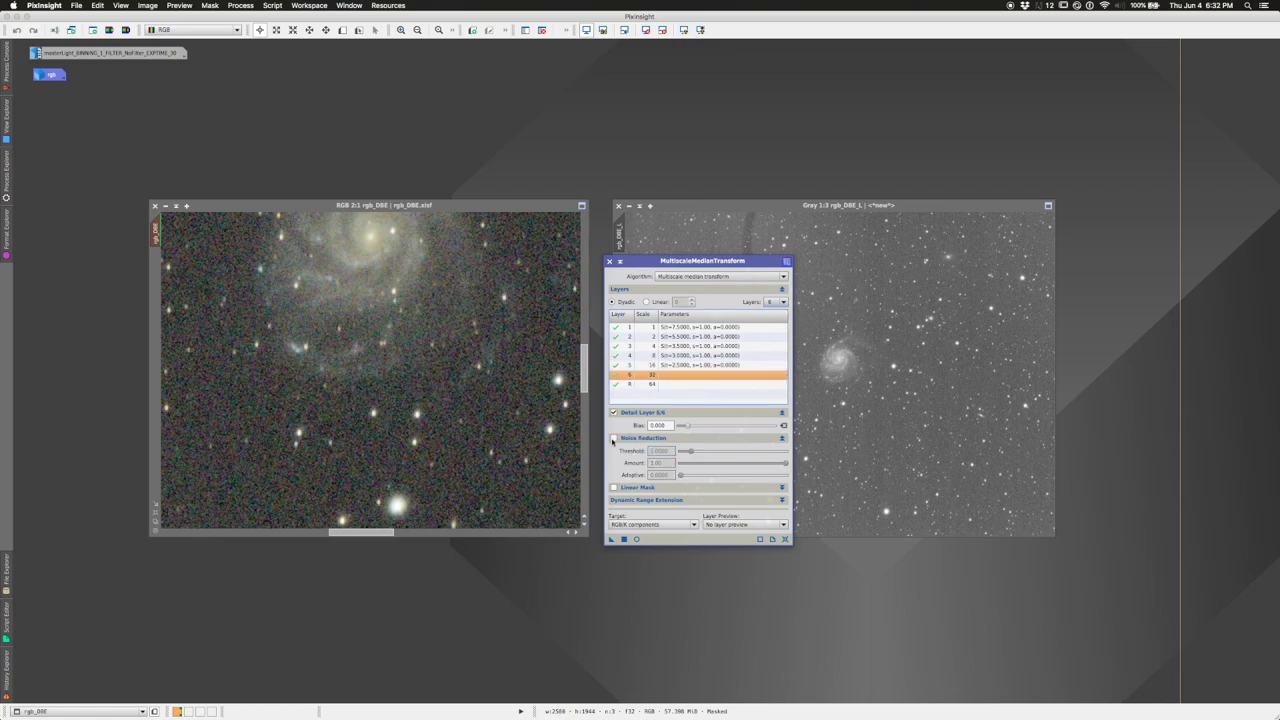
pyautogui.click(614, 438)
pyautogui.moveTo(694, 454); pyautogui.dragTo(697, 454)
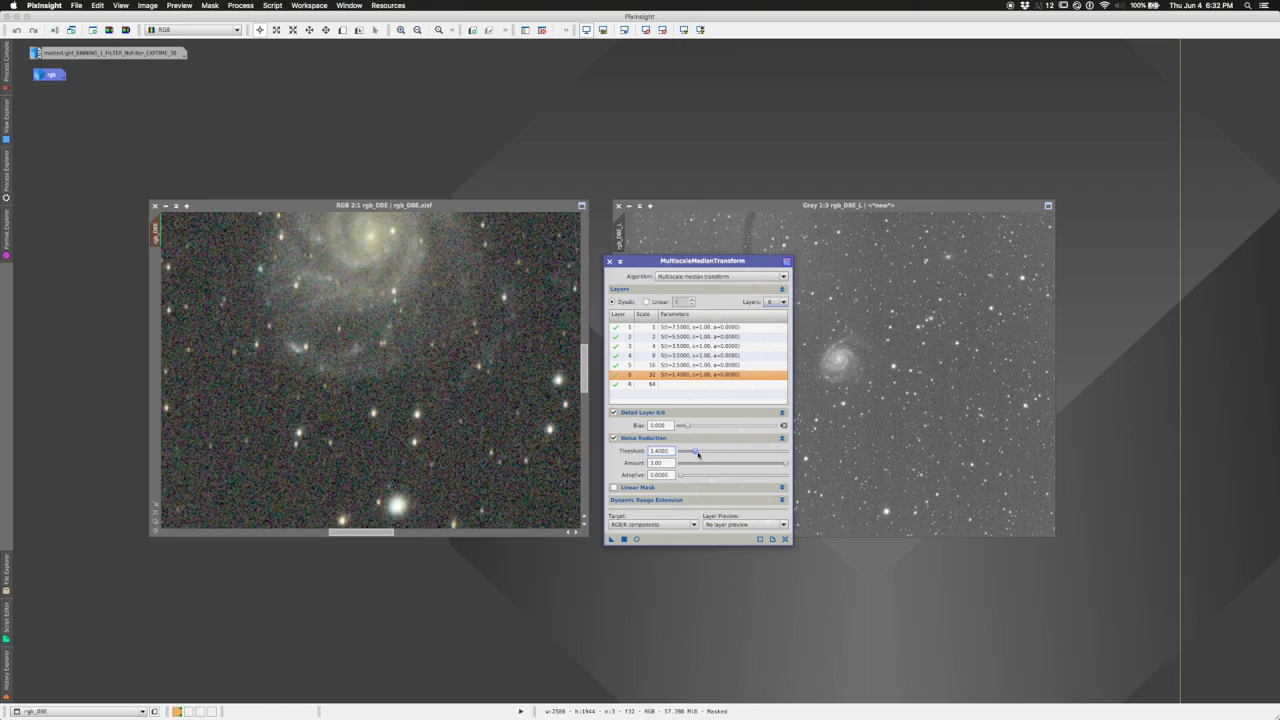
pyautogui.moveTo(698, 454); pyautogui.dragTo(700, 454)
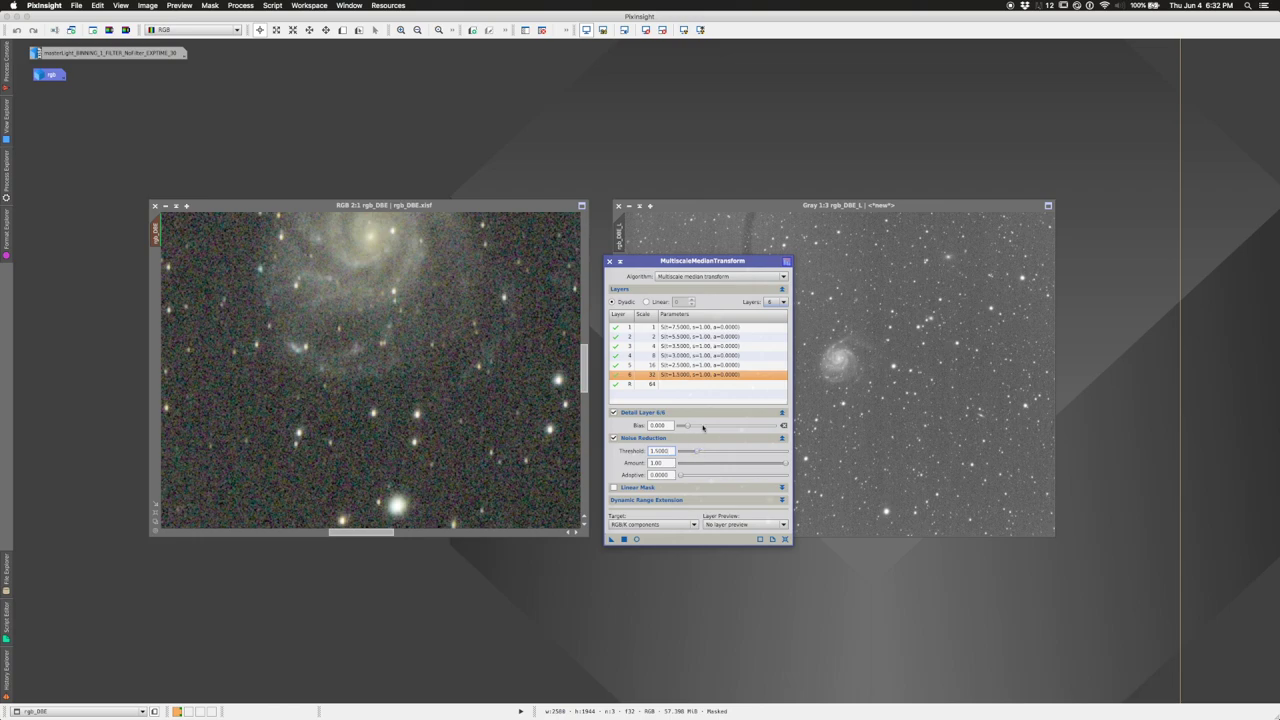
pyautogui.click(696, 328)
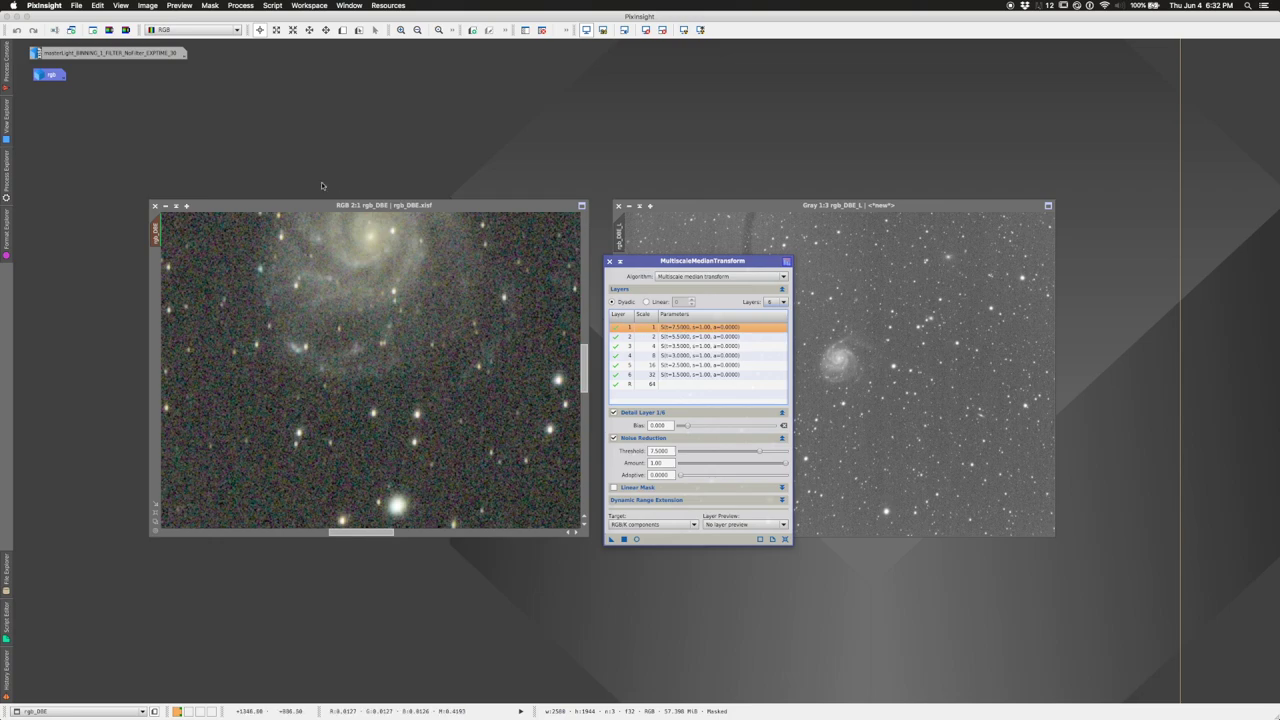
# - Define a preview region around the galaxy's lower half in rgb_DBE and compare it with MultiscaleMedianTransform's real-time preview
pyautogui.click(345, 30)
pyautogui.moveTo(212, 227); pyautogui.dragTo(537, 497)
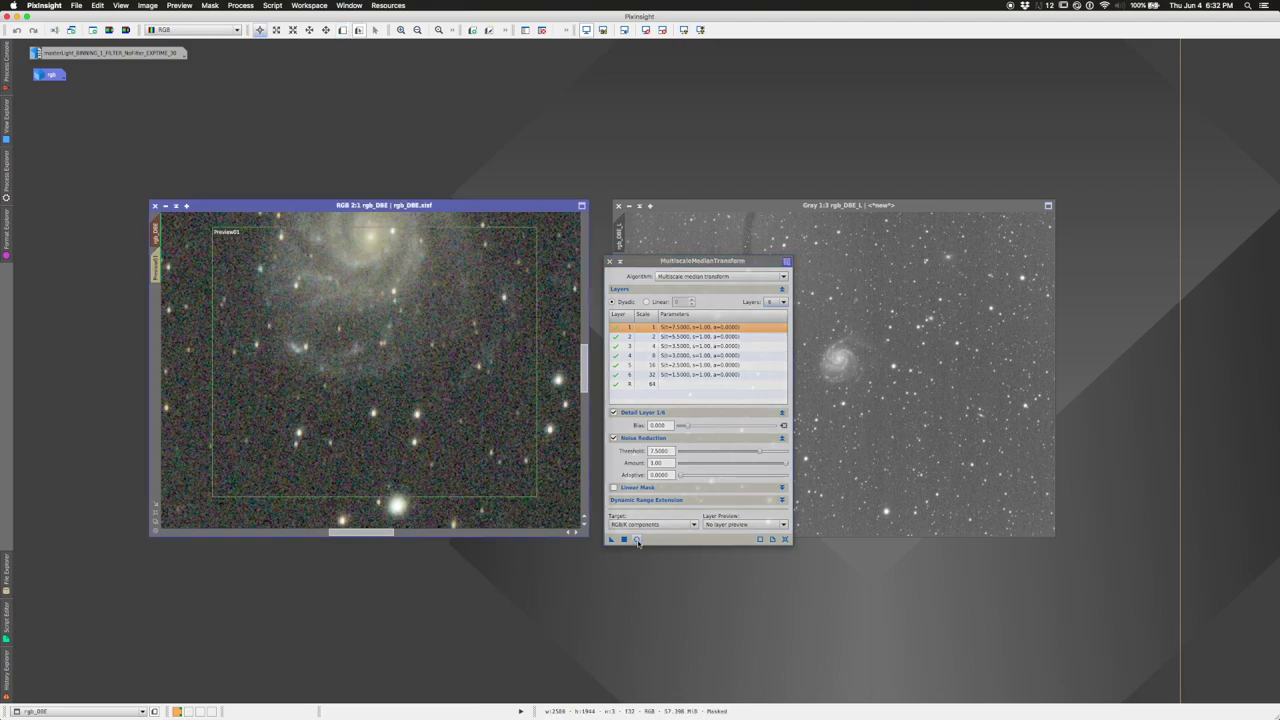
pyautogui.click(637, 540)
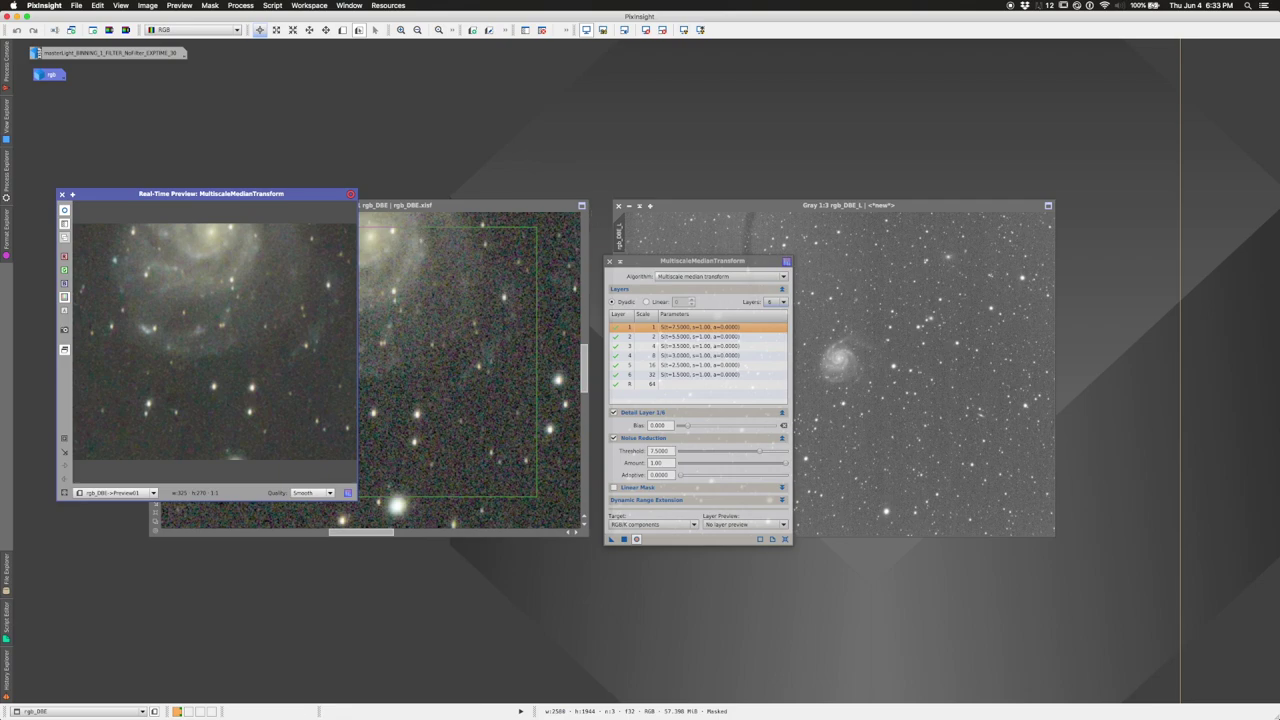
pyautogui.moveTo(640, 262); pyautogui.dragTo(820, 255)
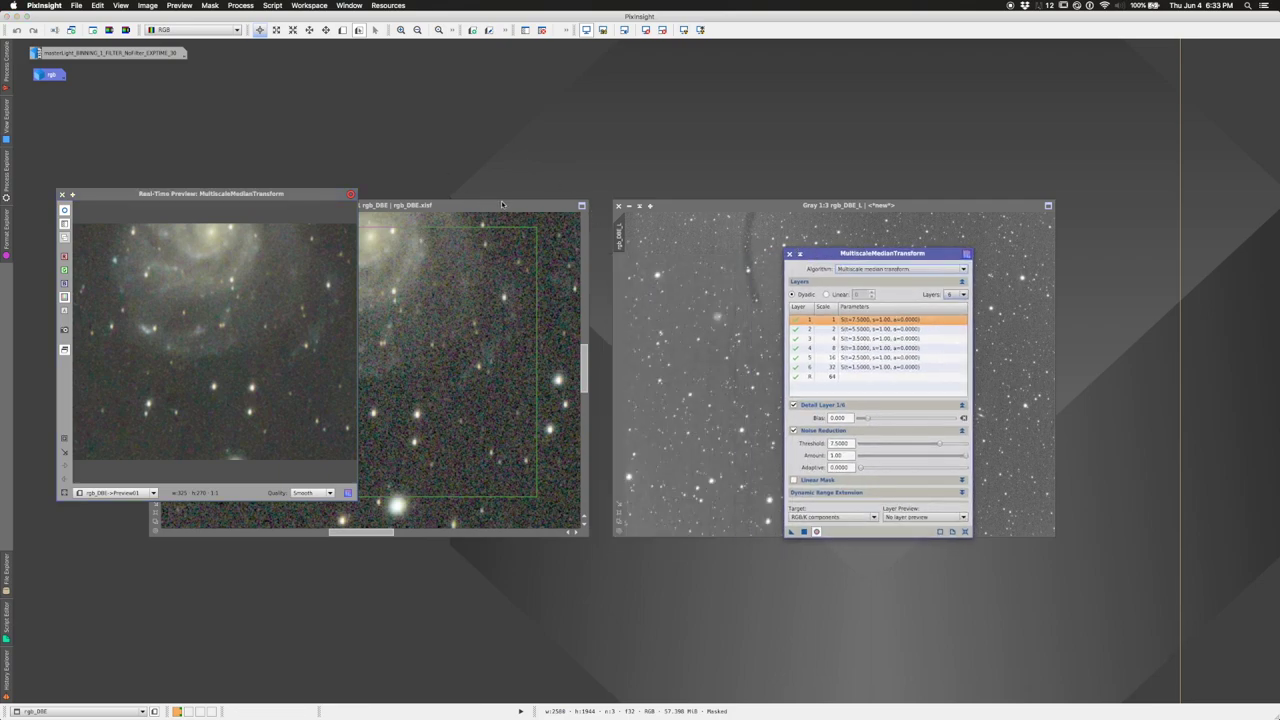
pyautogui.moveTo(502, 204); pyautogui.dragTo(669, 187)
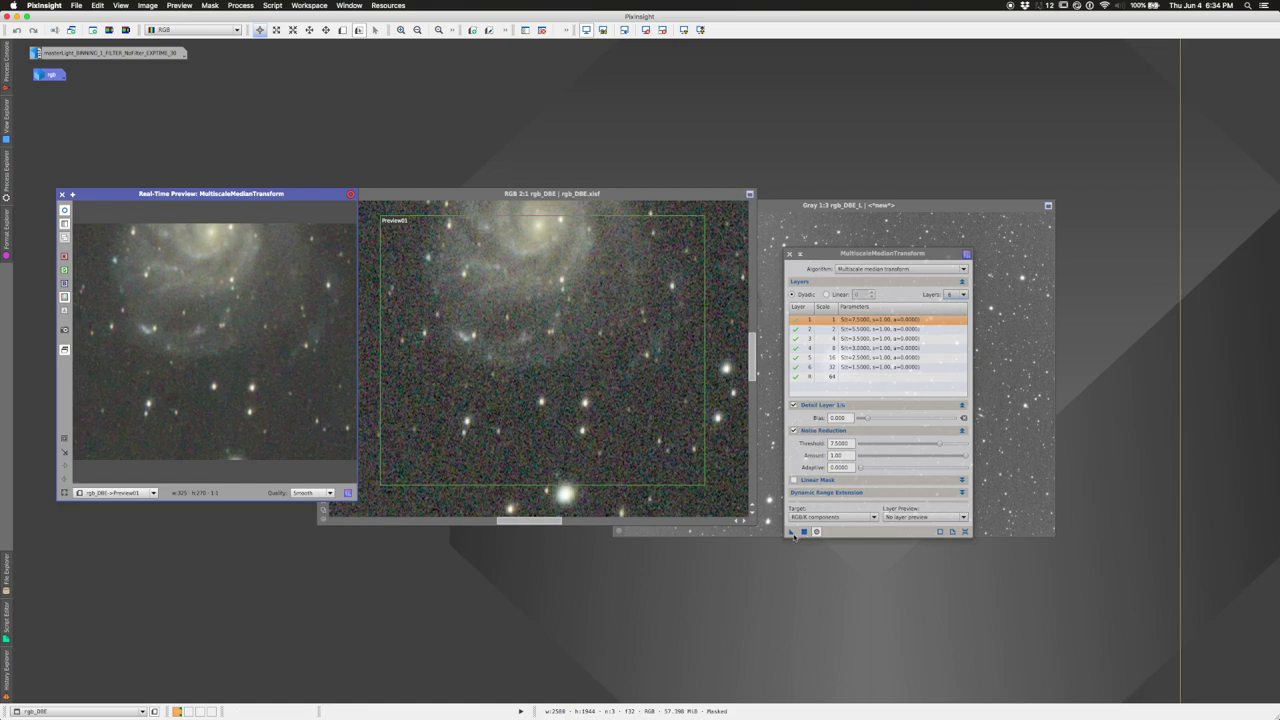
# - Apply MultiscaleMedianTransform to rgb_DBE, then close the real-time preview and delete the preview region
pyautogui.moveTo(790, 533); pyautogui.dragTo(639, 398)
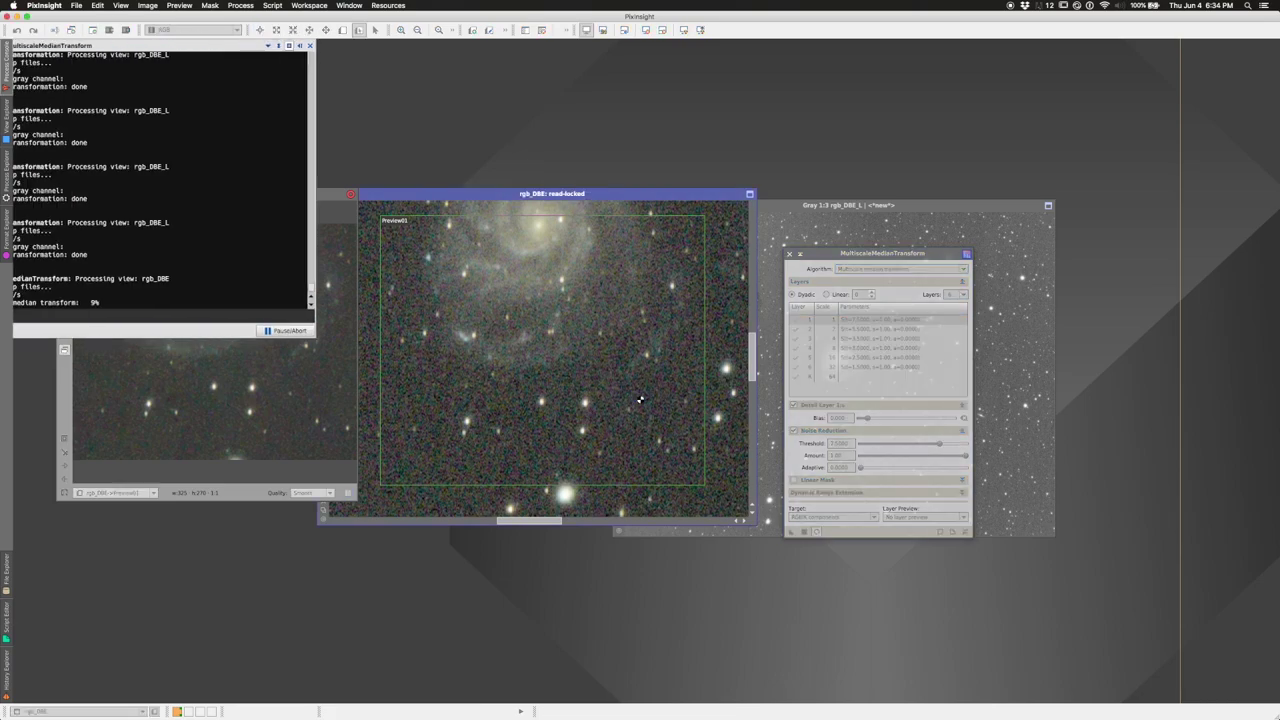
pyautogui.click(62, 194)
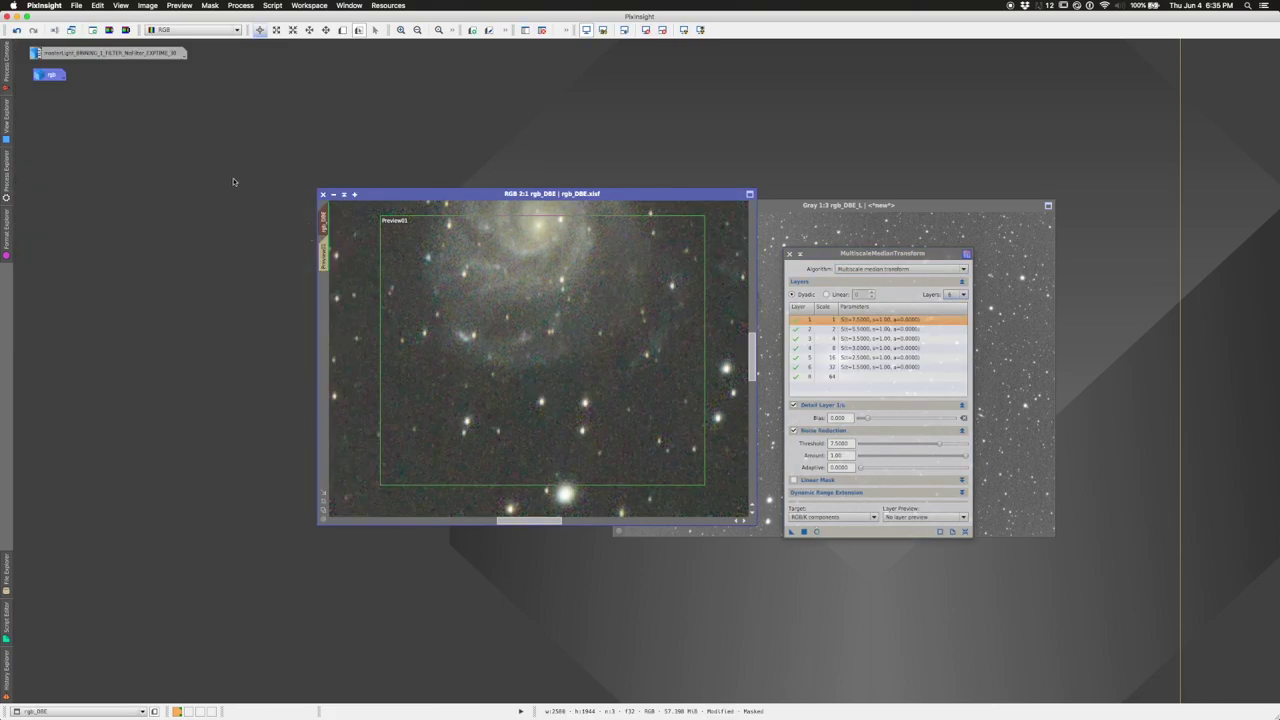
pyautogui.click(170, 5)
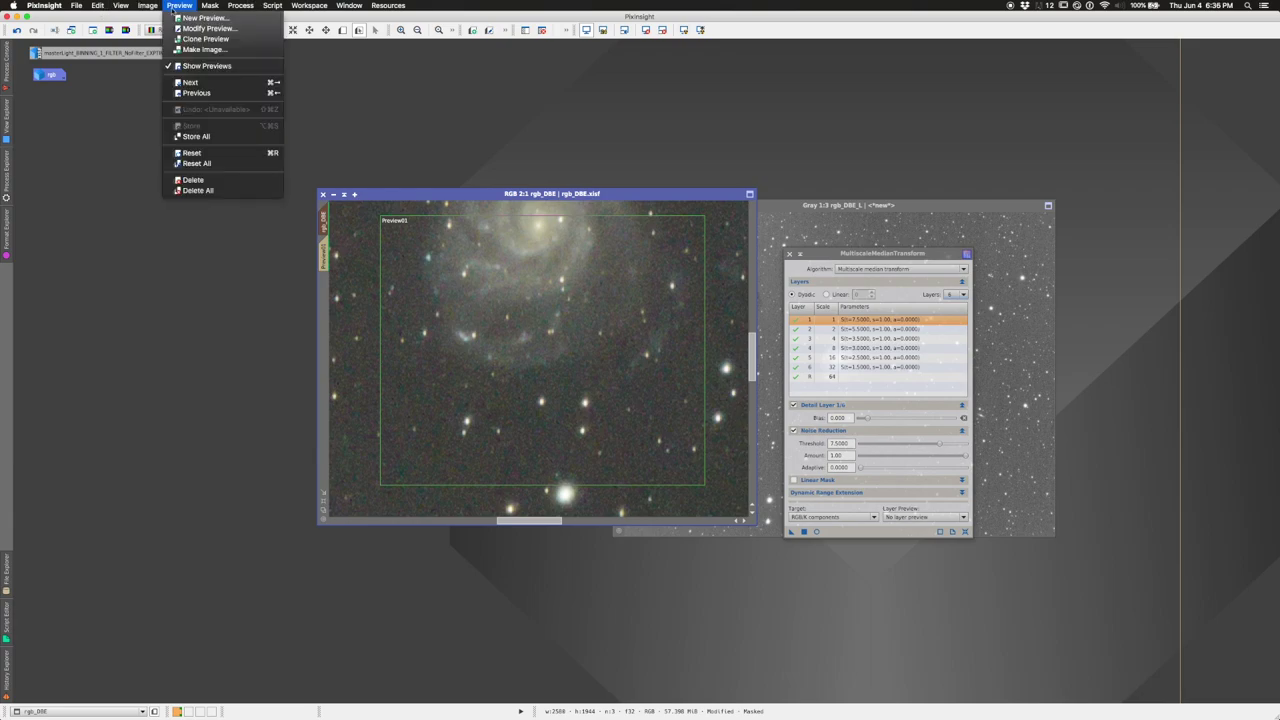
pyautogui.click(193, 180)
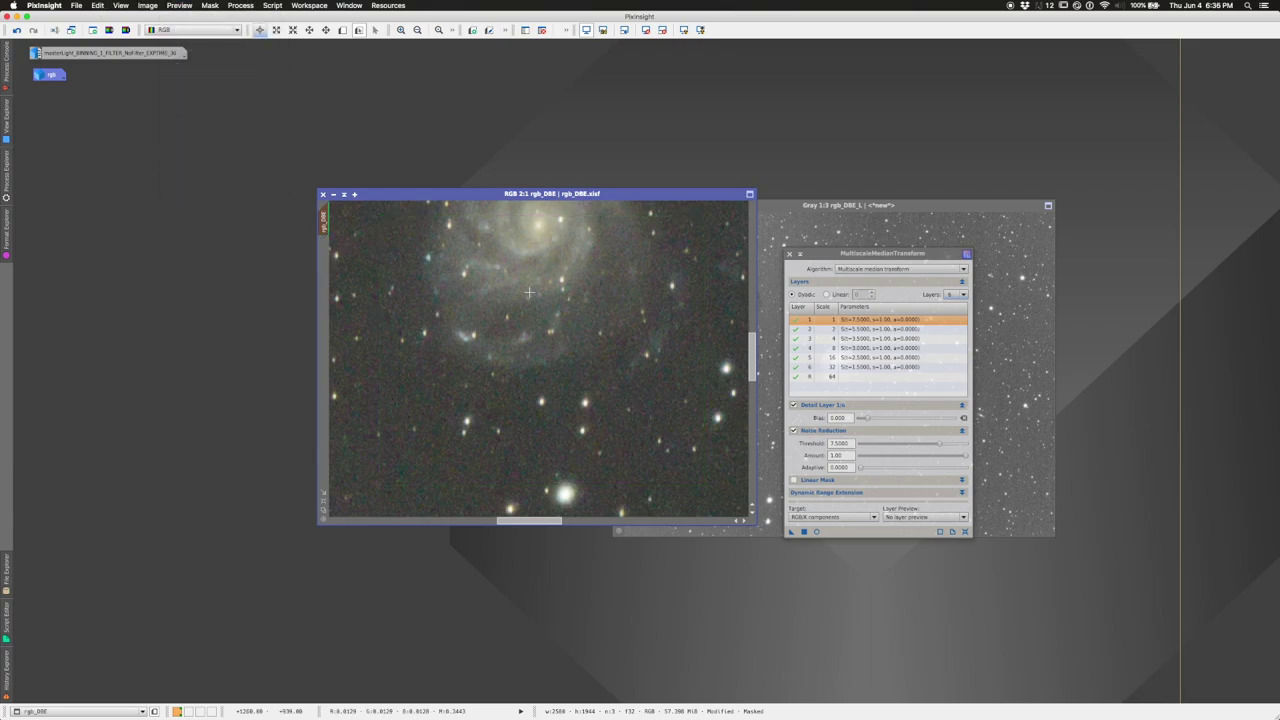
# - Compare rgb_DBE before and after noise reduction by undoing and redoing the transform twice
pyautogui.press('super+minus')
pyautogui.press('super+minus')
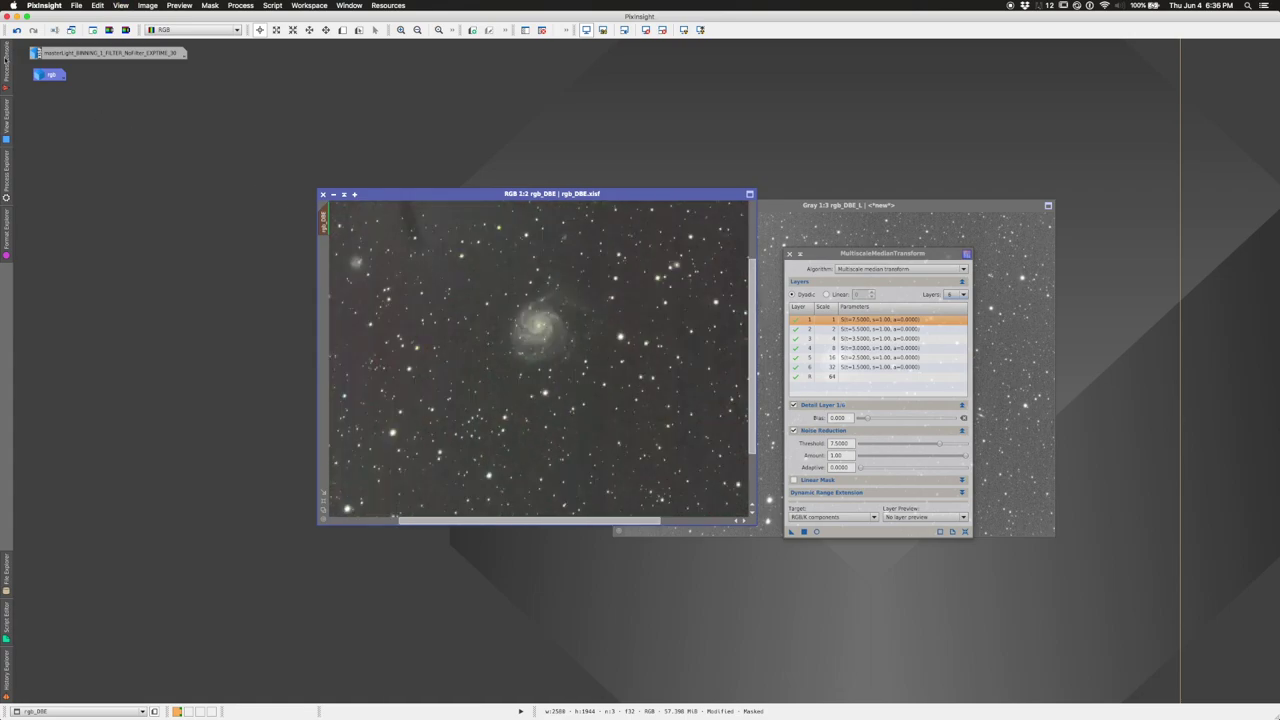
pyautogui.click(16, 30)
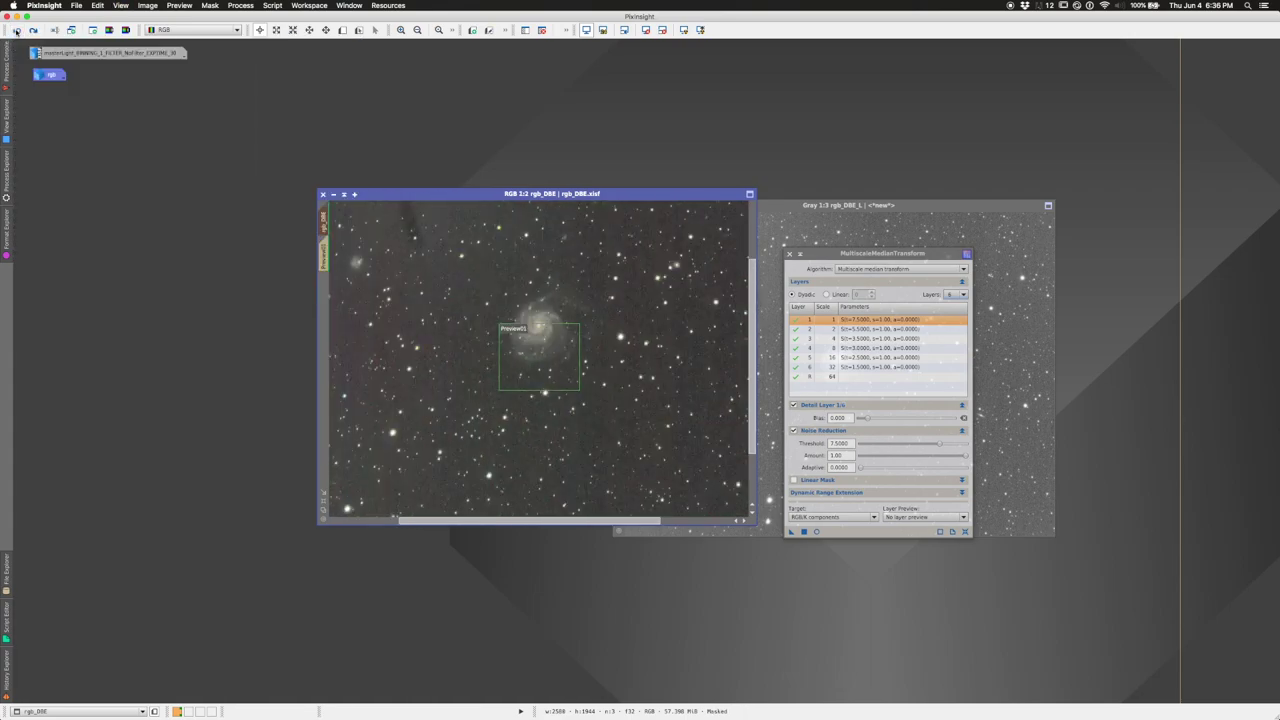
pyautogui.click(33, 30)
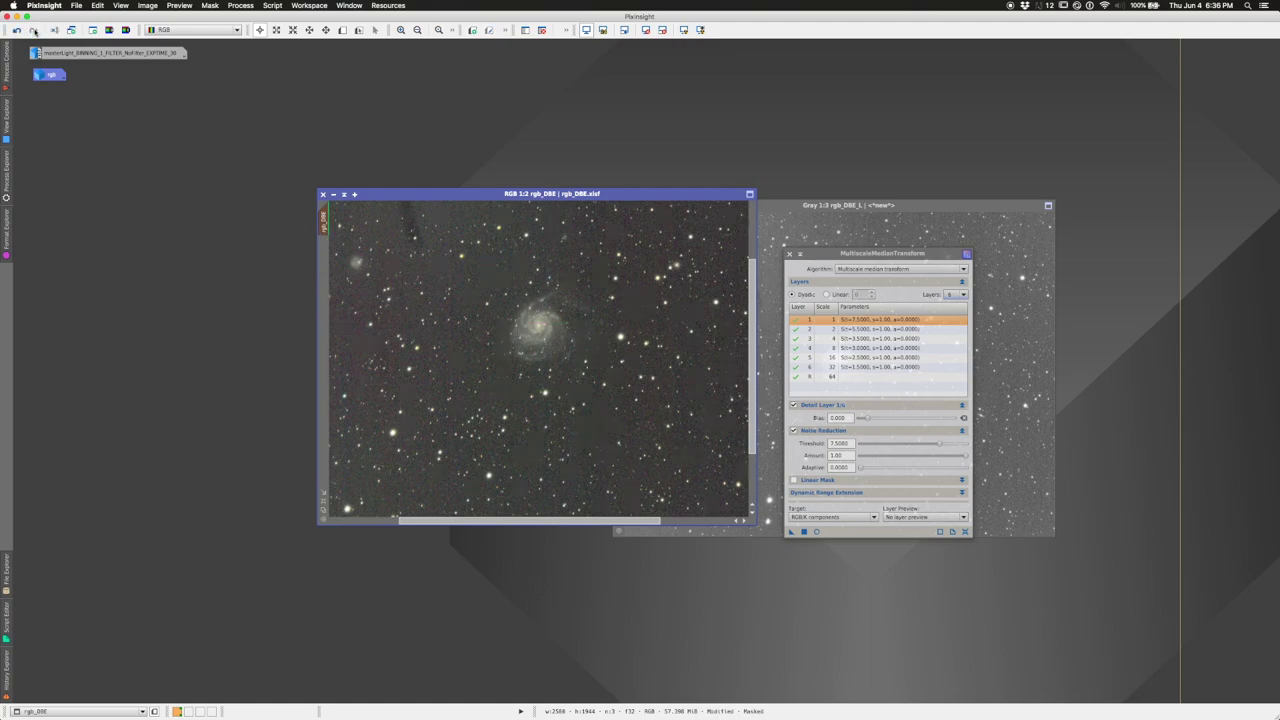
pyautogui.click(17, 30)
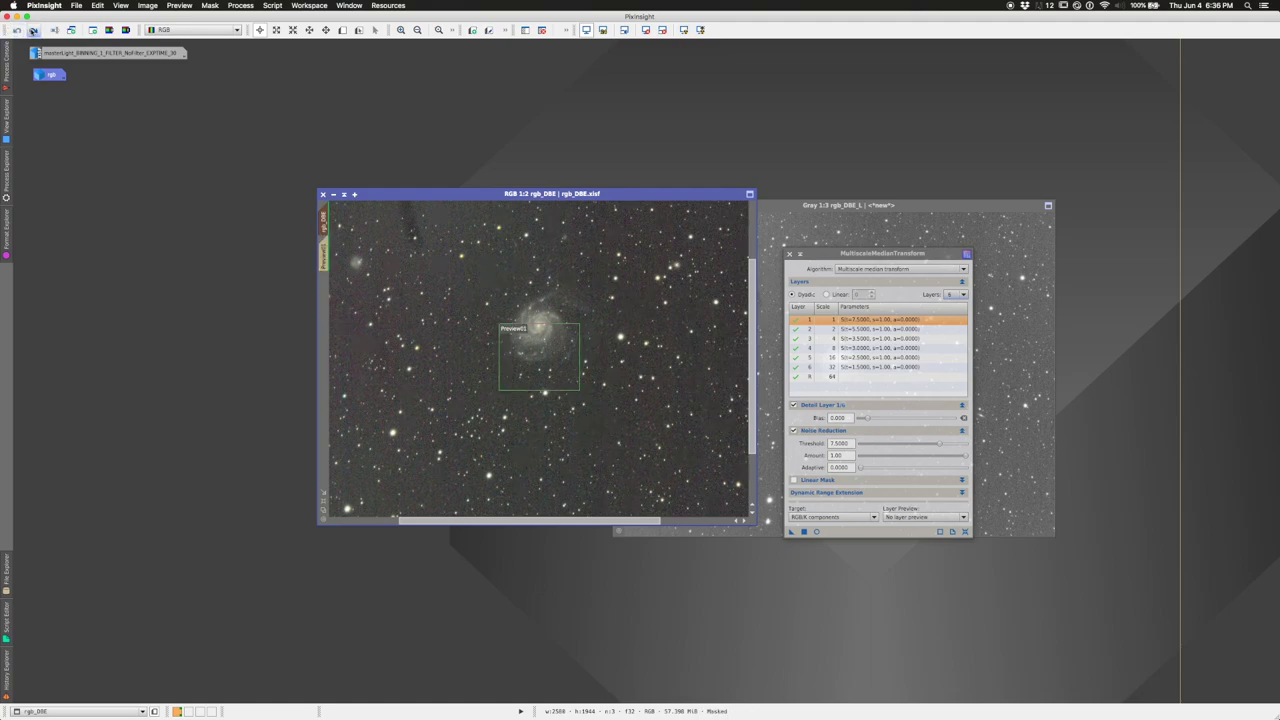
pyautogui.click(33, 30)
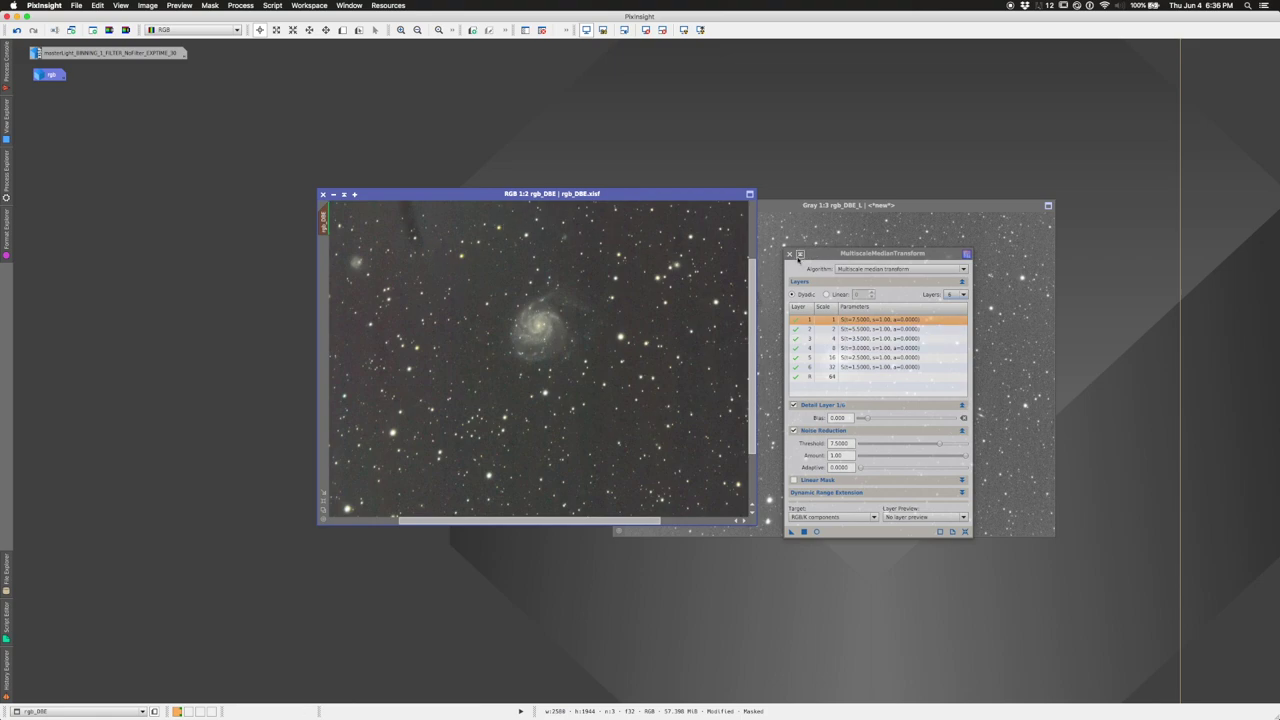
# - Close the MultiscaleMedianTransform window and view more of the rgb_DBE image at 1:3
pyautogui.click(799, 255)
pyautogui.press('super+minus')
pyautogui.press('super+minus')
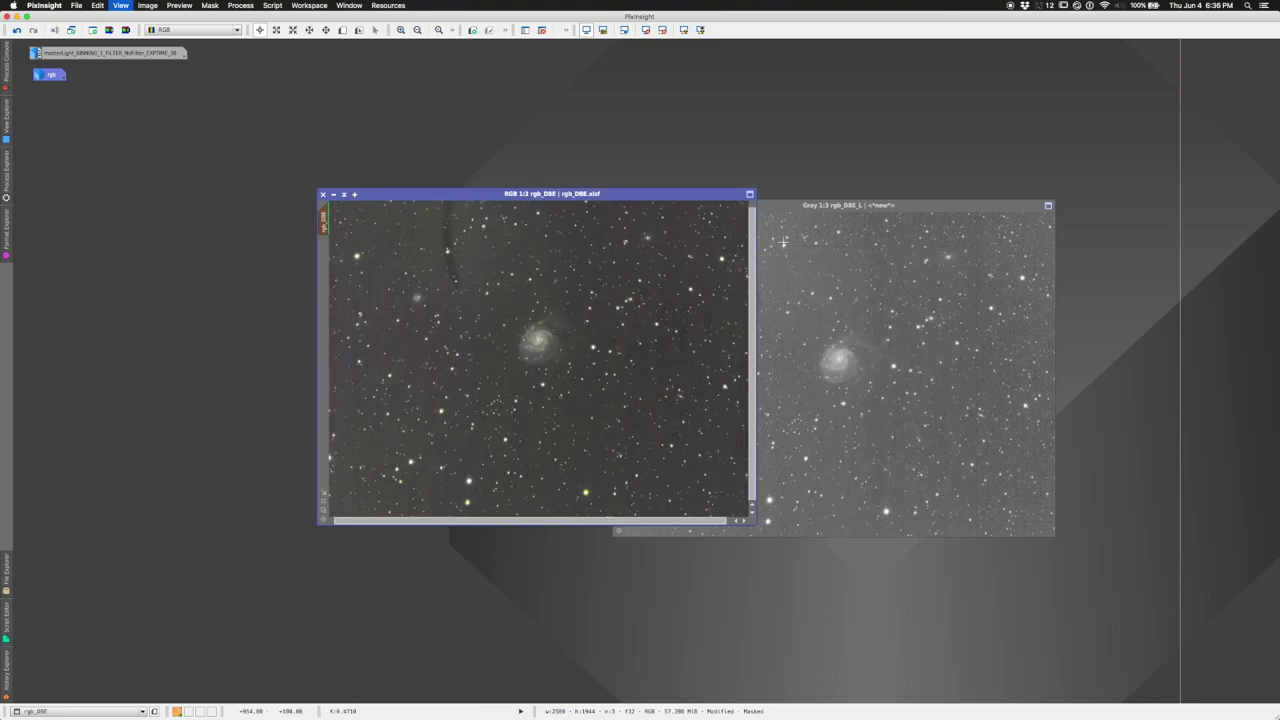
# - Examine rgb_DBE's detail and noise around the galaxy, restore the undone noise reduction, and display the whole image at 1:2
pyautogui.press('super+plus')
pyautogui.press('super+plus')
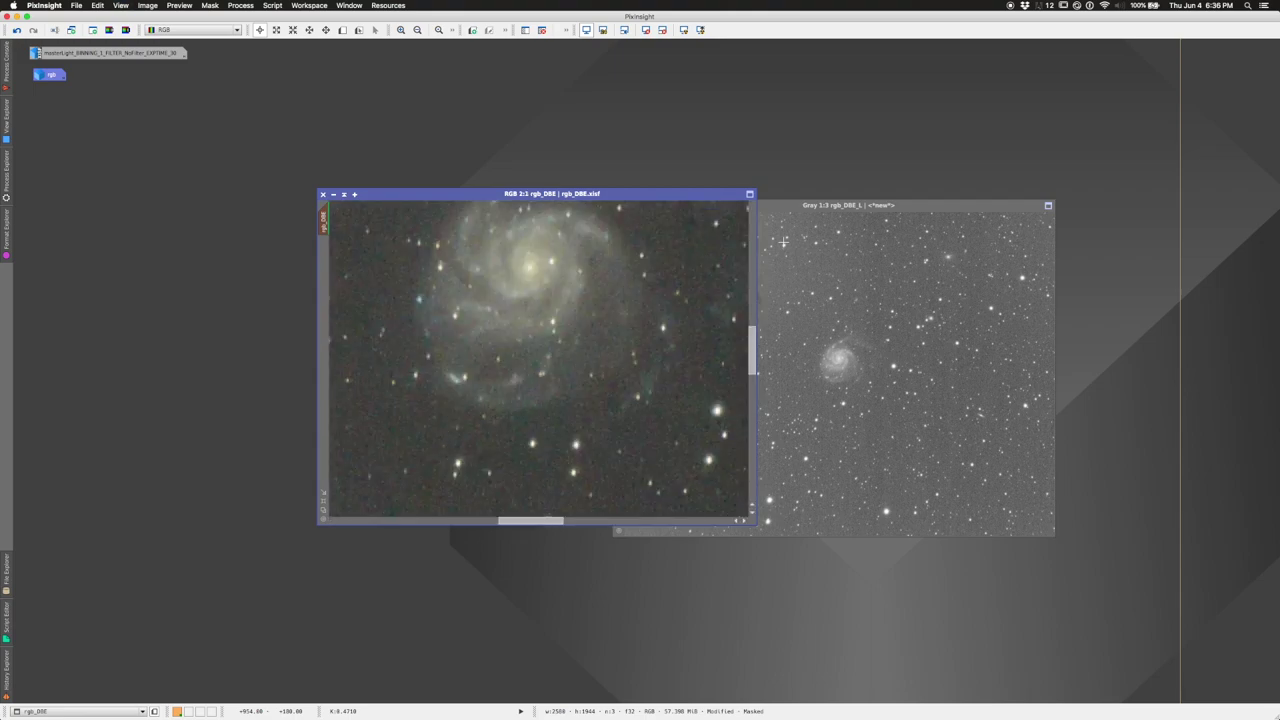
pyautogui.press('super+minus')
pyautogui.press('super+minus')
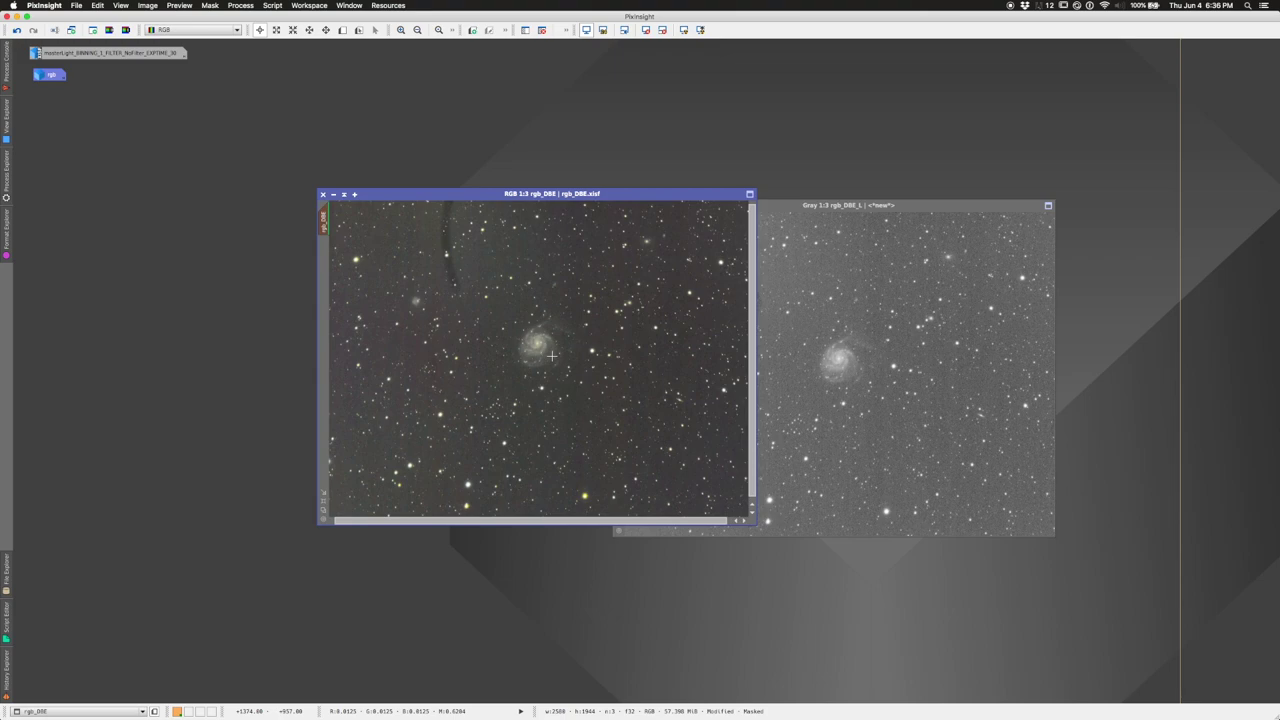
pyautogui.press('super+minus')
pyautogui.press('super+plus')
pyautogui.press('super+shift+z')
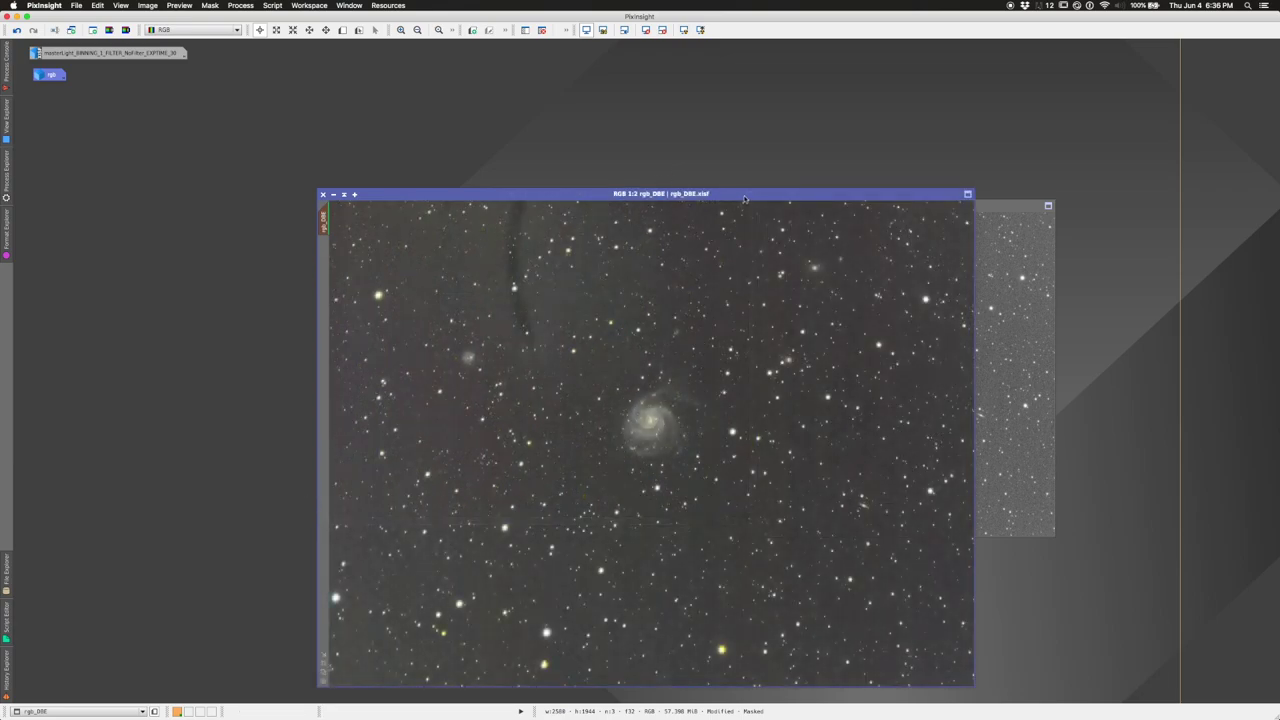
pyautogui.moveTo(744, 198); pyautogui.dragTo(544, 142)
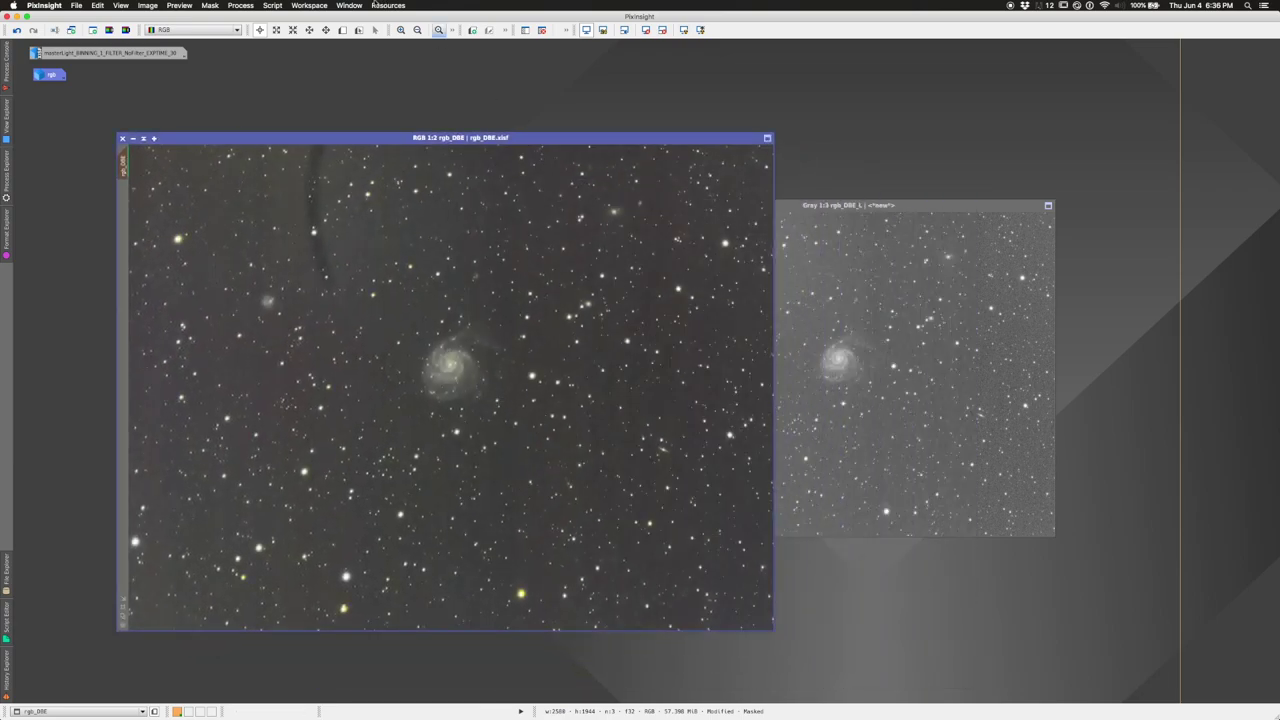
# - Reduce background saturation in rgb_DBE with CurvesTransformation, using a saturation curve point at input about 0.28 and output about 0.15
pyautogui.click(240, 5)
pyautogui.moveTo(258, 5)
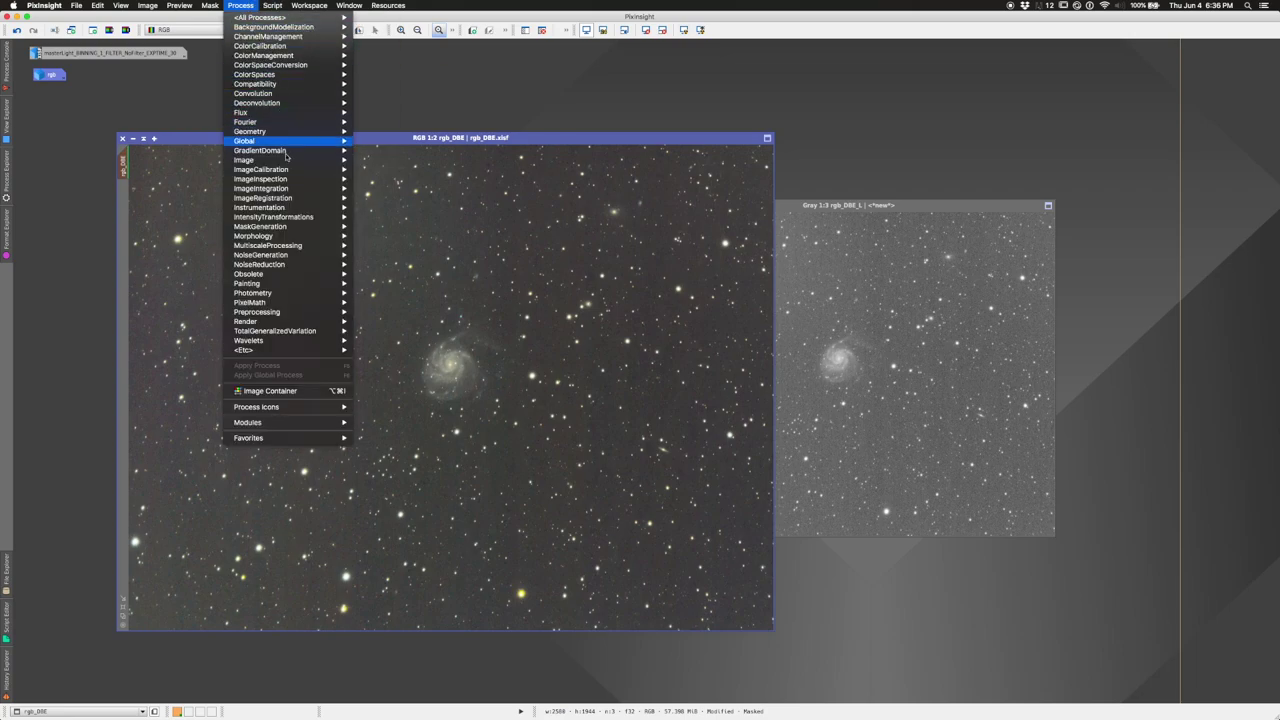
pyautogui.moveTo(316, 218)
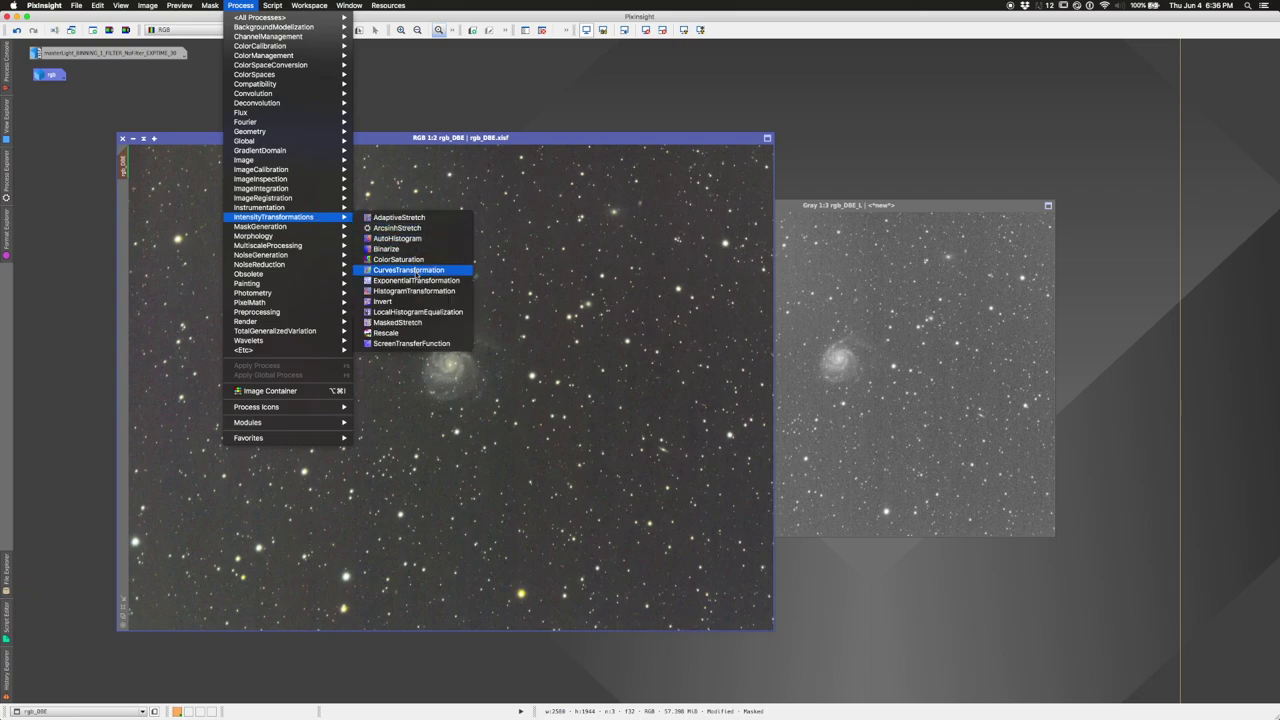
pyautogui.click(416, 272)
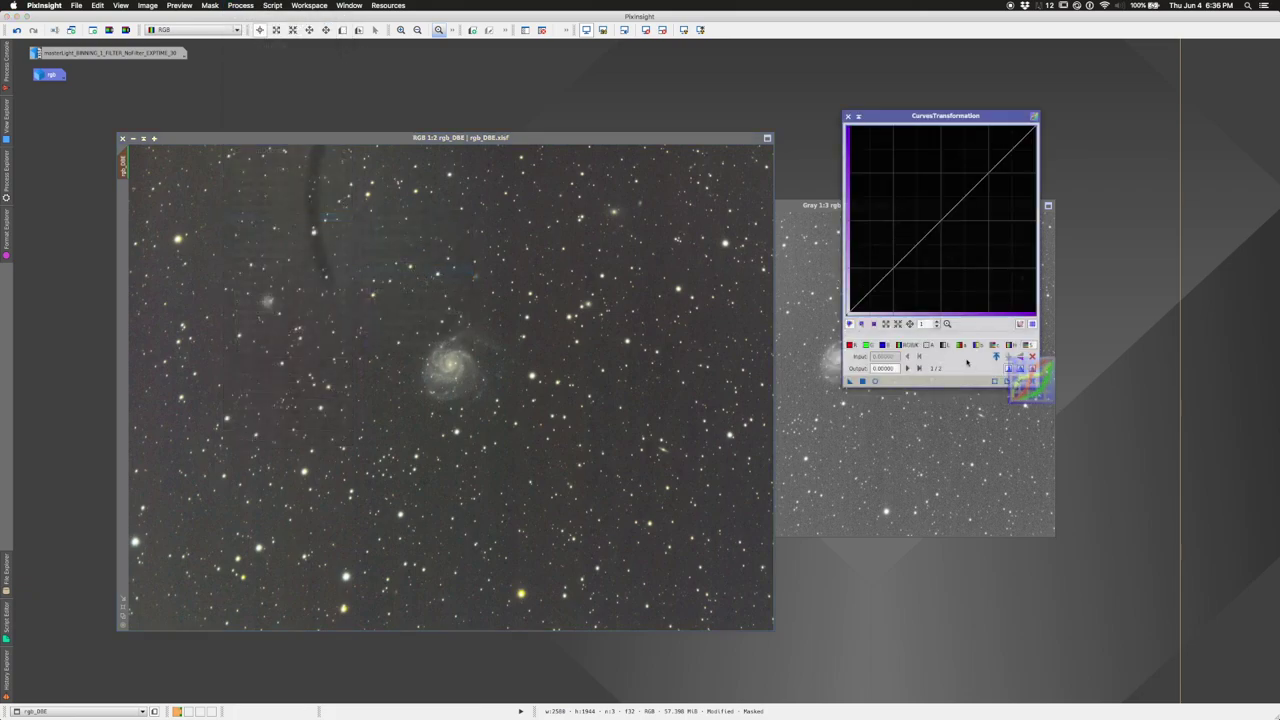
pyautogui.click(894, 270)
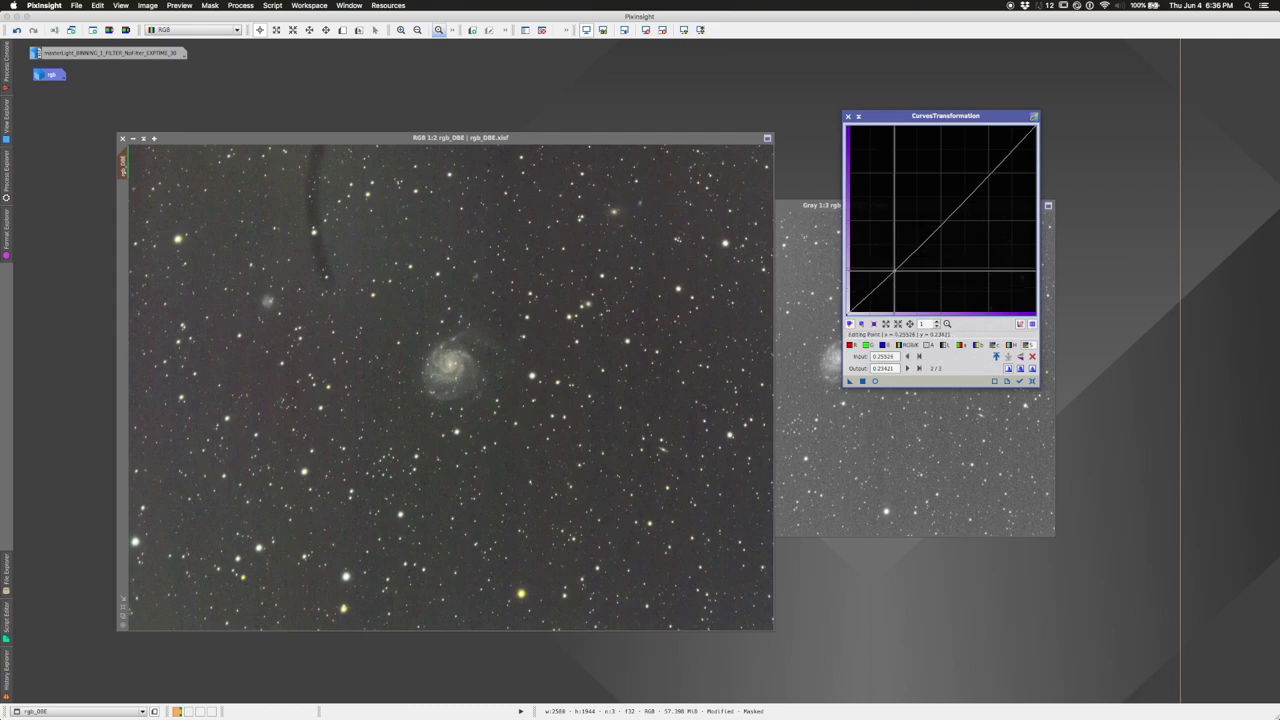
pyautogui.moveTo(894, 270); pyautogui.dragTo(898, 286)
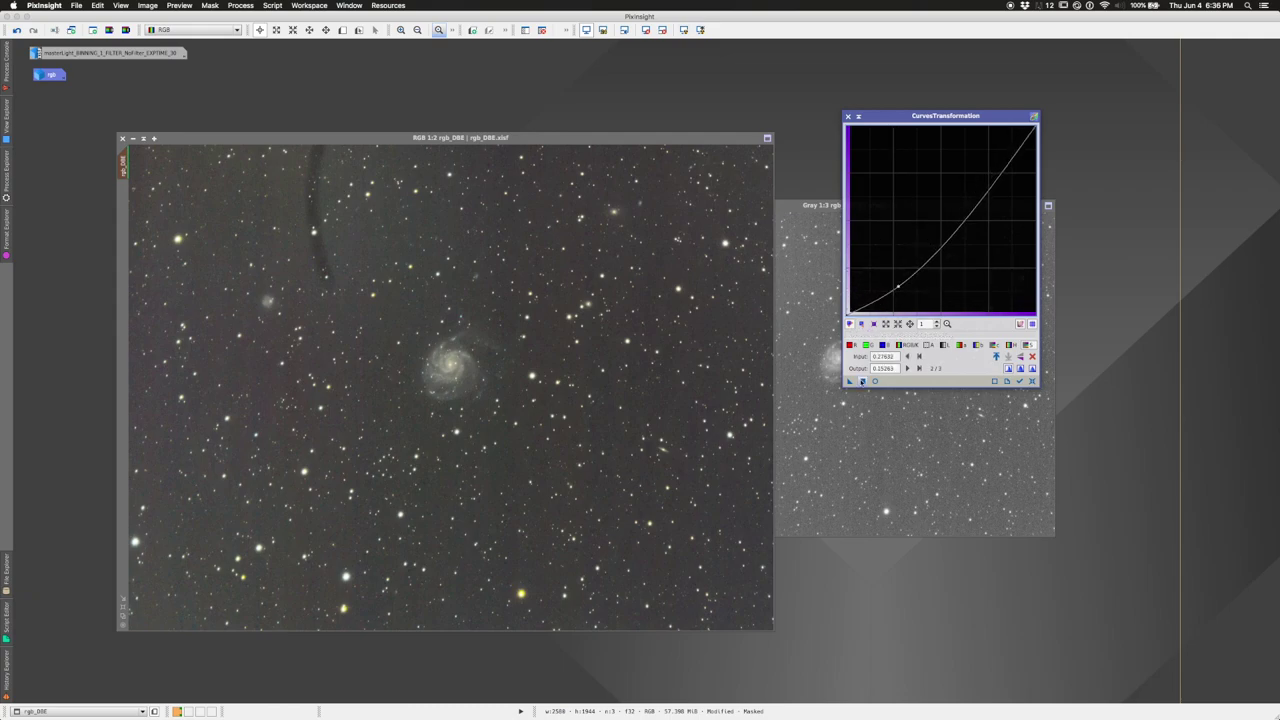
pyautogui.click(862, 381)
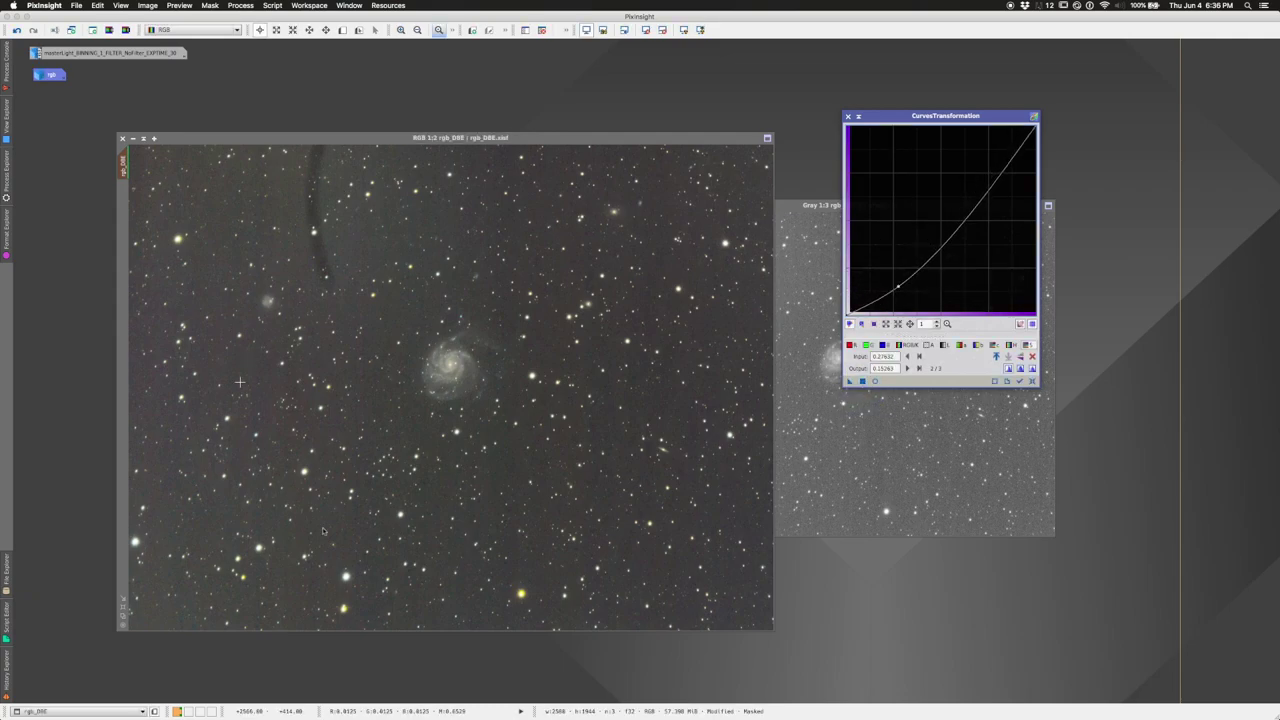
pyautogui.click(848, 117)
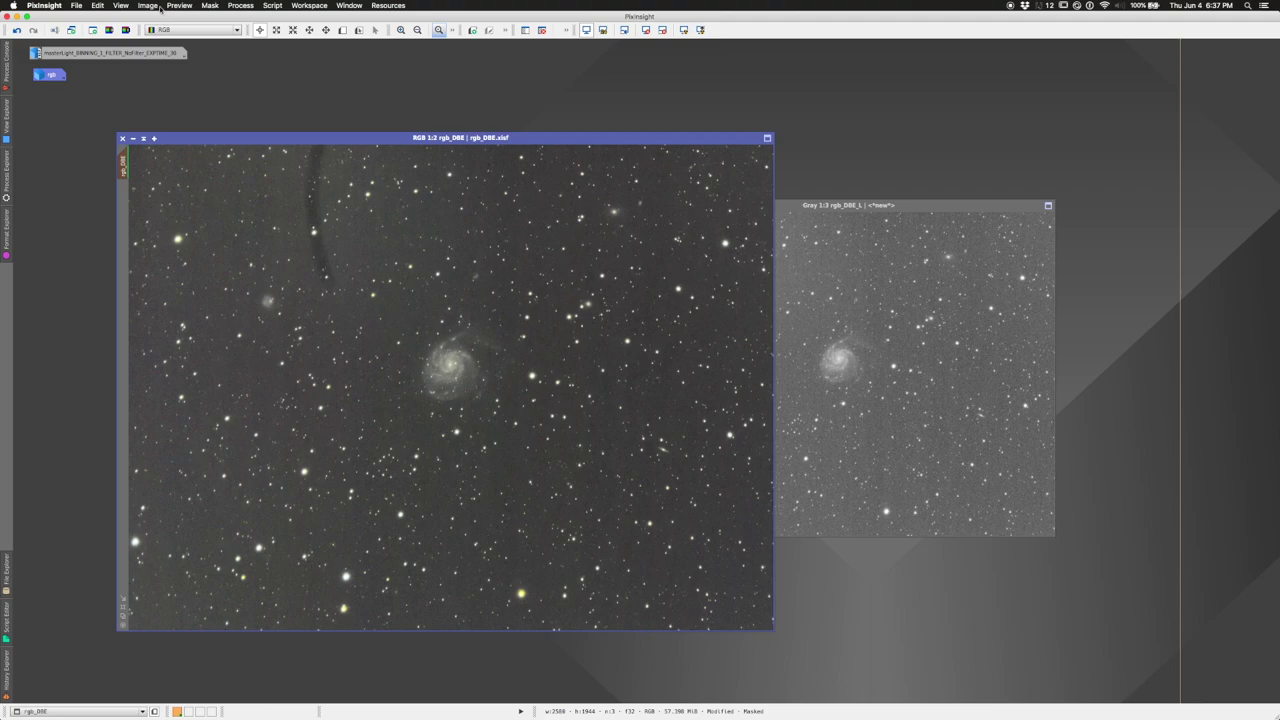
# - Turn off the inversion of rgb_DBE's mask and briefly display the mask overlay to check what it protects
pyautogui.click(210, 5)
pyautogui.click(222, 45)
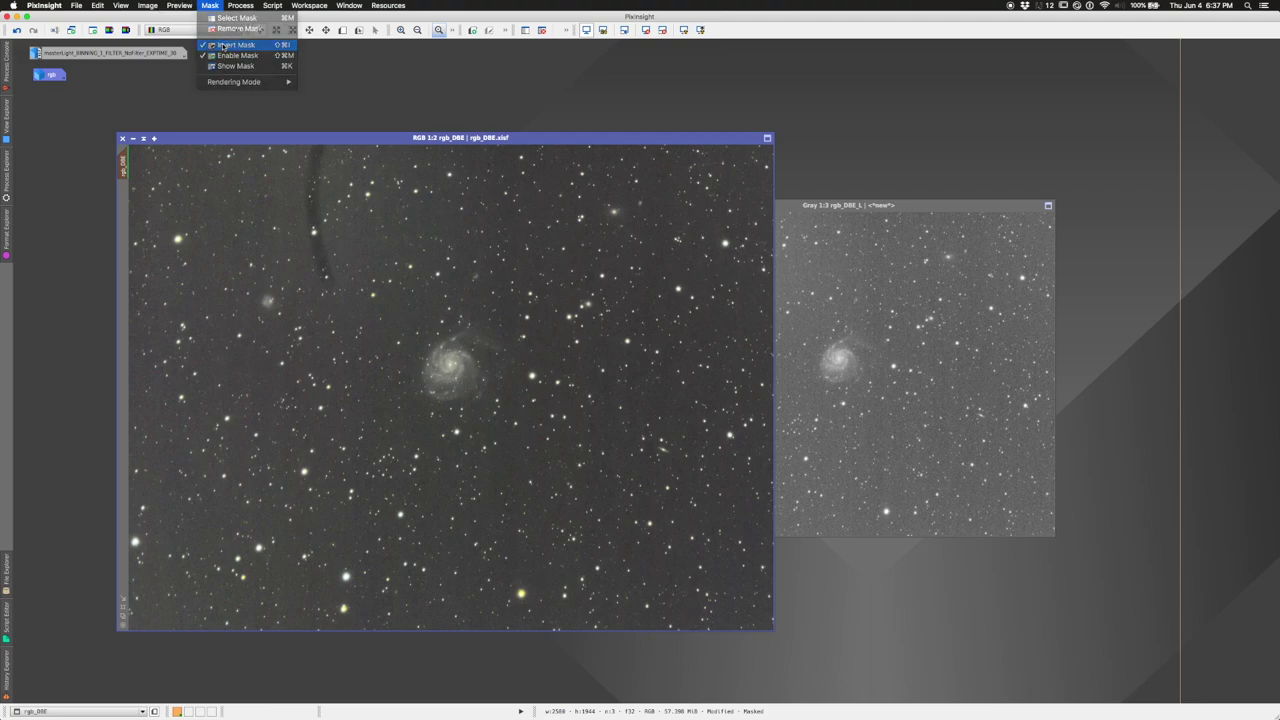
pyautogui.click(232, 5)
pyautogui.moveTo(213, 5)
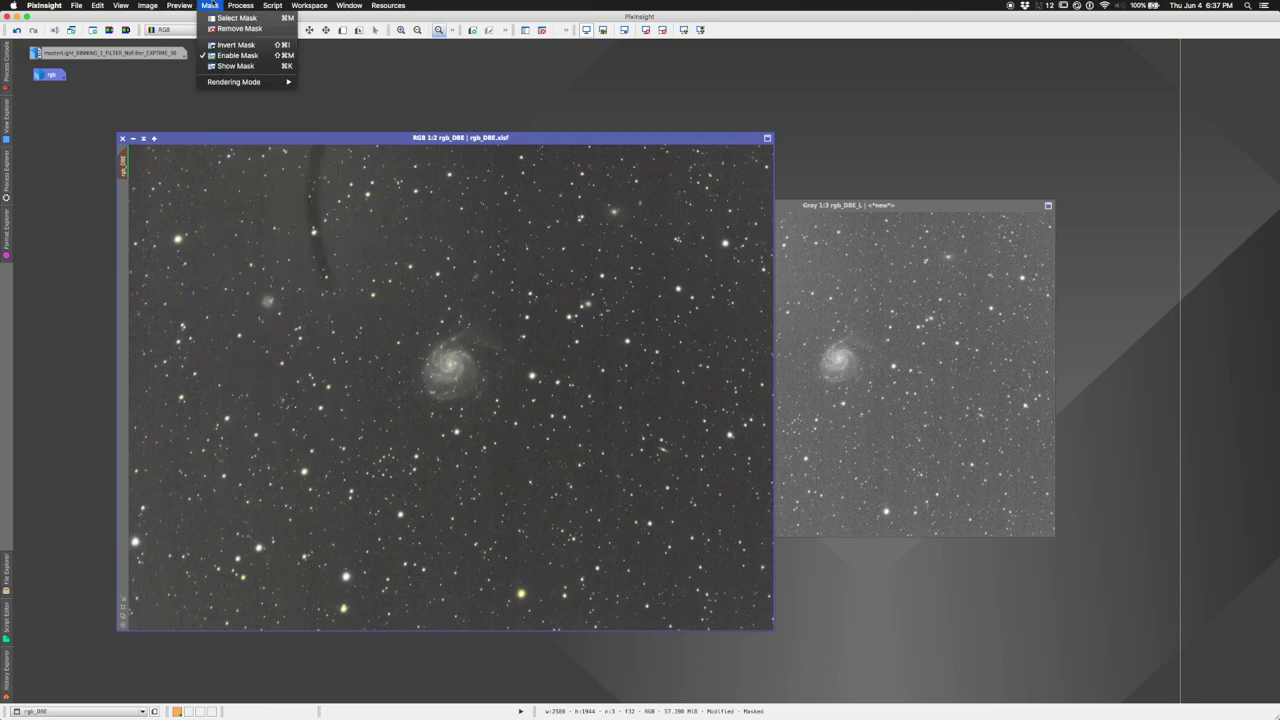
pyautogui.click(220, 66)
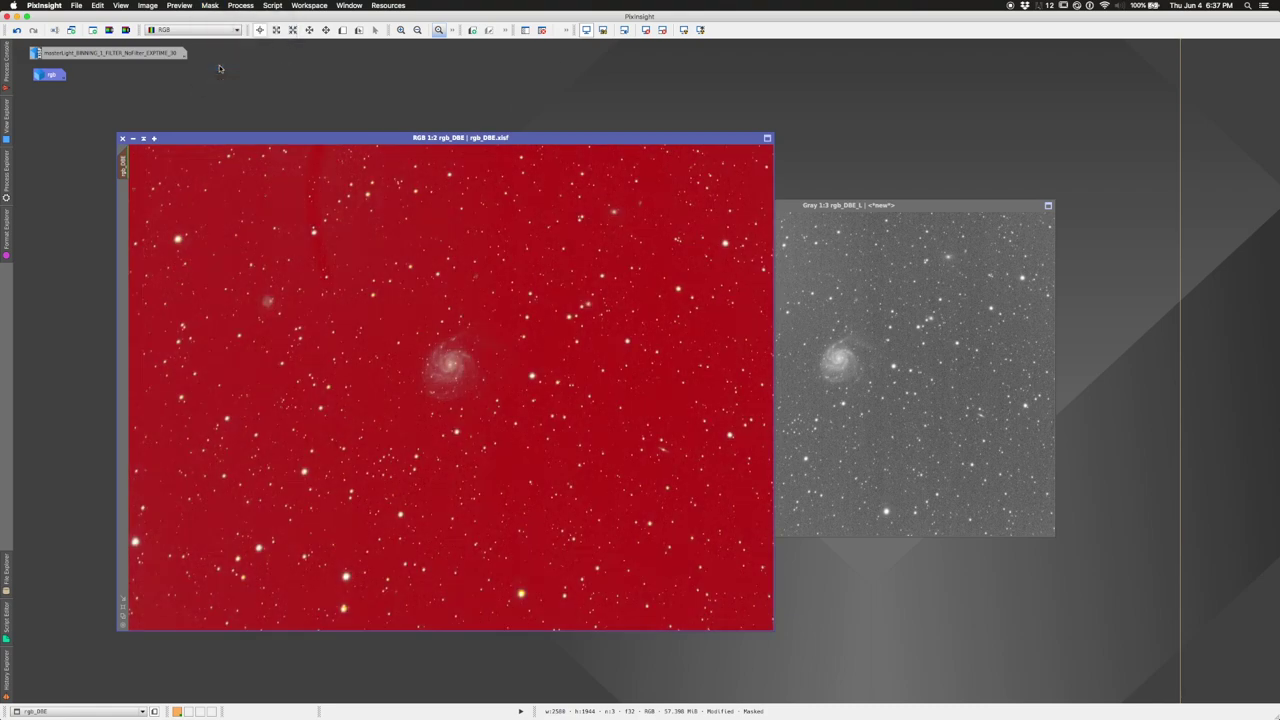
pyautogui.click(214, 5)
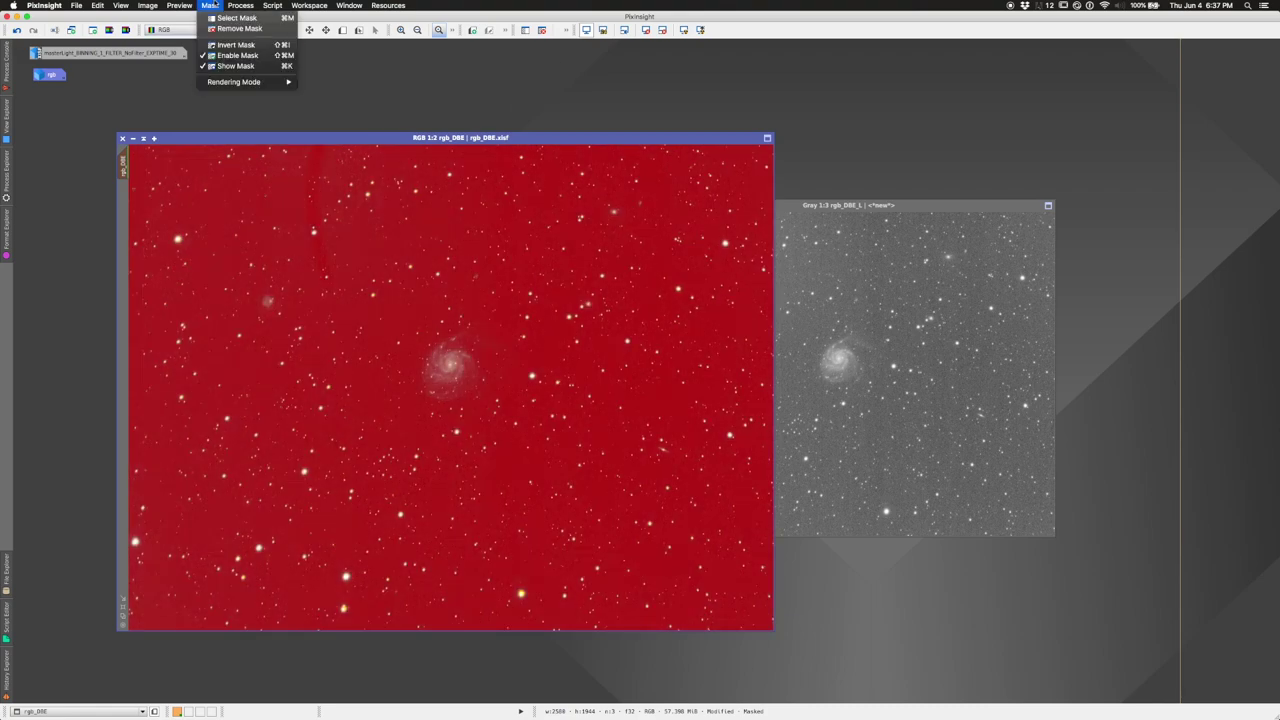
pyautogui.click(224, 66)
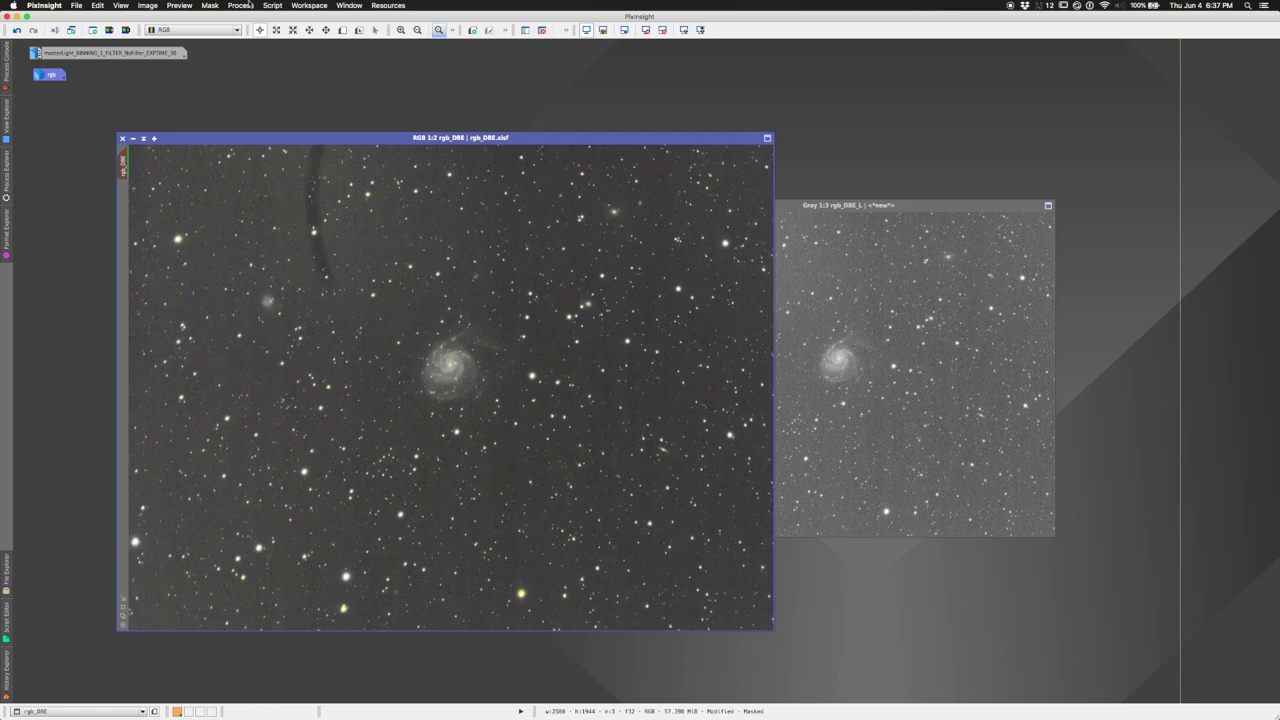
# - Boost the saturation of rgb_DBE's unmasked areas with CurvesTransformation, using a saturation curve point at input about 0.66 and output 0.89474
pyautogui.click(240, 6)
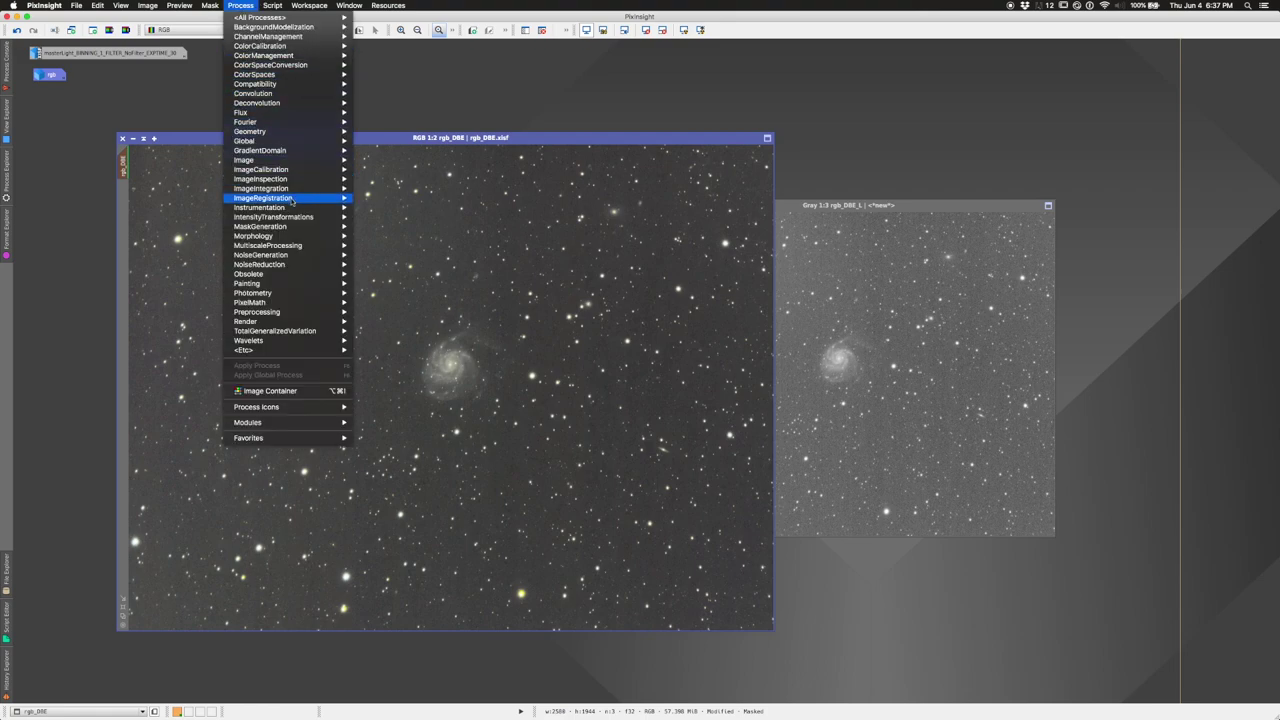
pyautogui.moveTo(291, 217)
pyautogui.click(385, 270)
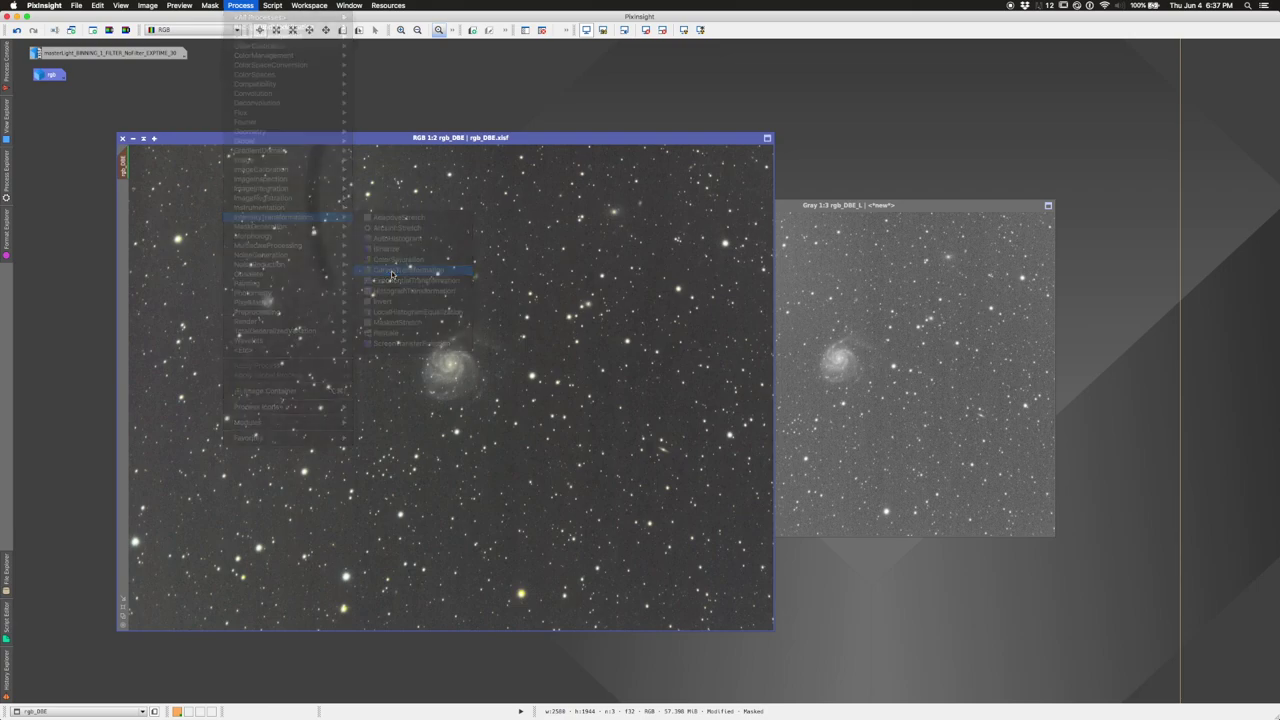
pyautogui.click(1033, 382)
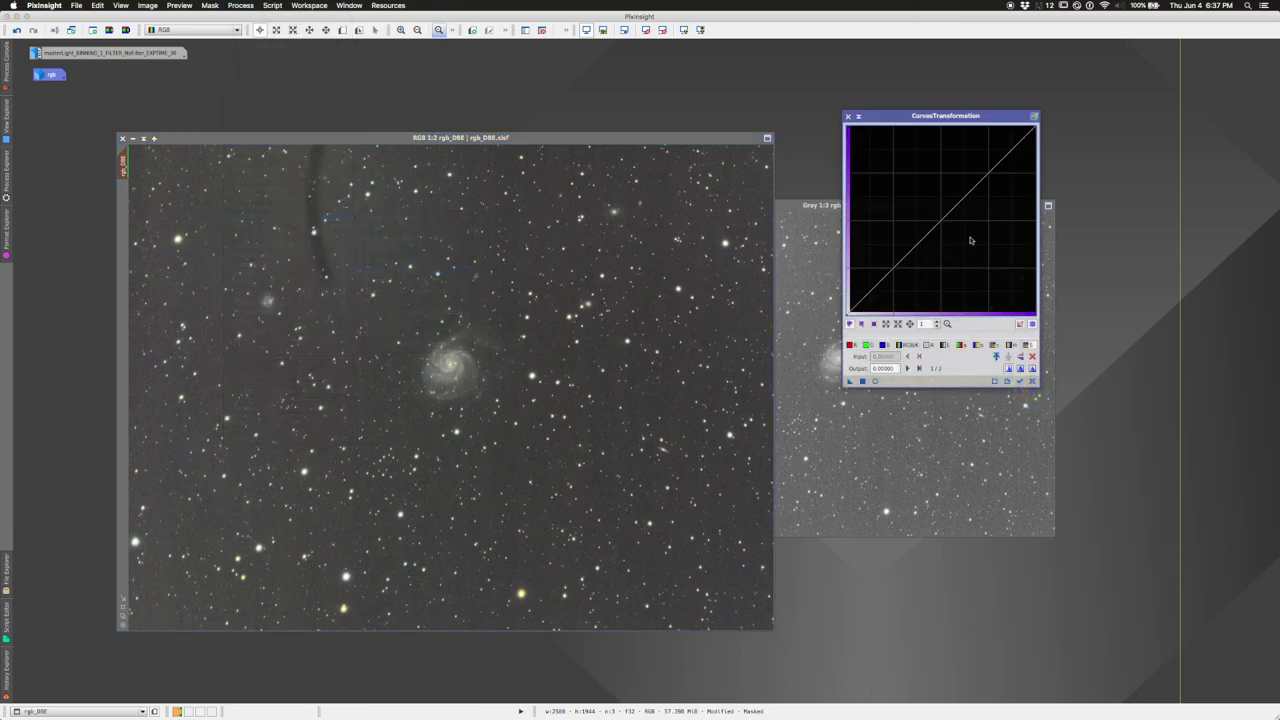
pyautogui.click(968, 192)
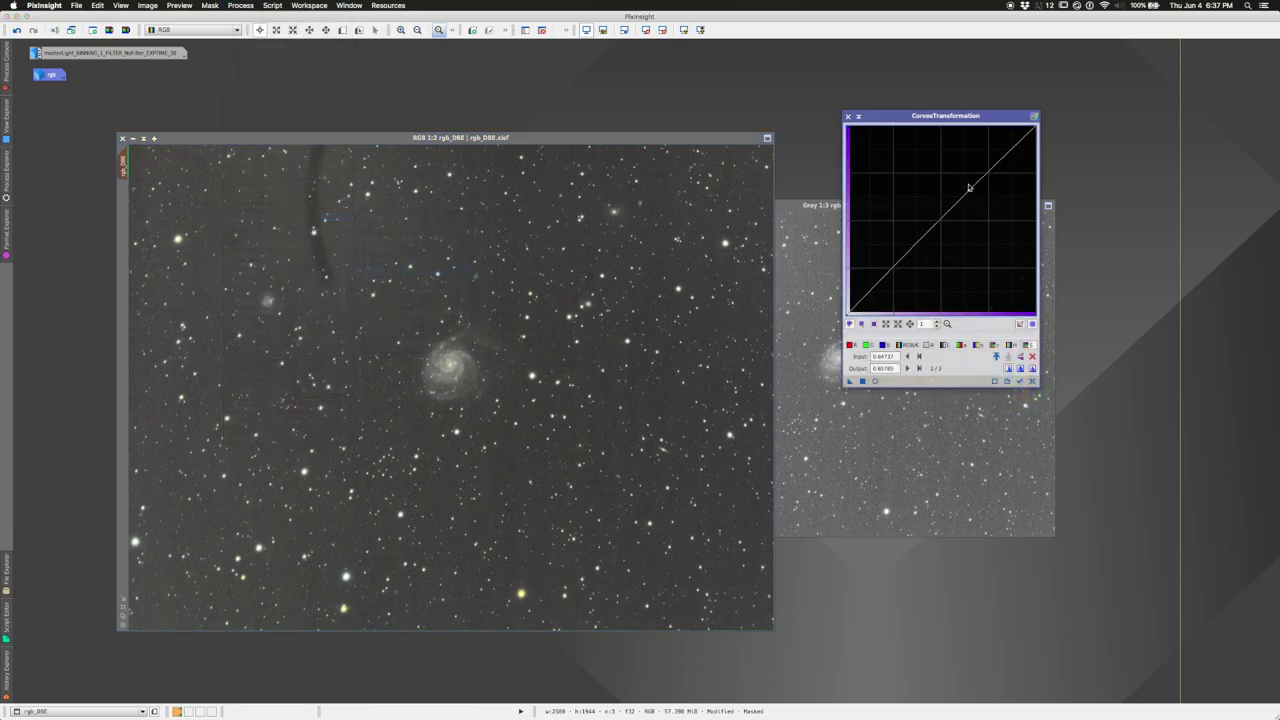
pyautogui.moveTo(968, 190); pyautogui.dragTo(971, 146)
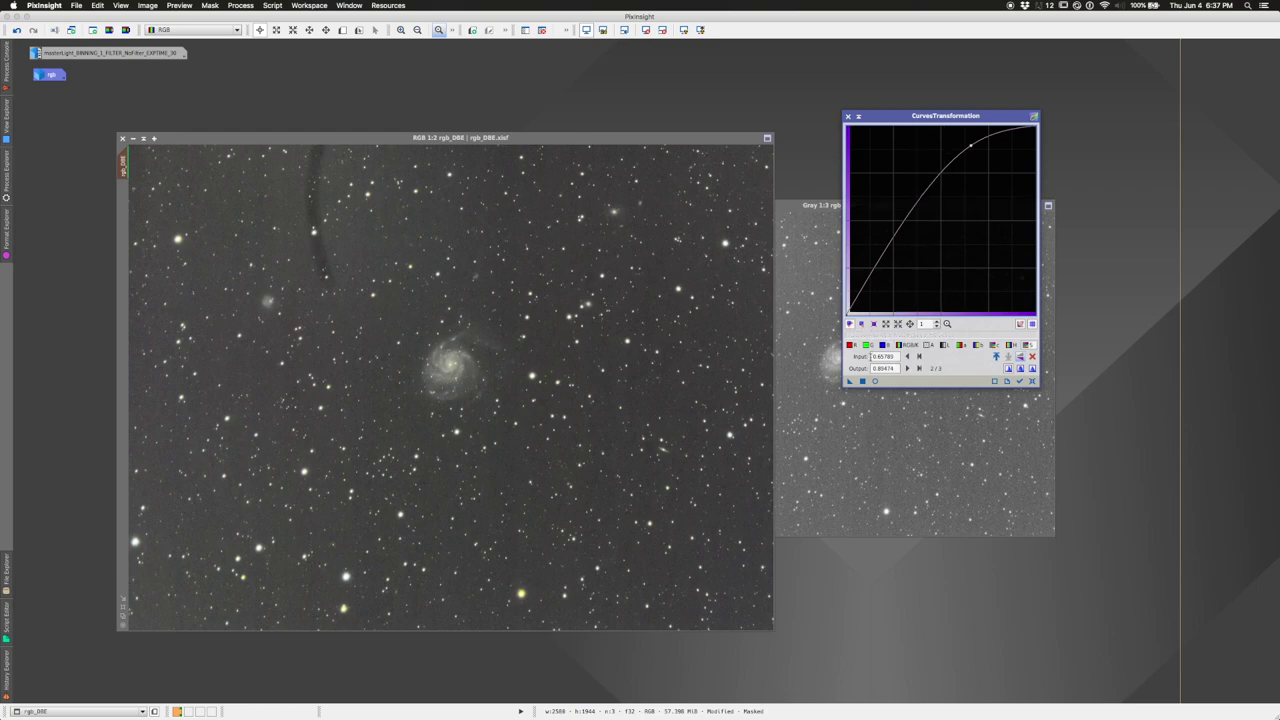
pyautogui.click(862, 381)
pyautogui.click(848, 116)
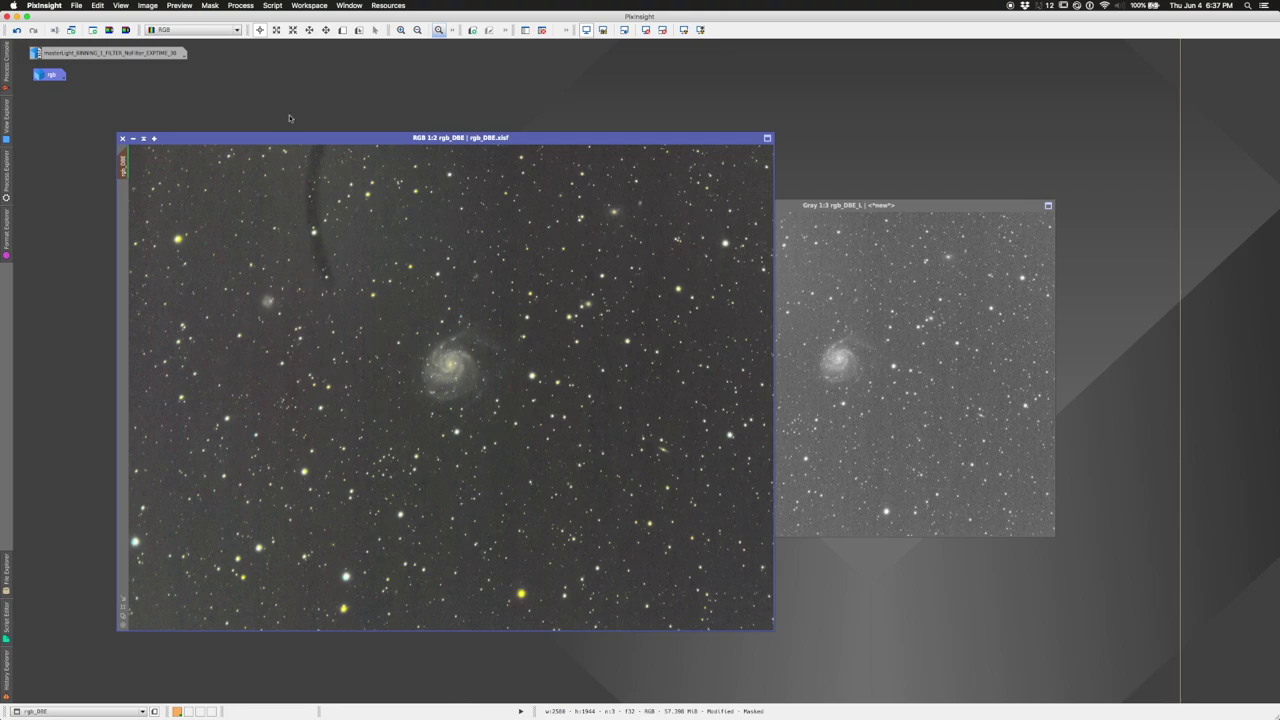
# - Open ColorSaturation and shape a curve peaking near hue 0.50, with anchor points close to zero saturation in the surrounding hues
pyautogui.click(240, 5)
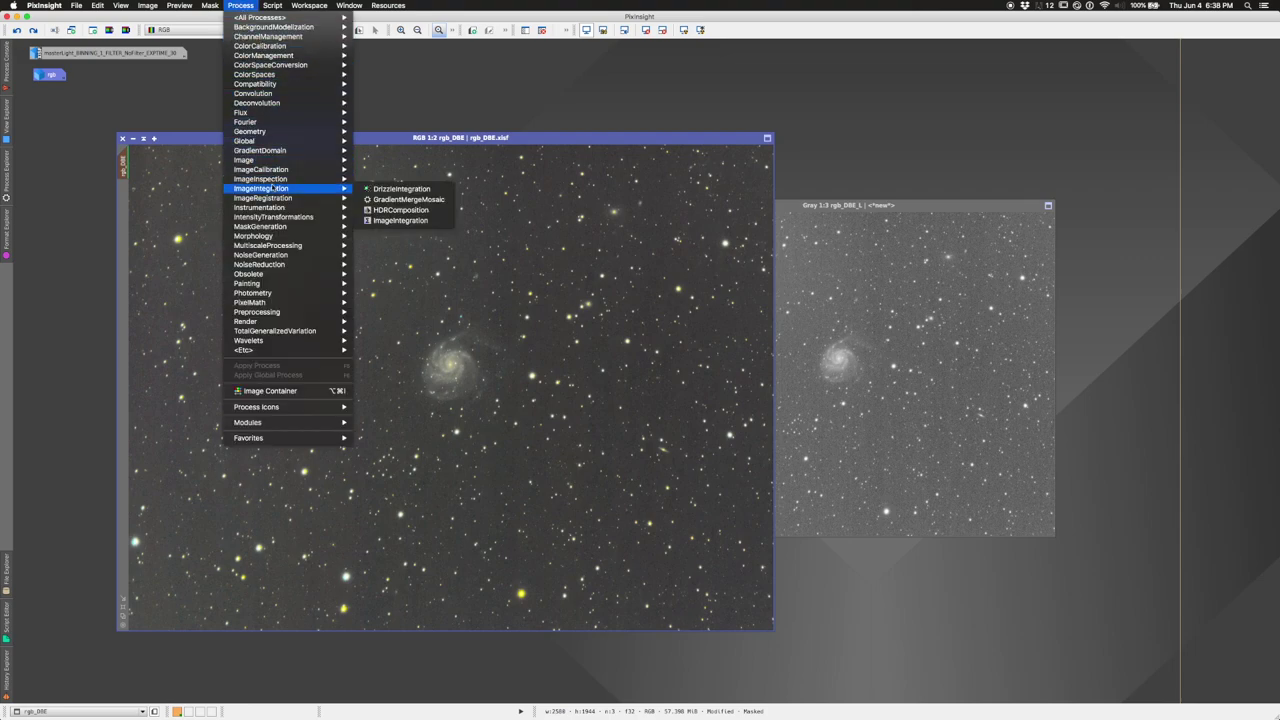
pyautogui.moveTo(240, 5)
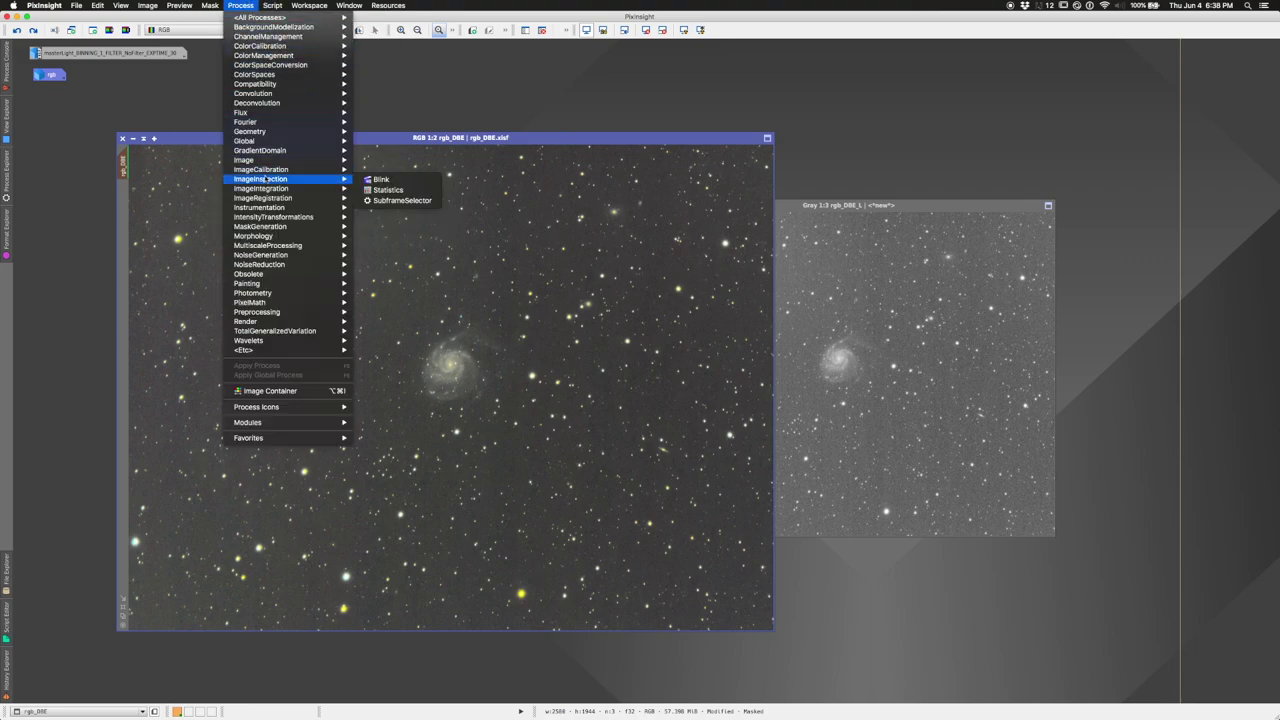
pyautogui.moveTo(287, 37)
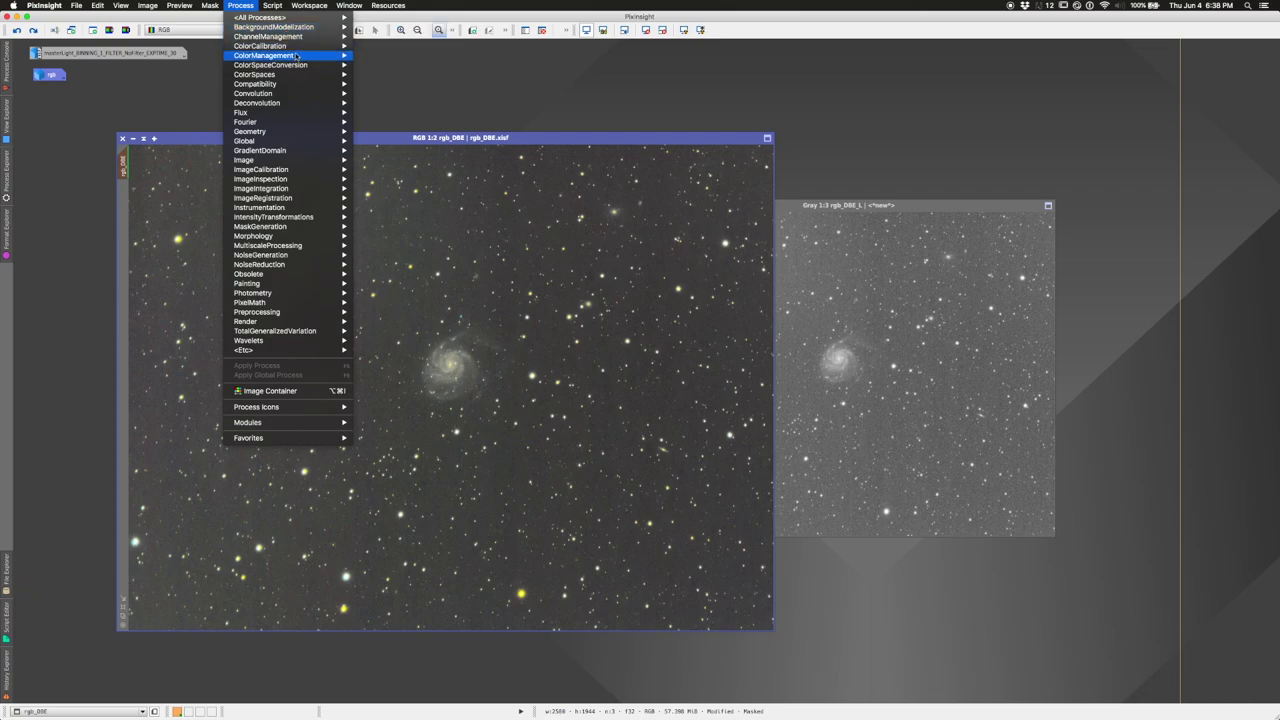
pyautogui.moveTo(314, 218)
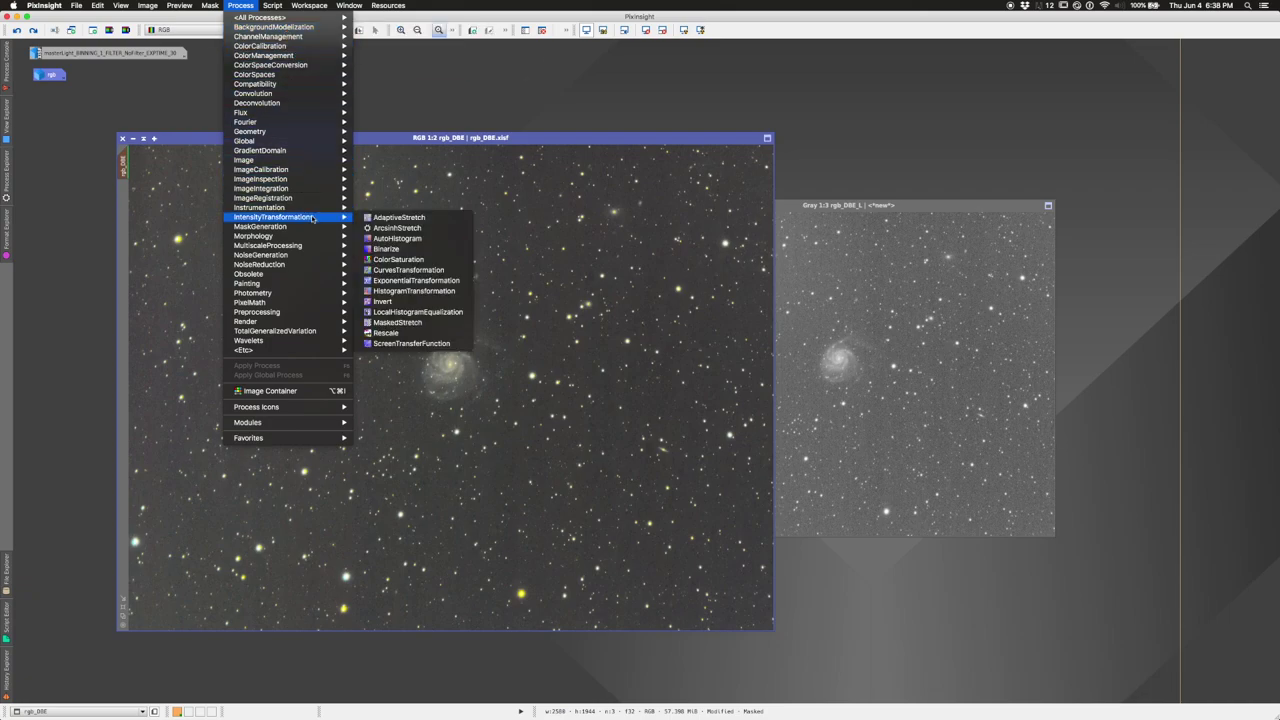
pyautogui.click(400, 259)
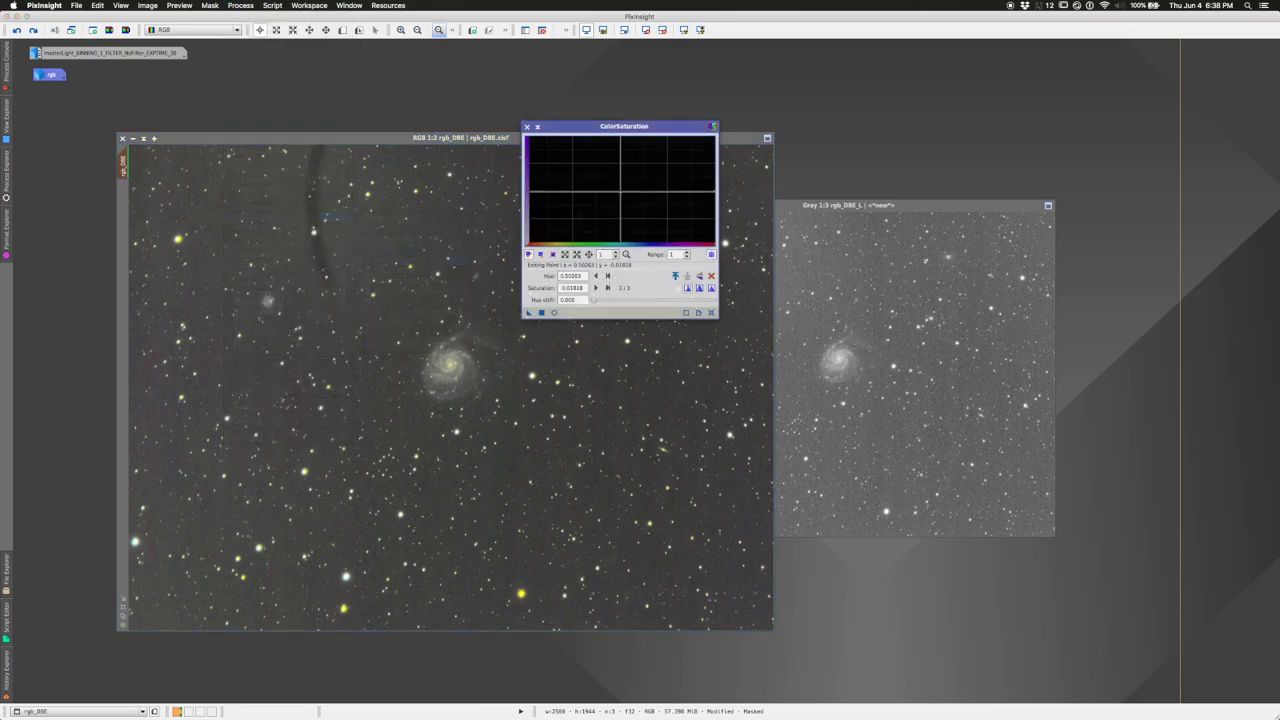
pyautogui.moveTo(623, 184); pyautogui.dragTo(581, 190)
pyautogui.click(548, 190)
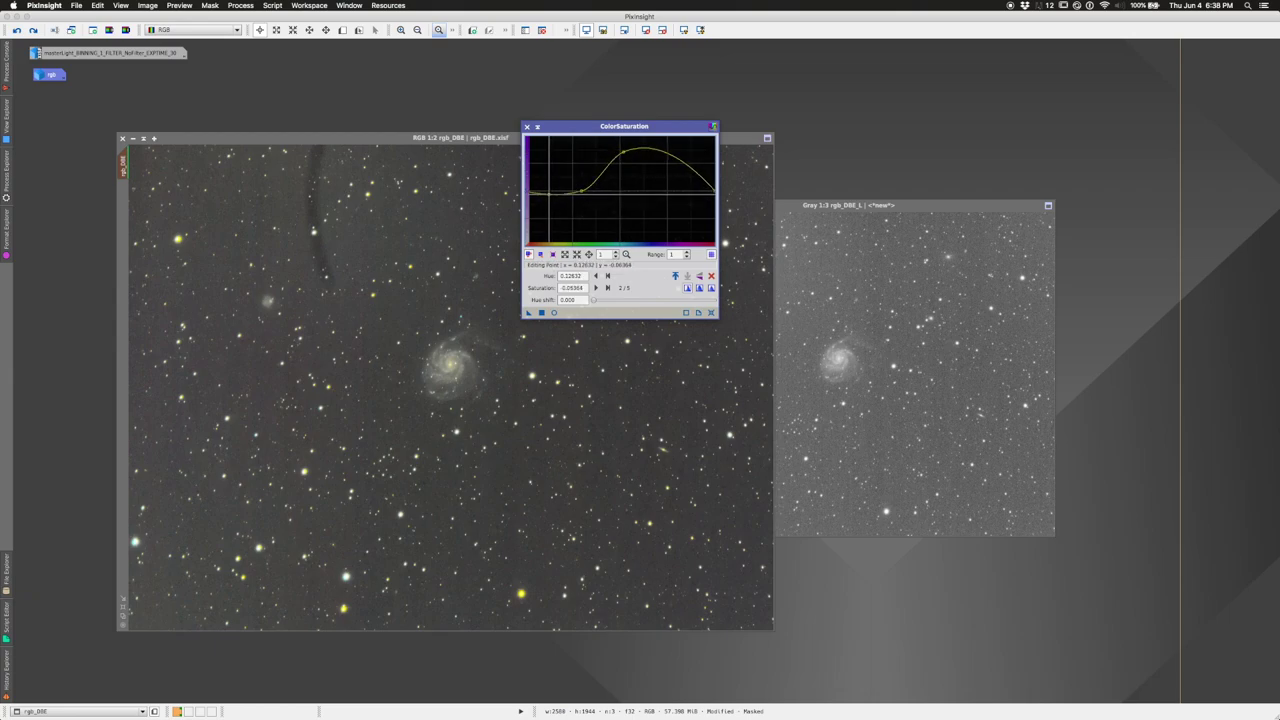
pyautogui.moveTo(675, 160); pyautogui.dragTo(691, 188)
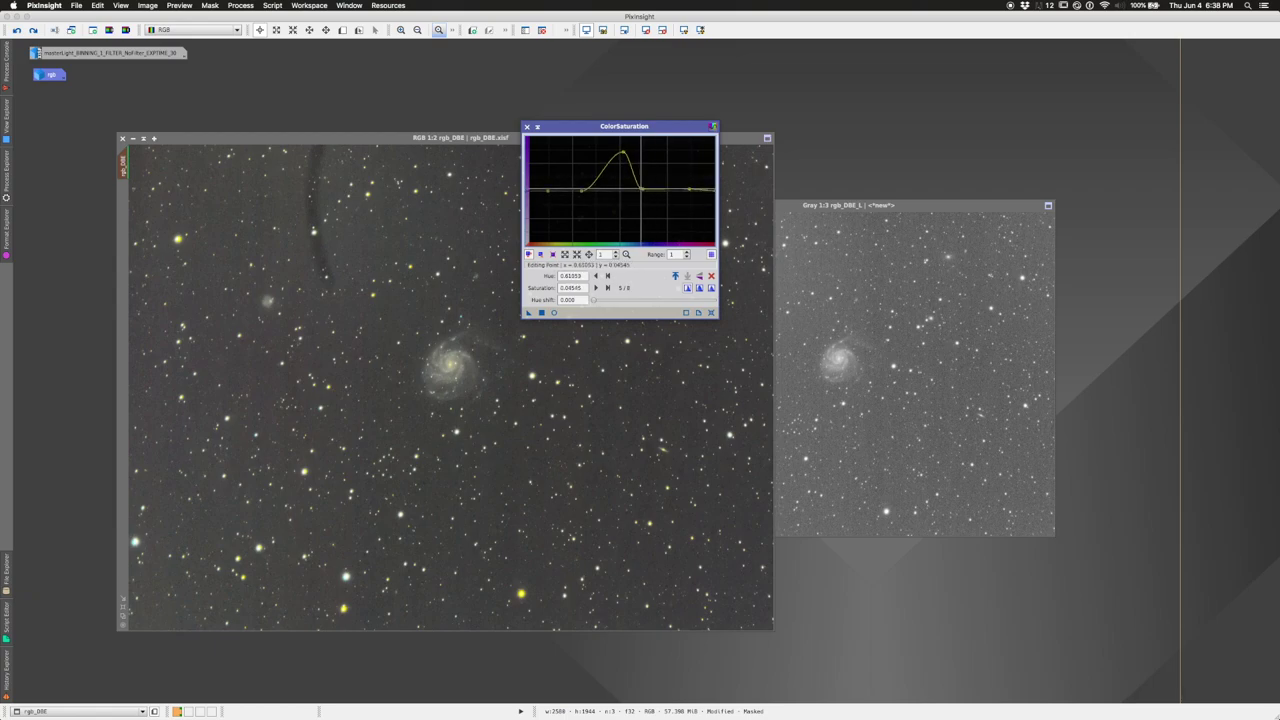
# - Refine the ColorSaturation peak to about hue 0.57 and saturation 0.85, narrow its lower side to hue 0.41, and apply it to rgb_DBE
pyautogui.click(651, 188)
pyautogui.moveTo(651, 188); pyautogui.dragTo(633, 145)
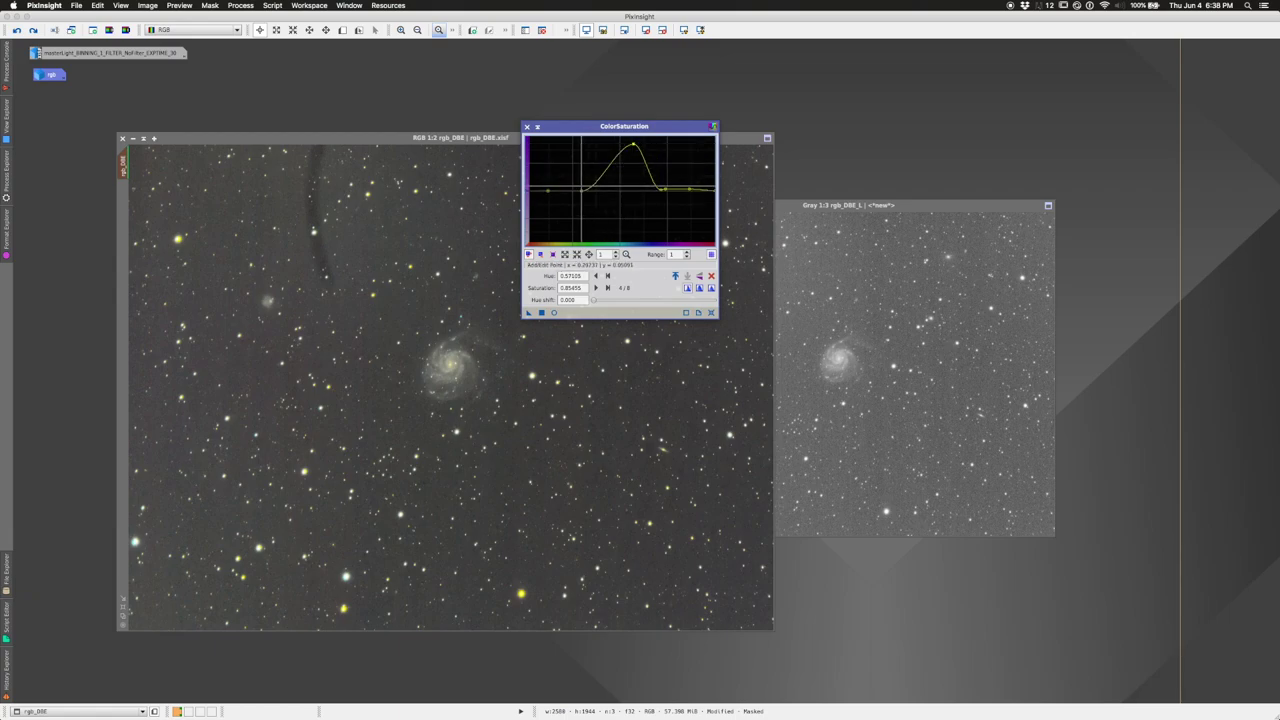
pyautogui.moveTo(581, 190); pyautogui.dragTo(604, 190)
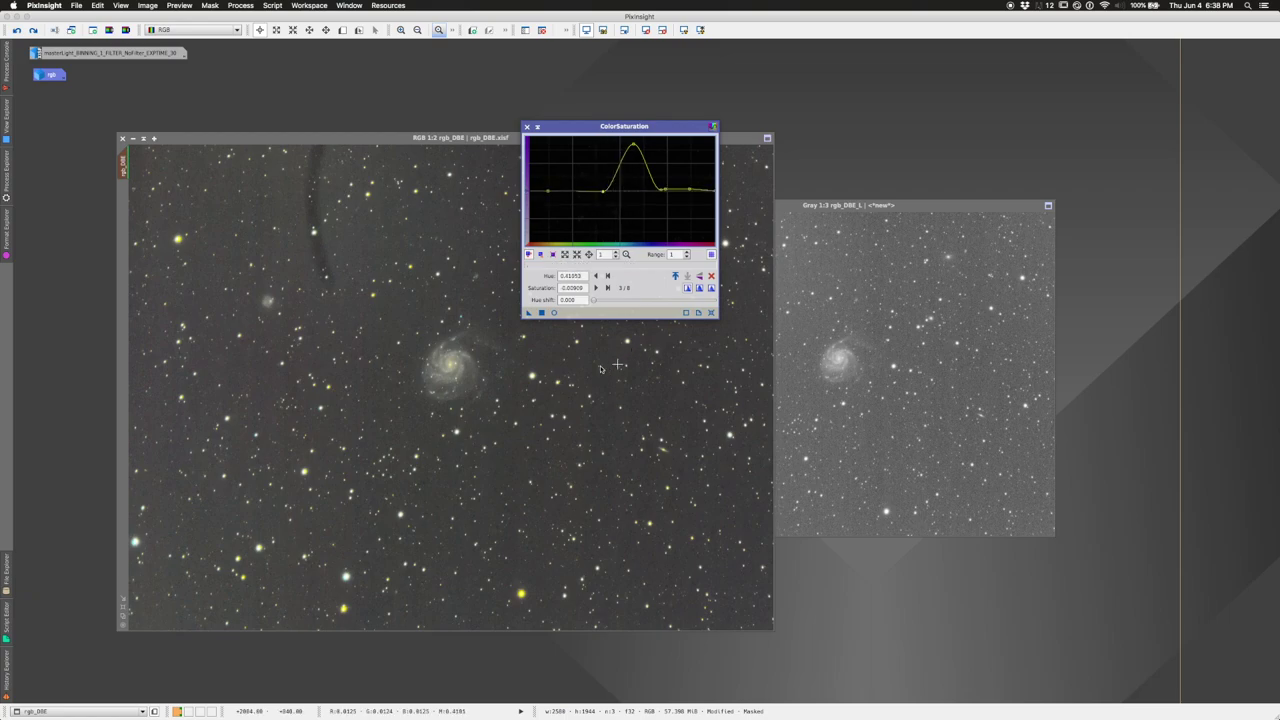
pyautogui.moveTo(530, 314); pyautogui.dragTo(528, 390)
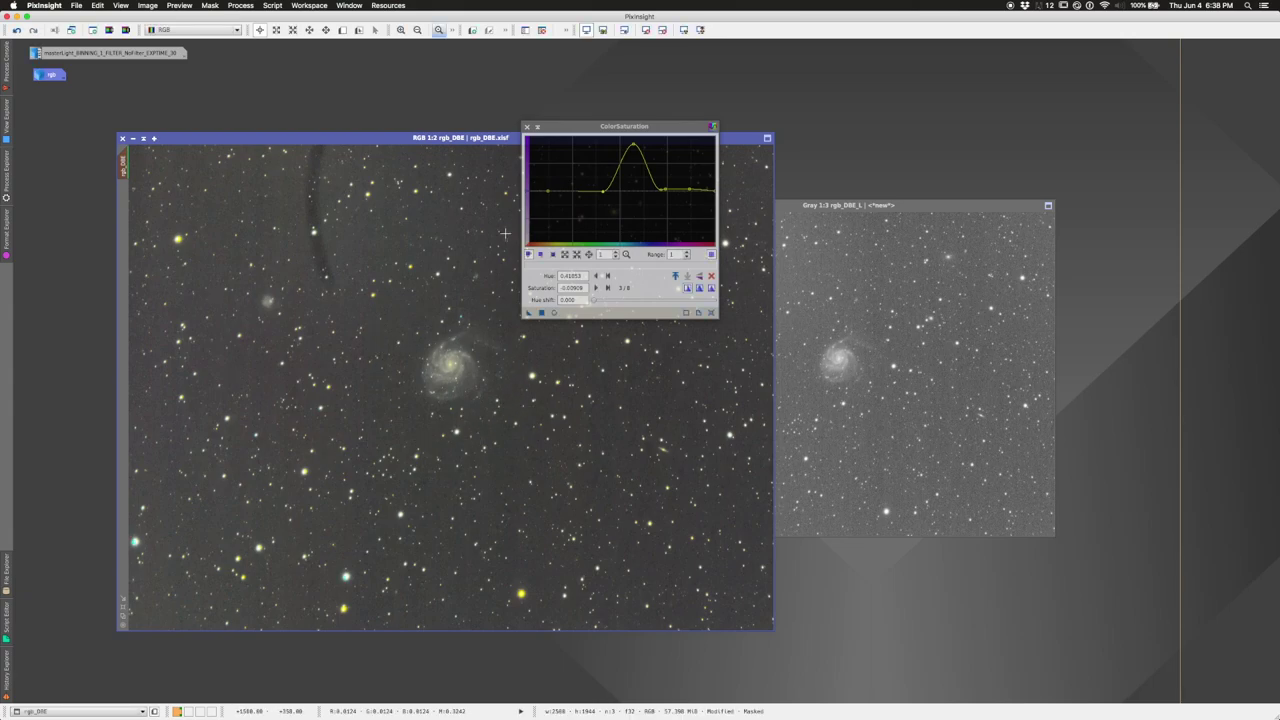
pyautogui.click(527, 126)
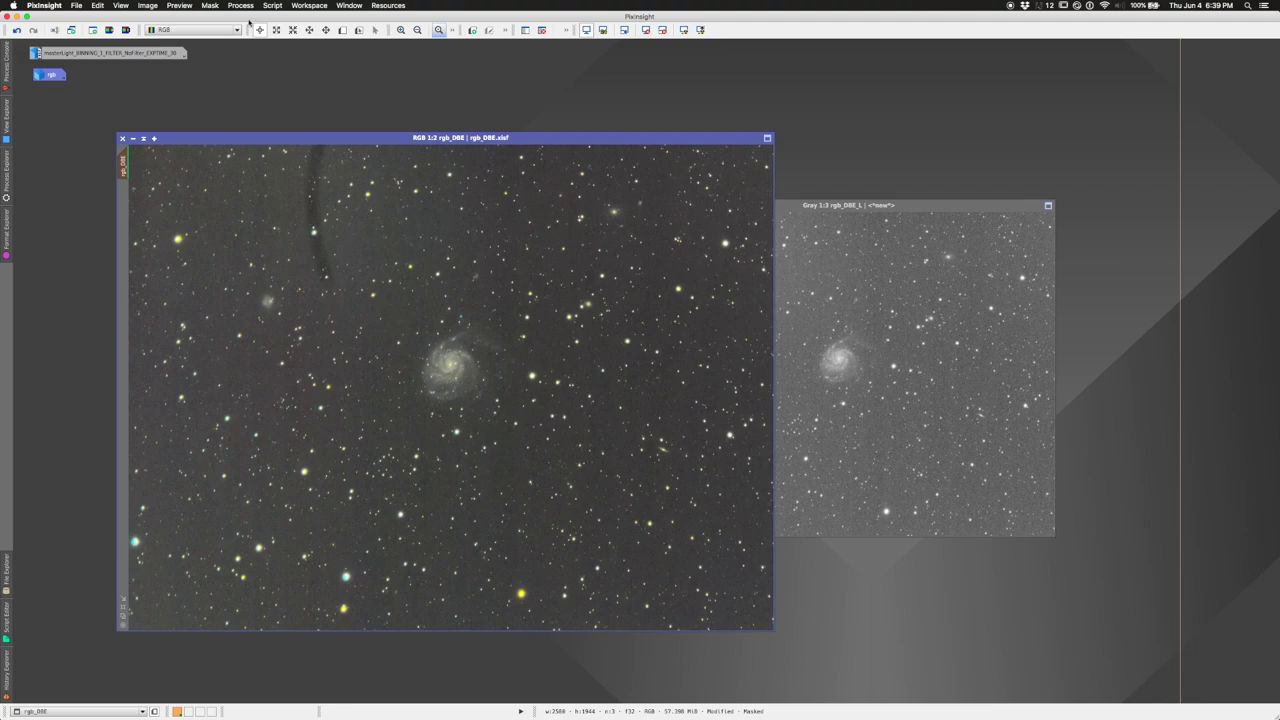
# - Remove the luminance mask from rgb_DBE
pyautogui.click(211, 6)
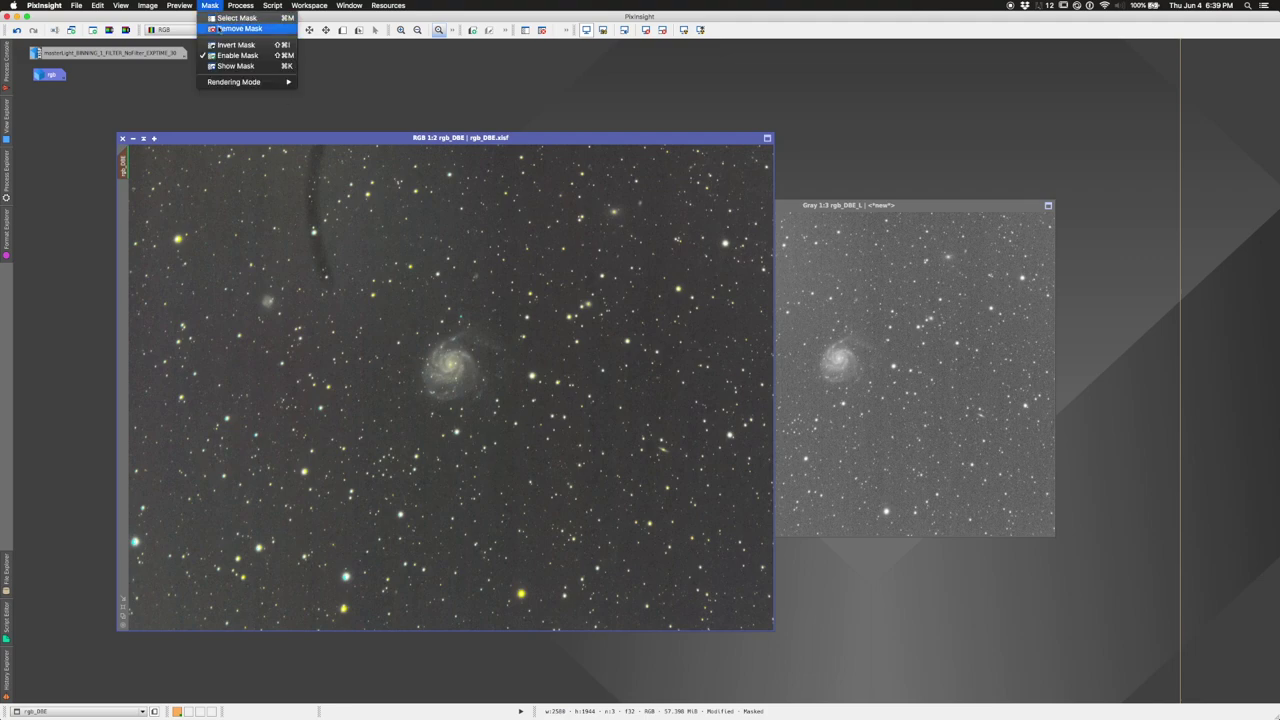
pyautogui.click(219, 29)
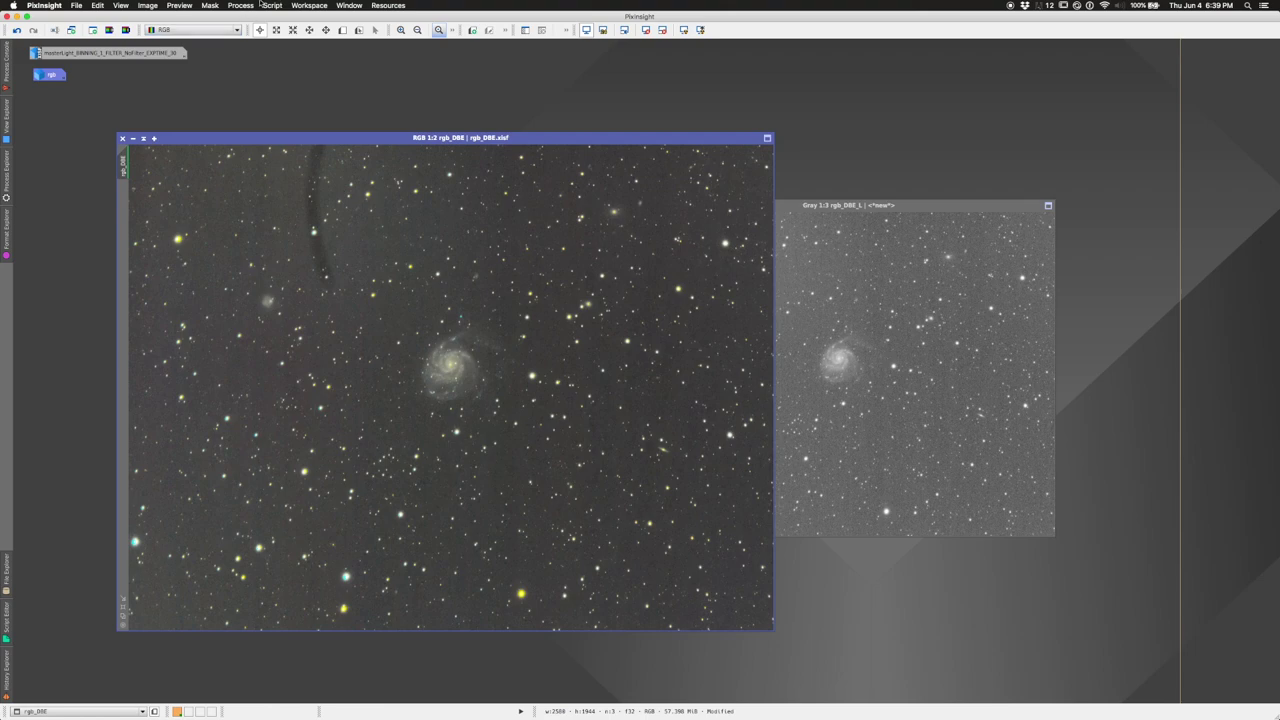
# - Open HistogramTransformation, reset its settings, and choose rgb_DBE as the view to read the histogram from
pyautogui.click(241, 5)
pyautogui.moveTo(300, 217)
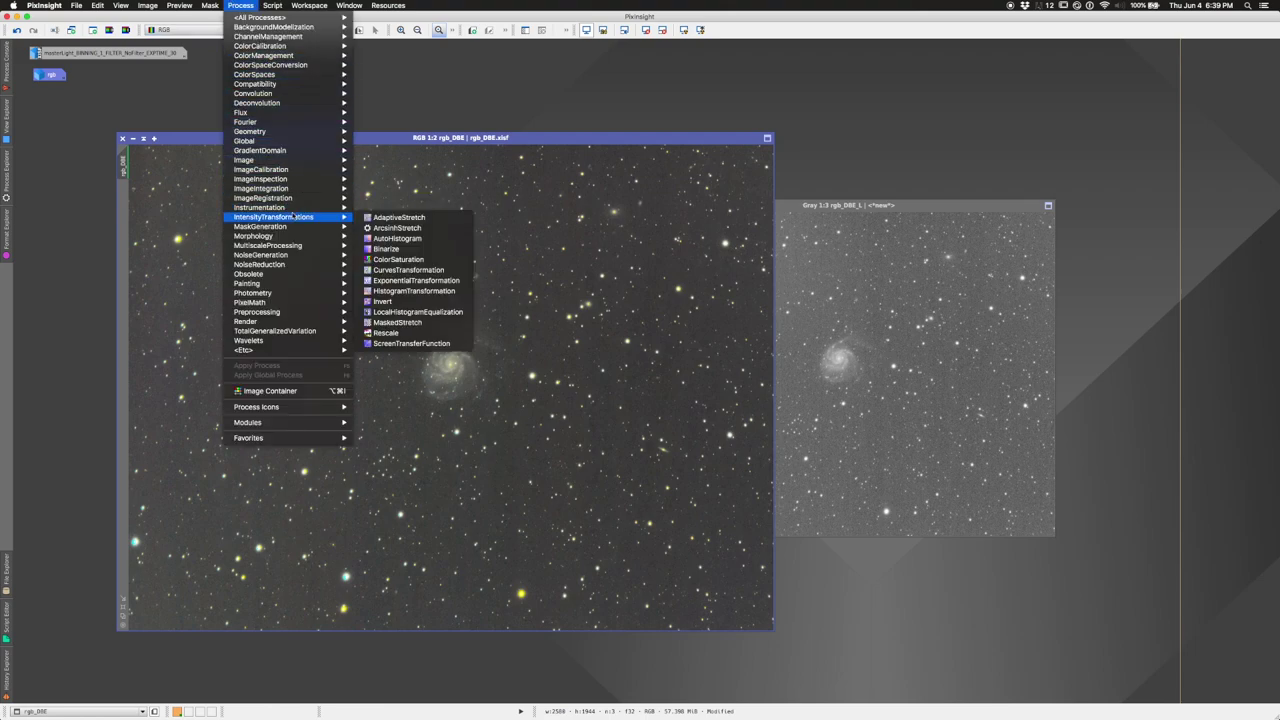
pyautogui.click(408, 290)
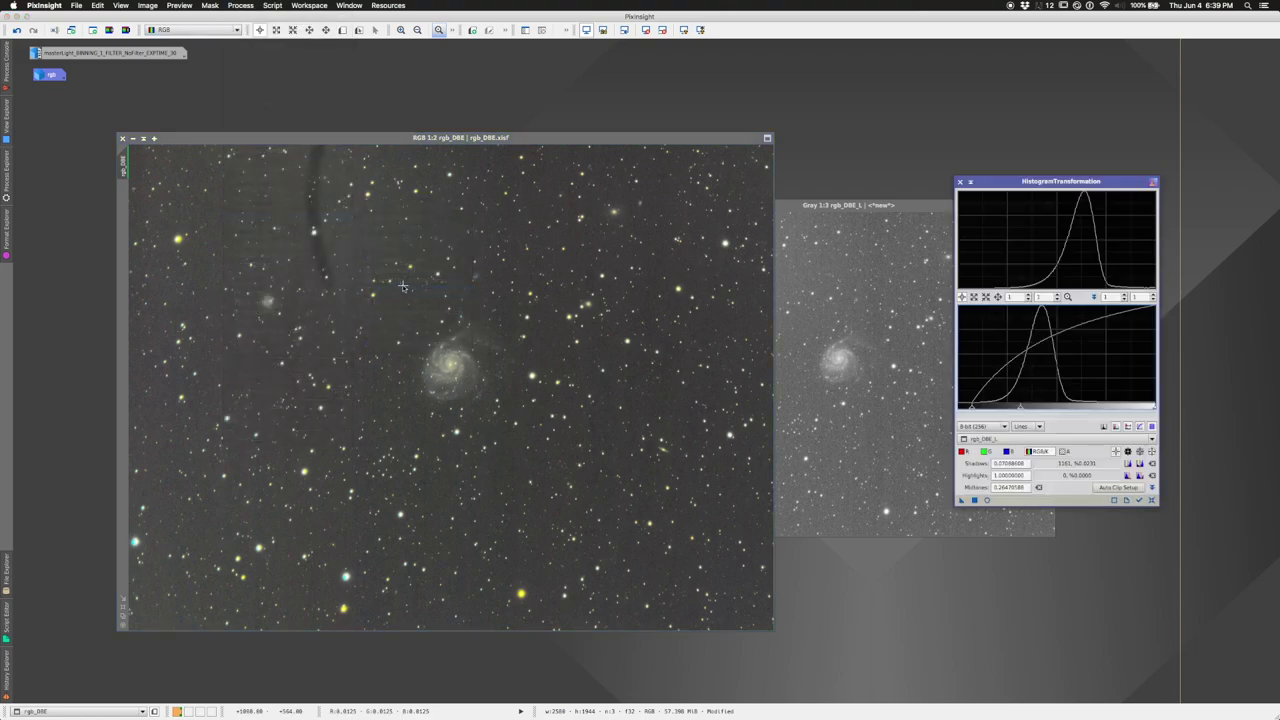
pyautogui.click(1152, 500)
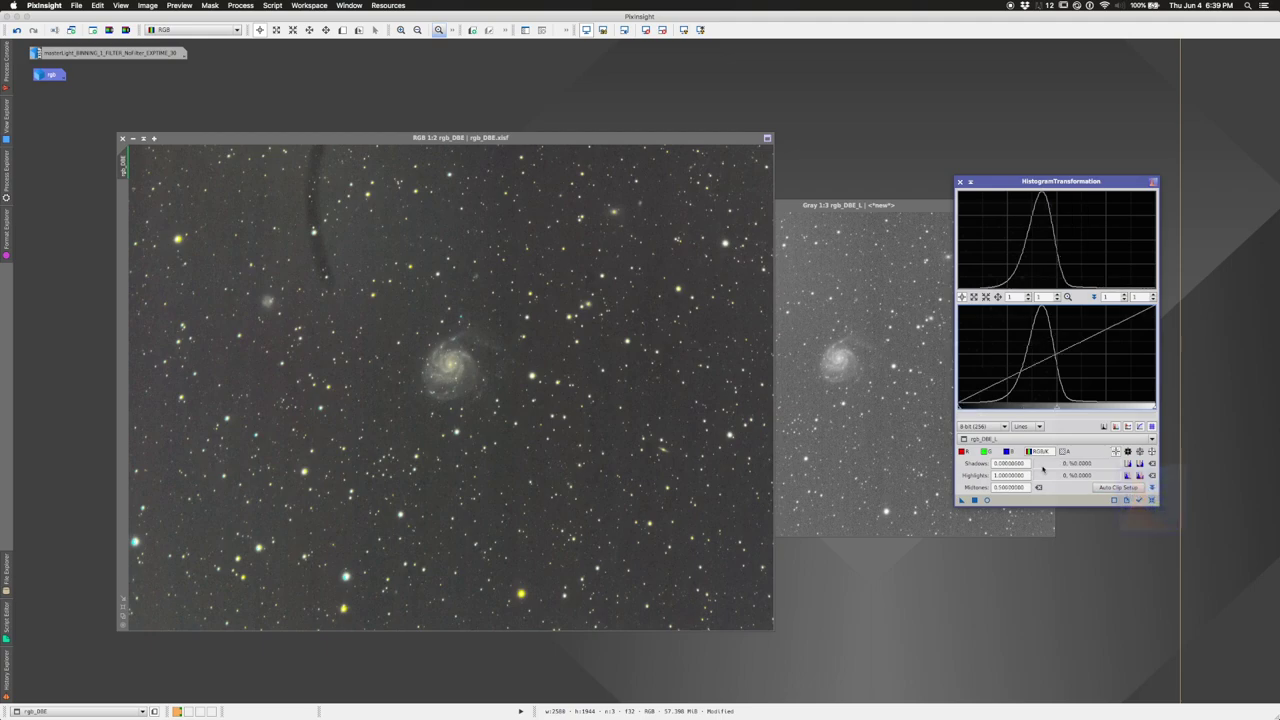
pyautogui.click(1008, 440)
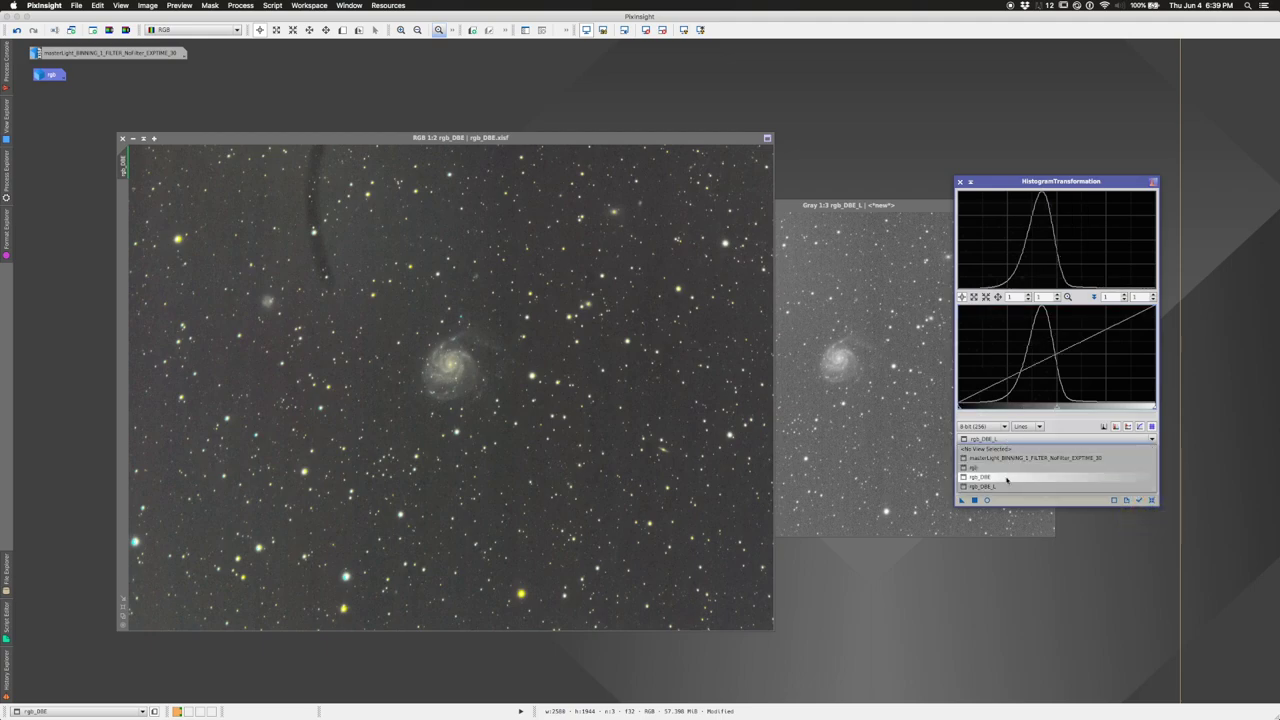
pyautogui.click(985, 477)
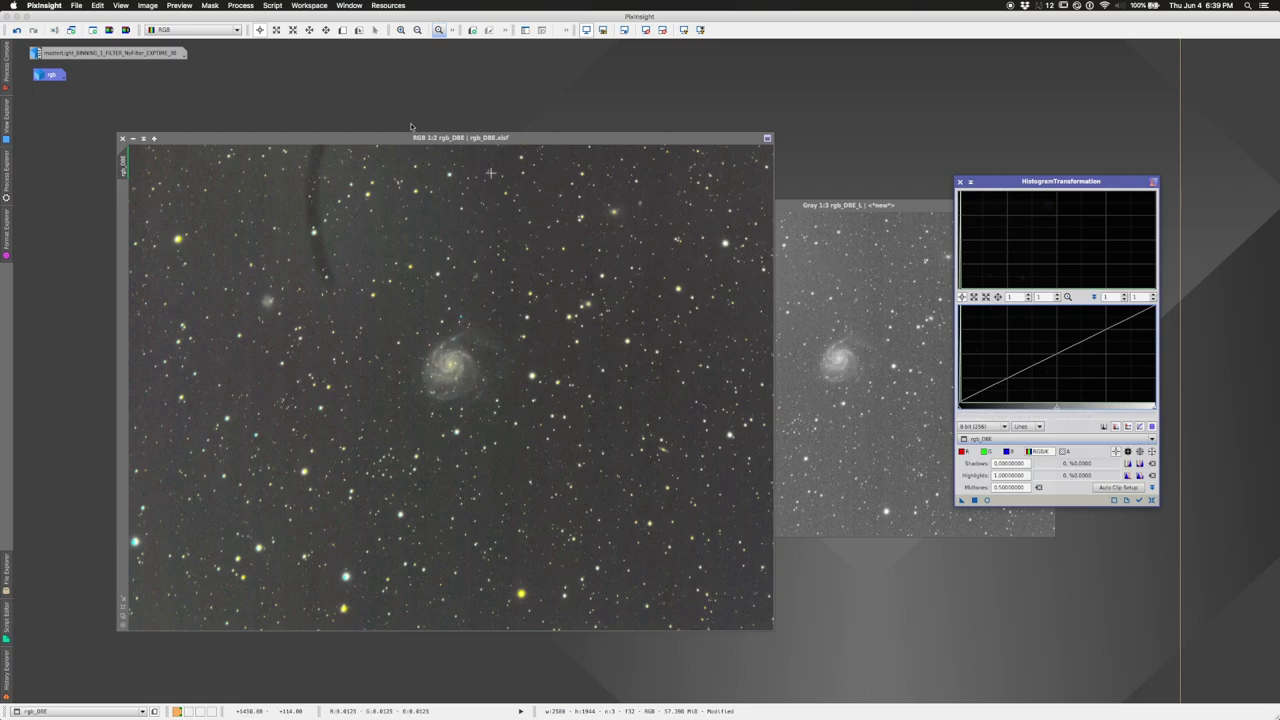
# - Save the rgb_DBE image as a new XISF file named rgb_DBE_NR
pyautogui.click(230, 148)
pyautogui.click(74, 5)
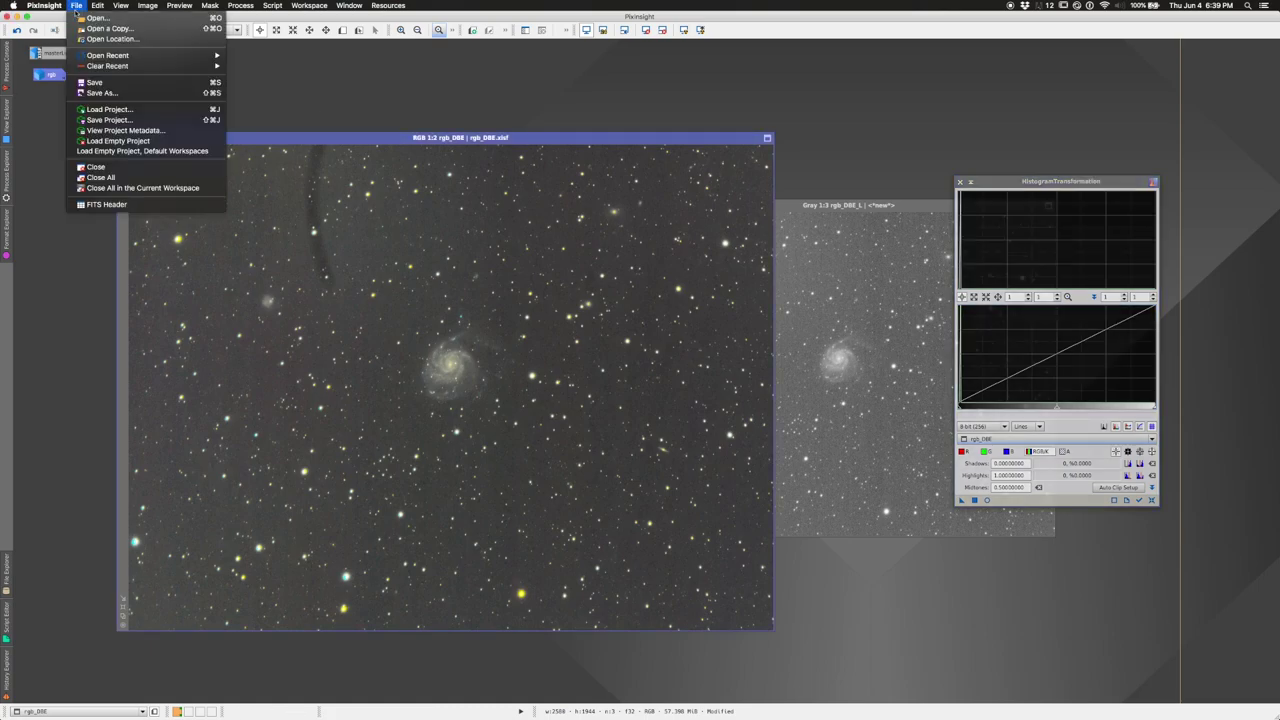
pyautogui.click(105, 97)
pyautogui.press('super+shift+s')
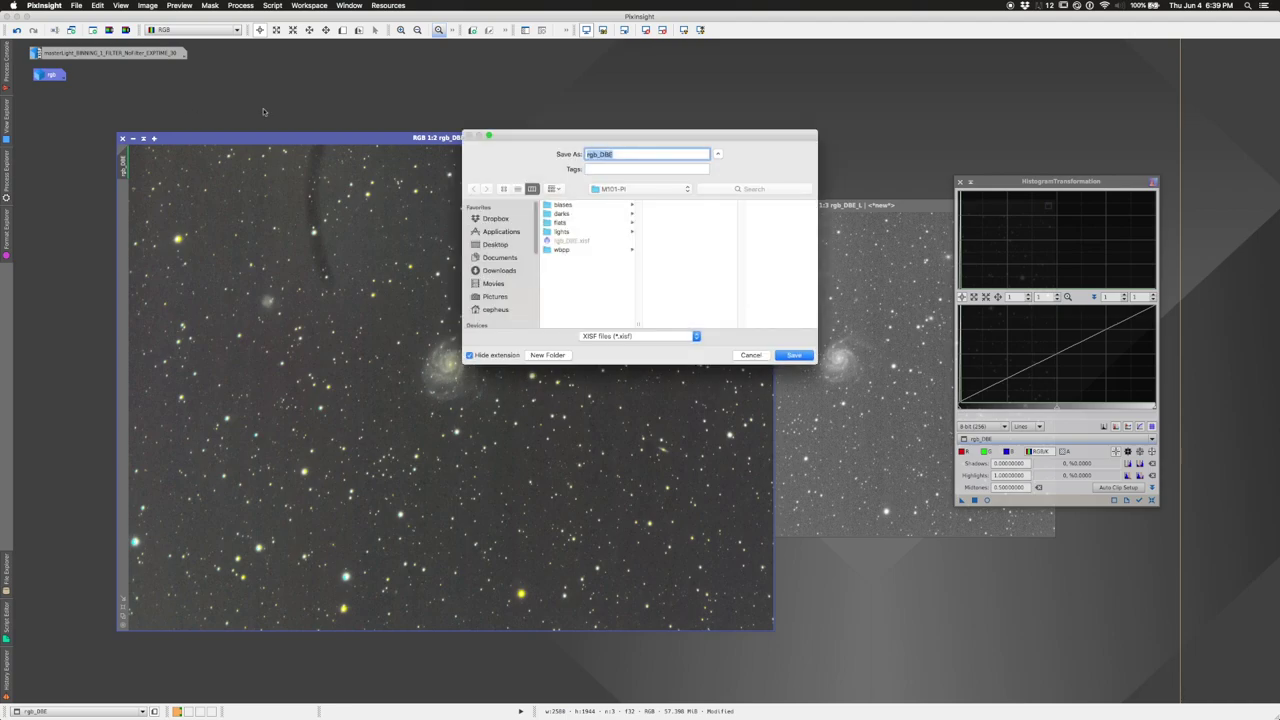
pyautogui.click(622, 156)
pyautogui.click(794, 356)
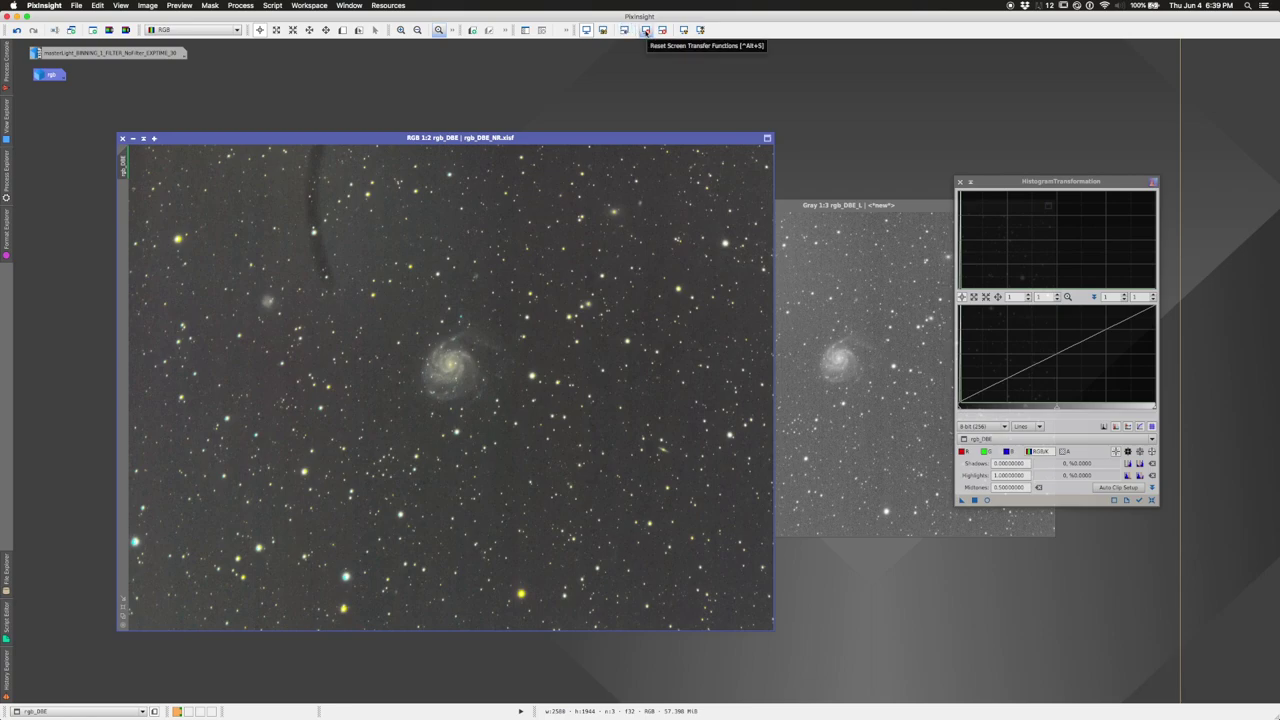
# - Reset rgb_DBE's screen transfer function and apply two successive HistogramTransformation stretches with midtones about 0.094 and 0.273
pyautogui.click(646, 31)
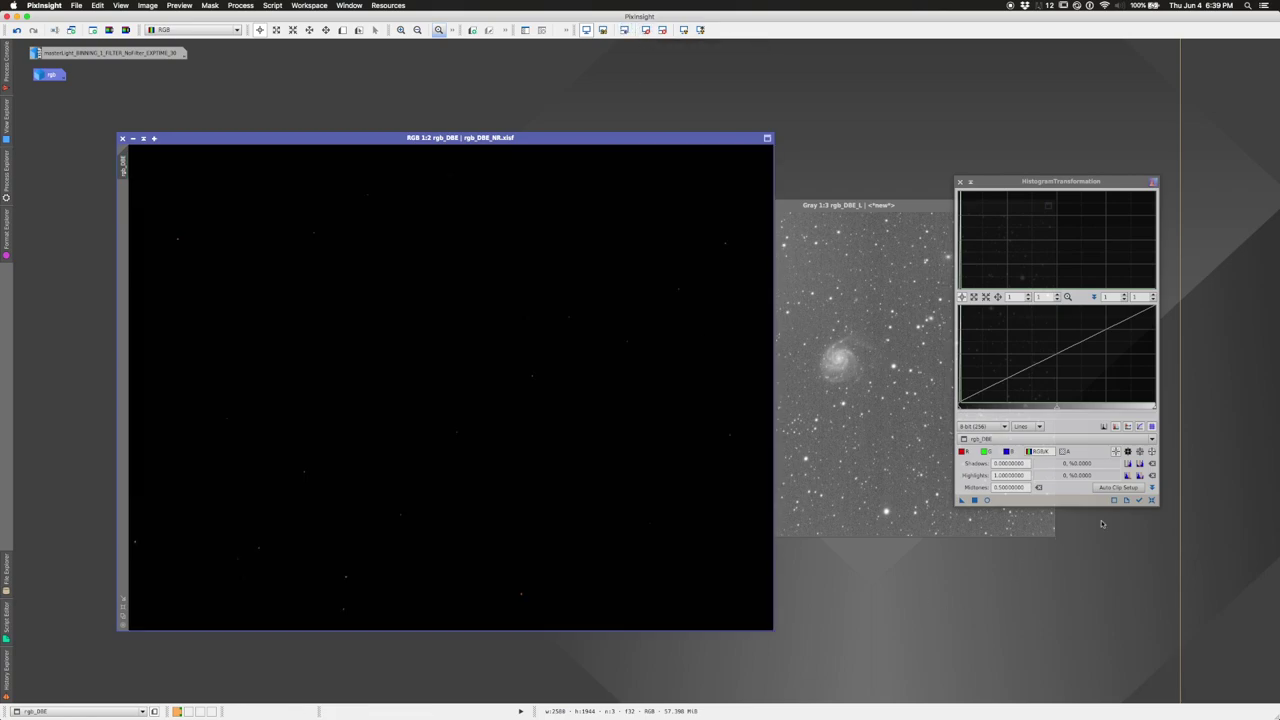
pyautogui.moveTo(1057, 409); pyautogui.dragTo(976, 409)
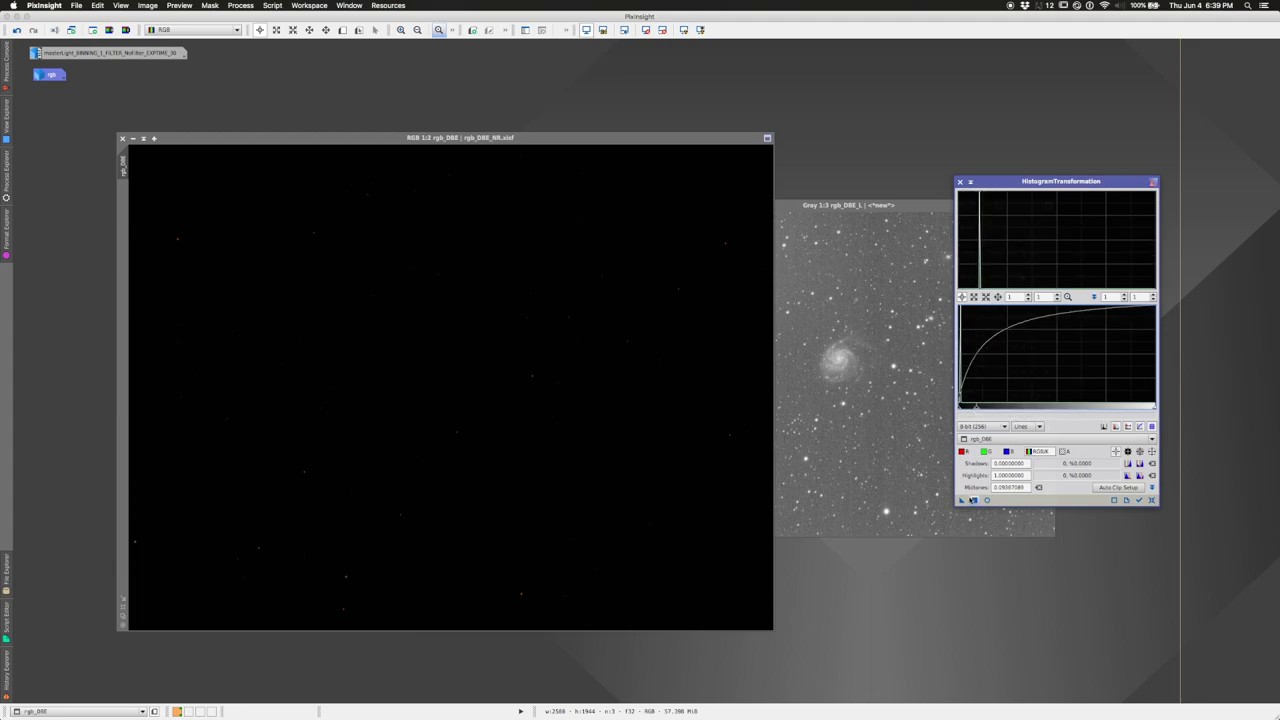
pyautogui.click(972, 499)
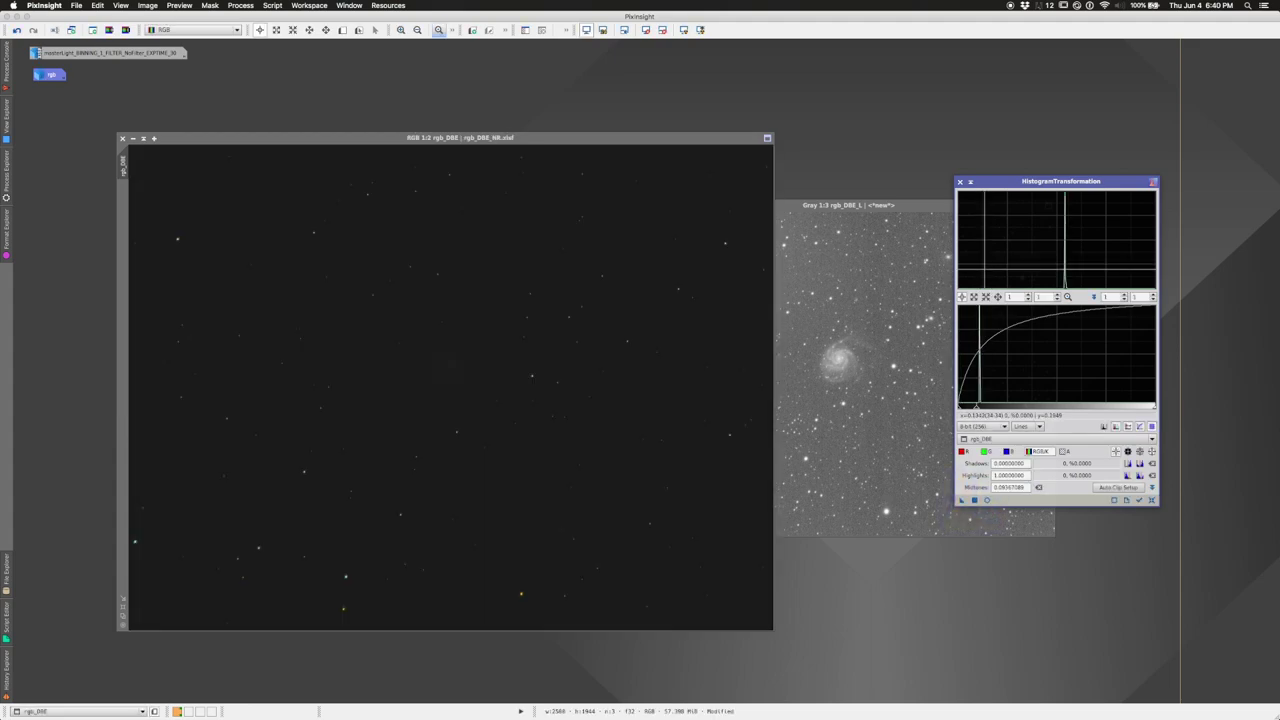
pyautogui.moveTo(977, 409); pyautogui.dragTo(1012, 406)
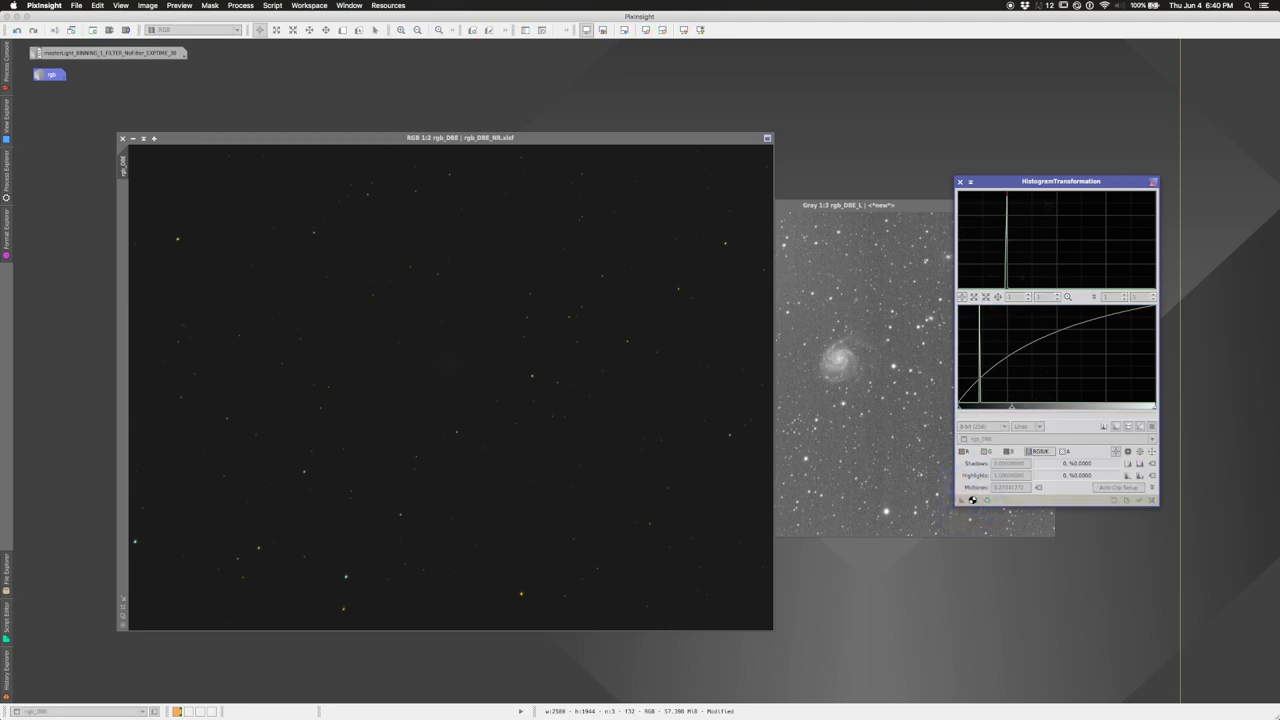
pyautogui.click(973, 499)
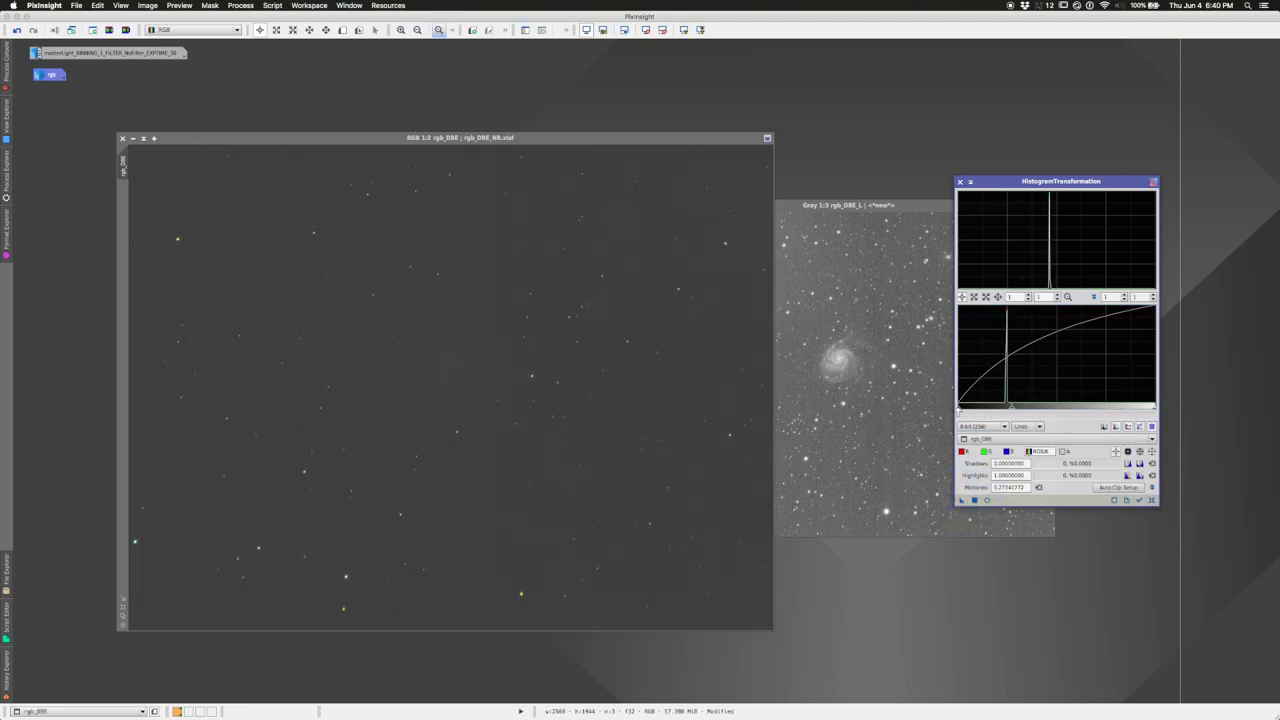
# - Apply a histogram pass with shadows about 0.208, followed by another with shadows about 0.085 and midtones about 0.11
pyautogui.moveTo(959, 409); pyautogui.dragTo(998, 410)
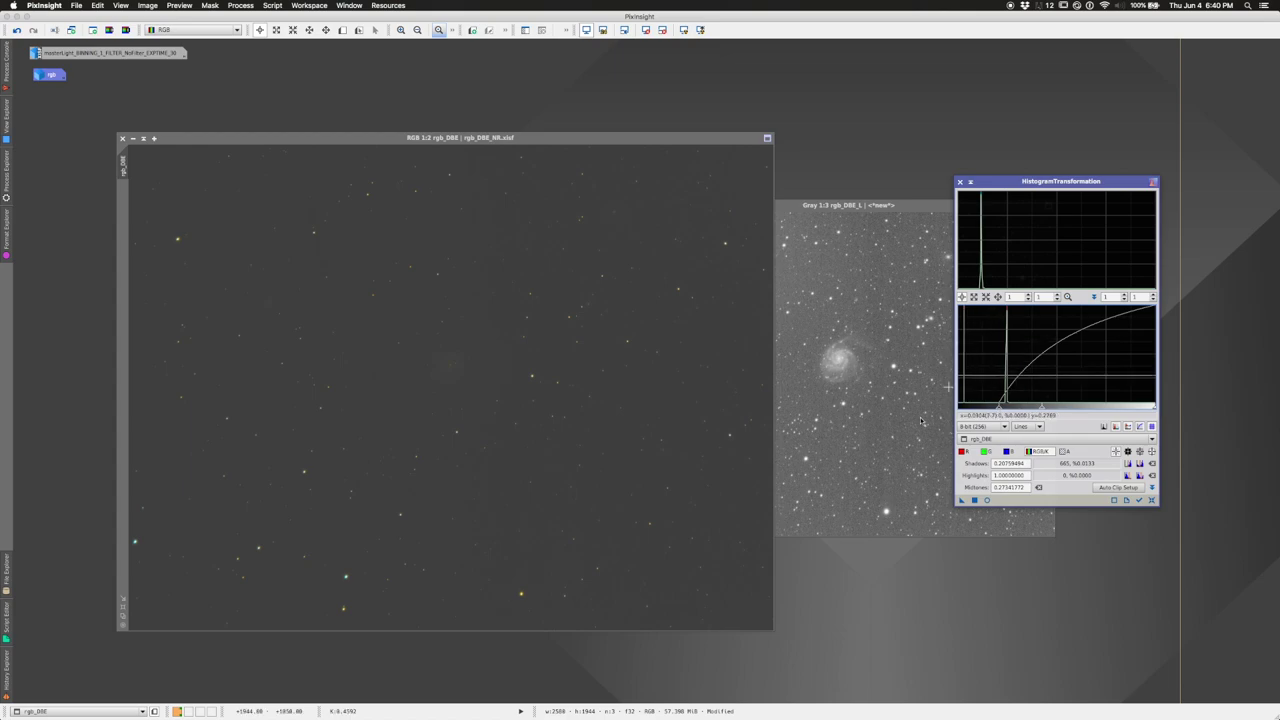
pyautogui.click(974, 501)
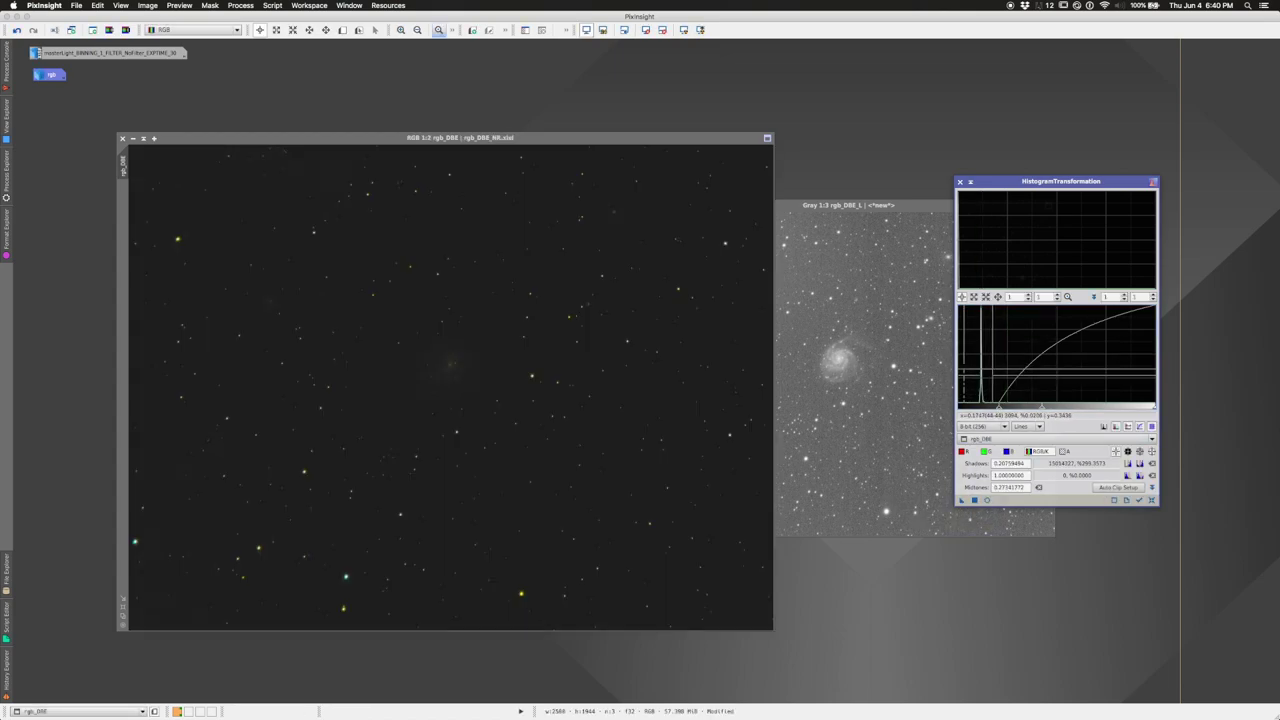
pyautogui.moveTo(998, 409)
pyautogui.mouseDown()
pyautogui.moveTo(972, 408)
pyautogui.moveTo(1016, 410)
pyautogui.moveTo(994, 410)
pyautogui.mouseUp()
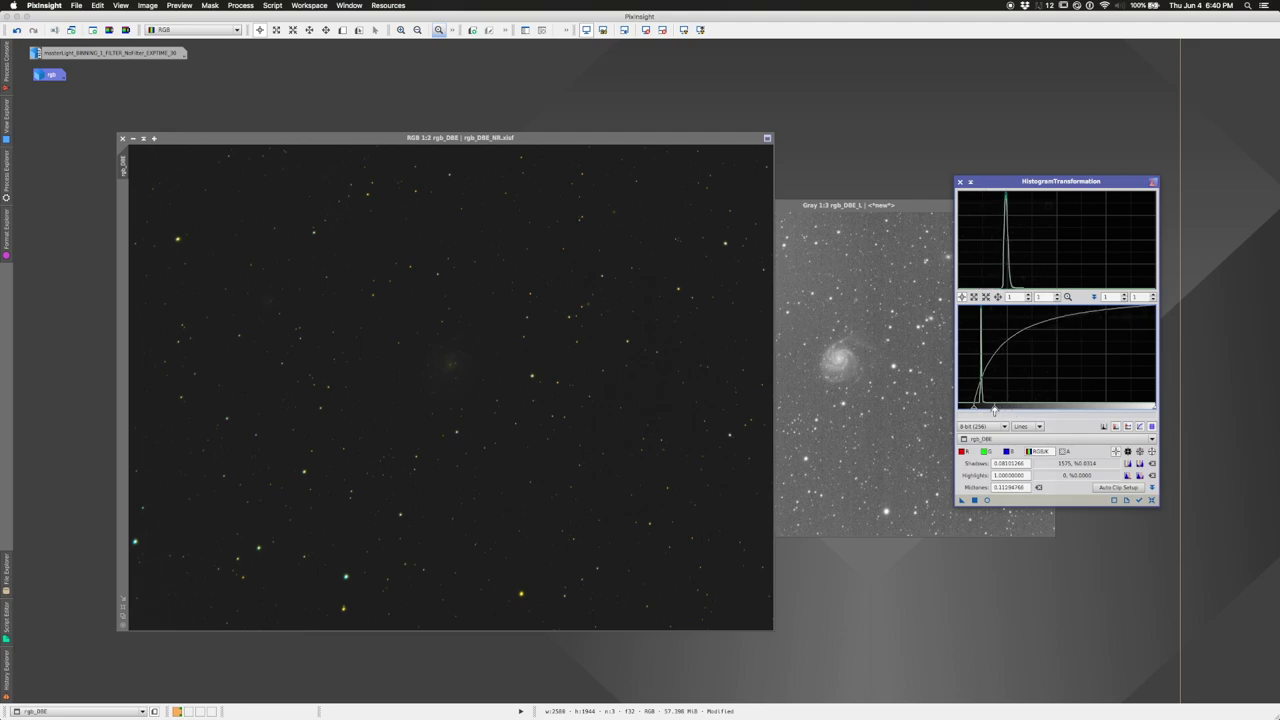
pyautogui.click(976, 501)
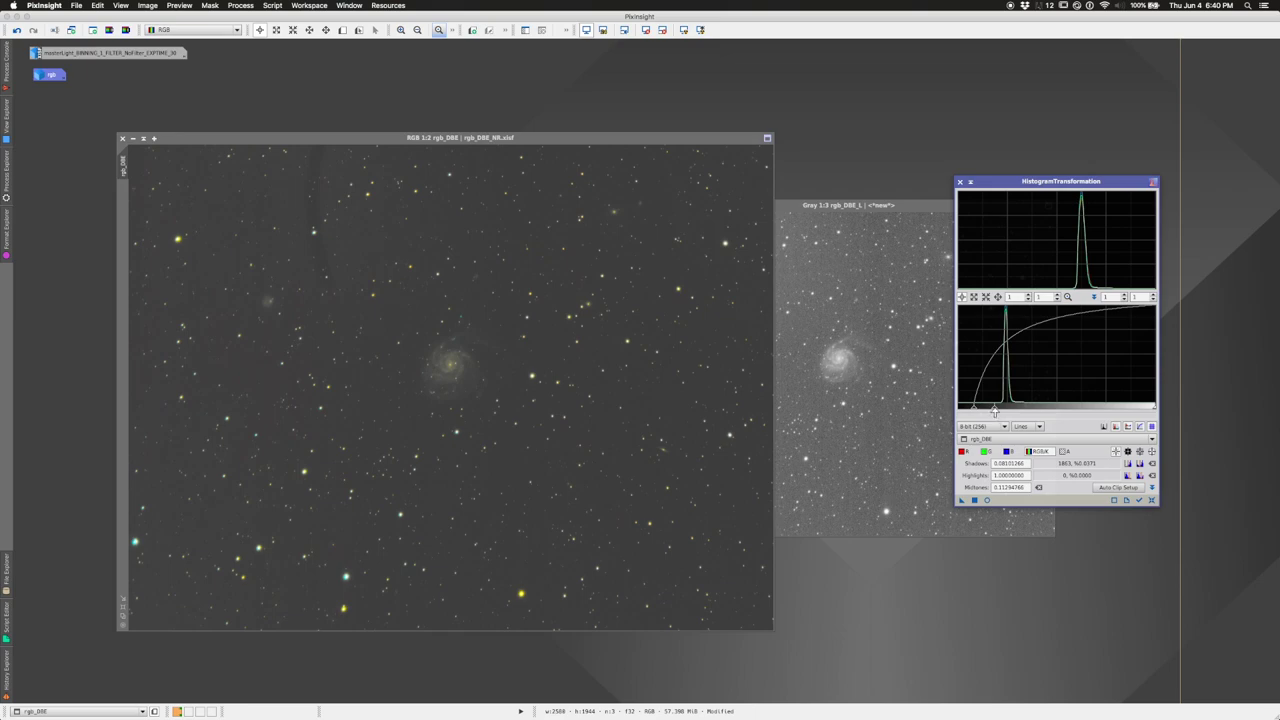
# - Darken rgb_DBE's background by applying HistogramTransformation with shadows about 0.203 and midtones about 0.377
pyautogui.scroll(5, 994, 410)
pyautogui.moveTo(975, 410); pyautogui.dragTo(998, 407)
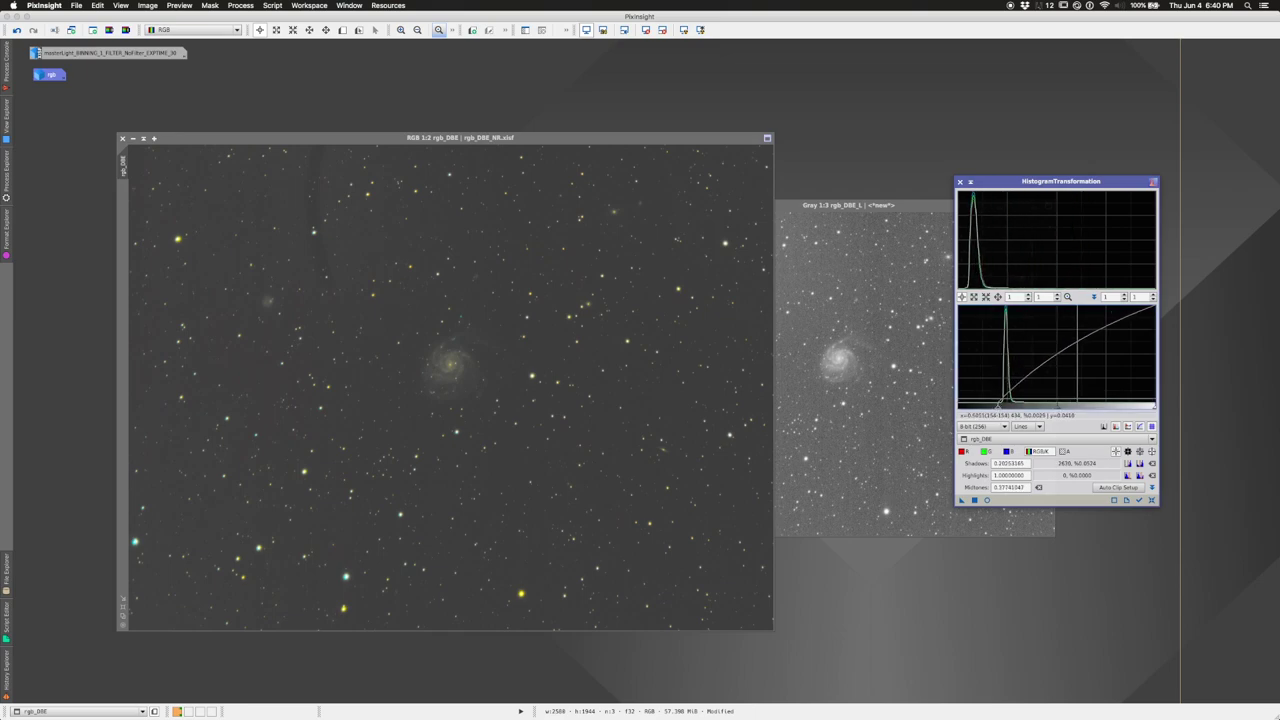
pyautogui.click(974, 500)
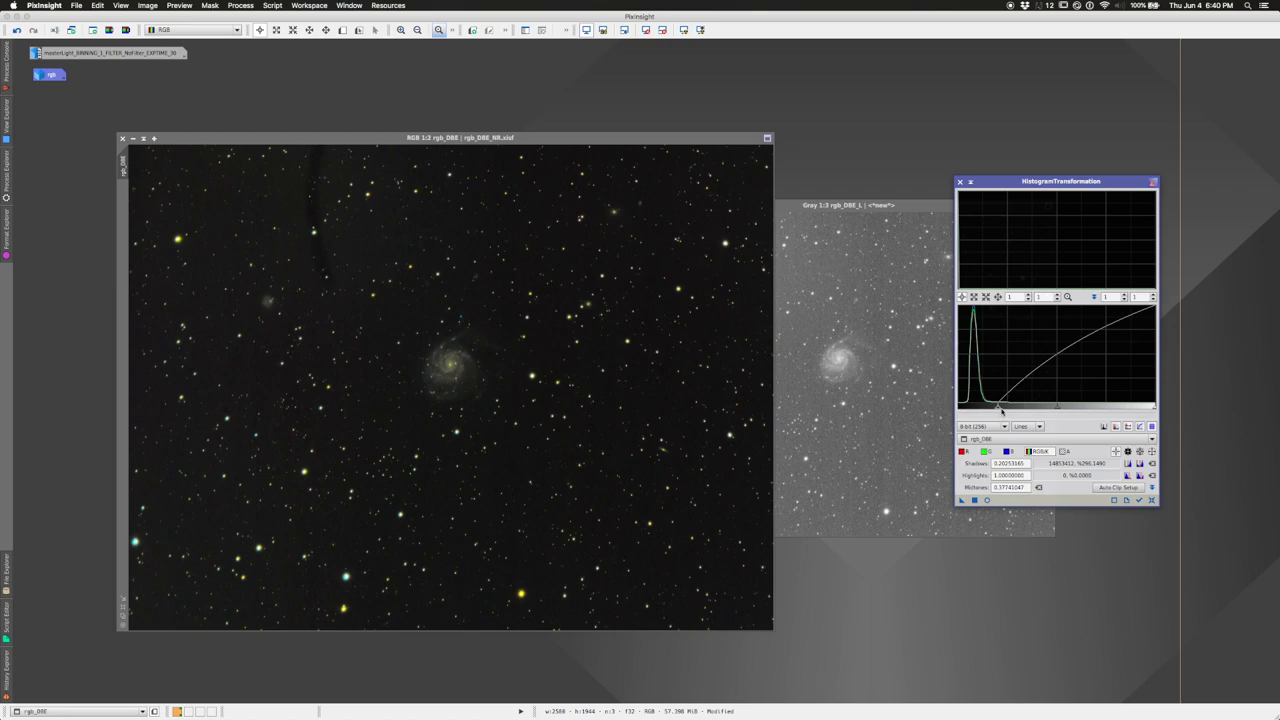
# - Try a stretch of rgb_DBE with shadows about 0.018 and midtones about 0.322, and undo it
pyautogui.moveTo(1001, 410); pyautogui.dragTo(961, 411)
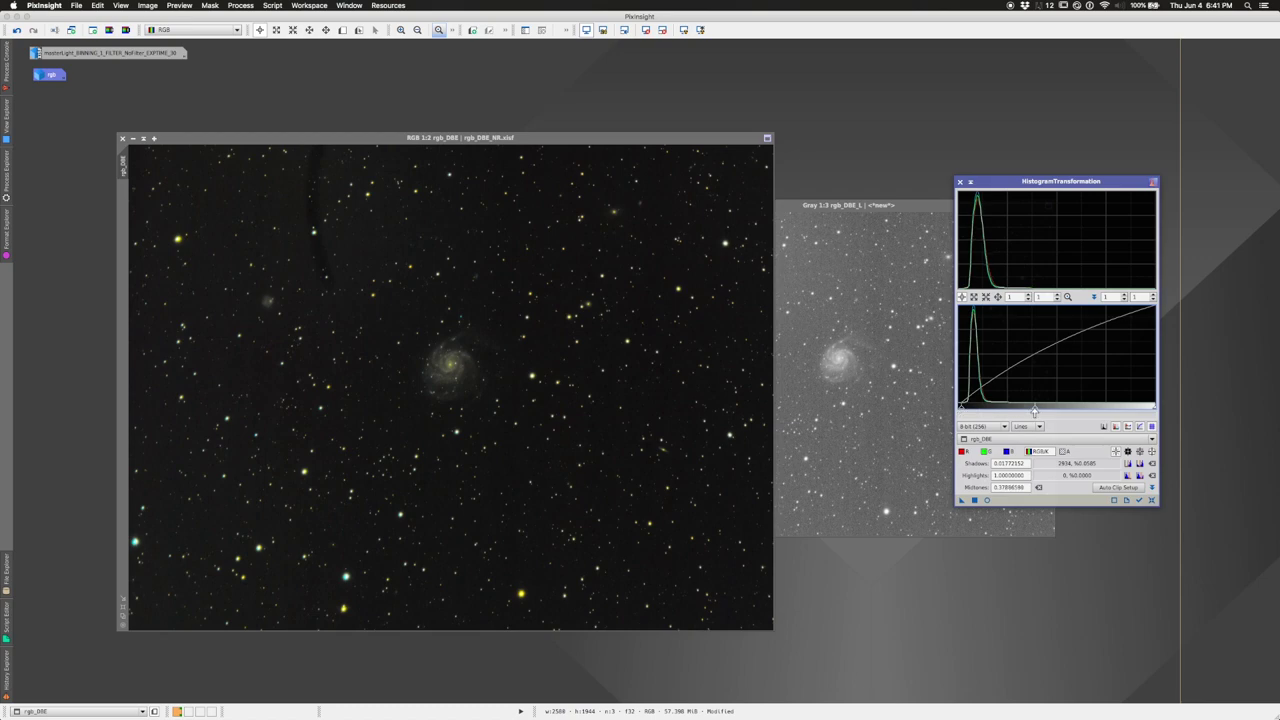
pyautogui.moveTo(1034, 410); pyautogui.dragTo(1024, 411)
pyautogui.click(975, 500)
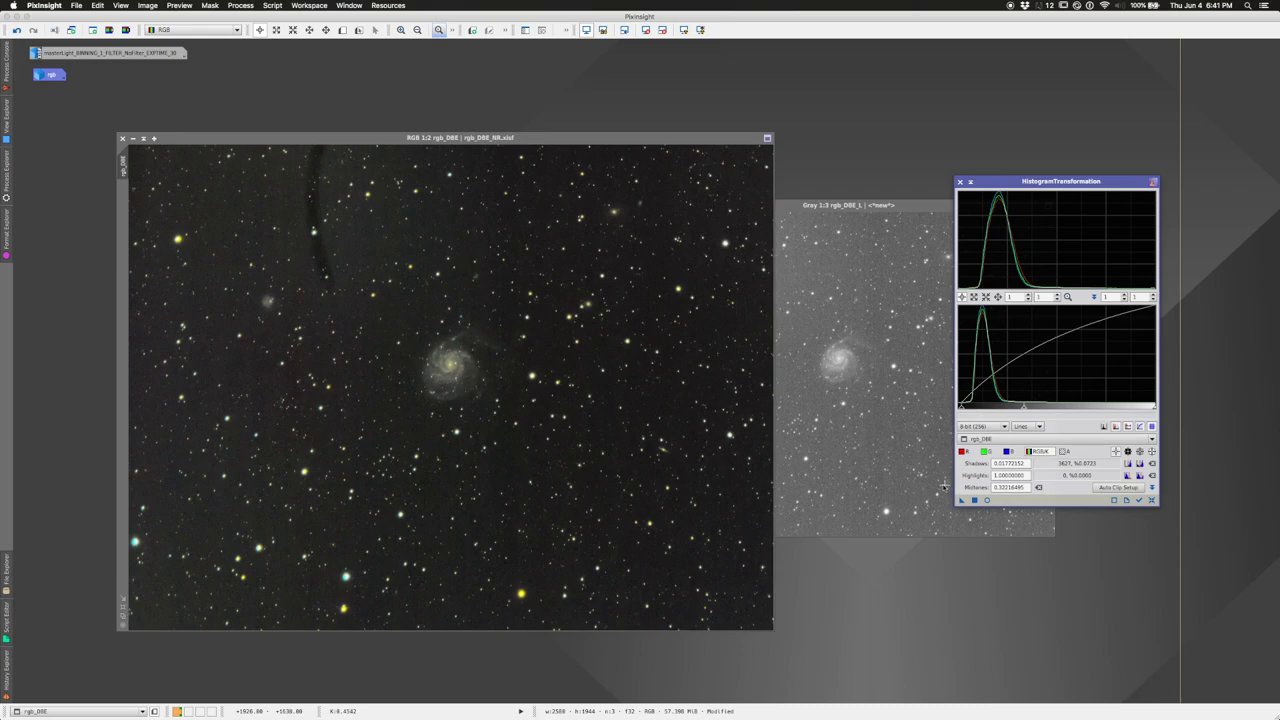
pyautogui.click(17, 33)
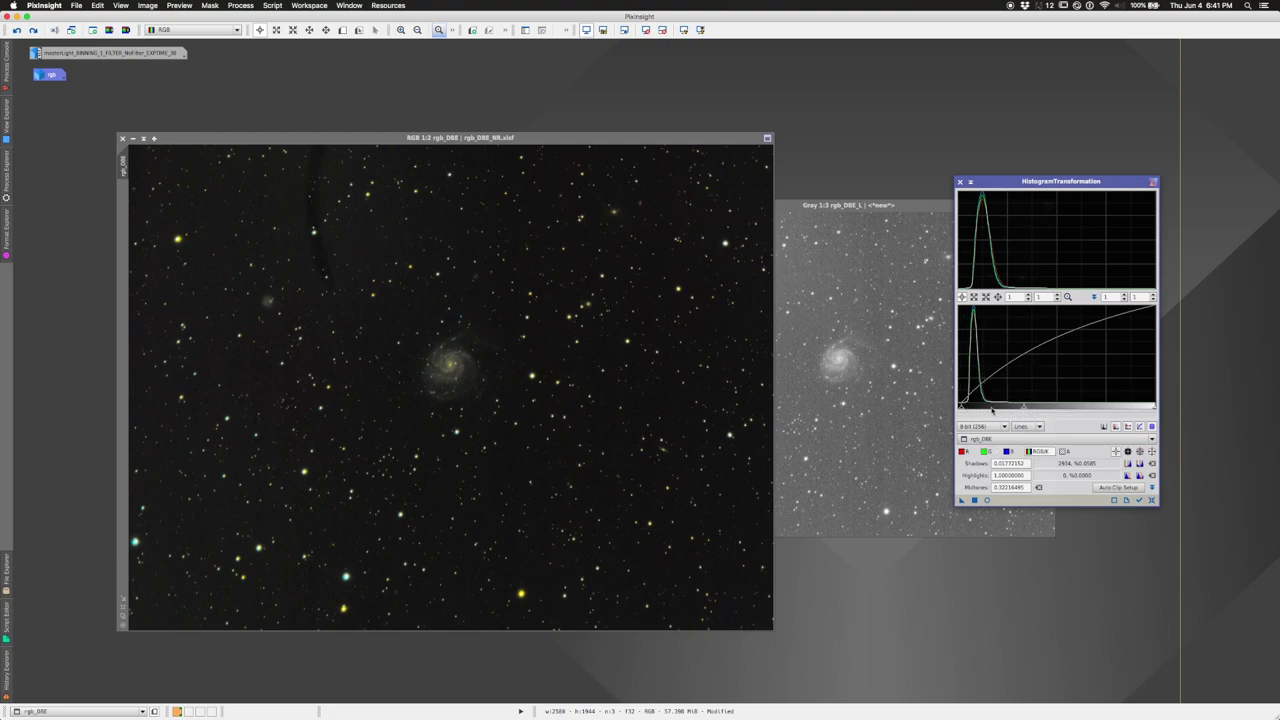
# - Apply a gentler stretch to rgb_DBE with shadows about 0.008 and midtones about 0.42, and close HistogramTransformation
pyautogui.moveTo(1024, 409); pyautogui.dragTo(1043, 411)
pyautogui.moveTo(965, 412); pyautogui.dragTo(962, 412)
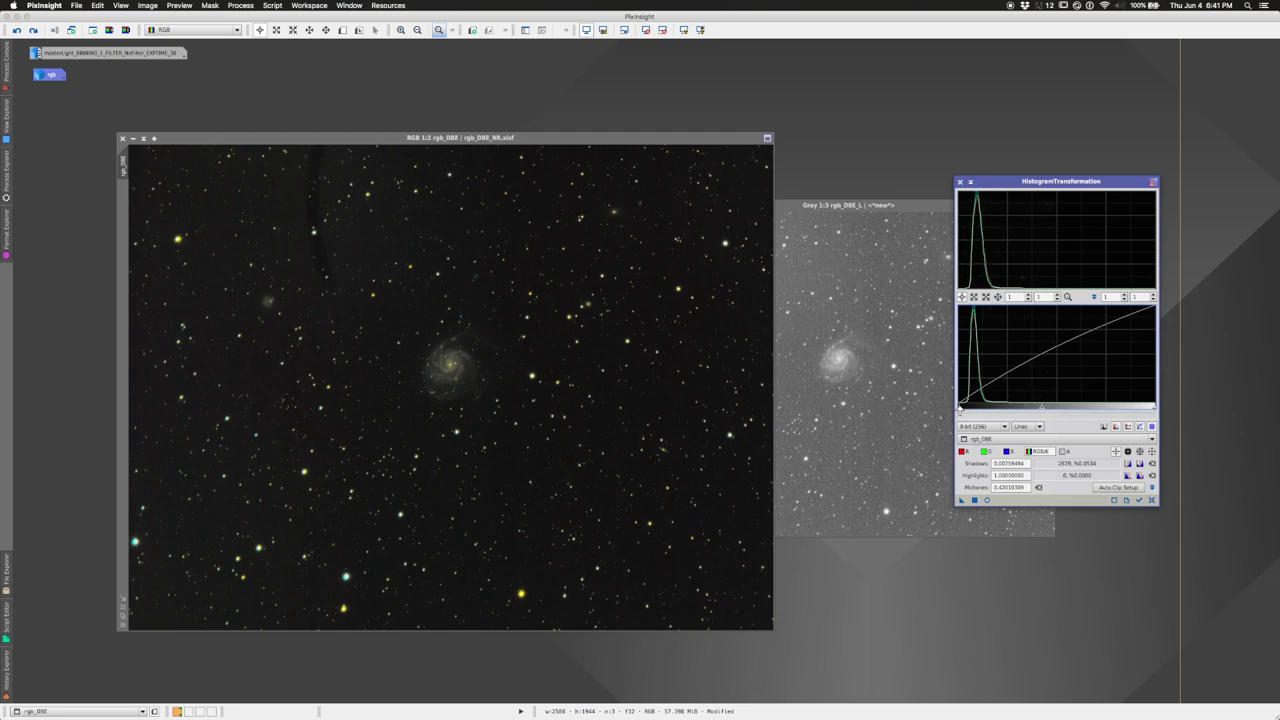
pyautogui.click(973, 500)
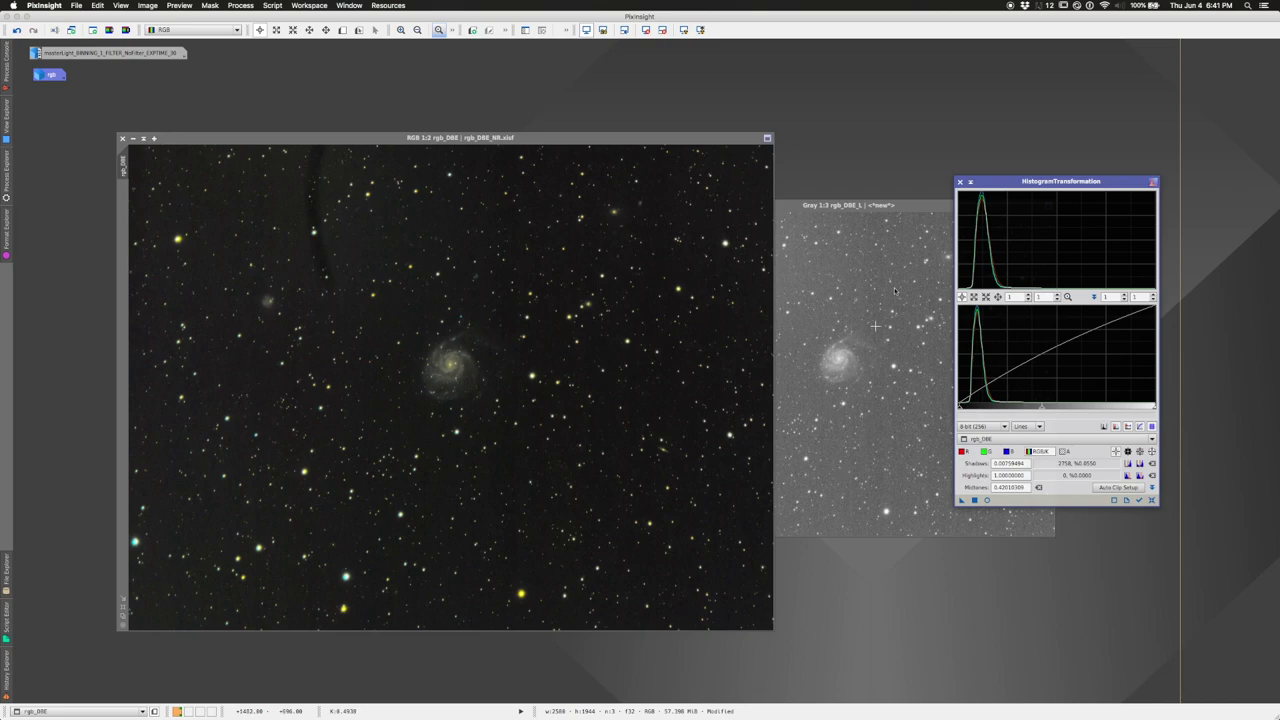
pyautogui.click(960, 182)
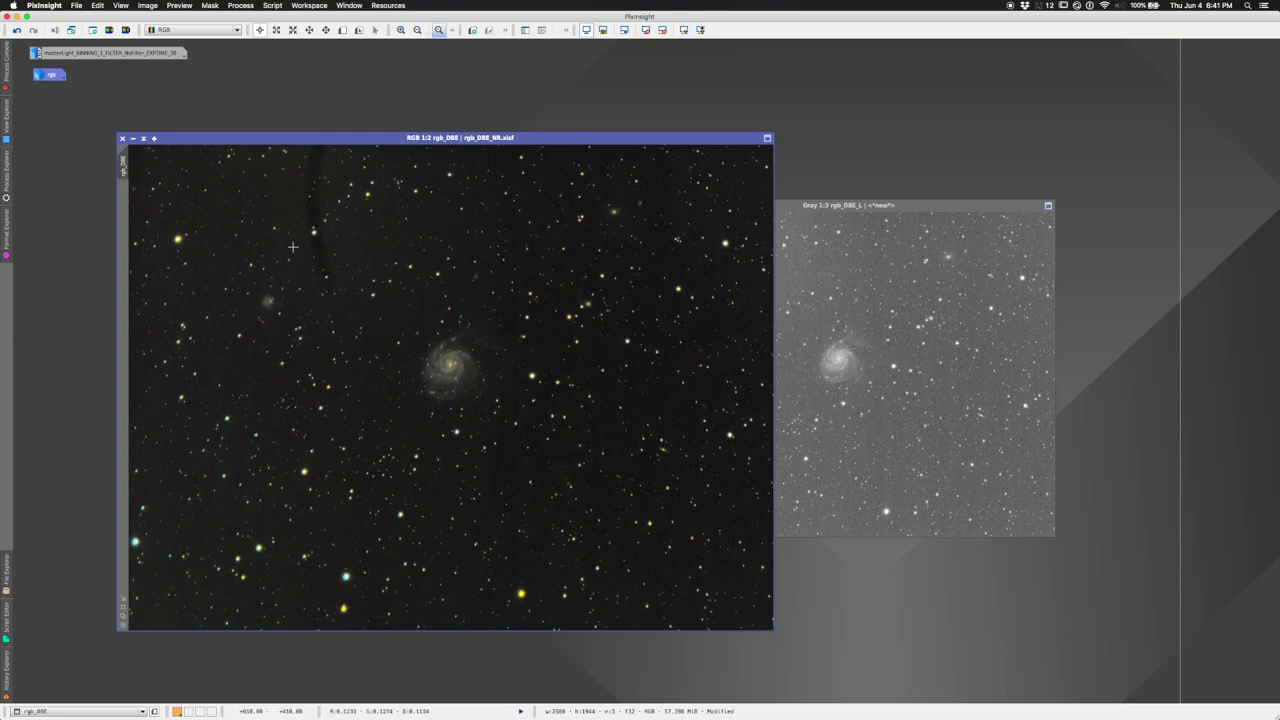
# - Remove green from rgb_DBE with SCNR, using Average Neutral protection at amount 0.50, and close the SCNR dialog
pyautogui.click(229, 5)
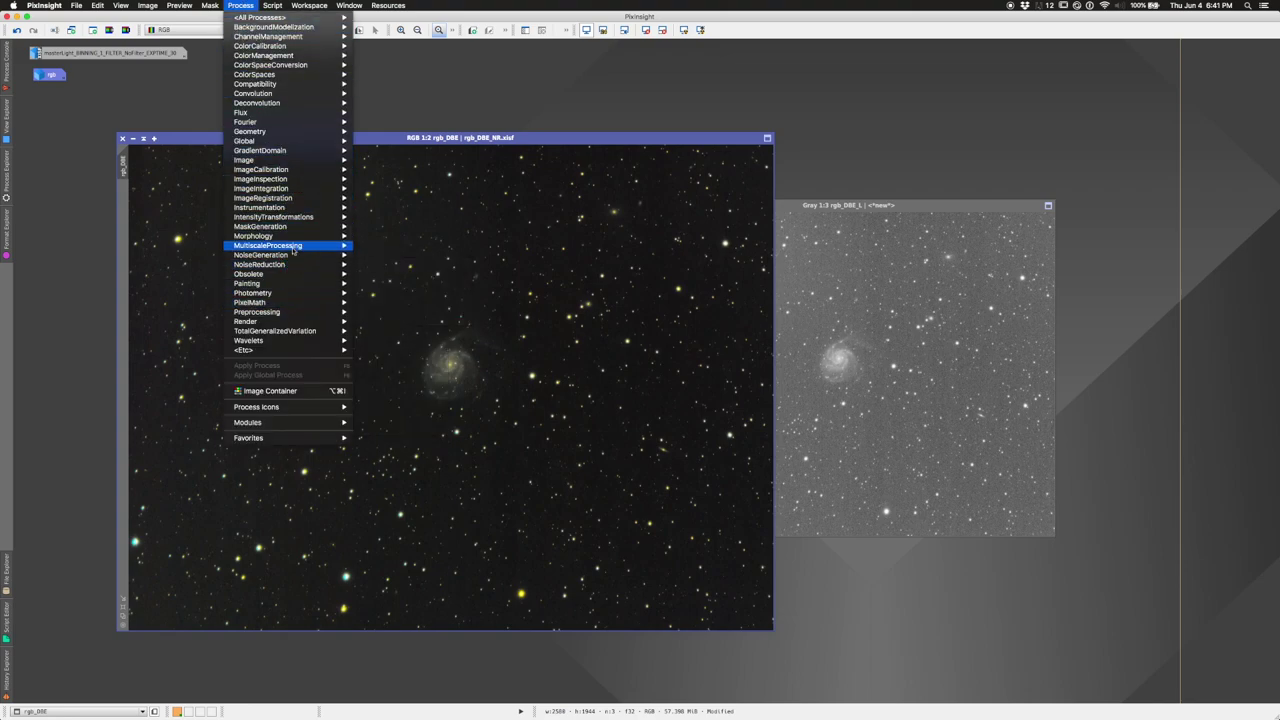
pyautogui.moveTo(300, 264)
pyautogui.click(380, 307)
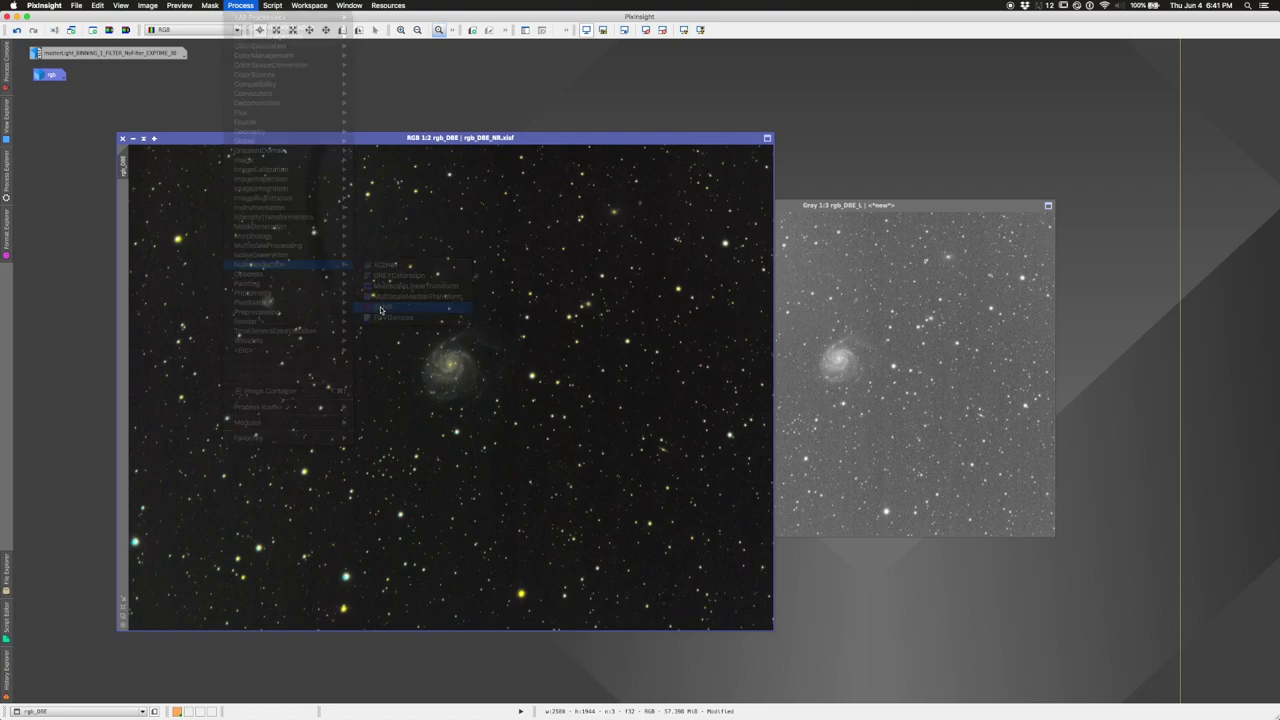
pyautogui.click(873, 348)
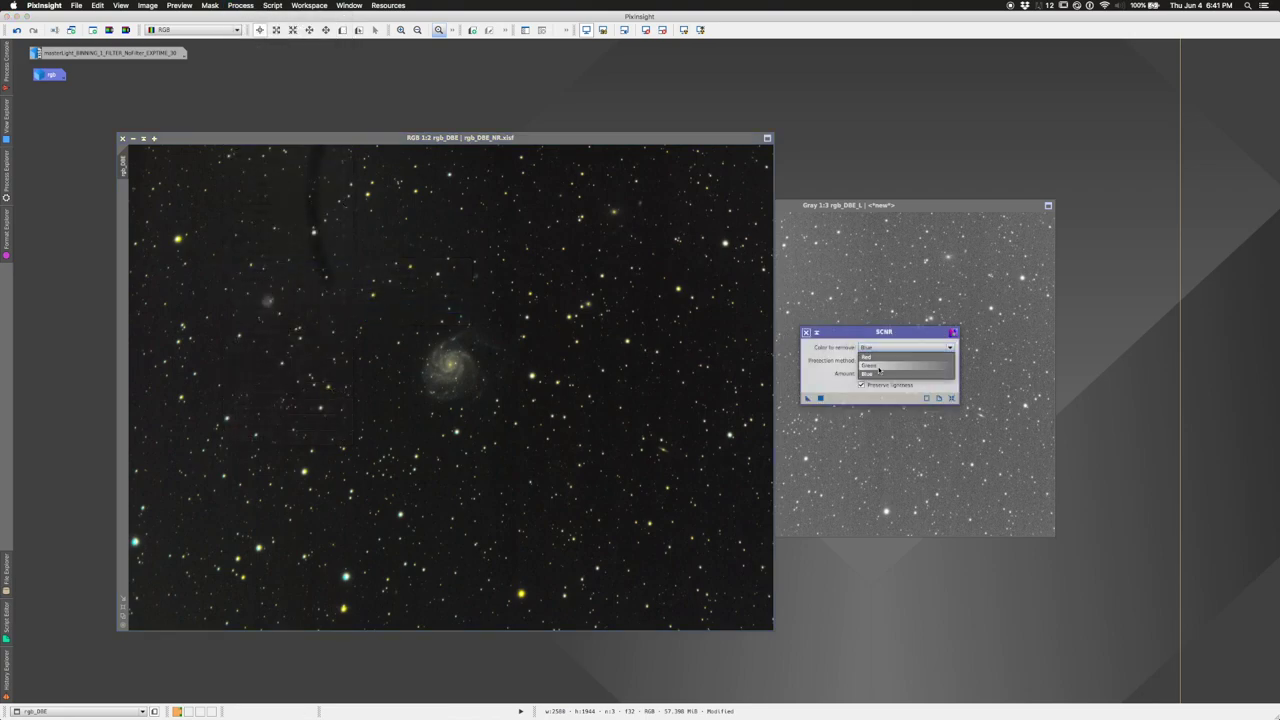
pyautogui.click(869, 365)
pyautogui.moveTo(931, 375); pyautogui.dragTo(907, 376)
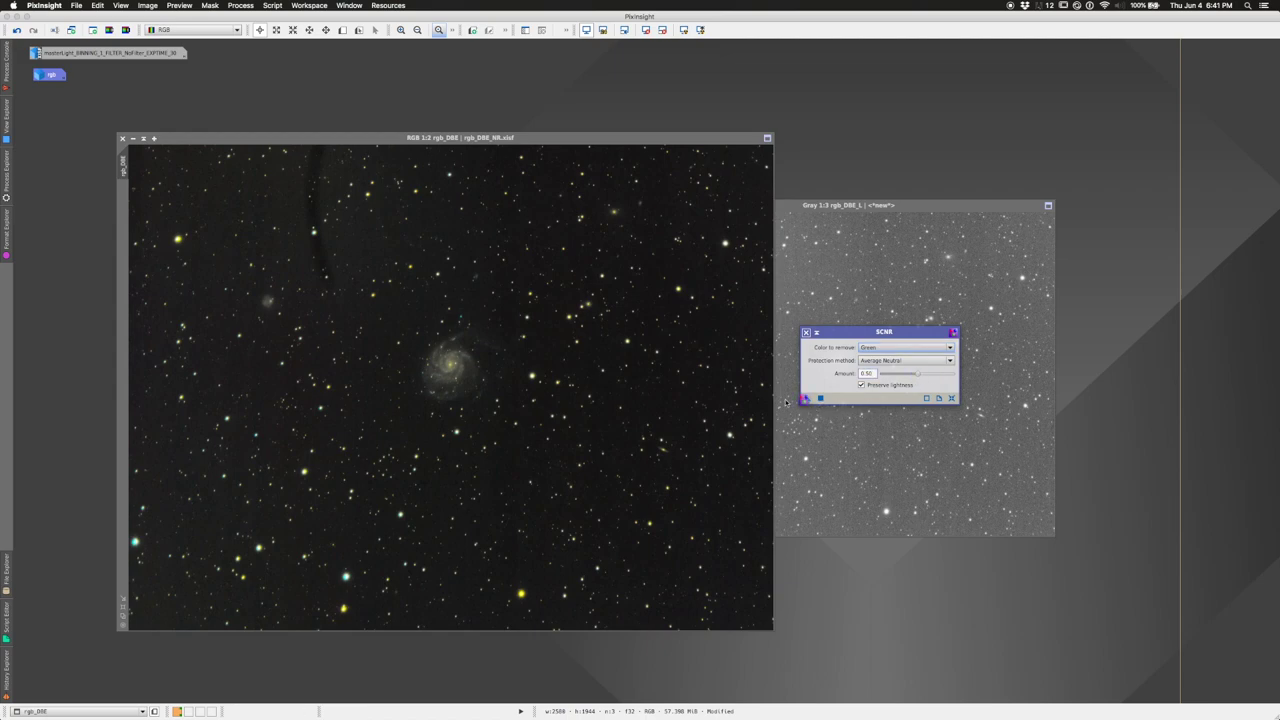
pyautogui.moveTo(807, 398); pyautogui.dragTo(658, 399)
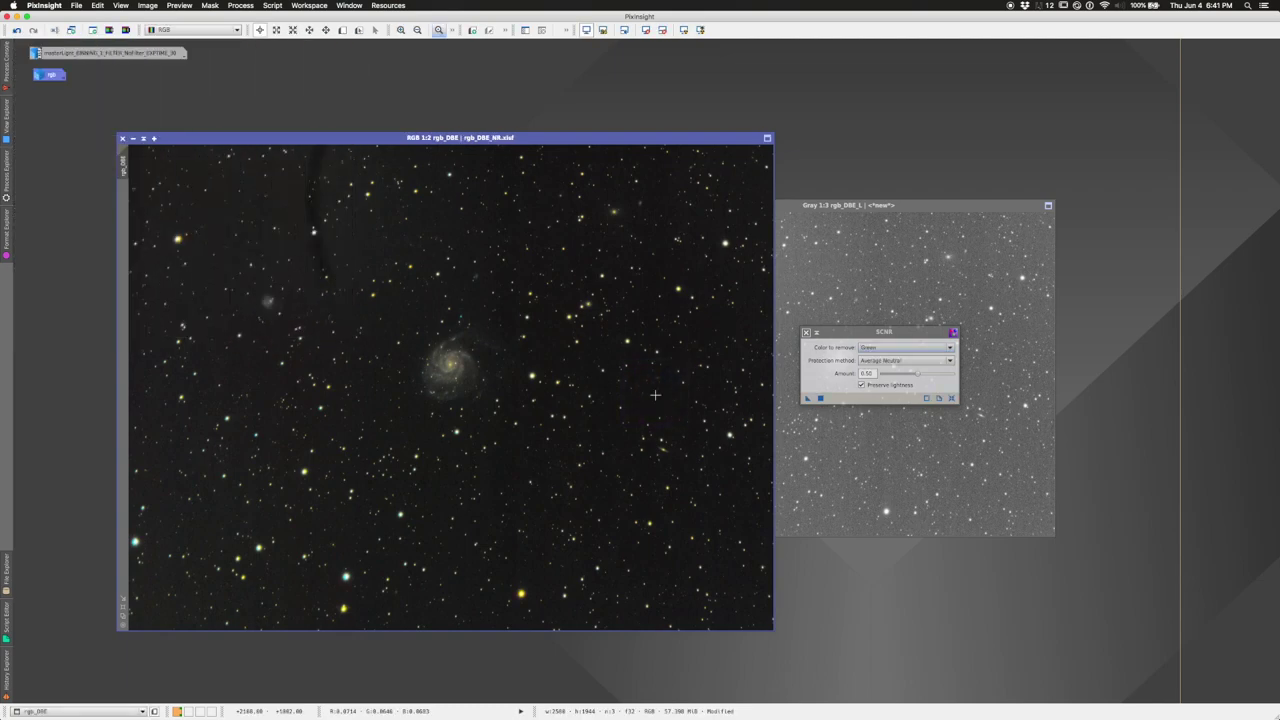
pyautogui.click(806, 331)
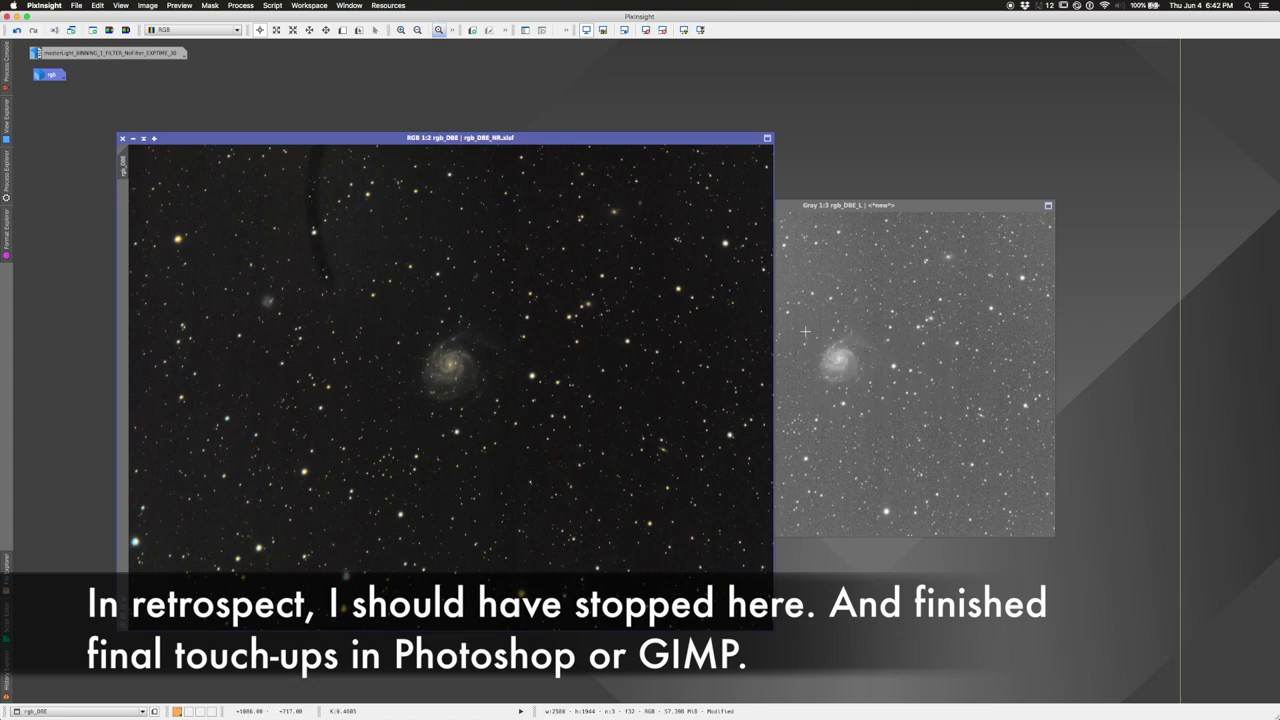
# - Close the rgb_DBE_L luminance image without saving it and break its mask references
pyautogui.click(799, 206)
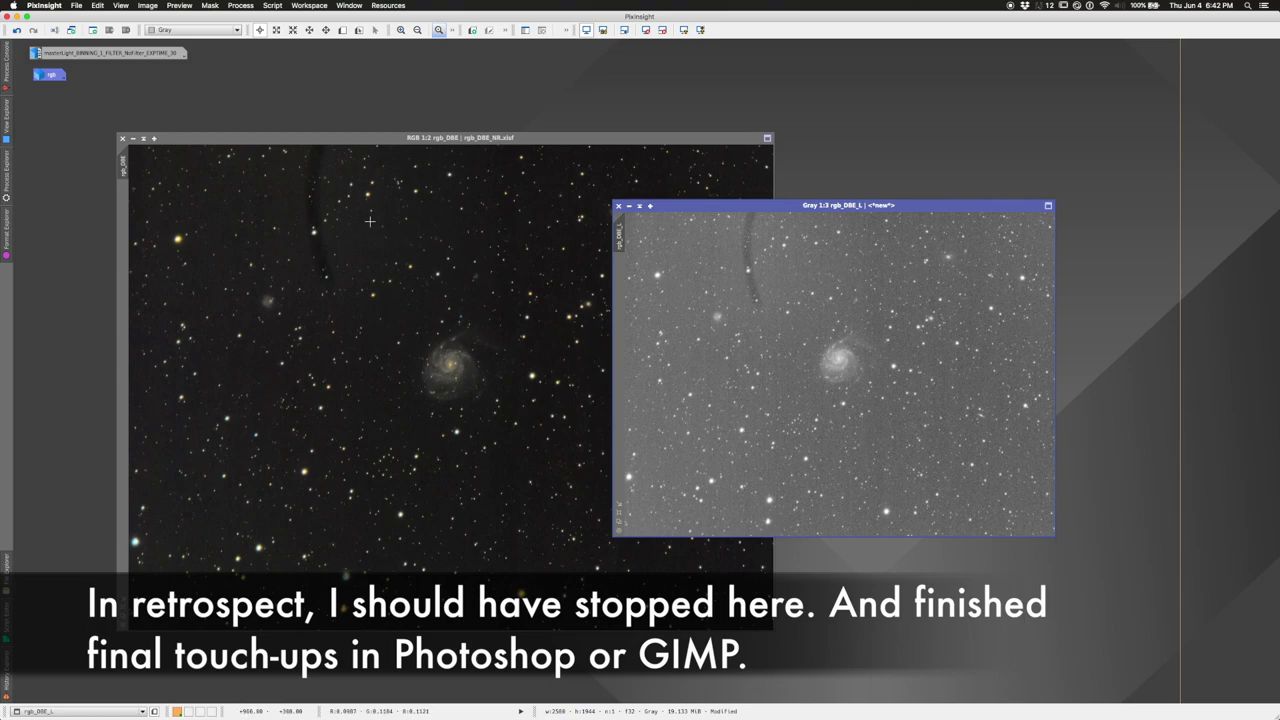
pyautogui.click(618, 207)
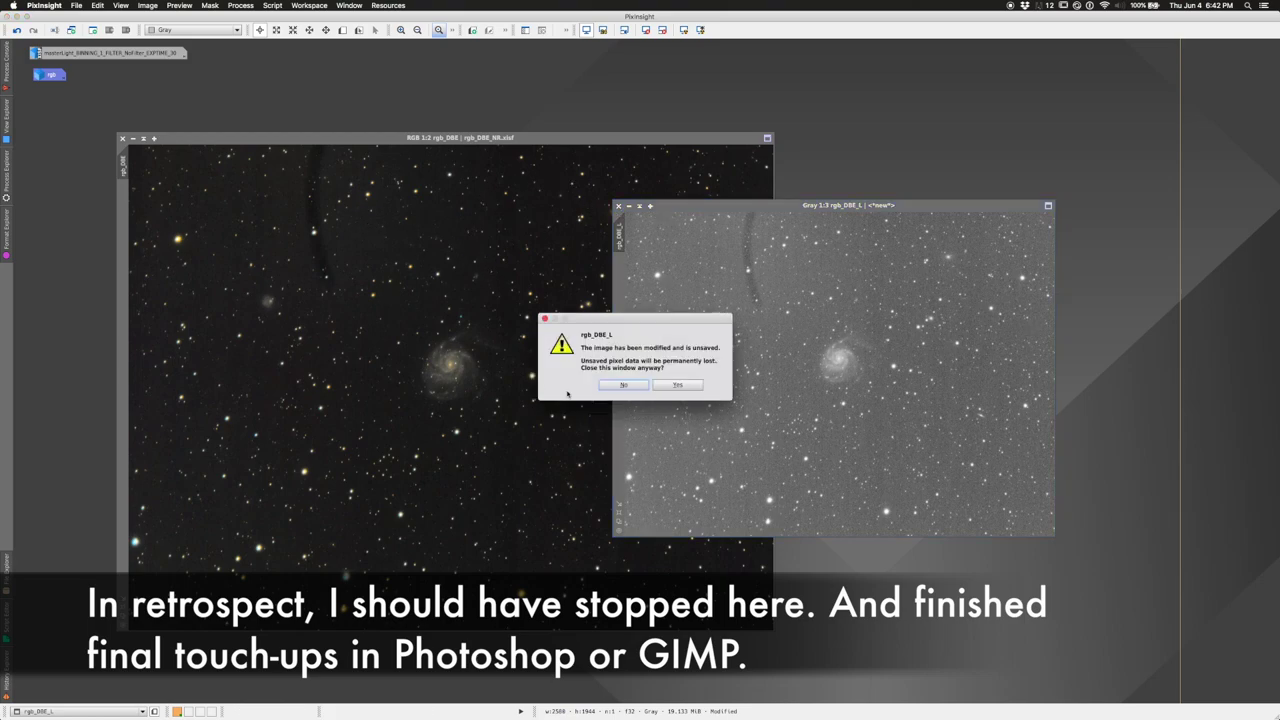
pyautogui.click(678, 390)
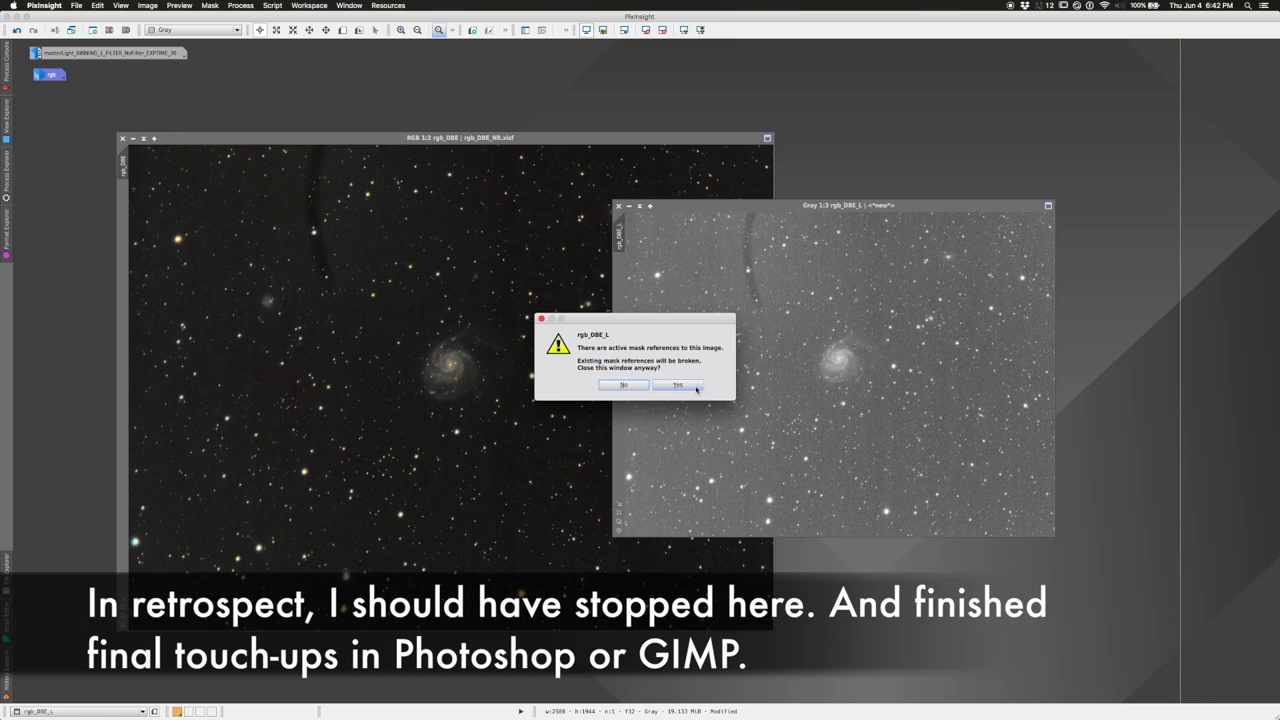
pyautogui.click(697, 391)
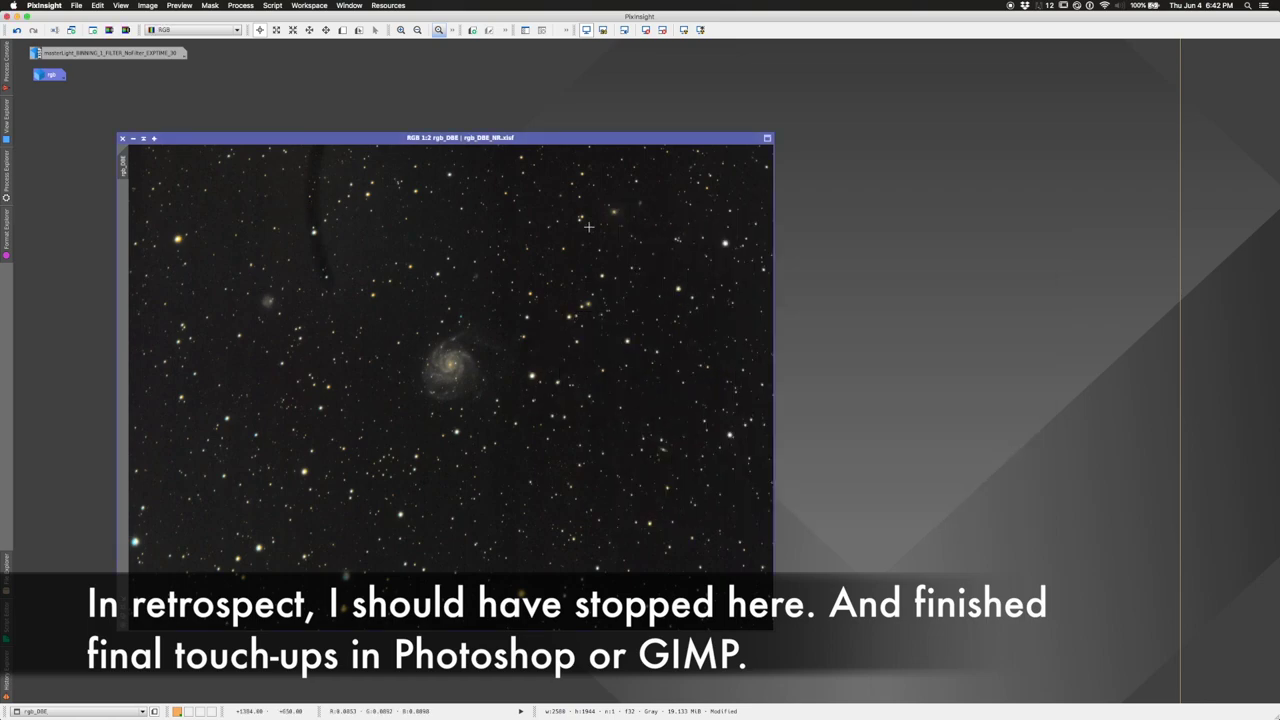
# - Extract the lightness of rgb_DBE as a new image, place it beside the original, and load it into HistogramTransformation
pyautogui.click(109, 30)
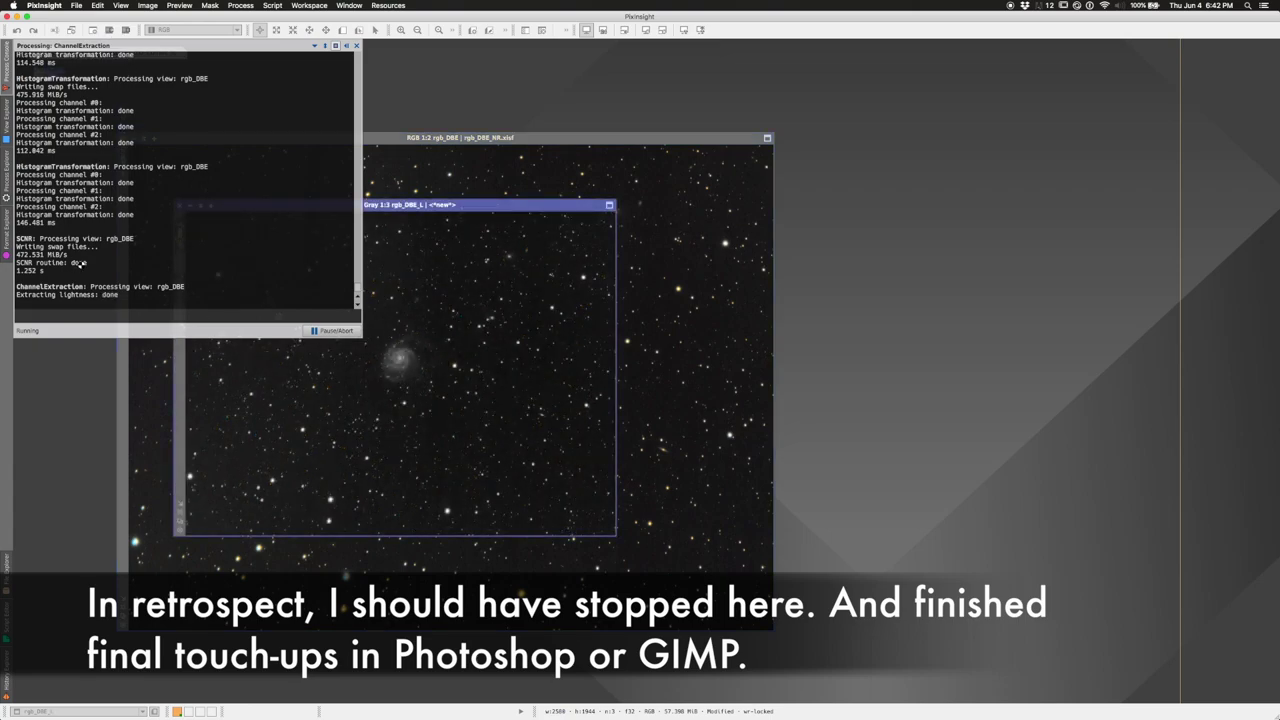
pyautogui.moveTo(474, 206); pyautogui.dragTo(799, 237)
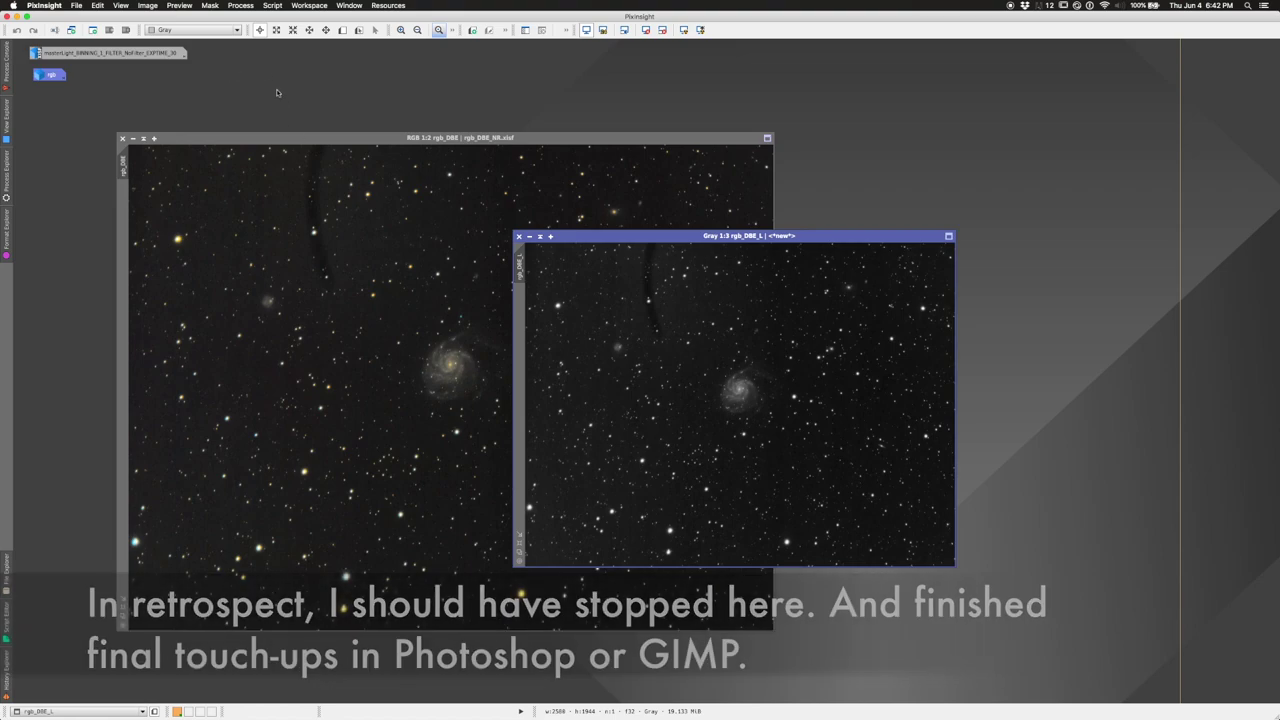
pyautogui.click(229, 6)
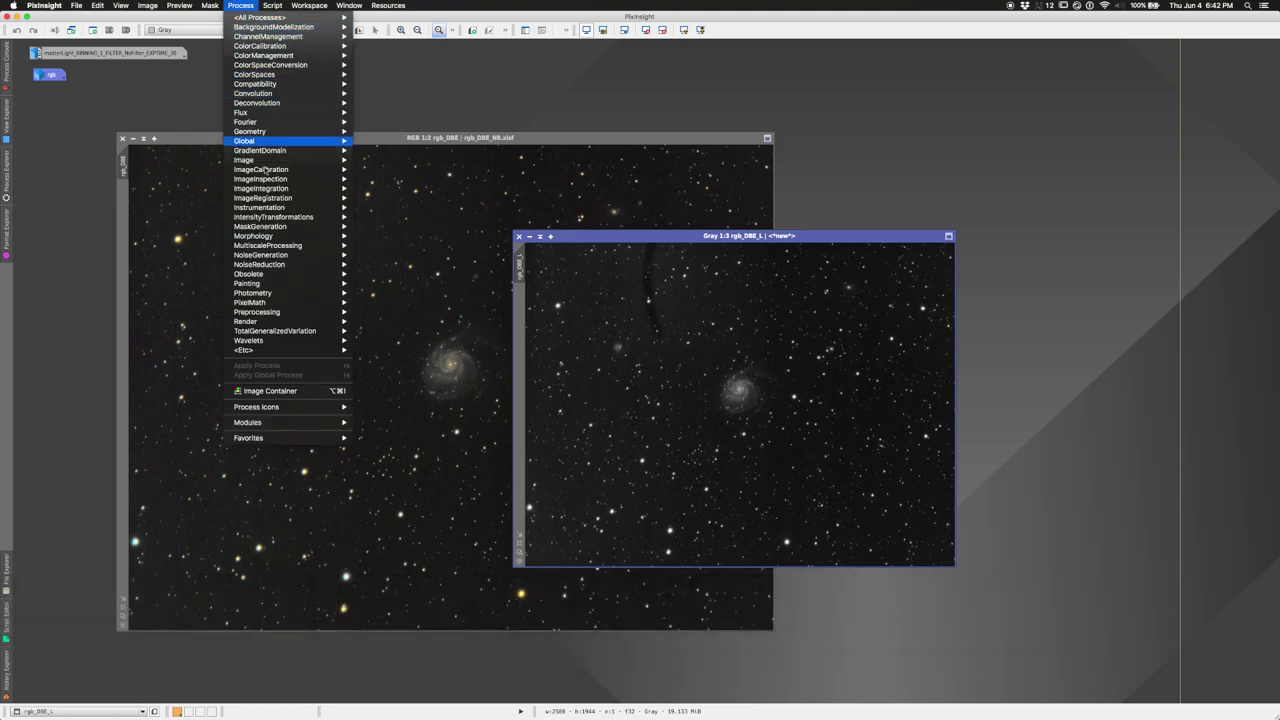
pyautogui.moveTo(330, 217)
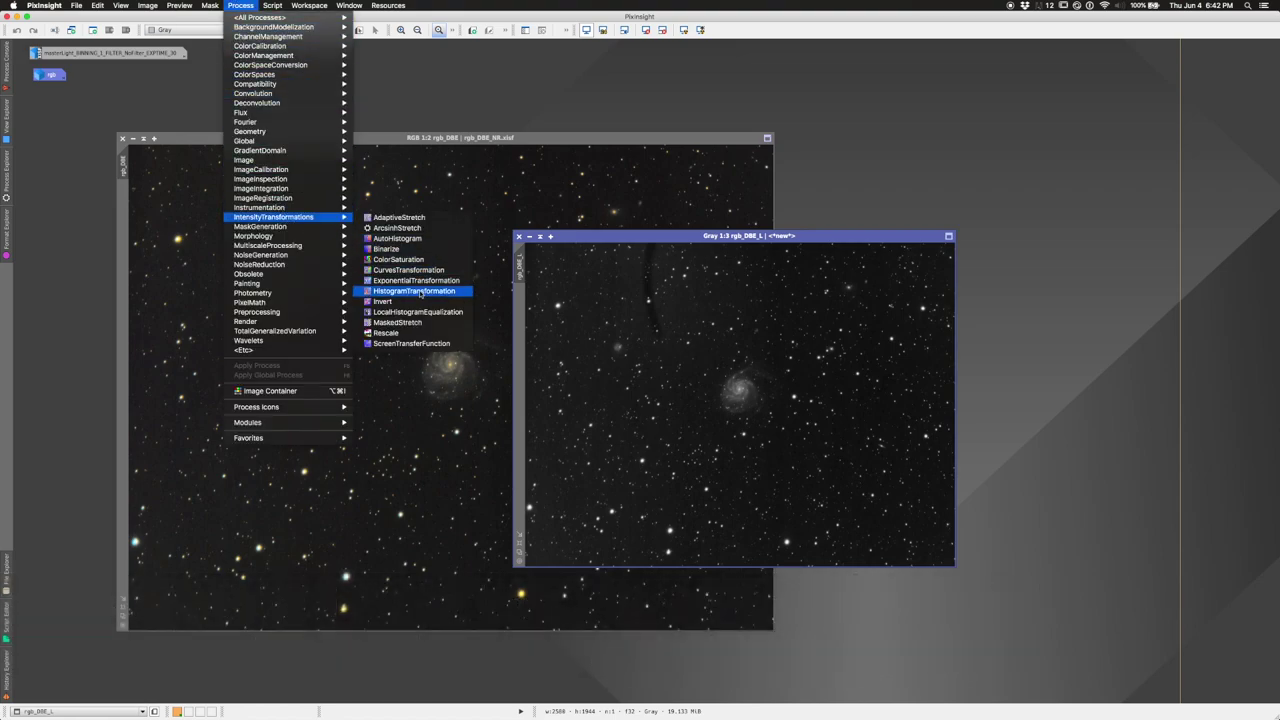
pyautogui.click(414, 291)
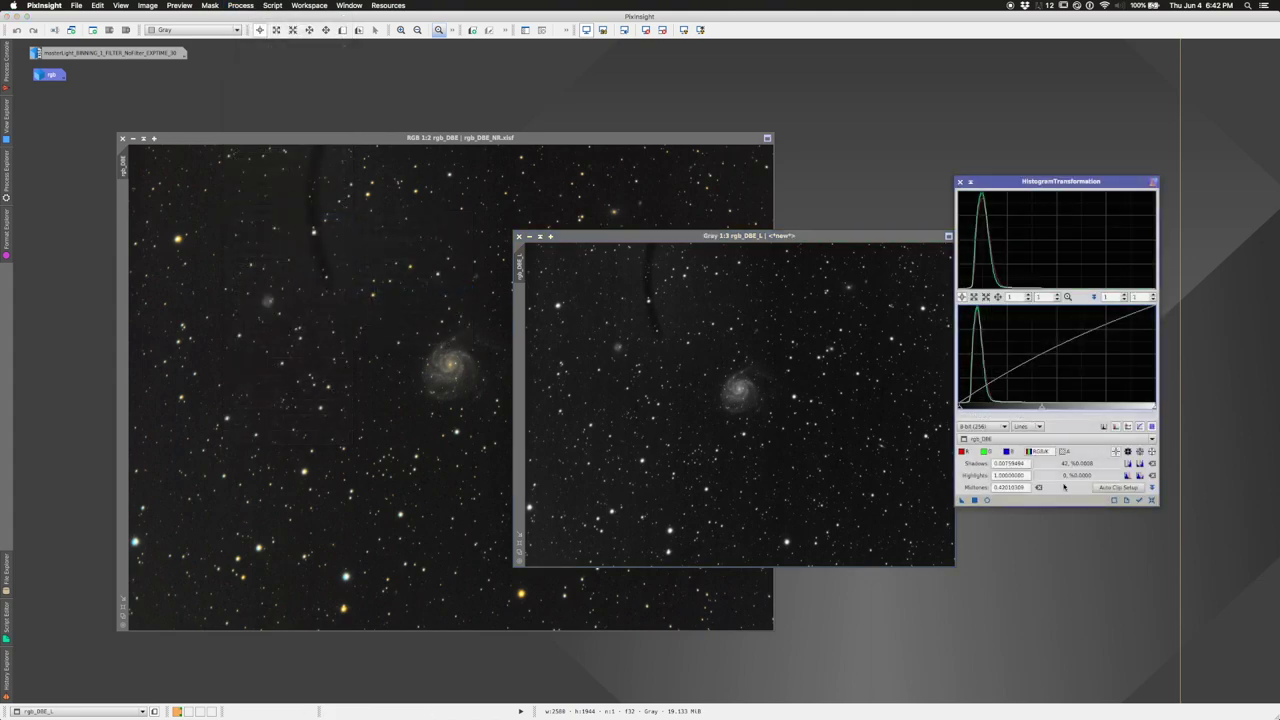
pyautogui.click(1058, 439)
pyautogui.click(1040, 476)
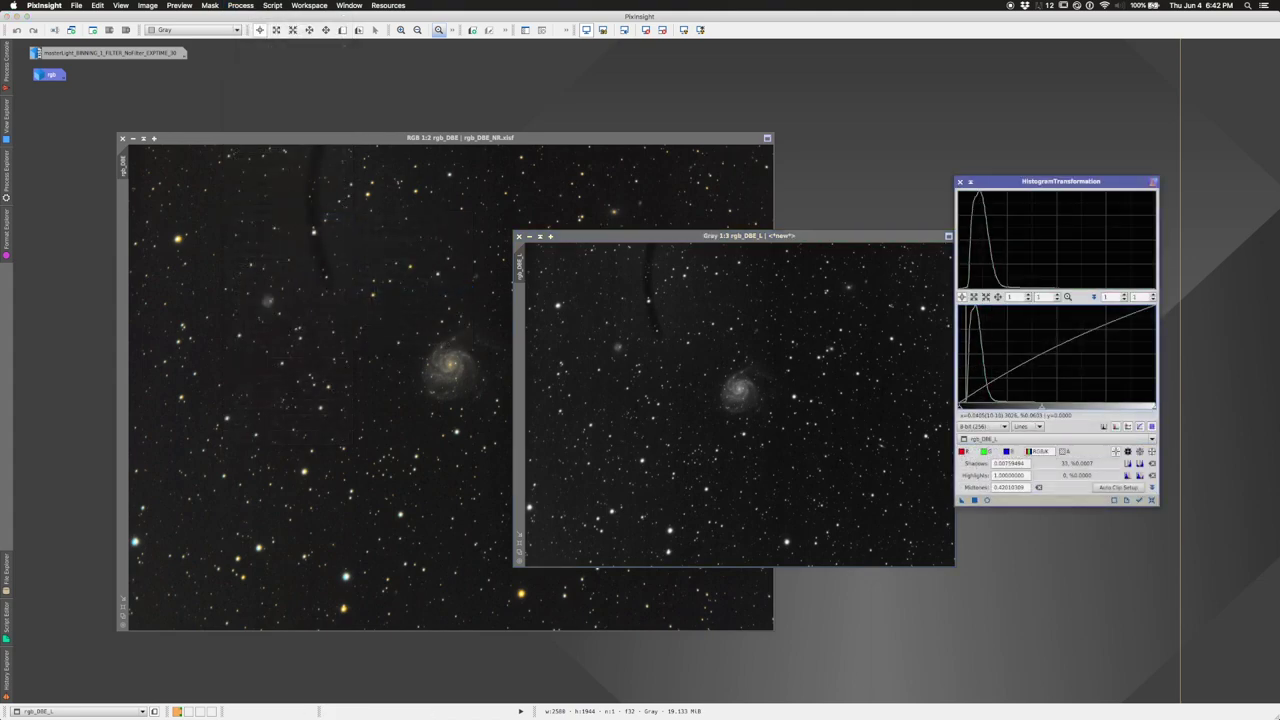
# - Stretch rgb_DBE_L with shadows about 0.036 and midtones about 0.43, and close HistogramTransformation
pyautogui.moveTo(961, 408); pyautogui.dragTo(968, 408)
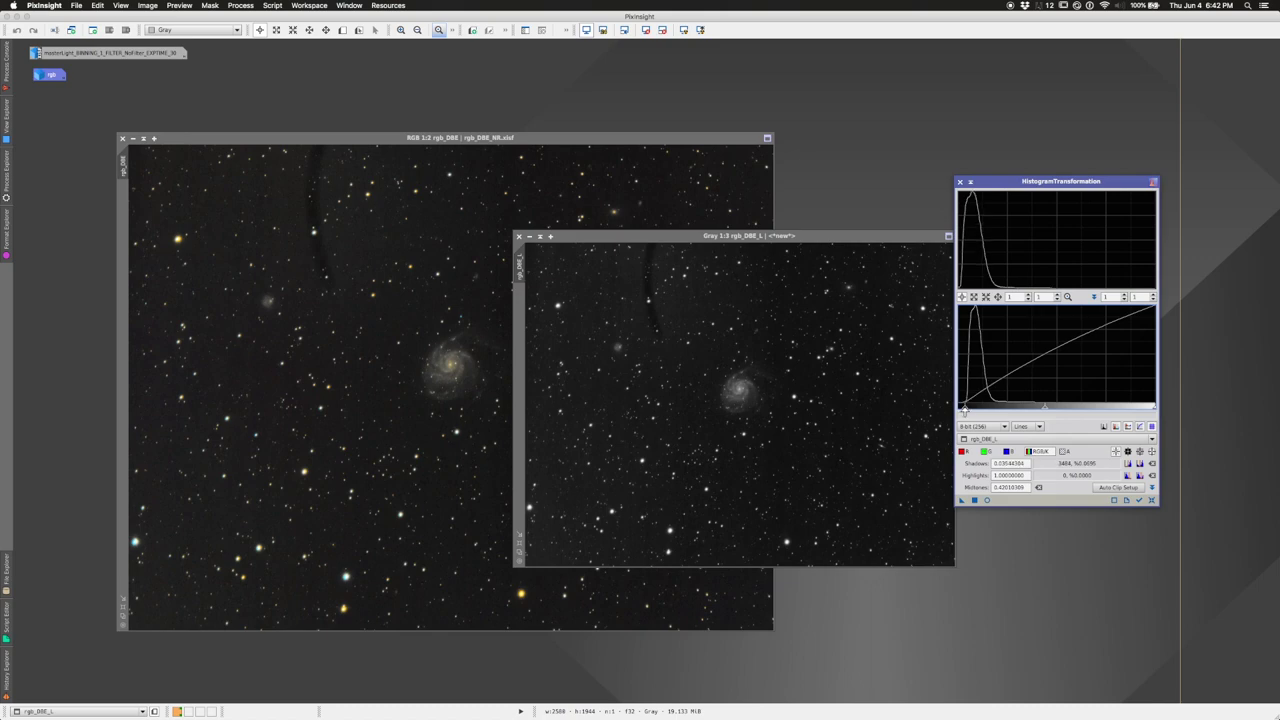
pyautogui.click(974, 500)
pyautogui.moveTo(1060, 410); pyautogui.dragTo(1046, 410)
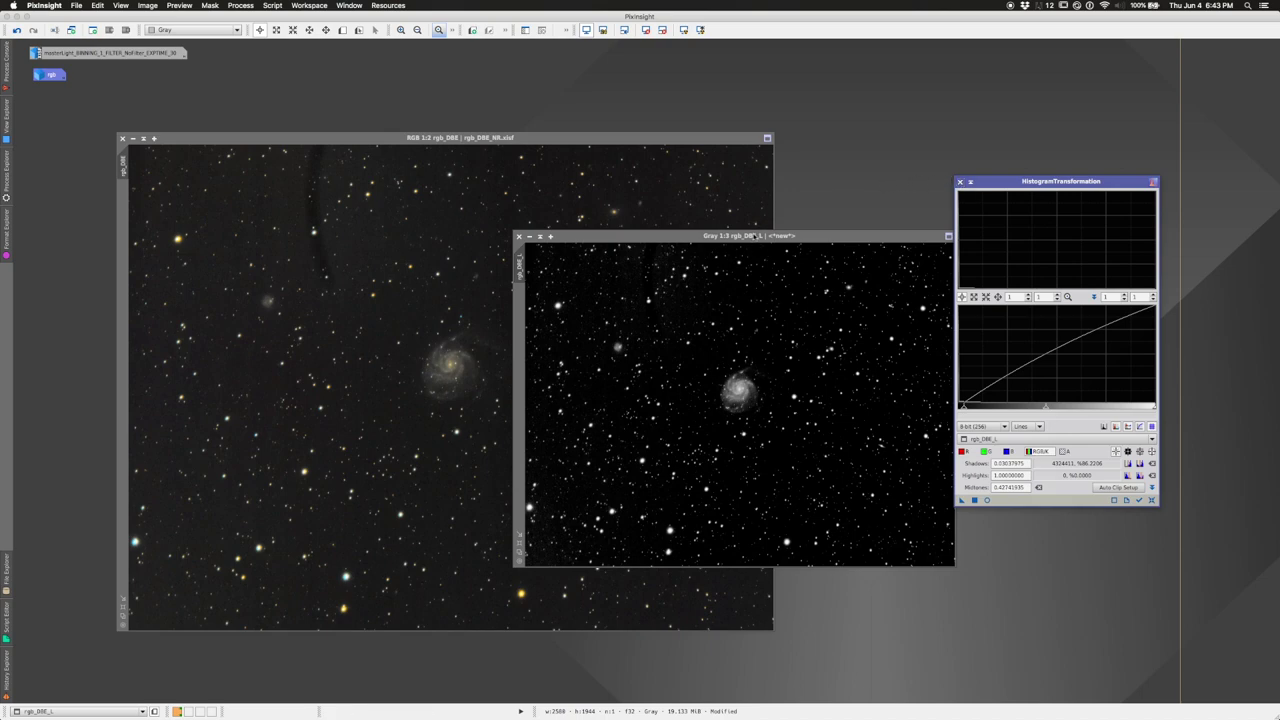
pyautogui.moveTo(755, 237)
pyautogui.mouseDown()
pyautogui.moveTo(712, 237)
pyautogui.moveTo(752, 213)
pyautogui.mouseUp()
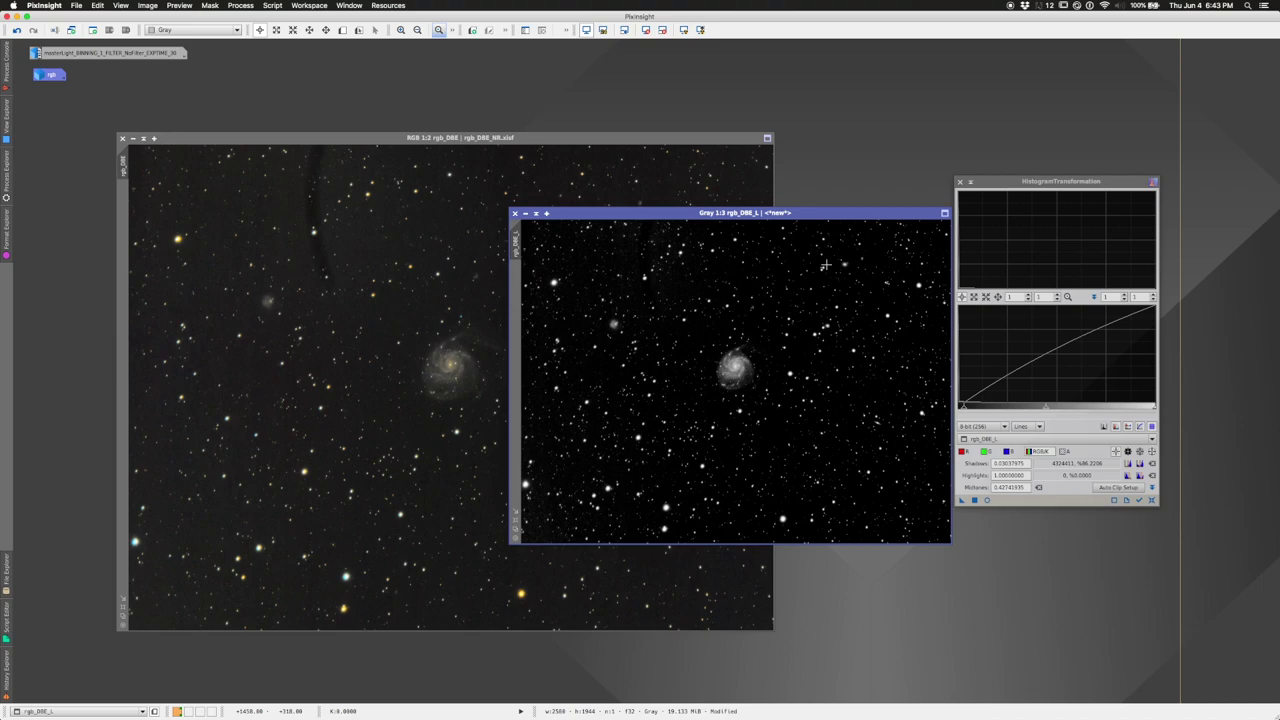
pyautogui.click(960, 181)
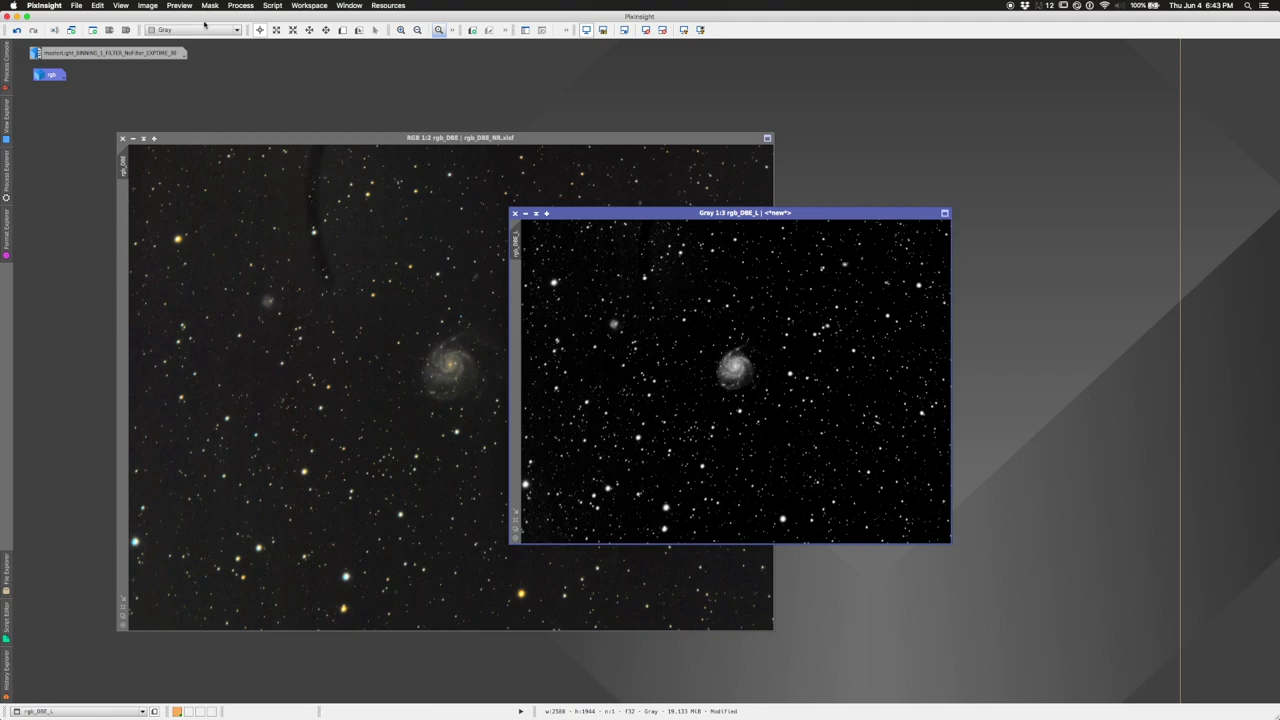
# - Adjust rgb_DBE_L further with HistogramTransformation, ending with shadows about 0.047 and midtones about 0.54, and move its window clear of rgb_DBE
pyautogui.click(240, 5)
pyautogui.moveTo(300, 217)
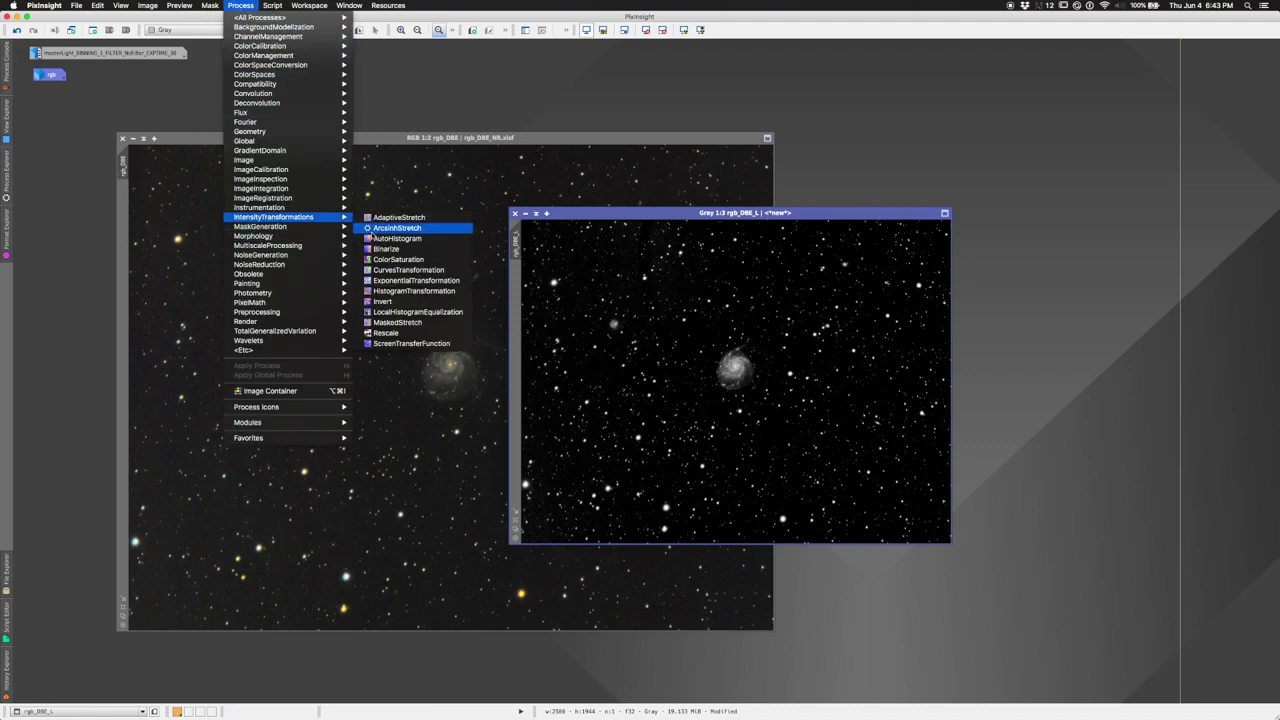
pyautogui.click(418, 291)
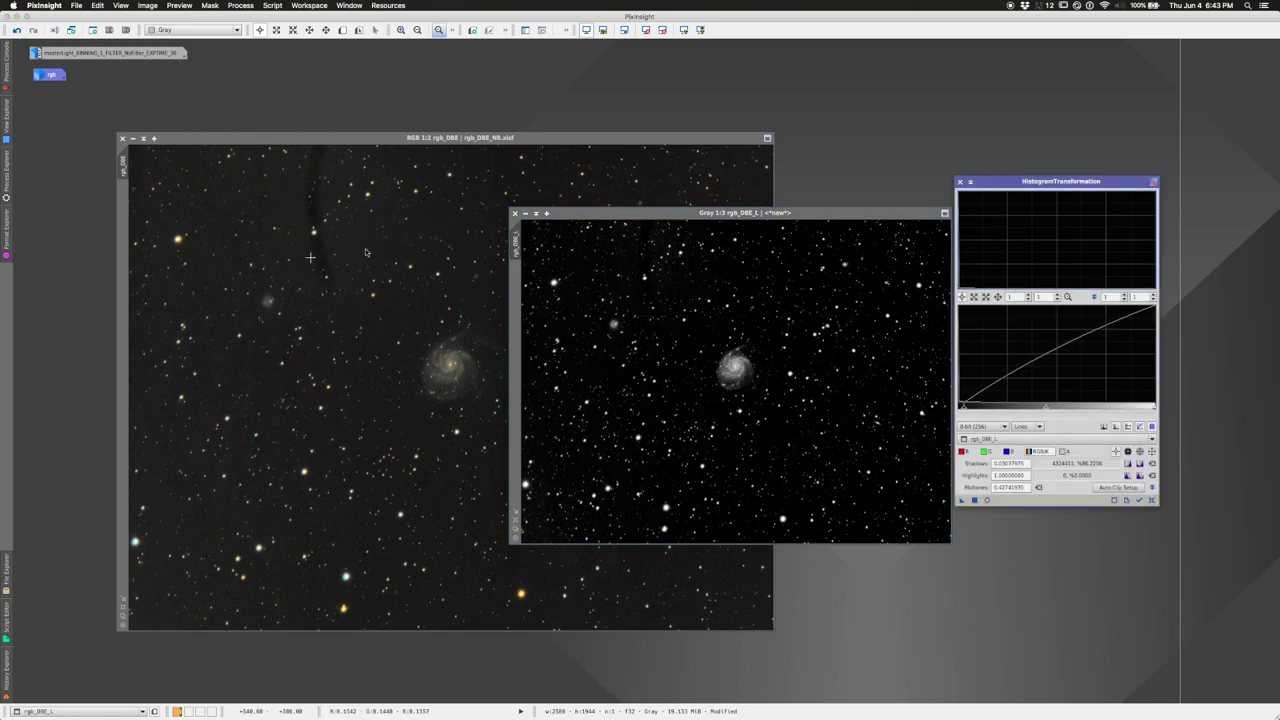
pyautogui.moveTo(1045, 409); pyautogui.dragTo(1033, 409)
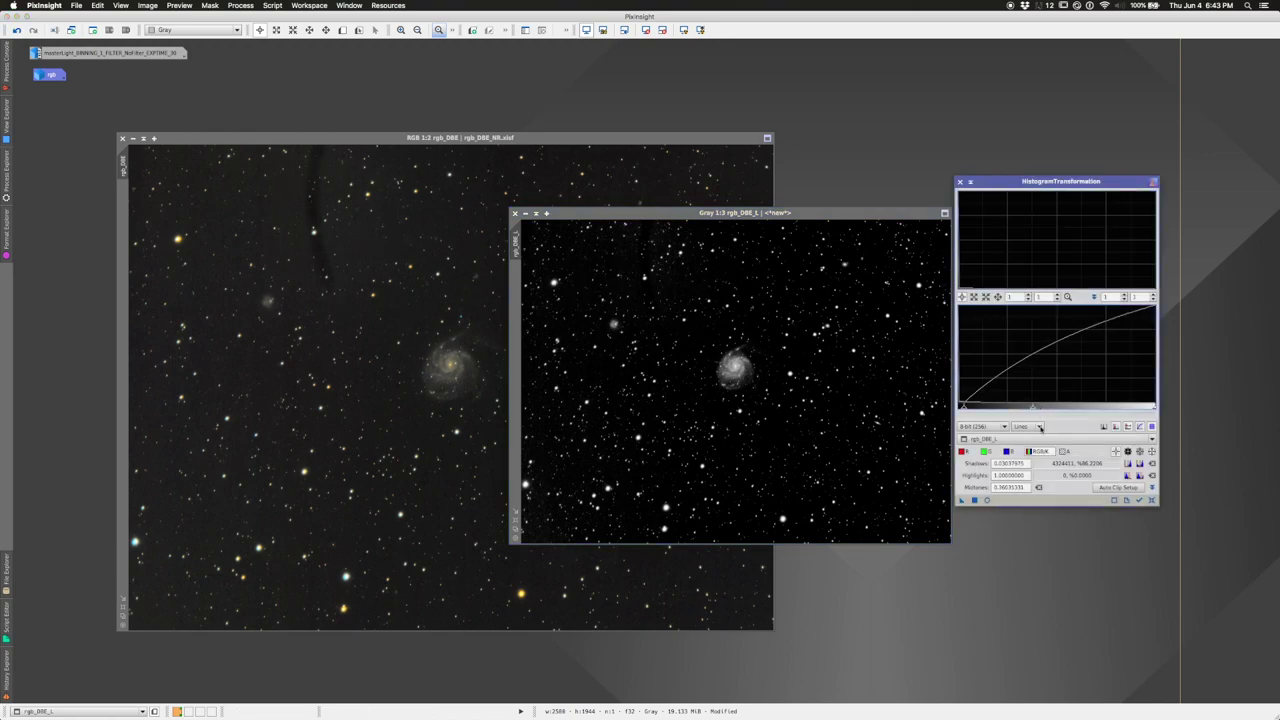
pyautogui.click(974, 500)
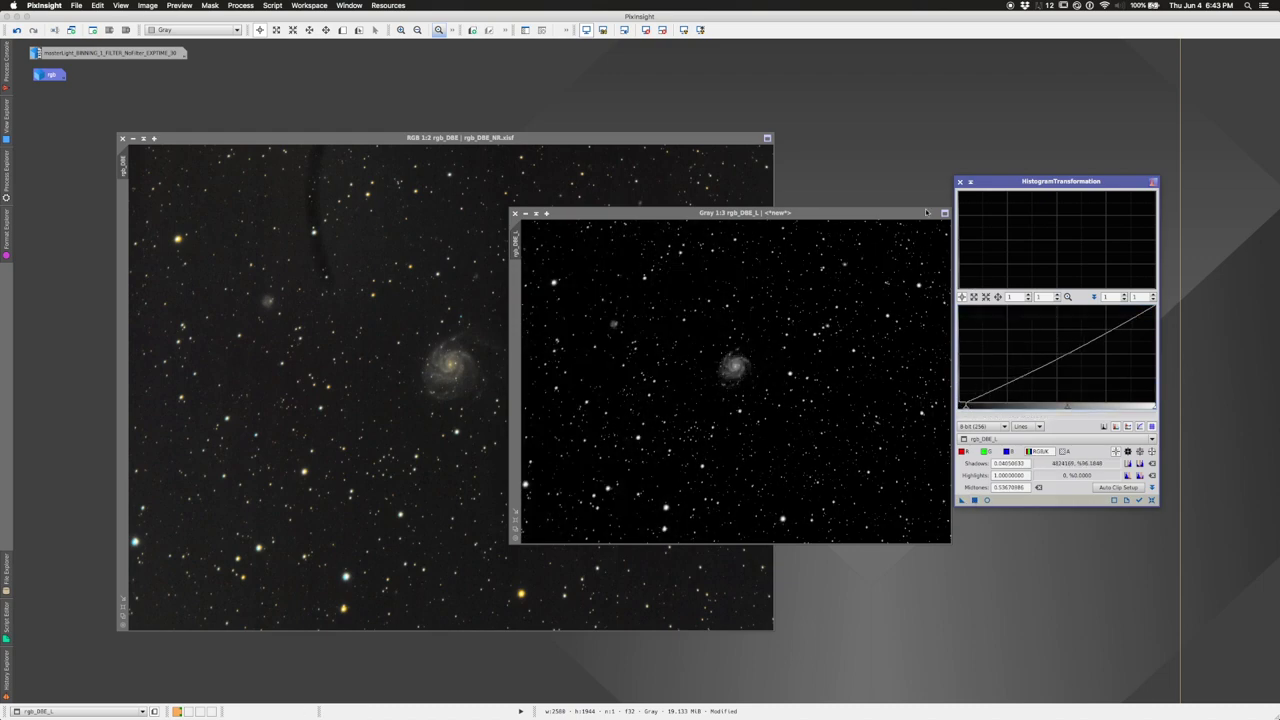
pyautogui.click(959, 182)
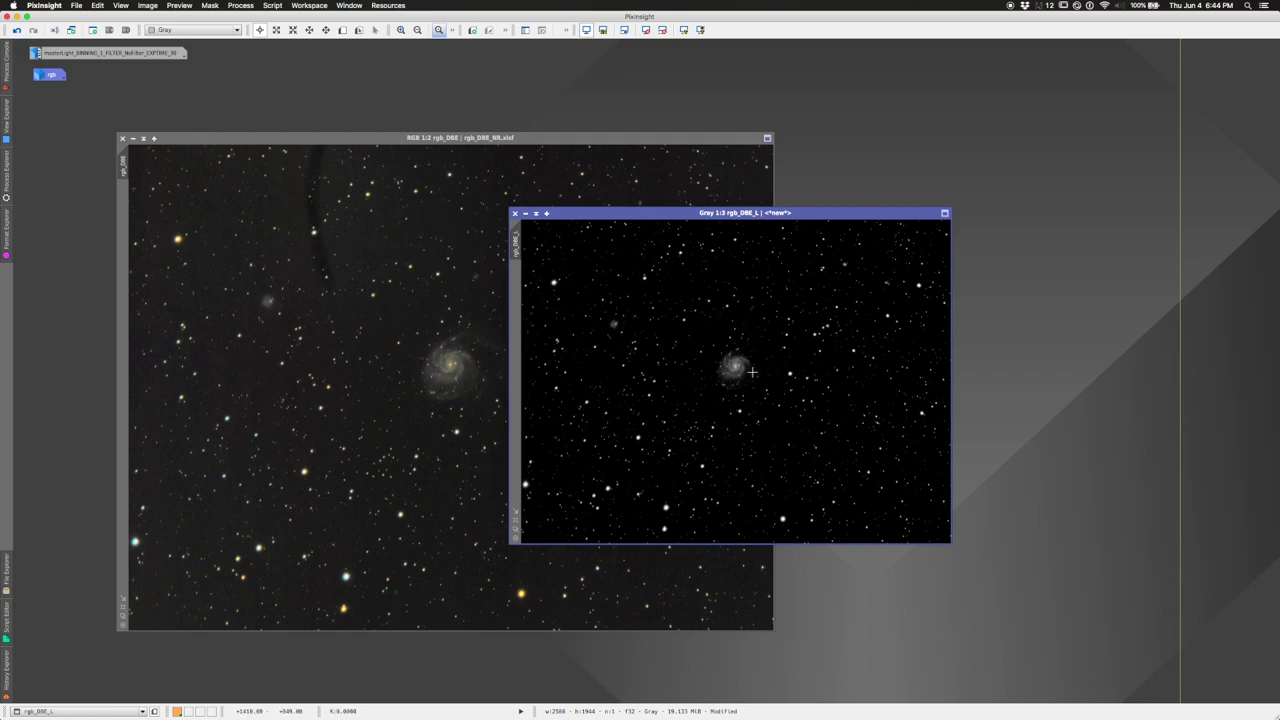
pyautogui.moveTo(600, 213); pyautogui.dragTo(725, 198)
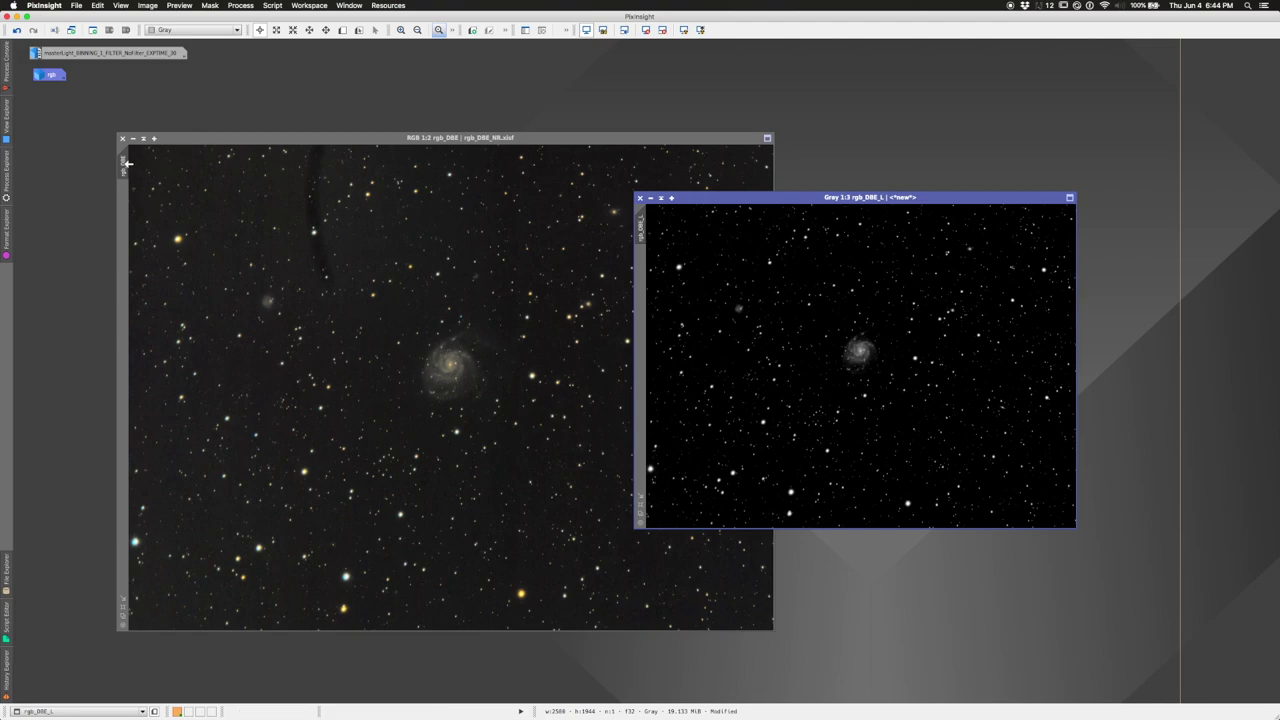
# - Discard the accidental rgb_DBE clone, extract a second lightness image from rgb_DBE, and open RangeSelection with a real-time preview of it
pyautogui.moveTo(124, 164); pyautogui.dragTo(268, 188)
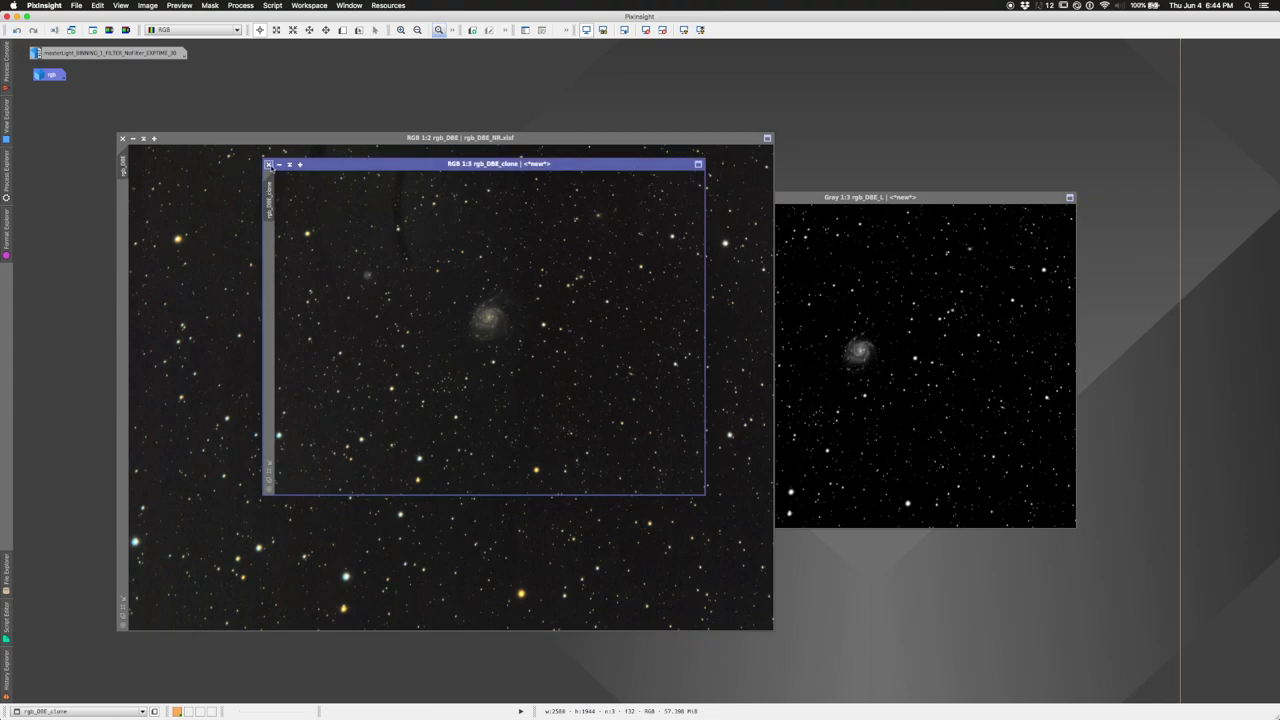
pyautogui.click(269, 165)
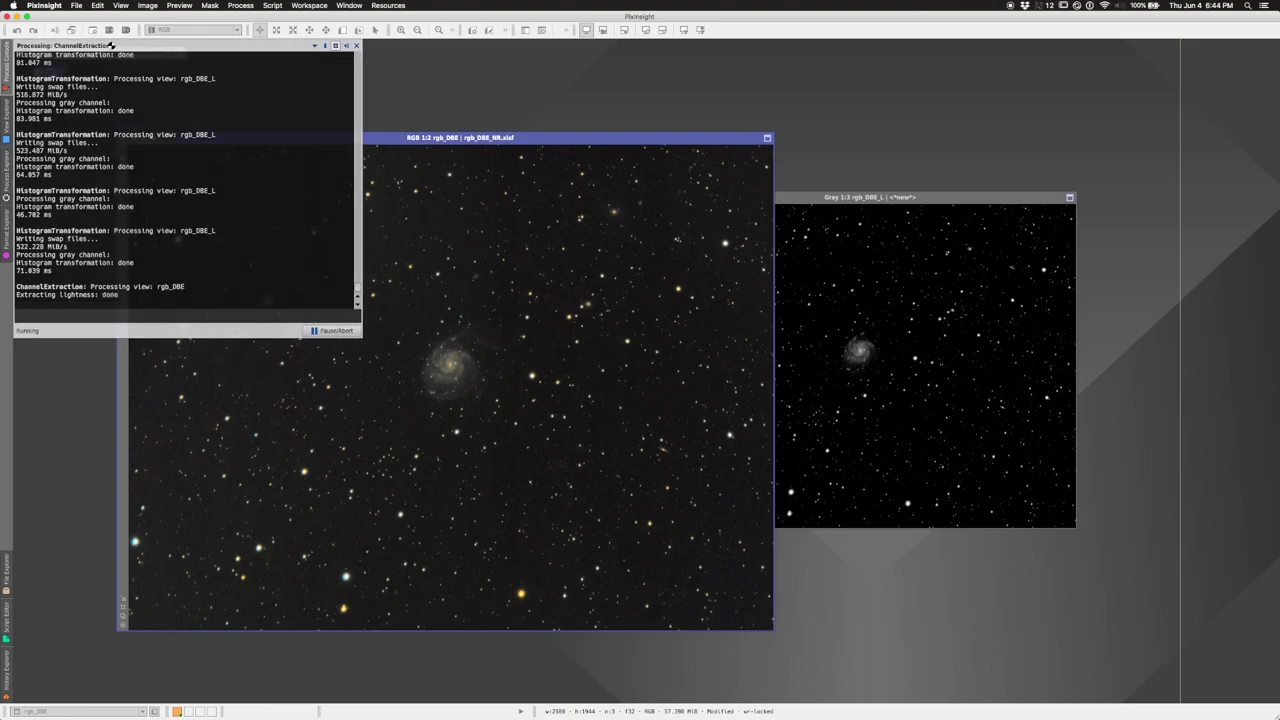
pyautogui.click(240, 5)
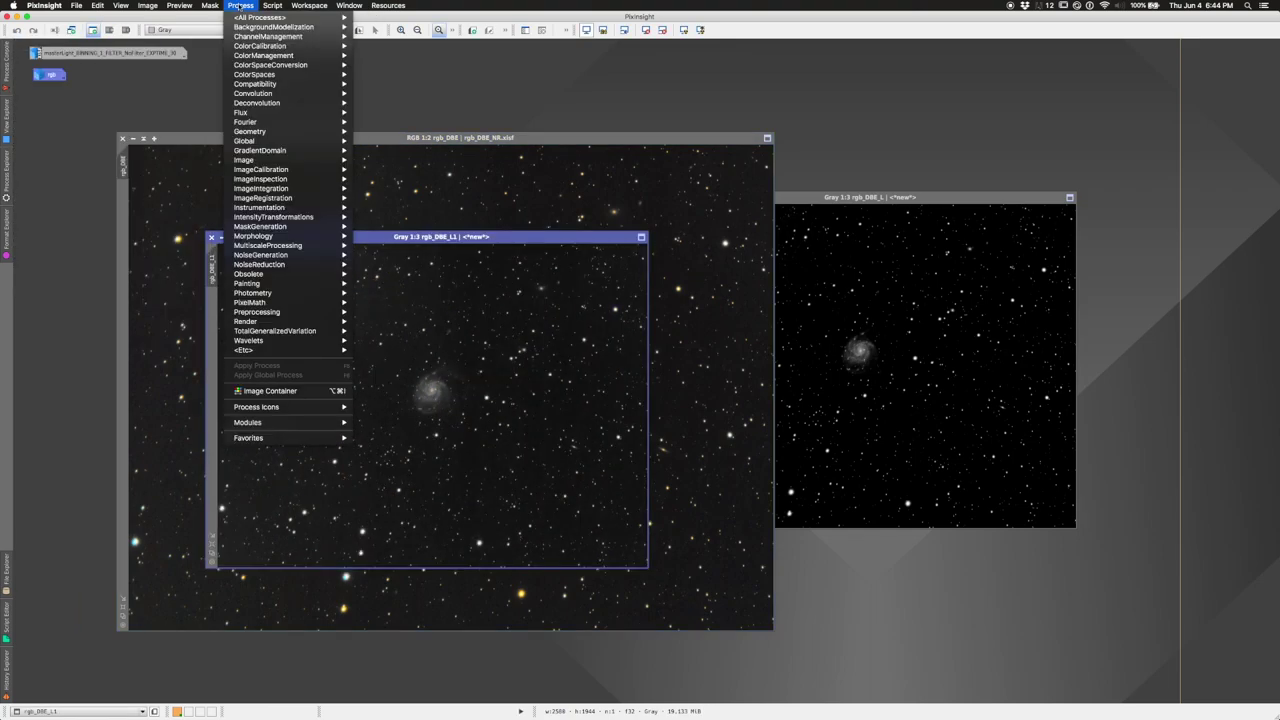
pyautogui.moveTo(307, 259)
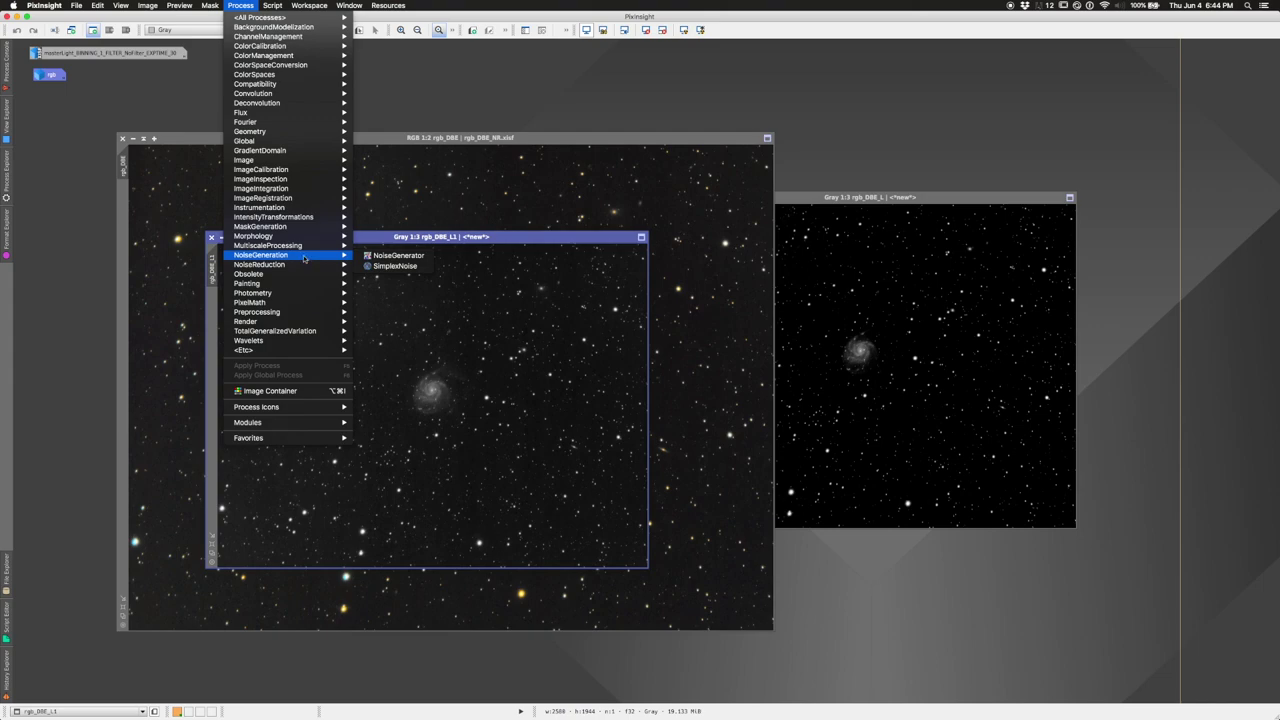
pyautogui.moveTo(306, 227)
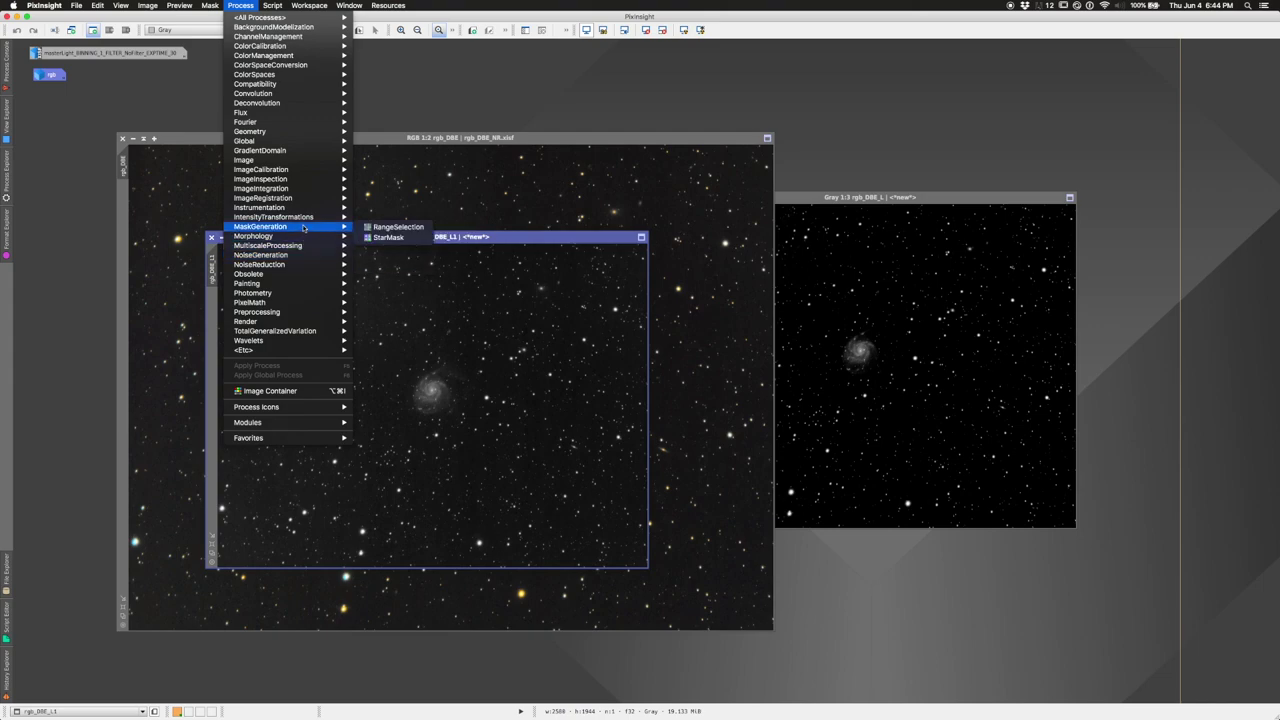
pyautogui.click(386, 230)
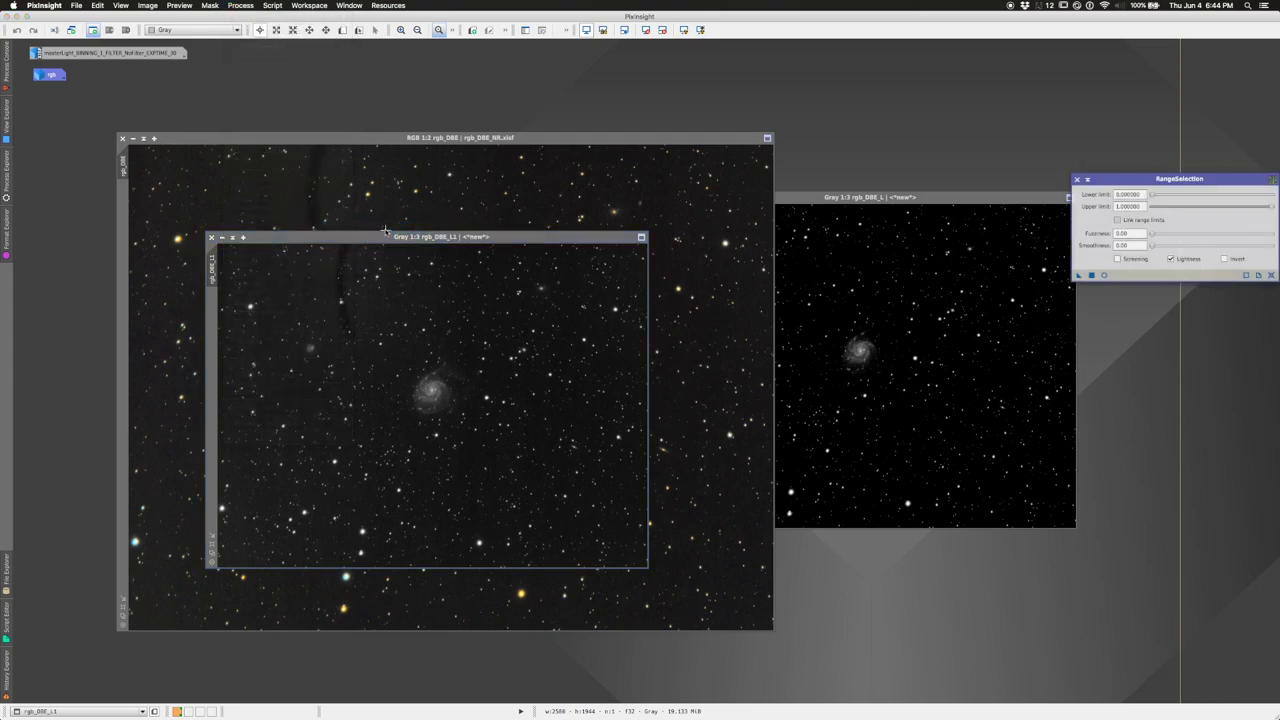
pyautogui.moveTo(1118, 183); pyautogui.dragTo(741, 310)
pyautogui.click(767, 322)
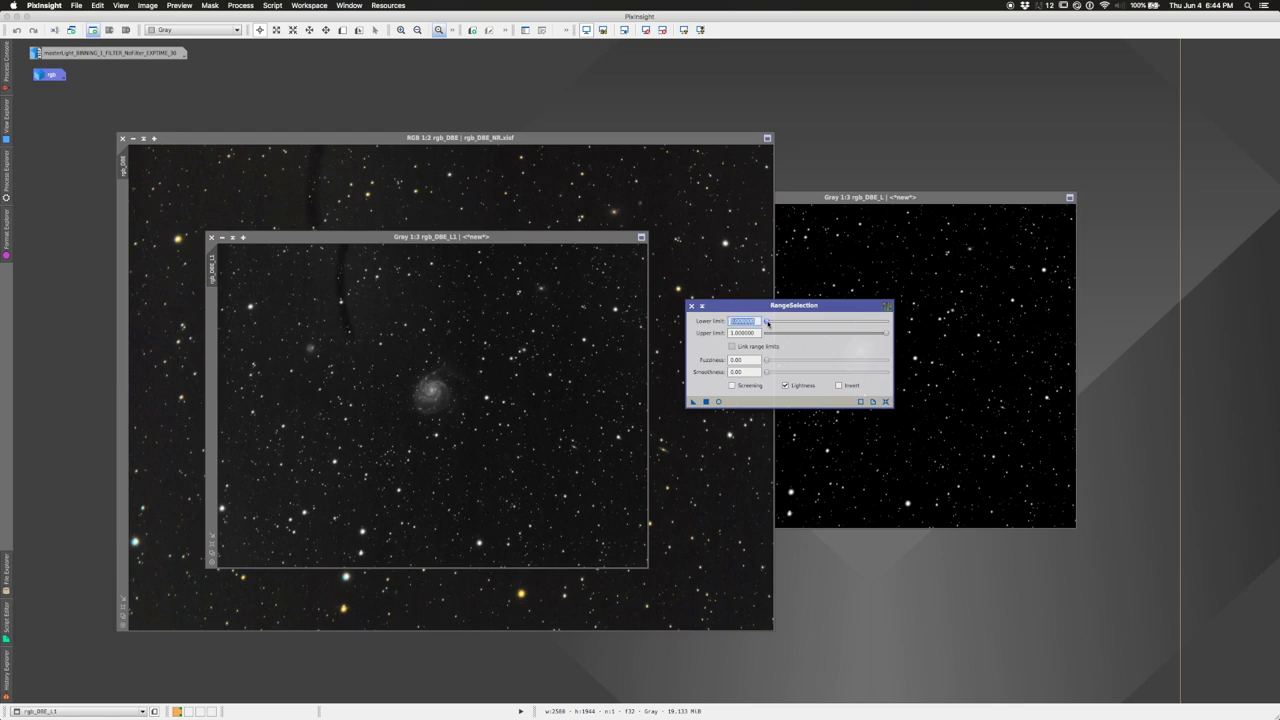
pyautogui.click(719, 401)
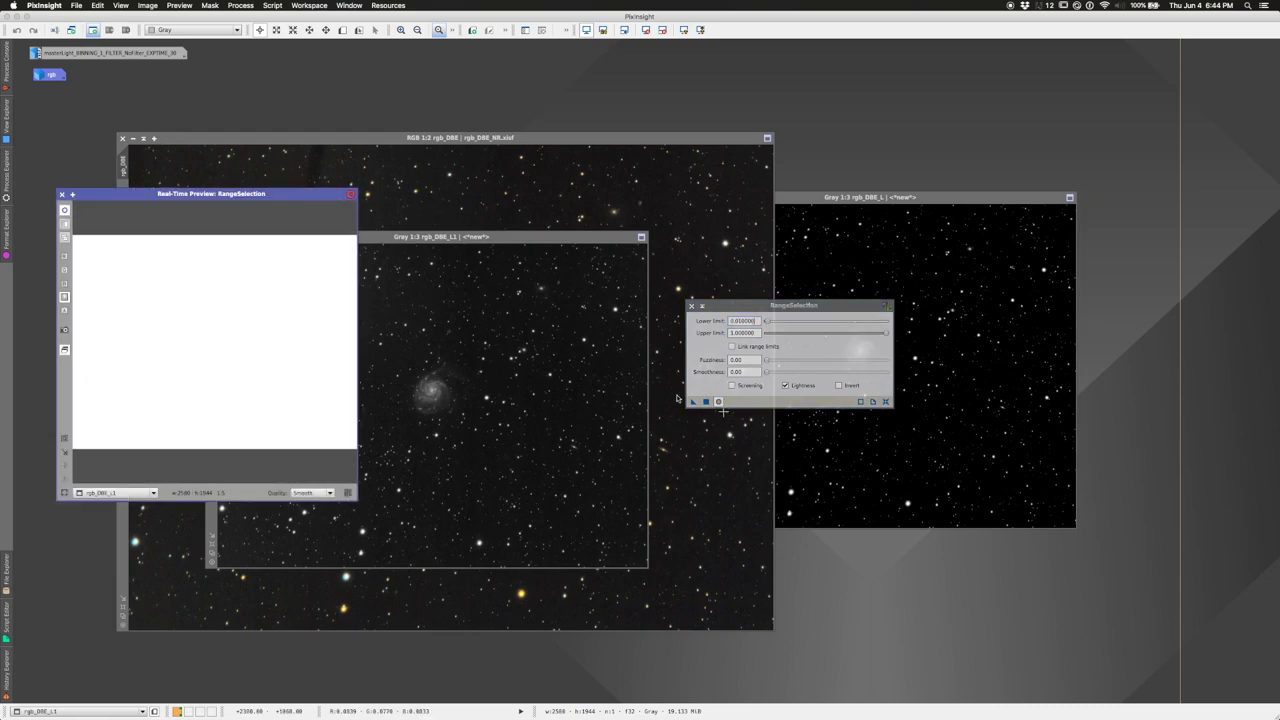
pyautogui.moveTo(282, 195); pyautogui.dragTo(558, 224)
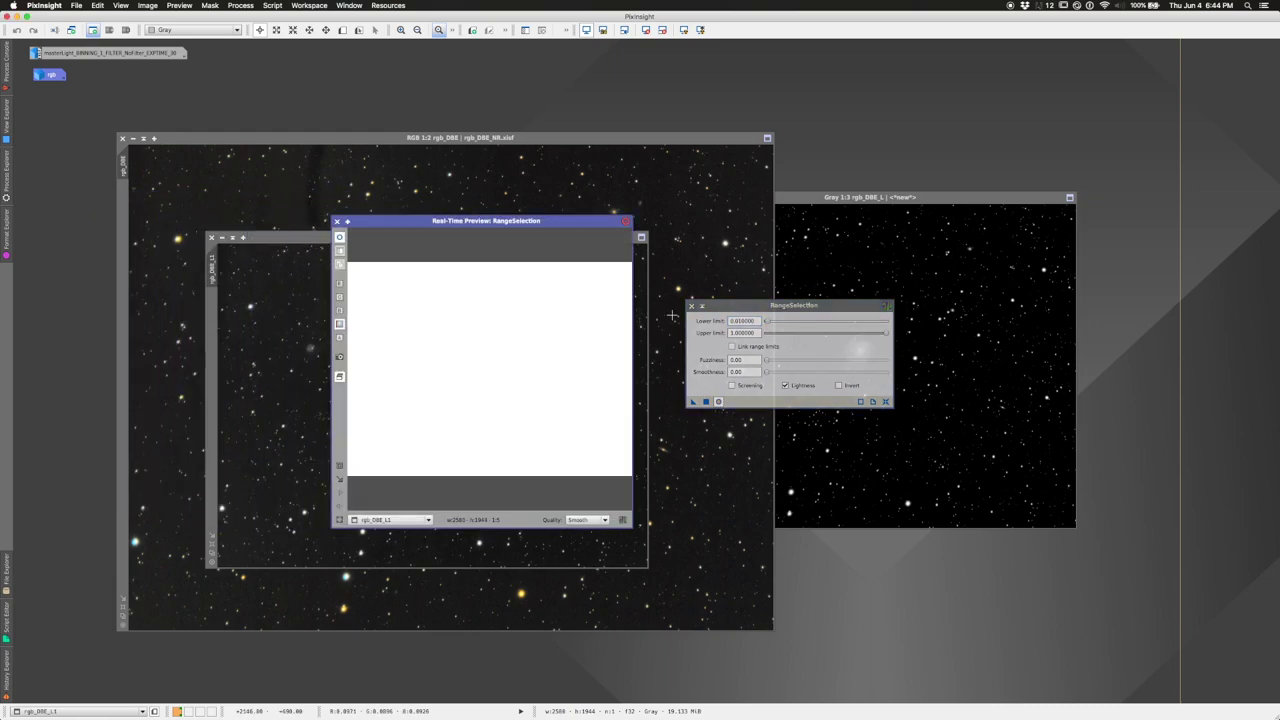
# - Create a range mask from rgb_DBE_L1 with lower limit 0.15, upper limit 0.95, fuzziness about 0.12 and smoothness about 42.5, and close RangeSelection
pyautogui.moveTo(765, 322); pyautogui.dragTo(754, 324)
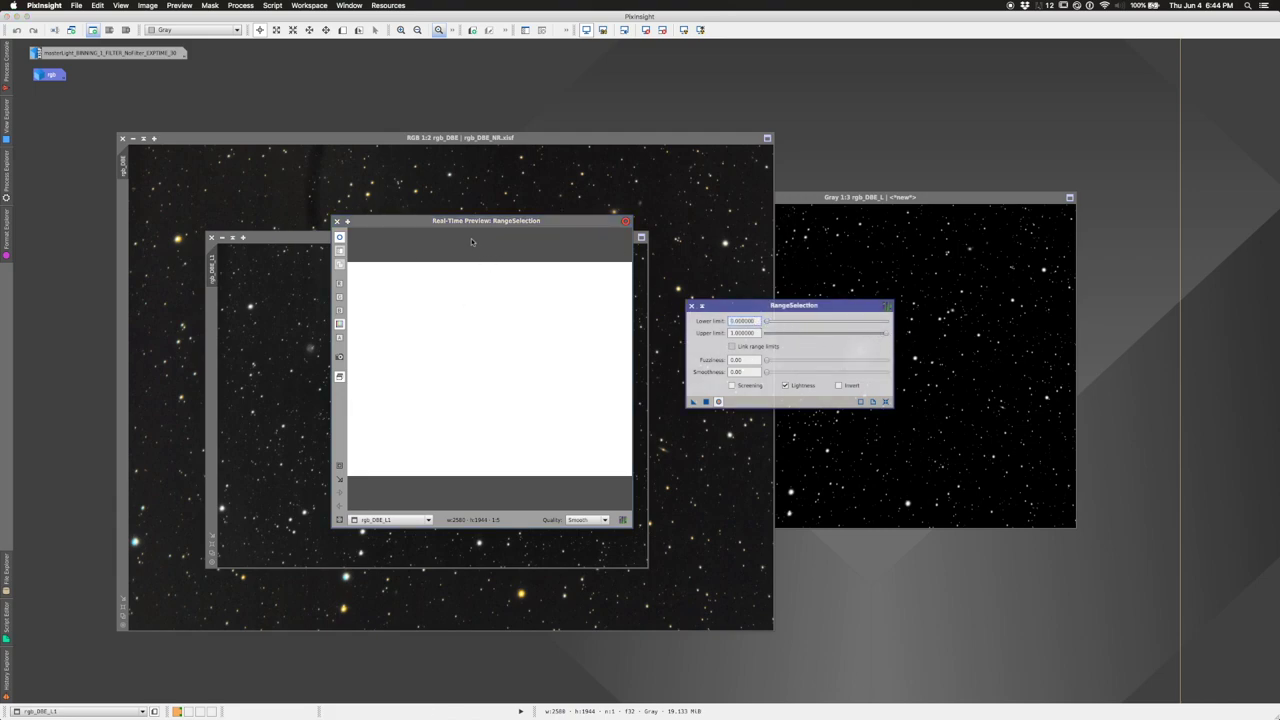
pyautogui.moveTo(767, 322); pyautogui.dragTo(781, 323)
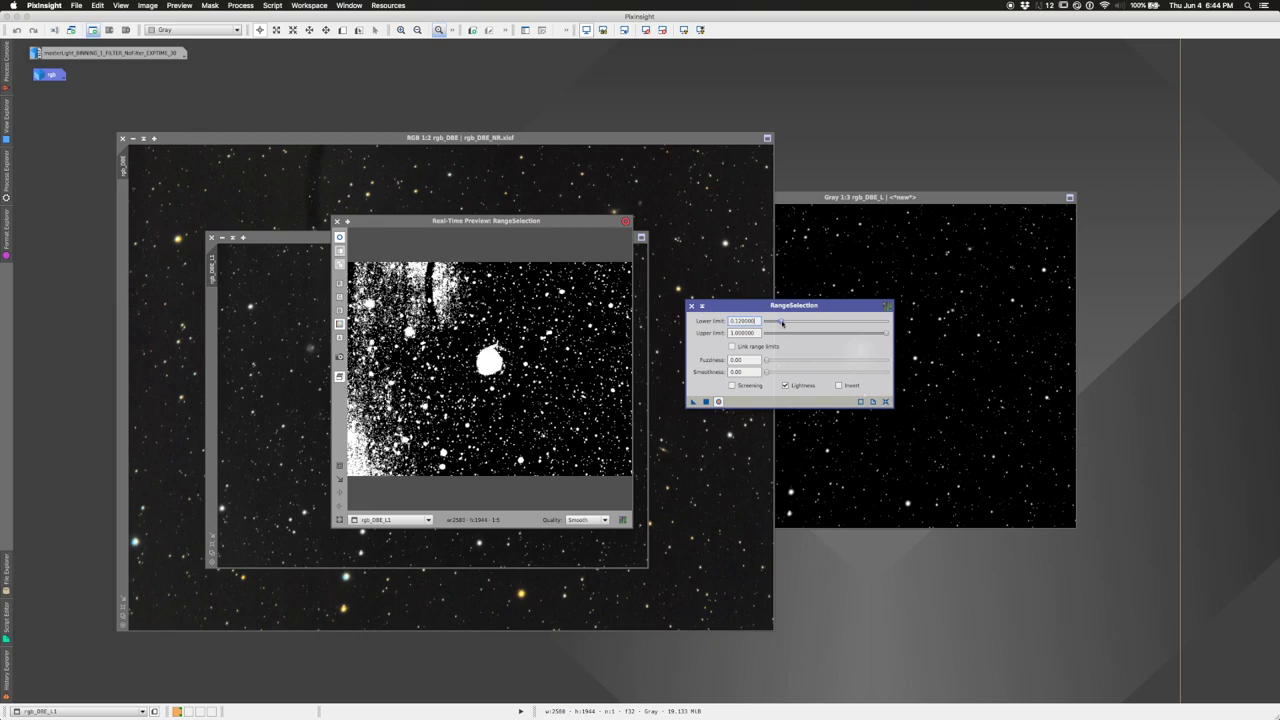
pyautogui.moveTo(885, 336); pyautogui.dragTo(880, 336)
pyautogui.moveTo(779, 323); pyautogui.dragTo(779, 360)
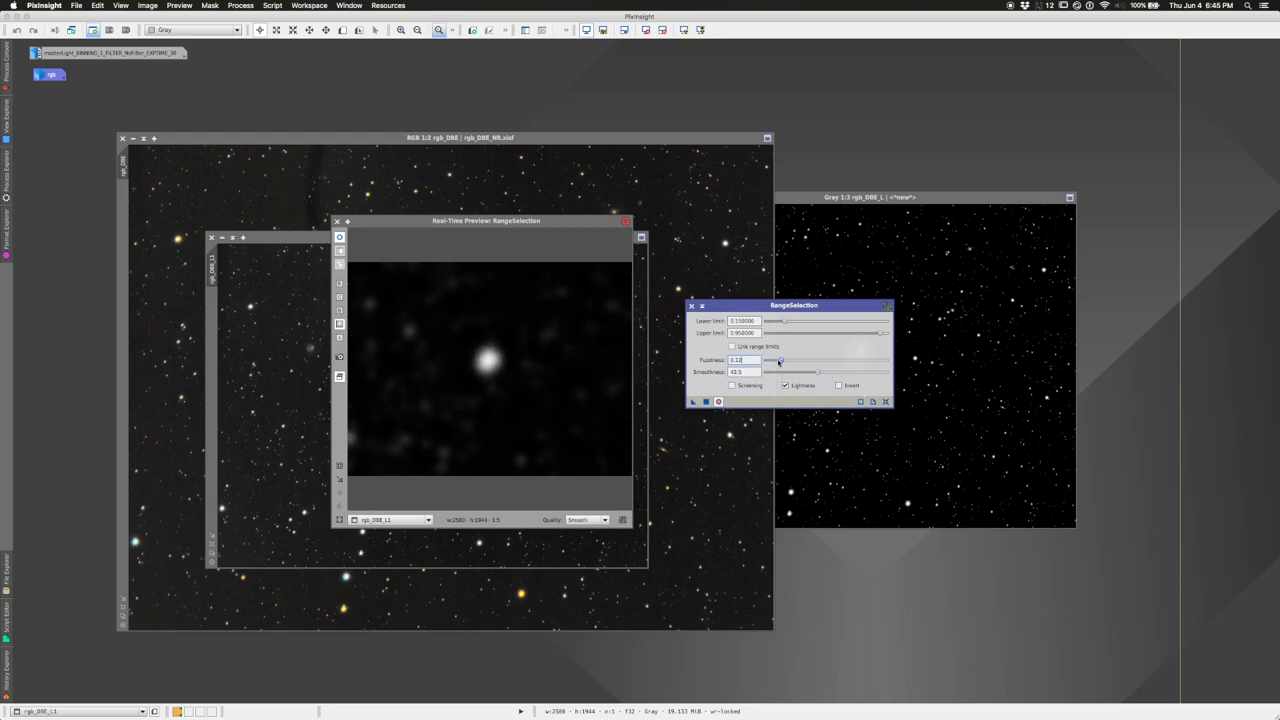
pyautogui.click(705, 401)
pyautogui.click(691, 305)
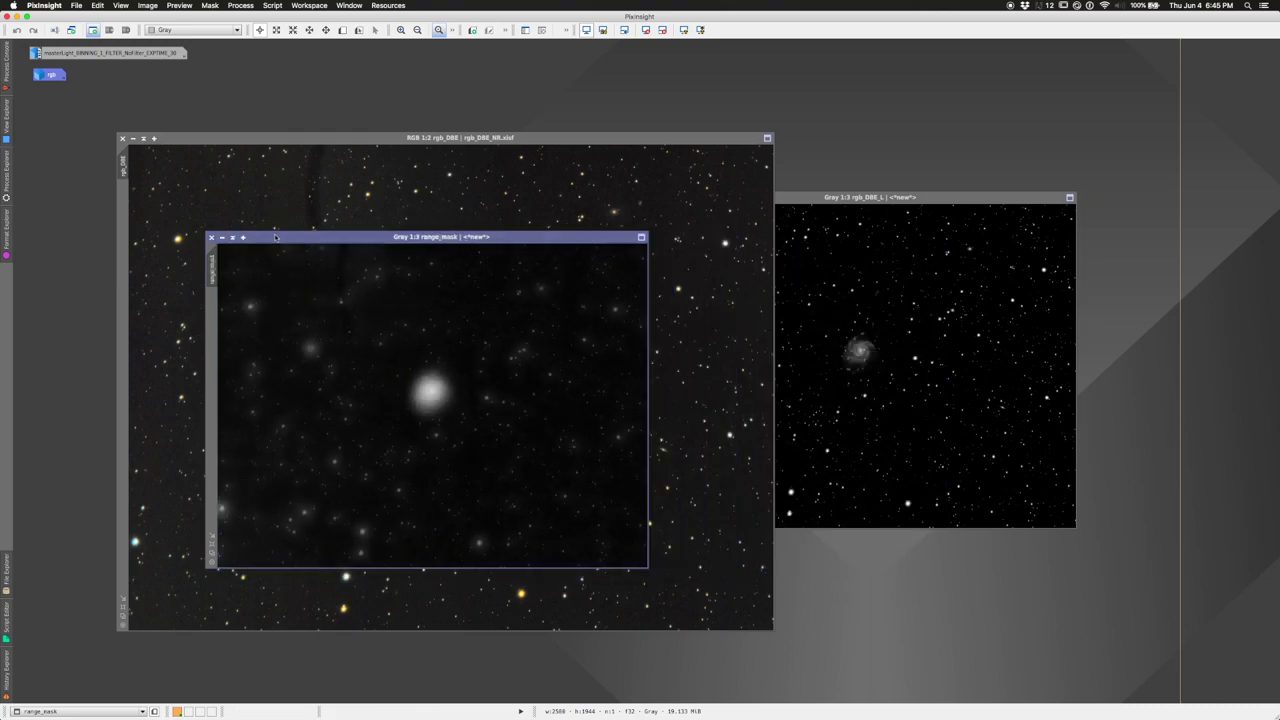
pyautogui.moveTo(271, 237)
pyautogui.mouseDown()
pyautogui.moveTo(431, 249)
pyautogui.moveTo(271, 233)
pyautogui.mouseUp()
pyautogui.moveTo(271, 233)
pyautogui.mouseDown()
pyautogui.moveTo(365, 270)
pyautogui.moveTo(268, 235)
pyautogui.mouseUp()
pyautogui.moveTo(272, 233)
pyautogui.mouseDown()
pyautogui.moveTo(291, 387)
pyautogui.moveTo(279, 482)
pyautogui.moveTo(290, 232)
pyautogui.moveTo(274, 232)
pyautogui.mouseUp()
pyautogui.moveTo(272, 232); pyautogui.dragTo(299, 243)
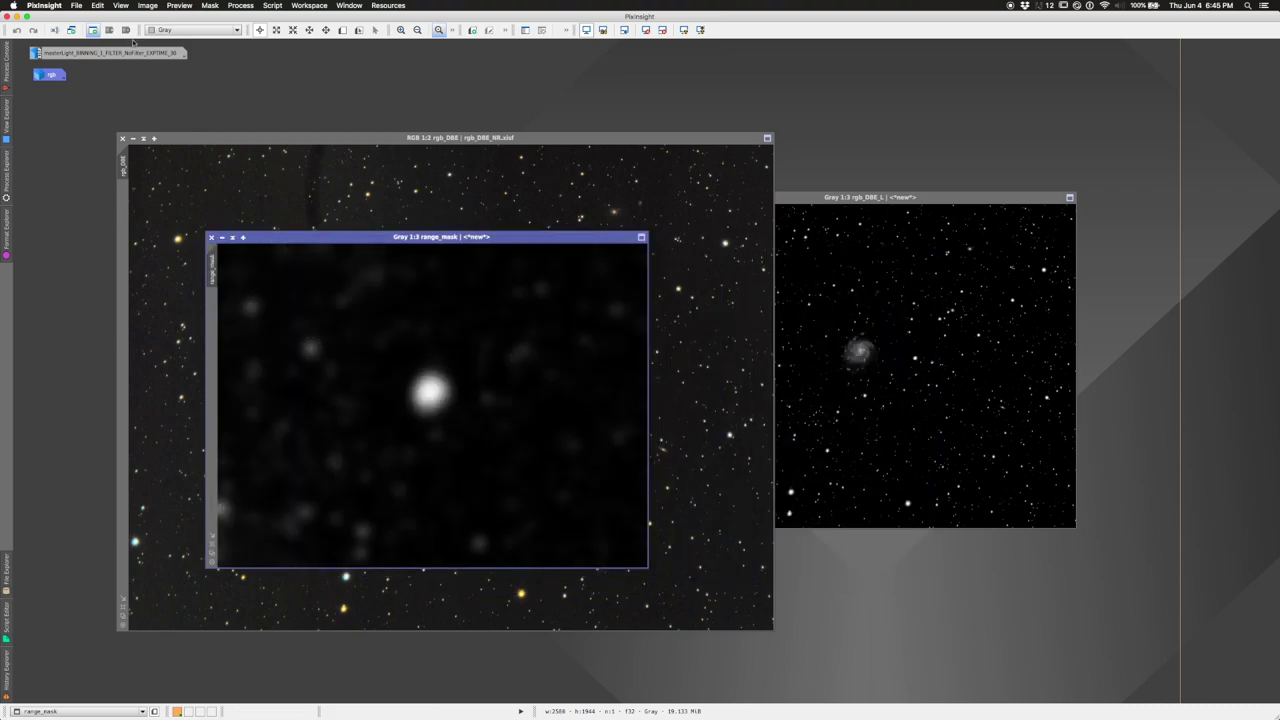
# - Start CloneStamp and make range_mask its target view
pyautogui.click(240, 5)
pyautogui.moveTo(245, 293)
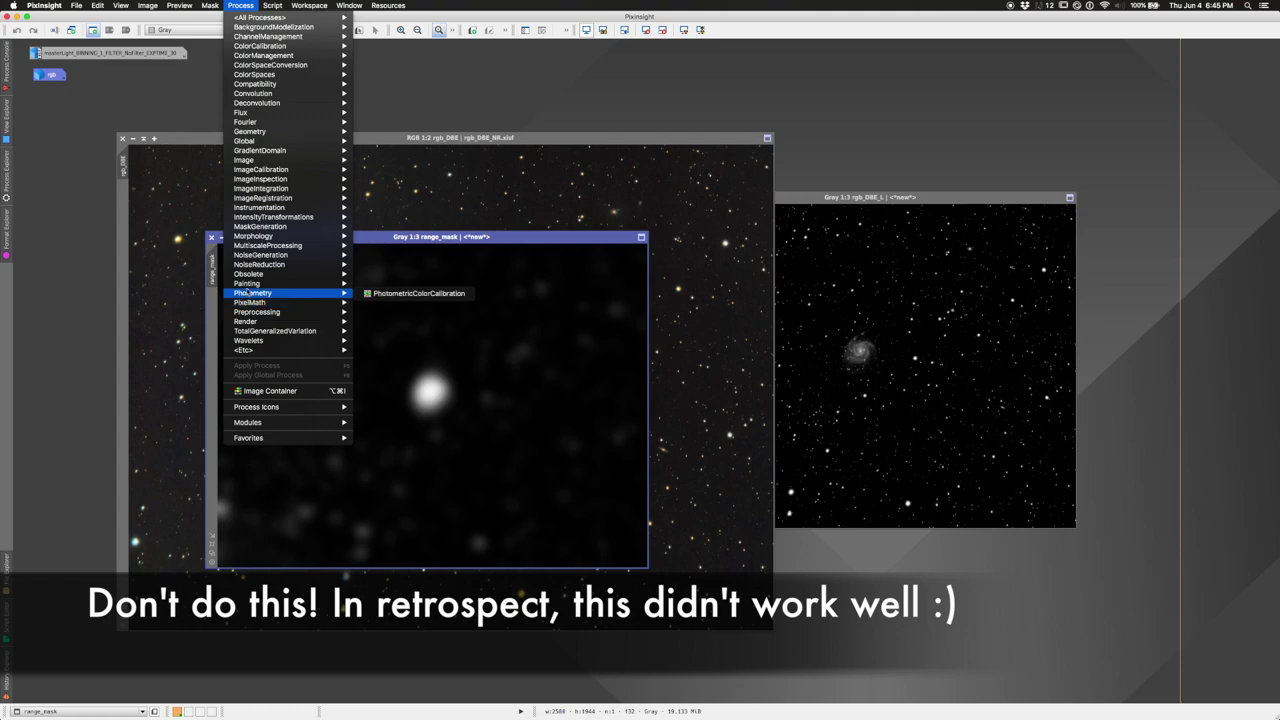
pyautogui.click(392, 294)
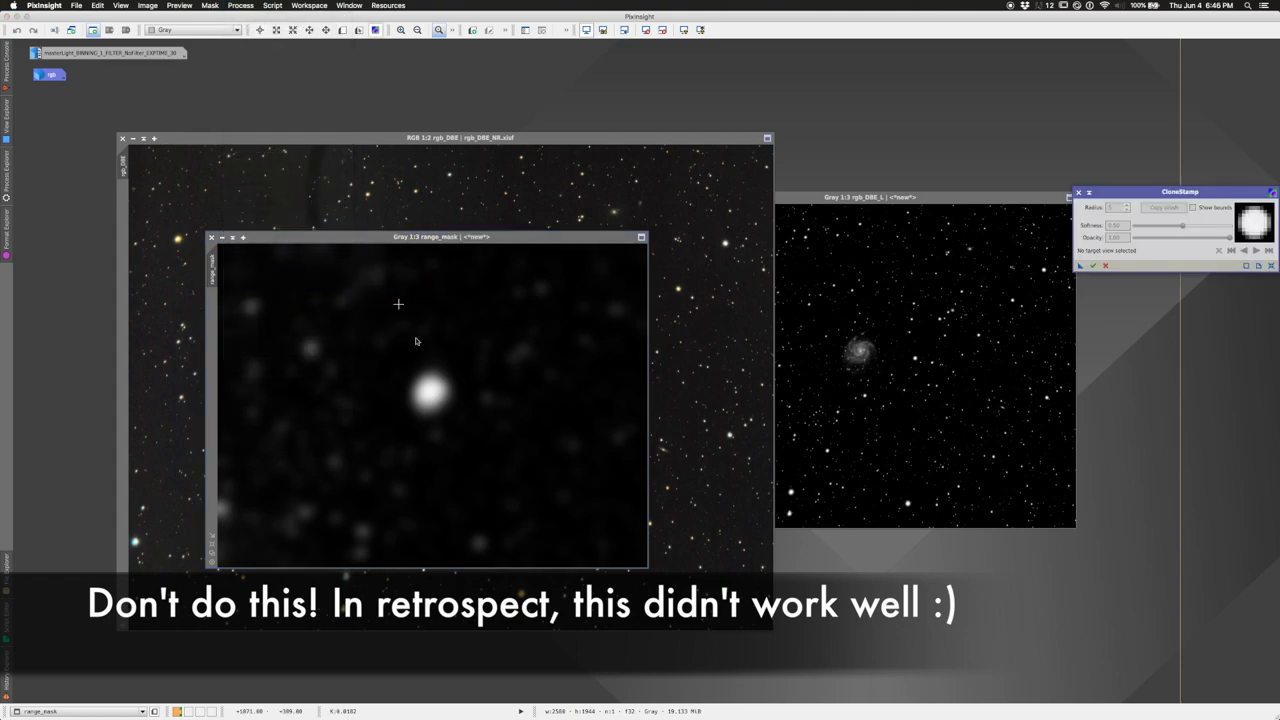
pyautogui.moveTo(1140, 201); pyautogui.dragTo(763, 325)
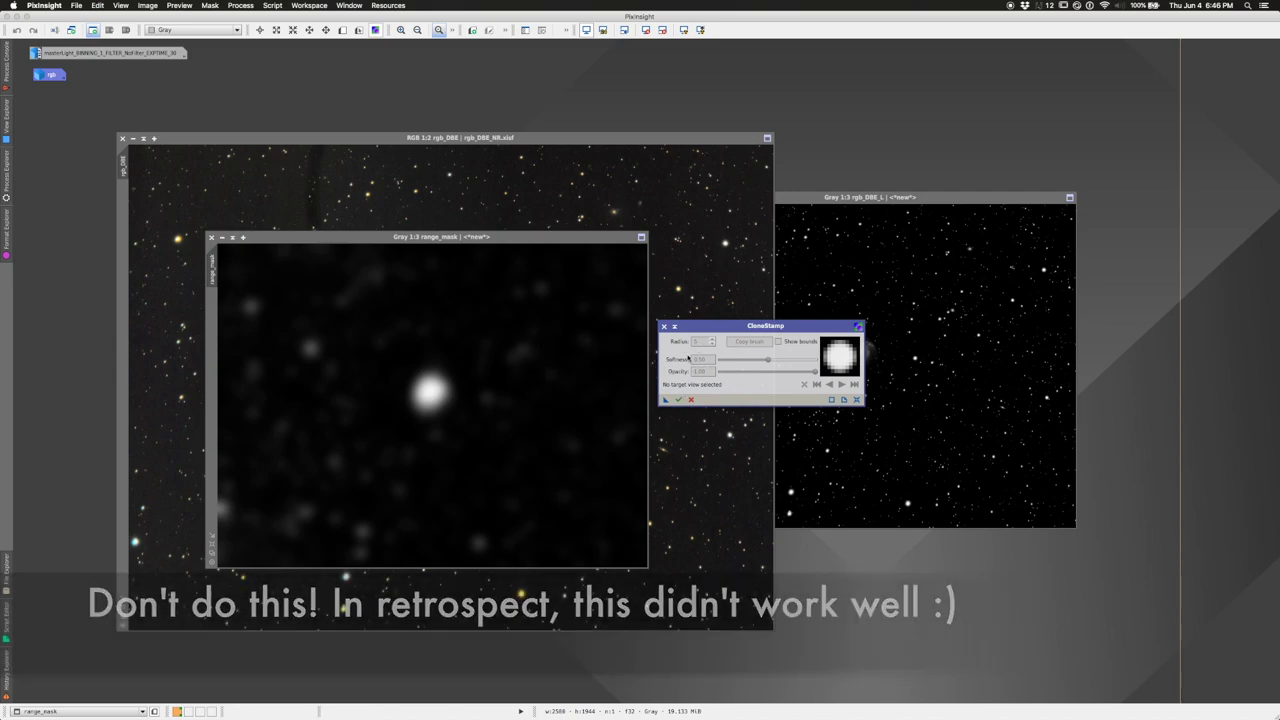
pyautogui.click(423, 398)
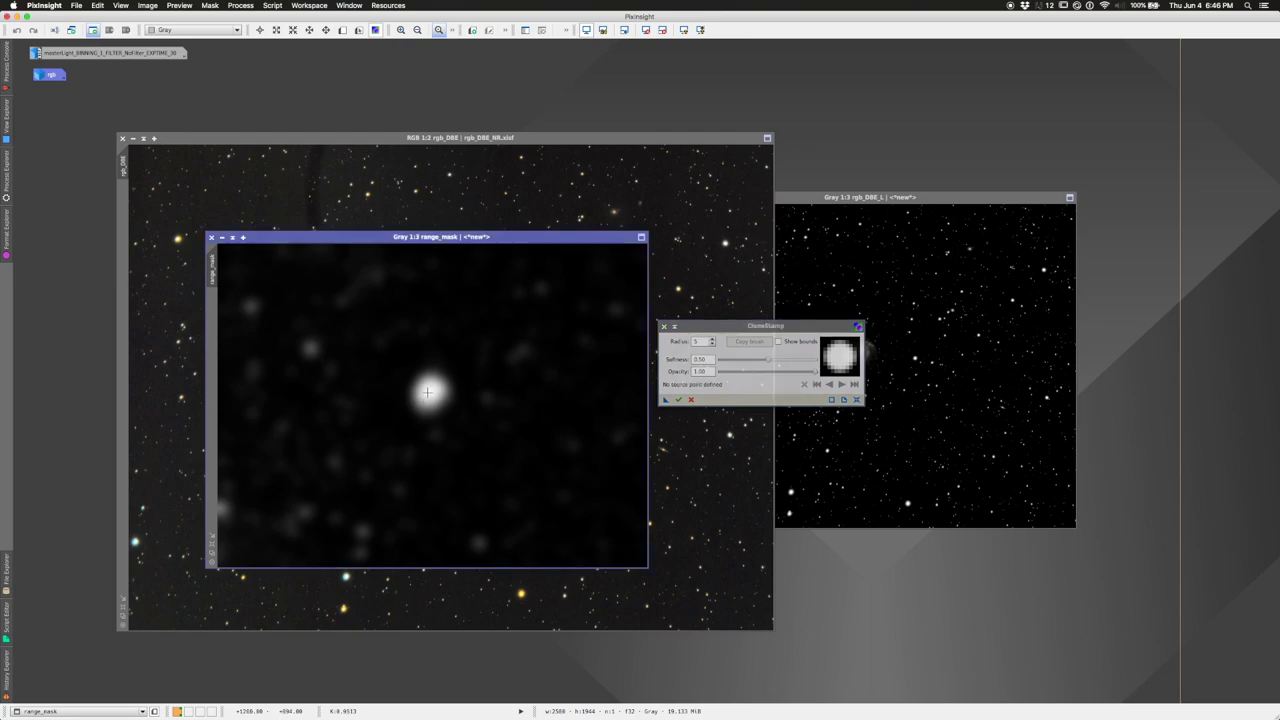
# - Try a short clone stroke on range_mask using the bright galaxy core as the source, and undo it
pyautogui.keyDown('ctrl'); pyautogui.click(429, 391); pyautogui.keyUp('ctrl')
pyautogui.moveTo(431, 377); pyautogui.dragTo(450, 378)
pyautogui.hotkey('ctrl', 'z')
# - Set the CloneStamp brush to radius 18, softness 0.29 and opacity 0.83
pyautogui.moveTo(768, 360); pyautogui.dragTo(751, 361)
pyautogui.click(713, 342)
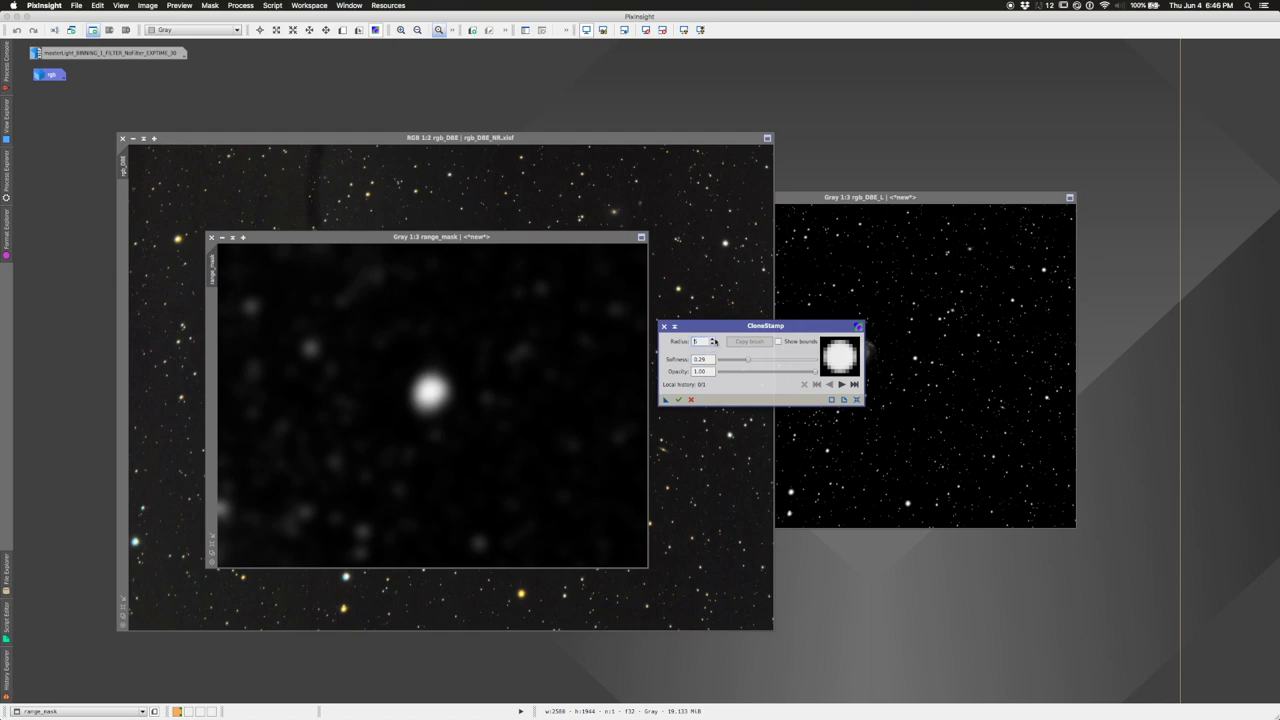
pyautogui.click(713, 340)
pyautogui.click(713, 340)
pyautogui.click(713, 340)
pyautogui.moveTo(813, 374); pyautogui.dragTo(796, 374)
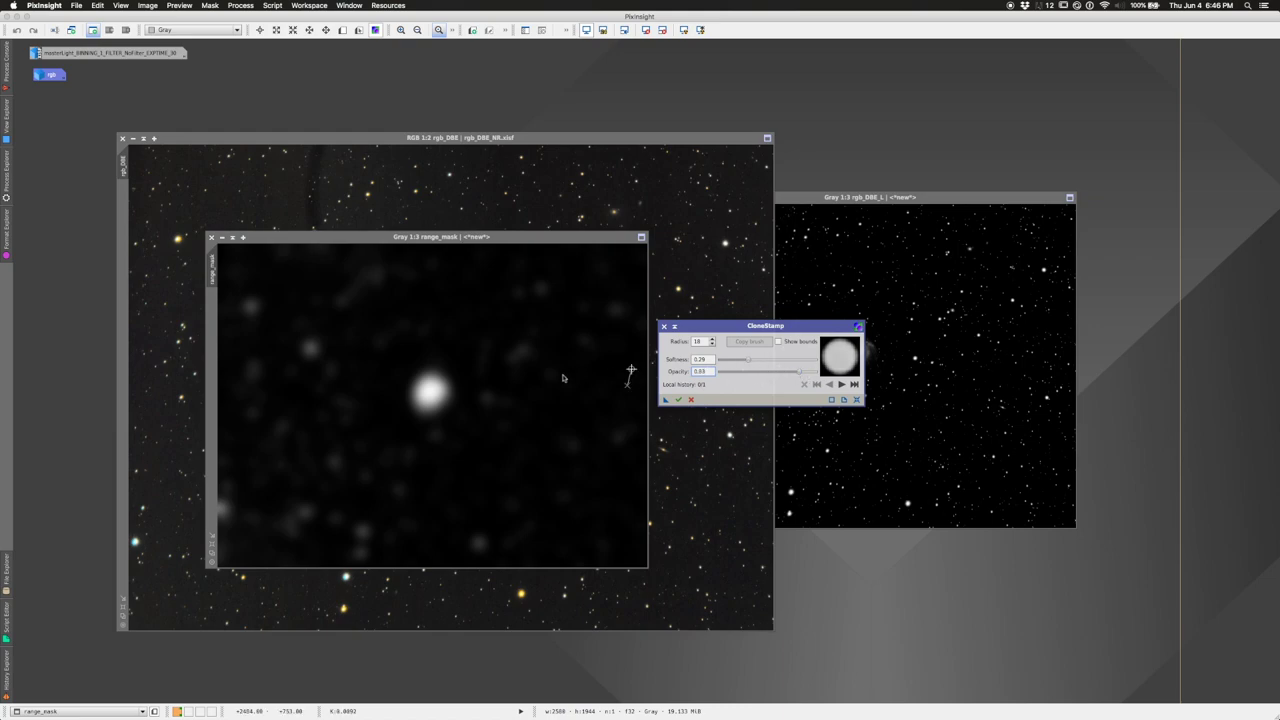
# - Clone the bright galaxy core over the blob's upper edge on range_mask, apply the strokes and close CloneStamp
pyautogui.keyDown('ctrl'); pyautogui.click(427, 391); pyautogui.keyUp('ctrl')
pyautogui.moveTo(432, 378)
pyautogui.mouseDown()
pyautogui.moveTo(458, 378)
pyautogui.moveTo(428, 388)
pyautogui.mouseUp()
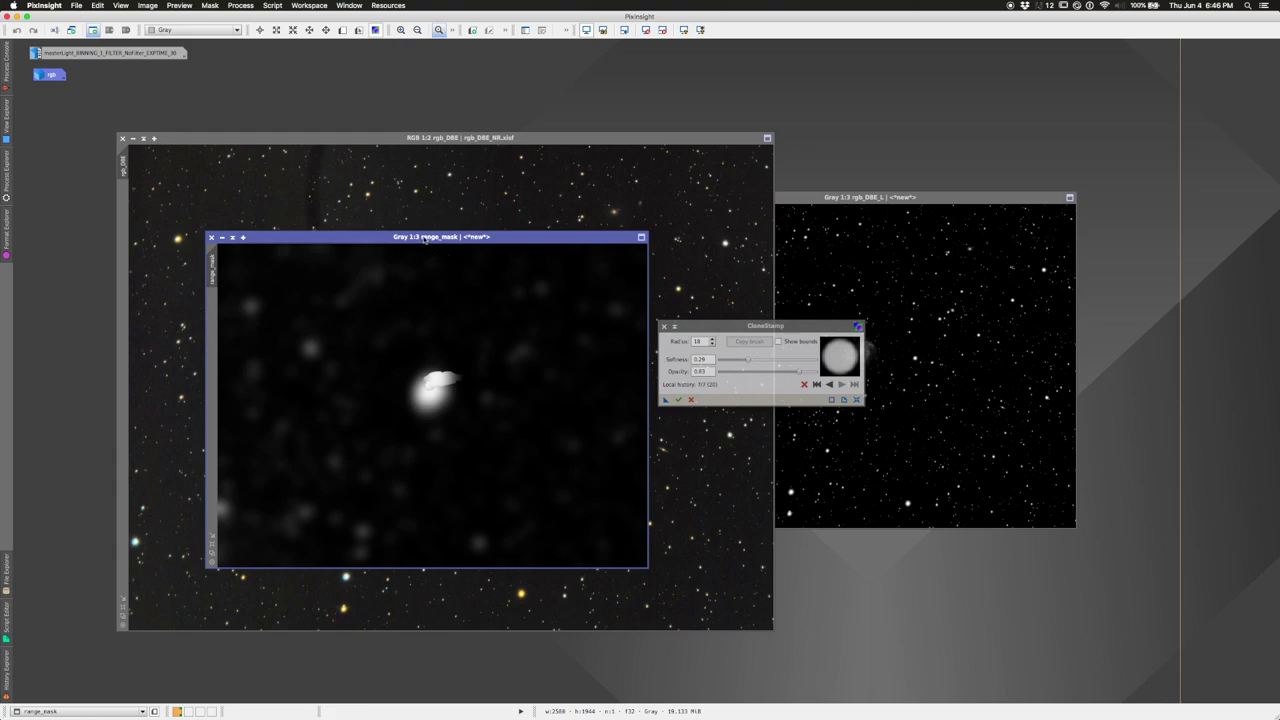
pyautogui.moveTo(425, 238)
pyautogui.mouseDown()
pyautogui.moveTo(425, 276)
pyautogui.moveTo(424, 237)
pyautogui.mouseUp()
pyautogui.click(678, 399)
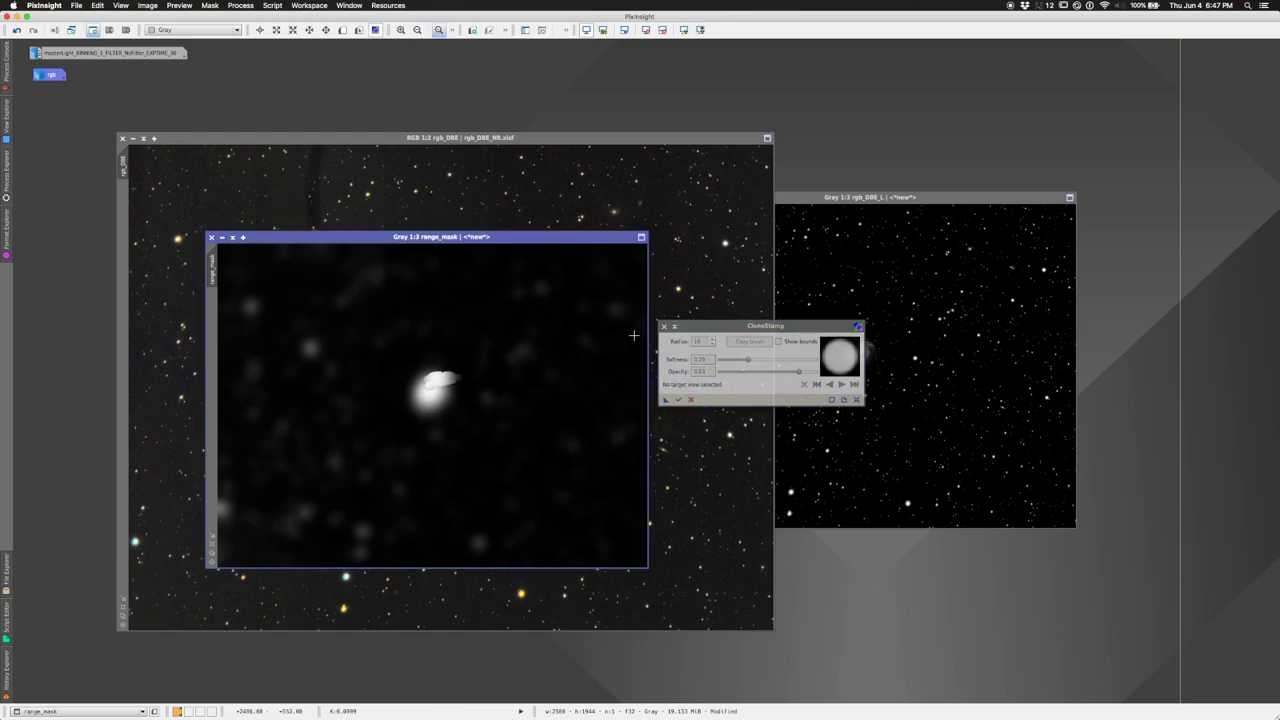
pyautogui.click(663, 326)
# - Make rgb_DBE_L the active image and build the PixelMath expression range_mask+rgb_DBE_L in the expression editor
pyautogui.click(808, 195)
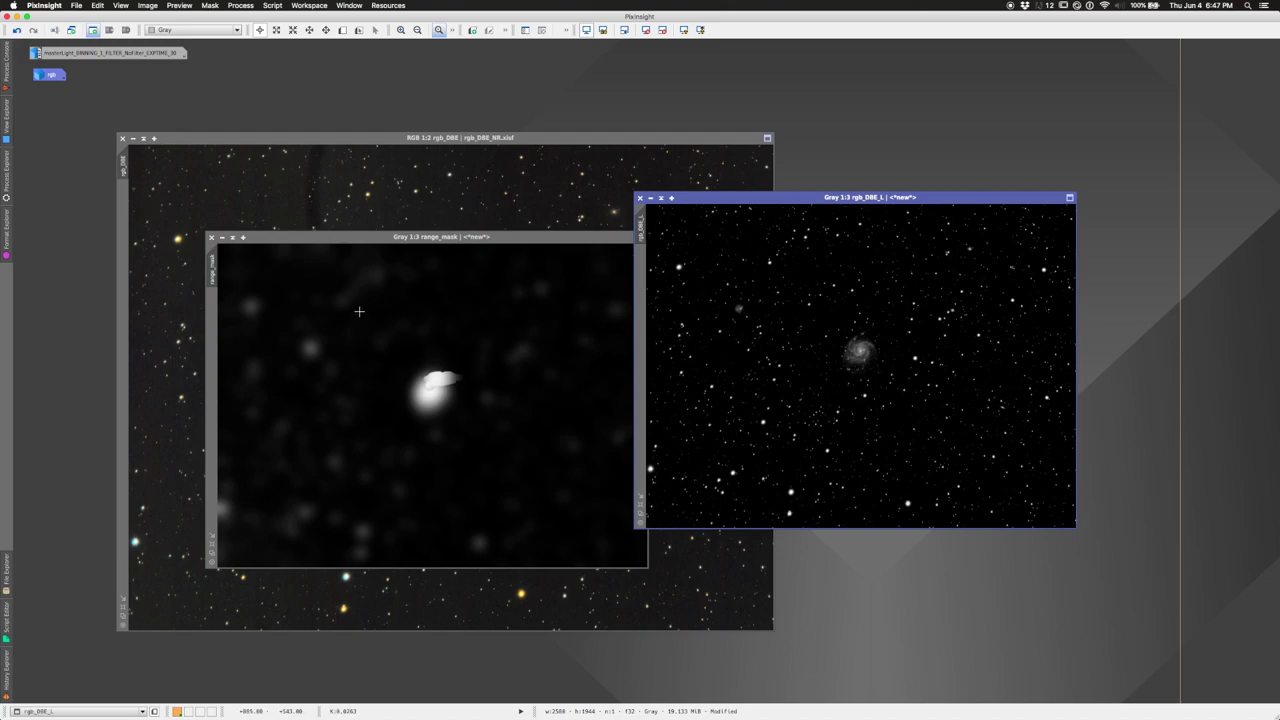
pyautogui.click(250, 6)
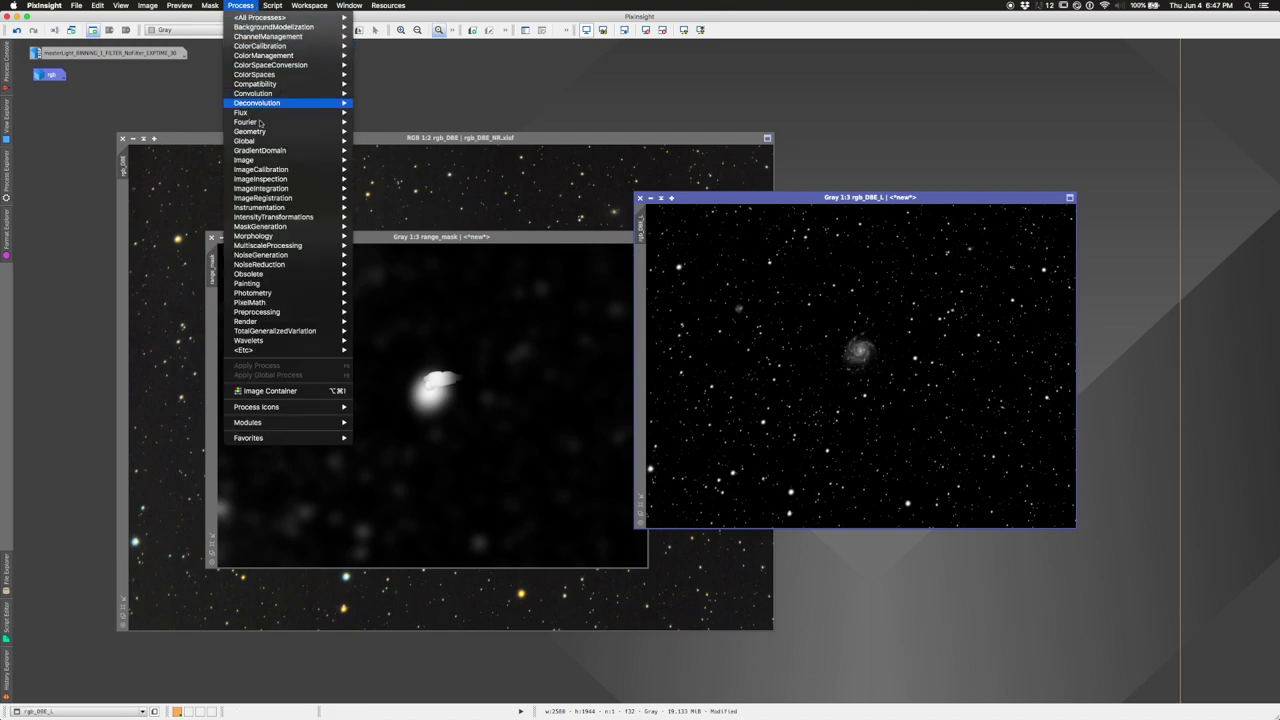
pyautogui.moveTo(252, 293)
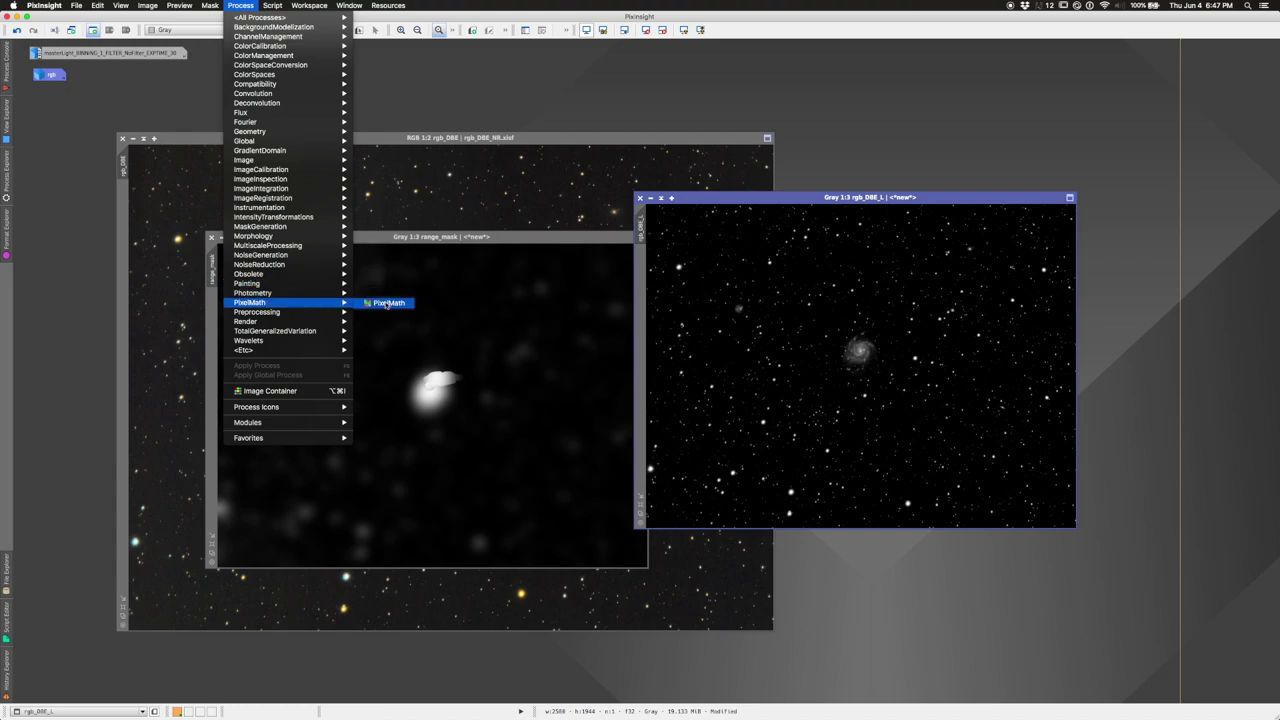
pyautogui.click(390, 303)
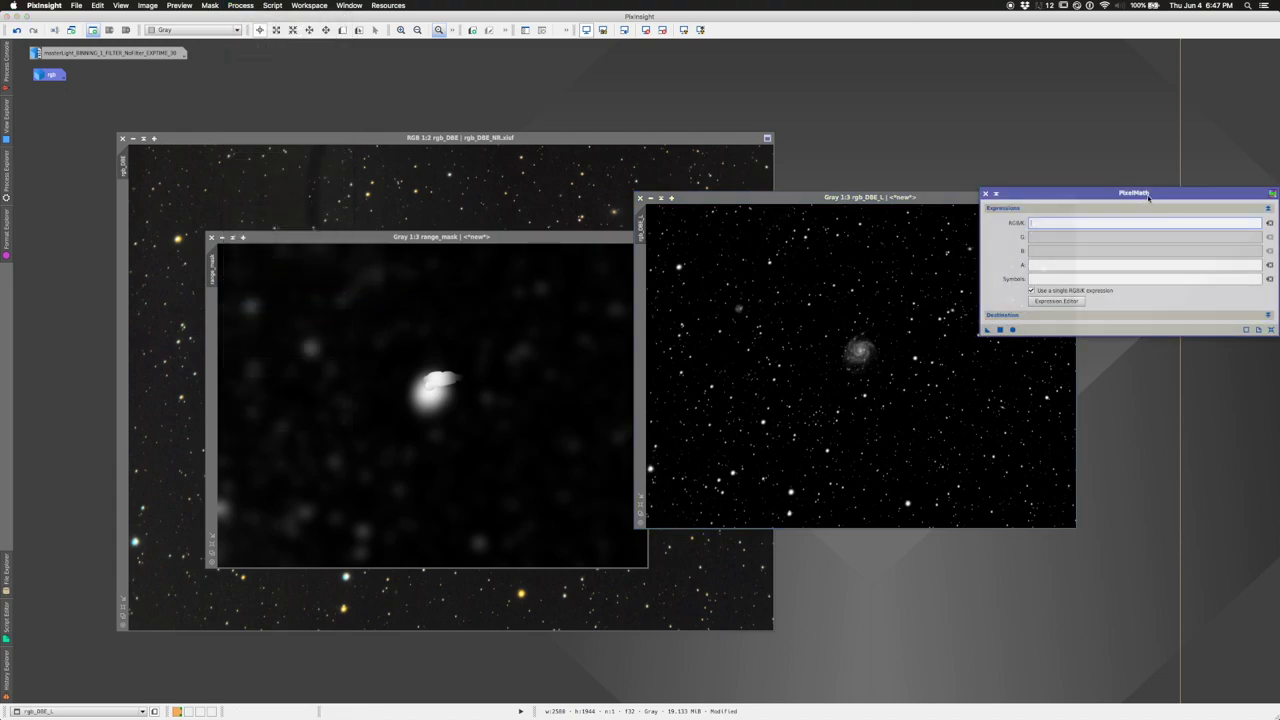
pyautogui.moveTo(1148, 197); pyautogui.dragTo(980, 230)
pyautogui.click(877, 337)
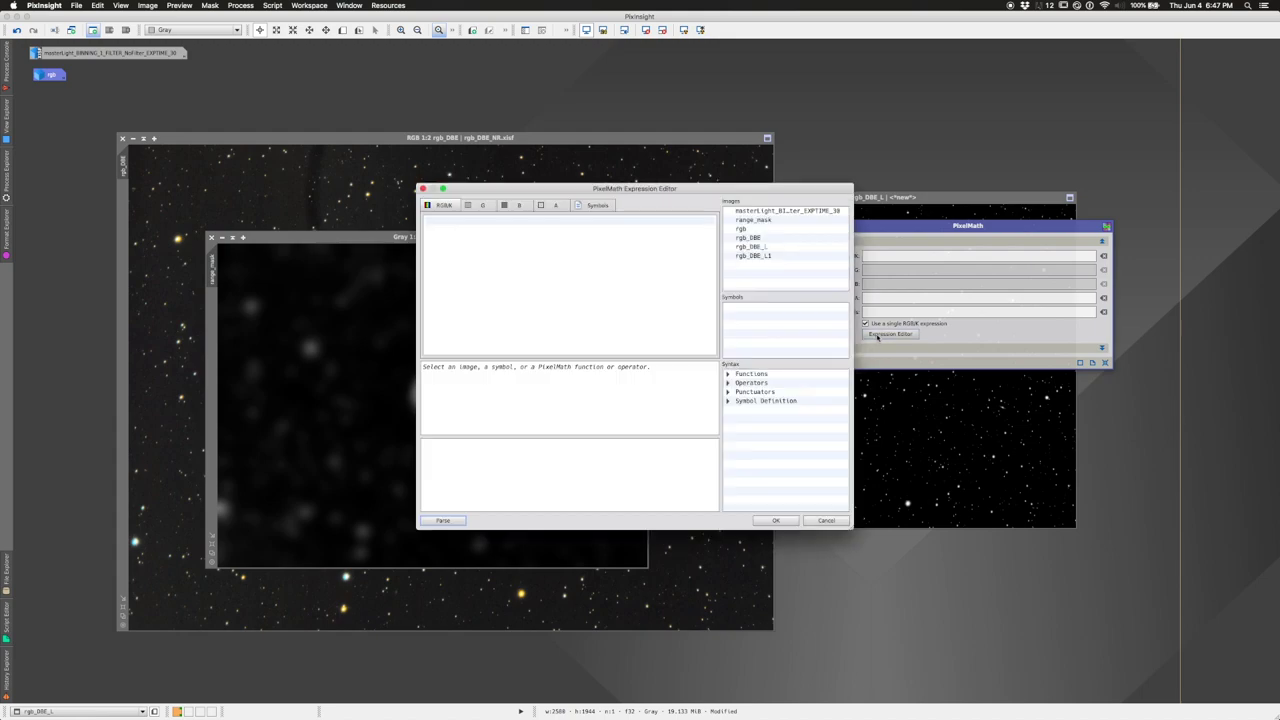
pyautogui.doubleClick(753, 220)
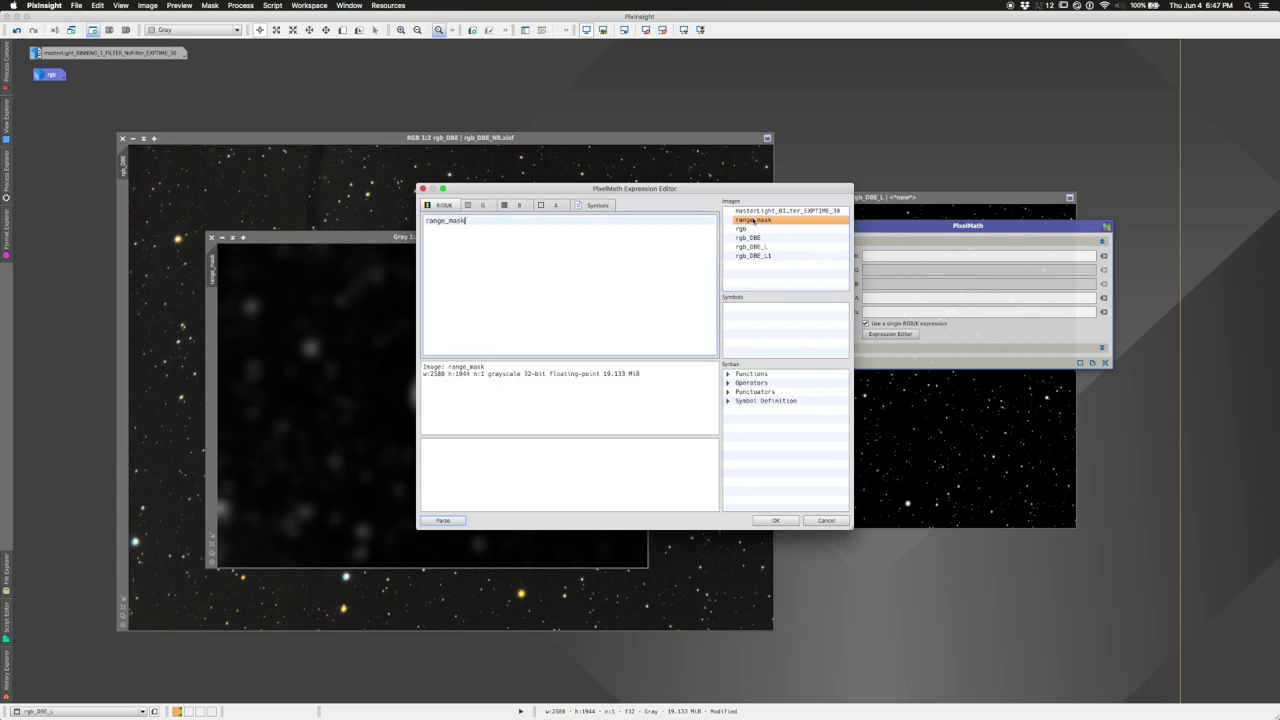
pyautogui.doubleClick(752, 246)
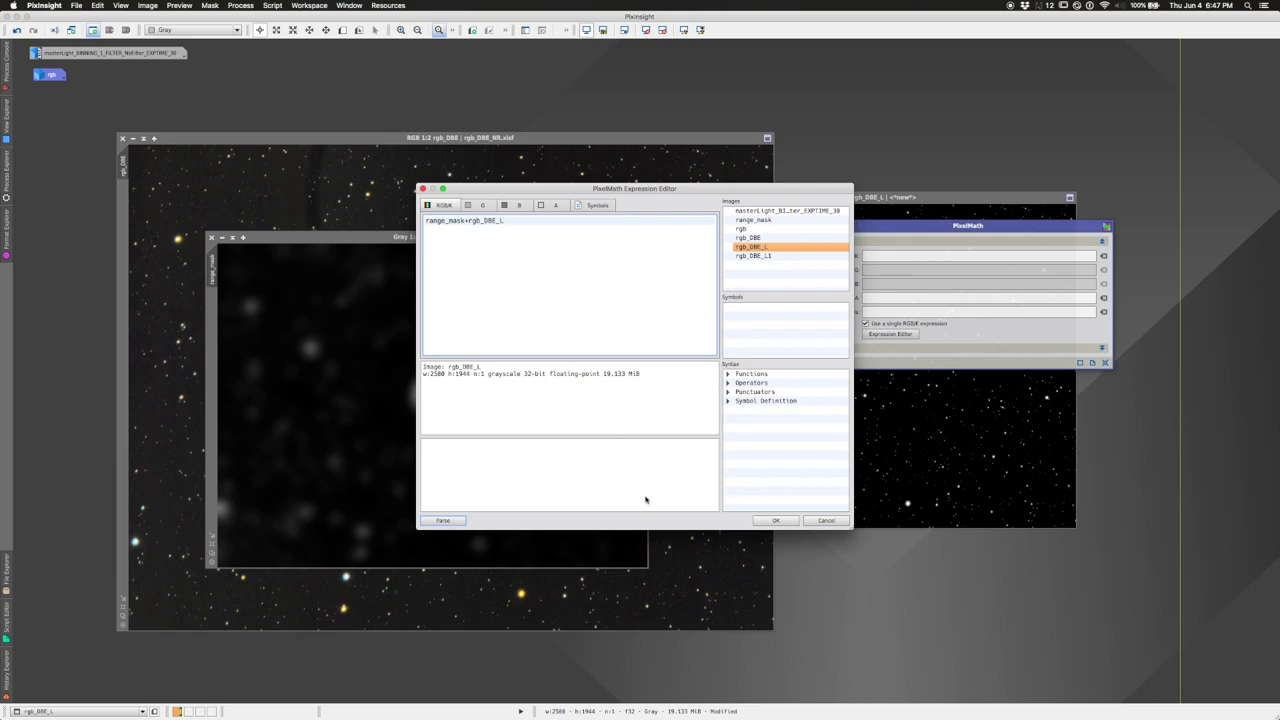
pyautogui.click(775, 520)
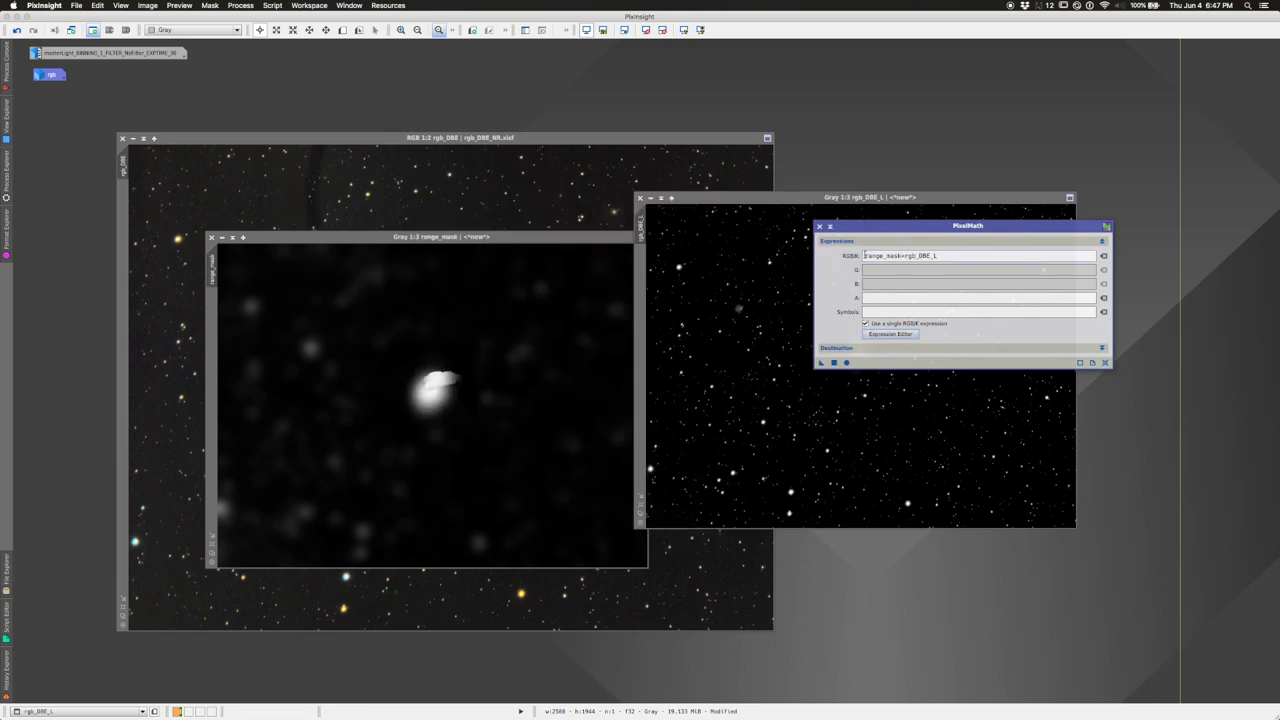
# - Set PixelMath to create a new image, run it on rgb_DBE_L and close PixelMath
pyautogui.click(871, 349)
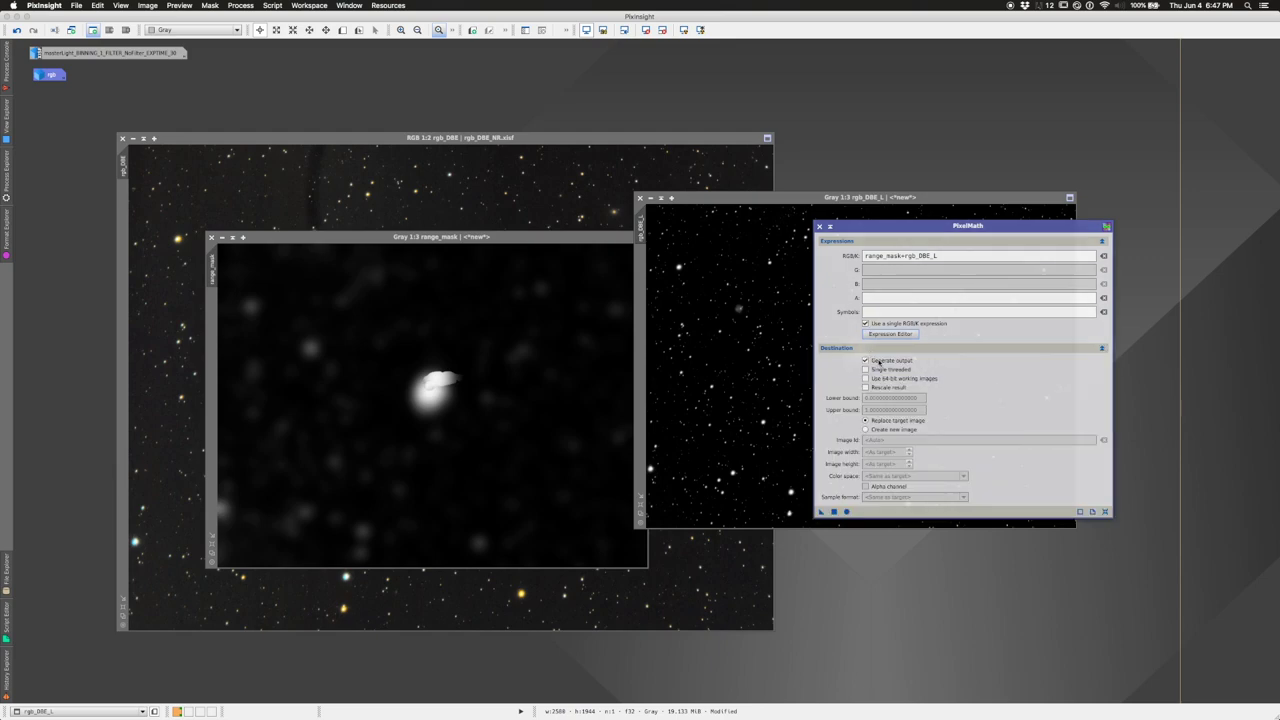
pyautogui.click(880, 429)
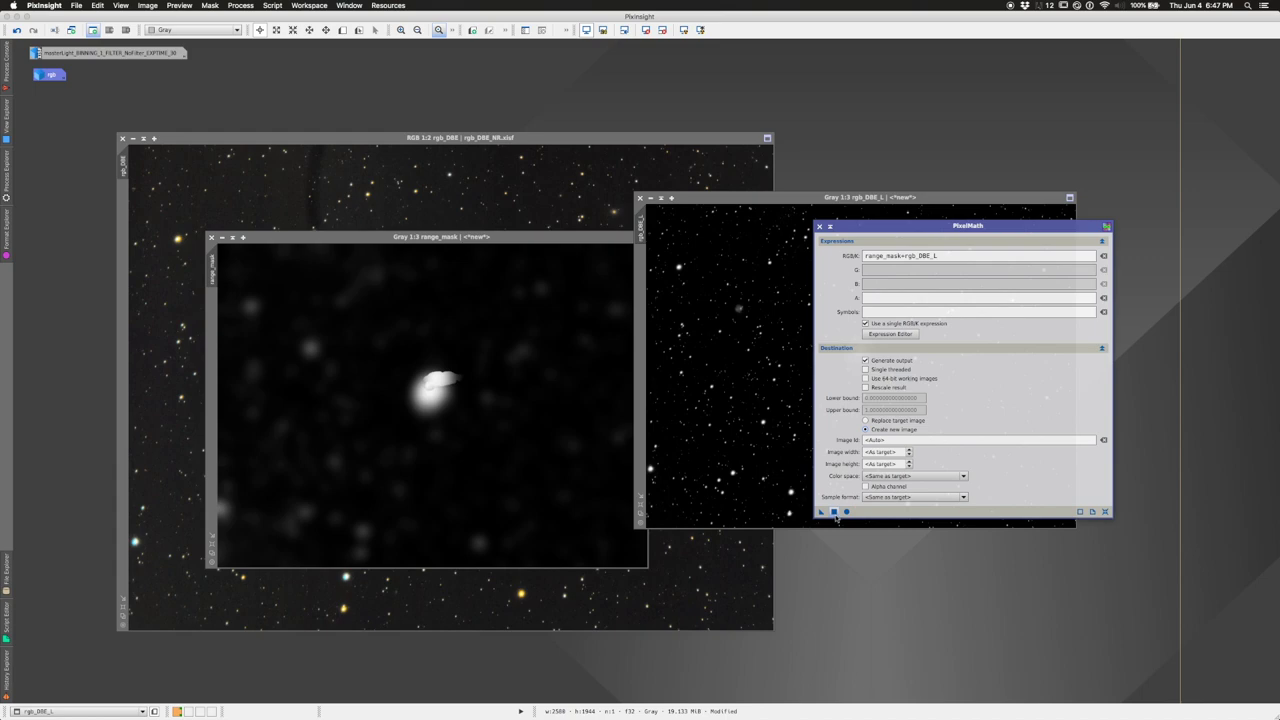
pyautogui.click(835, 512)
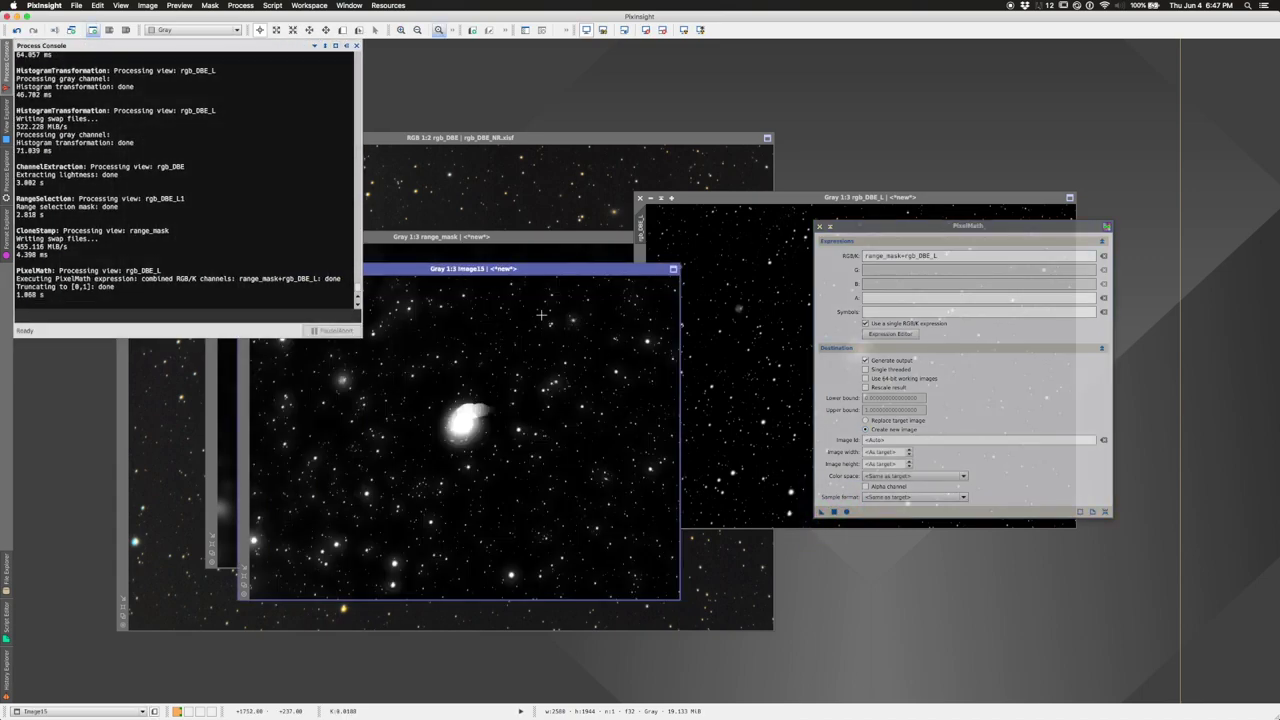
pyautogui.click(822, 226)
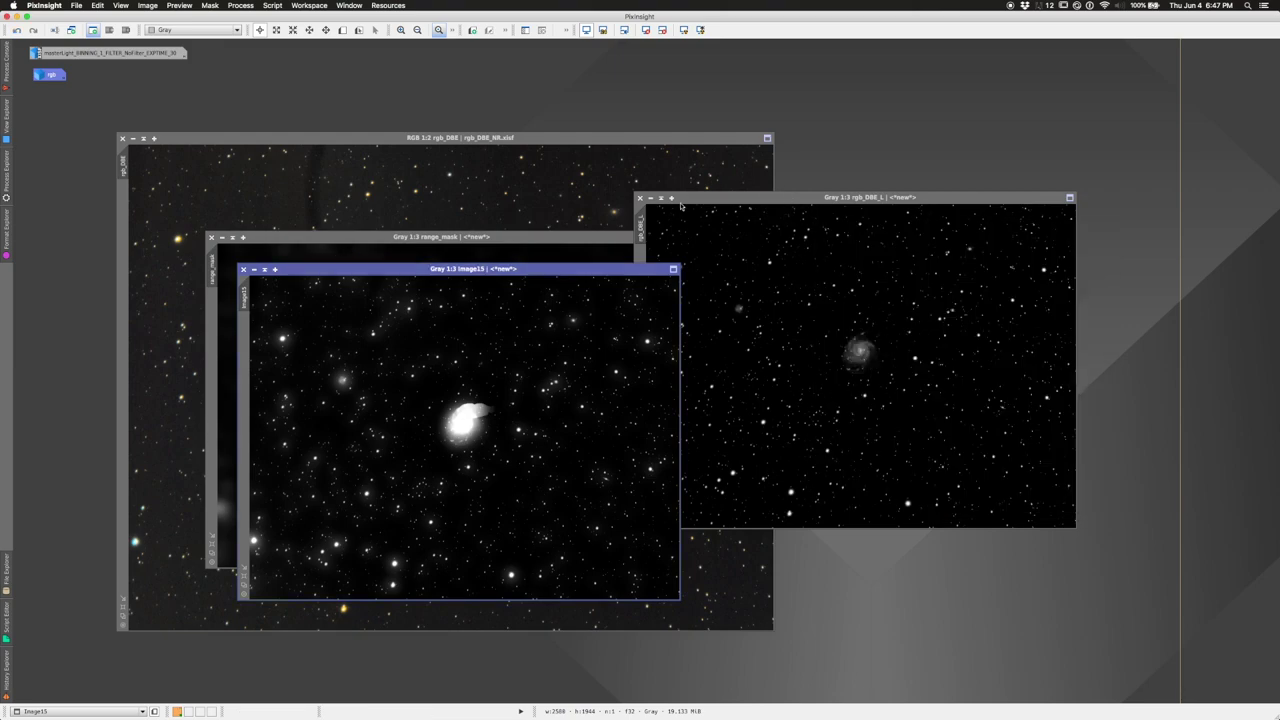
# - Minimize rgb_DBE_L, range_mask and rgb_DBE_L1 without closing them, and group their icons on the empty workspace beside rgb_DBE
pyautogui.click(640, 197)
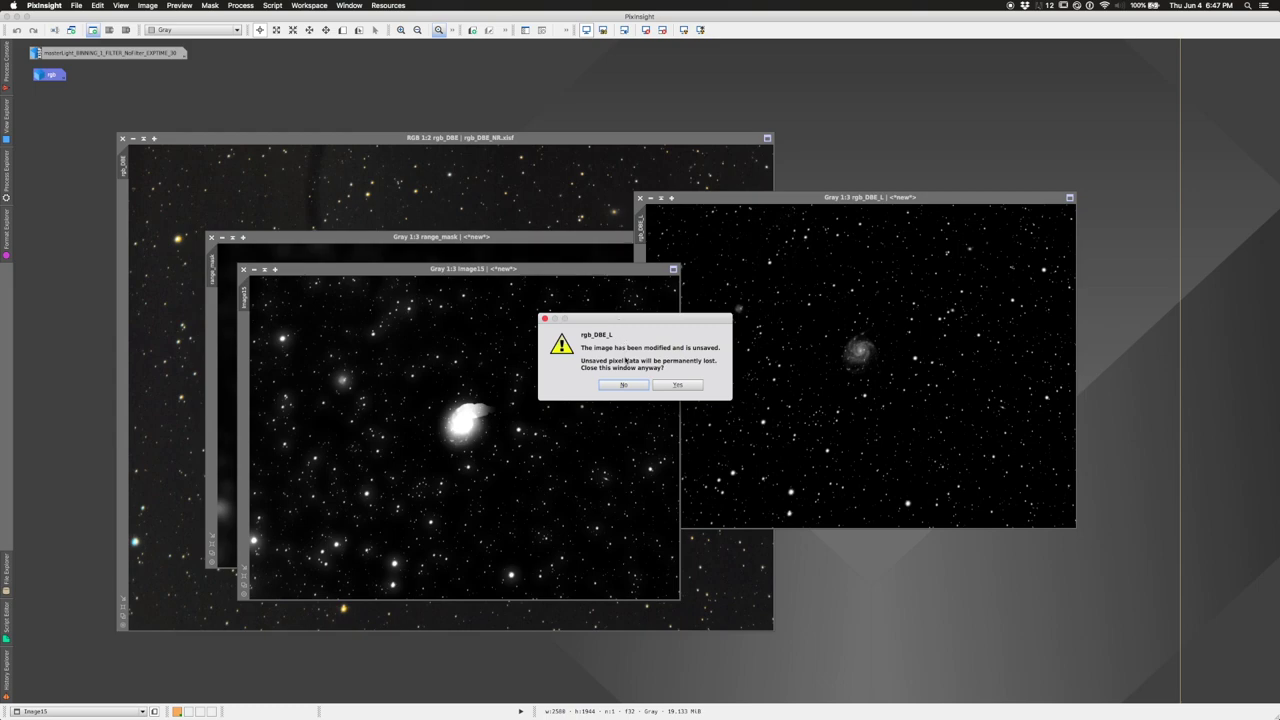
pyautogui.click(623, 385)
pyautogui.click(645, 202)
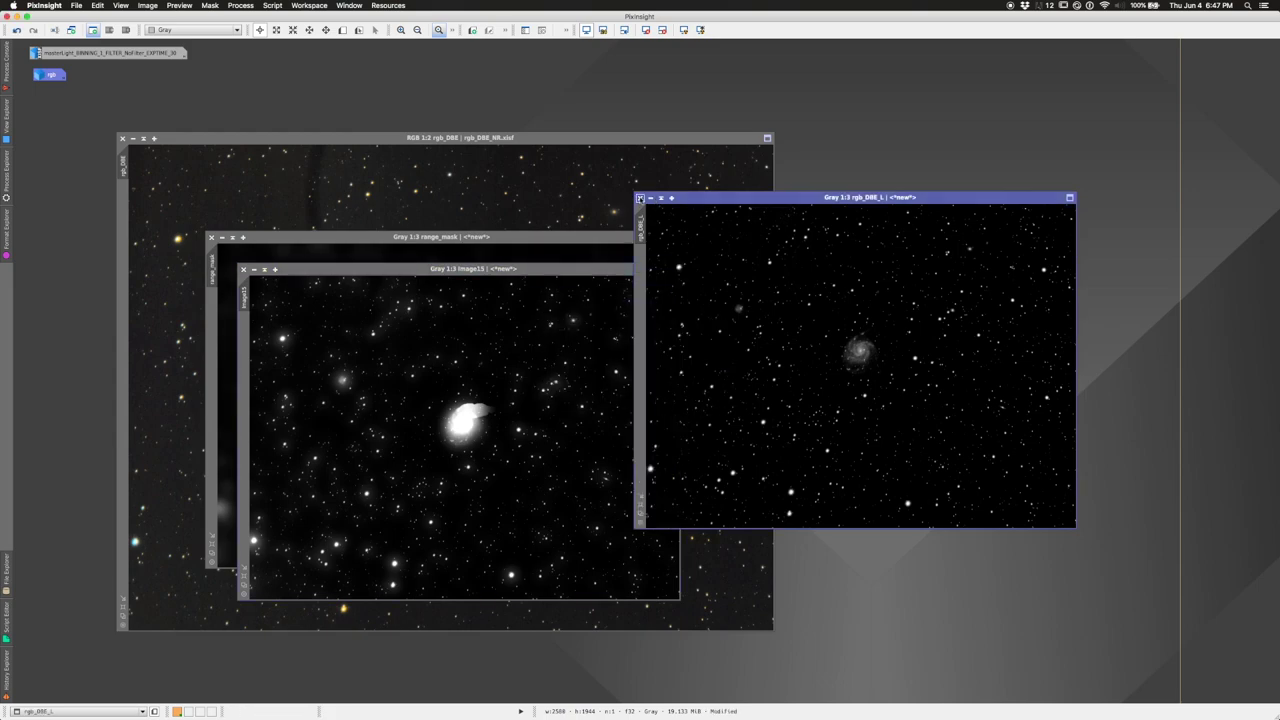
pyautogui.click(650, 197)
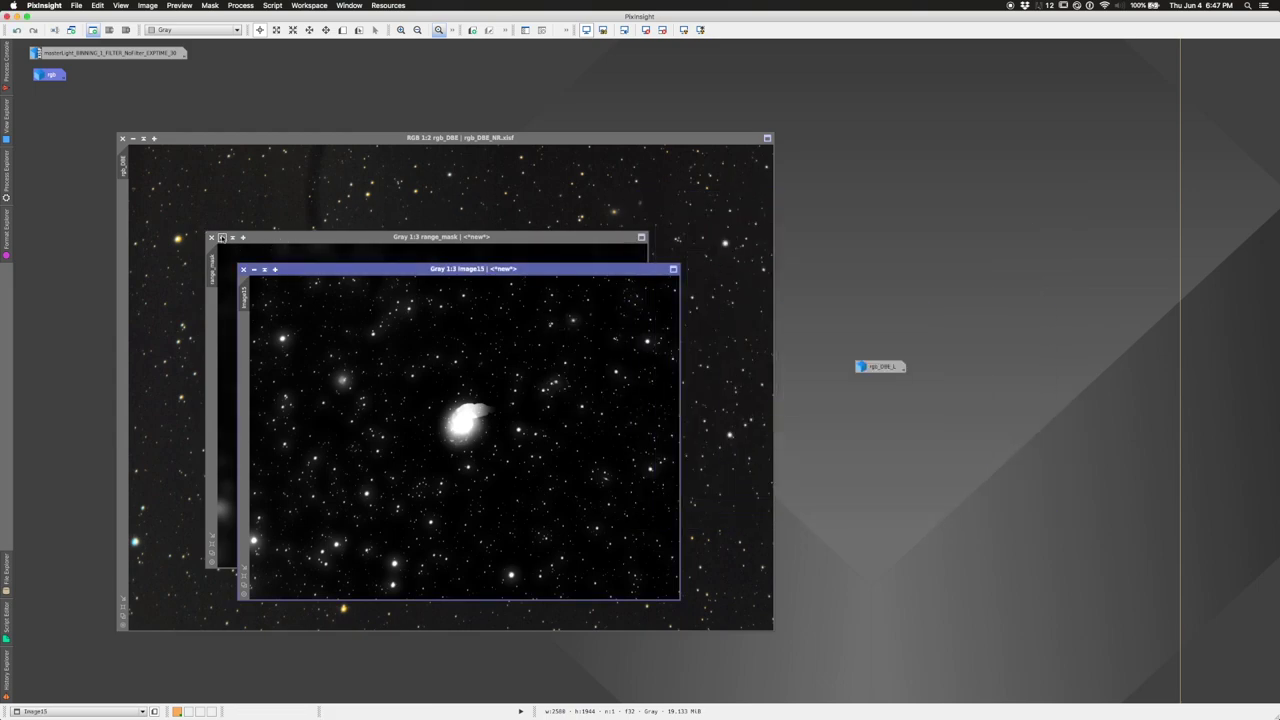
pyautogui.click(222, 237)
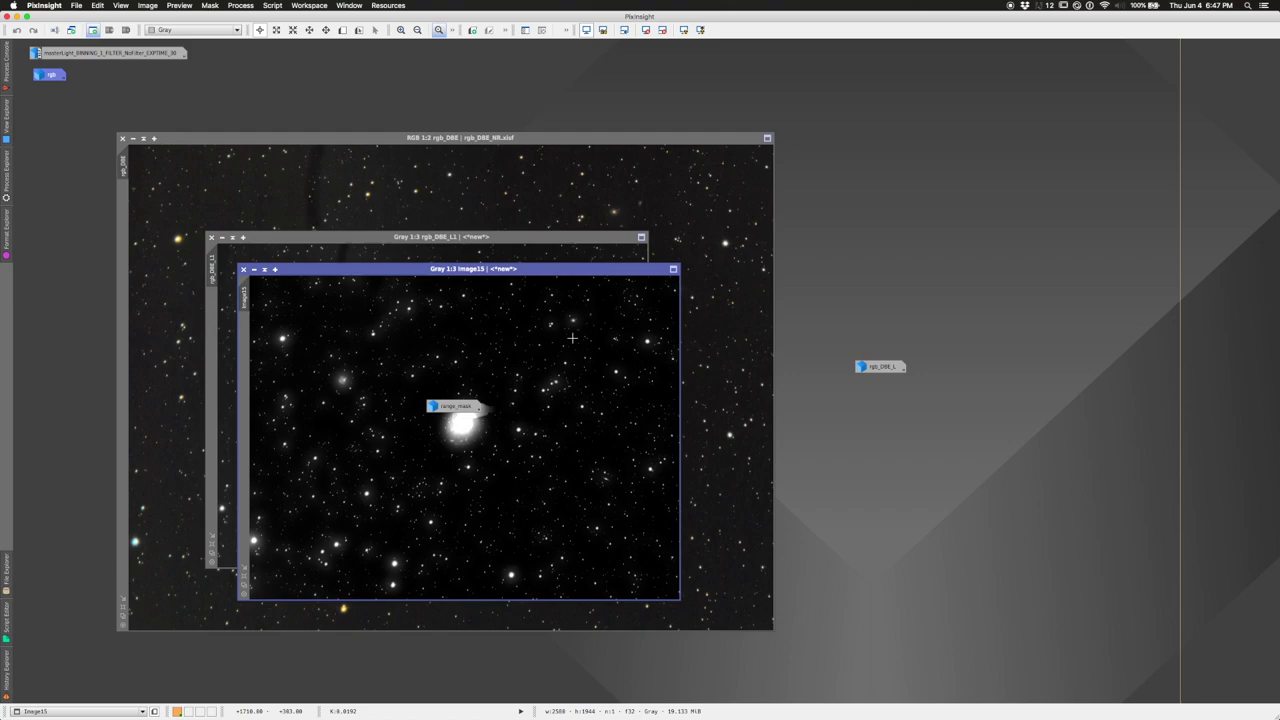
pyautogui.click(222, 237)
pyautogui.moveTo(463, 410); pyautogui.dragTo(877, 344)
pyautogui.moveTo(452, 406); pyautogui.dragTo(866, 322)
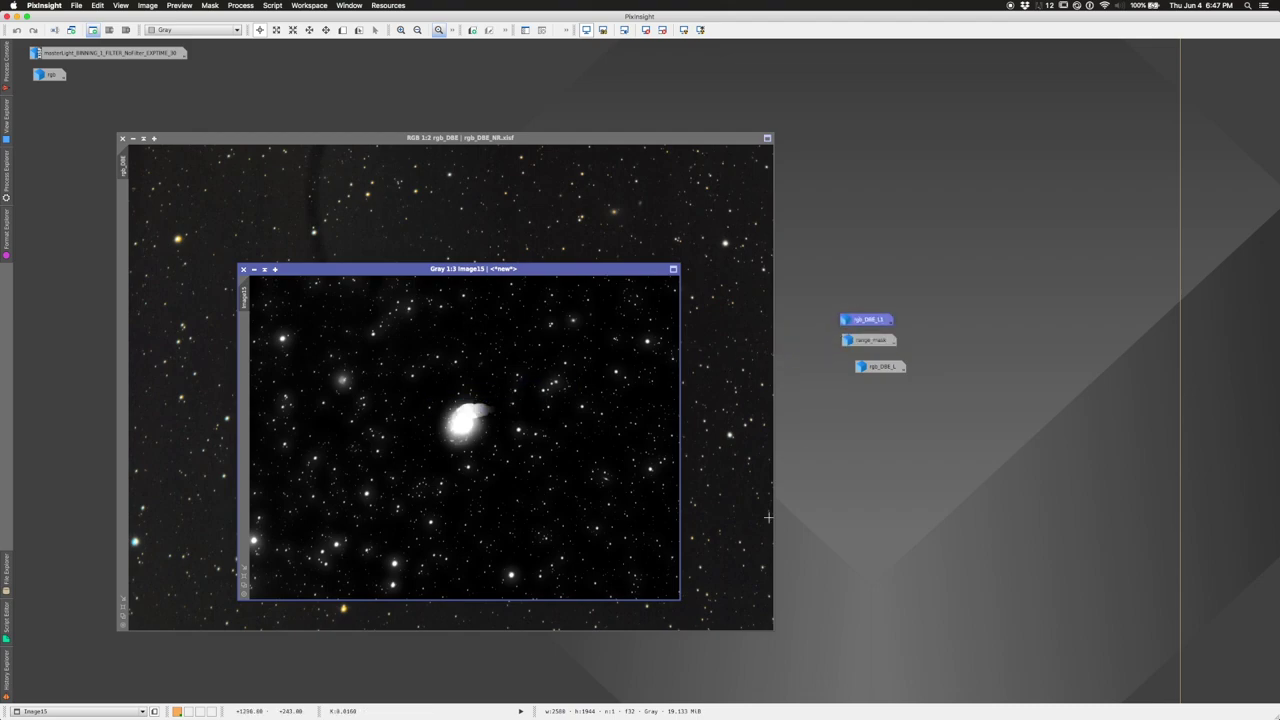
# - Apply Image15 to rgb_DBE as an inverted mask, toggling the inversion off and on to compare the protected areas
pyautogui.moveTo(232, 299); pyautogui.dragTo(124, 165)
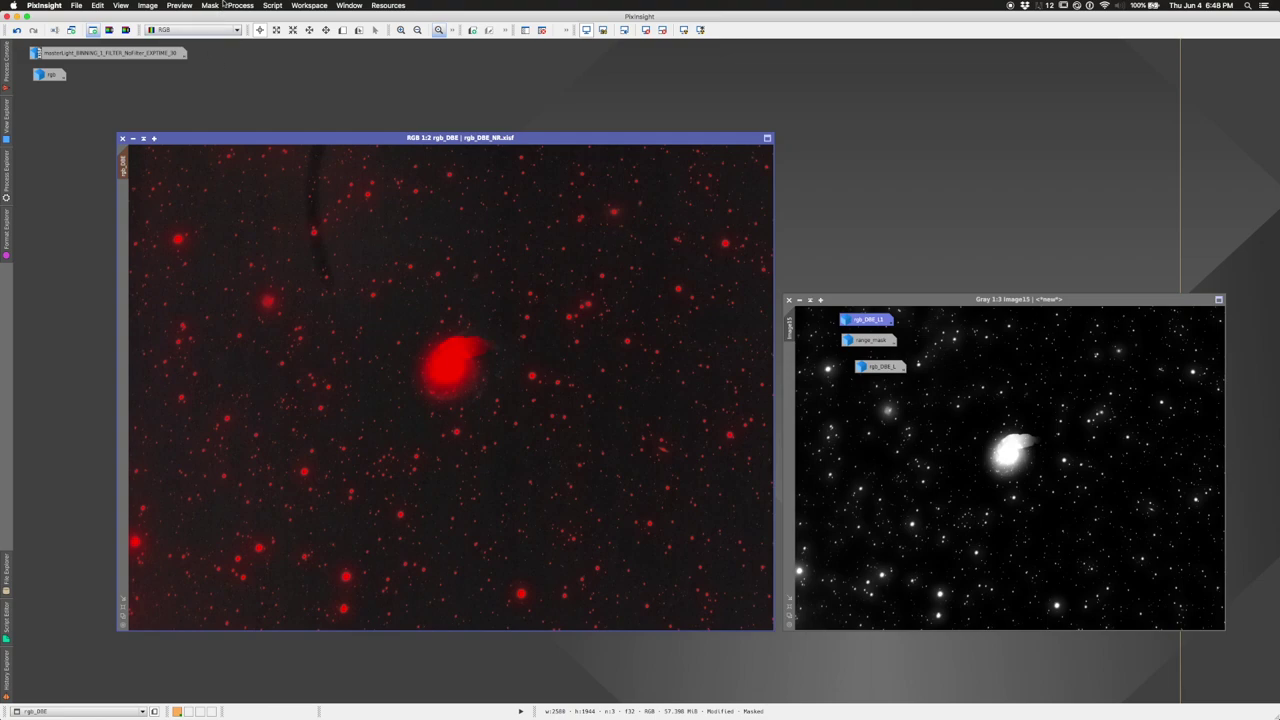
pyautogui.click(238, 6)
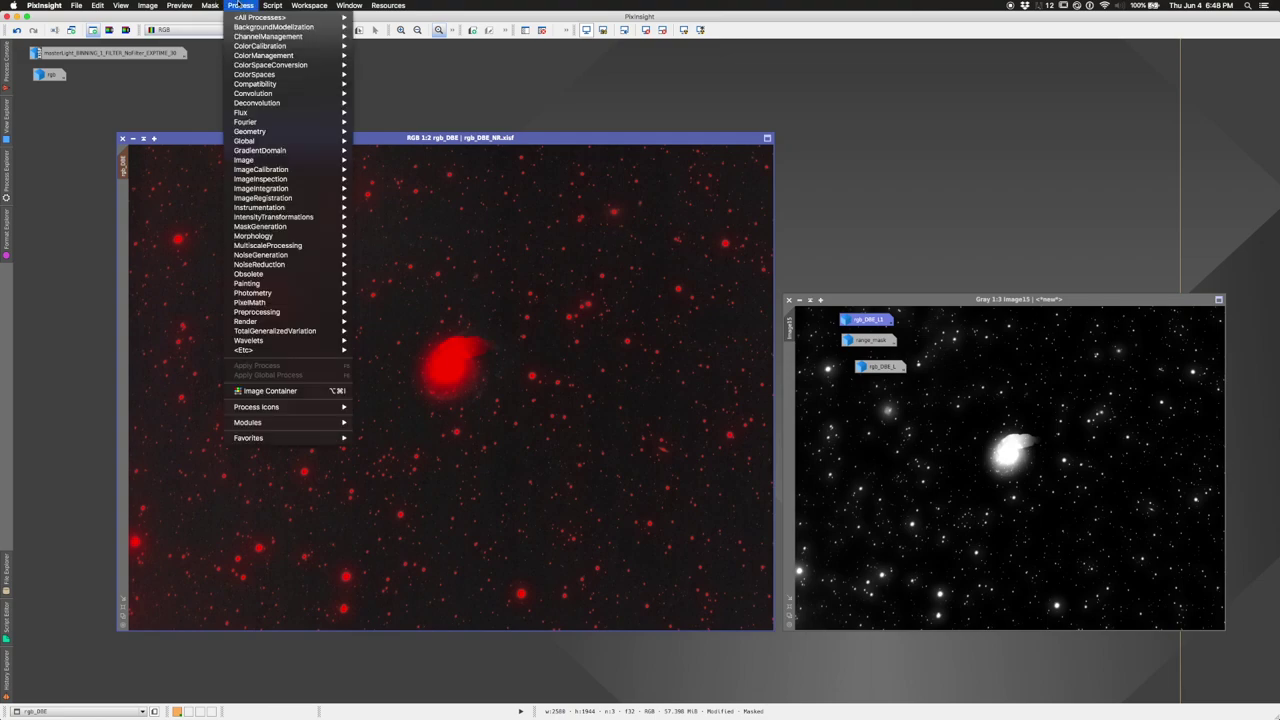
pyautogui.moveTo(210, 6)
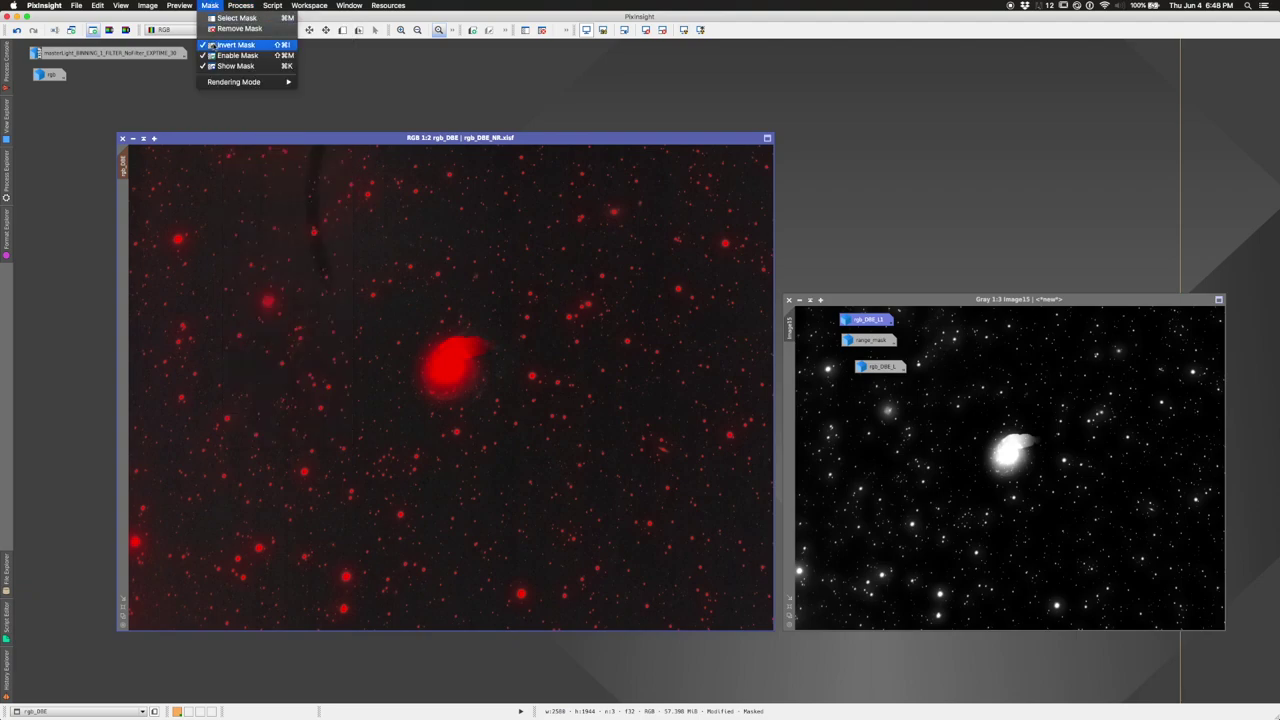
pyautogui.click(213, 45)
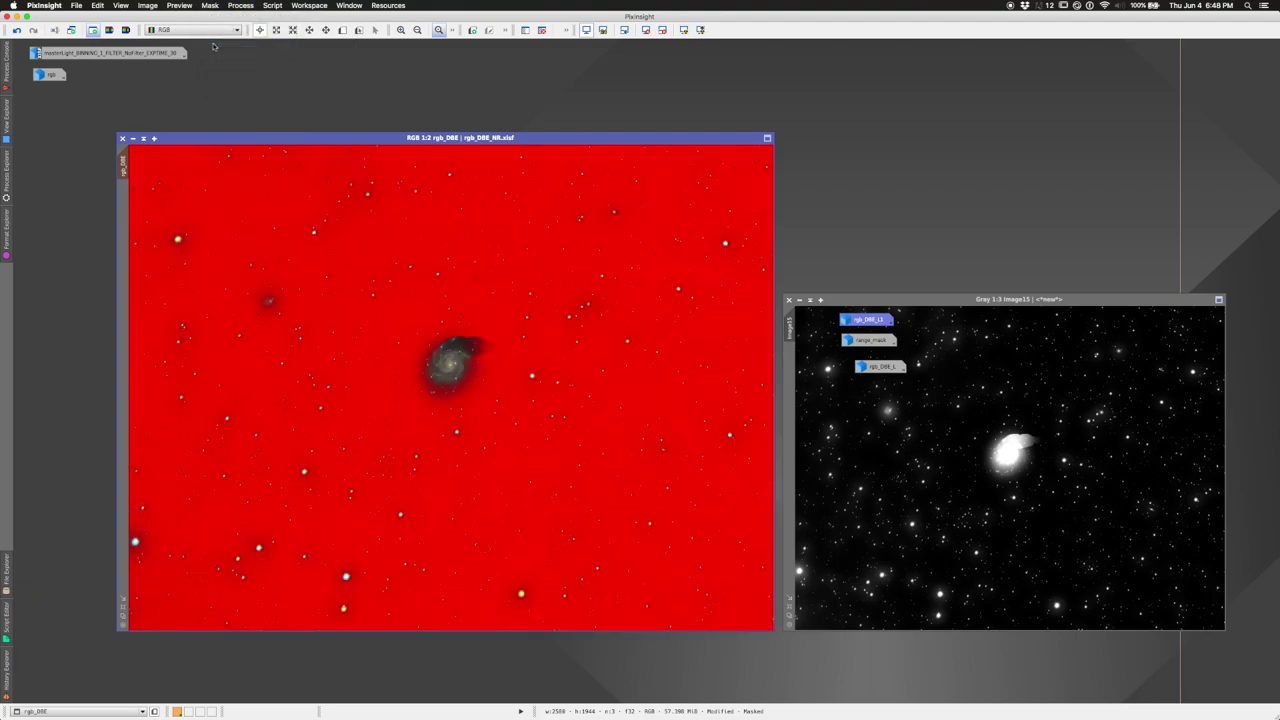
pyautogui.click(211, 6)
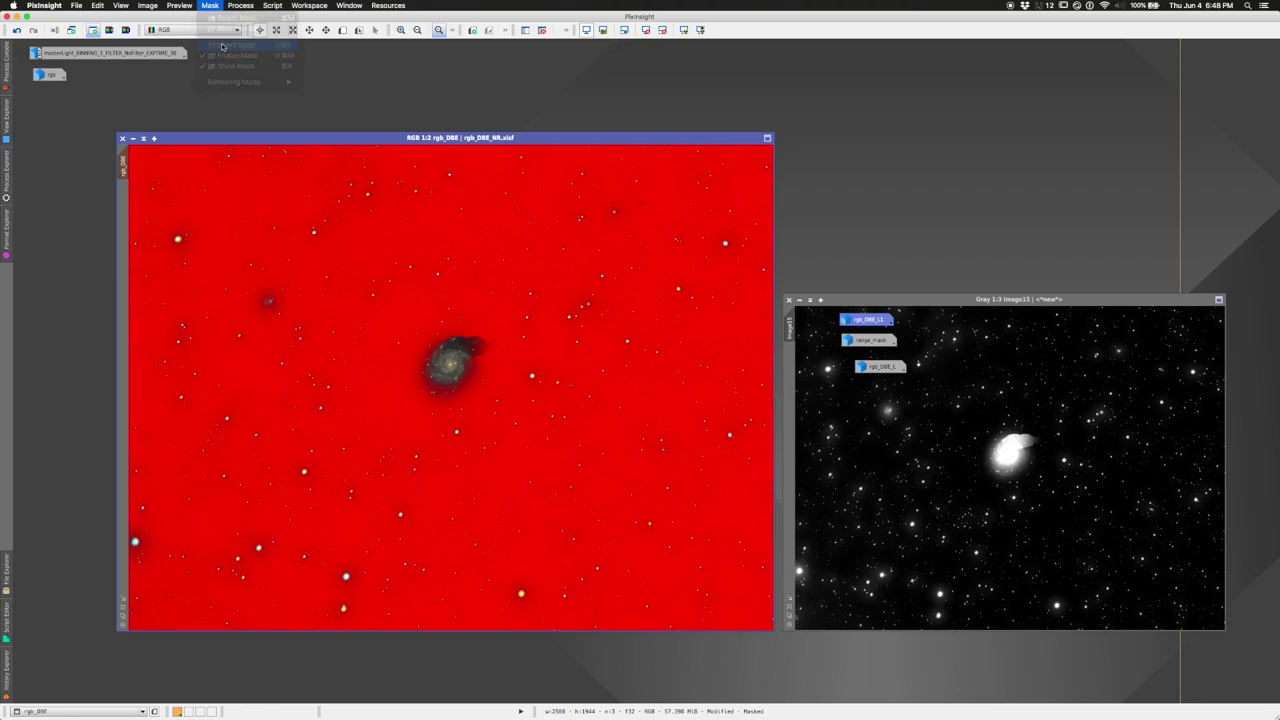
pyautogui.click(222, 46)
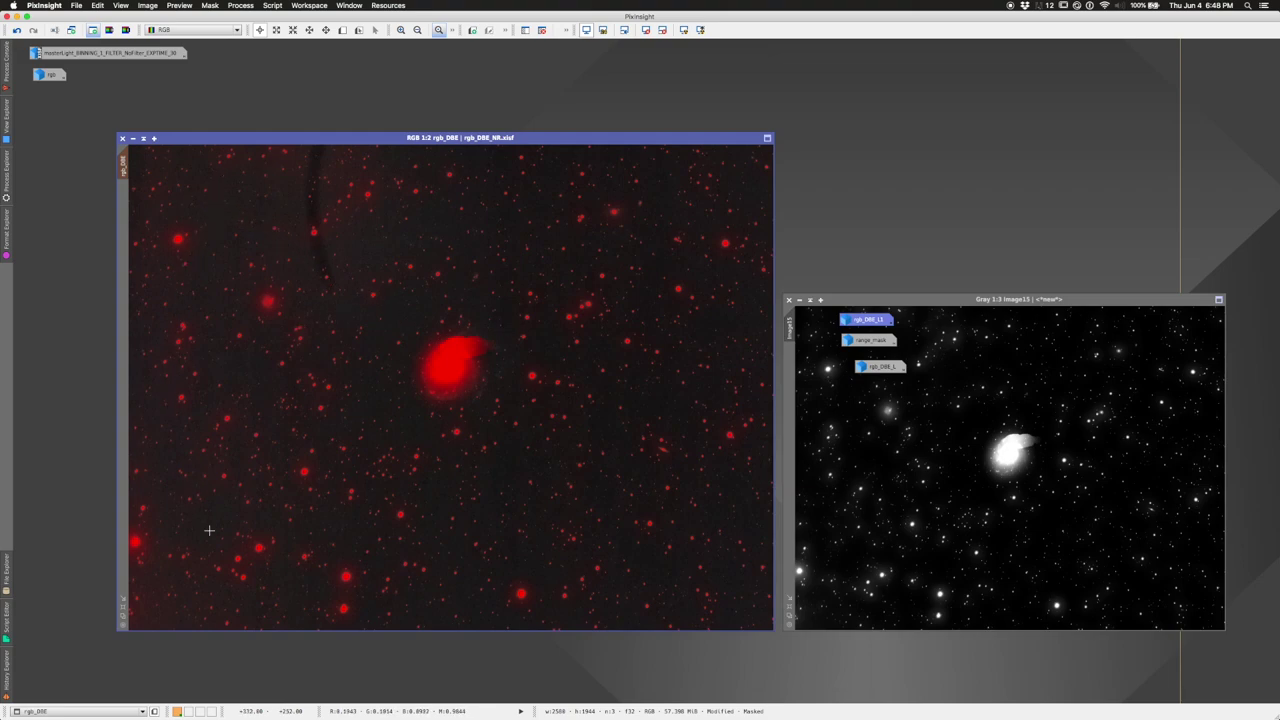
# - Apply the S-shaped contrast curve to Image15 twice with CurvesTransformation, and close the process
pyautogui.moveTo(1000, 299); pyautogui.dragTo(1022, 120)
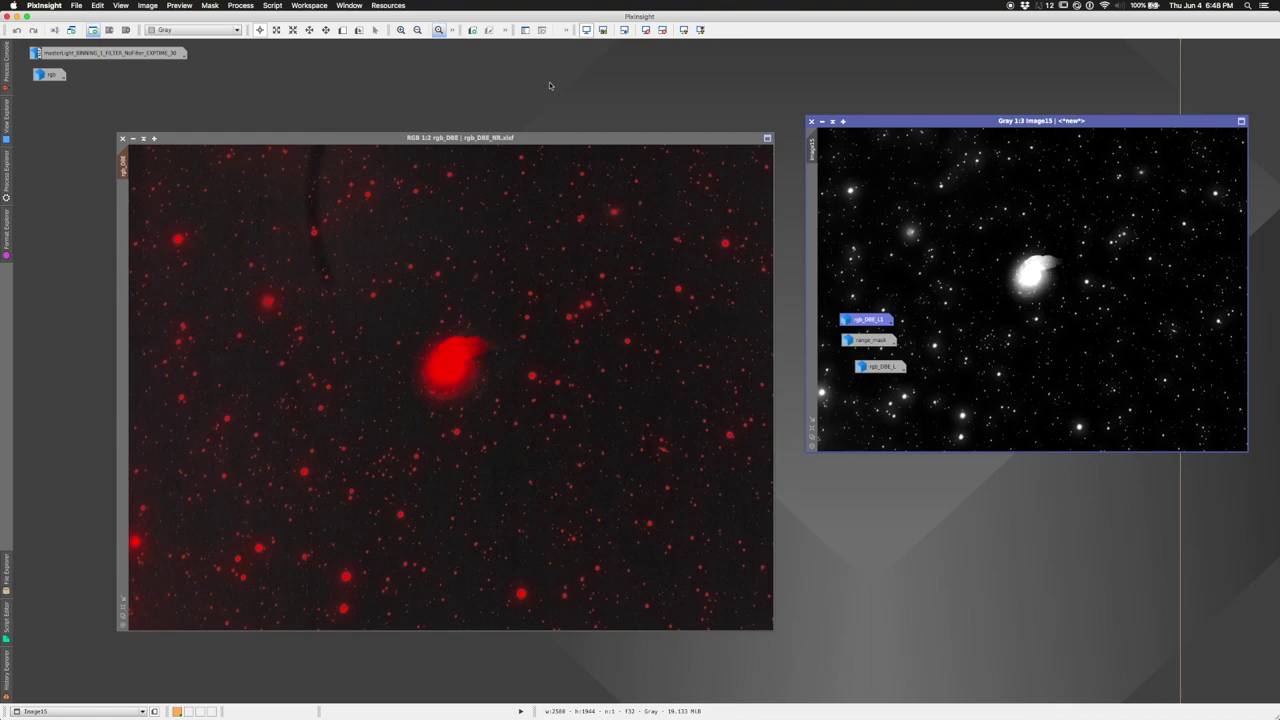
pyautogui.click(236, 5)
pyautogui.moveTo(300, 217)
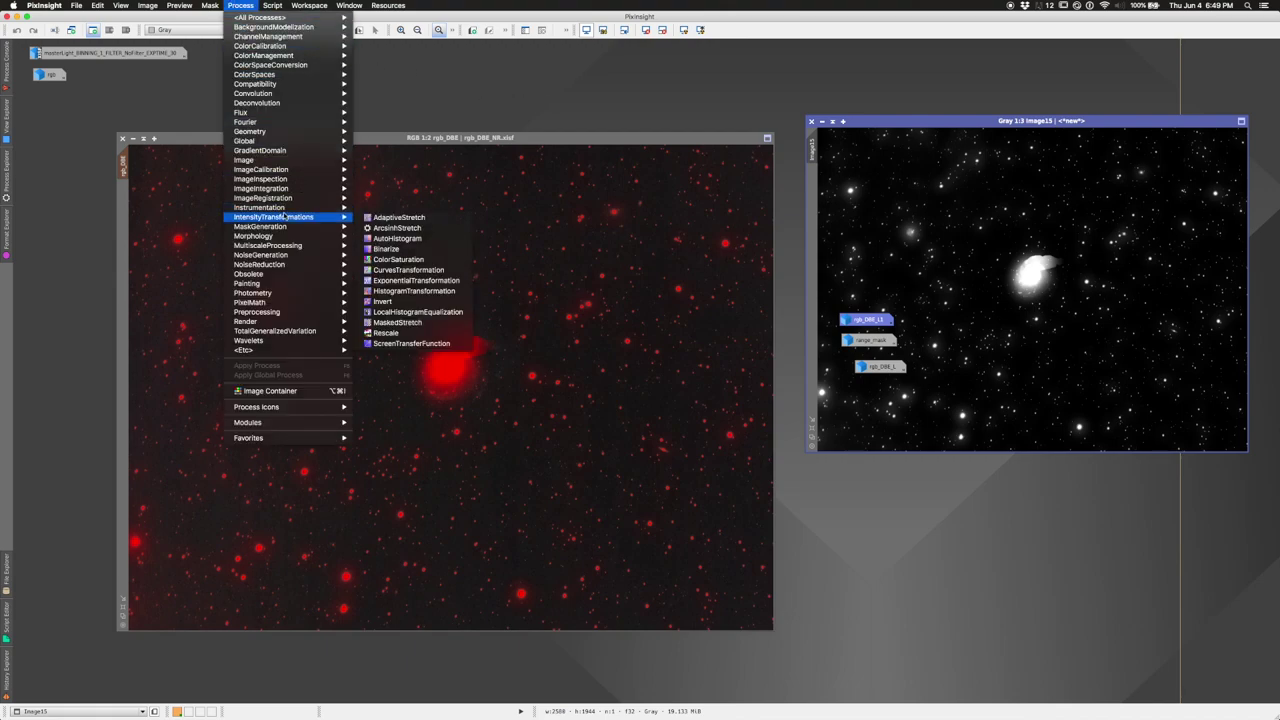
pyautogui.click(408, 270)
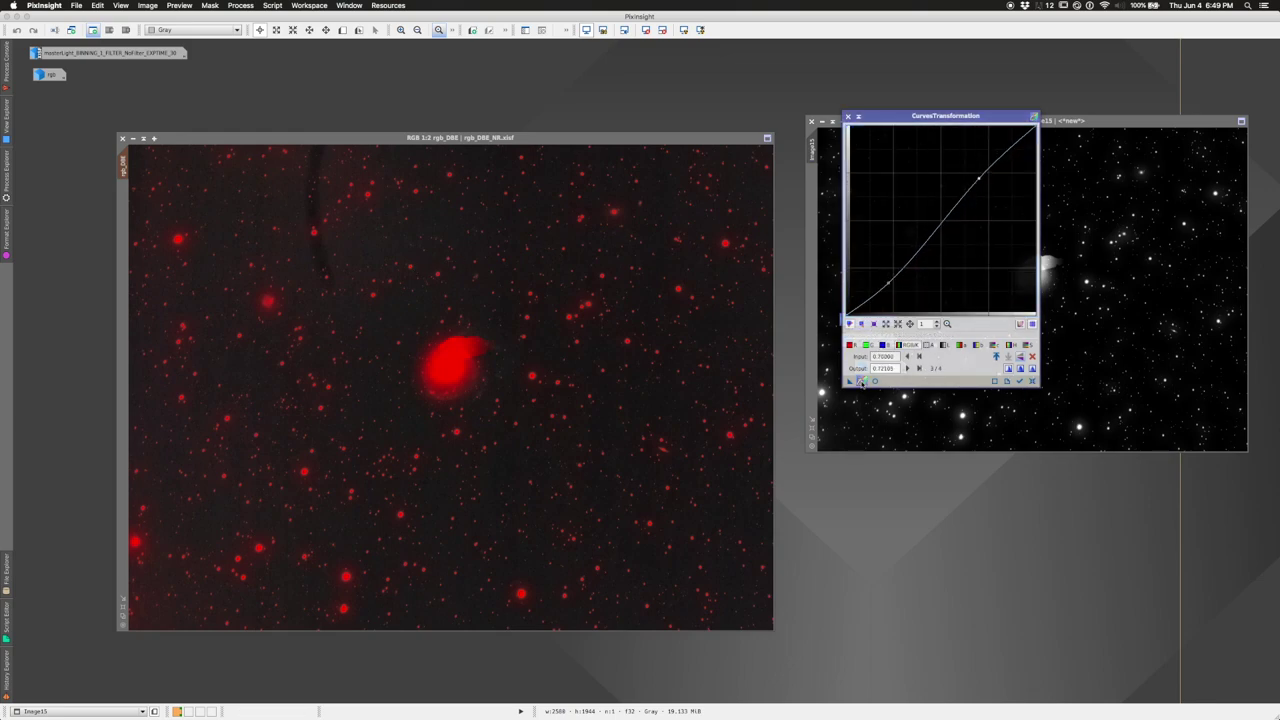
pyautogui.click(862, 381)
pyautogui.click(862, 381)
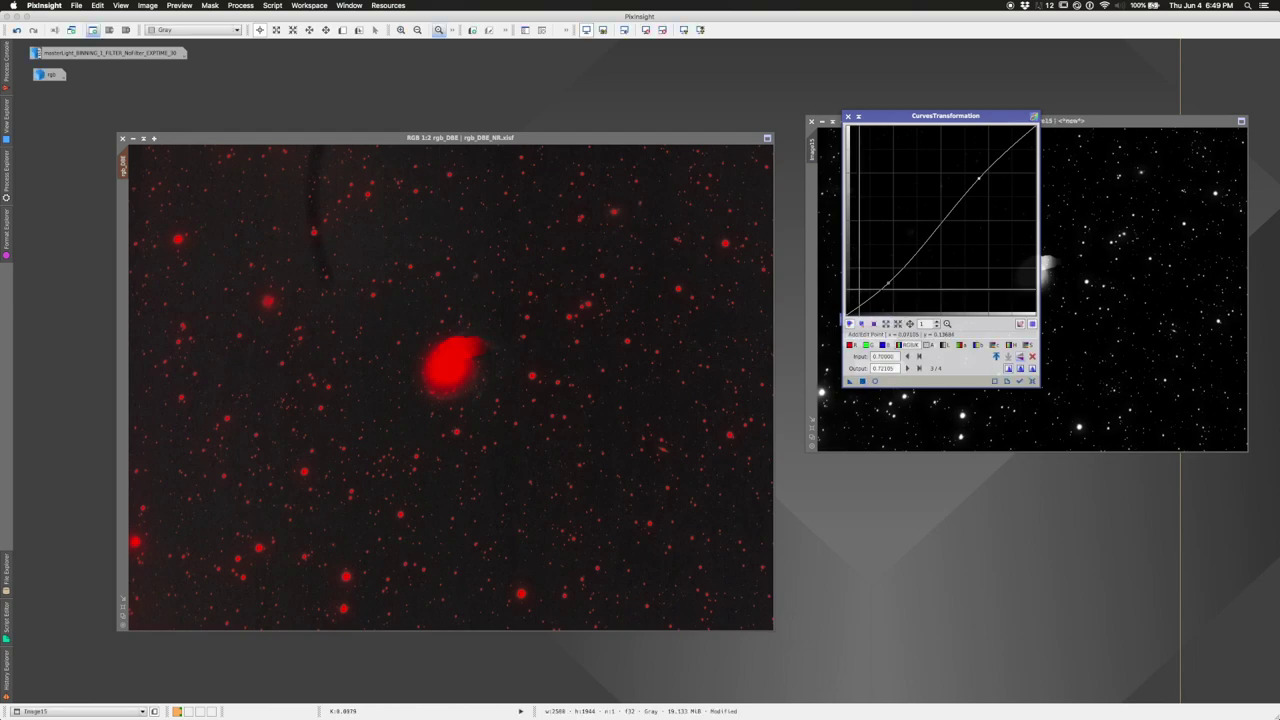
pyautogui.click(858, 117)
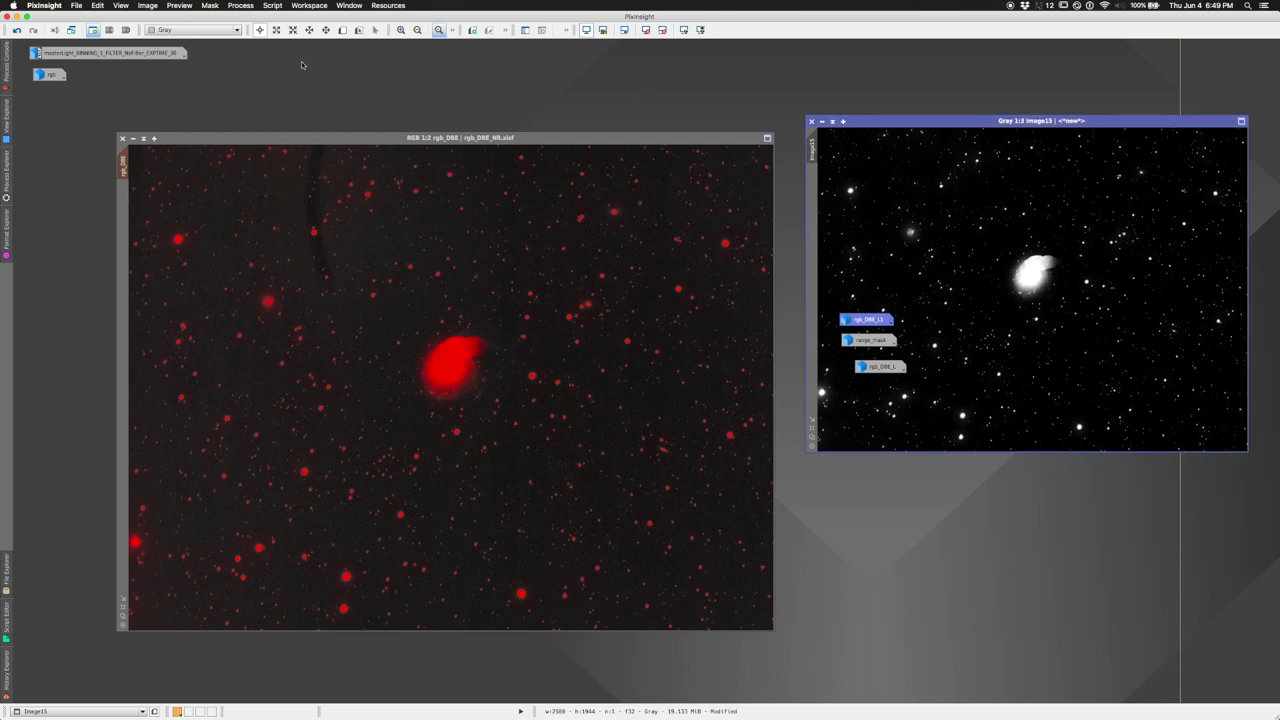
# - Start CurvesTransformation for rgb_DBE with a reset curve and pull RGB/K down through a shadow point and a highlight point near input 0.73, output 0.67
pyautogui.click(232, 7)
pyautogui.moveTo(290, 217)
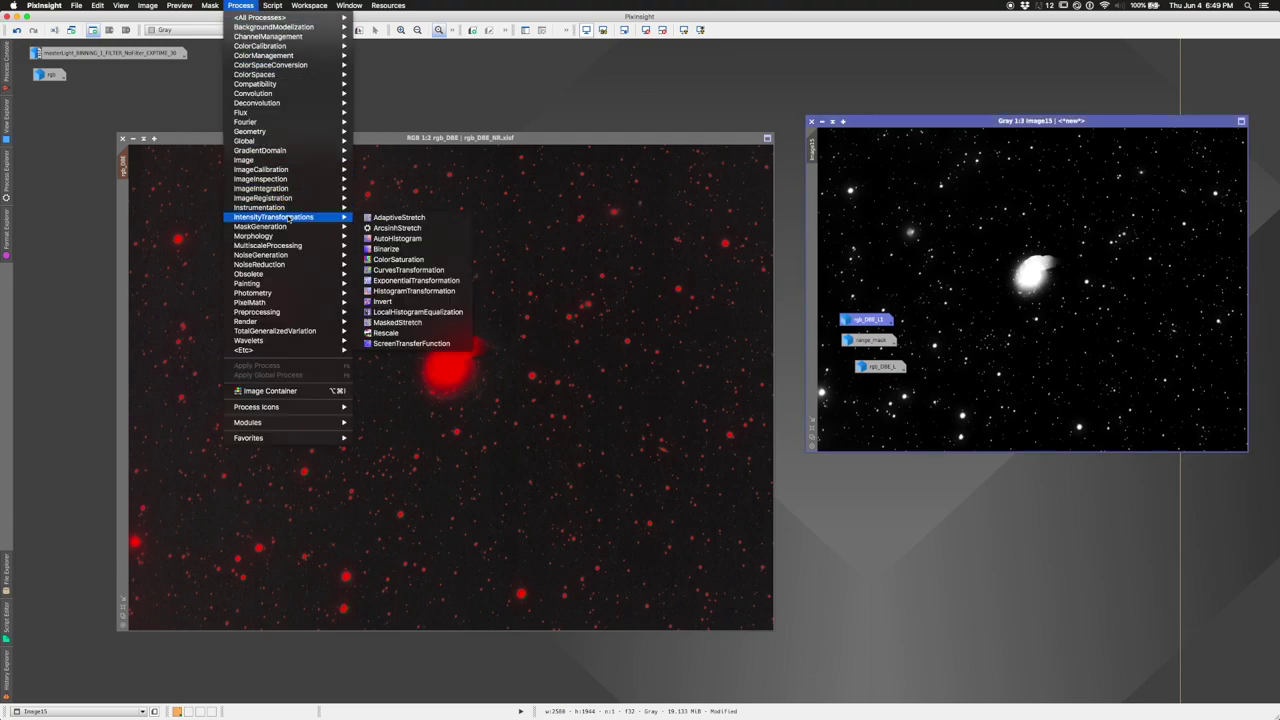
pyautogui.click(386, 270)
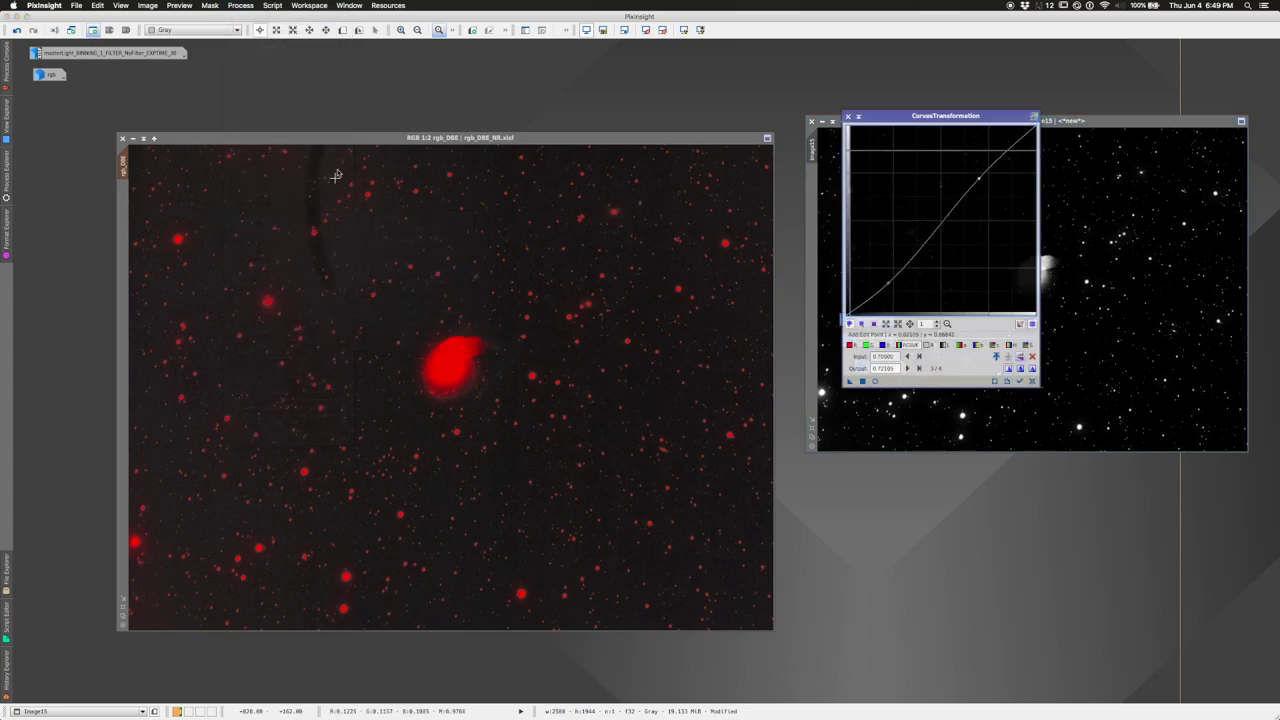
pyautogui.click(361, 140)
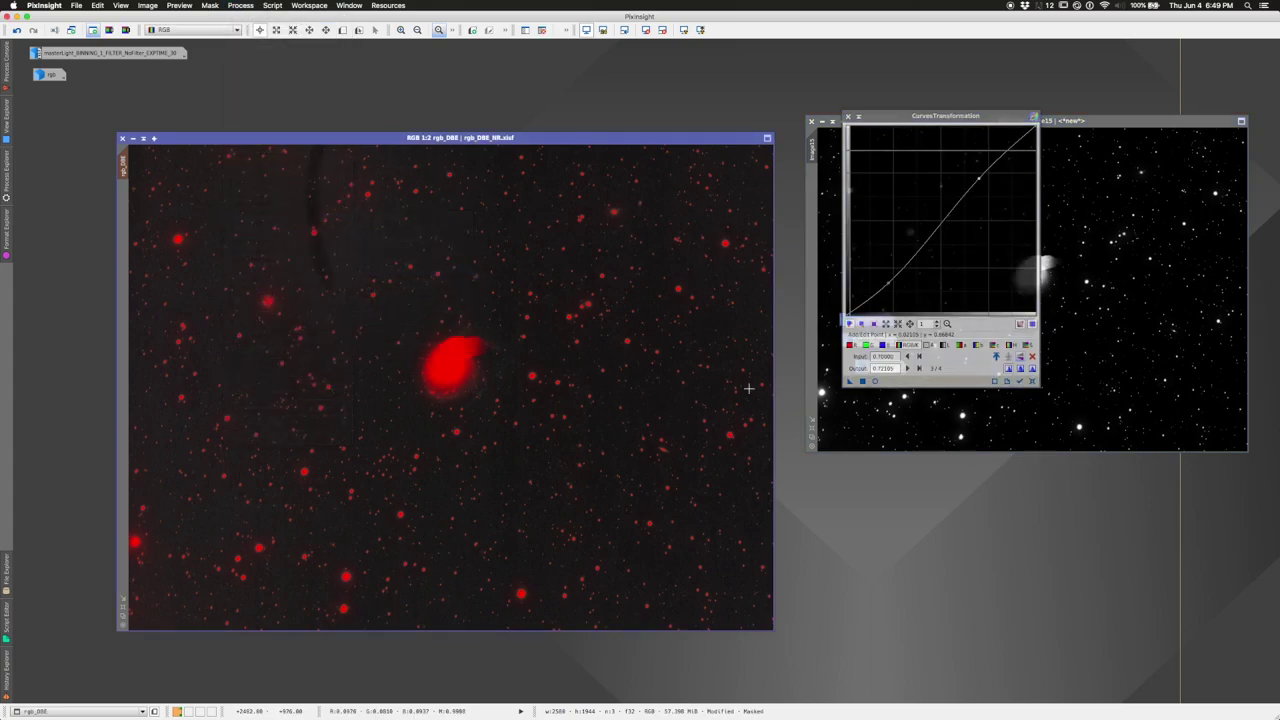
pyautogui.click(1031, 381)
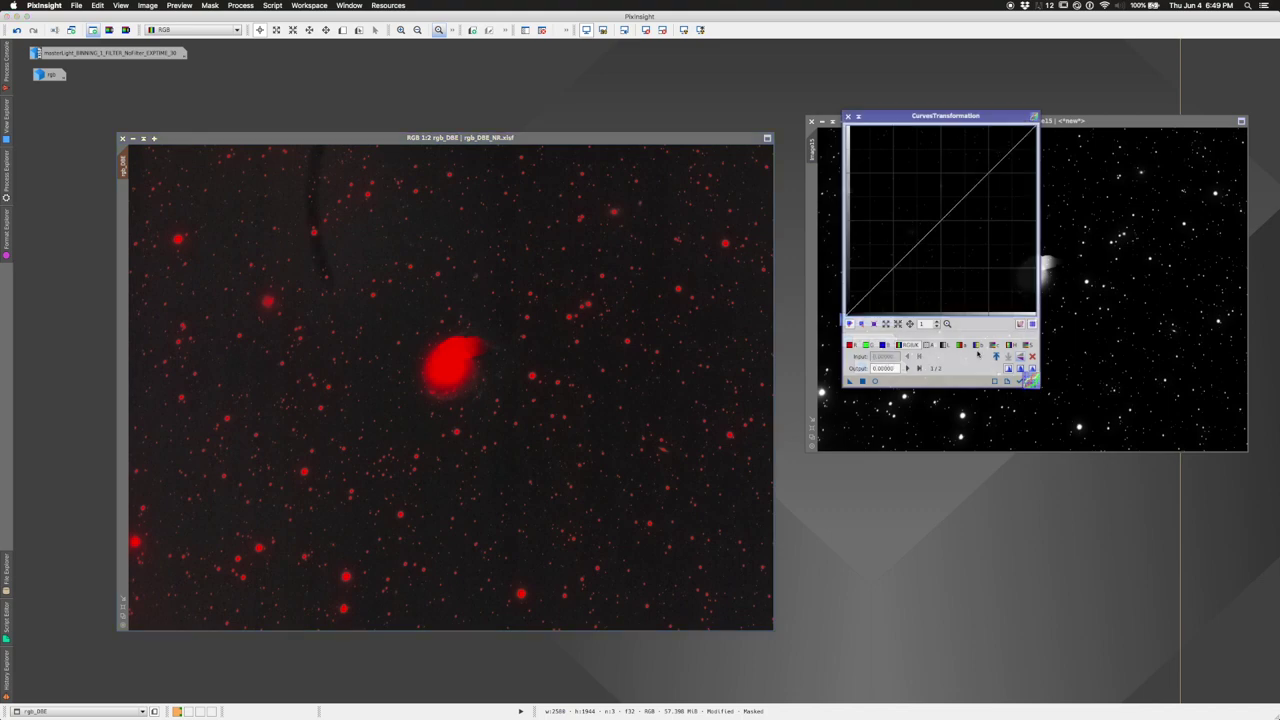
pyautogui.moveTo(890, 262); pyautogui.dragTo(894, 277)
pyautogui.click(985, 186)
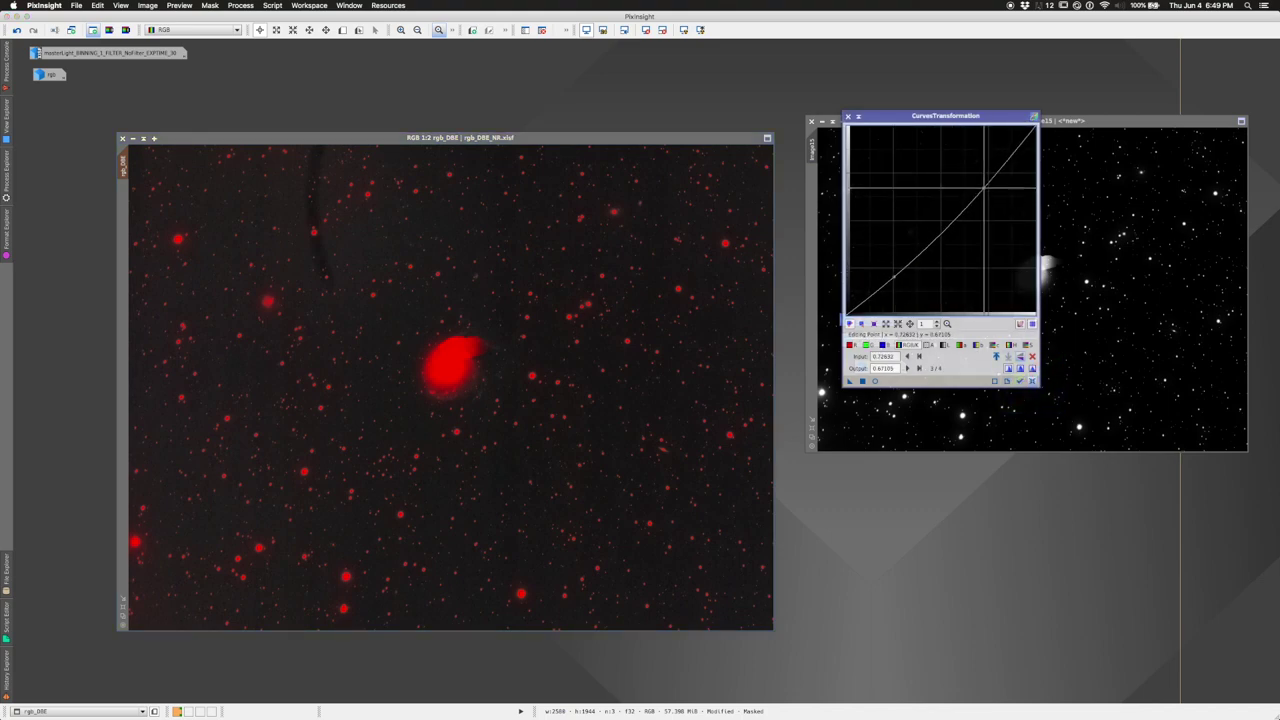
# - Lower the saturation curve at about input 0.27 to output 0.19 and apply both curves to the masked rgb_DBE
pyautogui.click(1032, 345)
pyautogui.moveTo(895, 276); pyautogui.dragTo(899, 278)
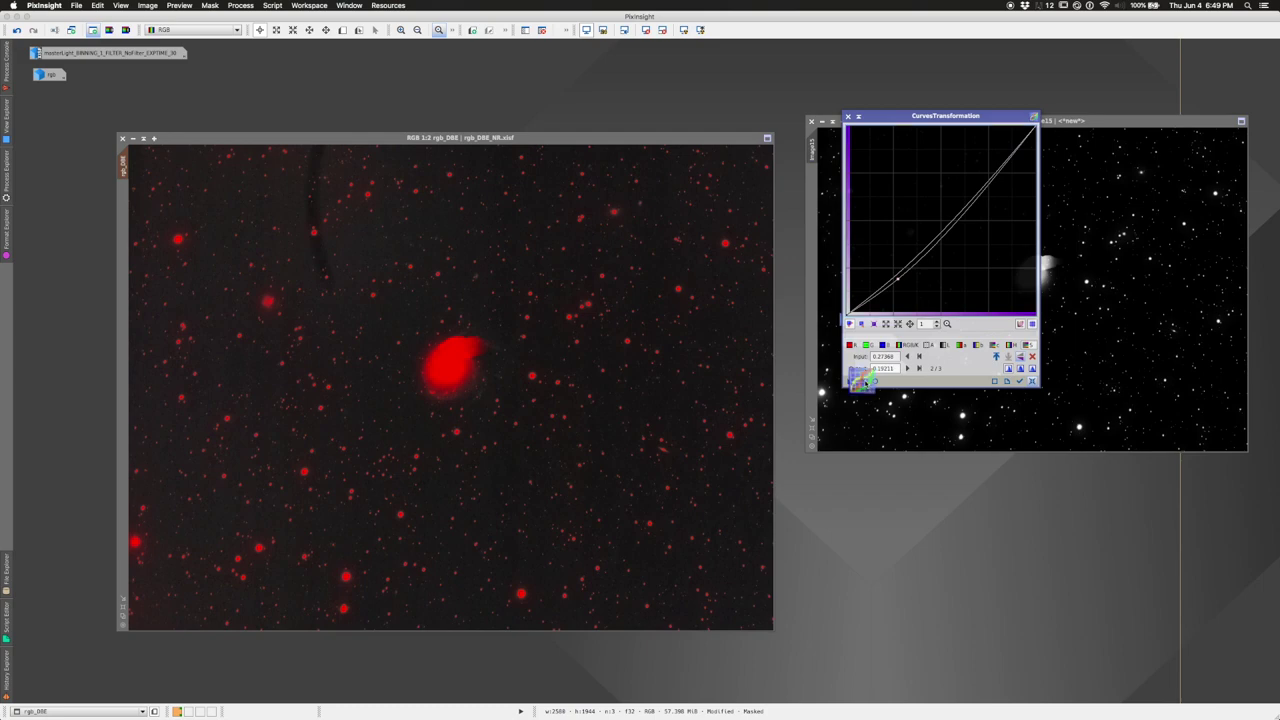
pyautogui.click(864, 381)
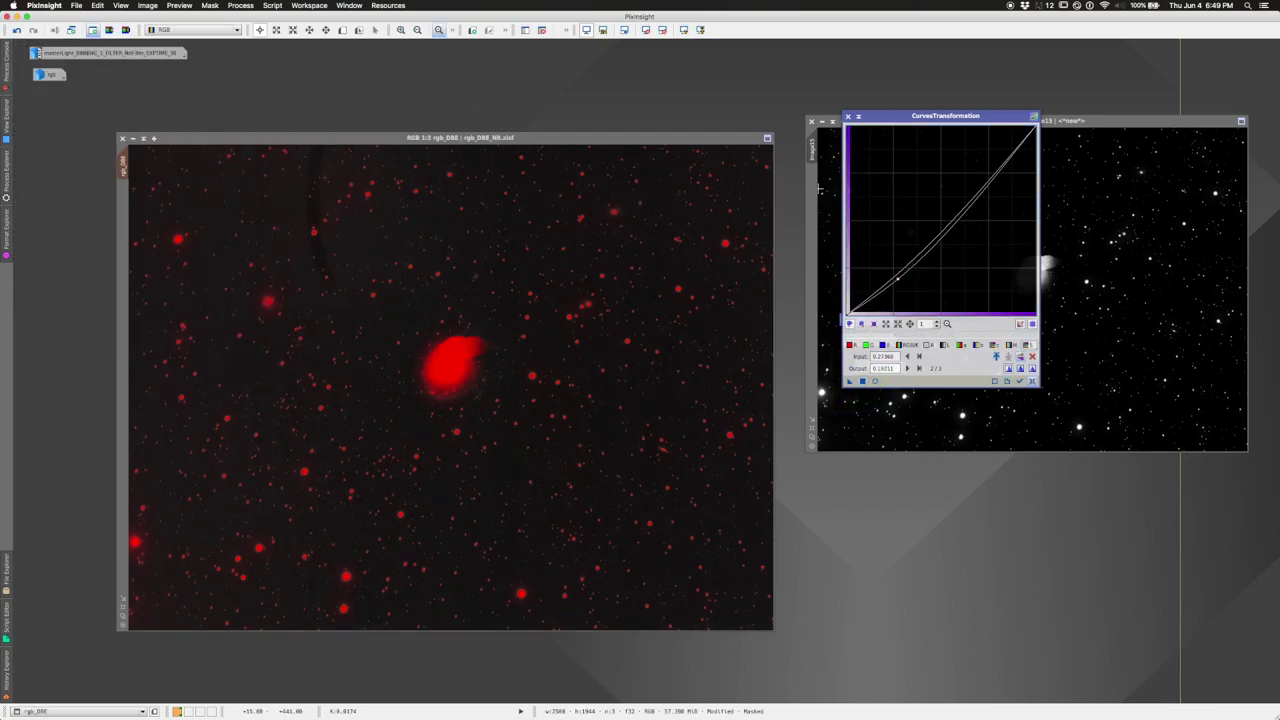
# - Hide the mask overlay and darken rgb_DBE with a freshly reset RGB/K curve through about input 0.24, output 0.15
pyautogui.click(211, 6)
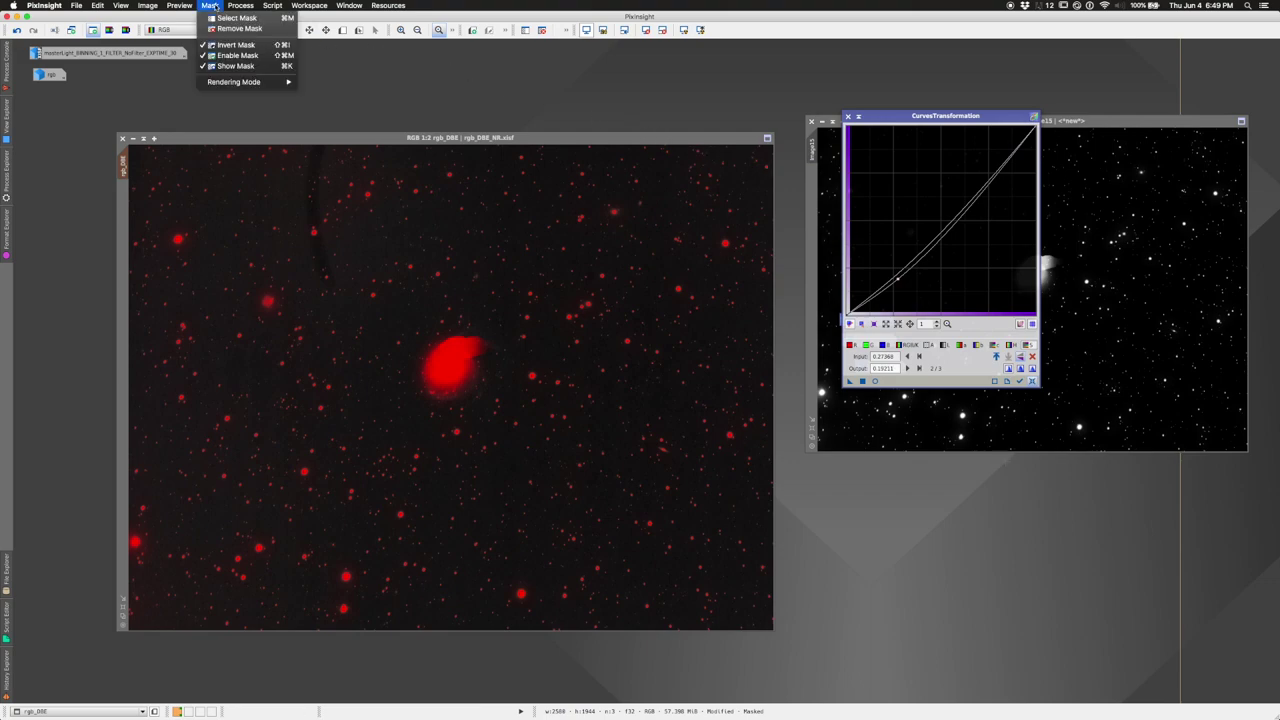
pyautogui.click(226, 66)
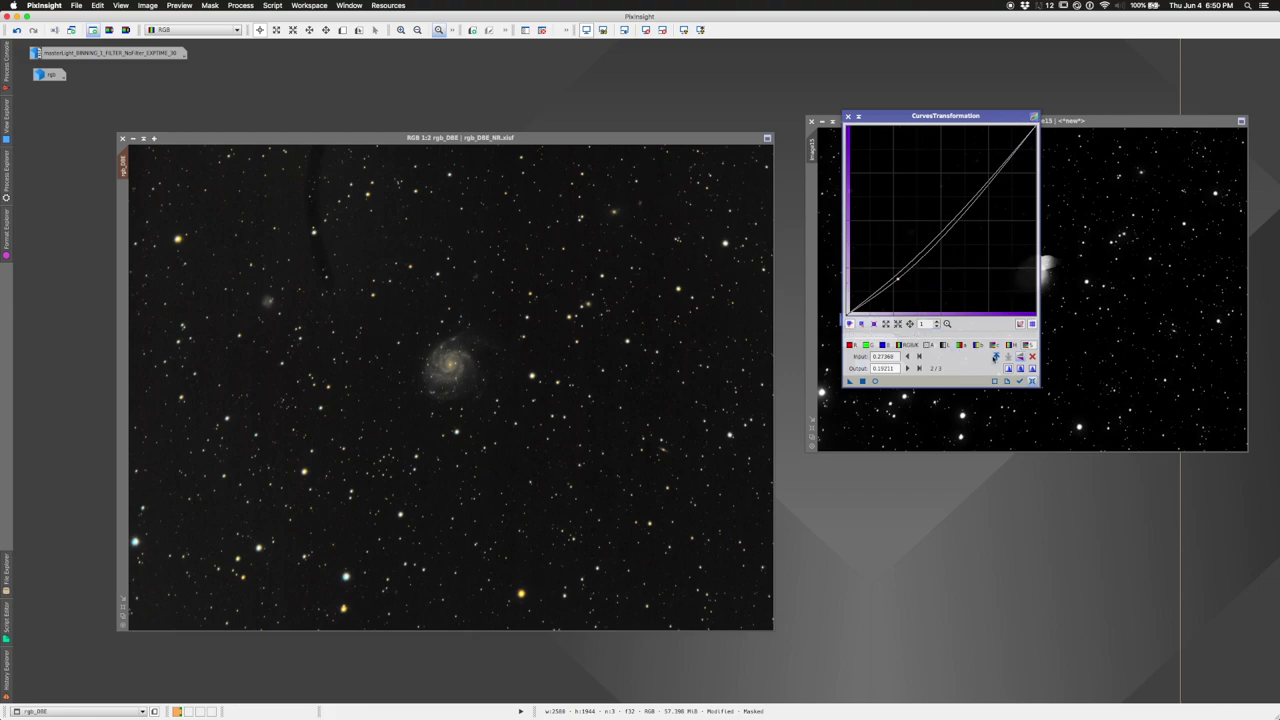
pyautogui.click(897, 275)
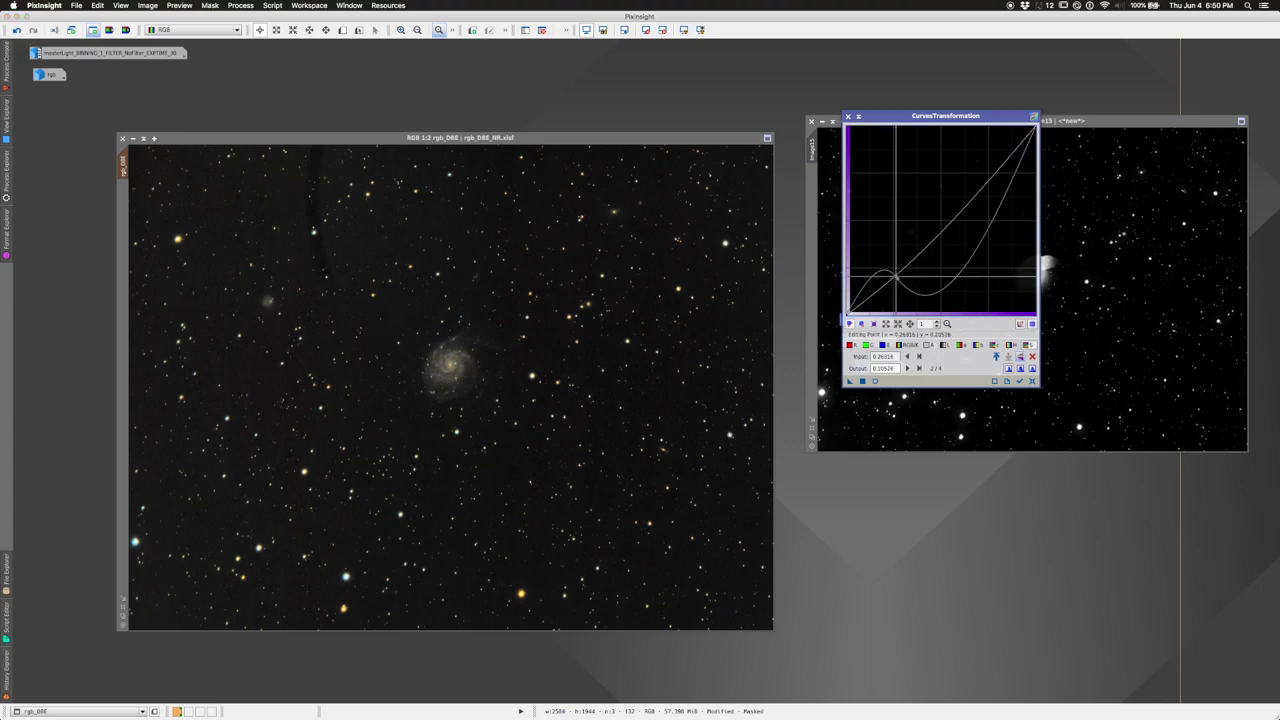
pyautogui.click(1032, 381)
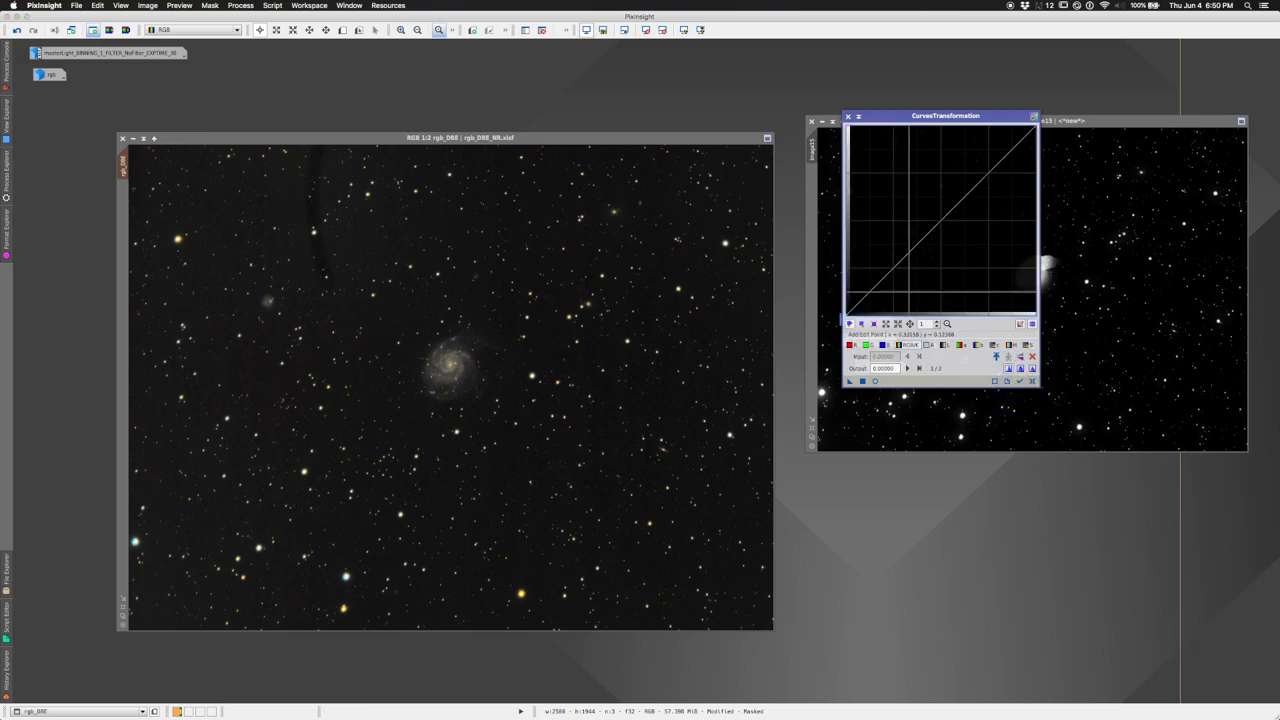
pyautogui.click(891, 288)
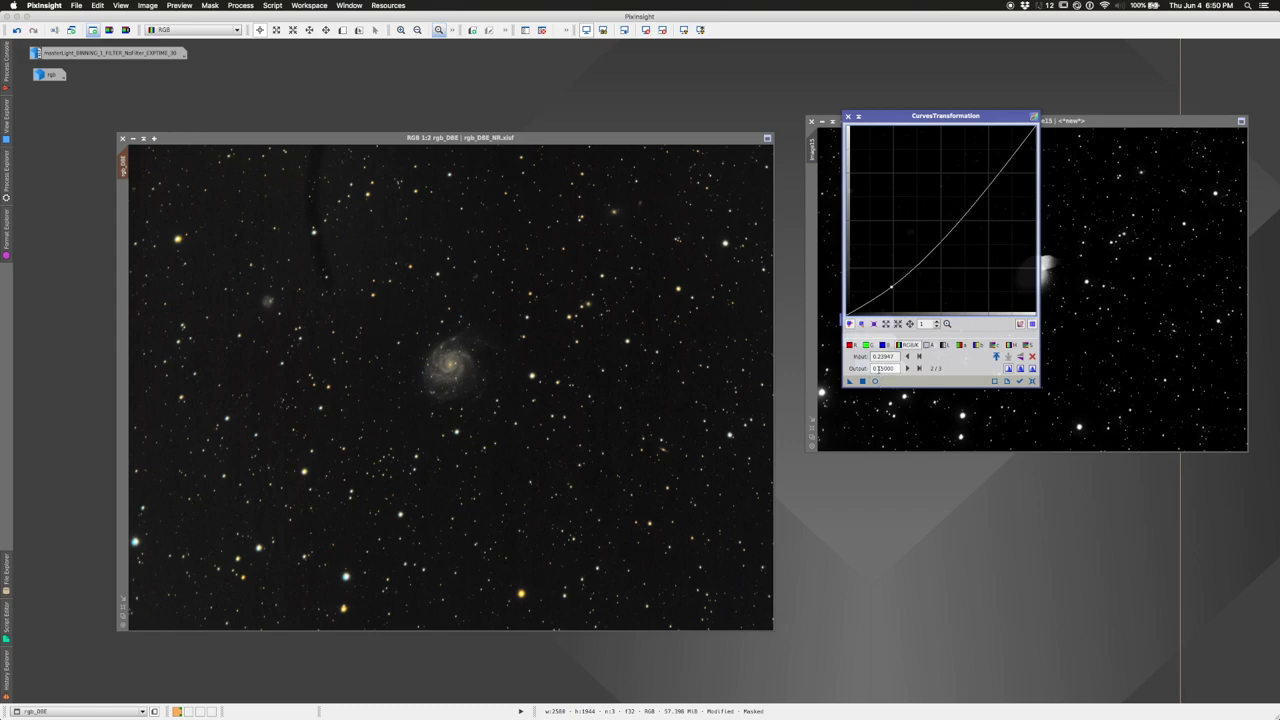
pyautogui.click(863, 381)
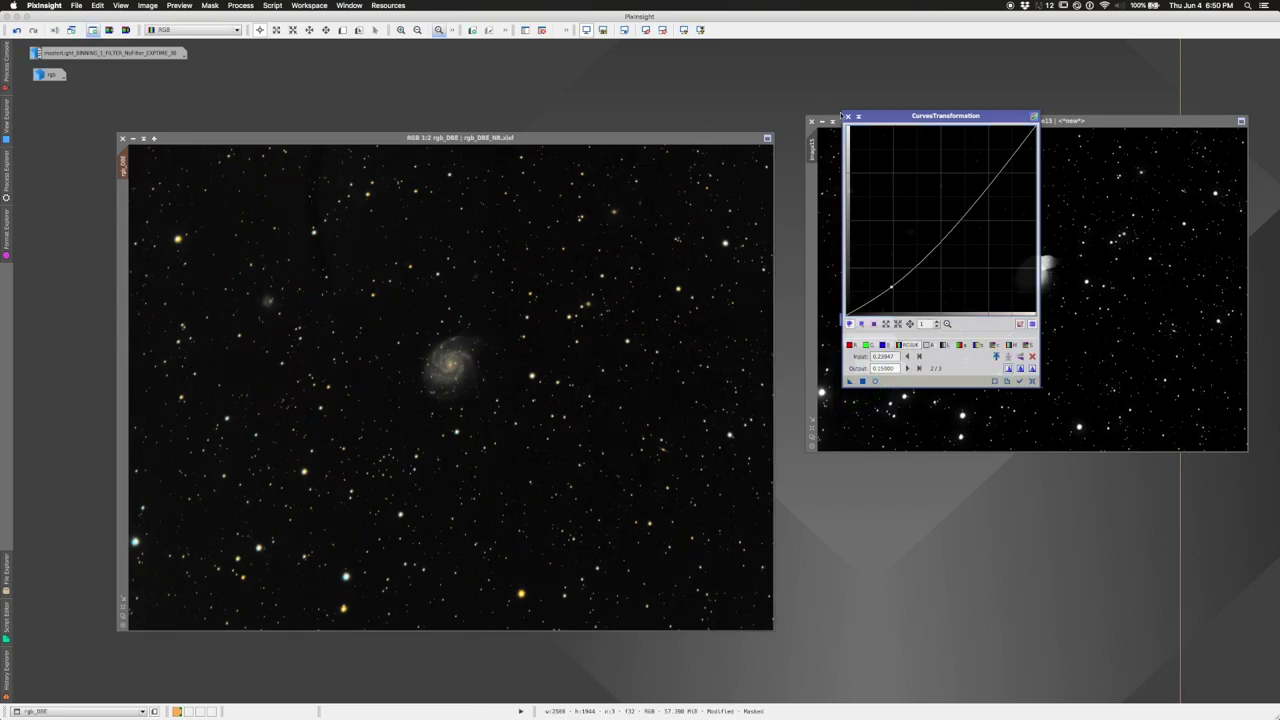
# - Close CurvesTransformation and remove the mask from rgb_DBE
pyautogui.click(847, 116)
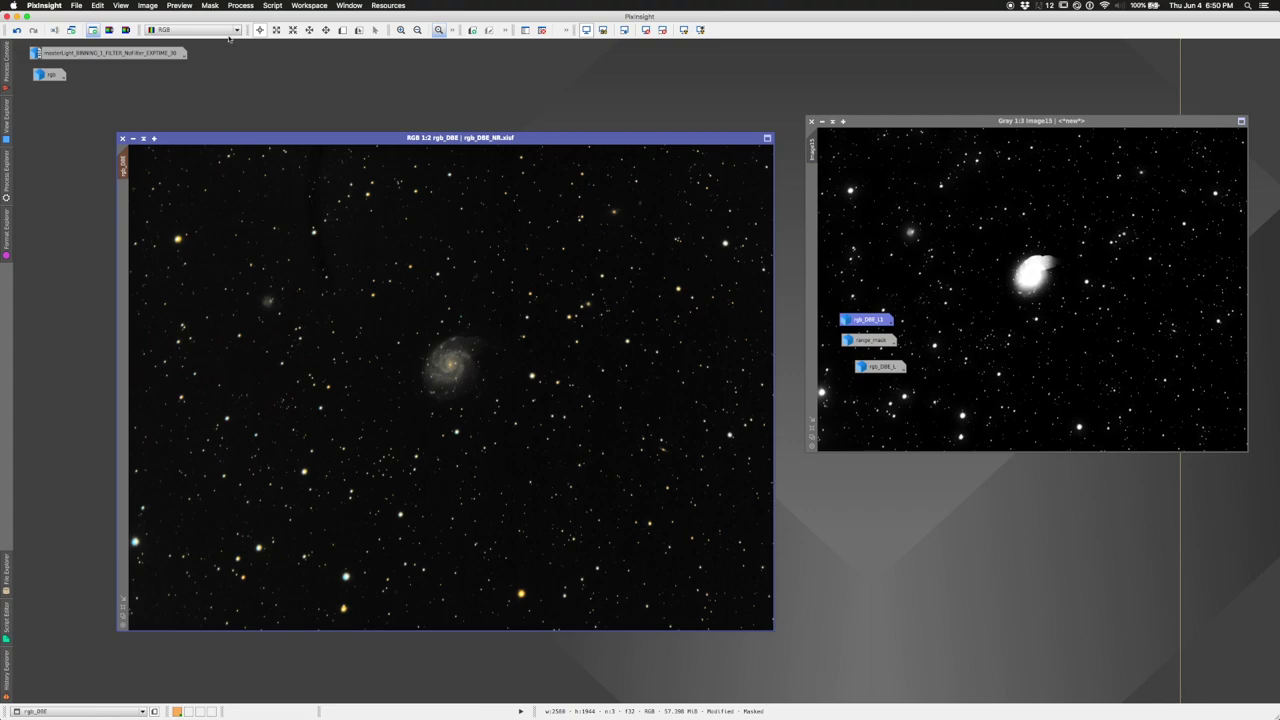
pyautogui.click(210, 5)
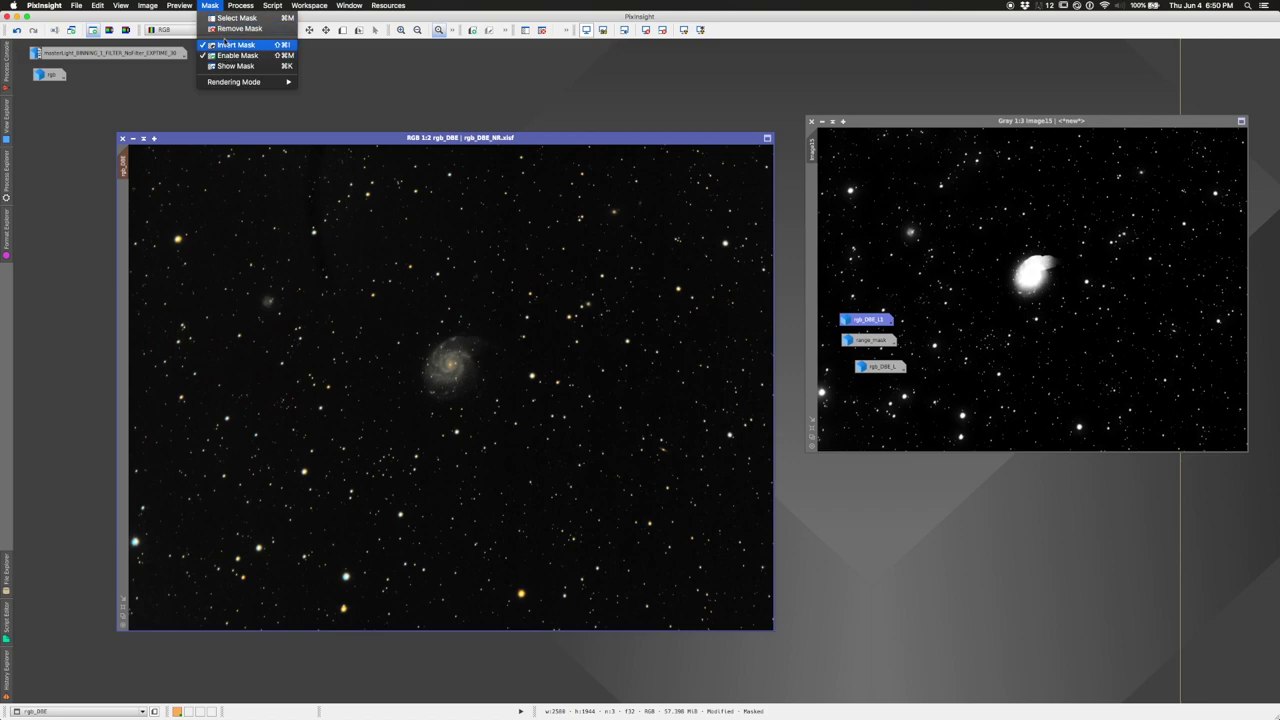
pyautogui.click(225, 30)
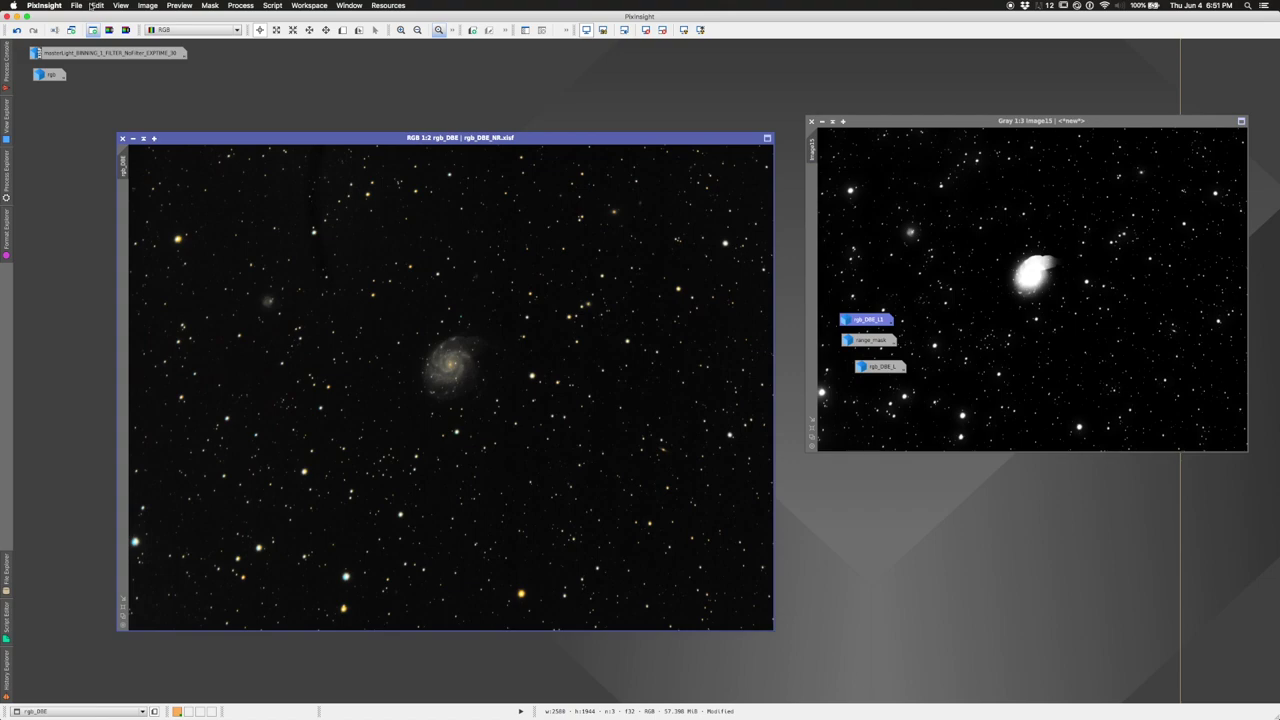
# - Save rgb_DBE as the XISF file final1 in the M101-PI folder, using 32-bit IEEE 754 floating point
pyautogui.click(77, 5)
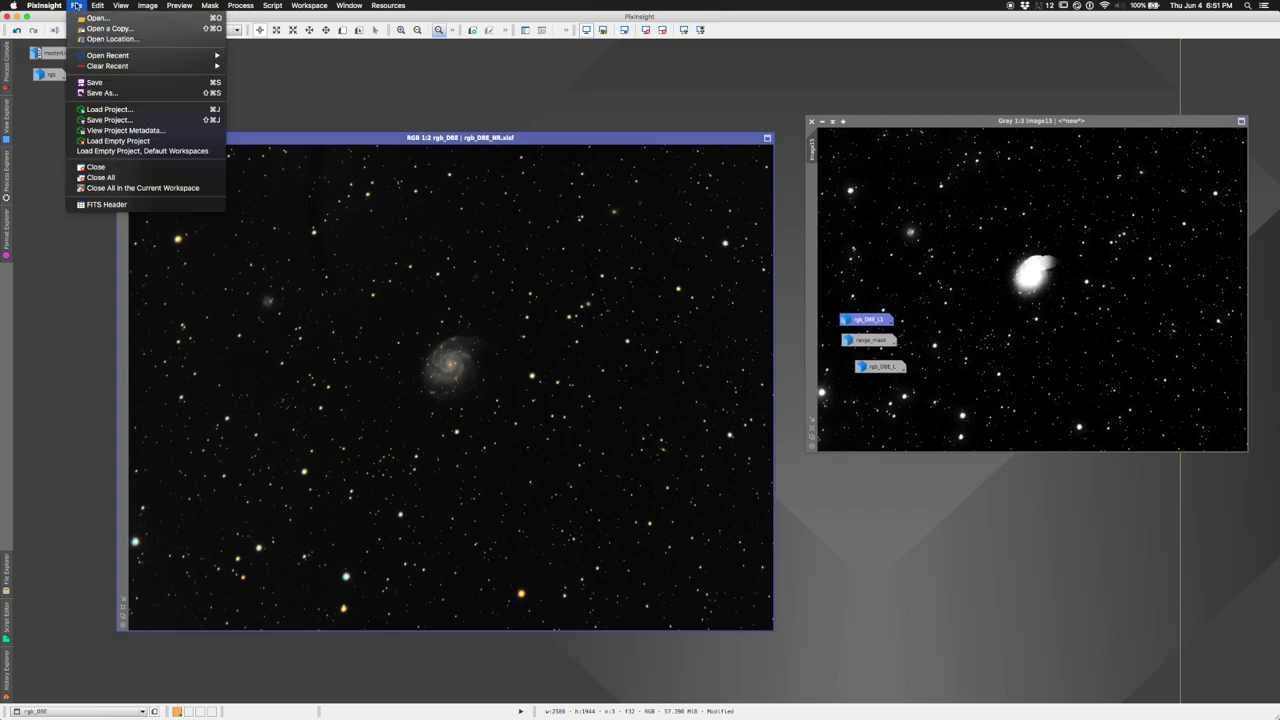
pyautogui.click(94, 92)
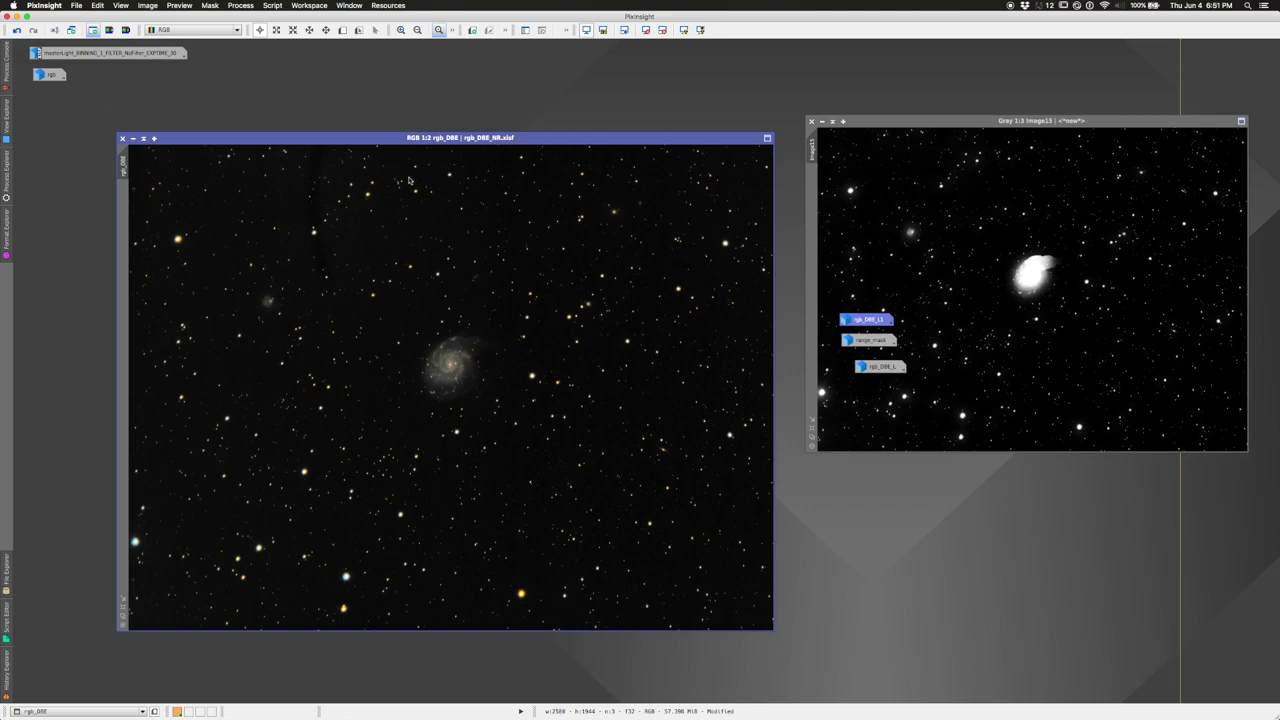
pyautogui.click(636, 152)
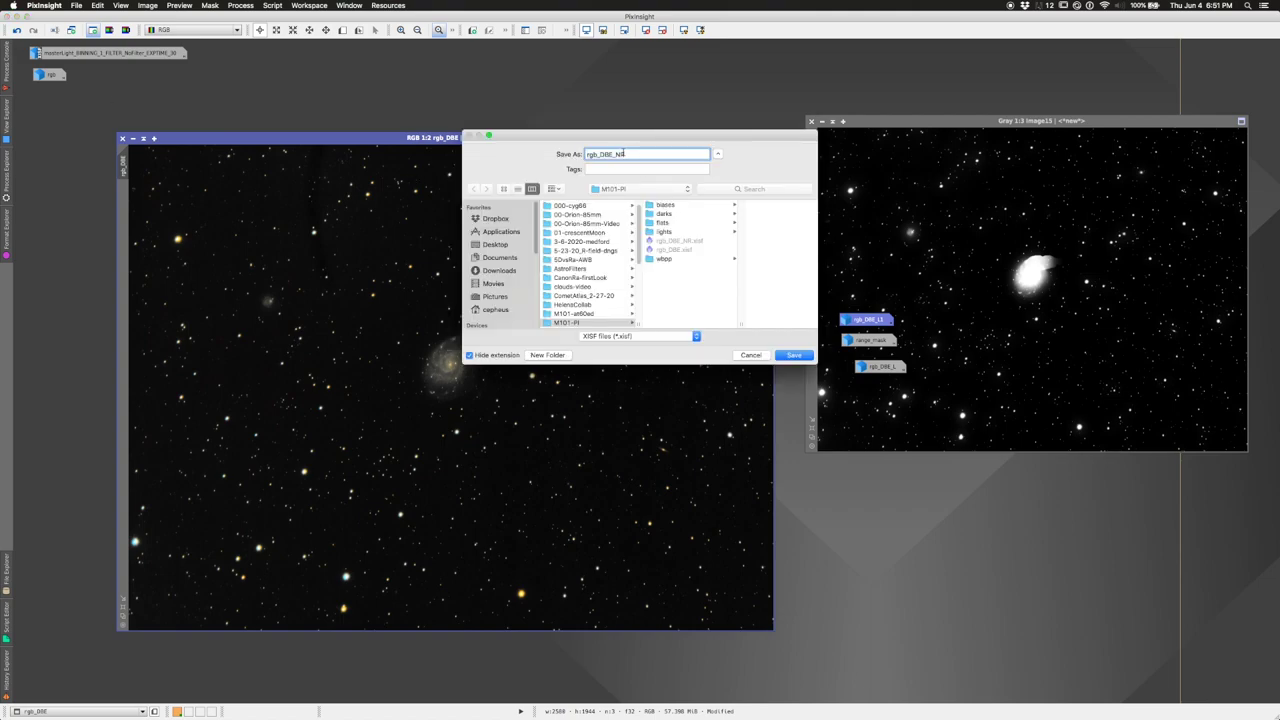
pyautogui.doubleClick(622, 153)
pyautogui.write('final1')
pyautogui.press('Return')
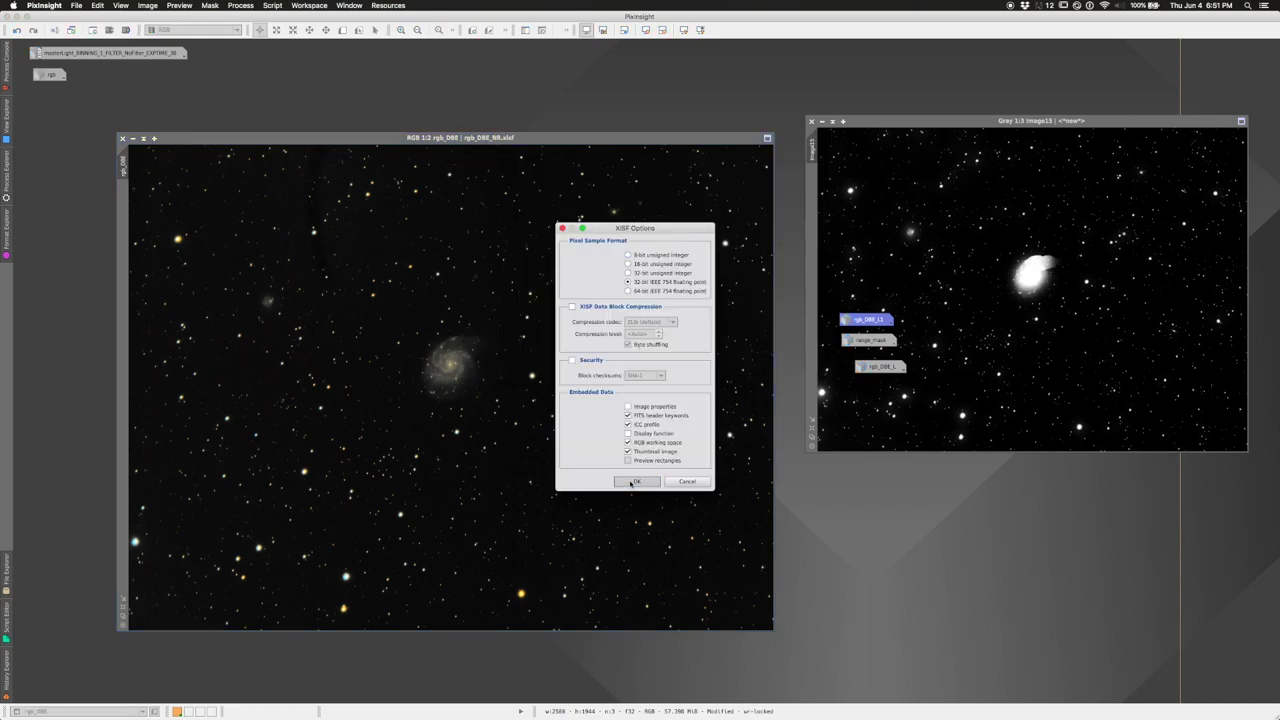
pyautogui.click(640, 483)
# - Save a JPEG copy of the image as final1 in the same folder, accepting the reduced accuracy and the default JPEG options
pyautogui.click(76, 5)
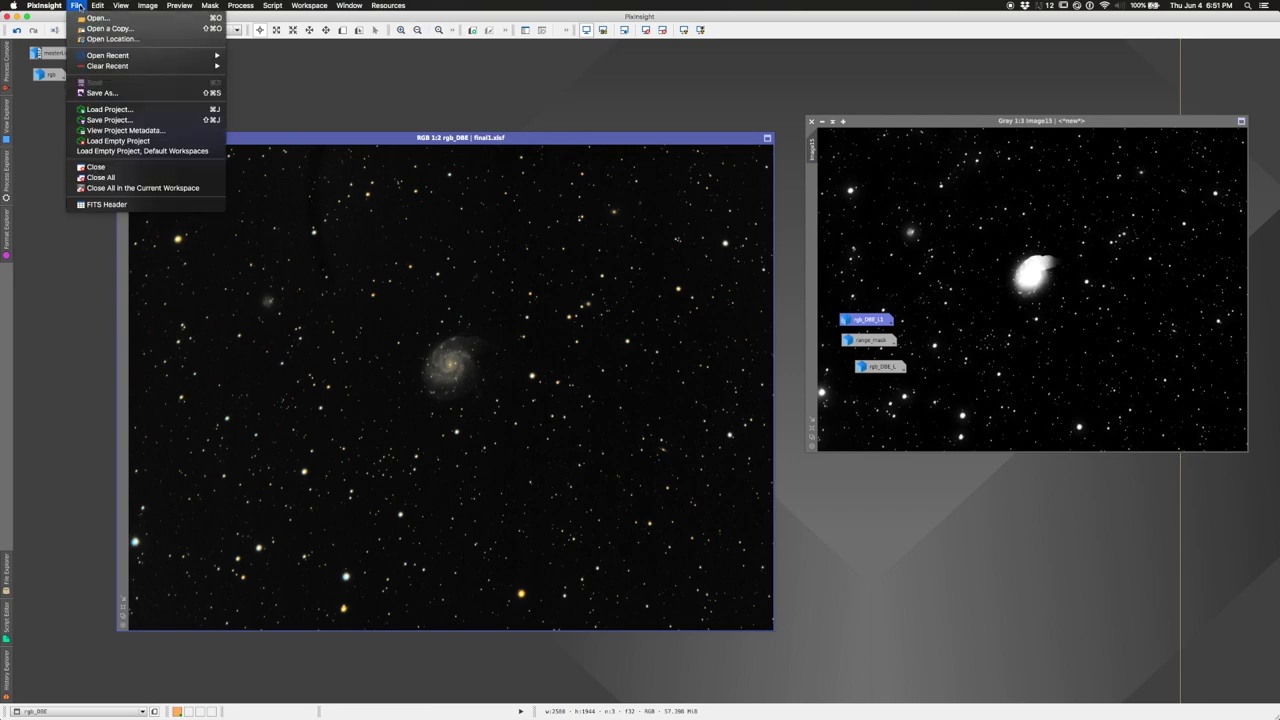
pyautogui.click(119, 92)
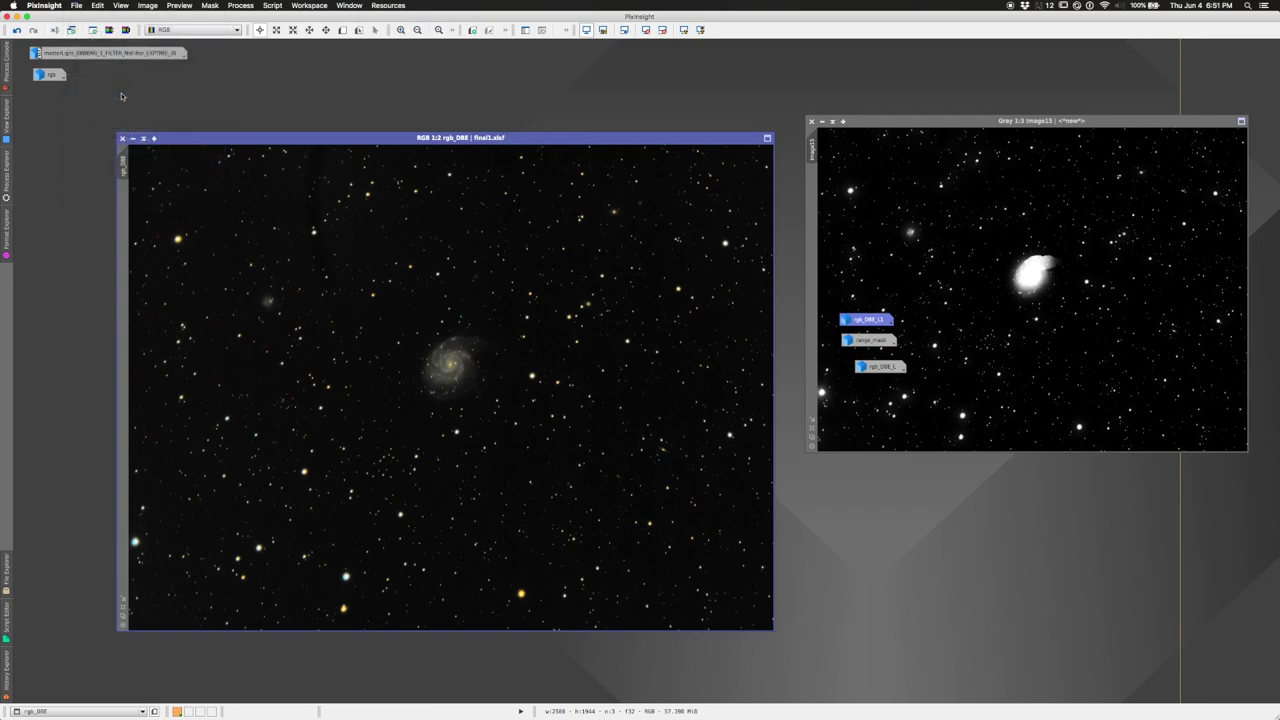
pyautogui.click(579, 335)
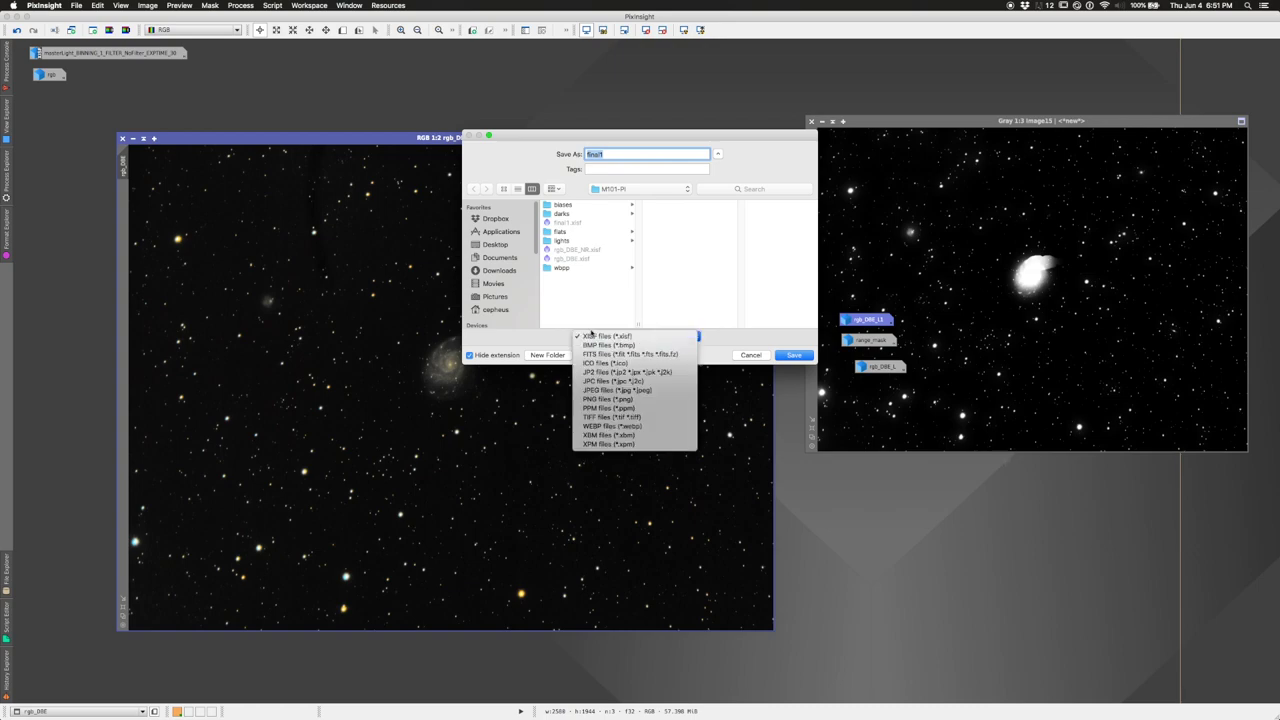
pyautogui.click(600, 390)
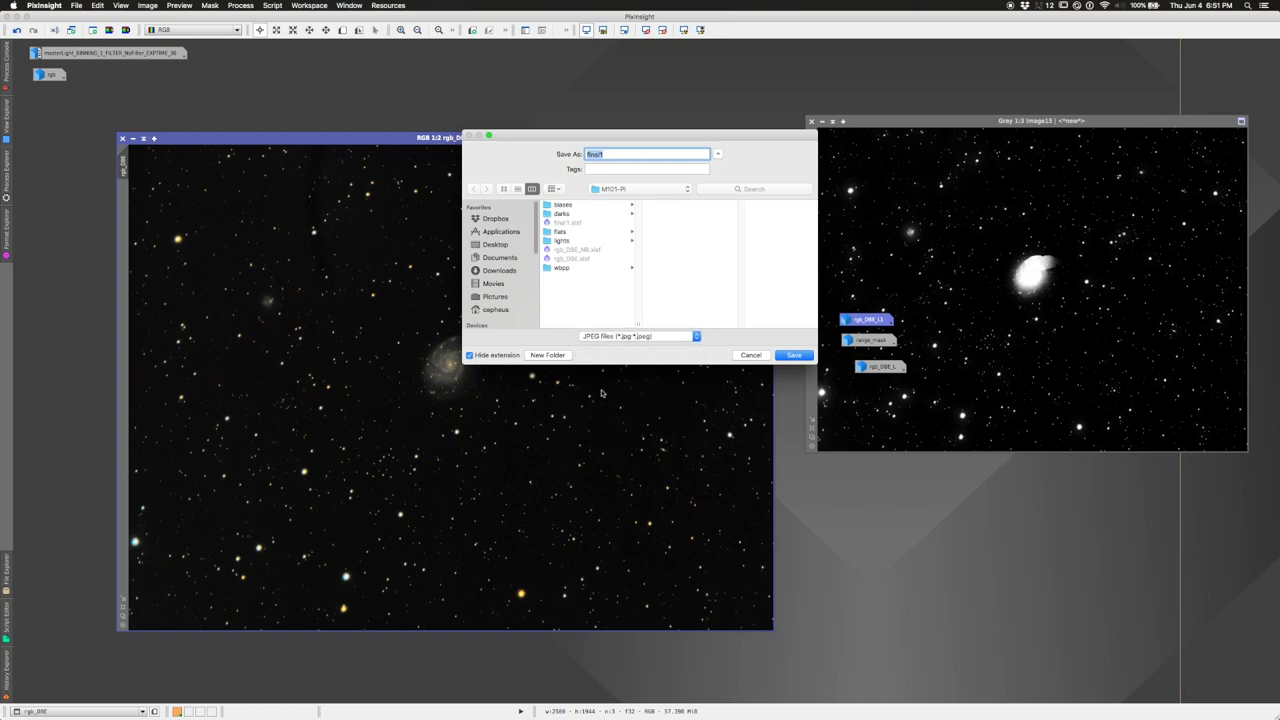
pyautogui.click(793, 355)
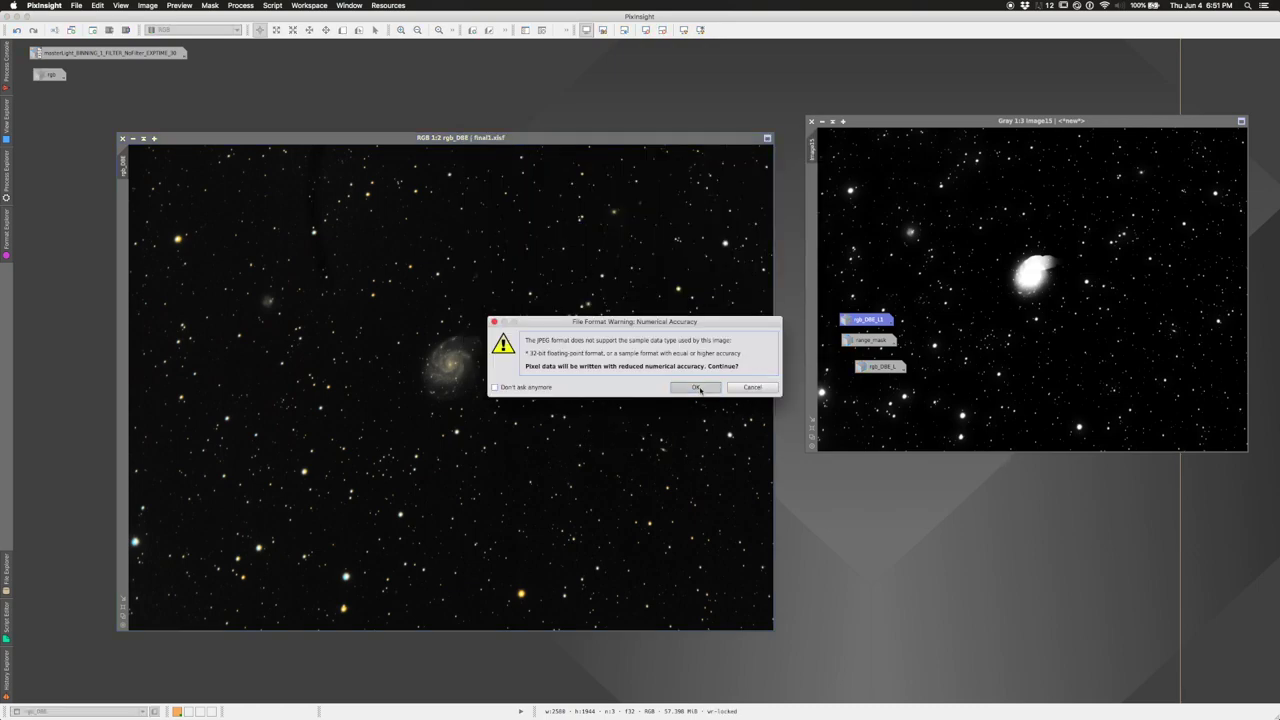
pyautogui.click(700, 389)
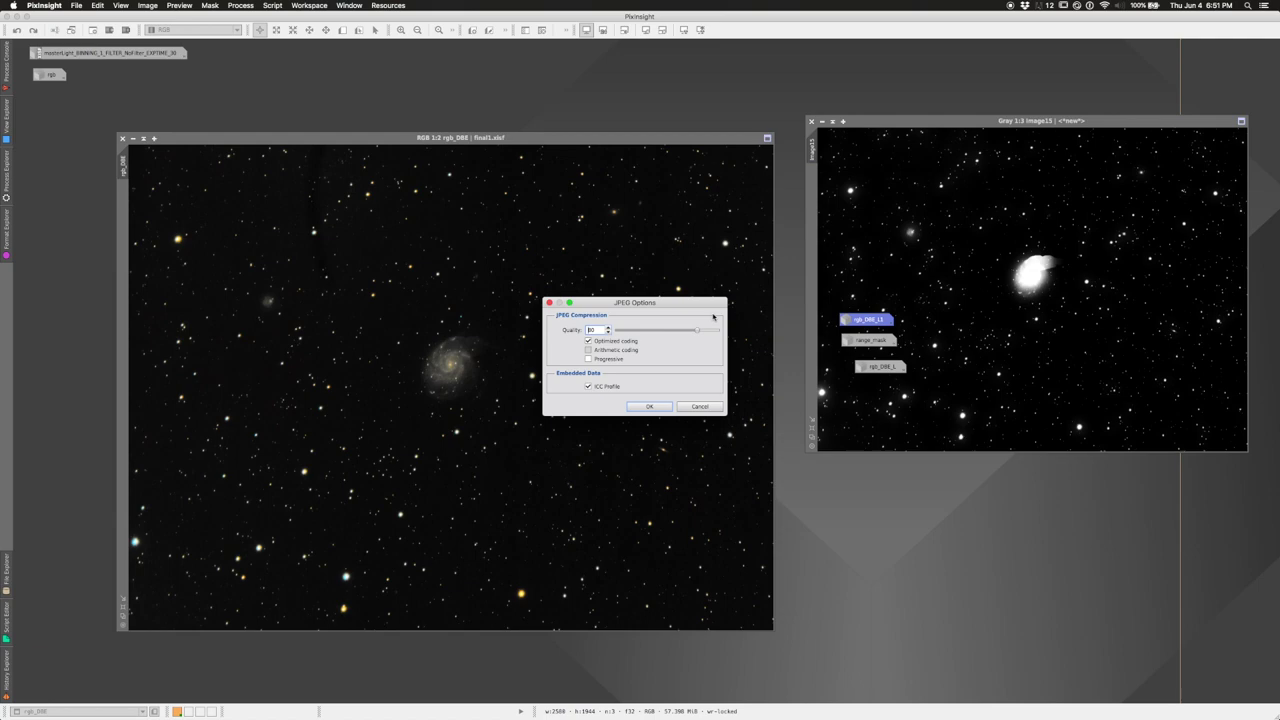
pyautogui.click(662, 406)
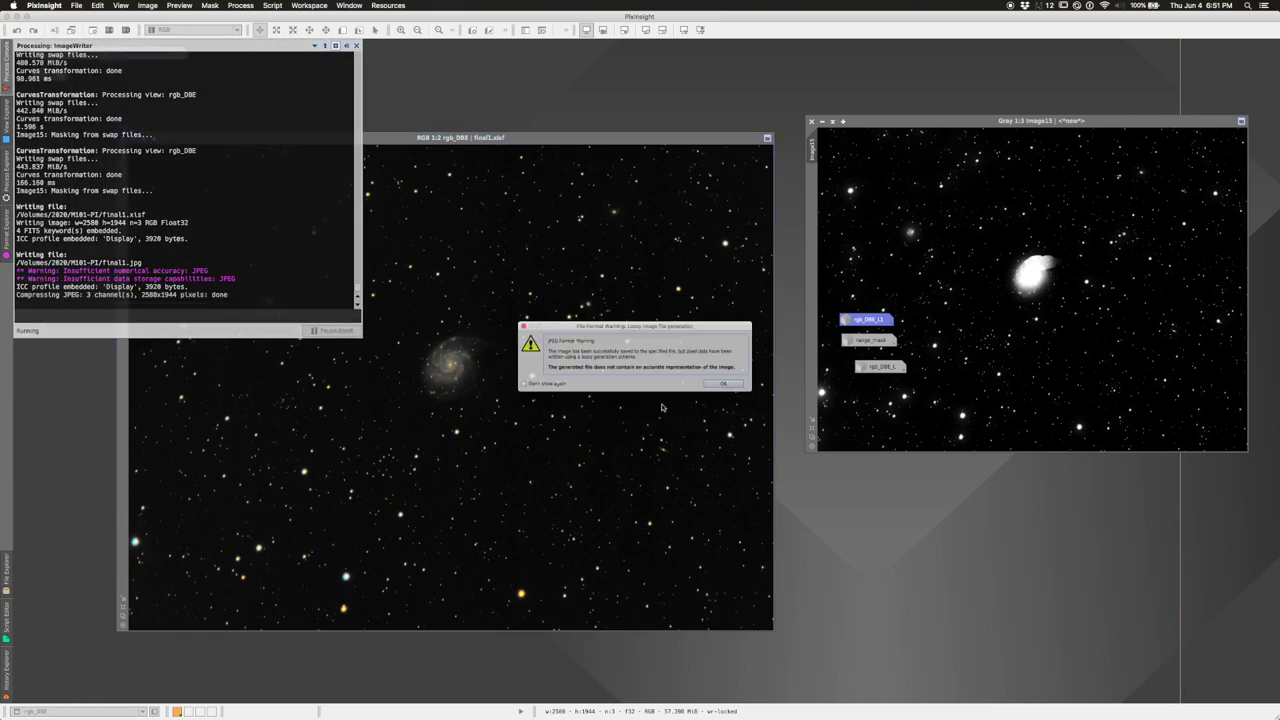
pyautogui.click(745, 391)
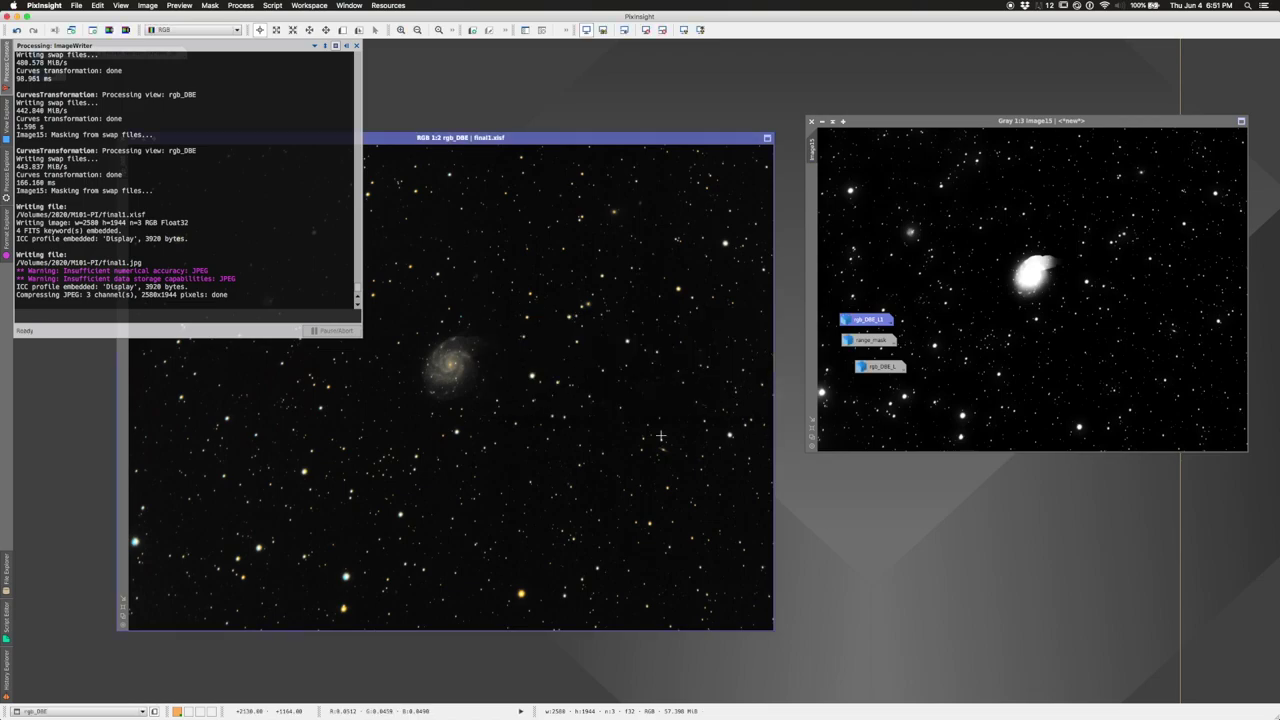
# - Hide PixInsight, open final1.jpg from the M101-PI folder in Preview, and view it full screen
pyautogui.press('super+h')
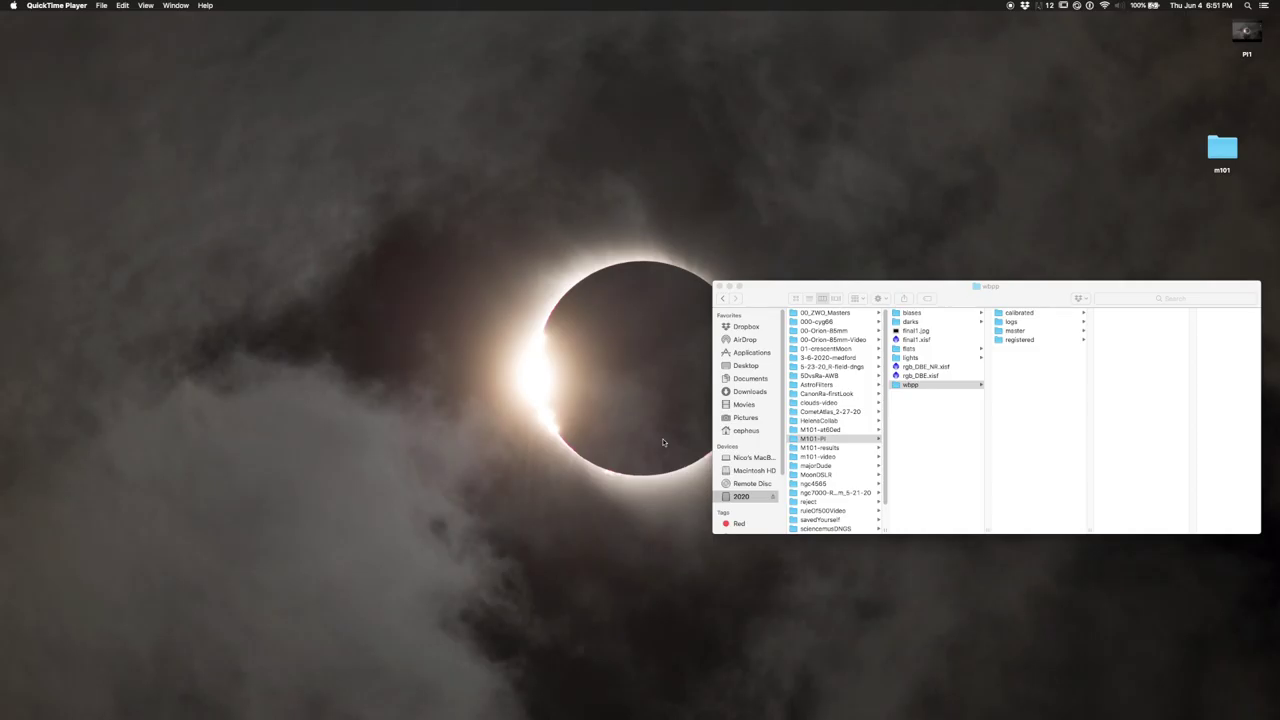
pyautogui.doubleClick(916, 331)
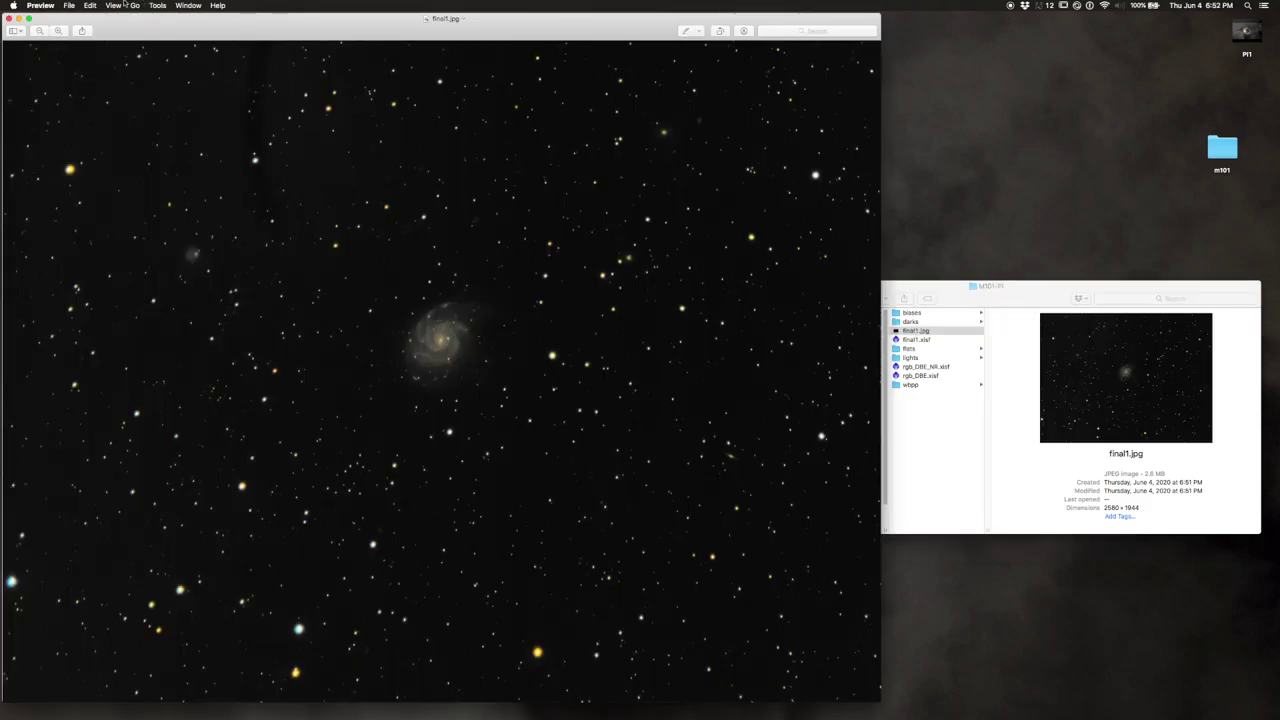
pyautogui.click(114, 5)
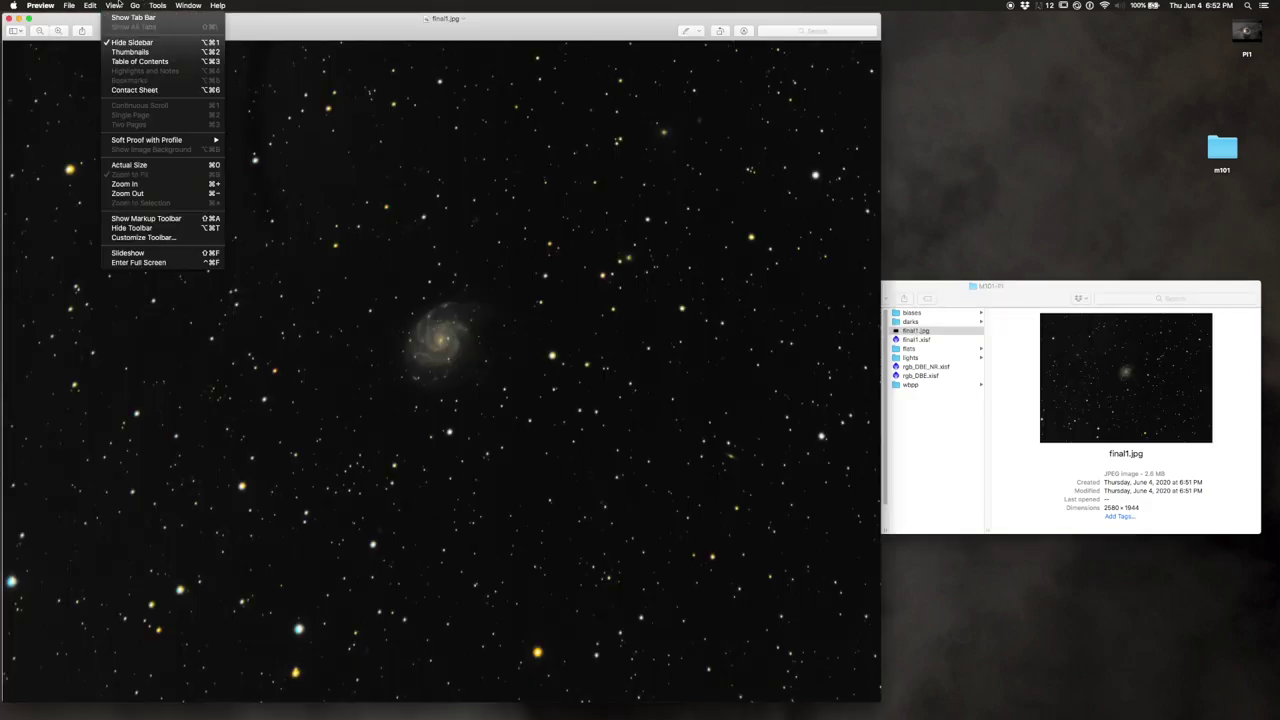
pyautogui.click(163, 263)
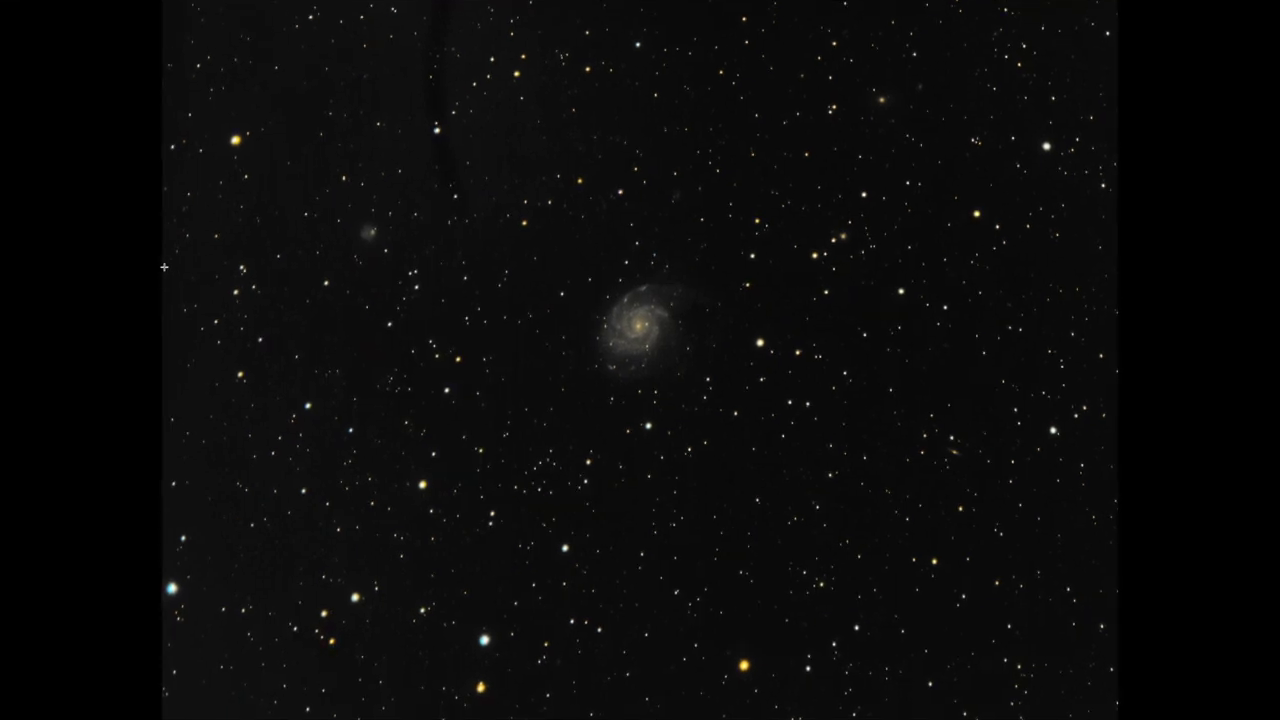